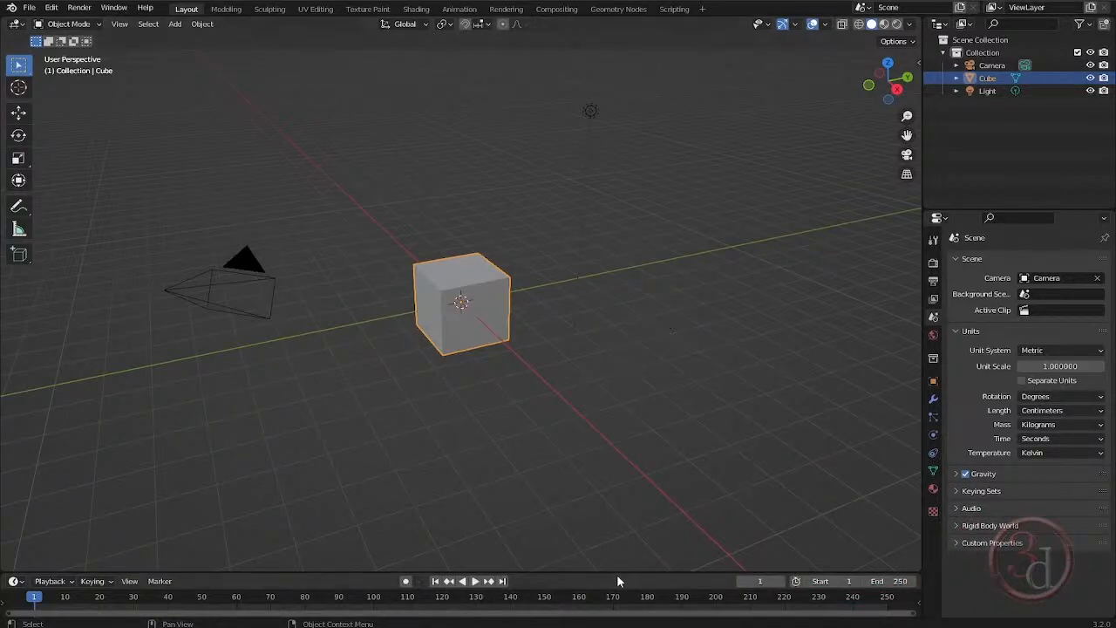
Enlarge the timeline area upward to about a third of the window height.
left_click_drag(616, 573, 615, 441)
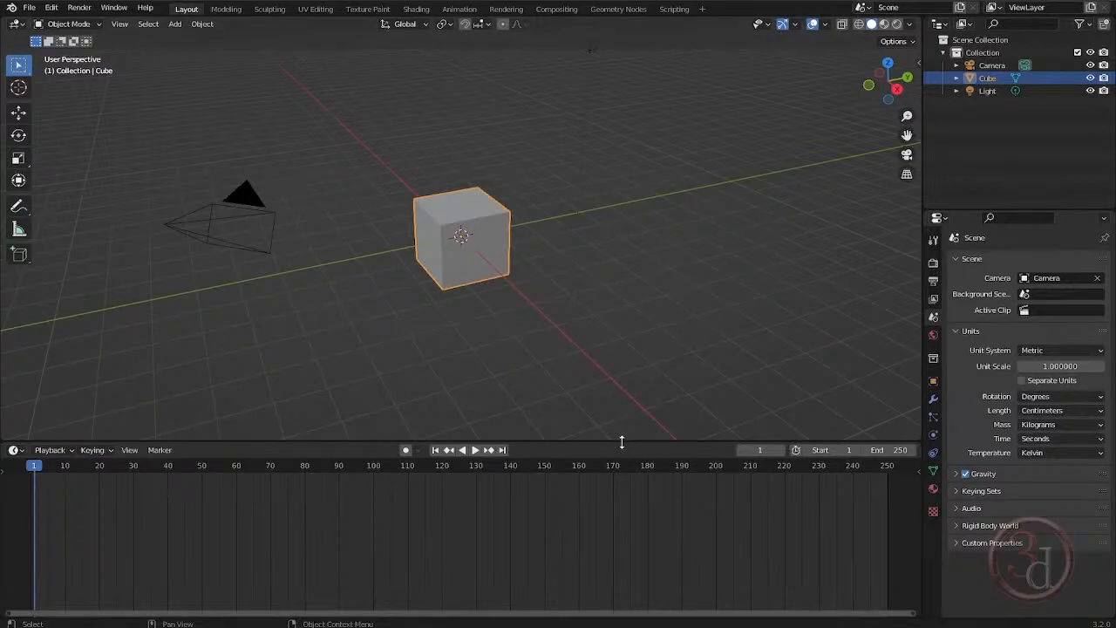
left_click_drag(618, 441, 616, 429)
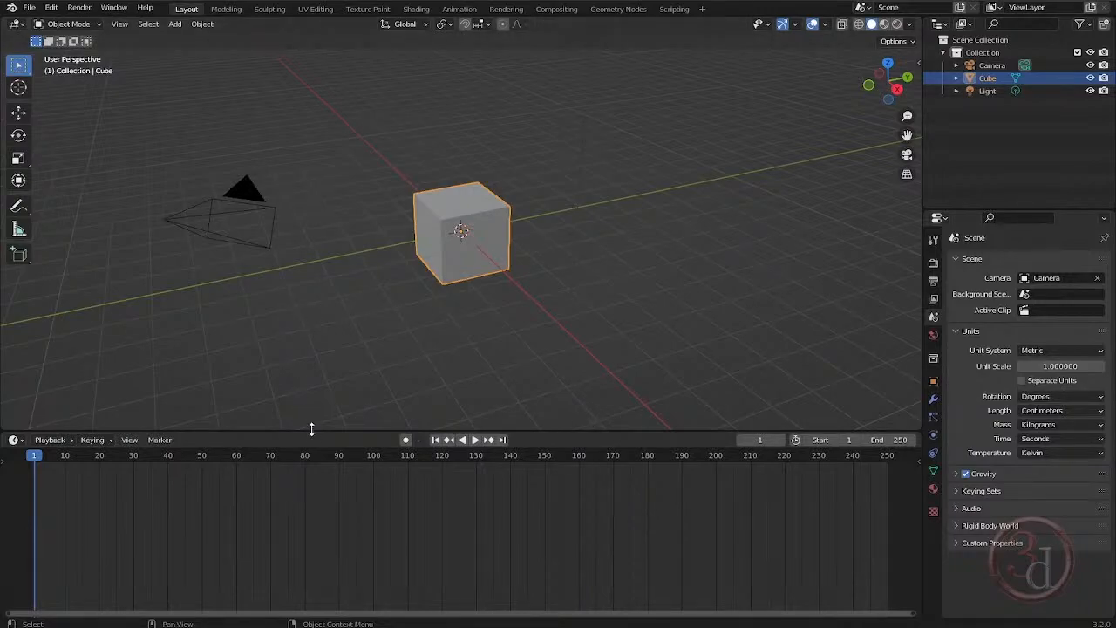
mouse_move(312, 429)
left_mouse_down()
mouse_move(311, 398)
mouse_move(313, 432)
mouse_move(315, 419)
left_mouse_up()
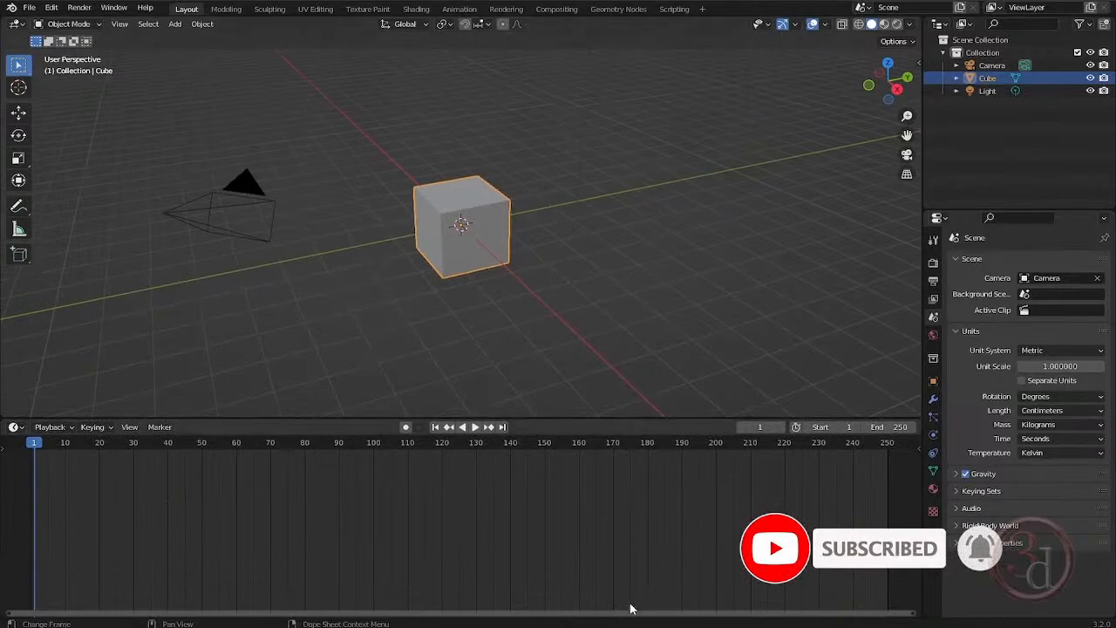
Switch to the browser and look over the 3D-Wolf Generators page, including its download option and the list of items.
mouse_move(601, 625)
left_click(603, 583)
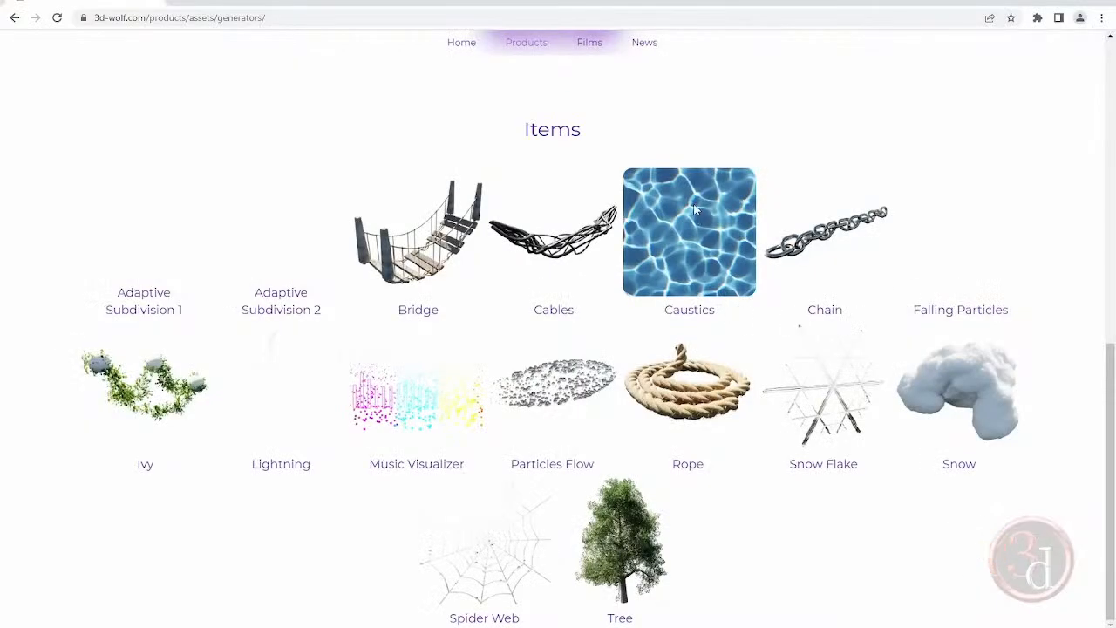
scroll(490, 314, "up", 6)
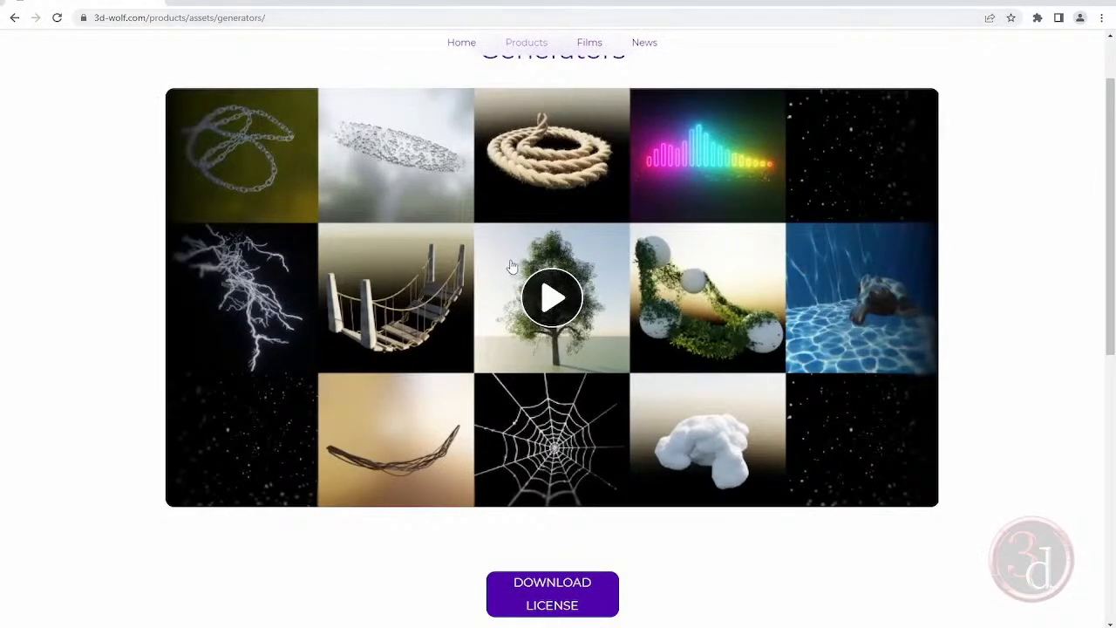
scroll(510, 263, "up", 1)
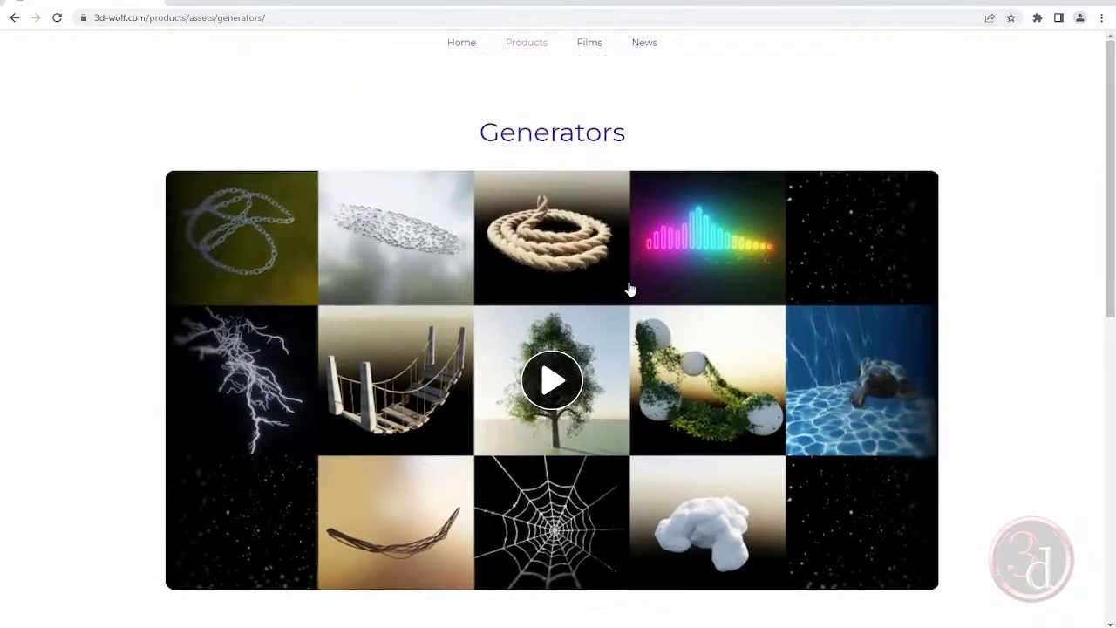
scroll(630, 289, "down", 4)
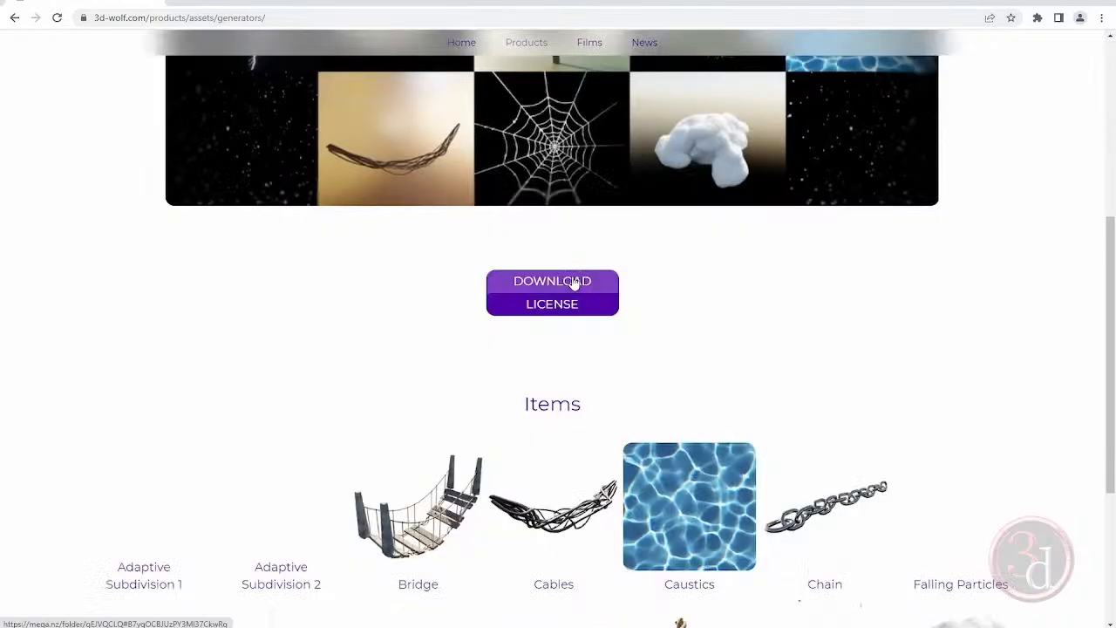
scroll(708, 303, "down", 3)
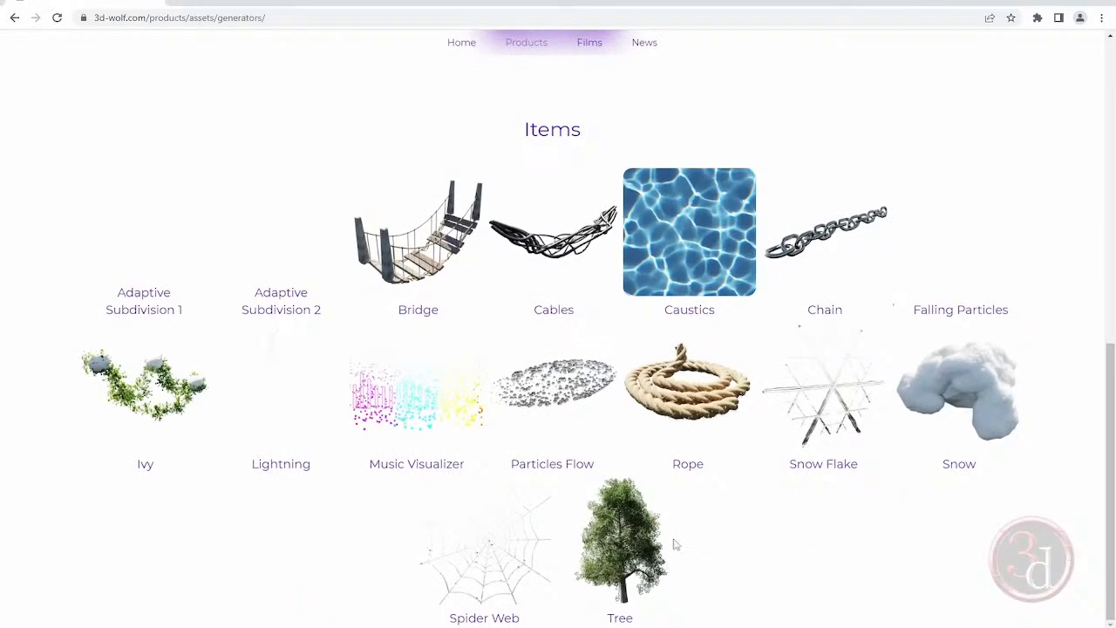
Switch to File Explorer and inspect the asset files in the nested Generators folders under E:\Assets\Blender.
key("alt+Tab")
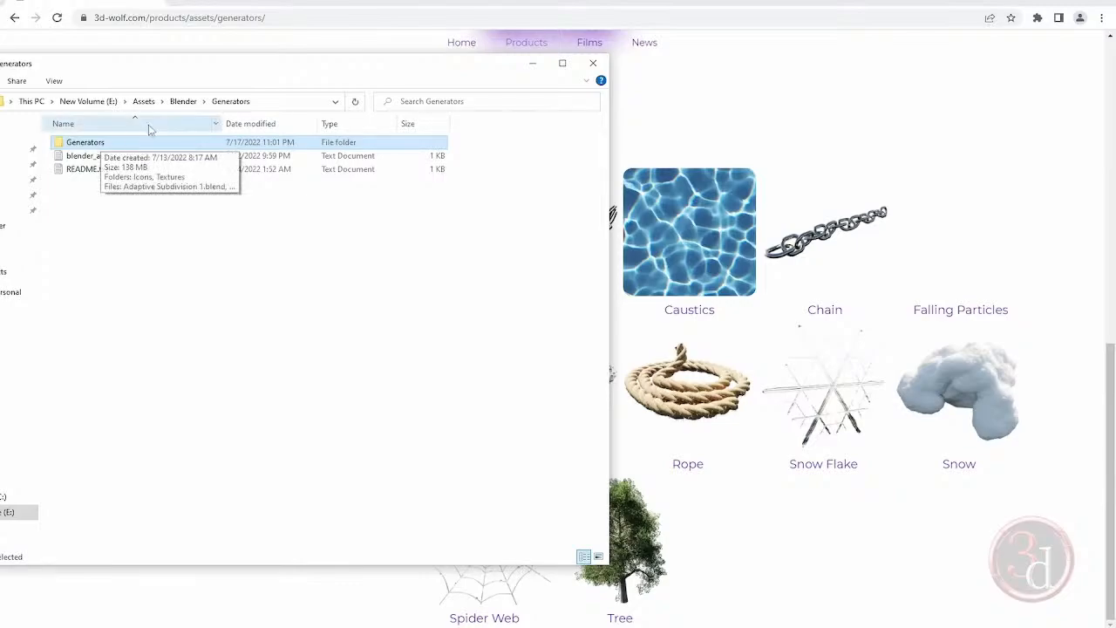
left_click(184, 103)
double_click(95, 142)
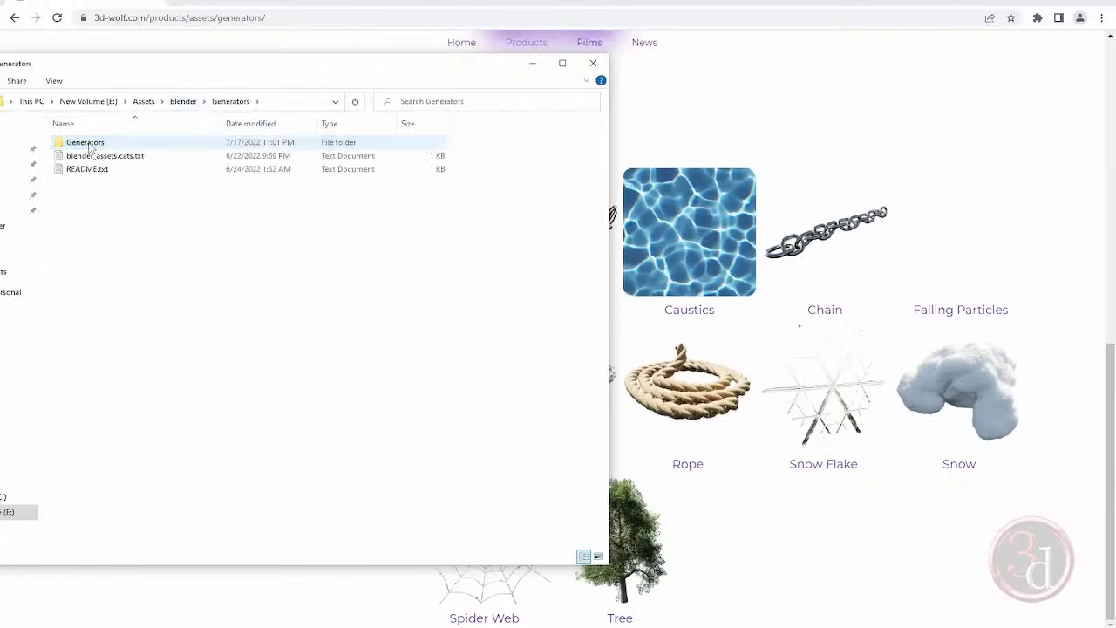
double_click(95, 142)
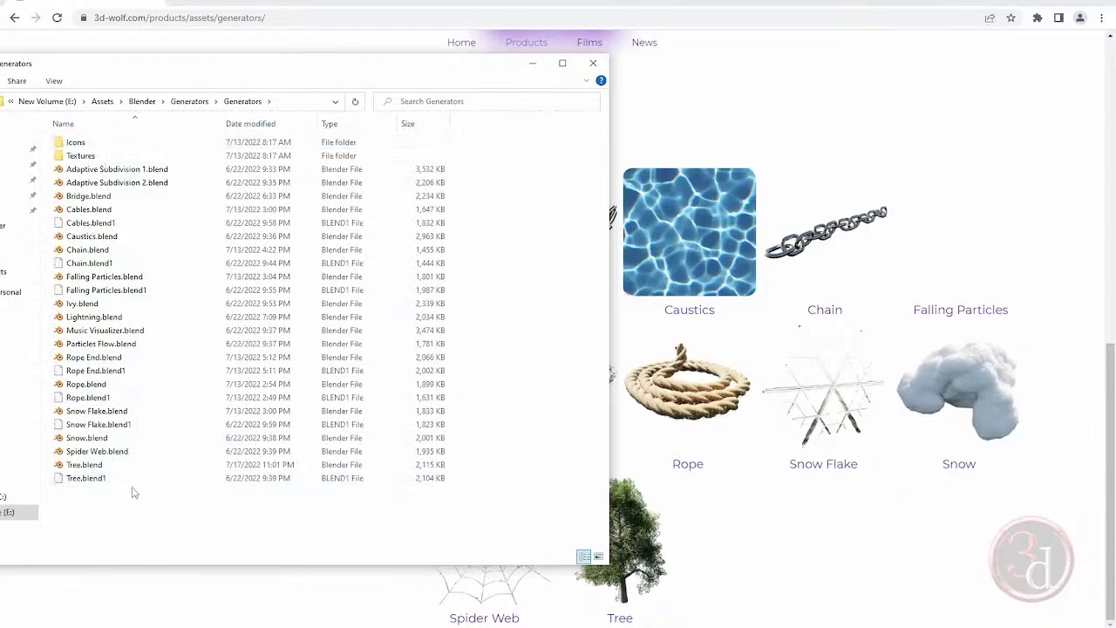
left_click(190, 102)
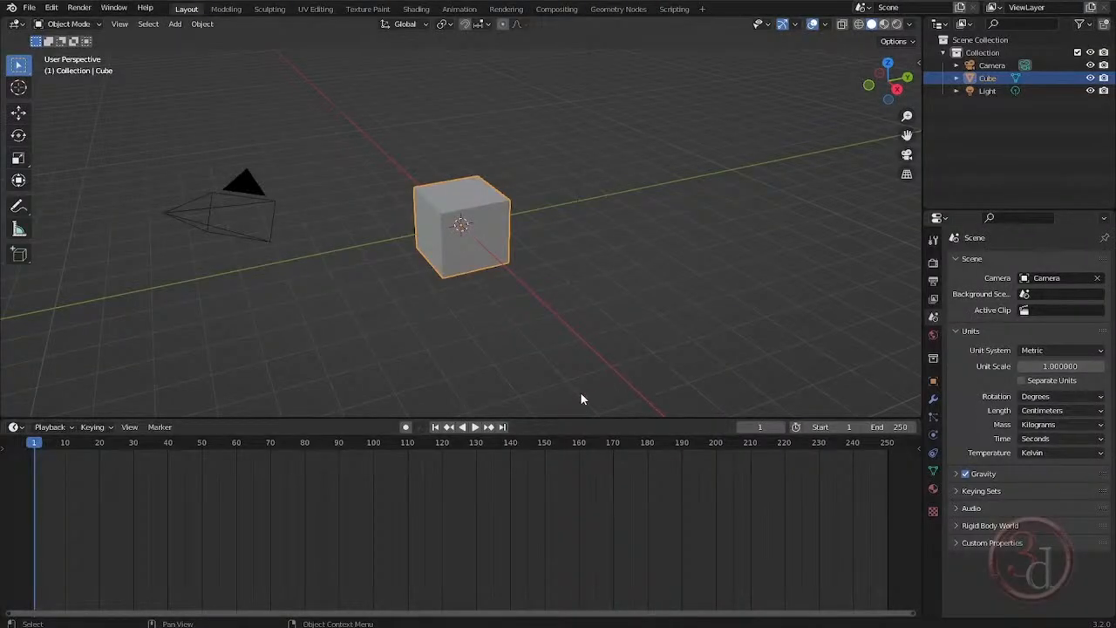
Return to Blender and shrink the timeline area beneath the 3D viewport.
left_click_drag(520, 417, 529, 510)
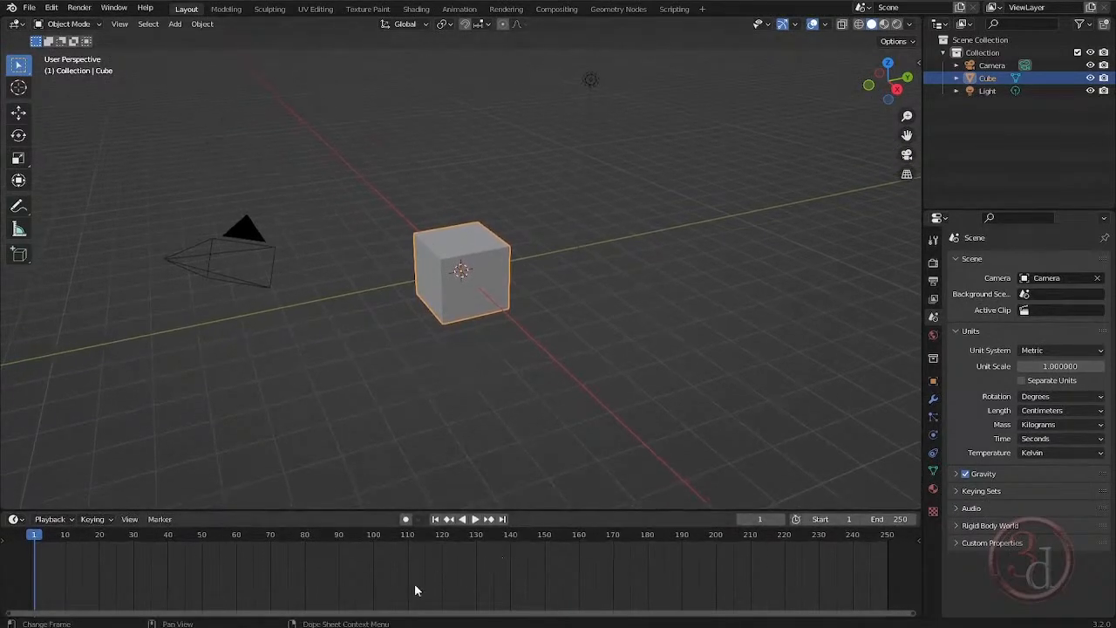
key("alt+Tab")
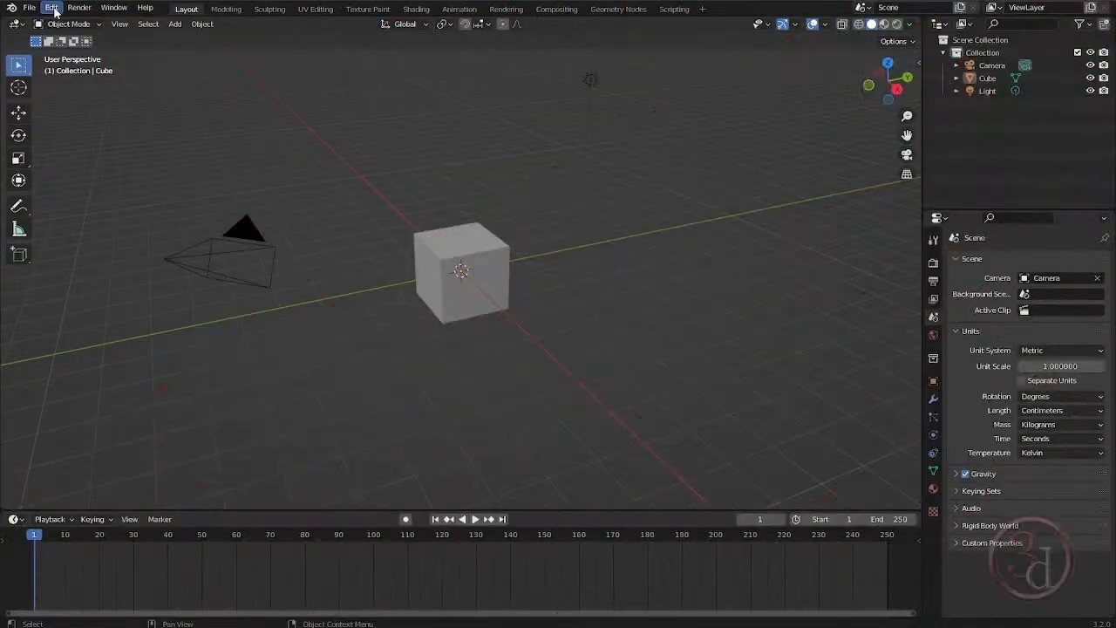
Open the preferences and show the File Paths settings with the asset libraries.
left_click(52, 8)
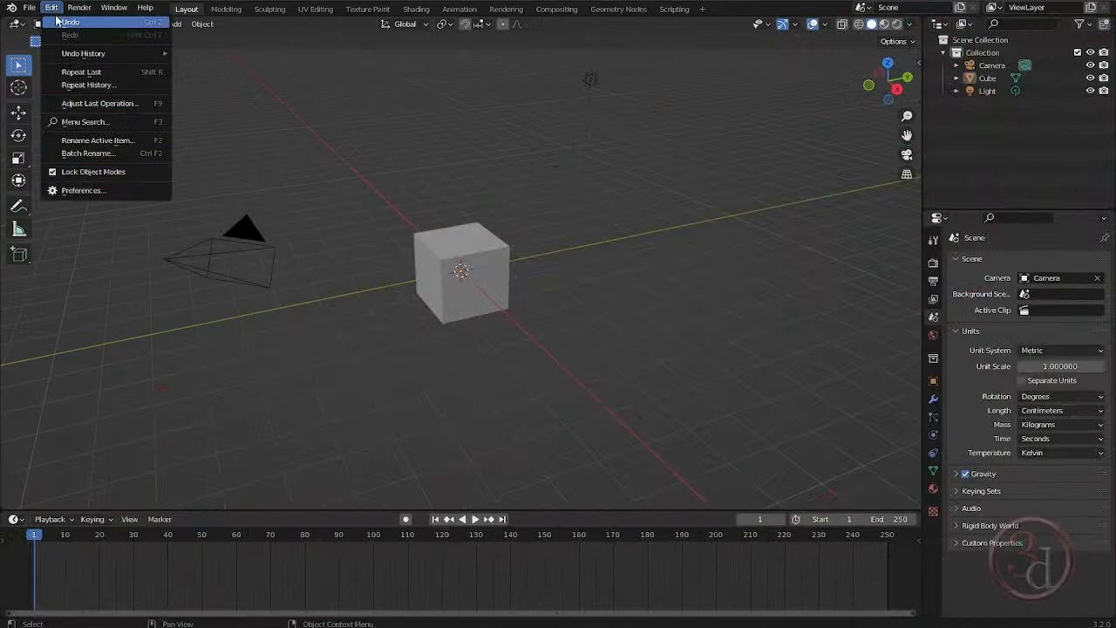
left_click(83, 190)
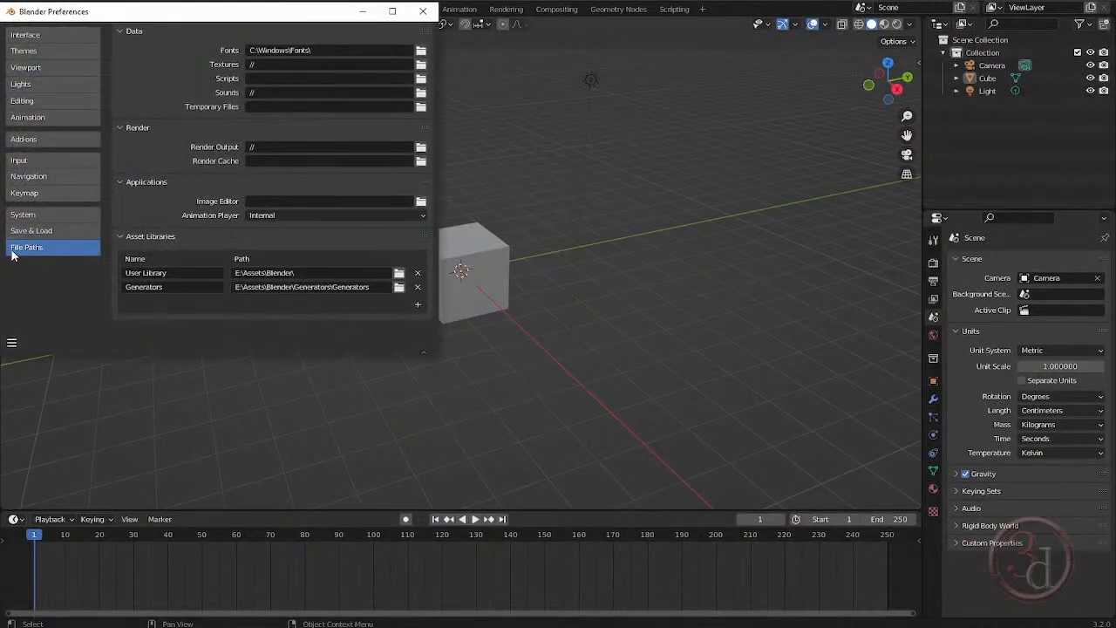
left_click(37, 138)
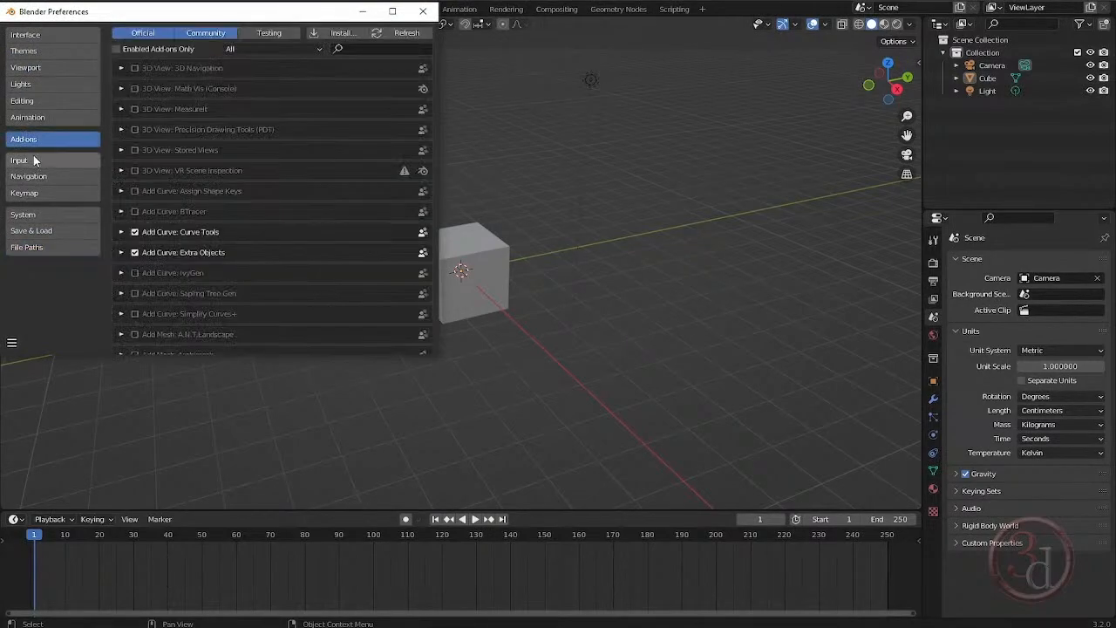
left_click(35, 250)
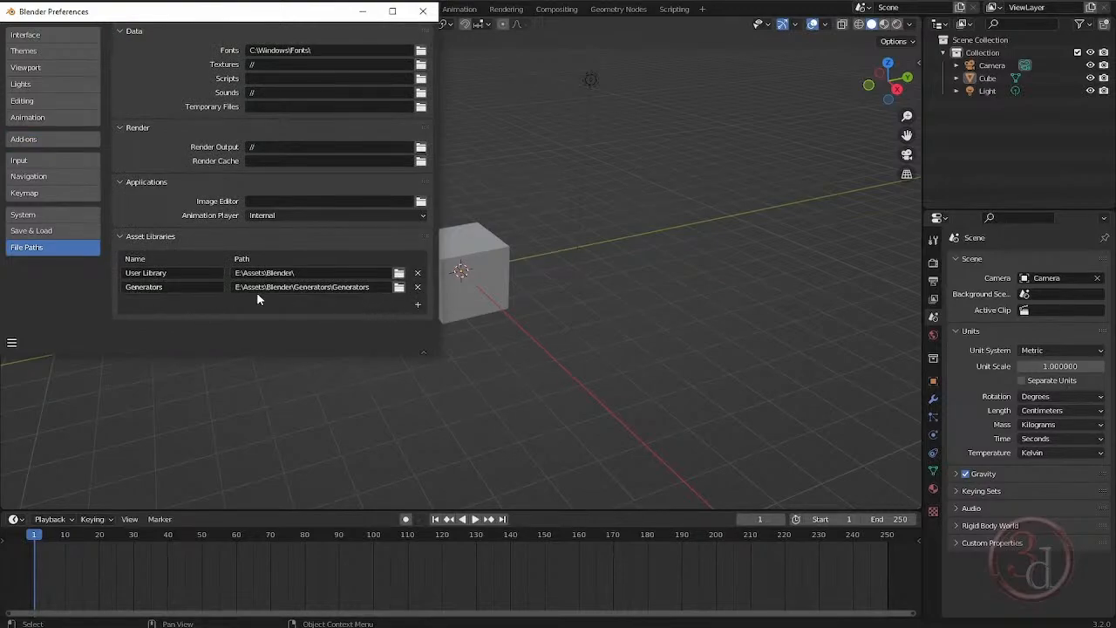
Add a new asset library that points to the E:\Assets\Blender\ folder, keeping the name Blender.
left_click(415, 306)
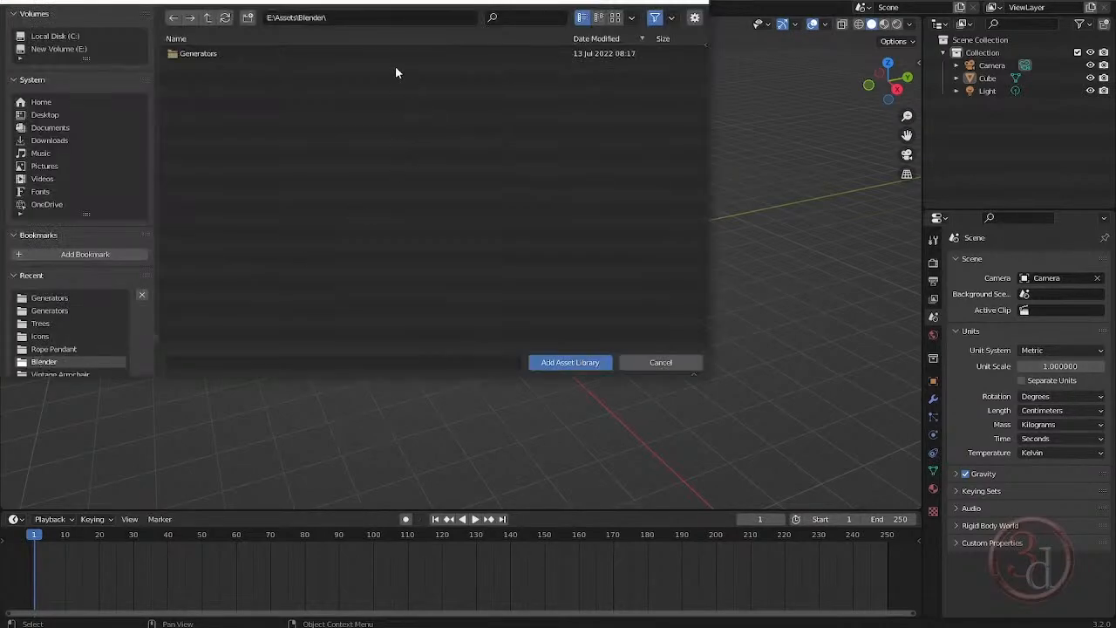
double_click(195, 54)
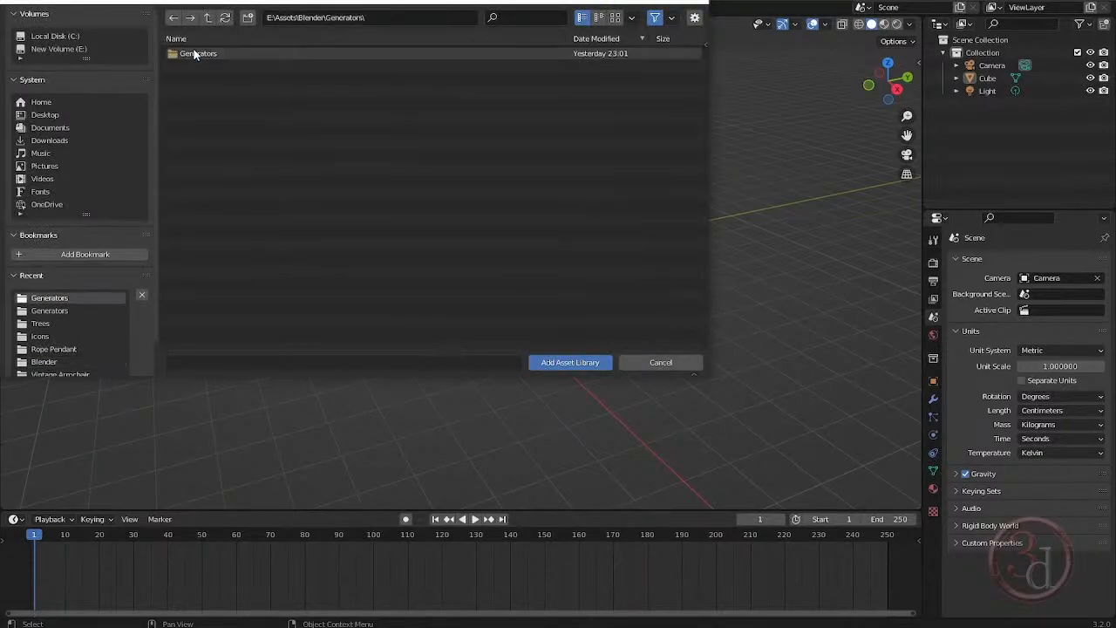
double_click(196, 54)
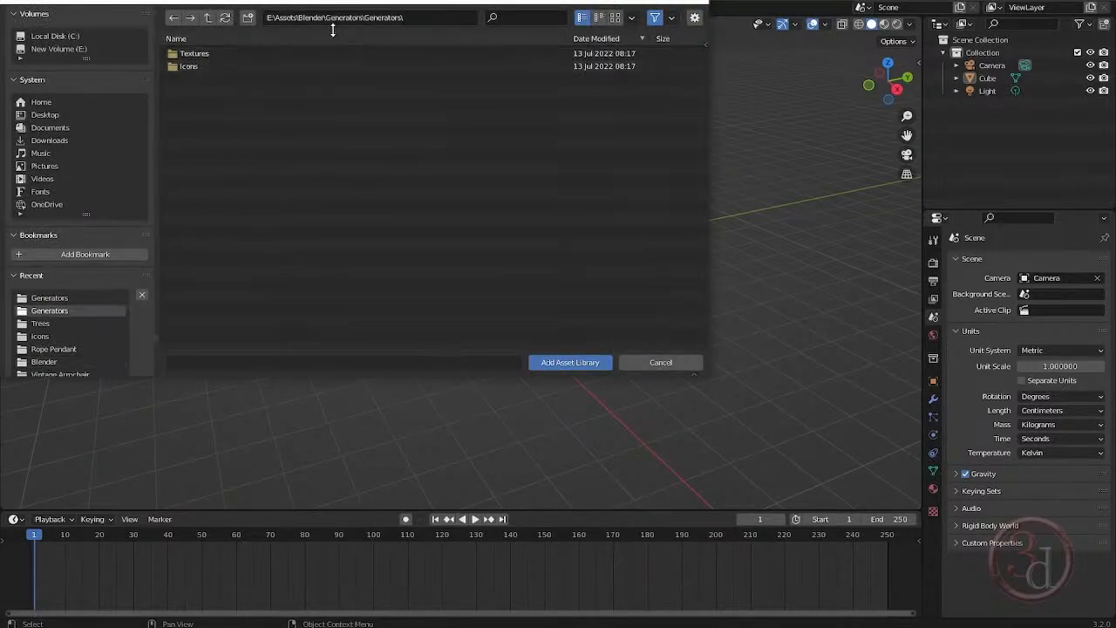
left_click(209, 18)
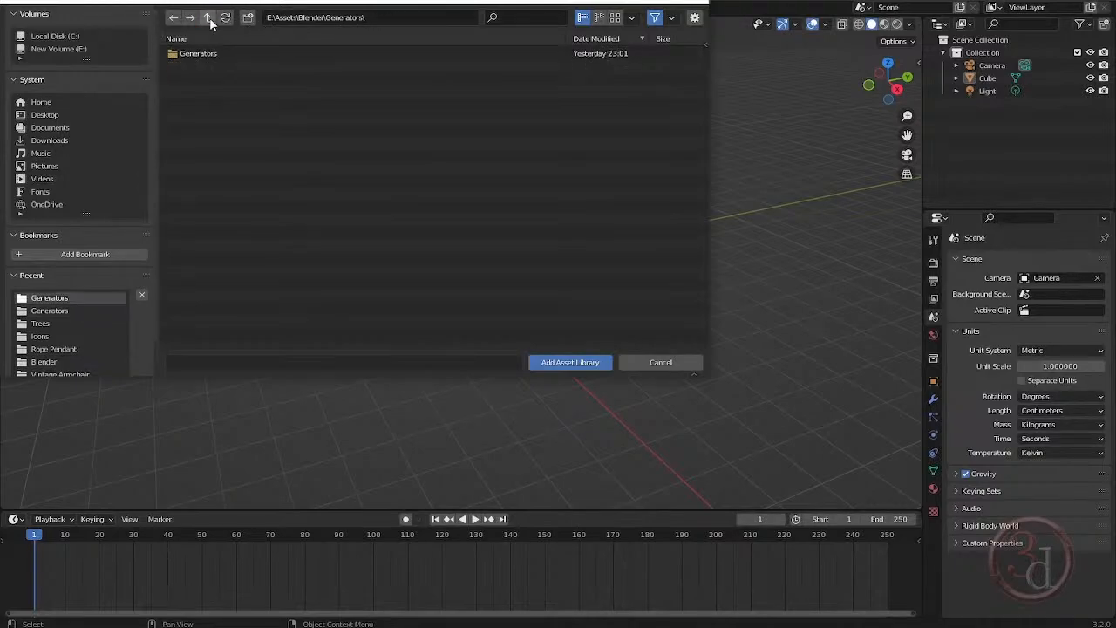
left_click(208, 18)
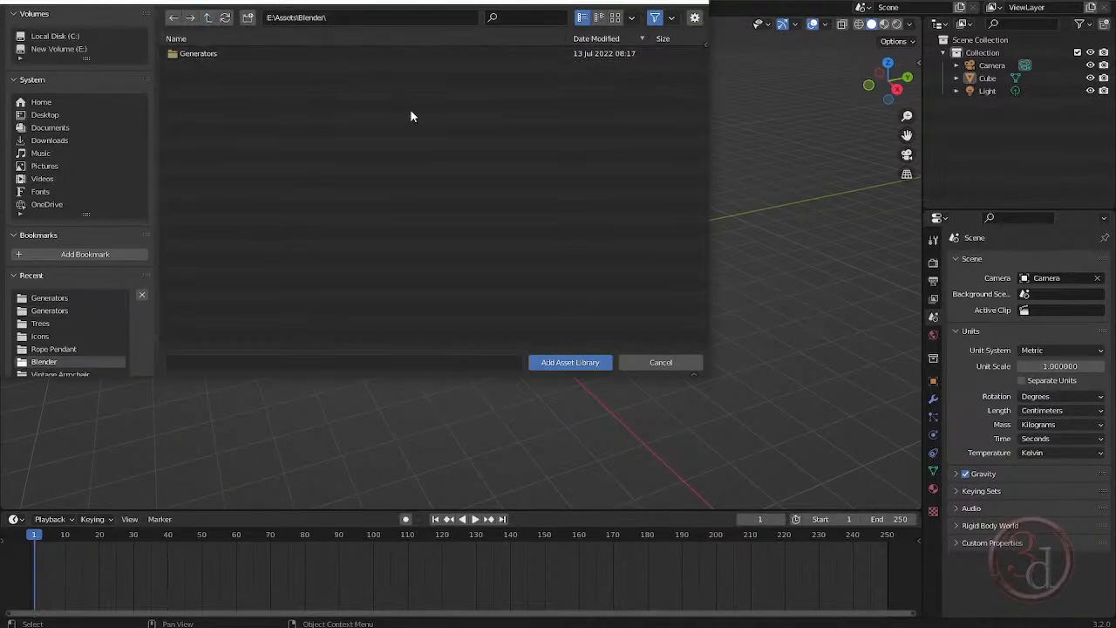
left_click(576, 362)
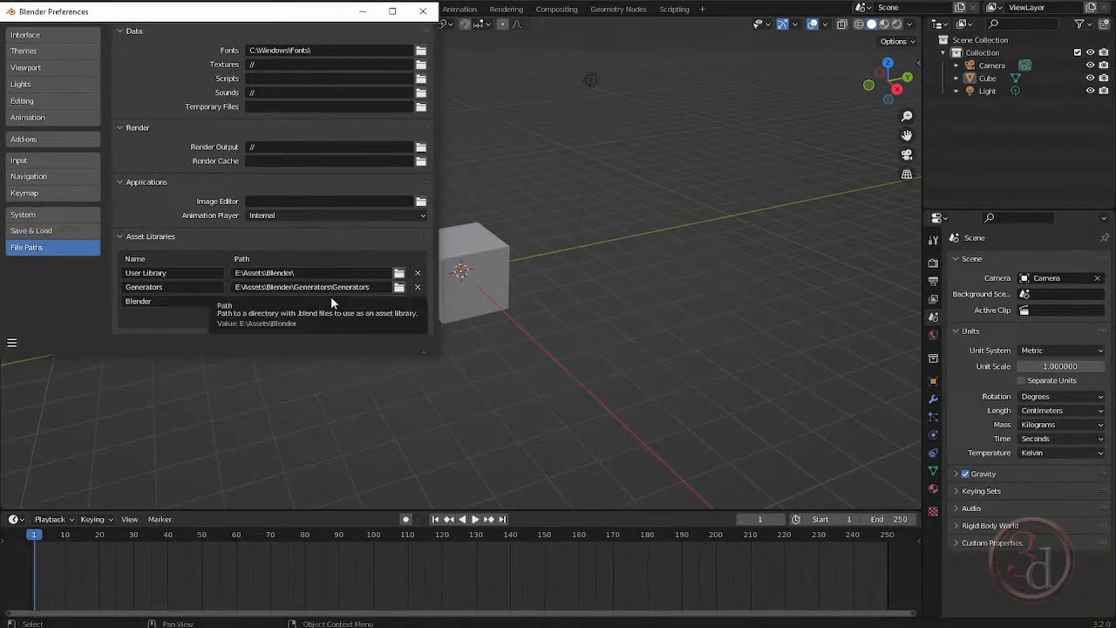
double_click(167, 300)
key("ctrl+a")
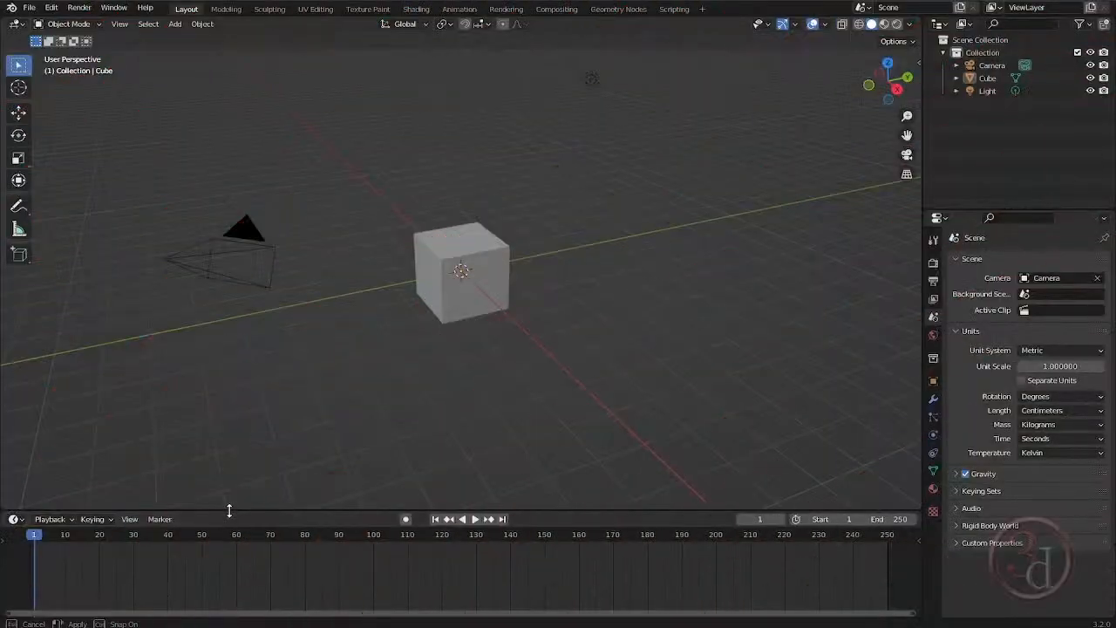
Enlarge the timeline area to about half the window height and change it to an Asset Browser.
left_click_drag(230, 510, 236, 310)
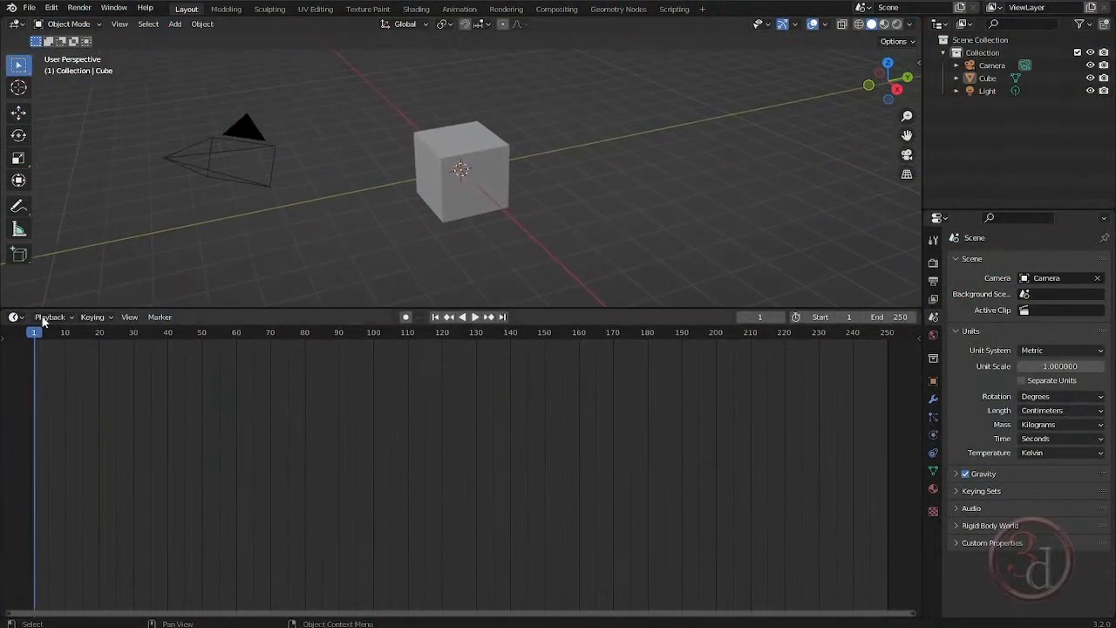
left_click(12, 316)
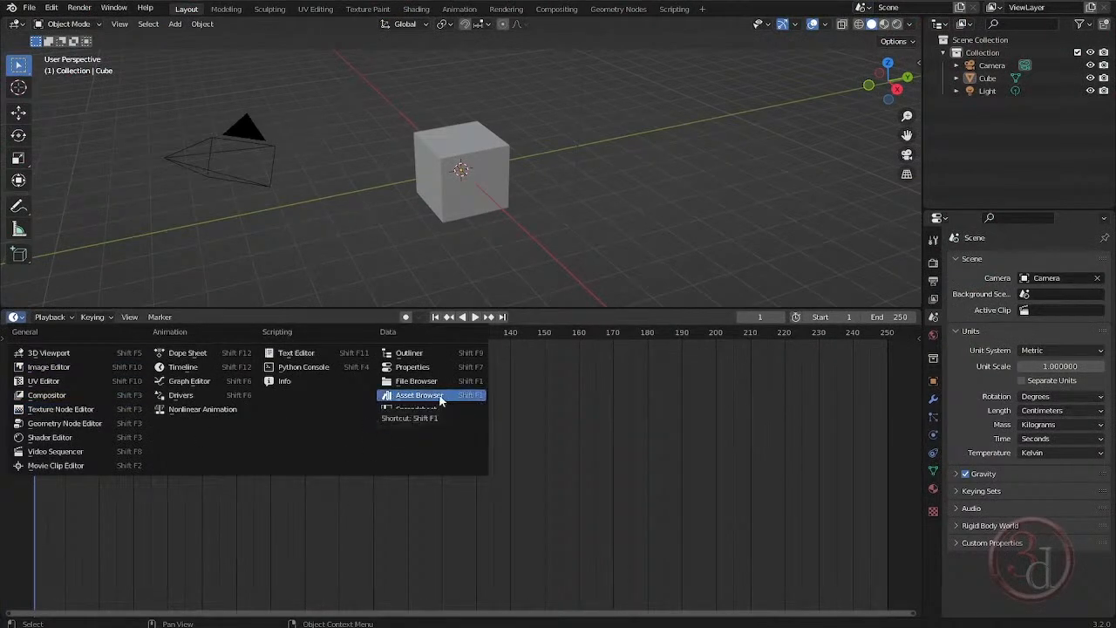
left_click(419, 396)
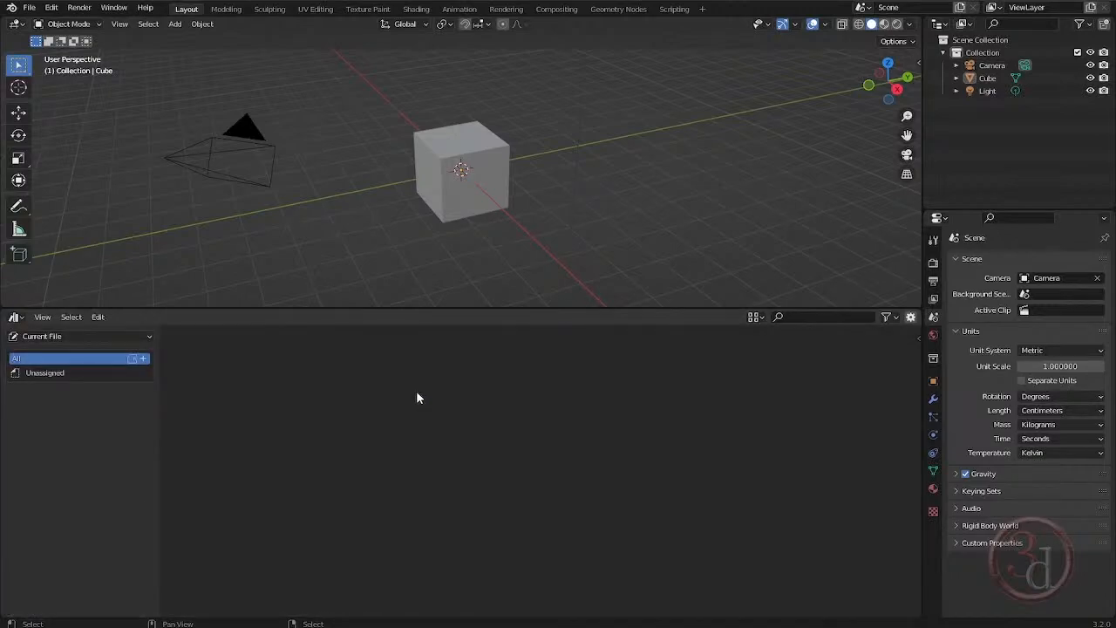
Switch the Asset Browser's library from Current File to Blender.
left_click(62, 337)
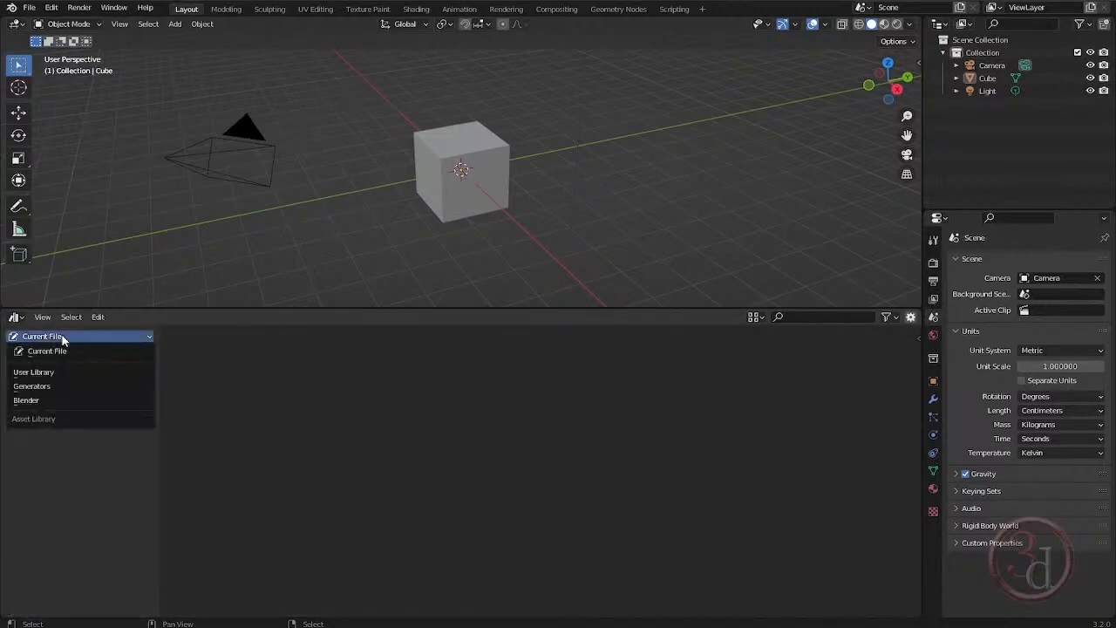
left_click(52, 349)
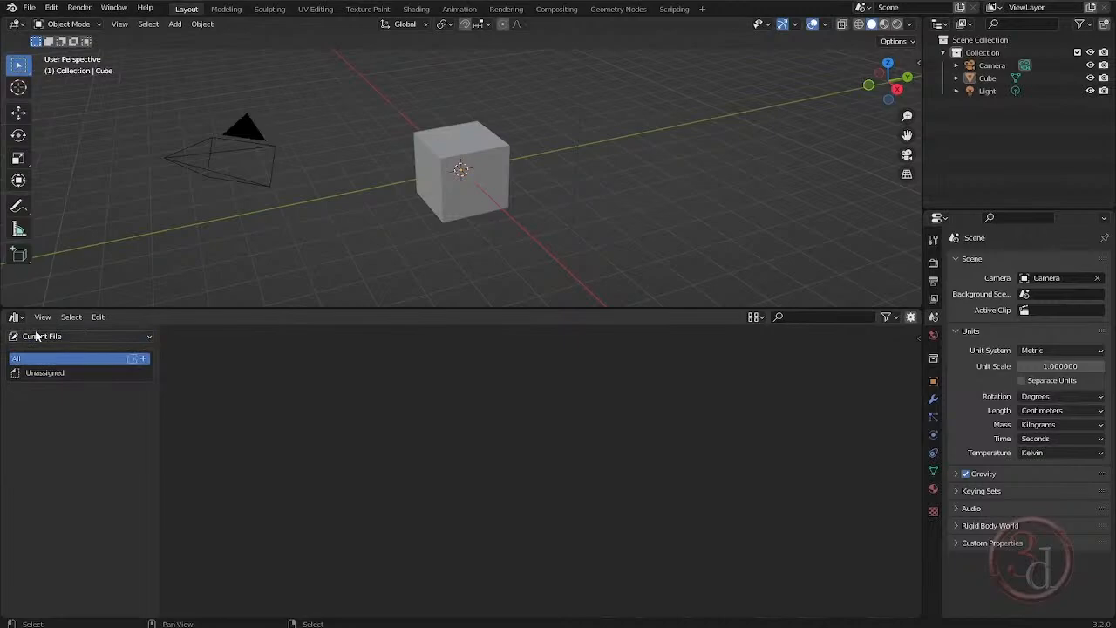
left_click(80, 337)
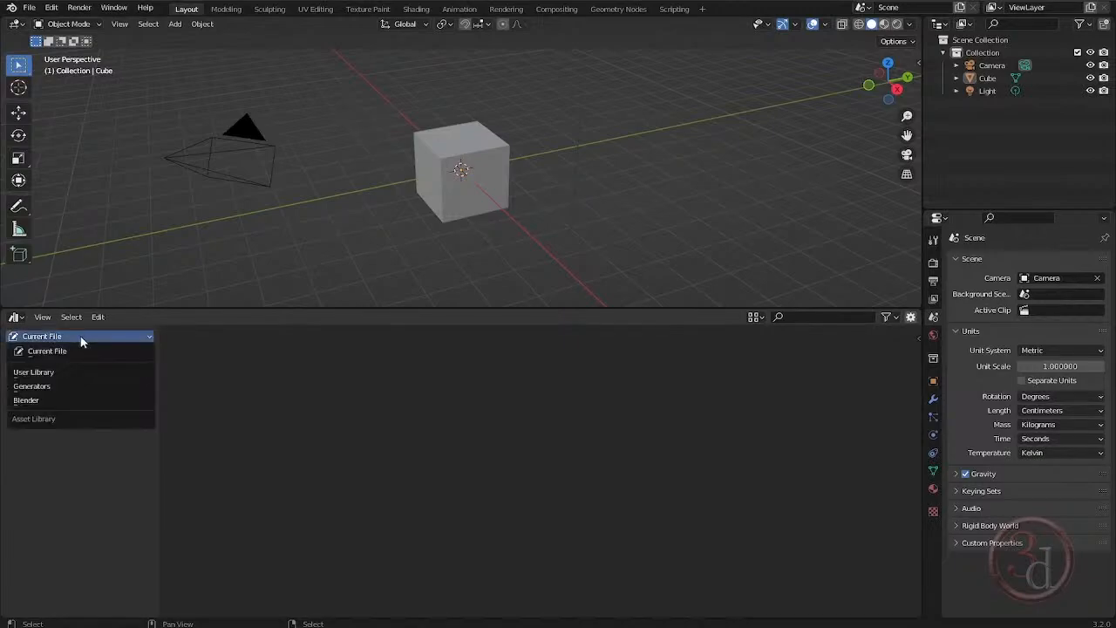
left_click(45, 401)
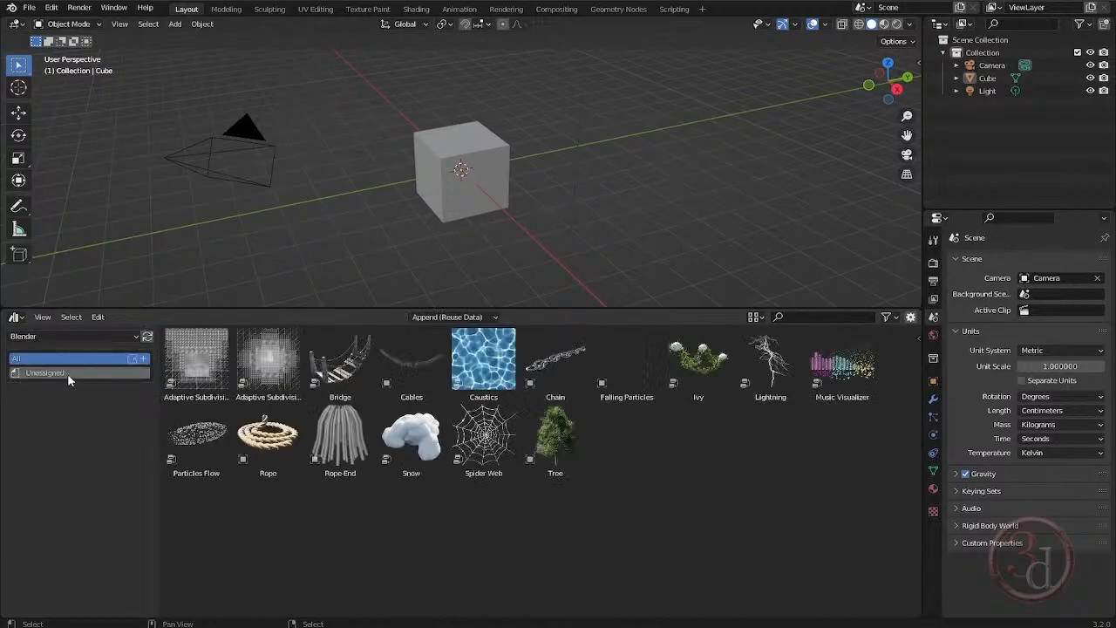
Switch to File Explorer and check the library's folder structure from E:\Assets\Blender into its Generators folder.
left_click(389, 624)
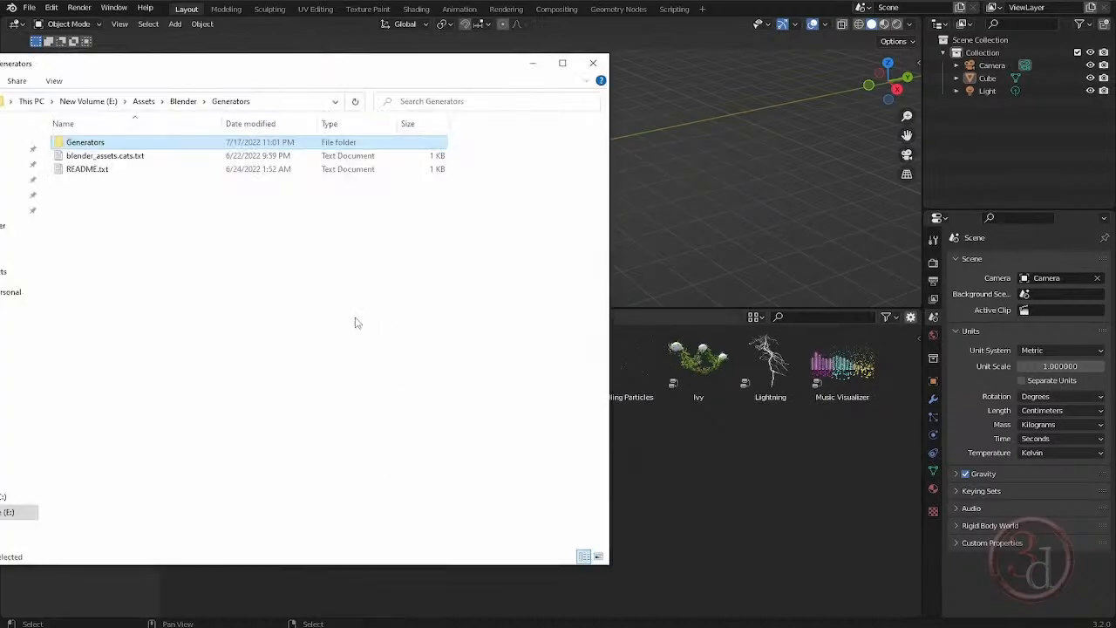
left_click(184, 102)
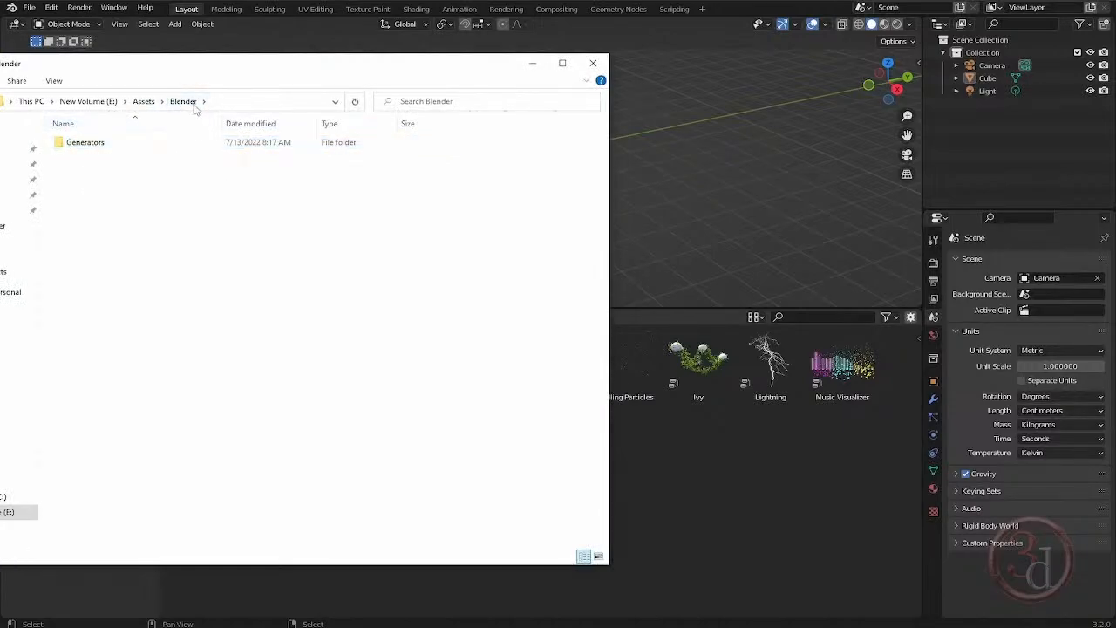
left_click(102, 148)
double_click(101, 148)
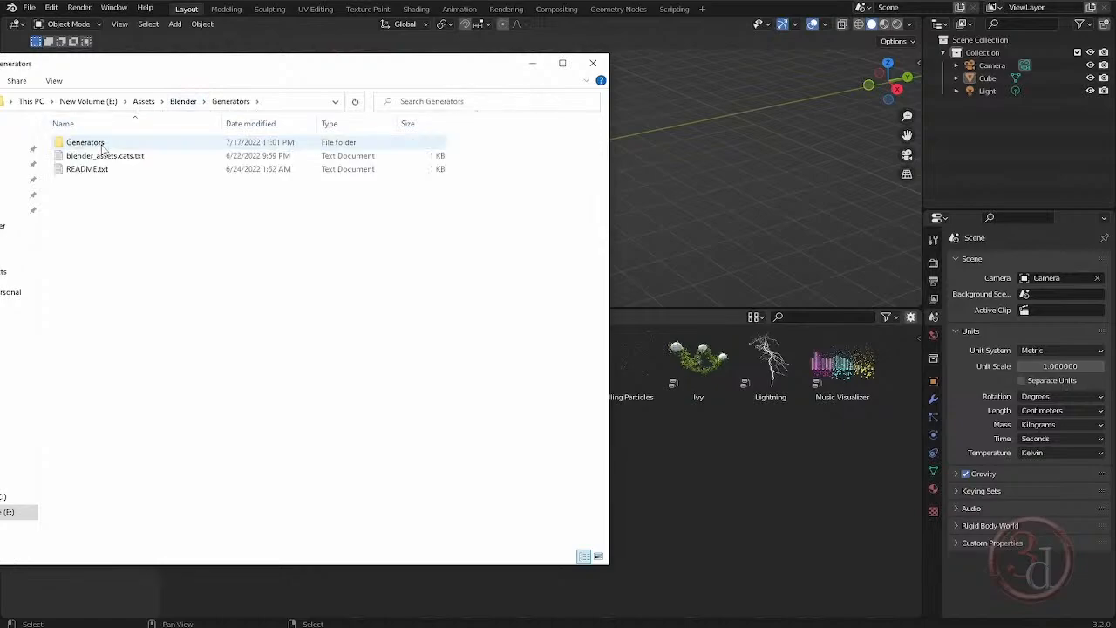
Check the blend files in the nested Generators folder against the asset list, go back up to E:\Assets\Blender and return to Blender.
double_click(96, 144)
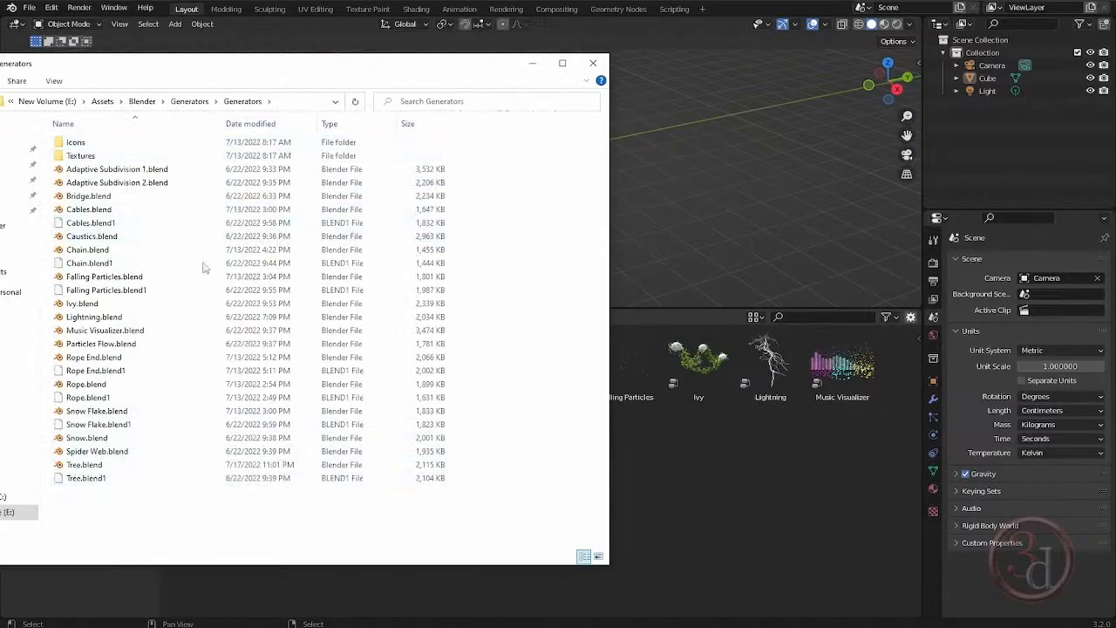
left_click(533, 62)
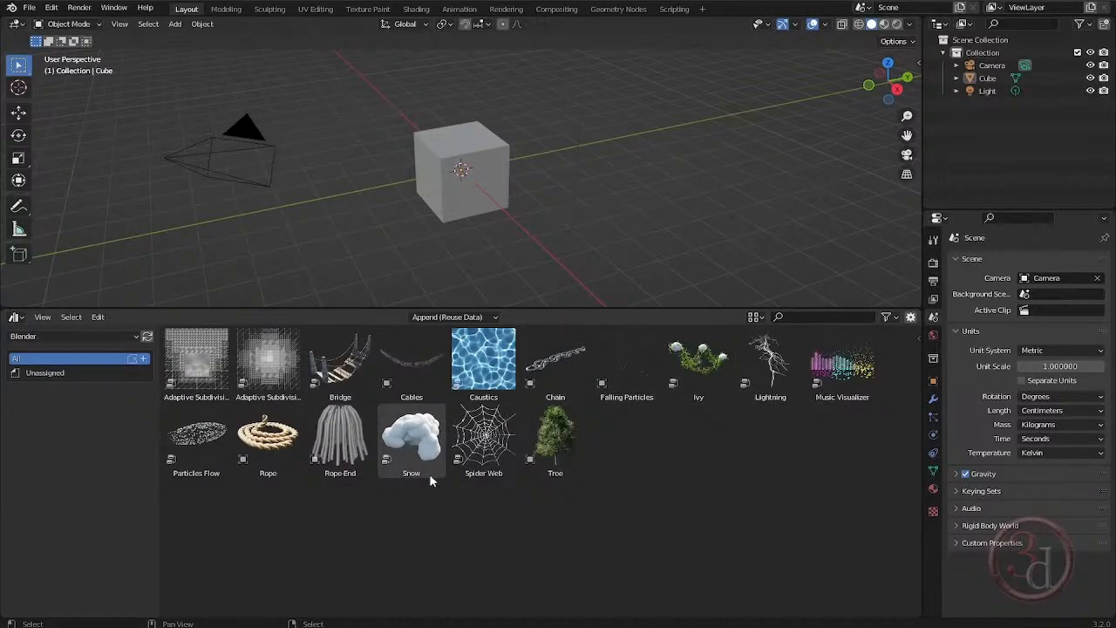
key("alt+Tab")
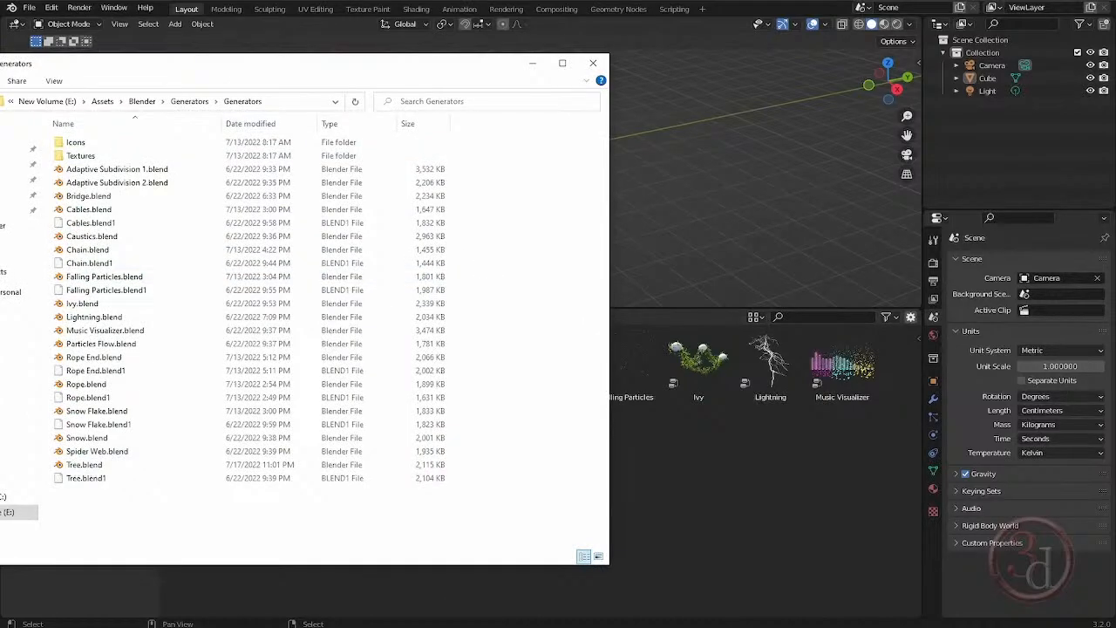
key("alt+Tab")
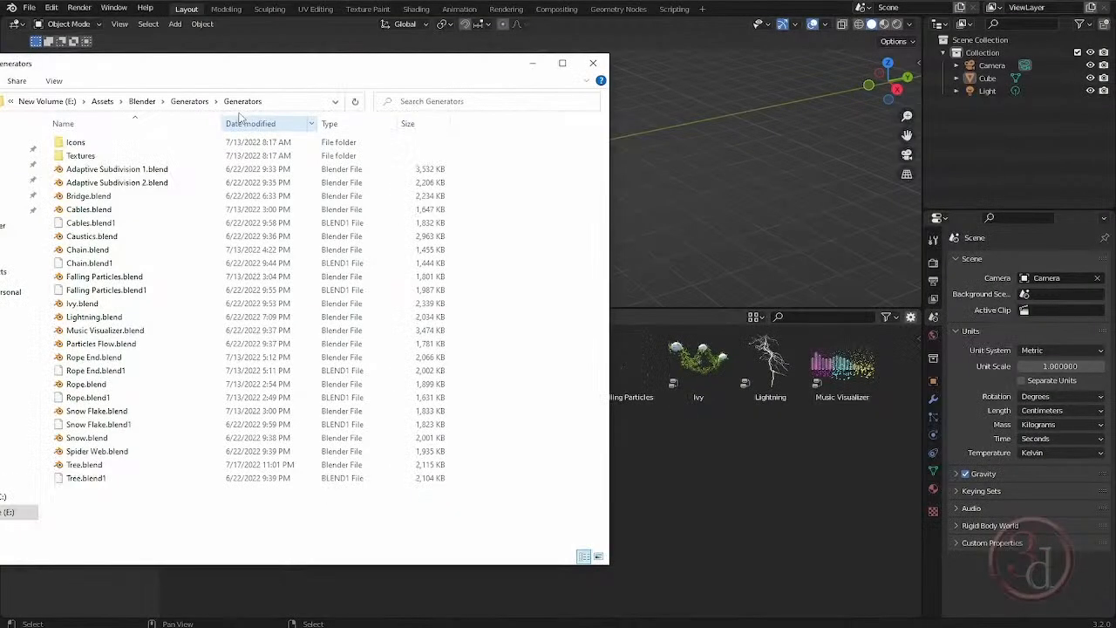
left_click(142, 101)
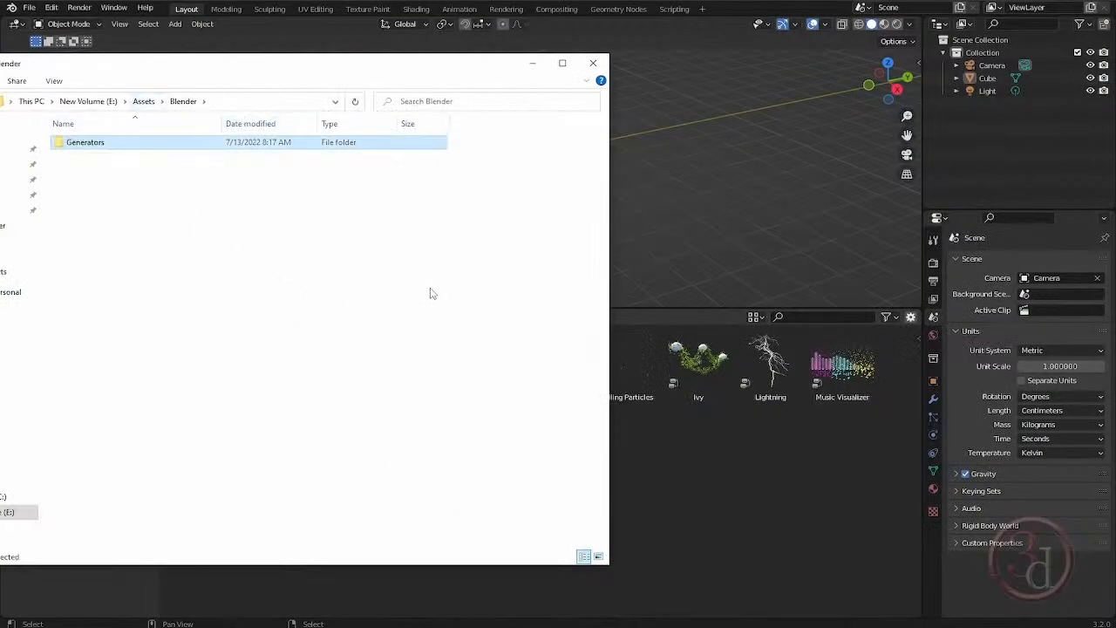
left_click(464, 2)
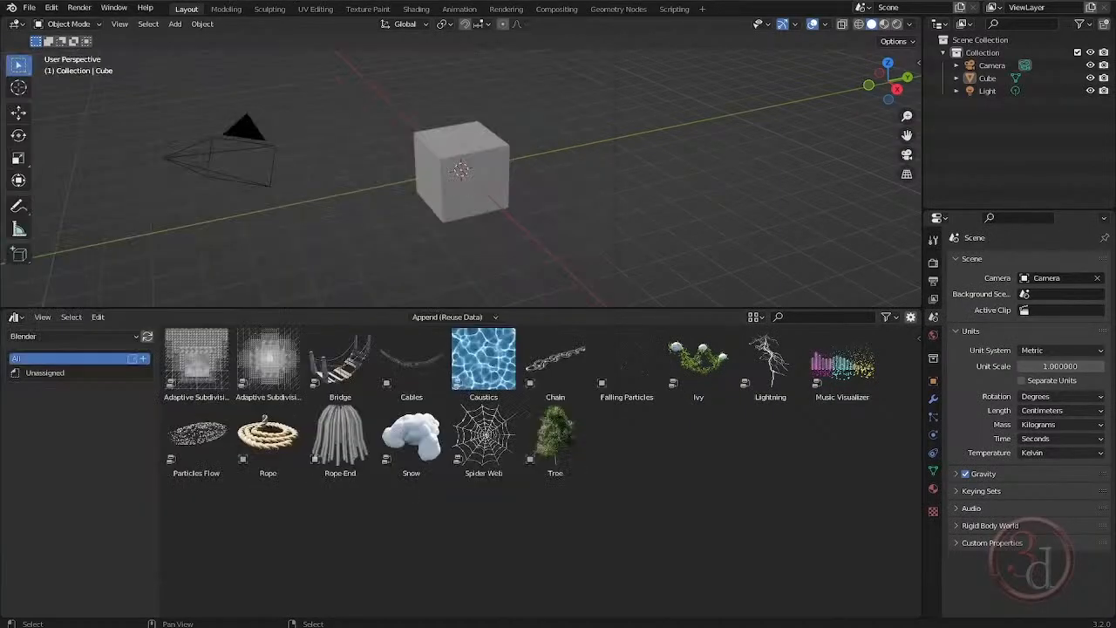
Review the asset library names and paths in the Preferences, leaving them as they are.
left_click(52, 8)
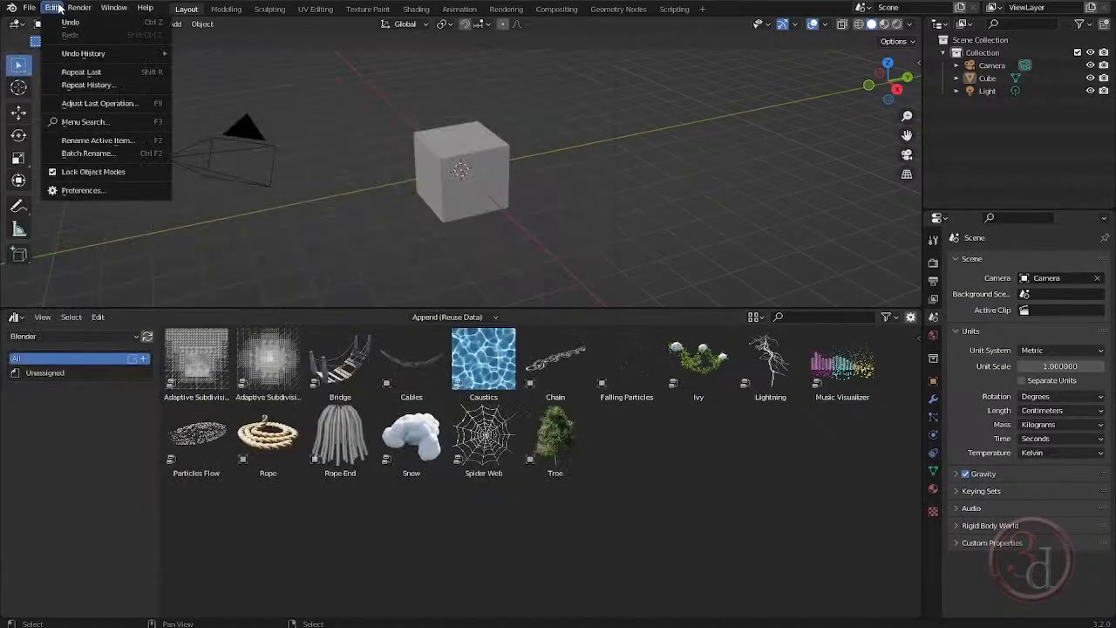
left_click(97, 195)
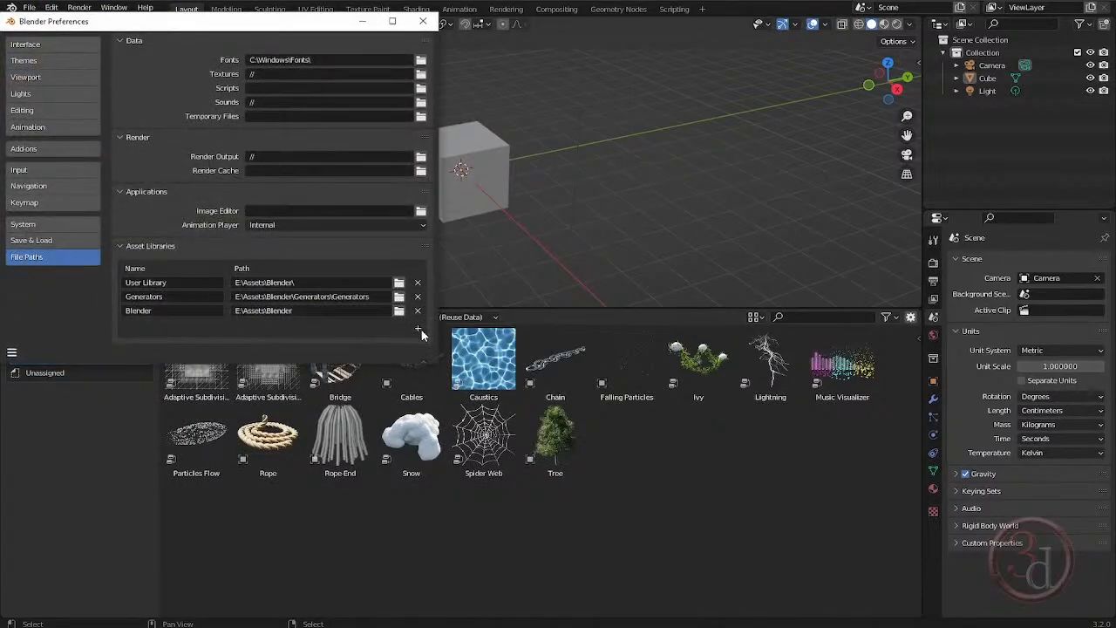
left_click(424, 21)
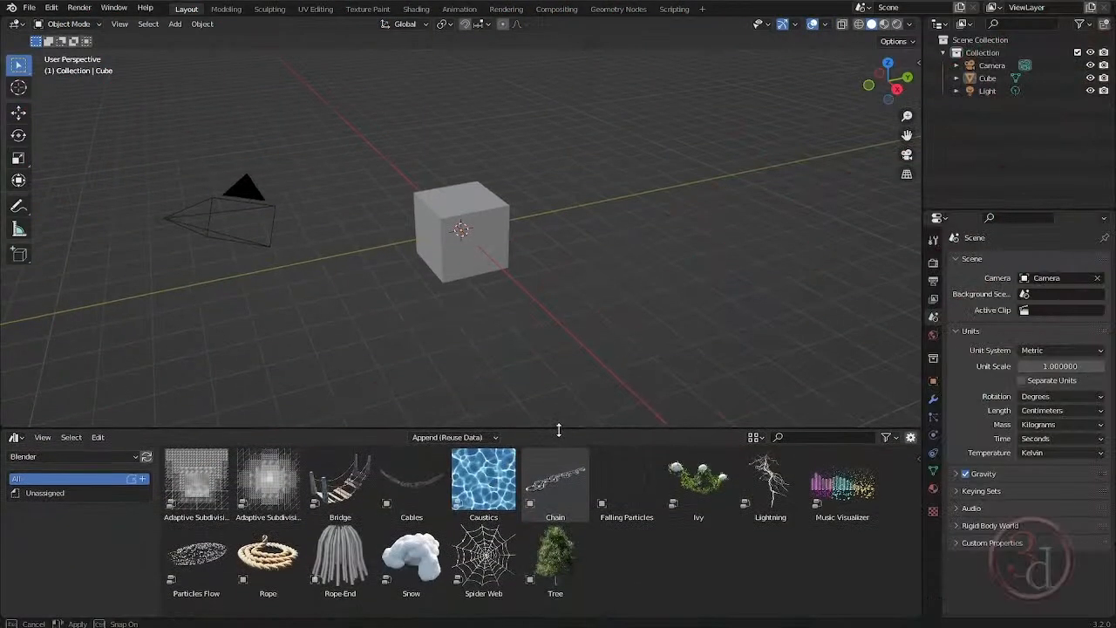
Try to place the Ivy asset from the Blender library into the 3D viewport beside the cube.
left_click_drag(559, 429, 554, 428)
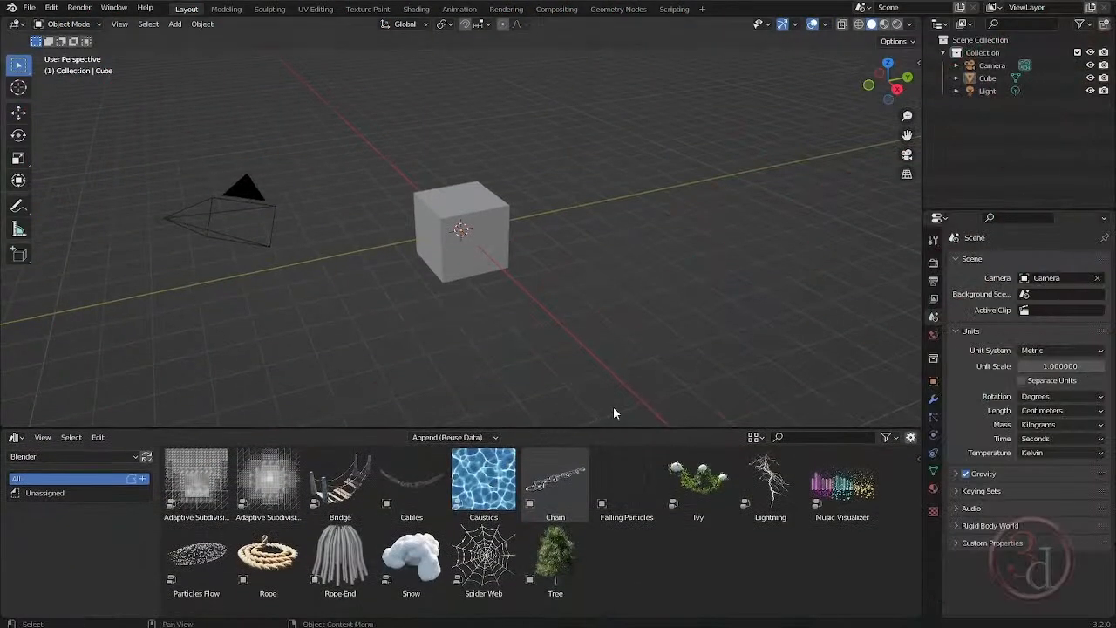
left_click_drag(698, 481, 730, 304)
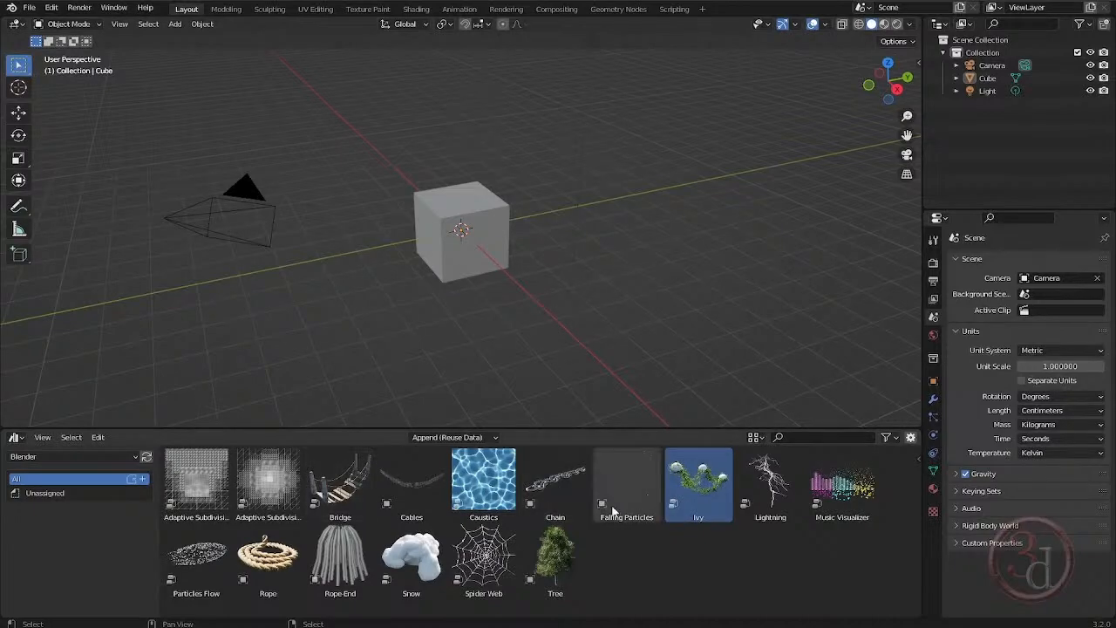
left_click(14, 438)
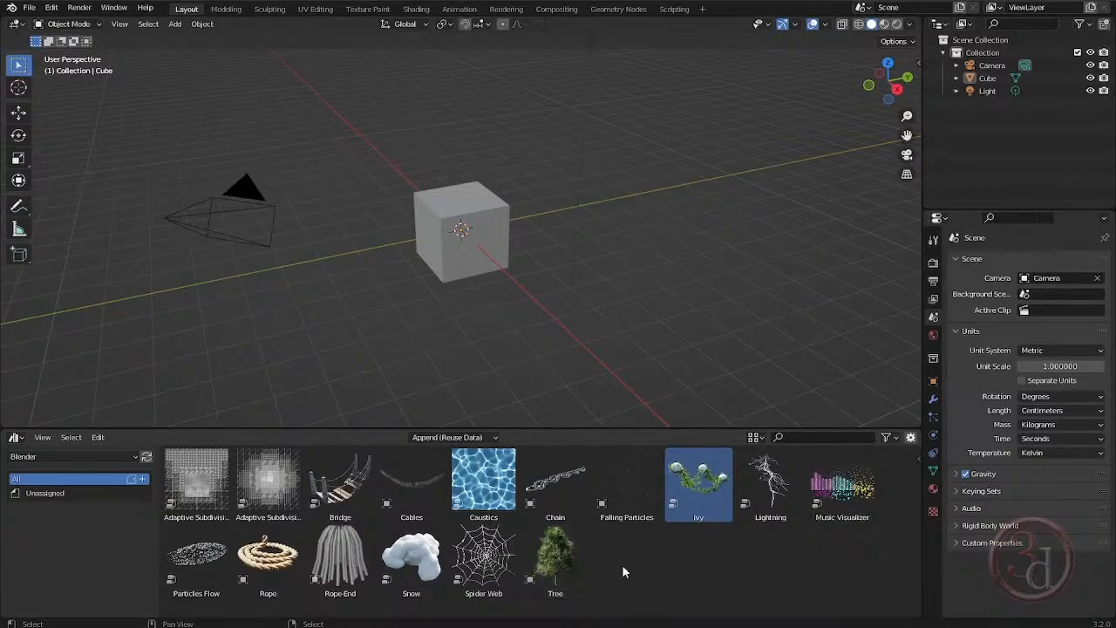
left_click(682, 546)
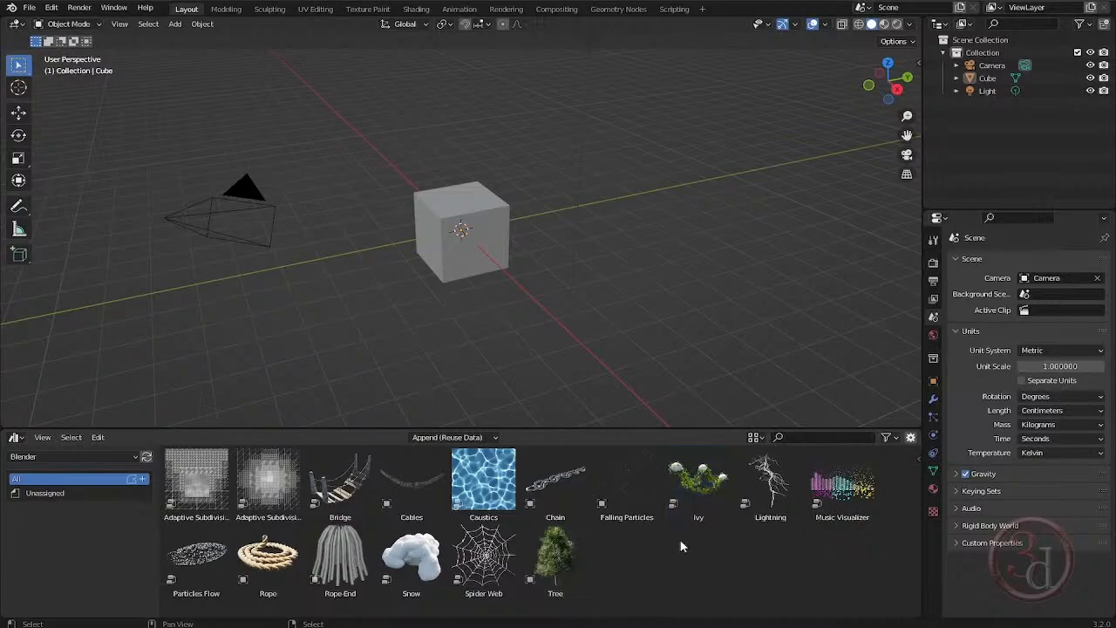
Open the source blend file of the Ivy asset and bring its whole Ivy Modifier node tree into view.
right_click(698, 488)
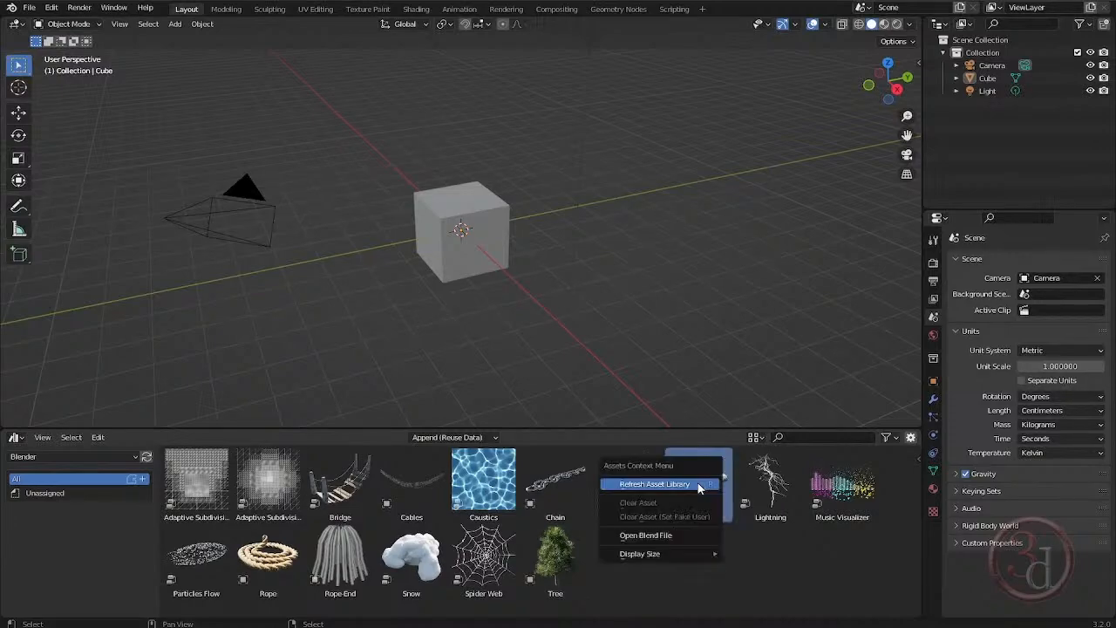
left_click(649, 536)
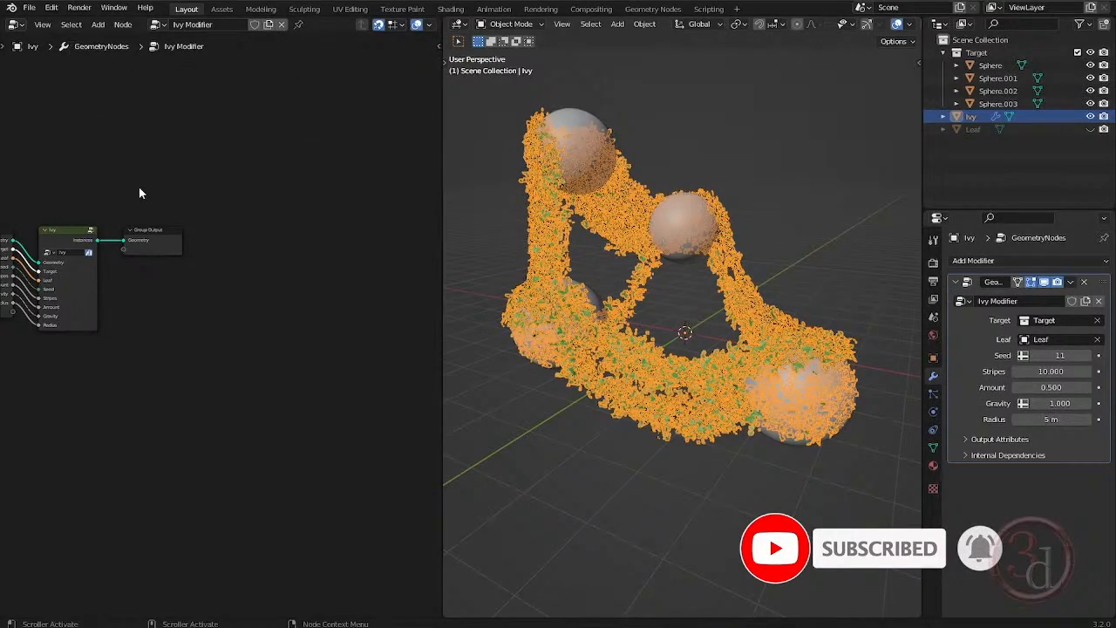
middle_click_drag(140, 189, 315, 225)
scroll(220, 258, "up", 3)
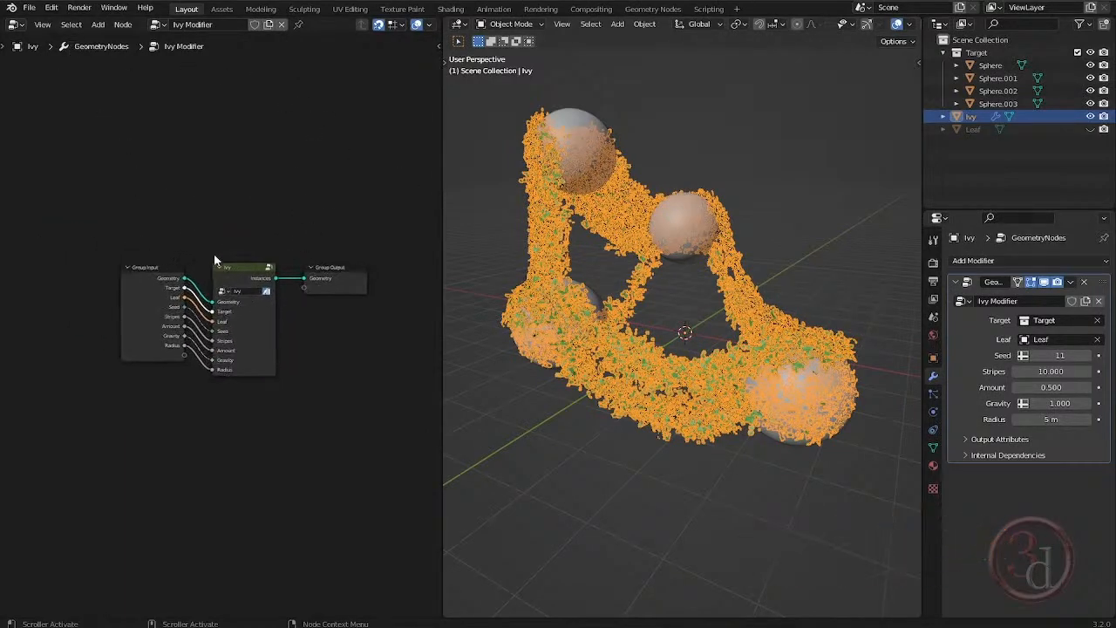
Change the geometry node editor to an Asset Browser and clear the asset mark from the Ivy node group.
left_click(19, 26)
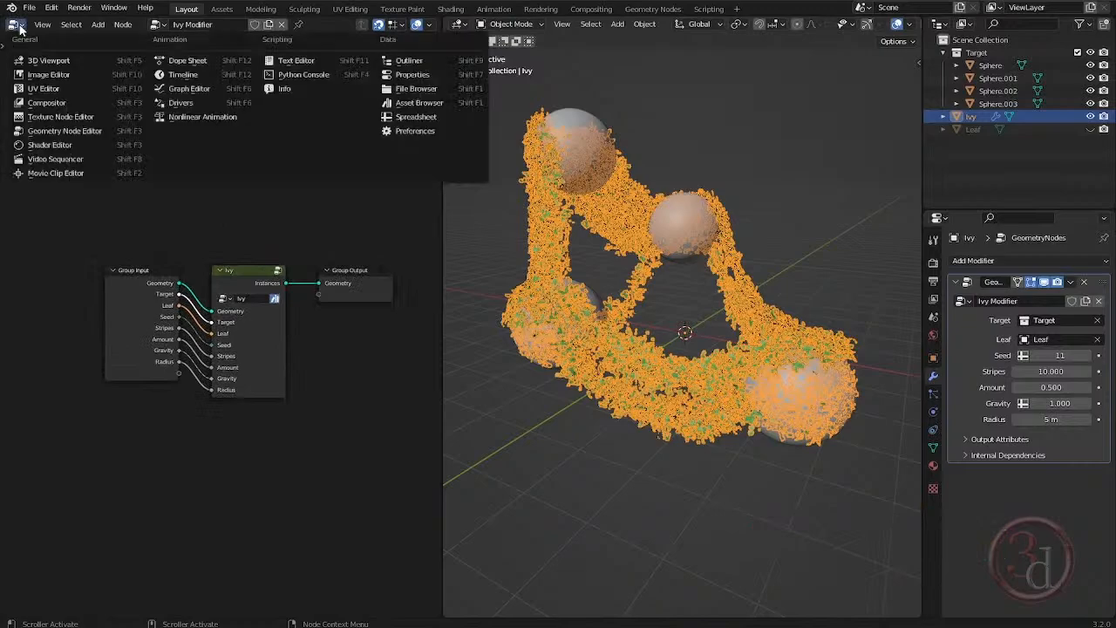
left_click(418, 102)
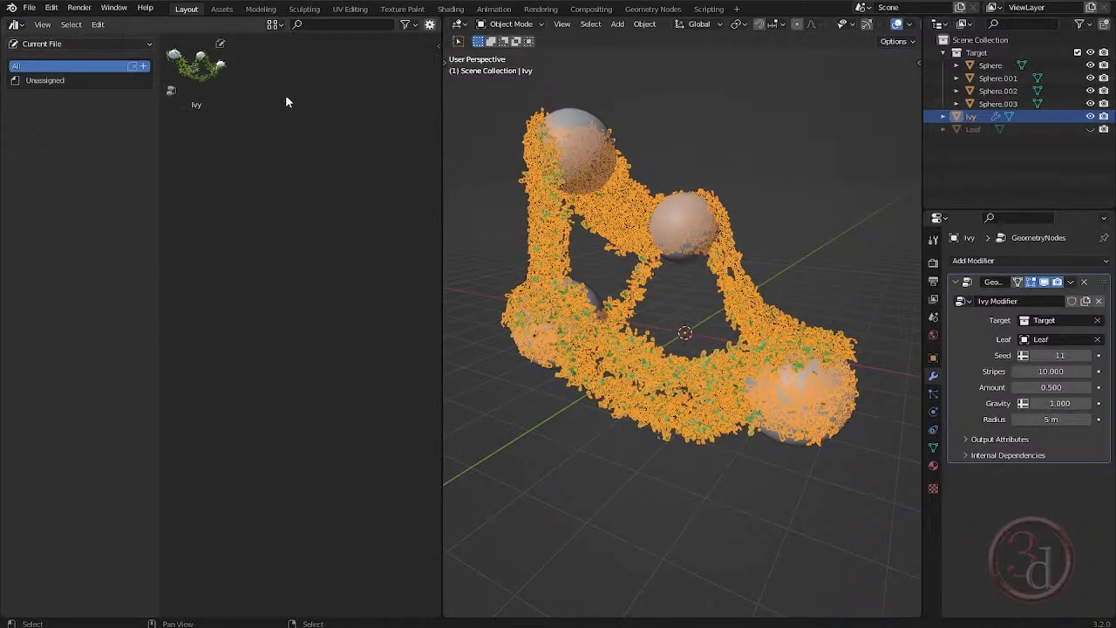
right_click(208, 73)
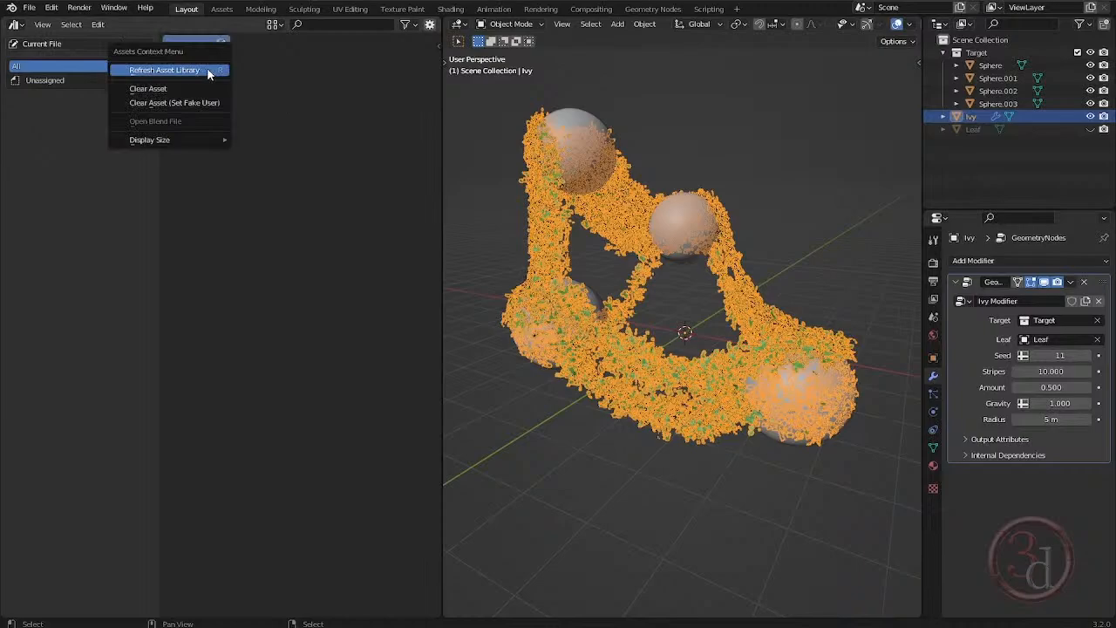
left_click(208, 73)
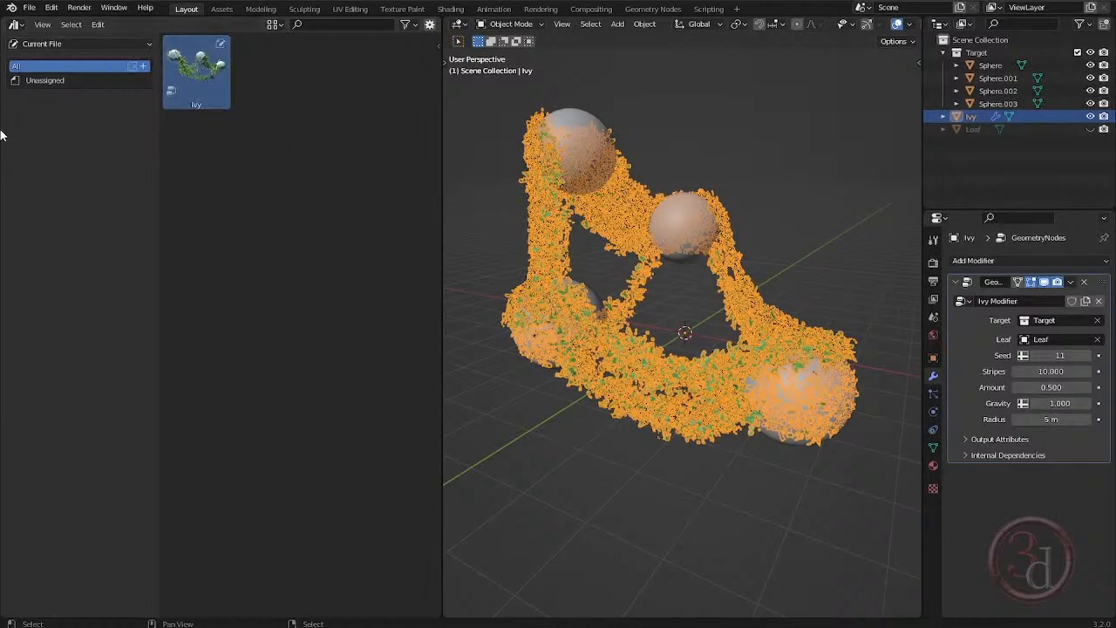
right_click(200, 73)
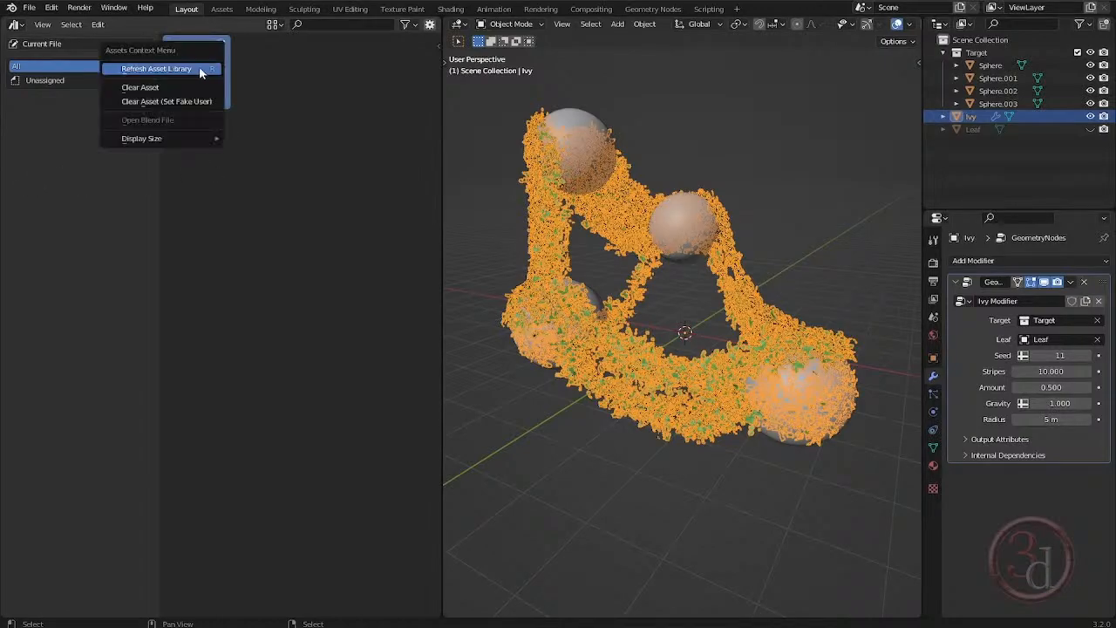
left_click(153, 86)
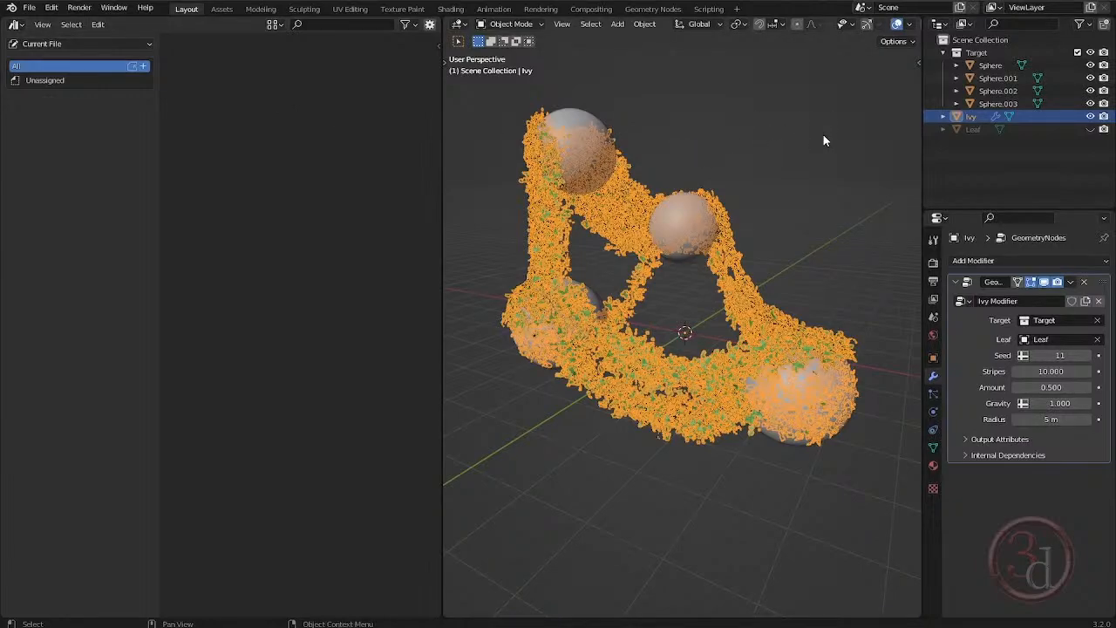
Mark the Ivy object as an asset from the Outliner.
left_click(713, 134)
left_click(755, 298)
right_click(1045, 122)
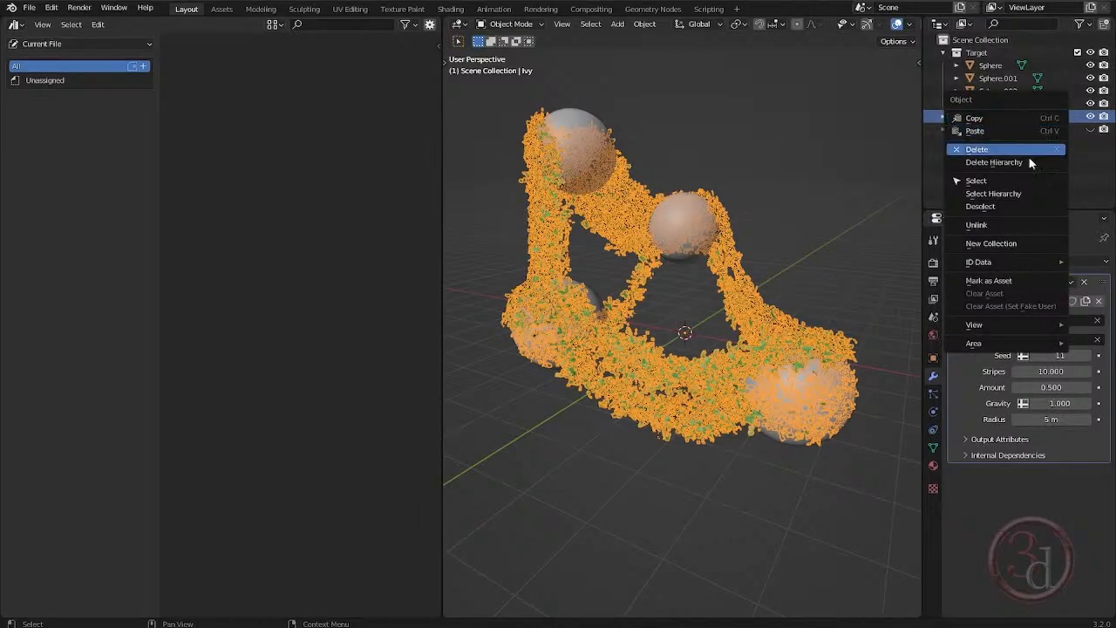
left_click(987, 280)
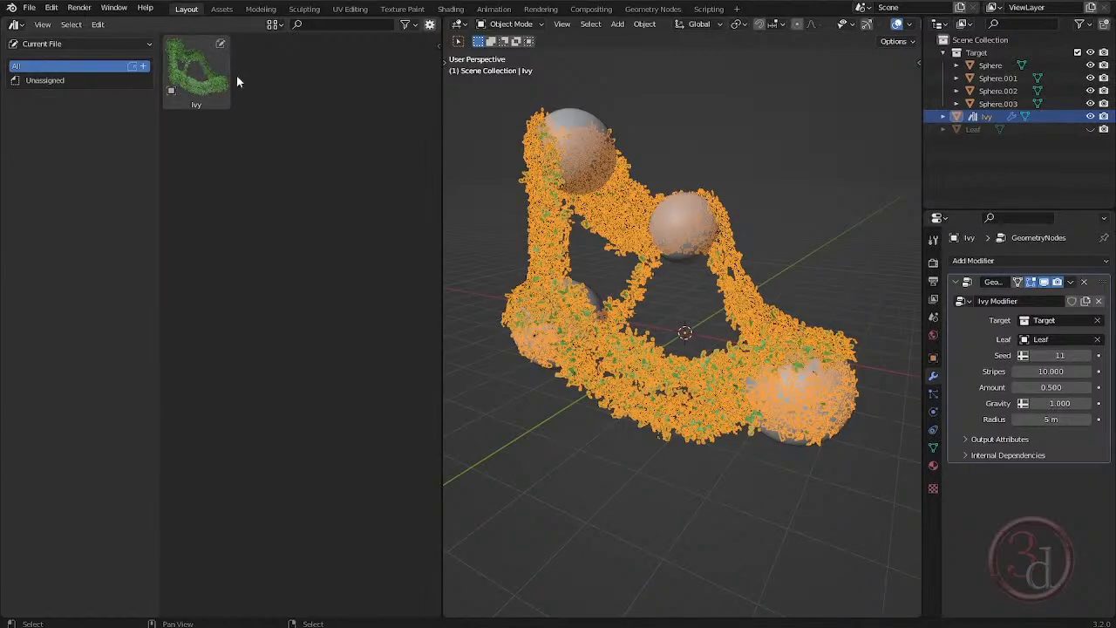
Show the Ivy asset's details and preview, and check the Icons folder in File Explorer for preview images.
left_click(207, 85)
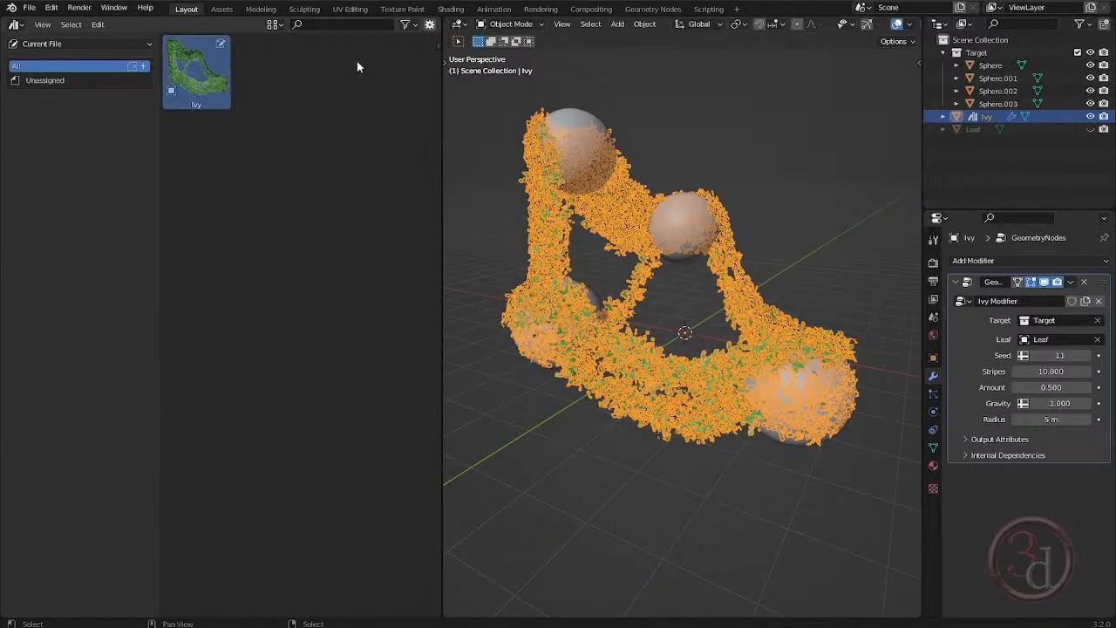
left_click(430, 27)
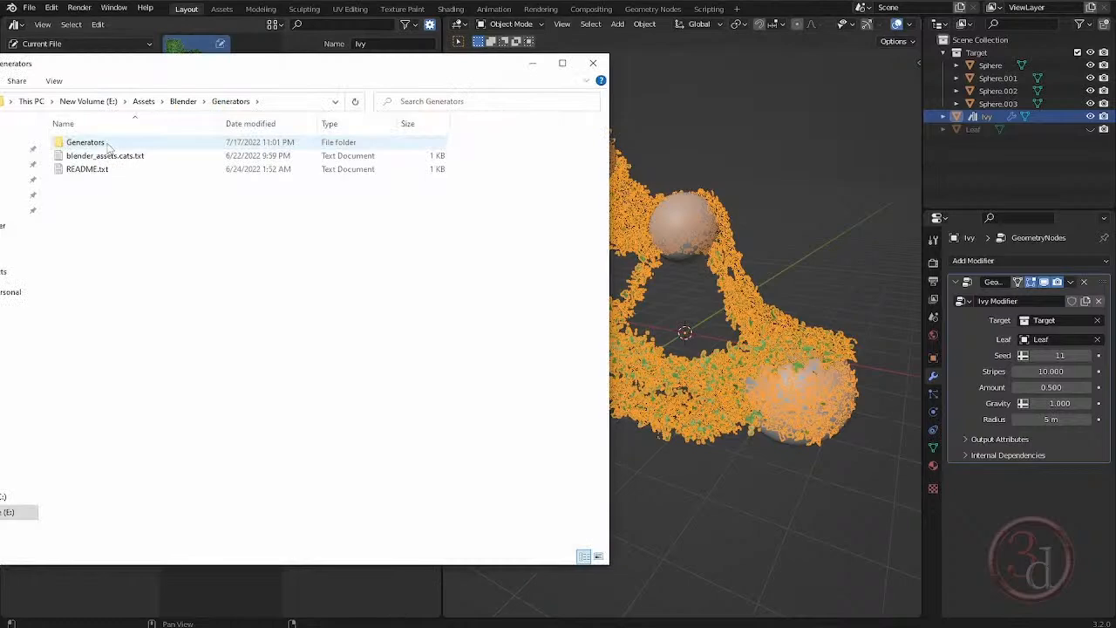
double_click(107, 145)
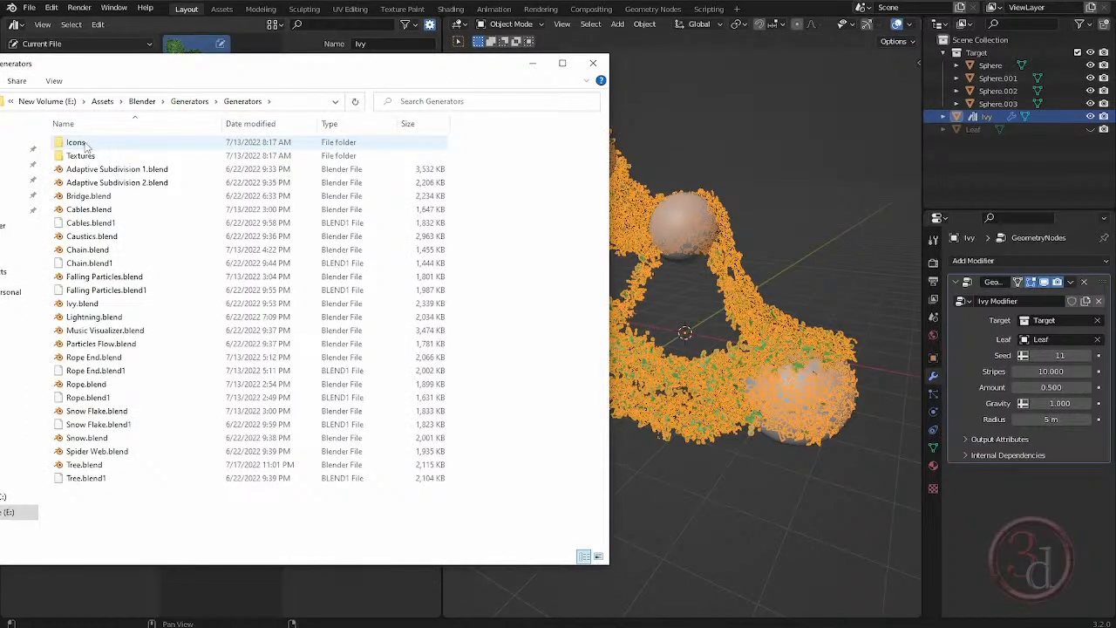
double_click(86, 147)
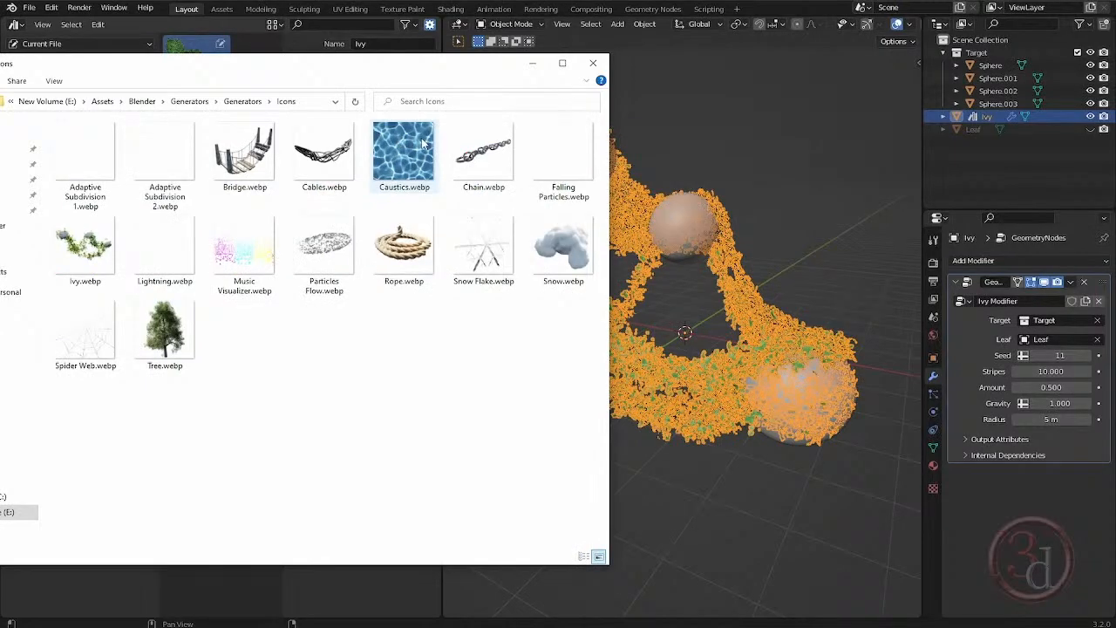
left_click(189, 101)
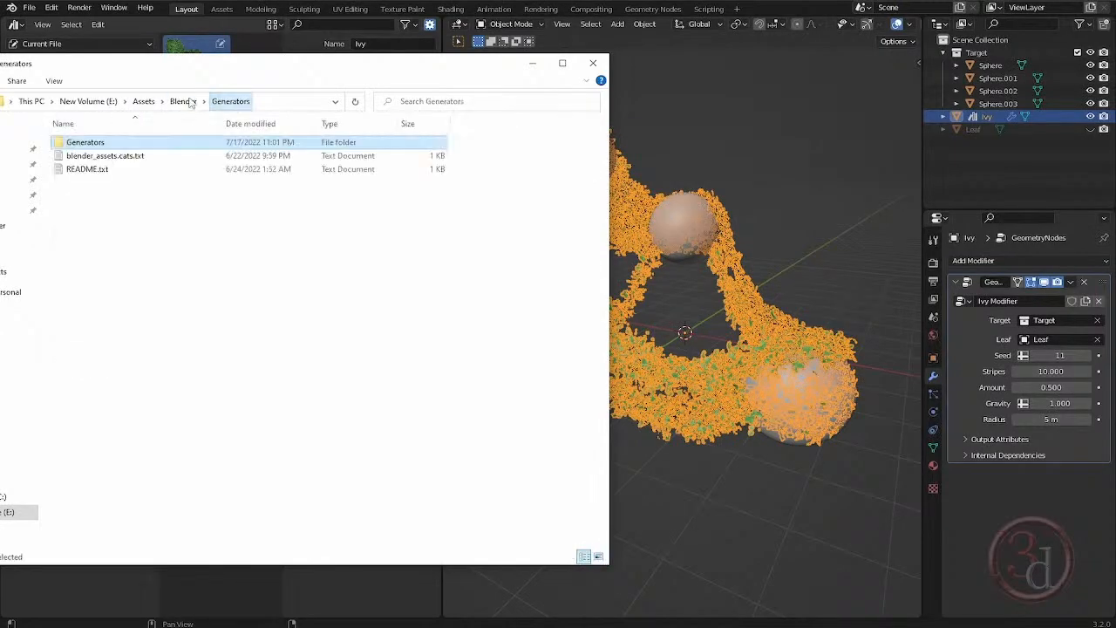
left_click(531, 63)
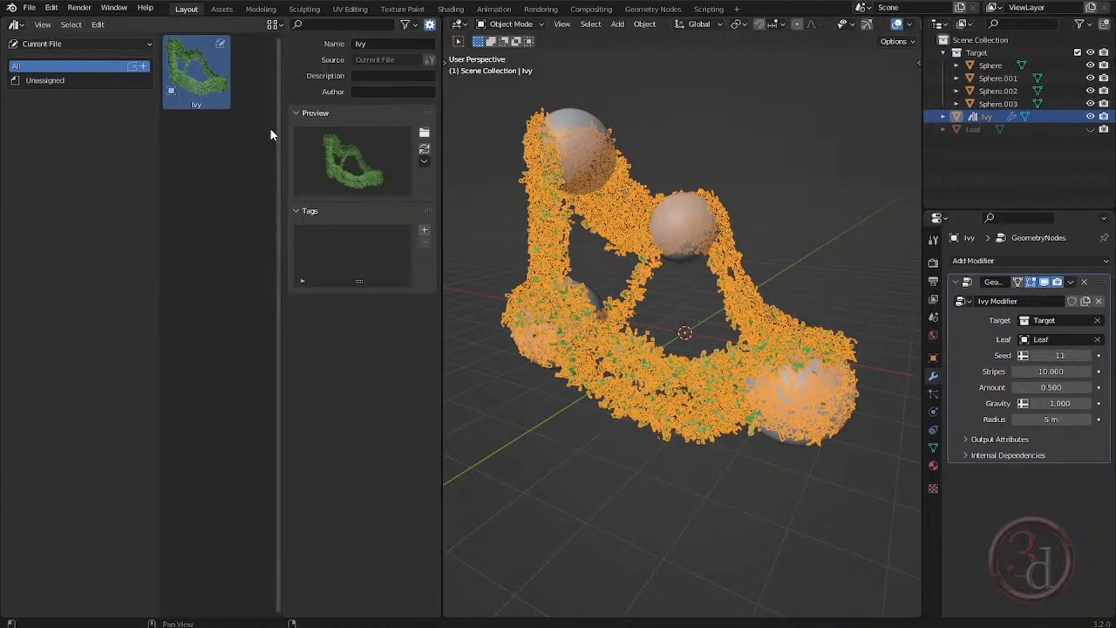
Hide the asset details, deselect the Ivy asset and save the Ivy blend file.
left_click(428, 24)
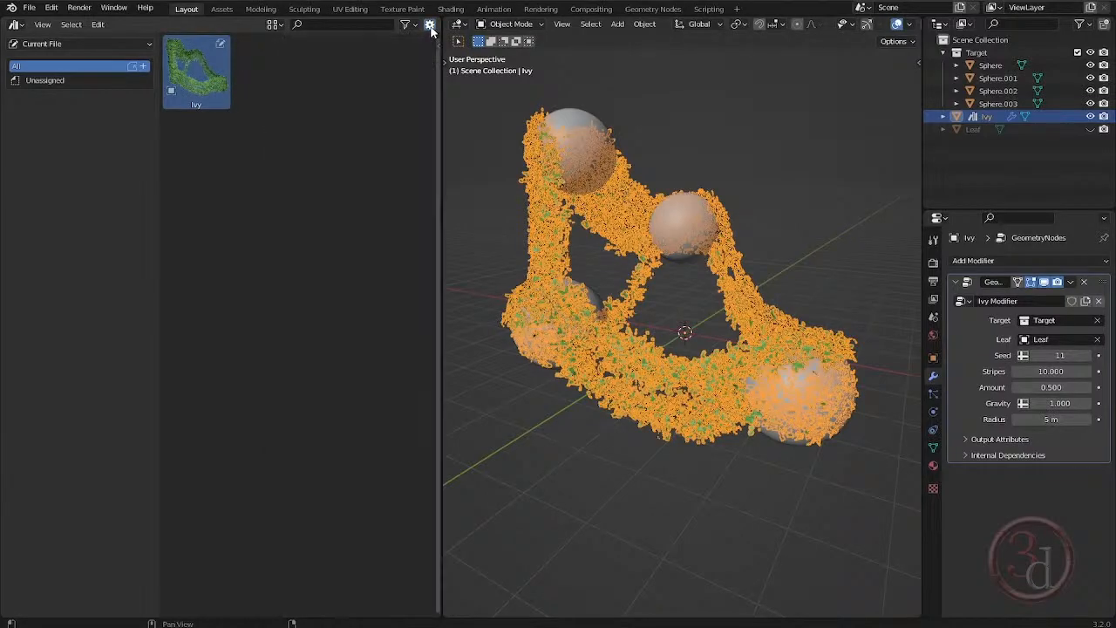
left_click(319, 128)
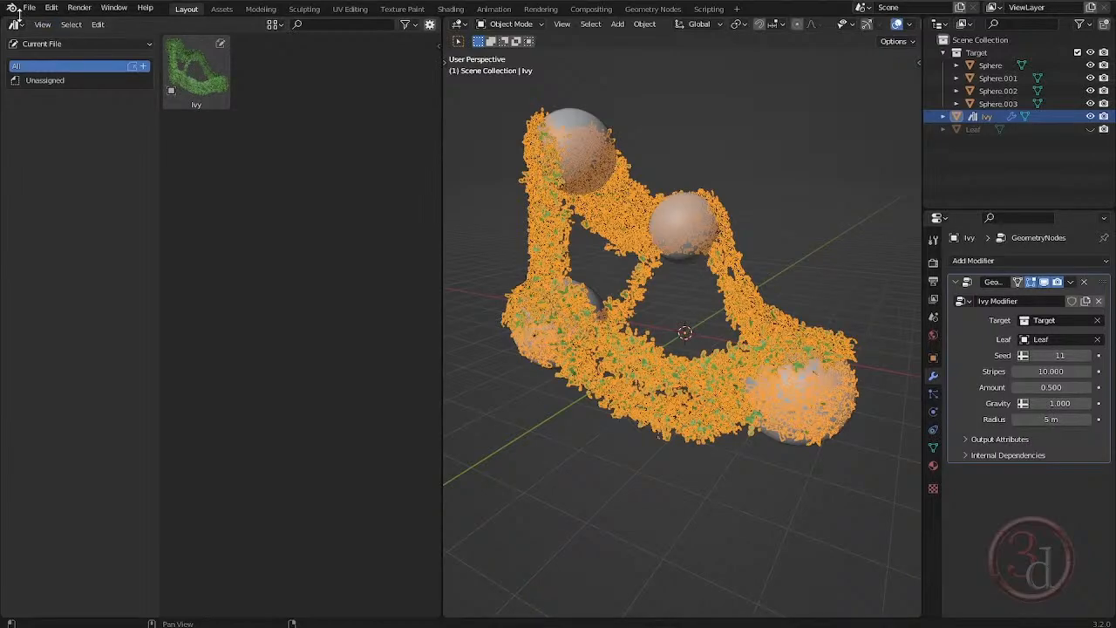
left_click(30, 8)
left_click(47, 89)
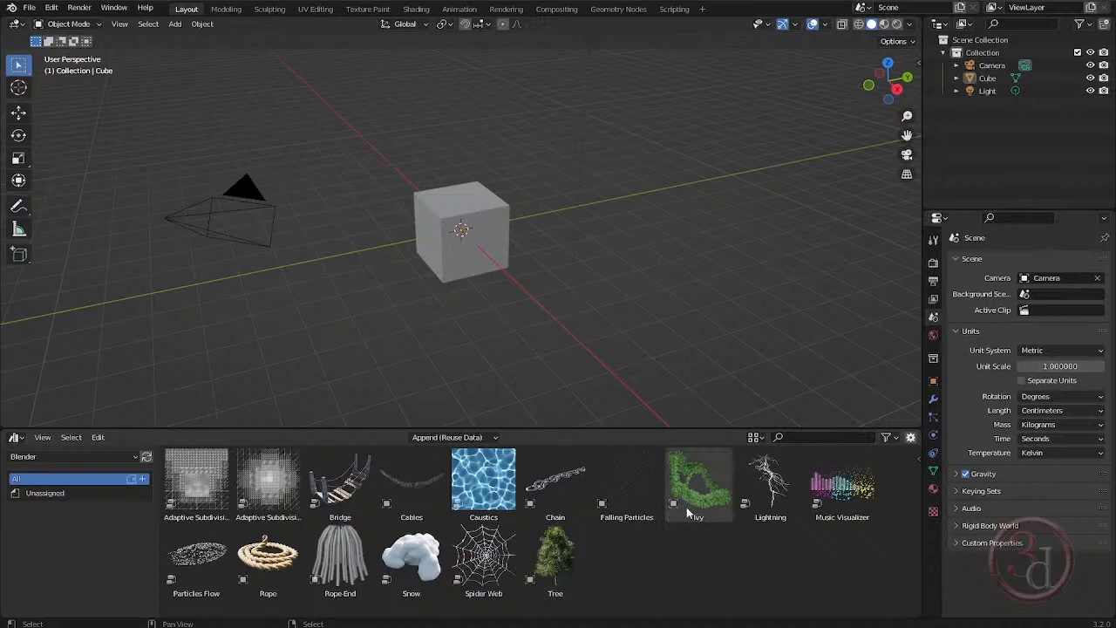
In the cube scene, place the Ivy object asset from the Blender library beside the cube and view it from another angle.
left_click_drag(705, 509, 659, 243)
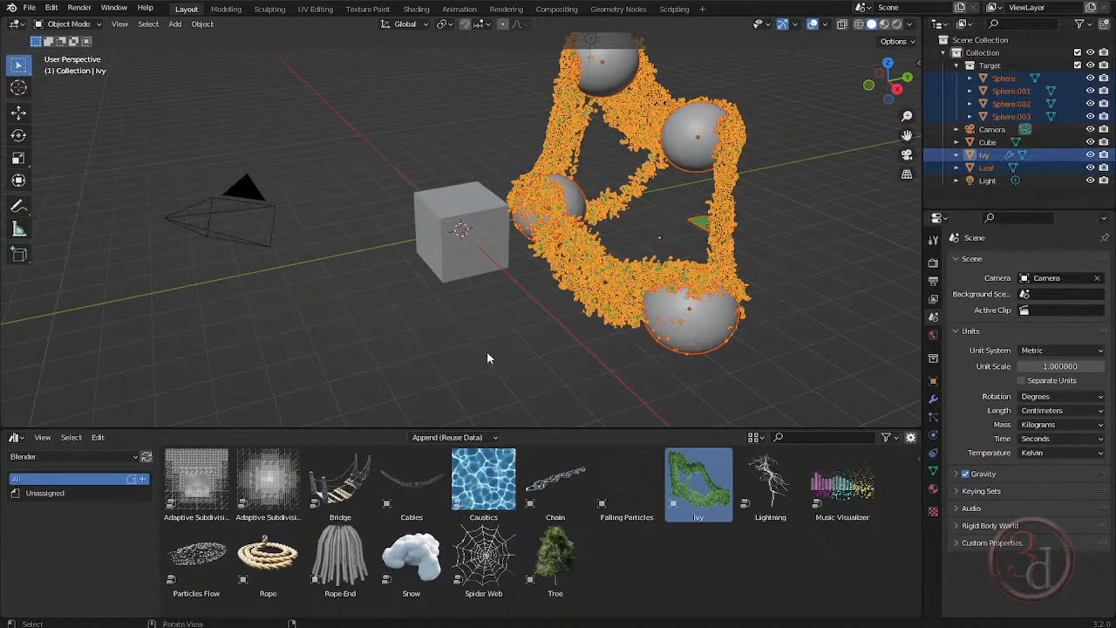
middle_click_drag(487, 357, 612, 356)
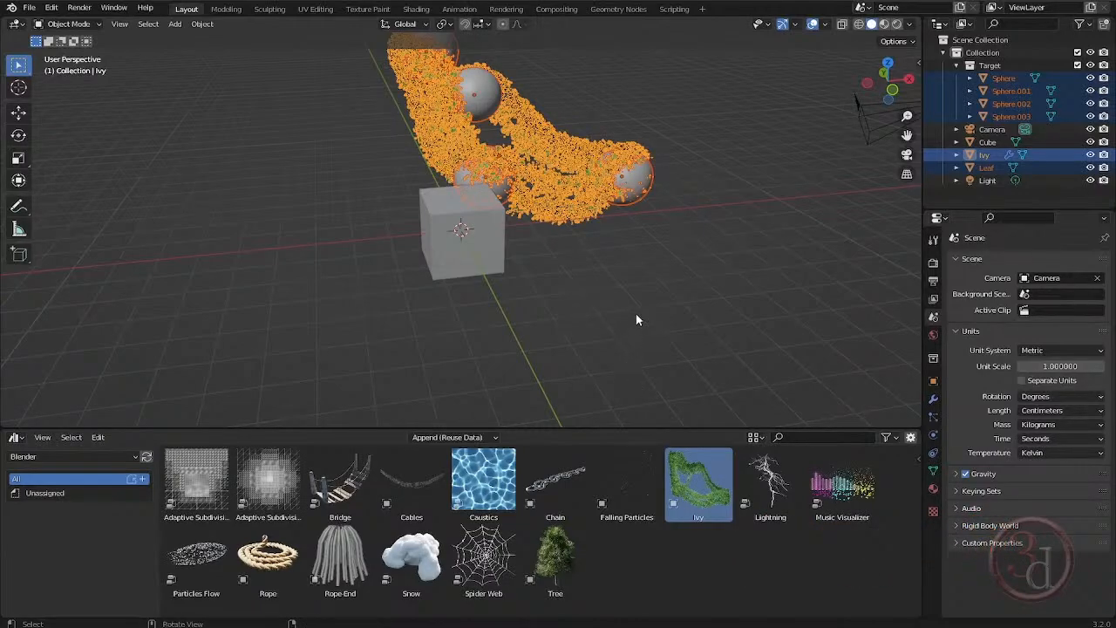
middle_click_drag(635, 313, 538, 303)
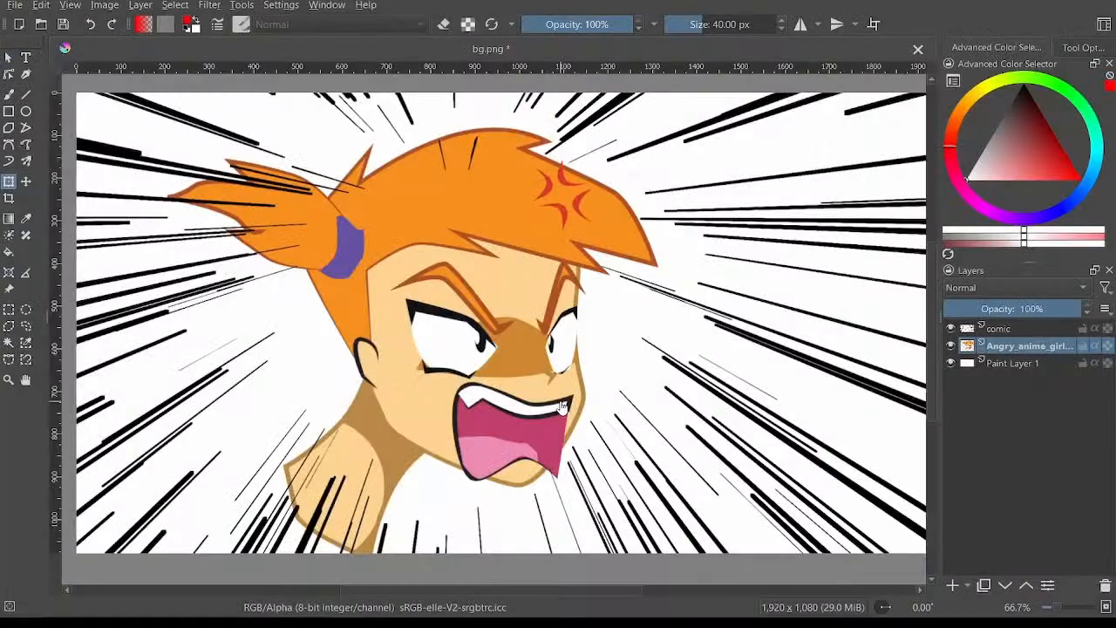
mouse_move(562, 407)
middle_mouse_down()
mouse_move(556, 429)
mouse_move(598, 378)
mouse_move(569, 406)
mouse_move(585, 387)
mouse_move(611, 389)
mouse_move(565, 408)
middle_mouse_up()
scroll(546, 428, "up", 1)
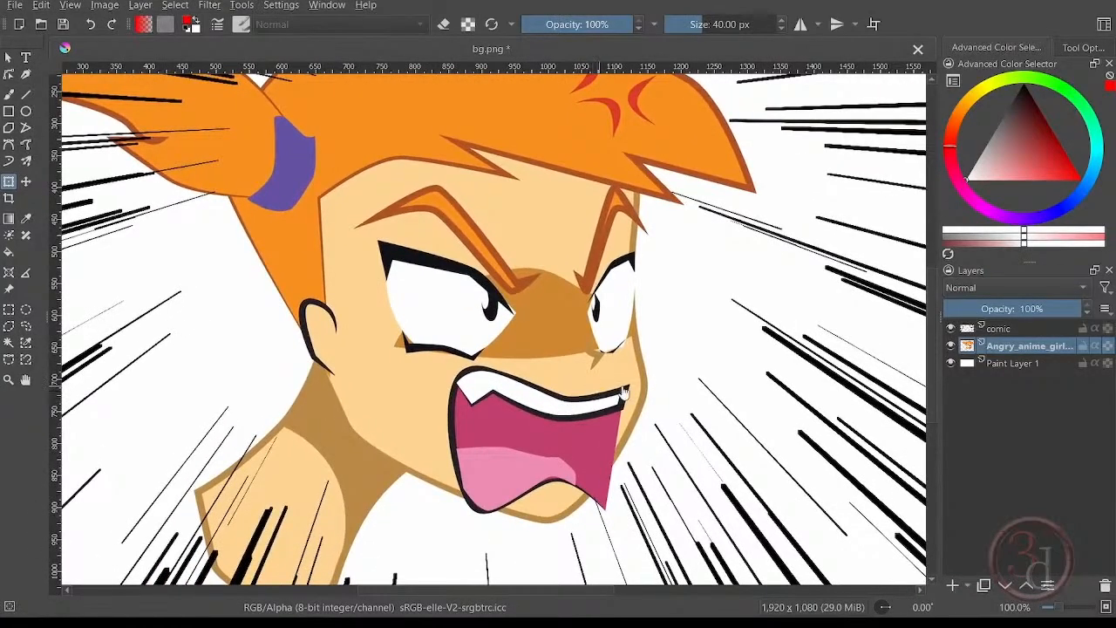
scroll(593, 393, "down", 1)
middle_click_drag(627, 394, 577, 367)
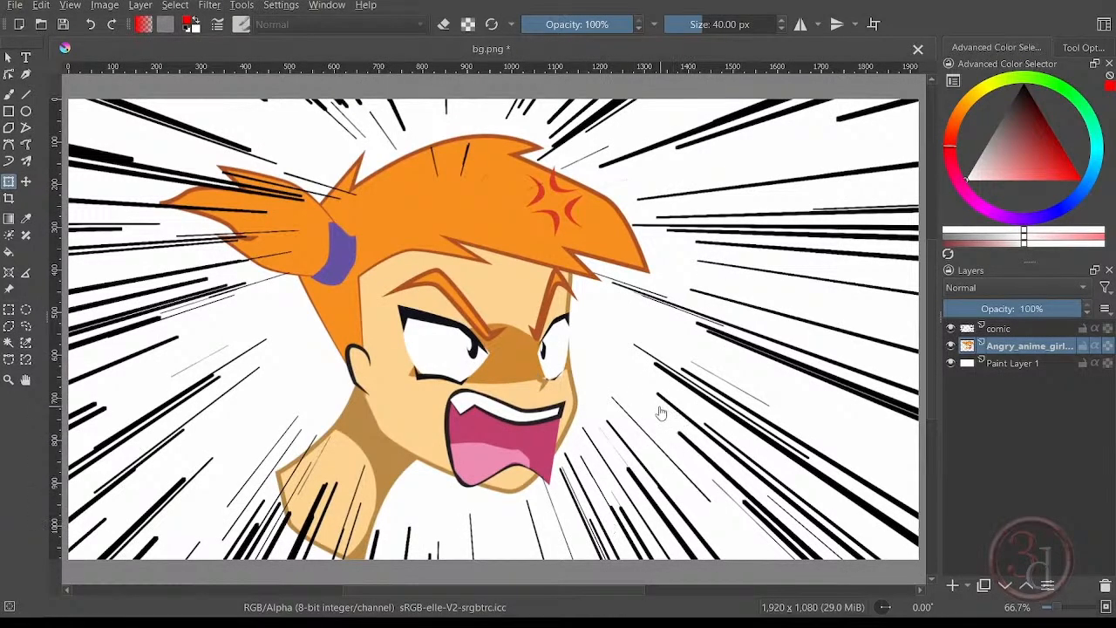
mouse_move(546, 353)
middle_mouse_down()
mouse_move(565, 346)
mouse_move(539, 328)
mouse_move(547, 342)
middle_mouse_up()
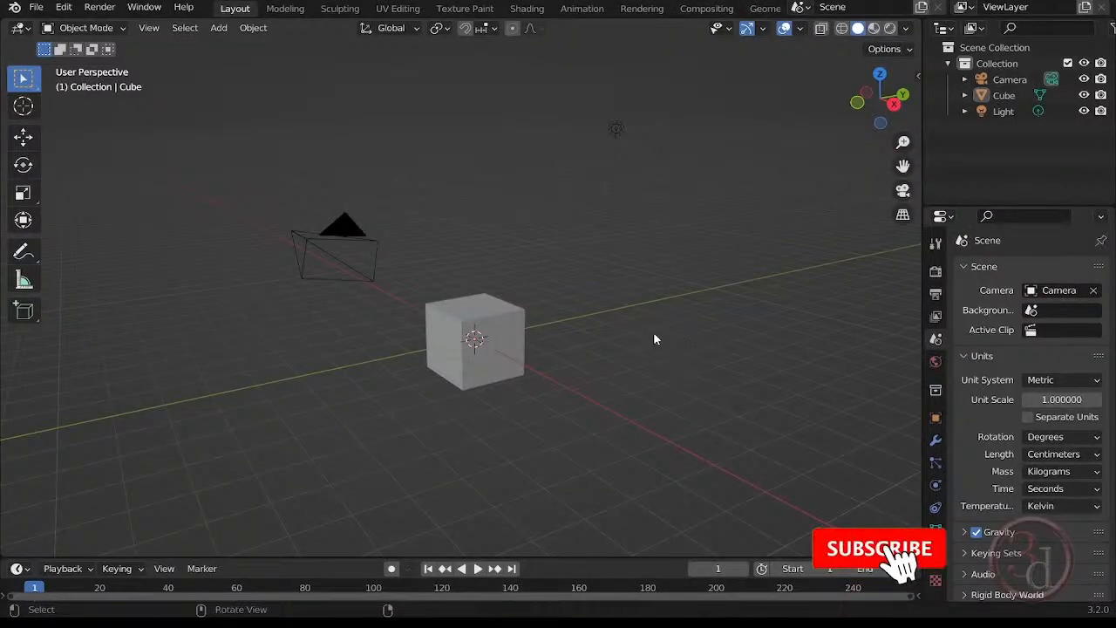
In the cube scene, enlarge the timeline area, turn it into an Asset Browser and show the Generators library.
middle_click_drag(653, 335, 548, 326)
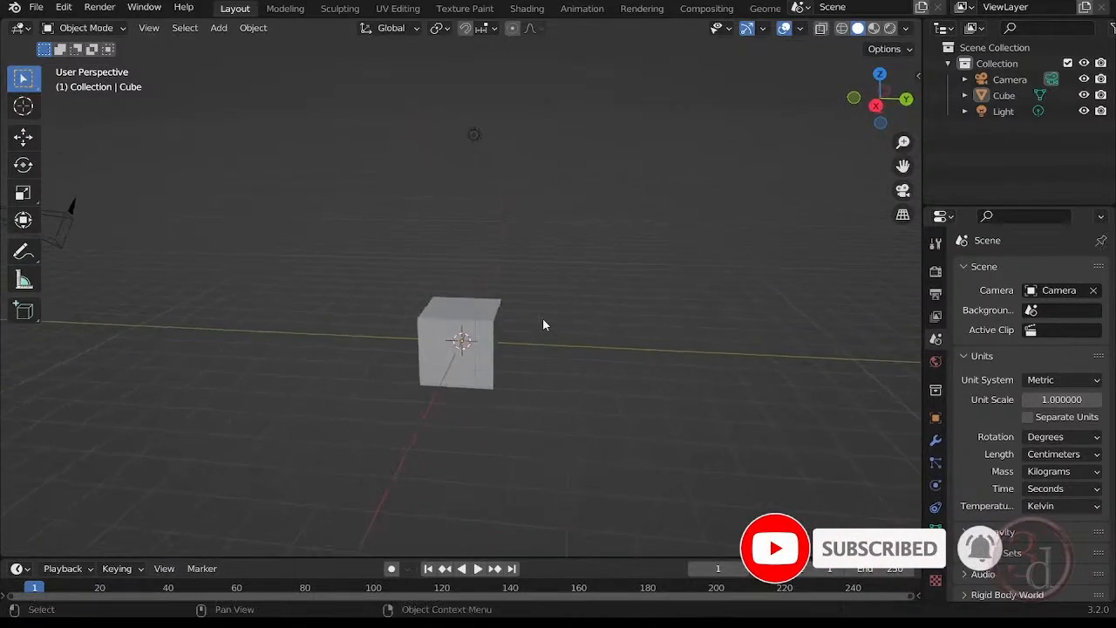
middle_click_drag(561, 296, 433, 359)
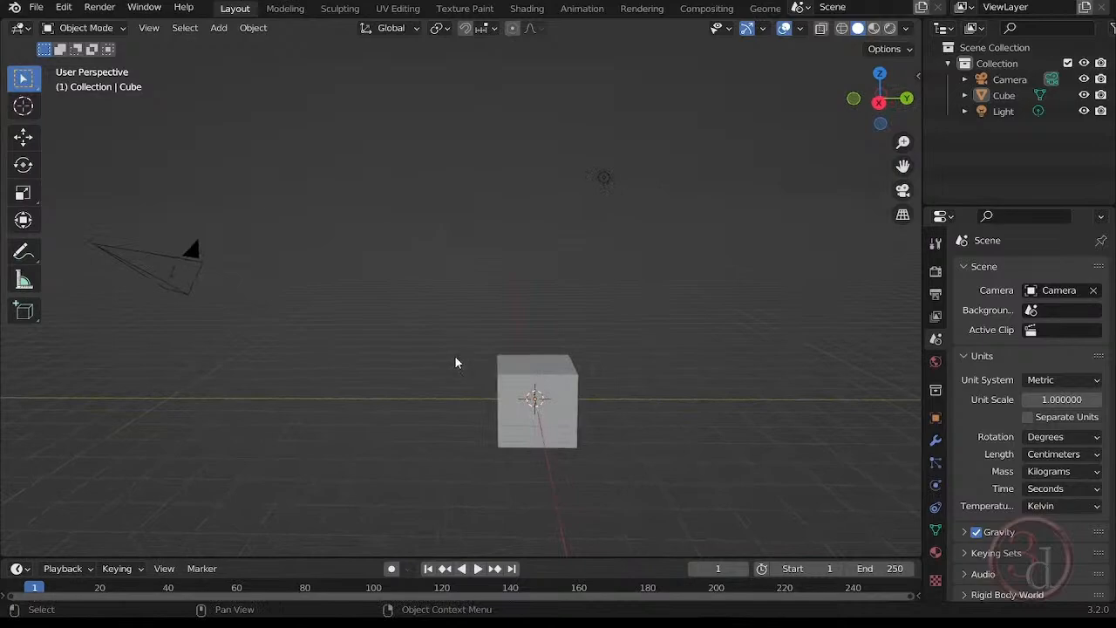
left_click_drag(414, 558, 406, 373)
left_click(18, 383)
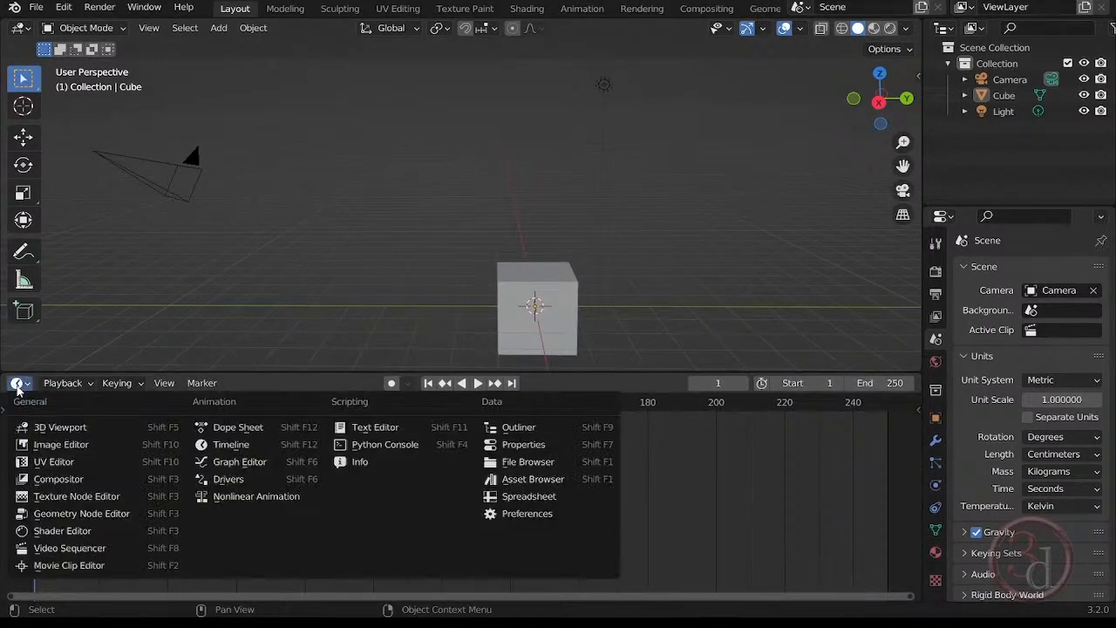
left_click(527, 479)
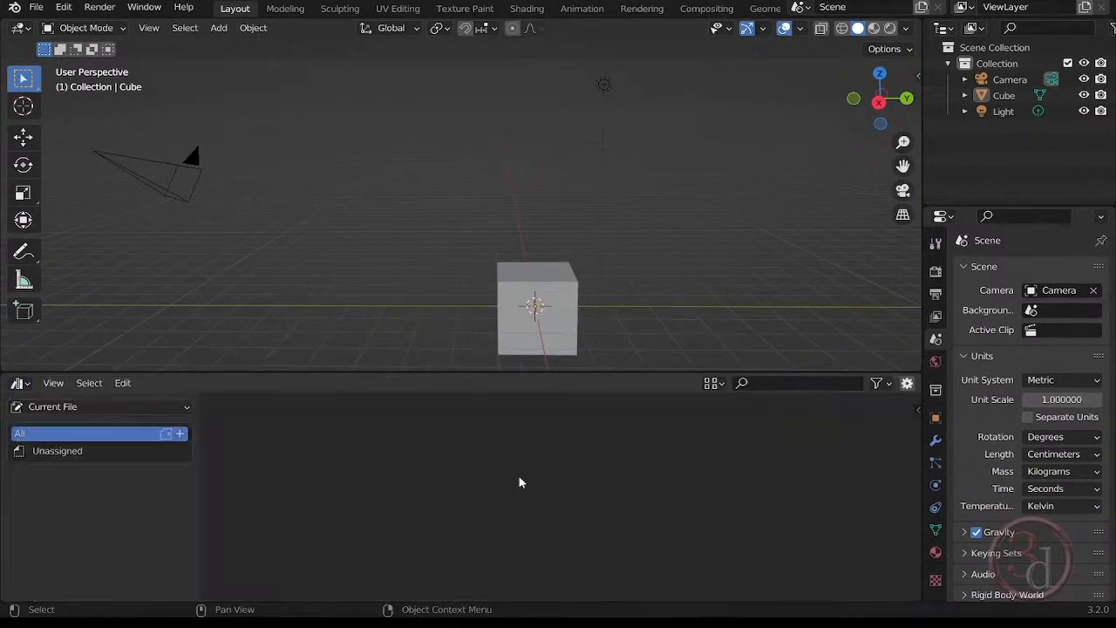
left_click(83, 405)
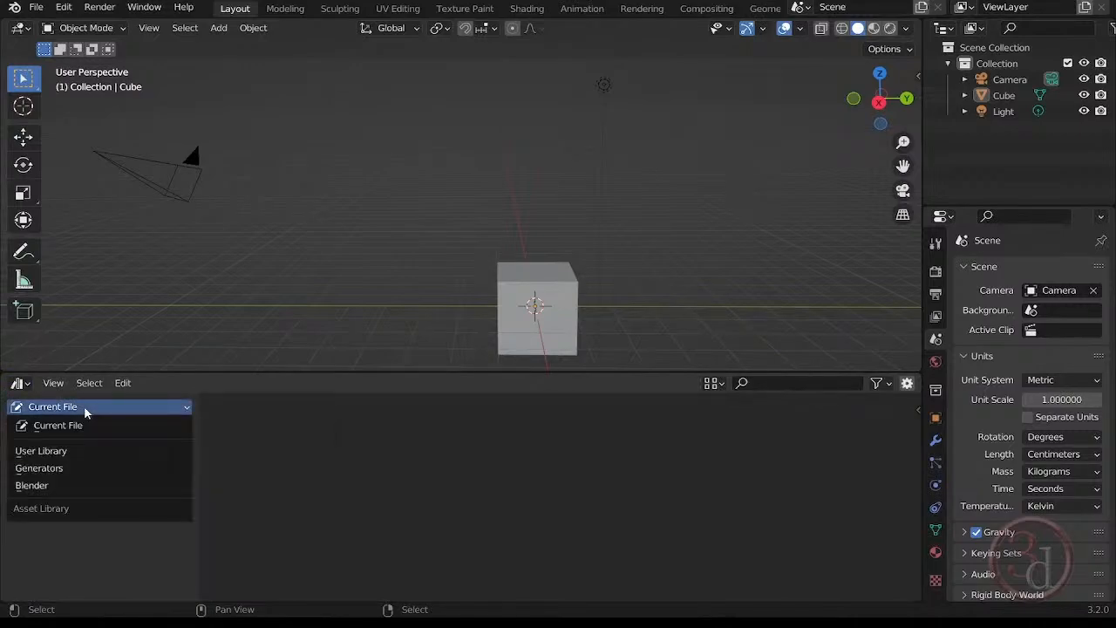
left_click(41, 467)
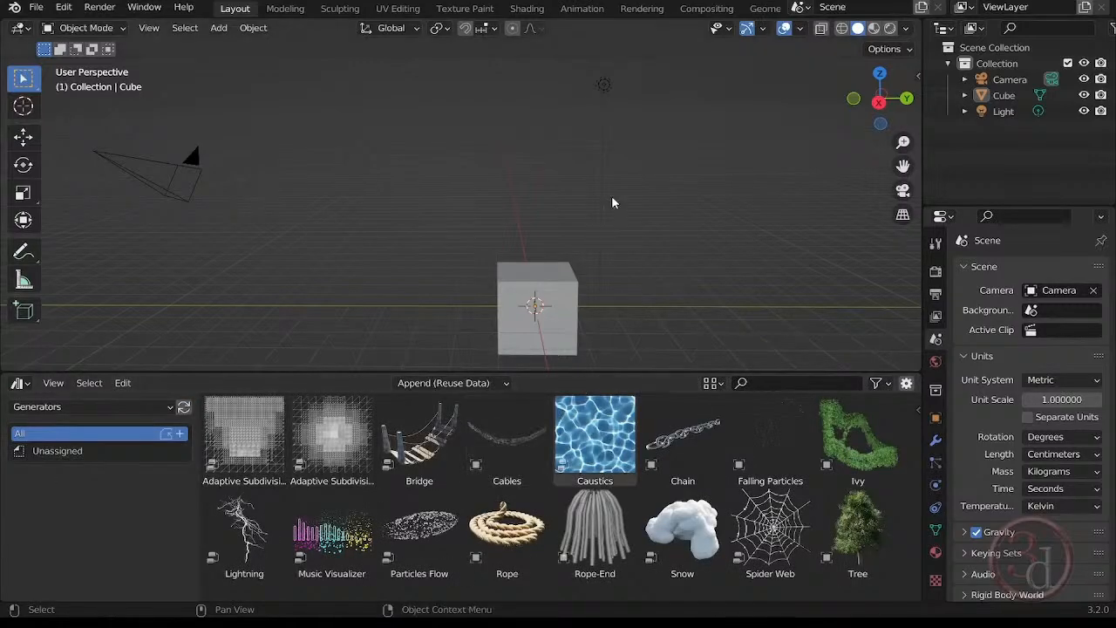
Try to place the Particles Flow asset from the Generators library in the scene.
left_click(424, 521)
left_click_drag(425, 522, 376, 333)
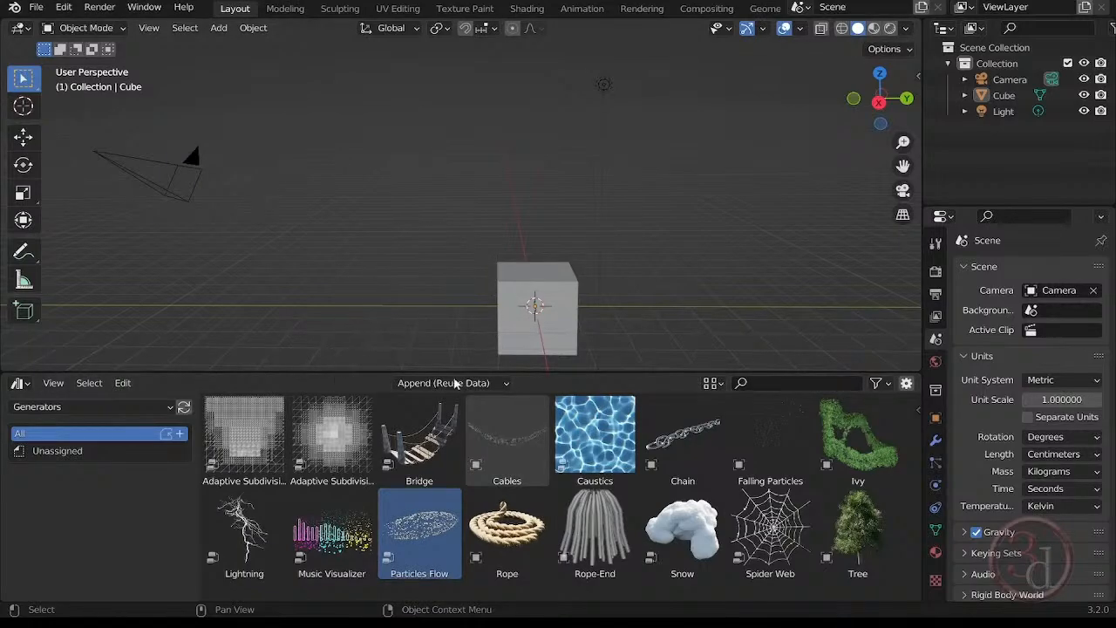
left_click_drag(414, 532, 422, 301)
Open the source blend file of the Particles Flow asset and select the particles object.
right_click(416, 519)
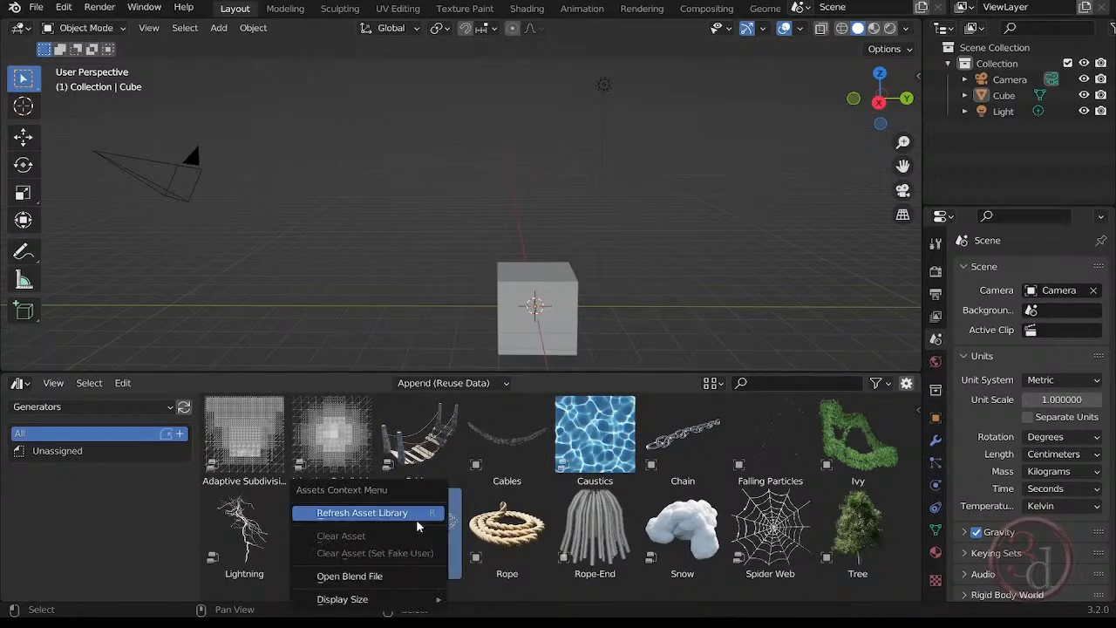
left_click(364, 576)
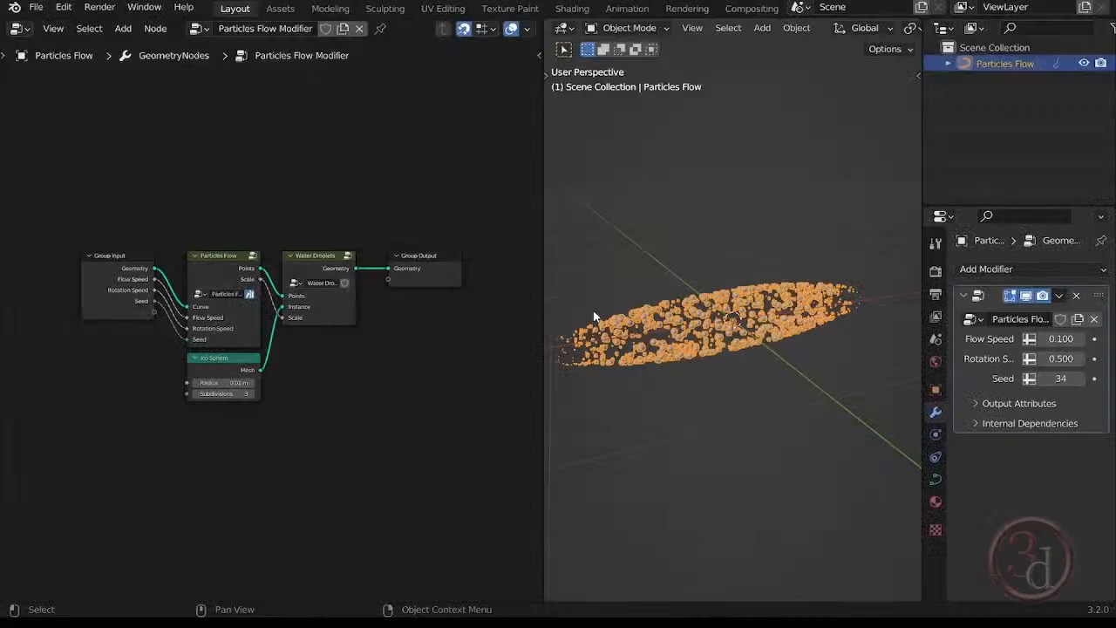
left_click(731, 196)
left_click(780, 312)
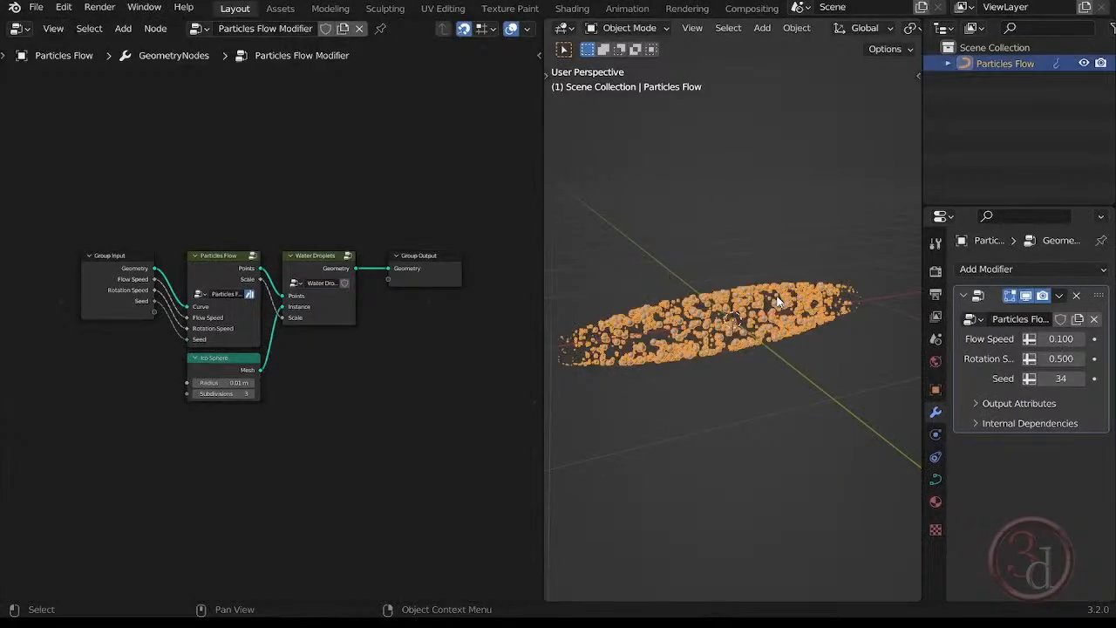
Replace the geometry node editor with an Asset Browser and clear the existing Particles Flow node group asset.
left_click(26, 33)
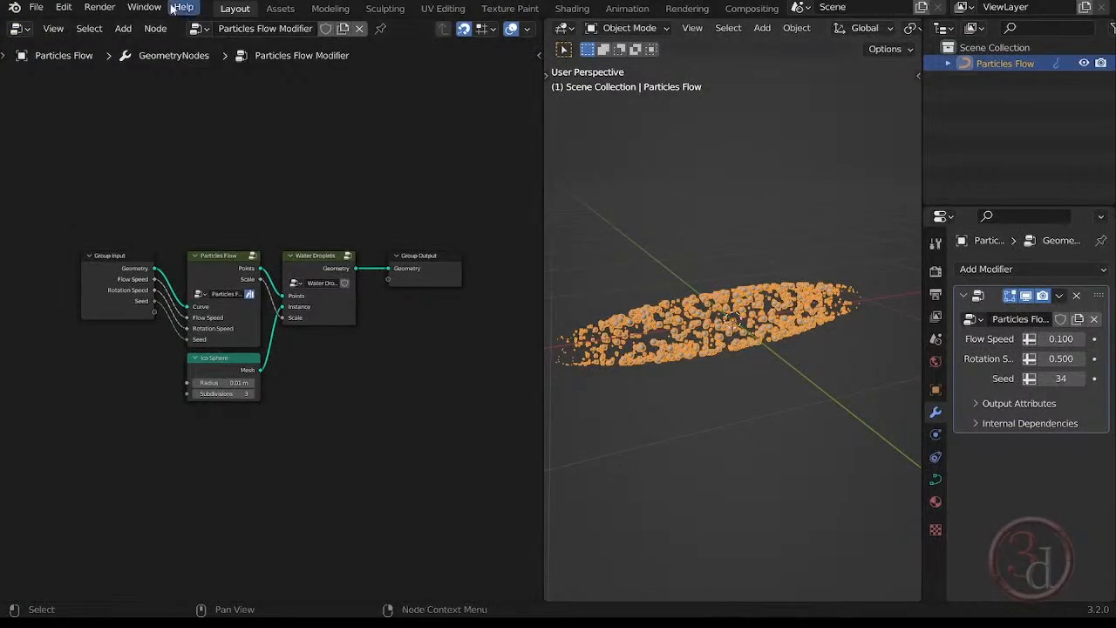
left_click(21, 29)
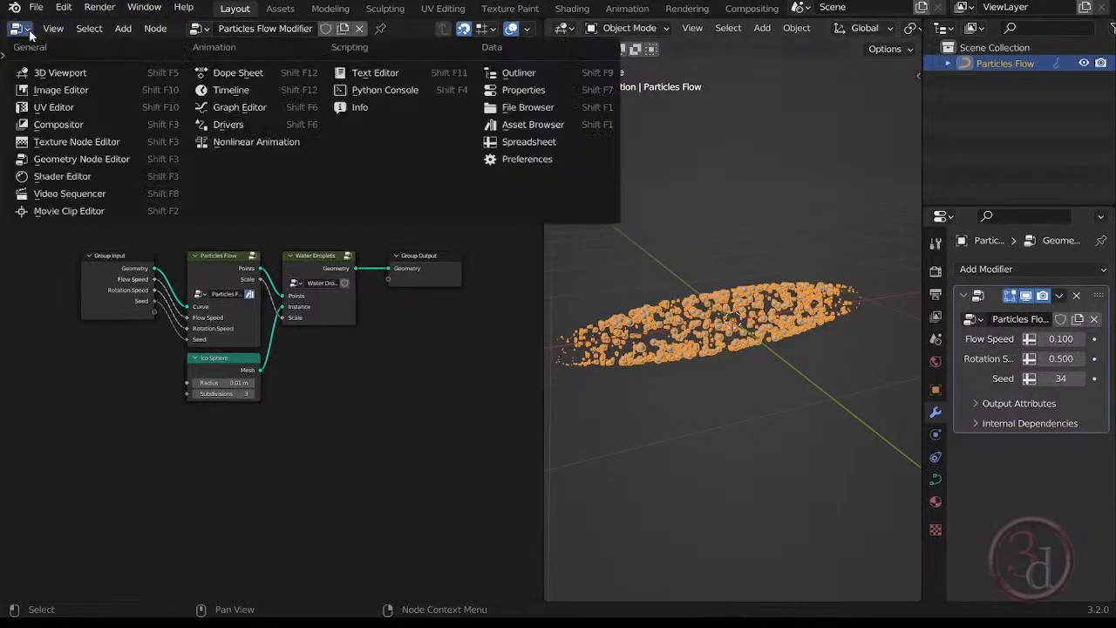
left_click(578, 128)
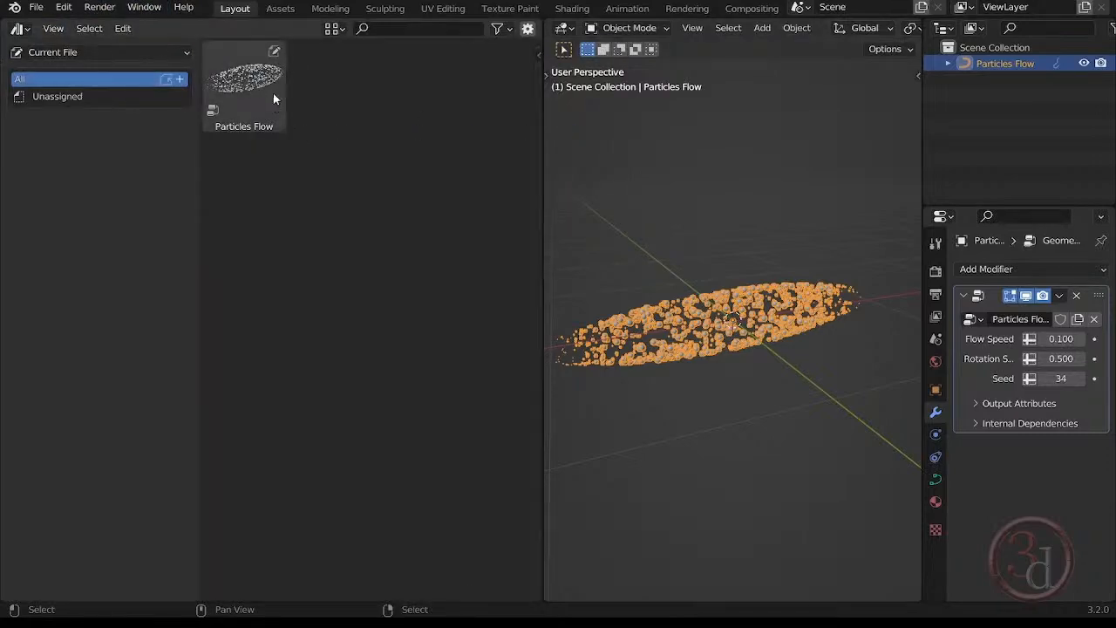
left_click(238, 84)
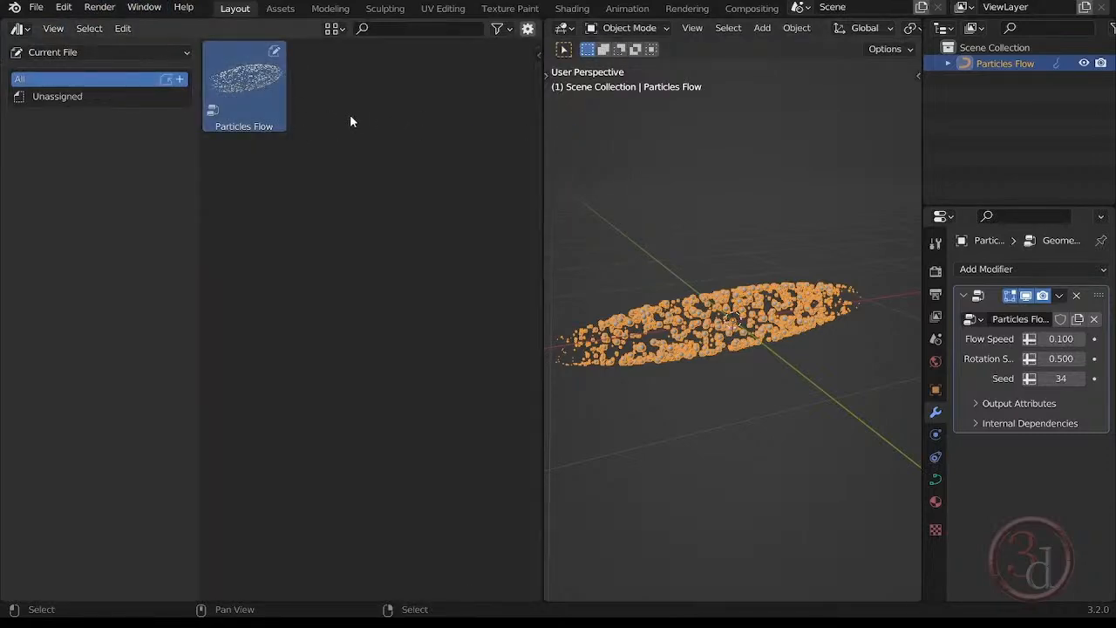
right_click(266, 90)
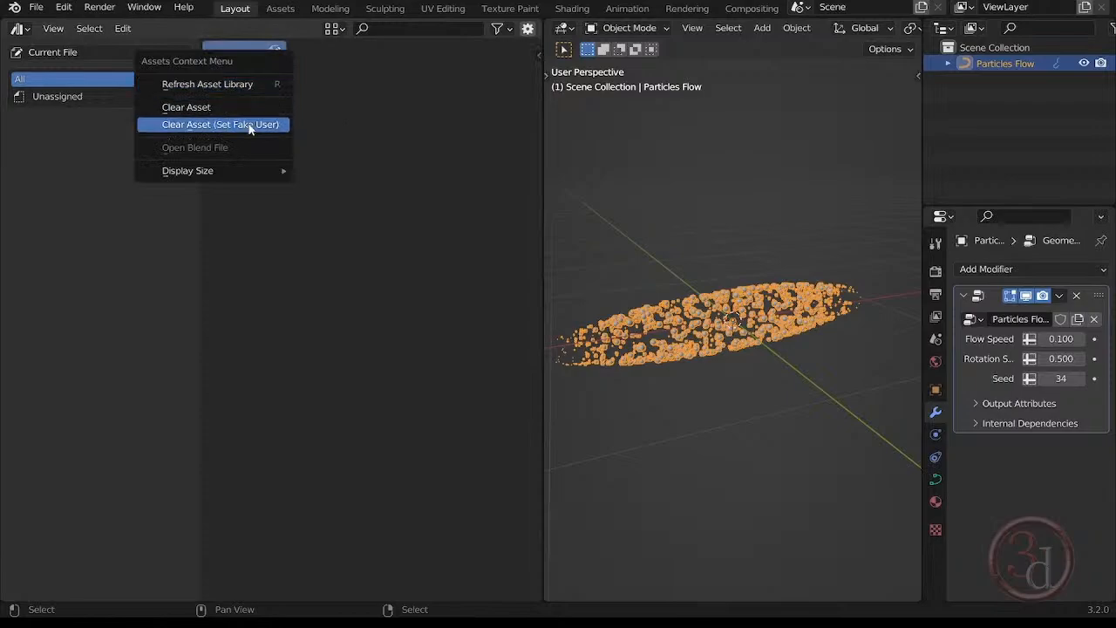
left_click(242, 107)
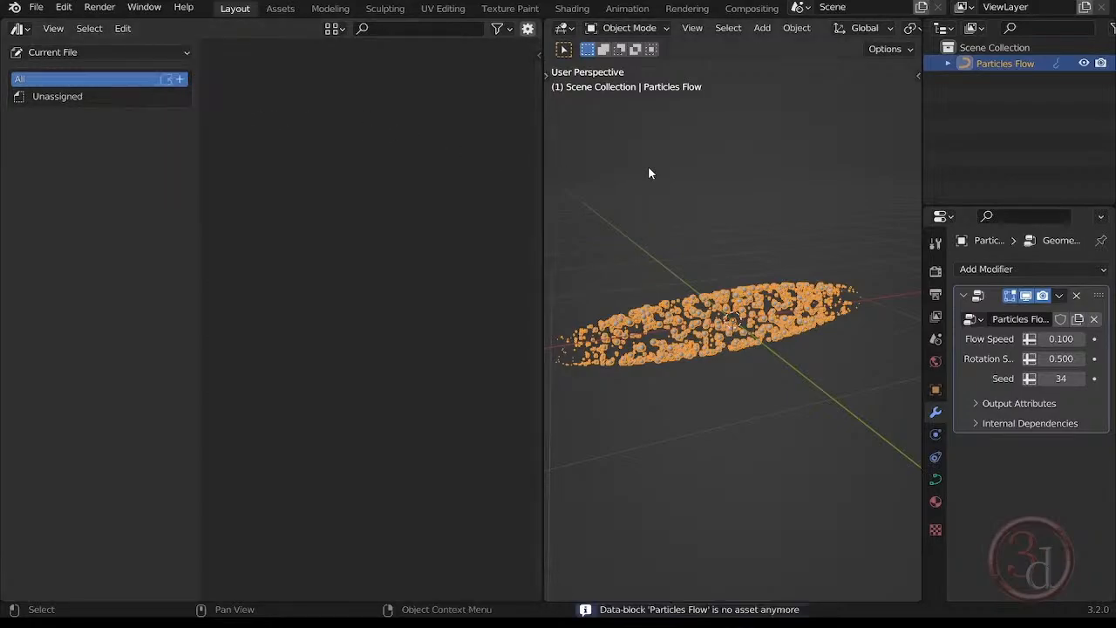
Mark the Particles Flow object as an asset from the Outliner.
left_click(755, 185)
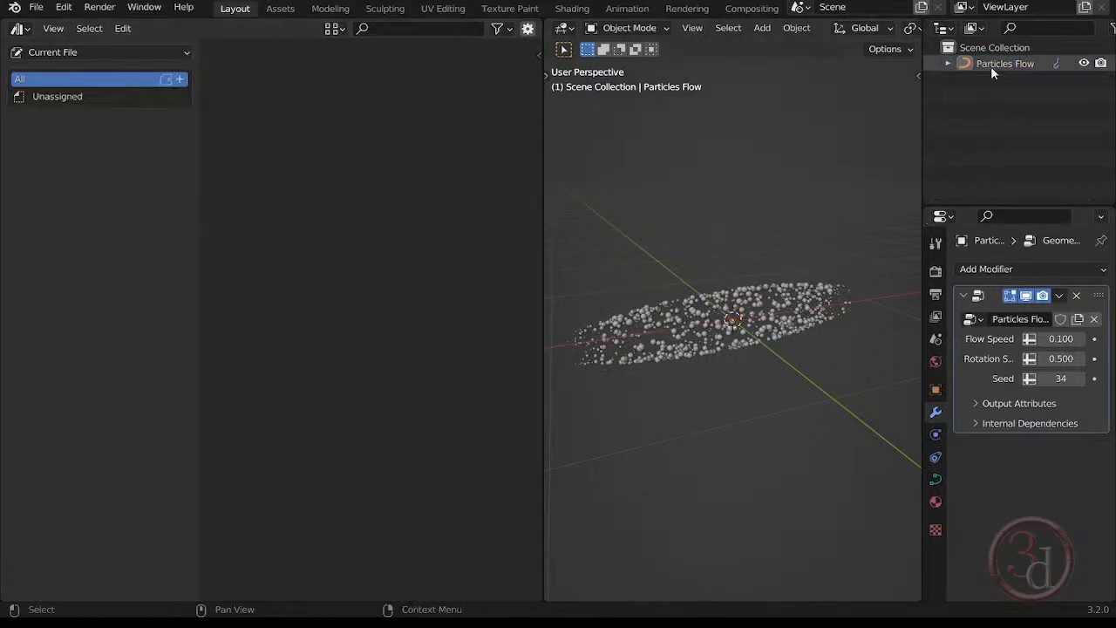
left_click(805, 296)
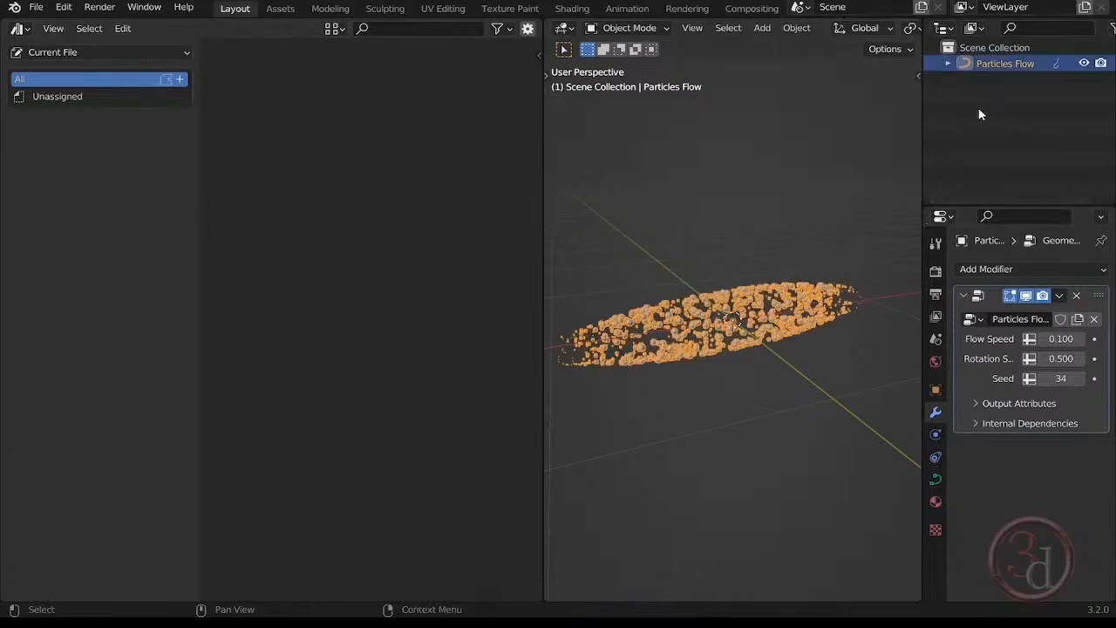
right_click(1003, 67)
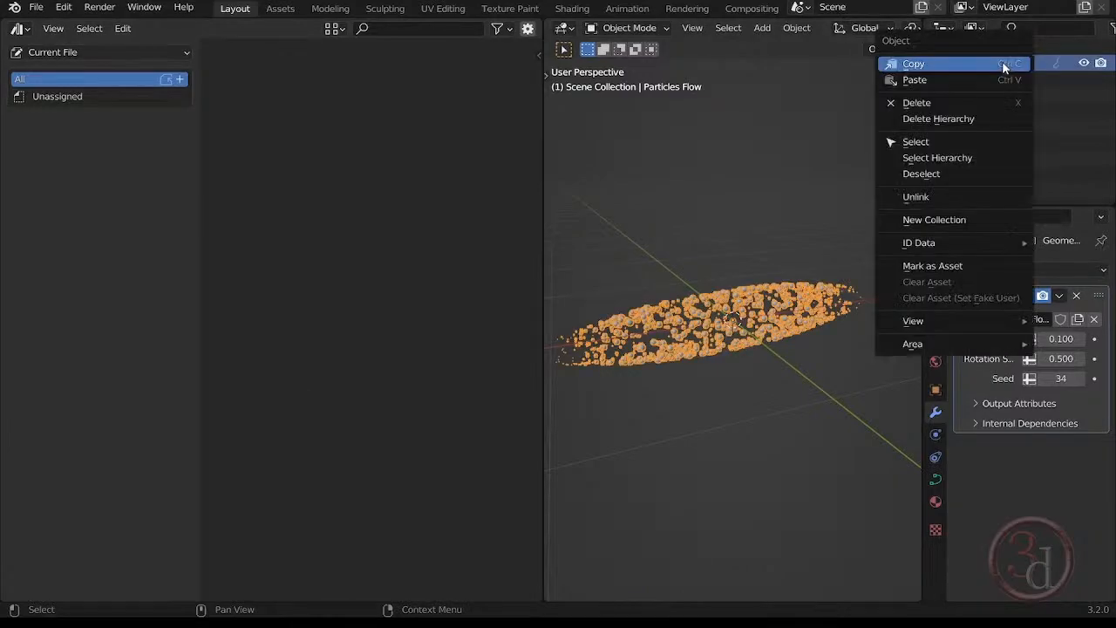
left_click(939, 270)
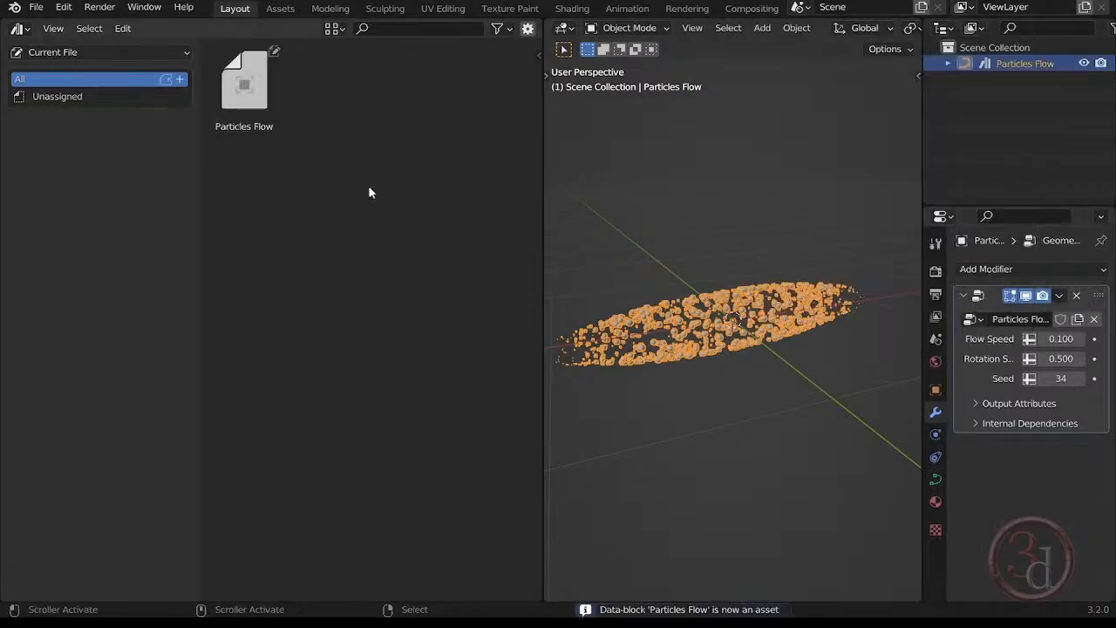
Show the Particles Flow asset's details and load Particles Flow.webp from the Icons folder as its custom preview.
left_click(244, 109)
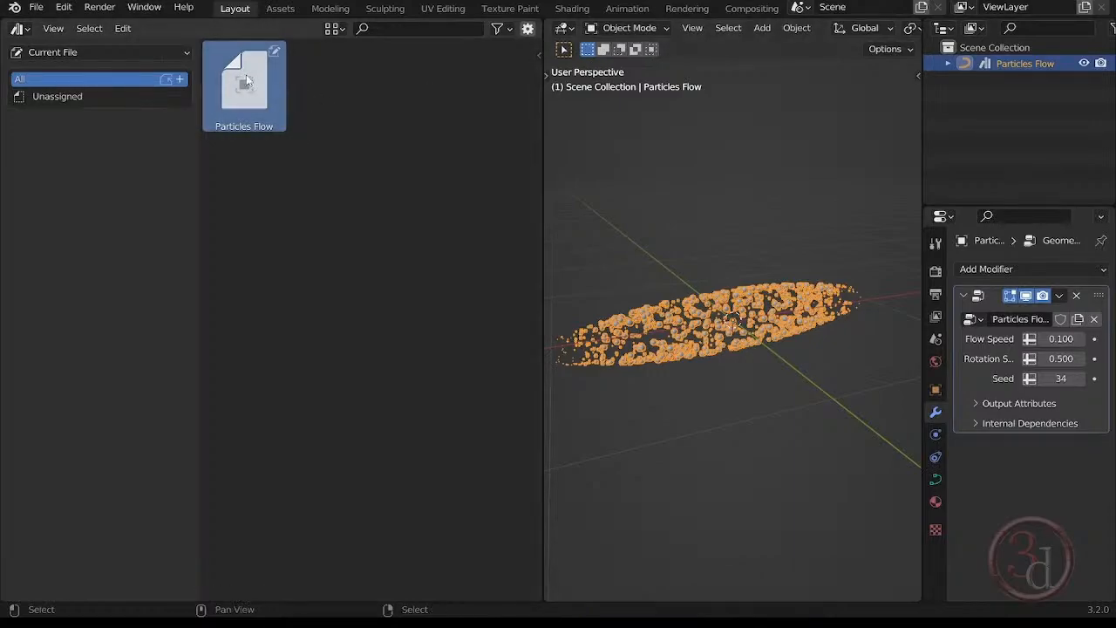
left_click(527, 30)
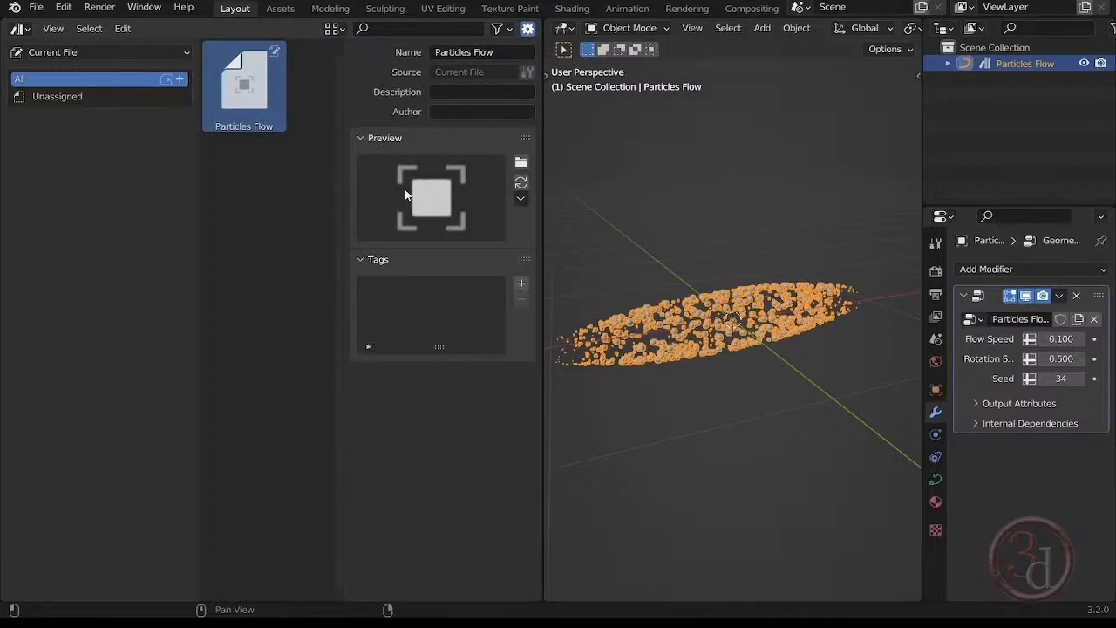
left_click(522, 181)
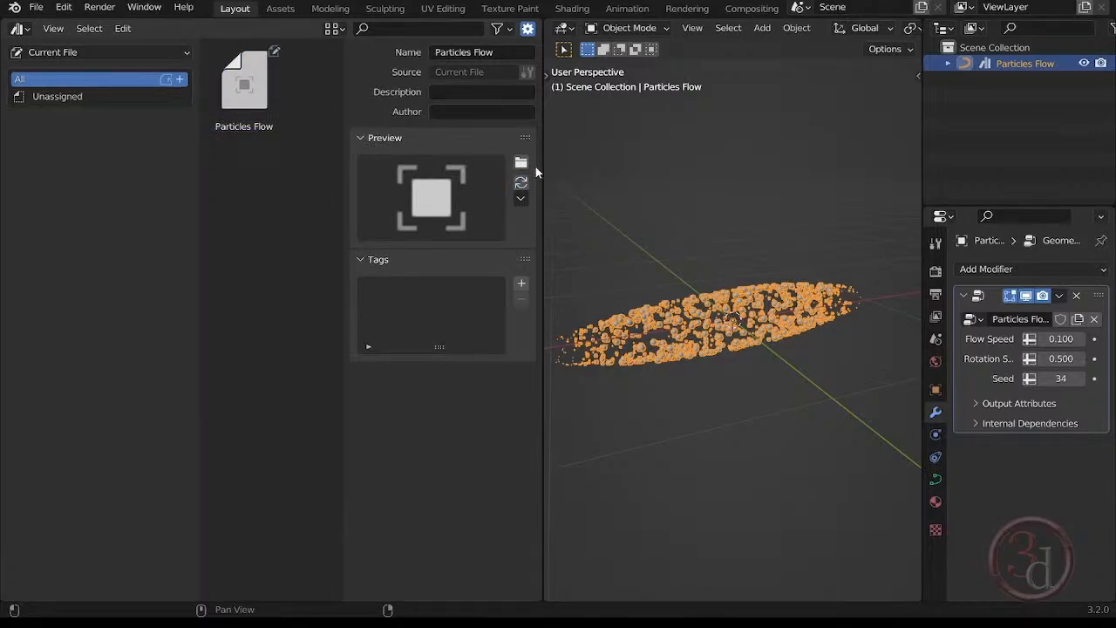
left_click(520, 162)
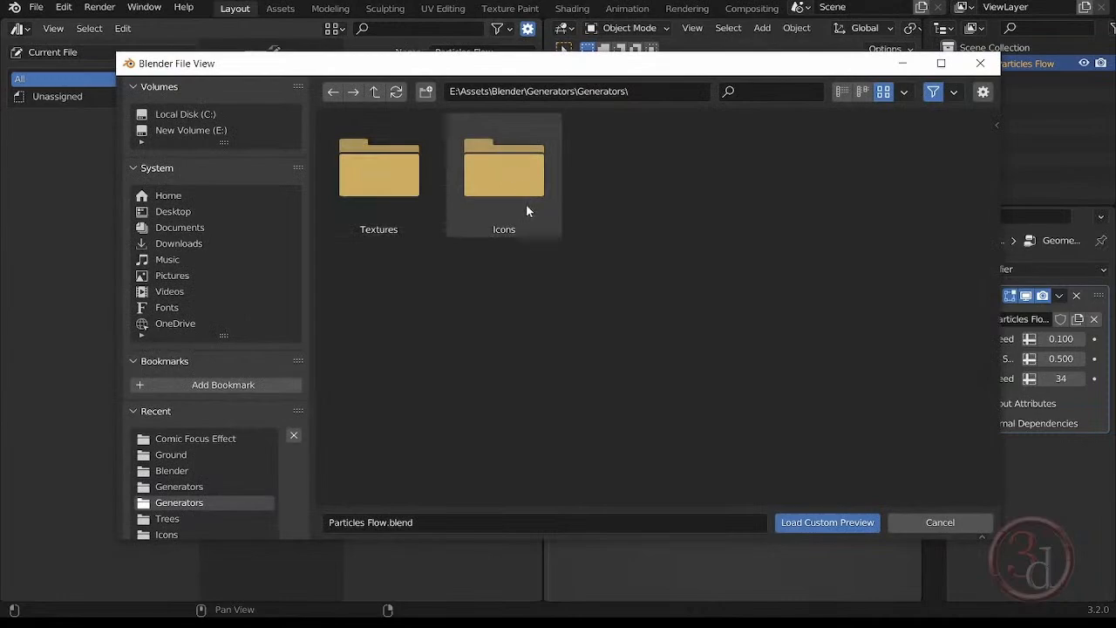
double_click(527, 206)
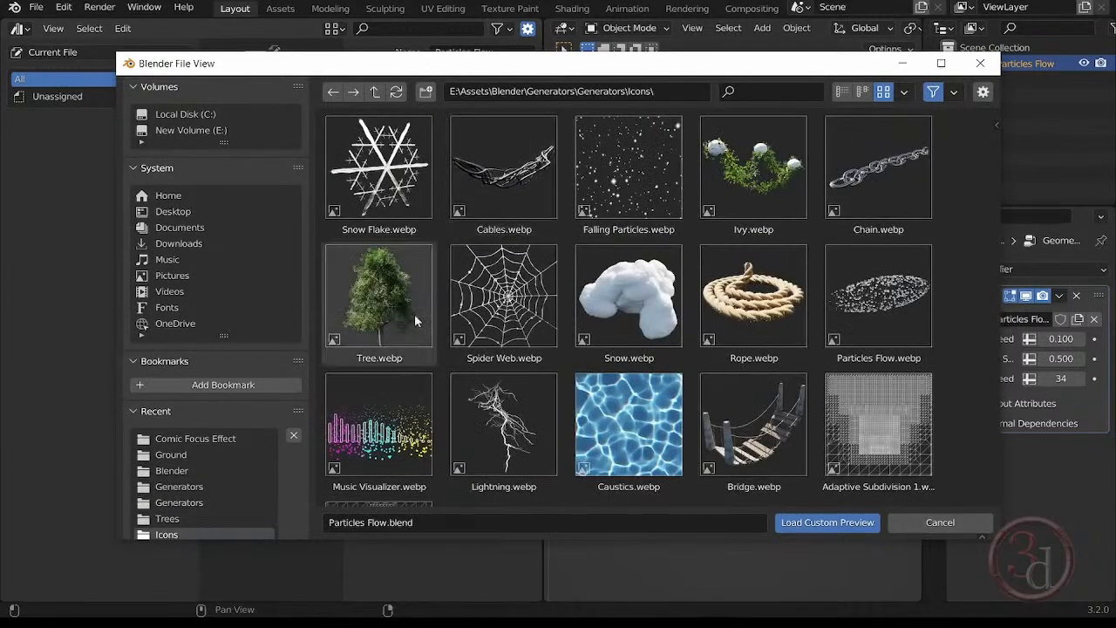
double_click(878, 295)
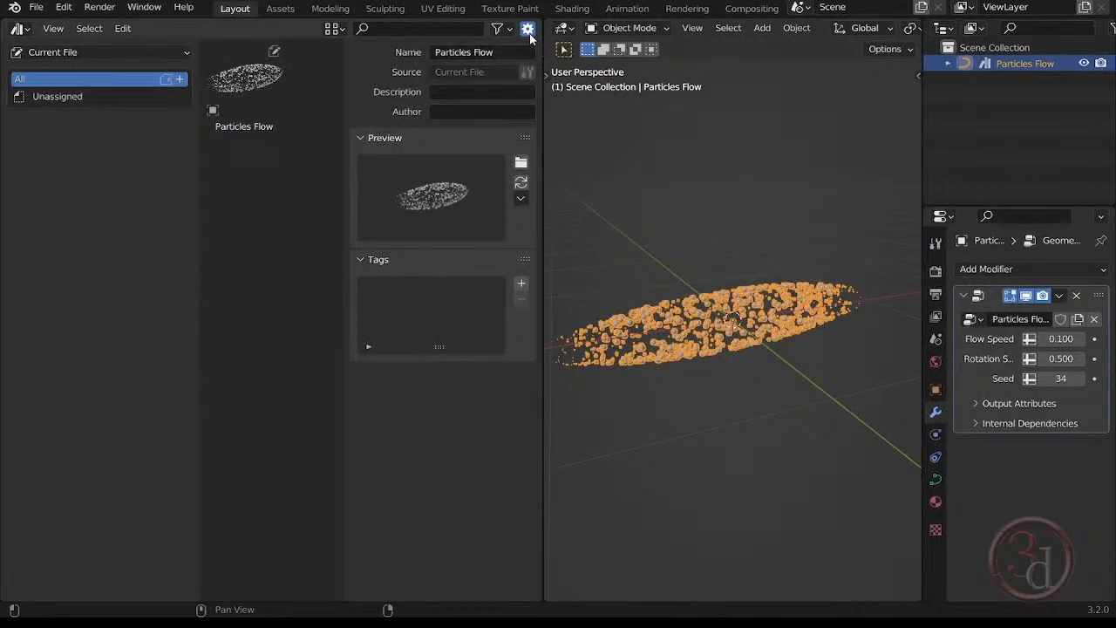
Hide the asset details and save the Particles Flow blend file.
left_click(527, 30)
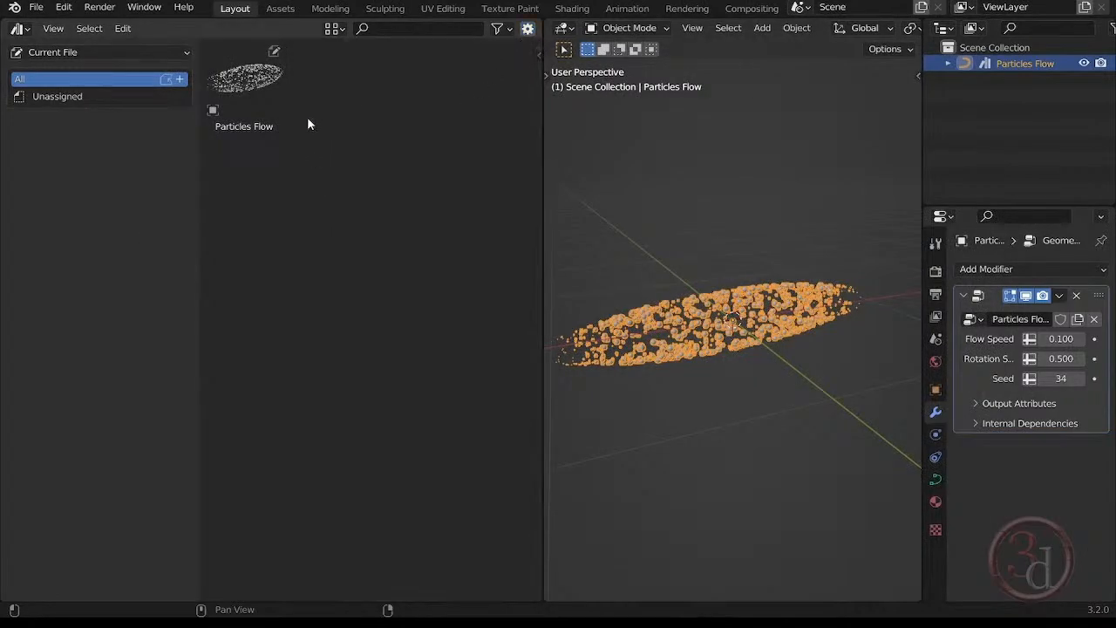
left_click(244, 83)
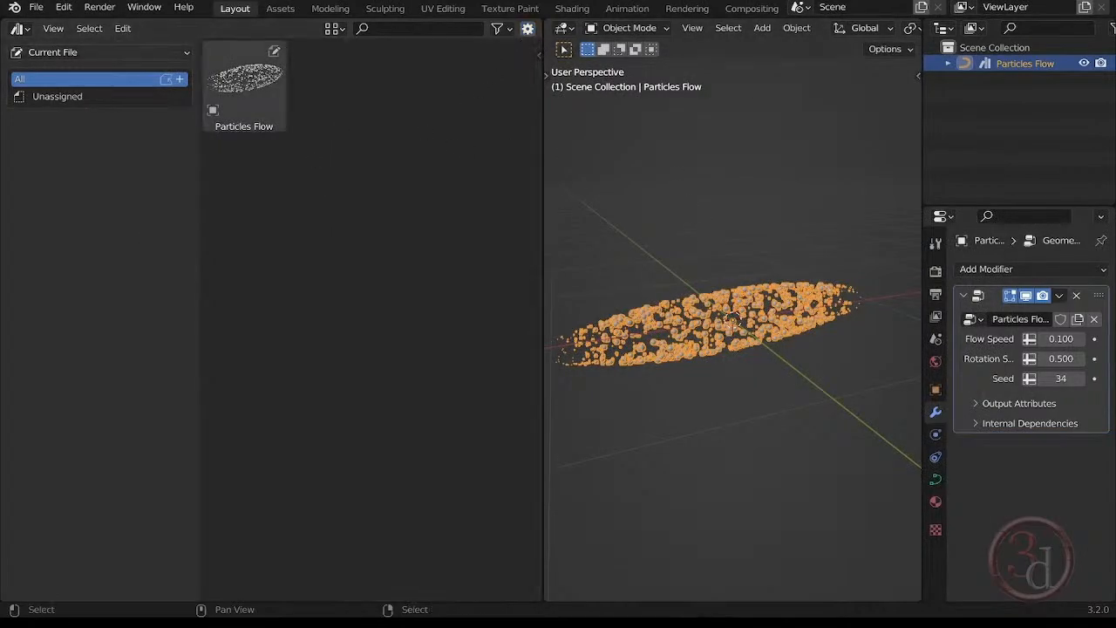
left_click(37, 8)
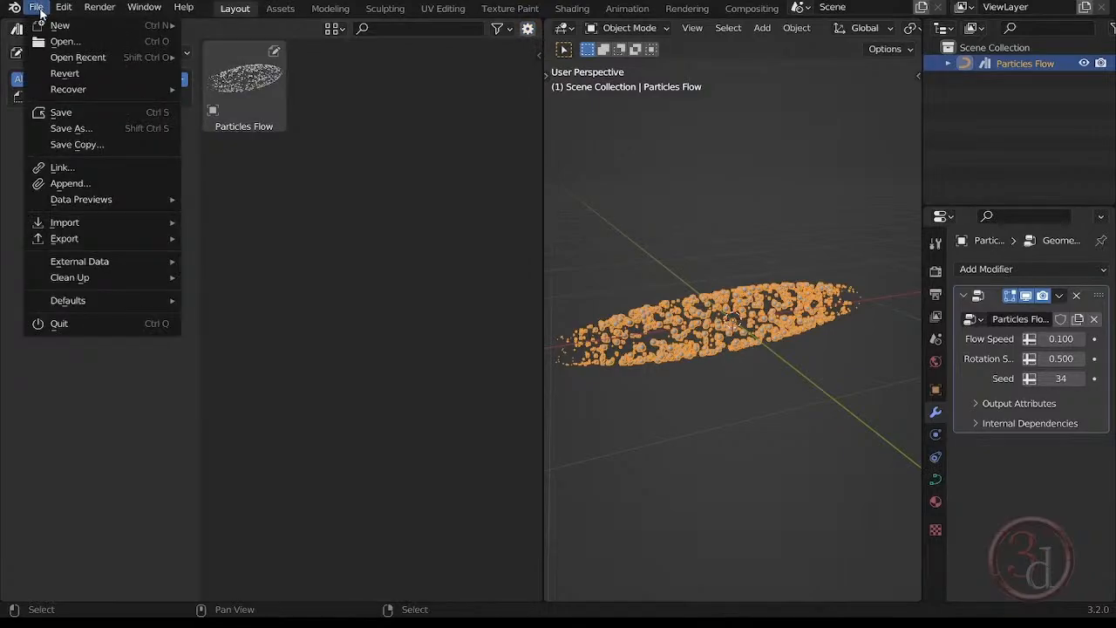
left_click(61, 113)
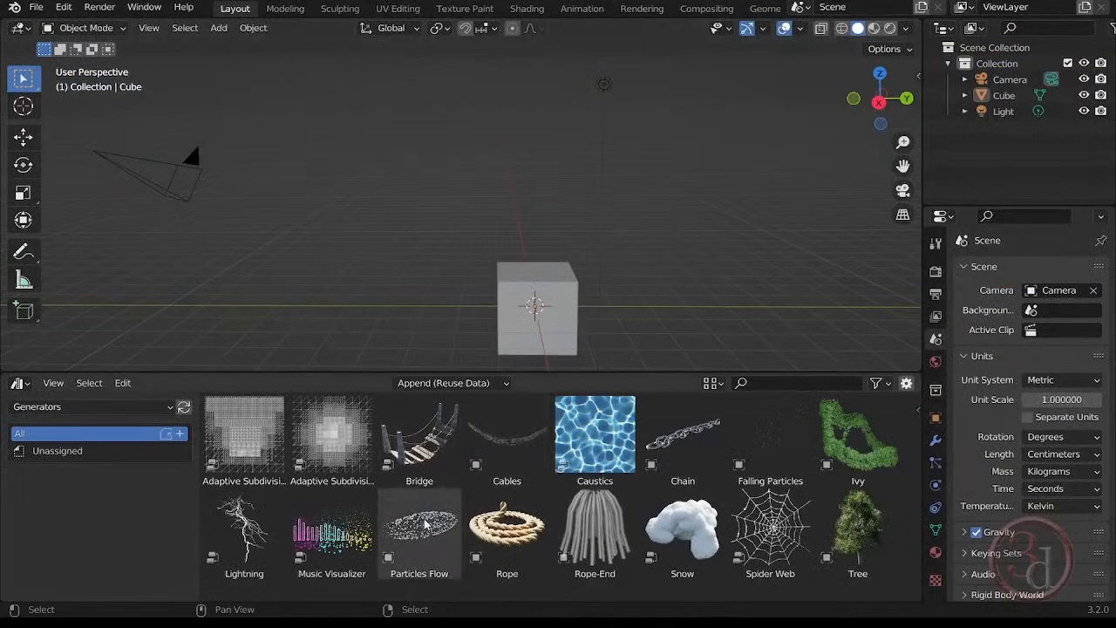
left_click(567, 300)
left_click(664, 145)
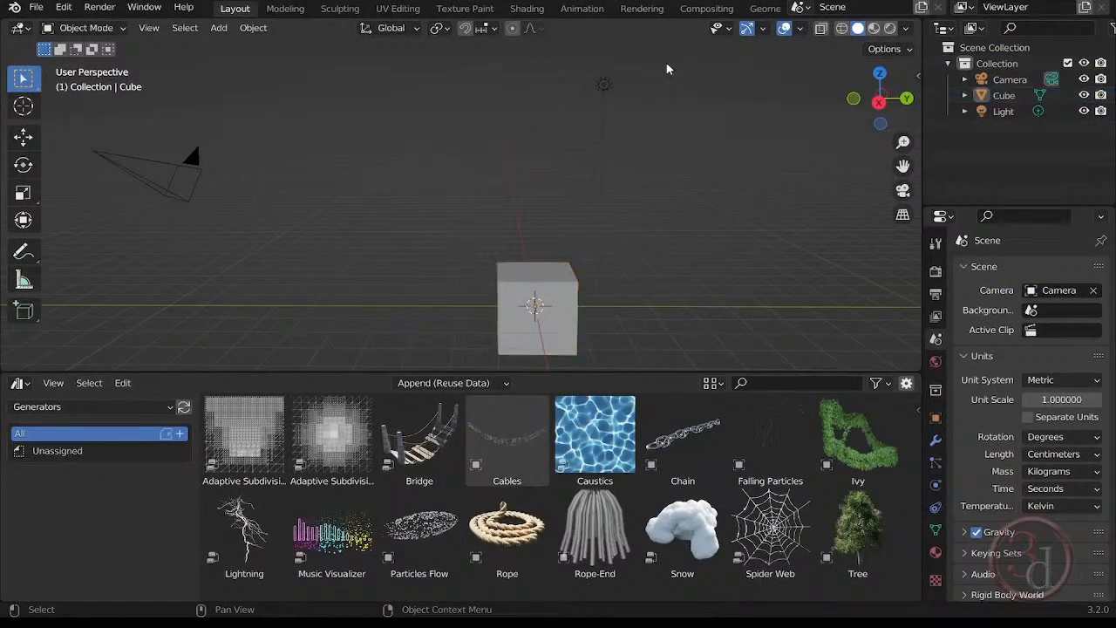
Delete the default camera, cube and light, and place the Particles Flow asset near the scene origin.
left_click_drag(667, 42, 175, 305)
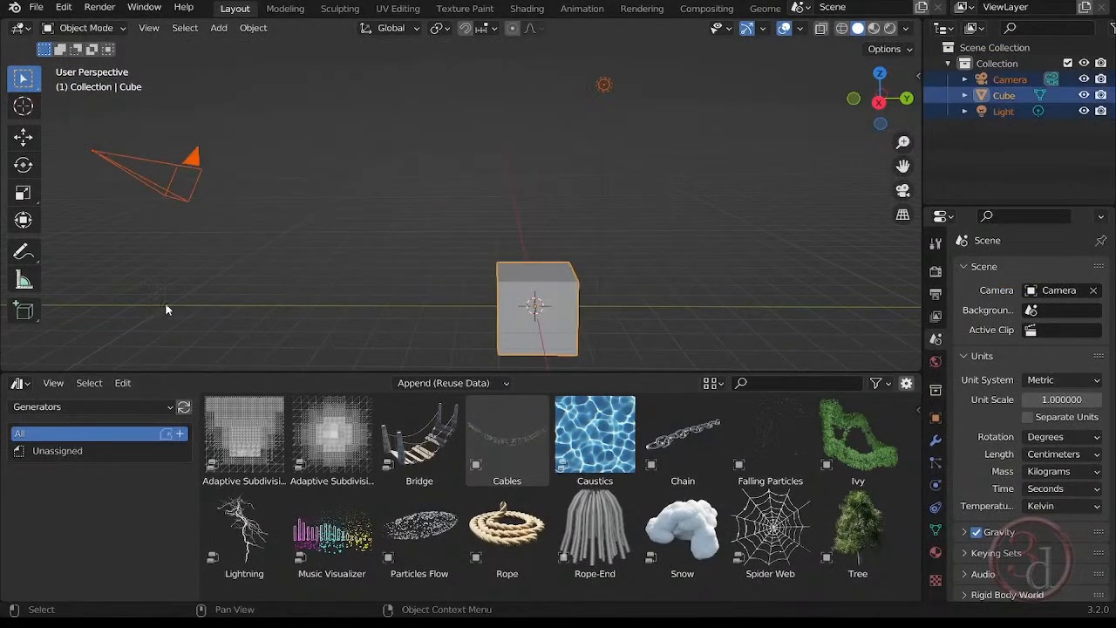
key("Delete")
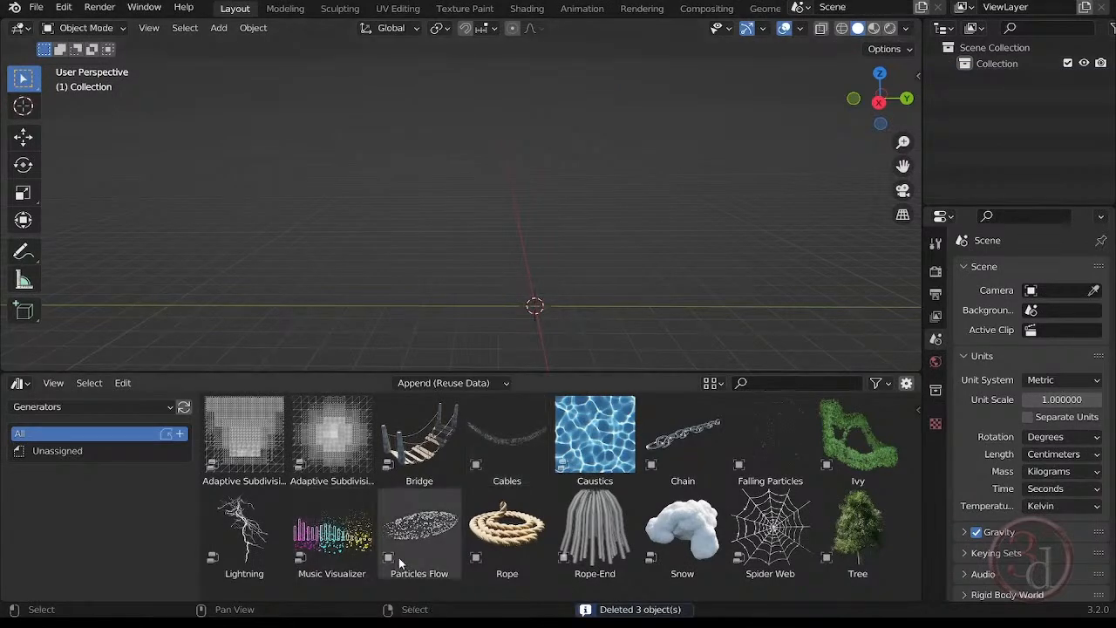
left_click_drag(406, 542, 538, 313)
left_click_drag(537, 312, 536, 312)
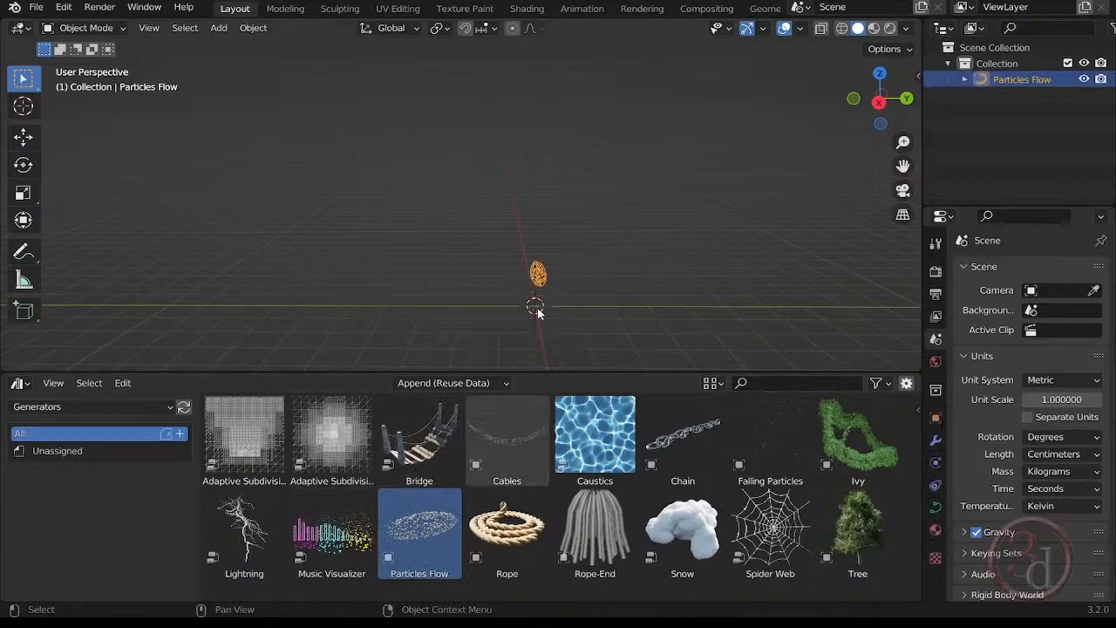
middle_click_drag(550, 304, 615, 311)
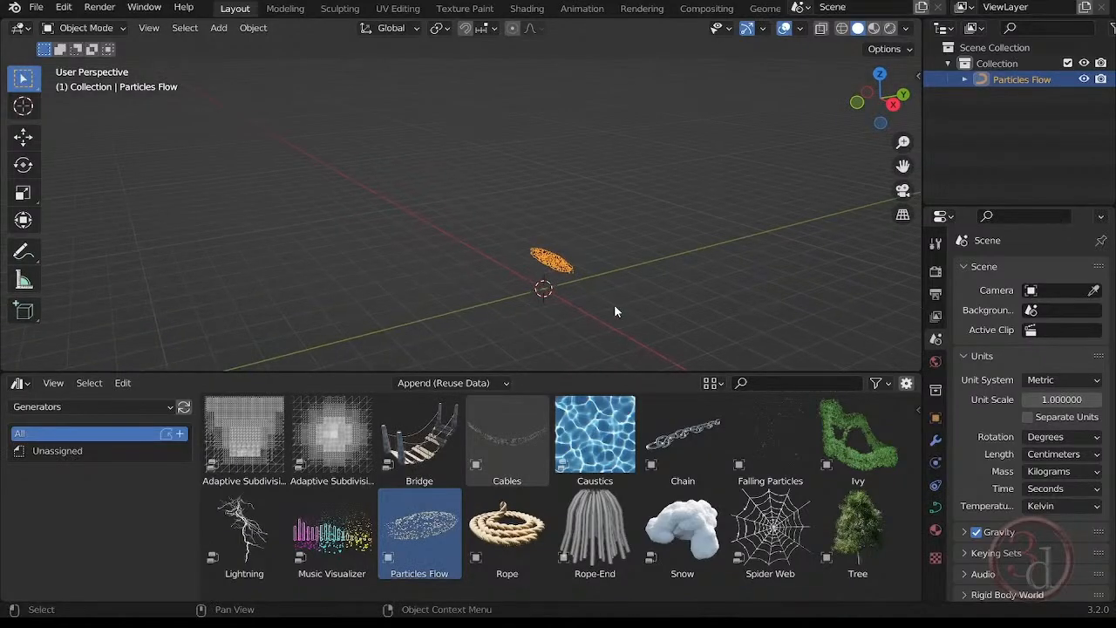
Collapse the Asset Browser area to enlarge the 3D viewport, deselect the object and inspect the Particles Flow spheres up close.
left_click_drag(599, 373, 593, 584)
left_click(630, 431)
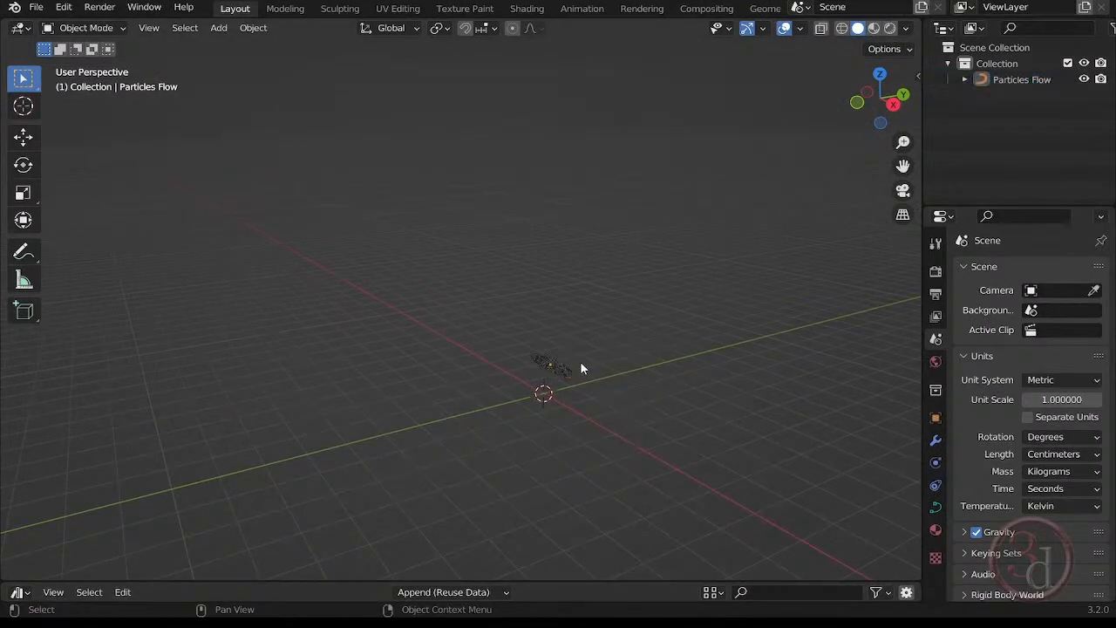
middle_click_drag(580, 368, 544, 393)
scroll(544, 387, "up", 6)
middle_click_drag(541, 353, 481, 347)
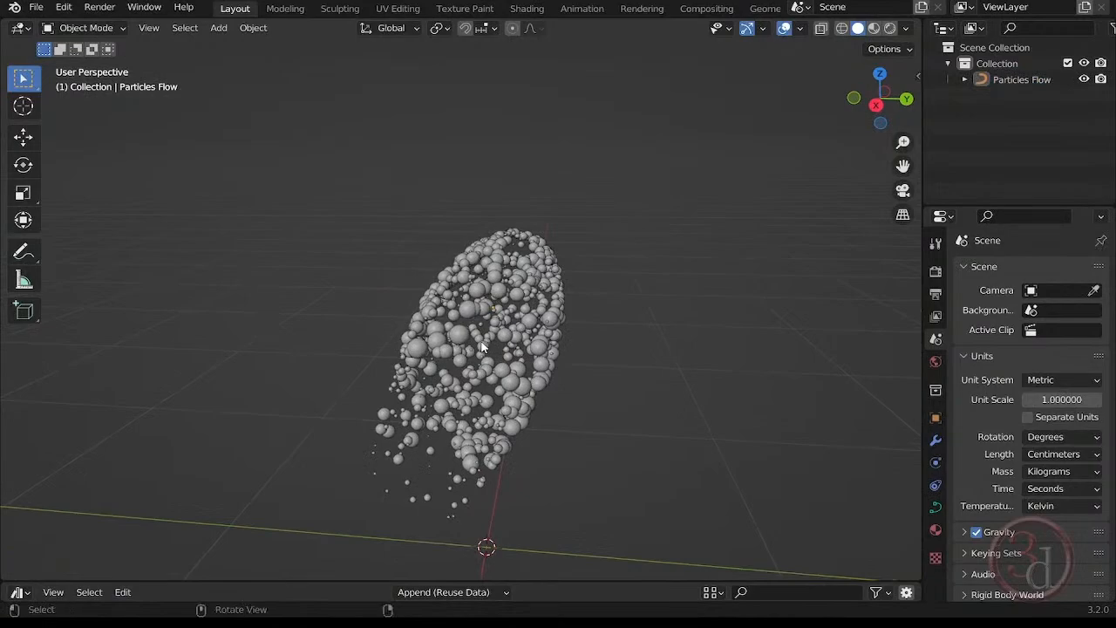
middle_click_drag(548, 367, 599, 334)
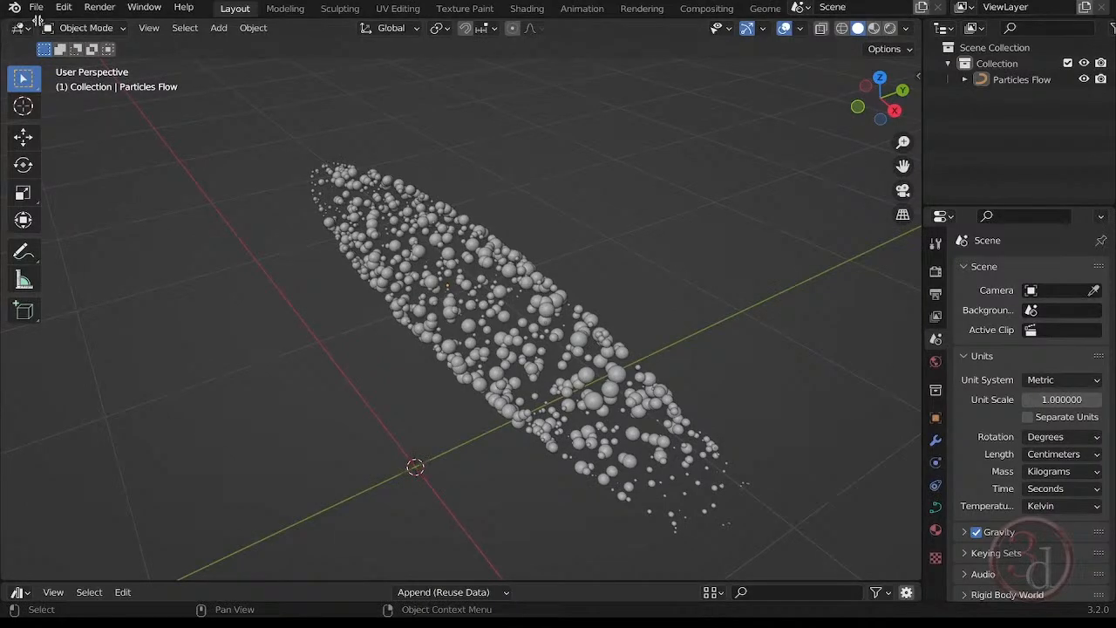
Split the 3D viewport vertically, turn the new area into a Geometry Node Editor and hide its sidebar.
left_click_drag(37, 21, 383, 30)
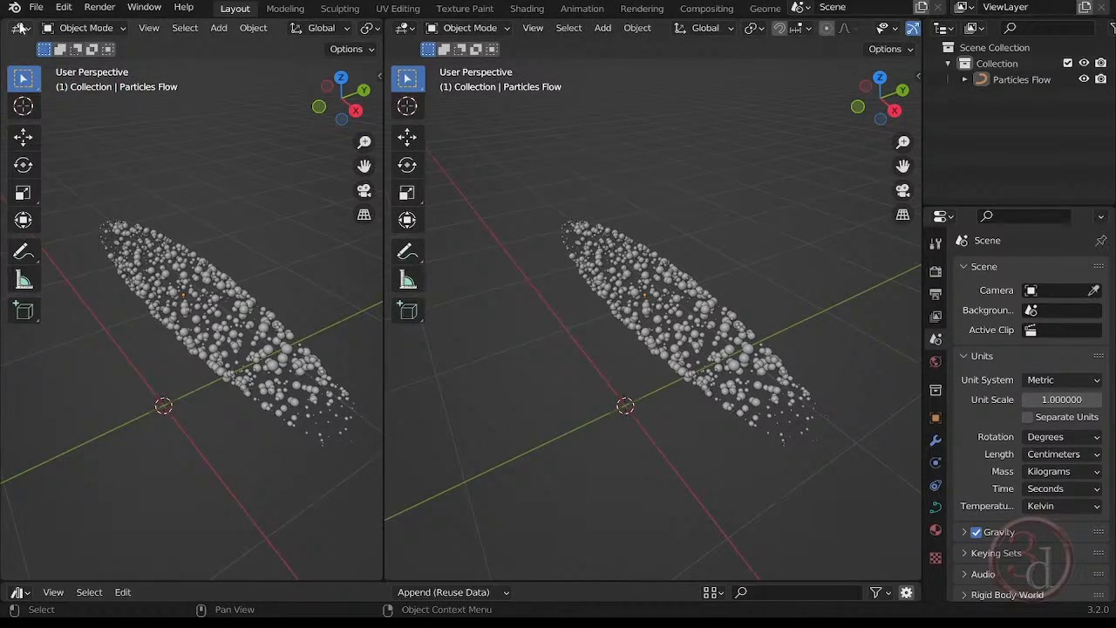
left_click(19, 28)
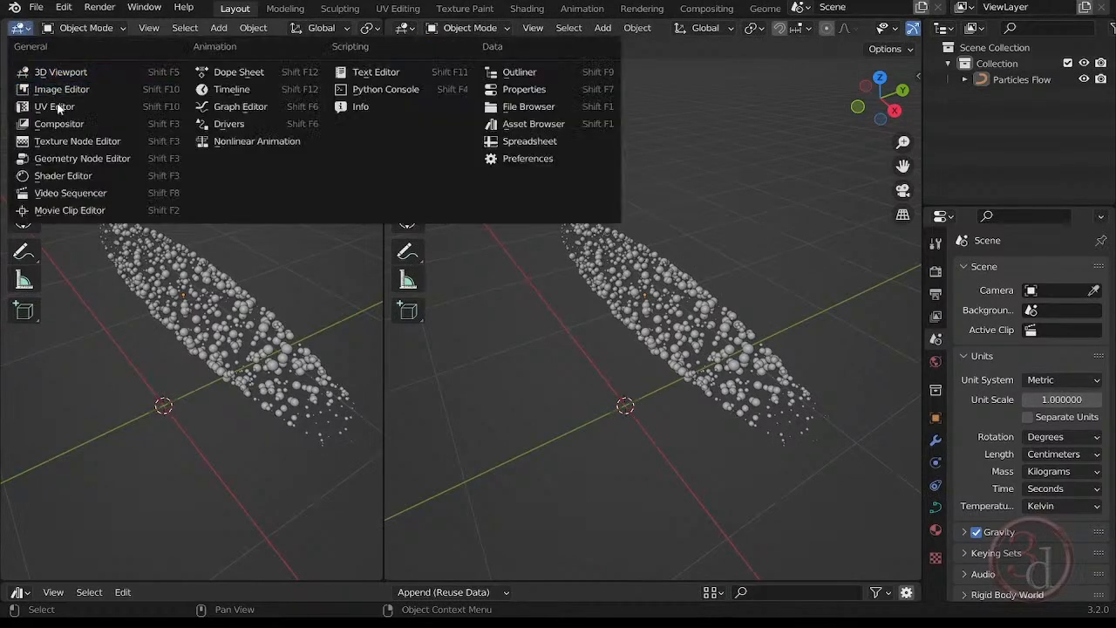
left_click(63, 159)
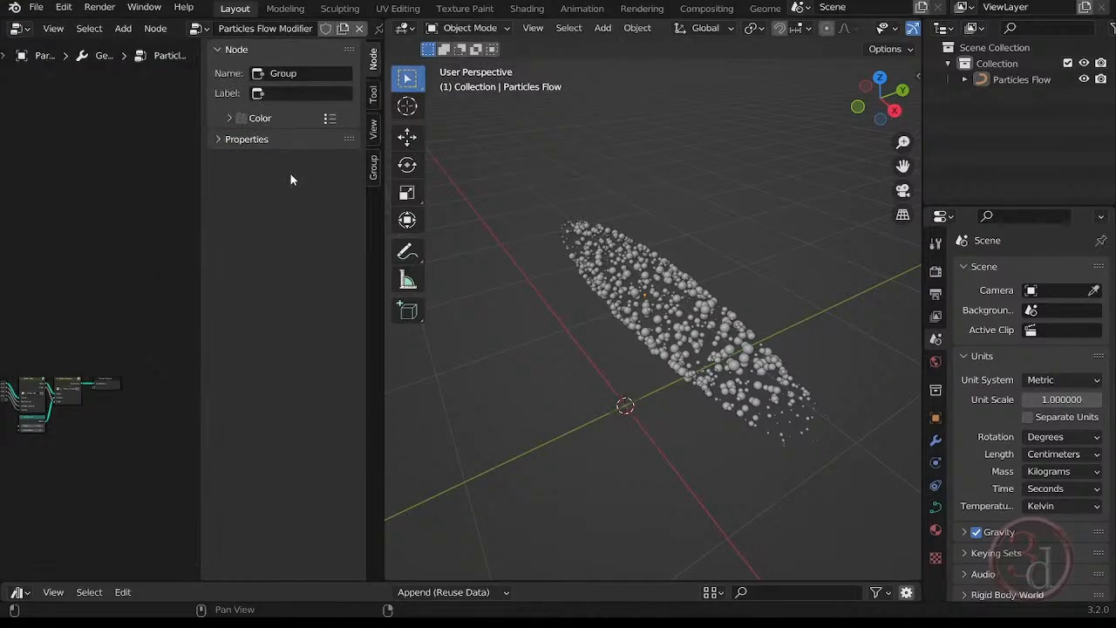
key("n")
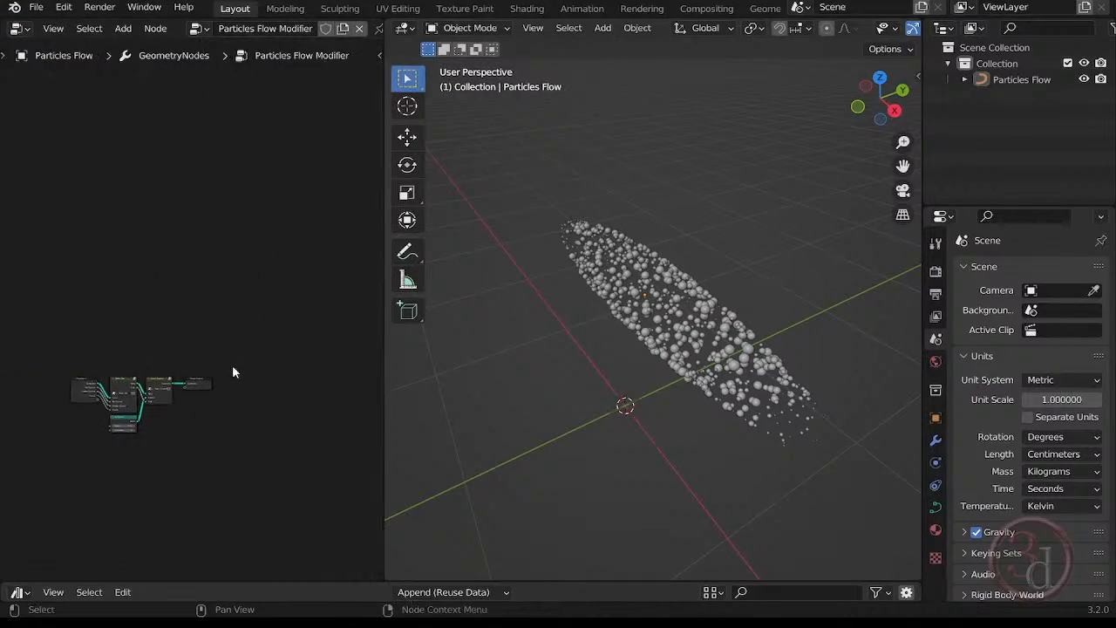
scroll(111, 437, "up", 4)
scroll(110, 438, "up", 2)
middle_click_drag(244, 356, 169, 380)
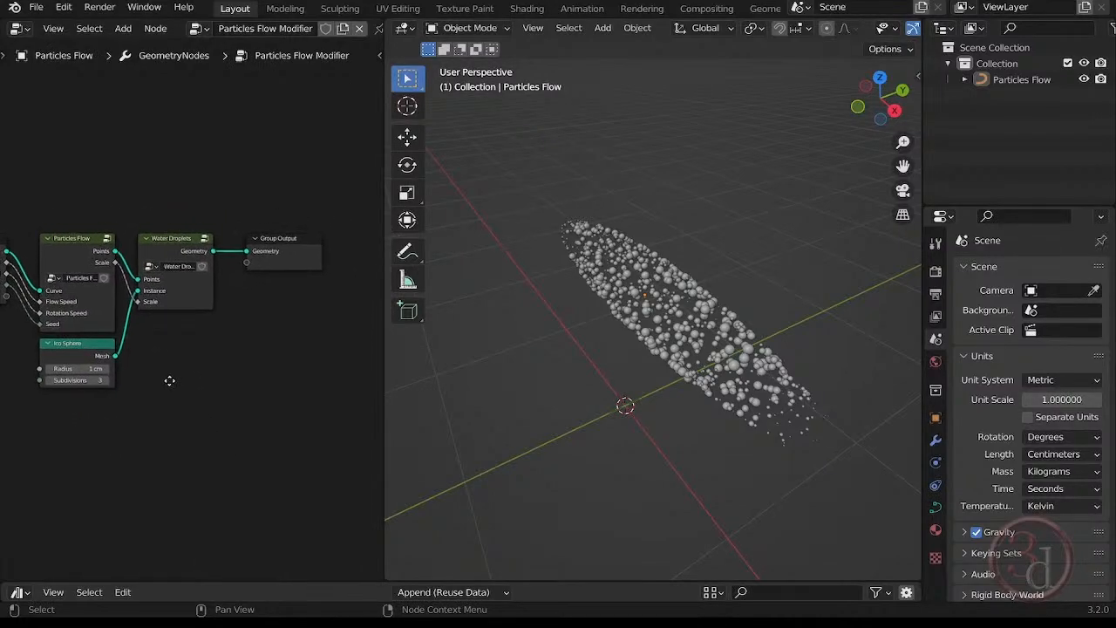
Play the Particles Flow animation briefly, stop it, and look along the inside of the particle tunnel.
left_click(679, 289)
scroll(692, 289, "up", 6)
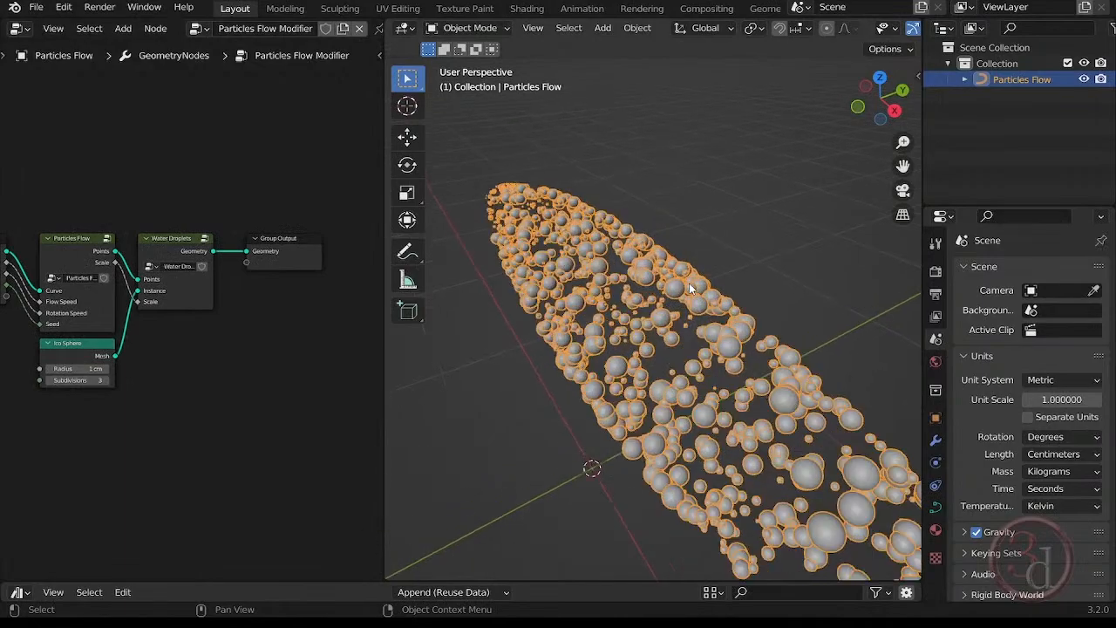
middle_click_drag(693, 290, 686, 303)
key("alt+a")
key("space")
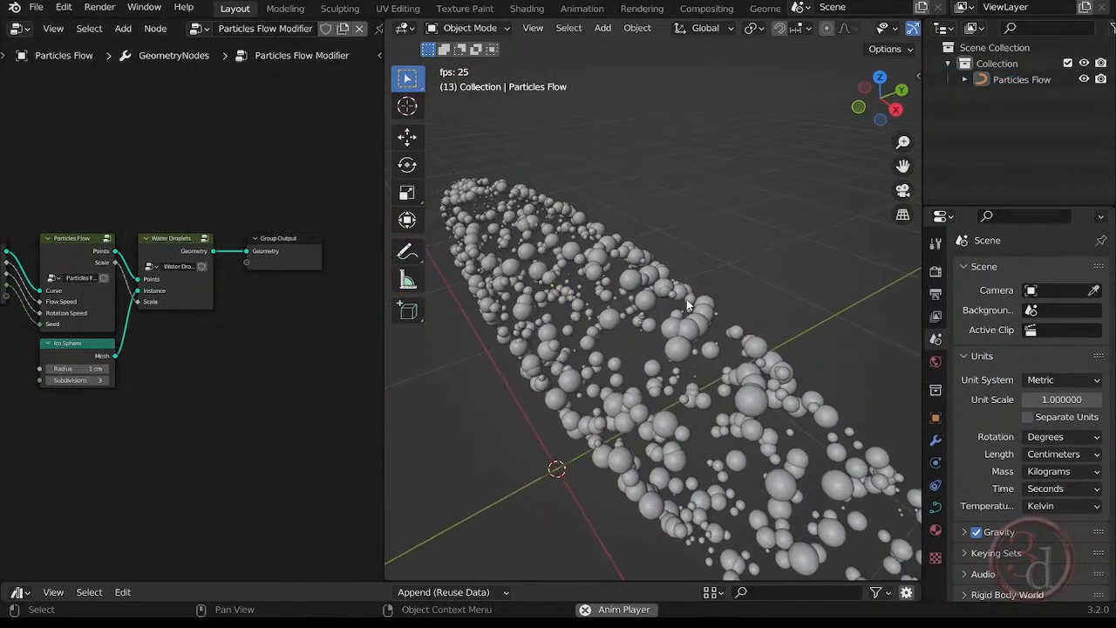
key("space")
mouse_move(707, 361)
middle_mouse_down()
mouse_move(669, 357)
mouse_move(641, 300)
mouse_move(691, 361)
middle_mouse_up()
scroll(640, 301, "up", 5)
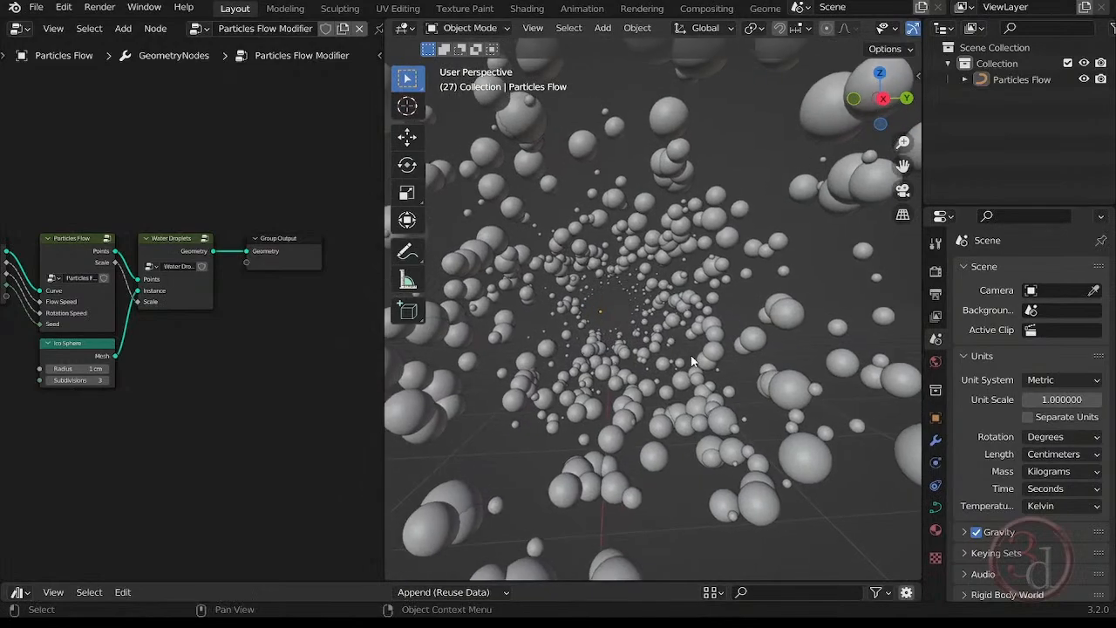
Set the Particles Flow modifier's Flow Speed to 0.05 and Rotation Speed to 0.19 while the animation plays, and stop playback.
left_click(936, 442)
key("space")
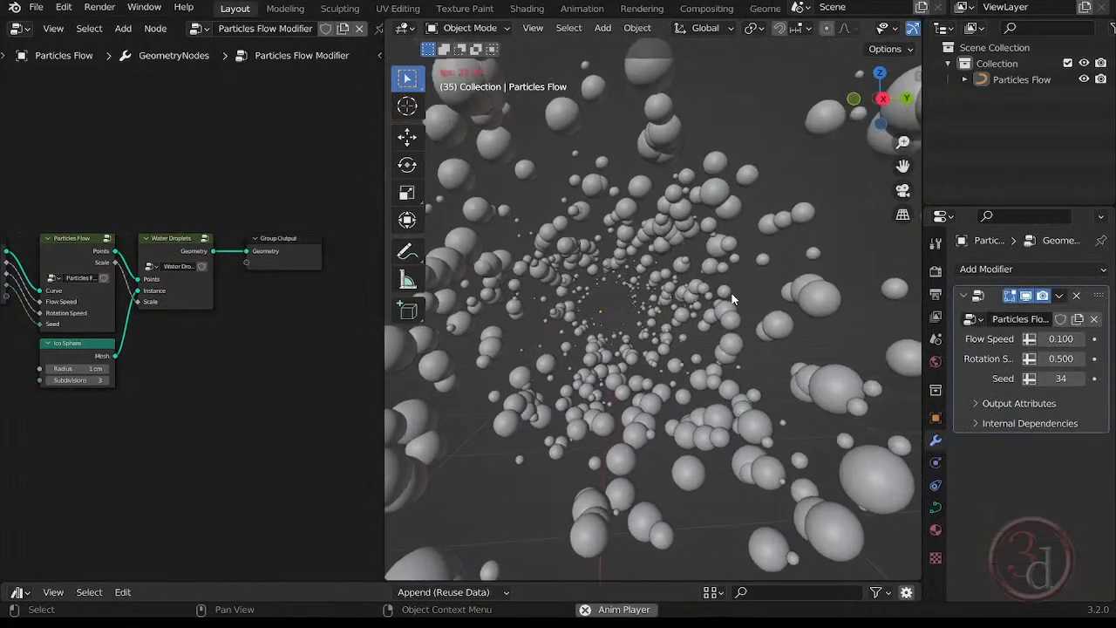
left_click_drag(1062, 339, 1026, 339)
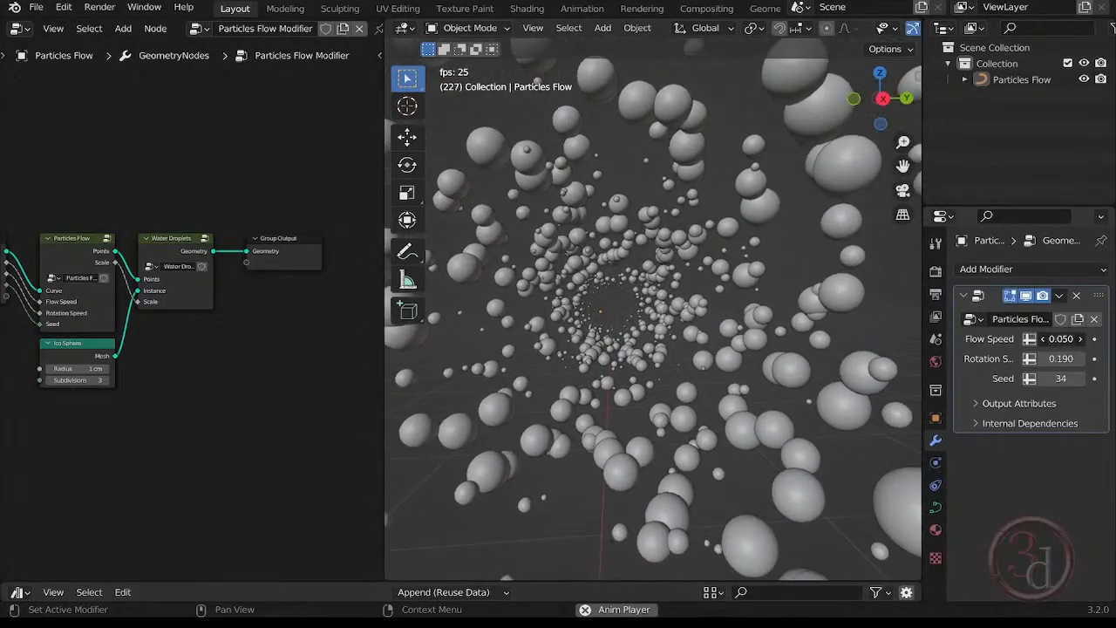
left_click(1056, 339)
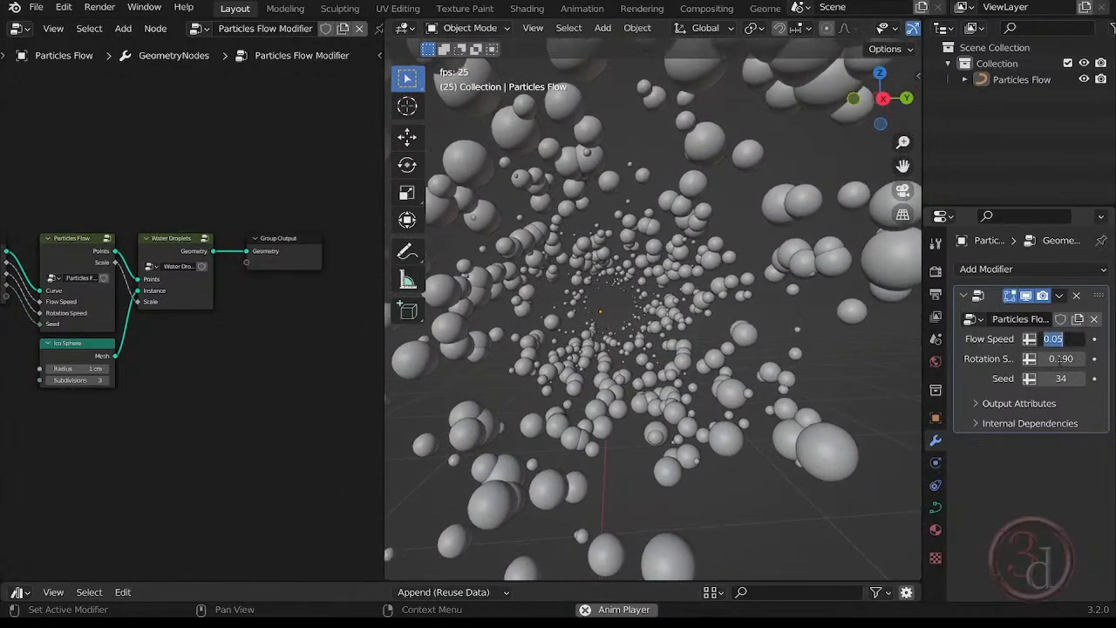
key("BackSpace")
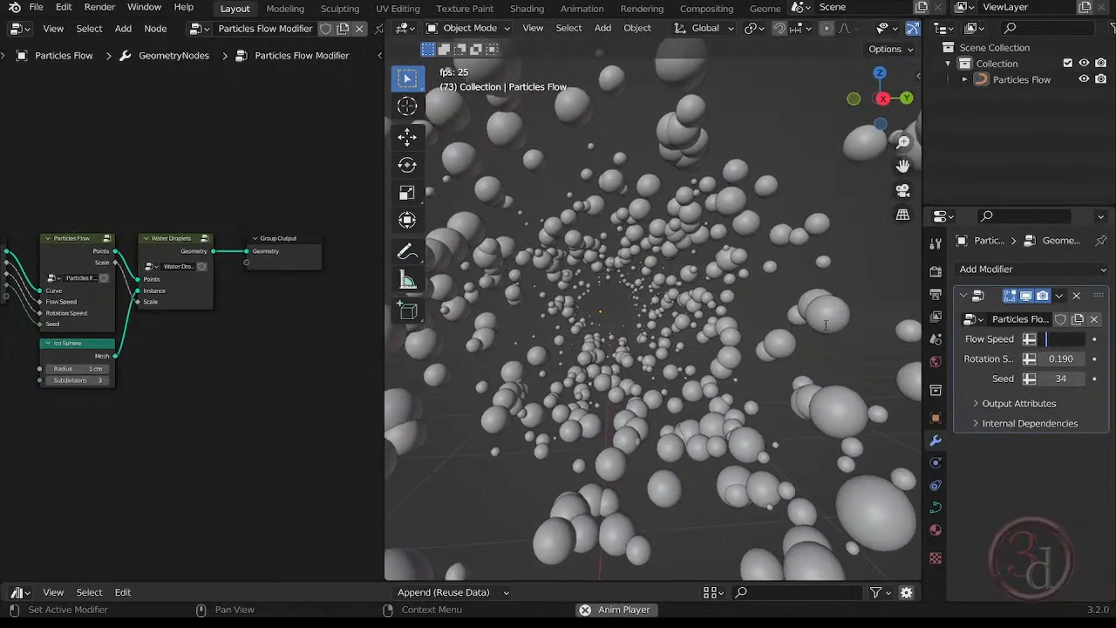
left_click(785, 312)
left_click(738, 321)
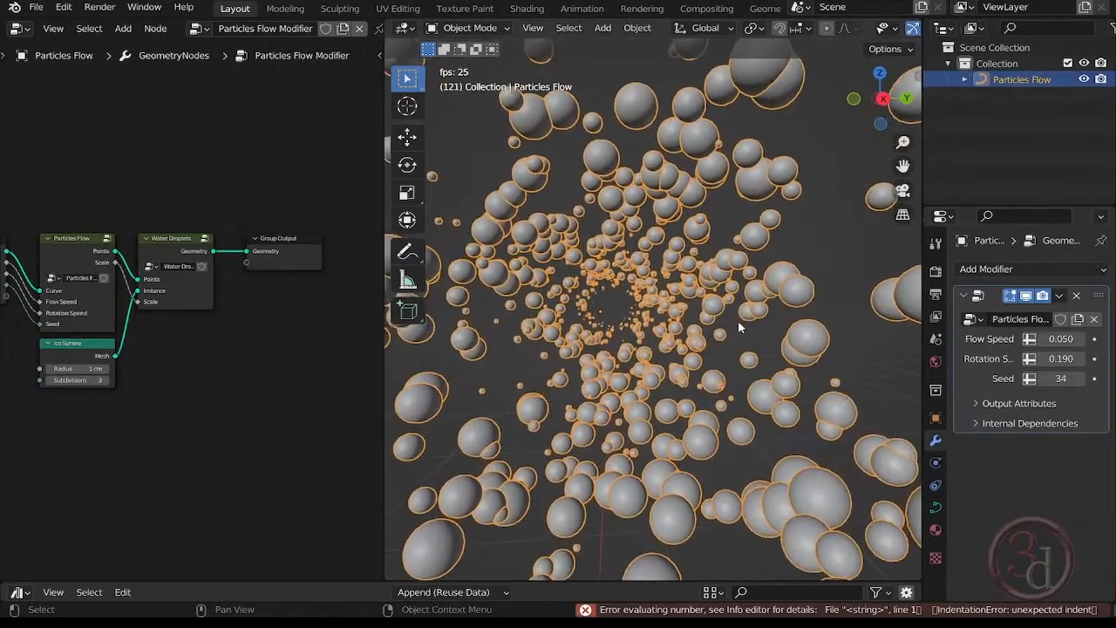
key("space")
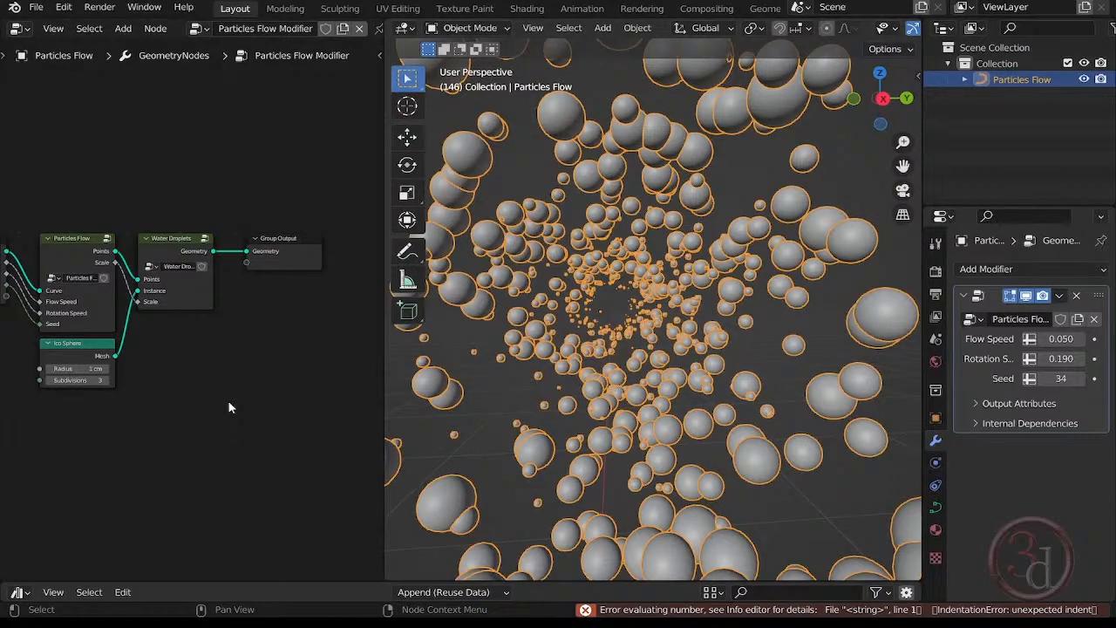
Move the Ico Sphere node further below the Particles Flow node and add a Cube mesh primitive node beside it.
middle_click_drag(174, 367, 243, 319)
scroll(279, 337, "up", 3)
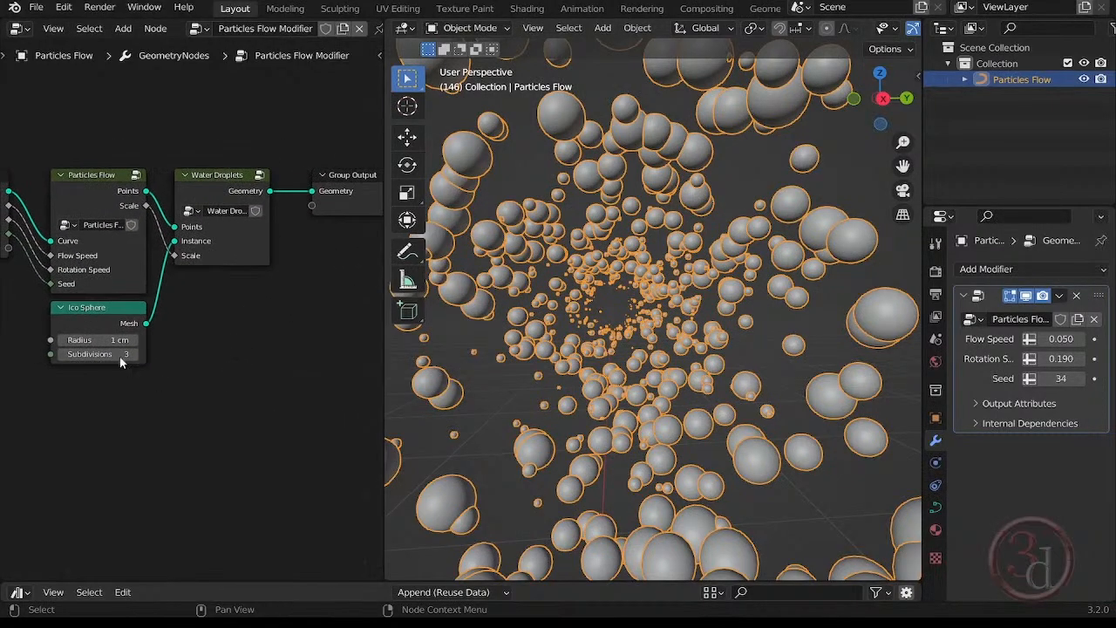
left_click_drag(102, 310, 102, 362)
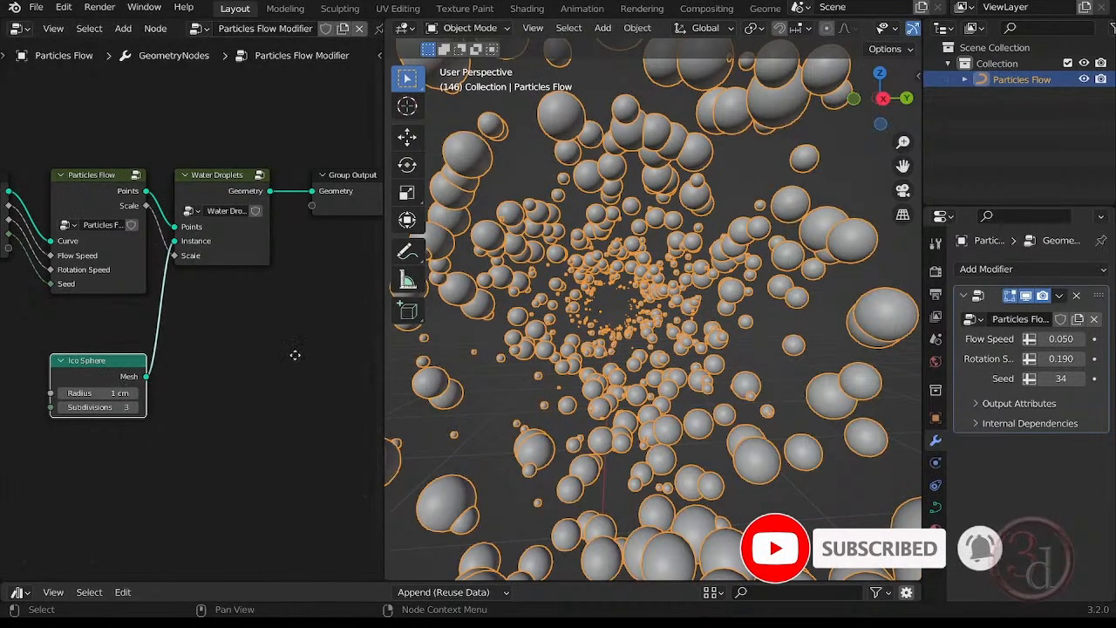
middle_click_drag(295, 355, 265, 358)
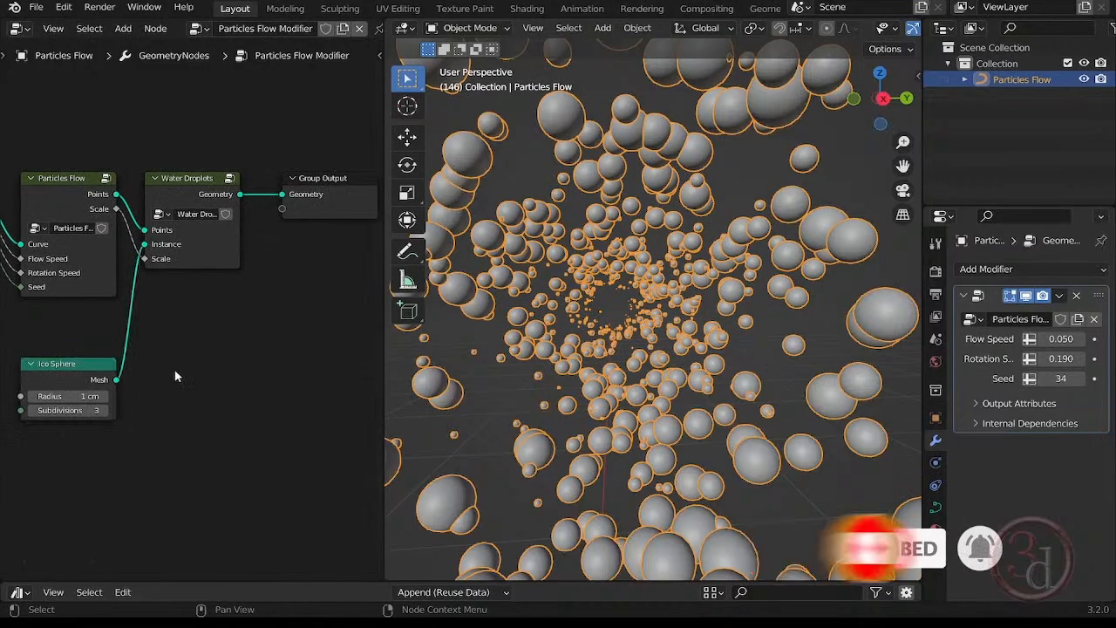
key("shift+a")
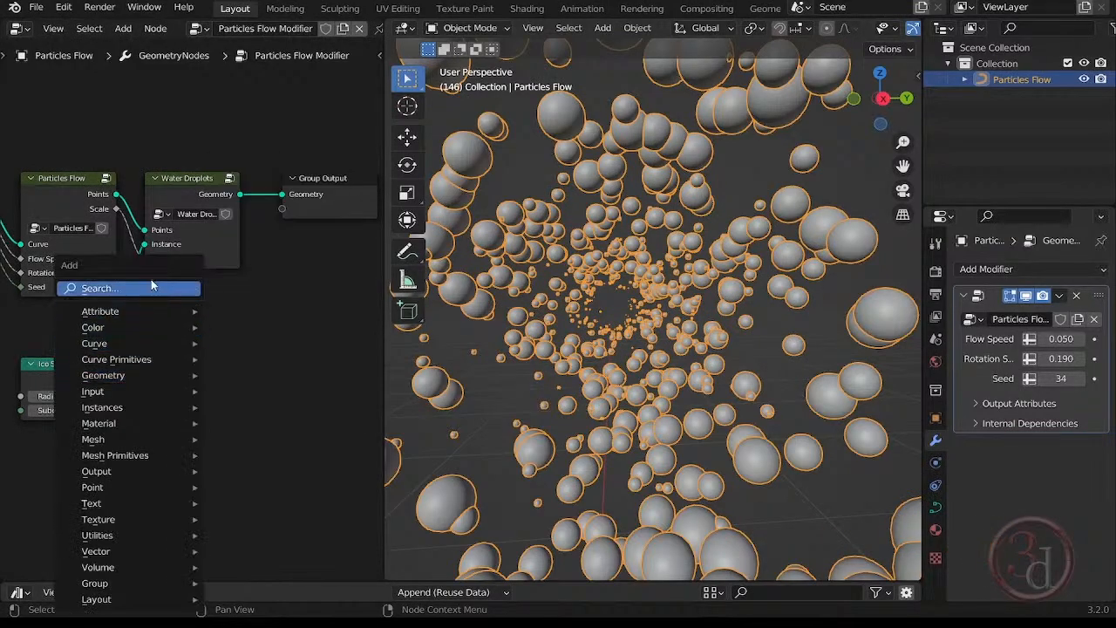
mouse_move(147, 455)
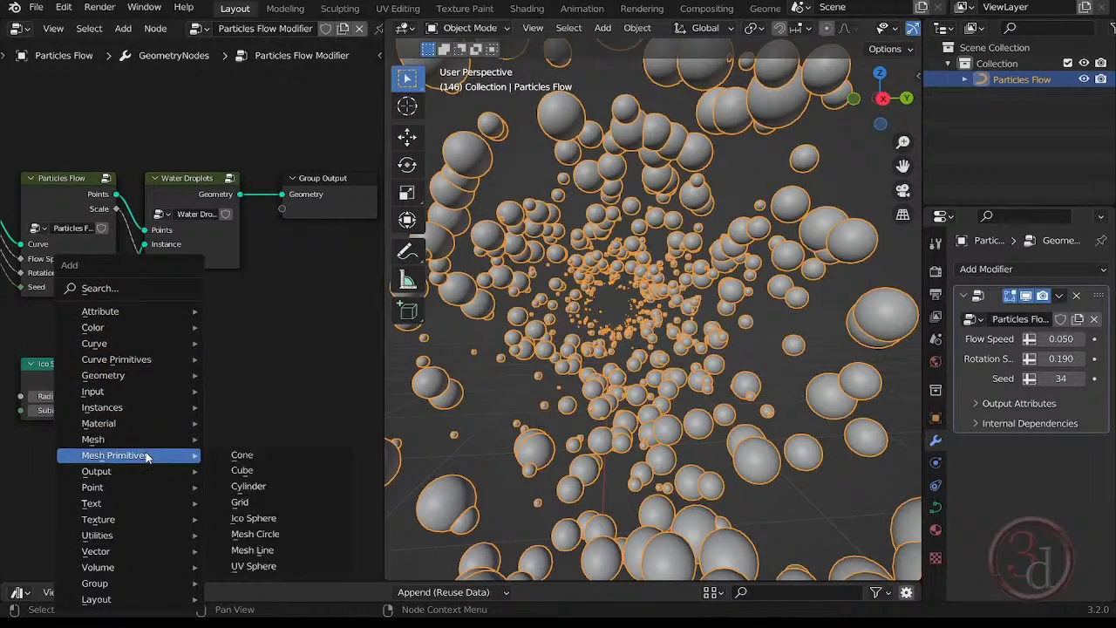
left_click(265, 470)
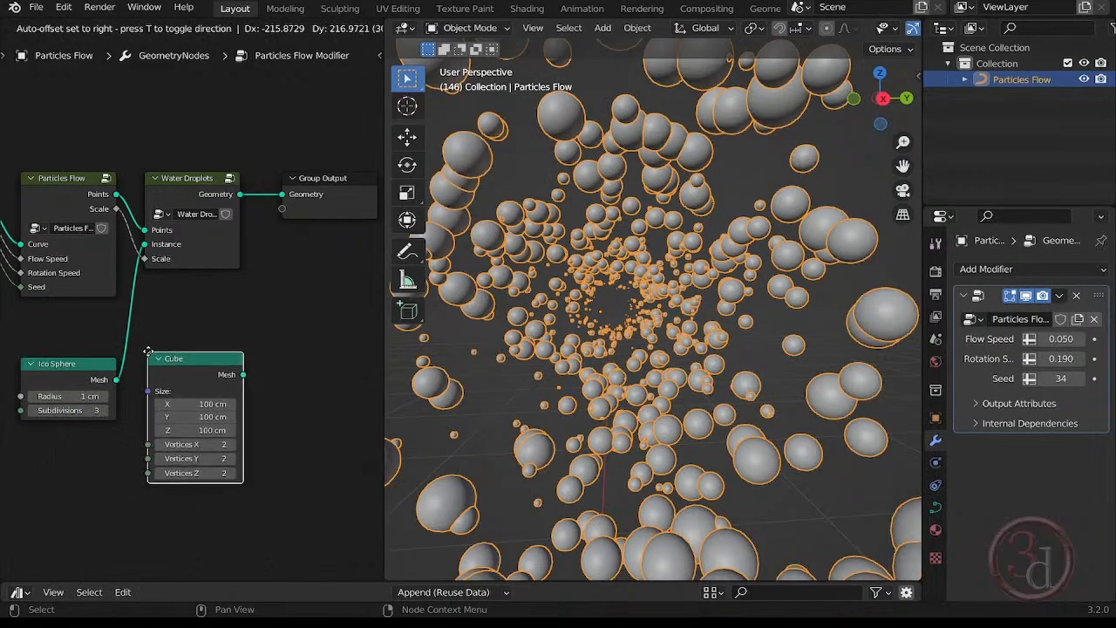
left_click(151, 347)
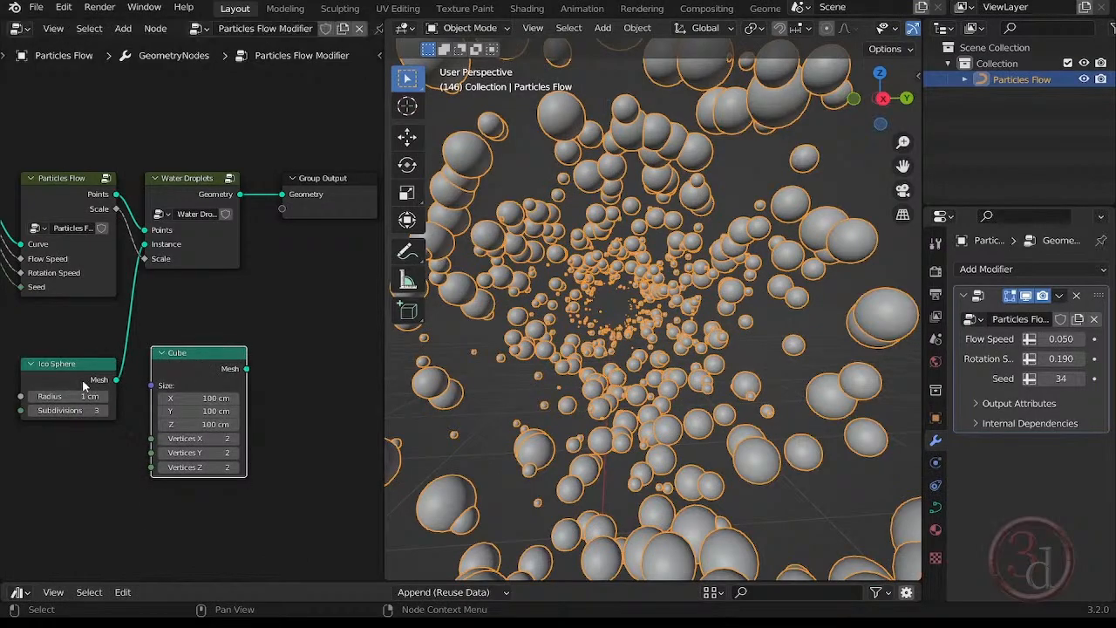
Disconnect the Ico Sphere from the Water Droplets Instance input and shift the Ico Sphere and Cube nodes away from it.
left_click(145, 250)
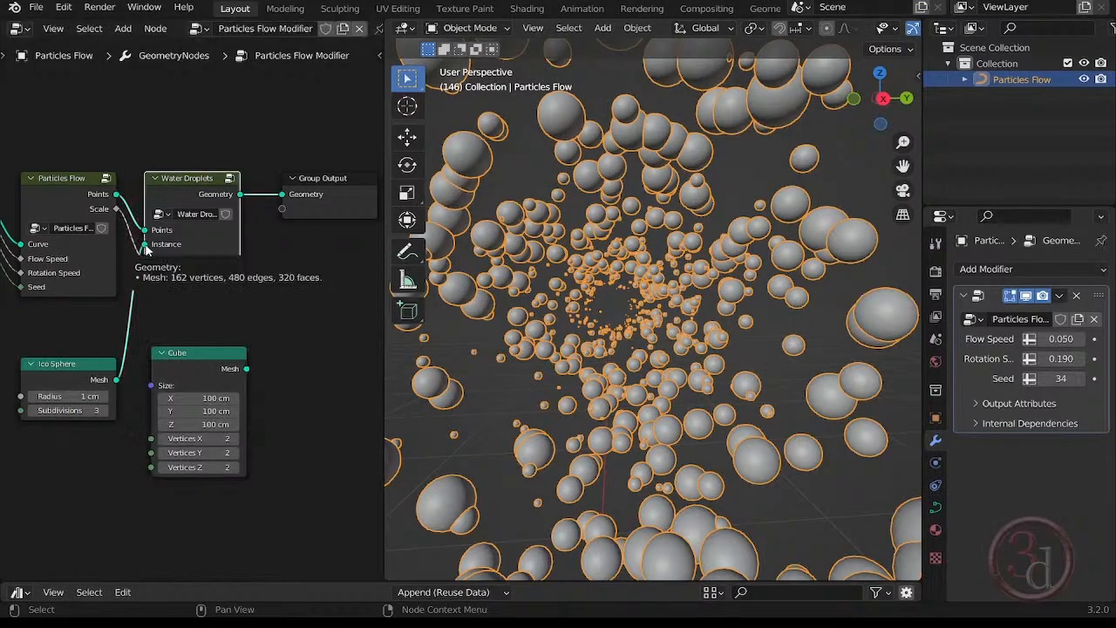
left_click_drag(146, 250, 127, 330)
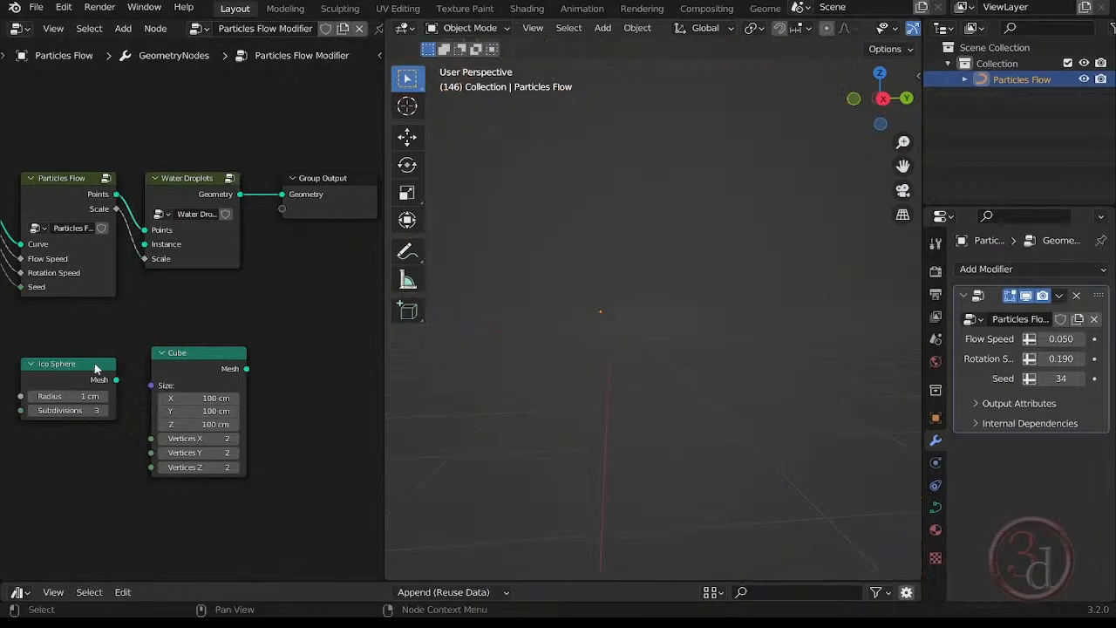
left_click_drag(96, 368, 24, 367)
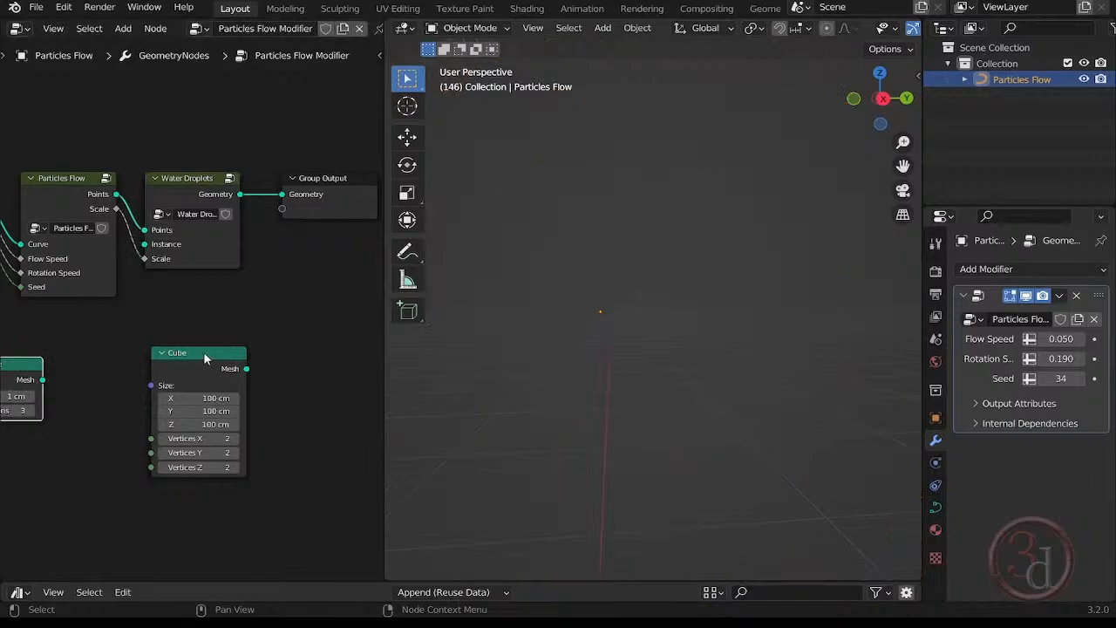
left_click_drag(203, 351, 96, 353)
middle_click_drag(214, 376, 294, 392)
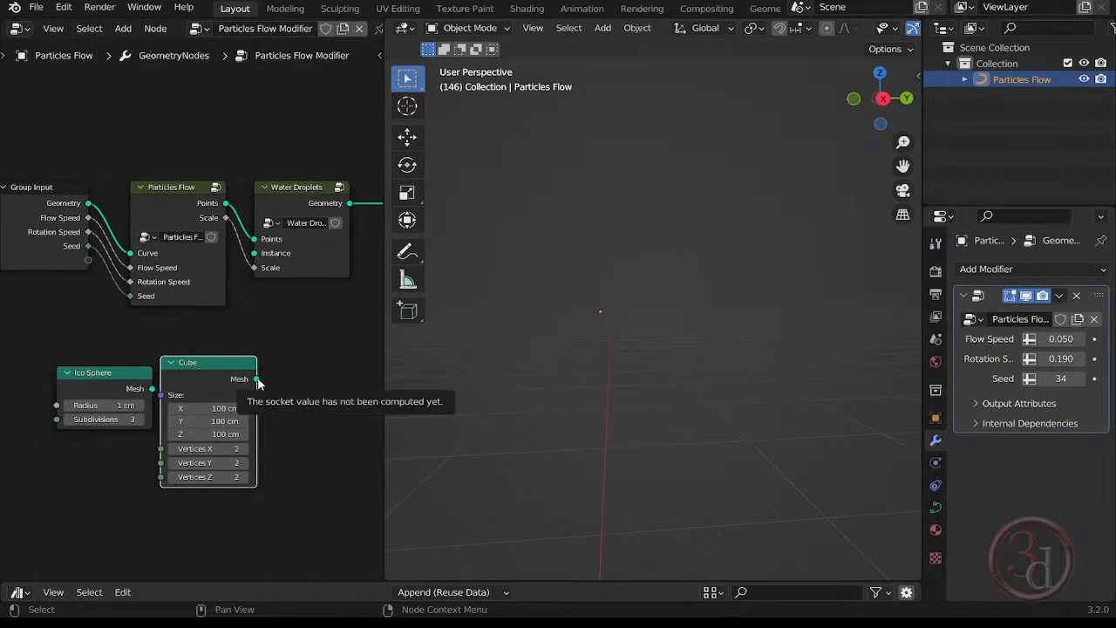
Connect the Cube's Mesh output to the Water Droplets Instance input and space out the Ico Sphere and Cube nodes.
left_click_drag(258, 383, 275, 356)
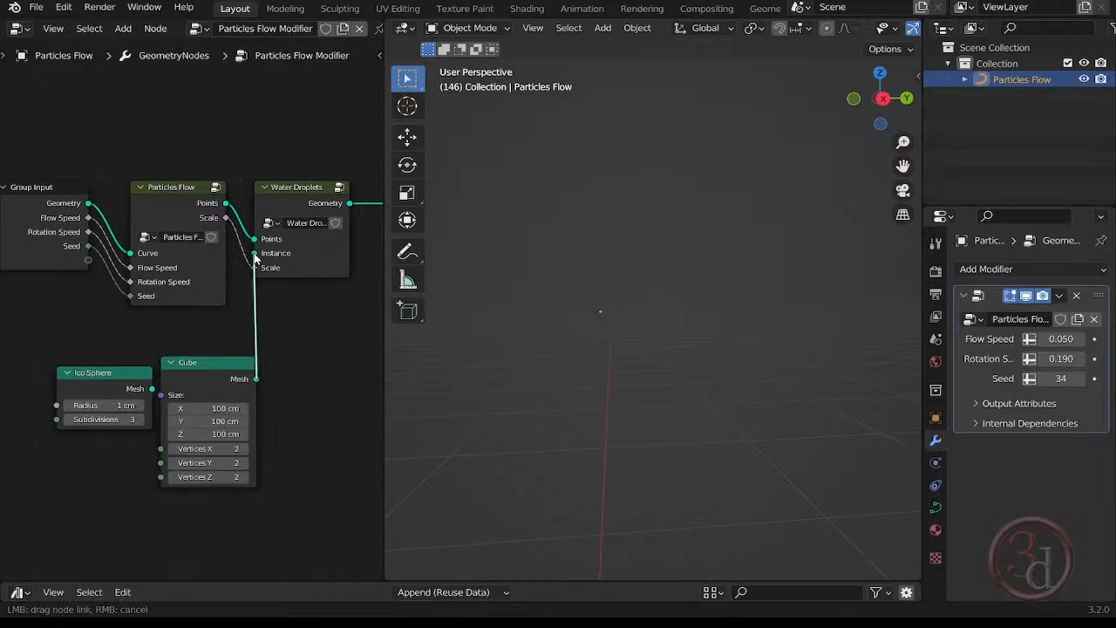
left_click_drag(254, 253, 253, 253)
left_click_drag(127, 373, 61, 360)
left_click_drag(240, 366, 183, 374)
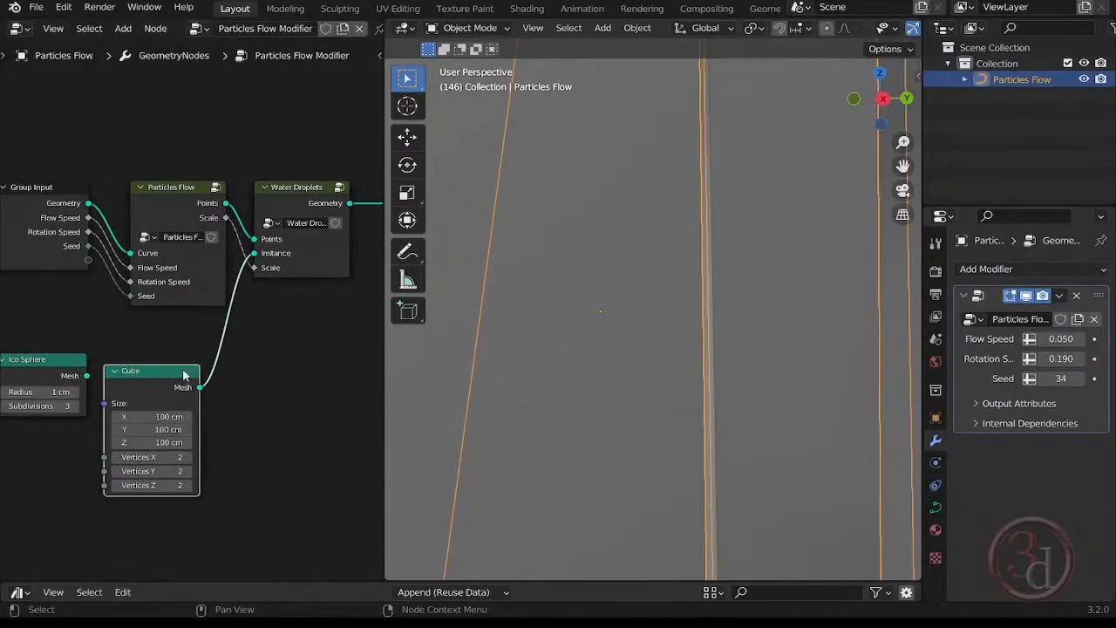
scroll(620, 350, "down", 6)
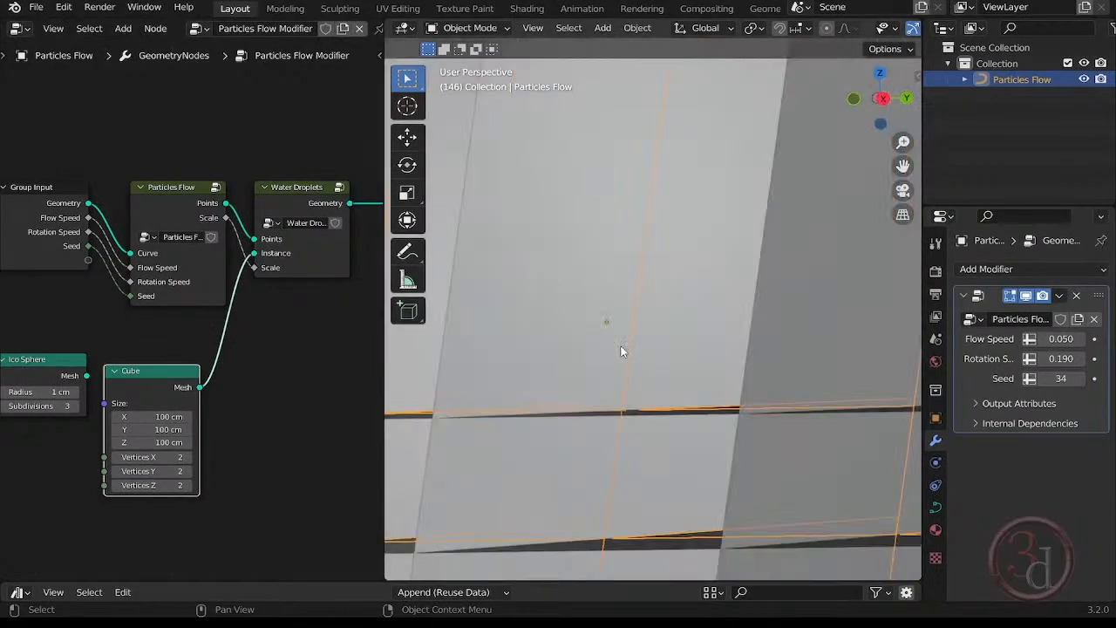
Set the Cube node's X, Y and Z size to 1 cm each.
scroll(621, 350, "down", 3)
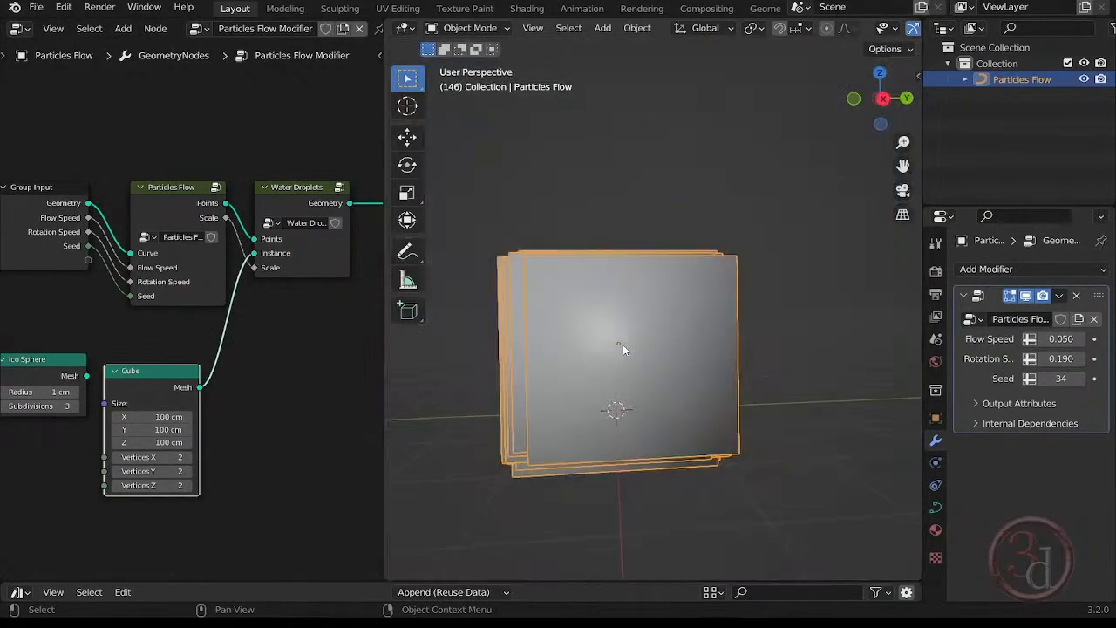
middle_click_drag(623, 344, 662, 389)
scroll(636, 419, "up", 3)
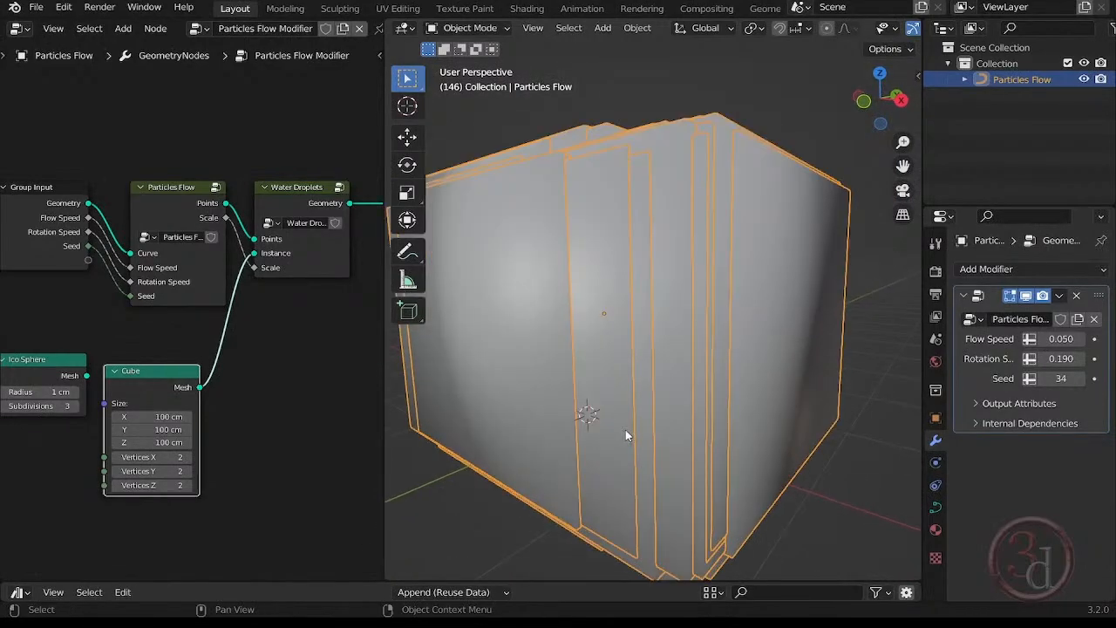
scroll(625, 436, "up", 3)
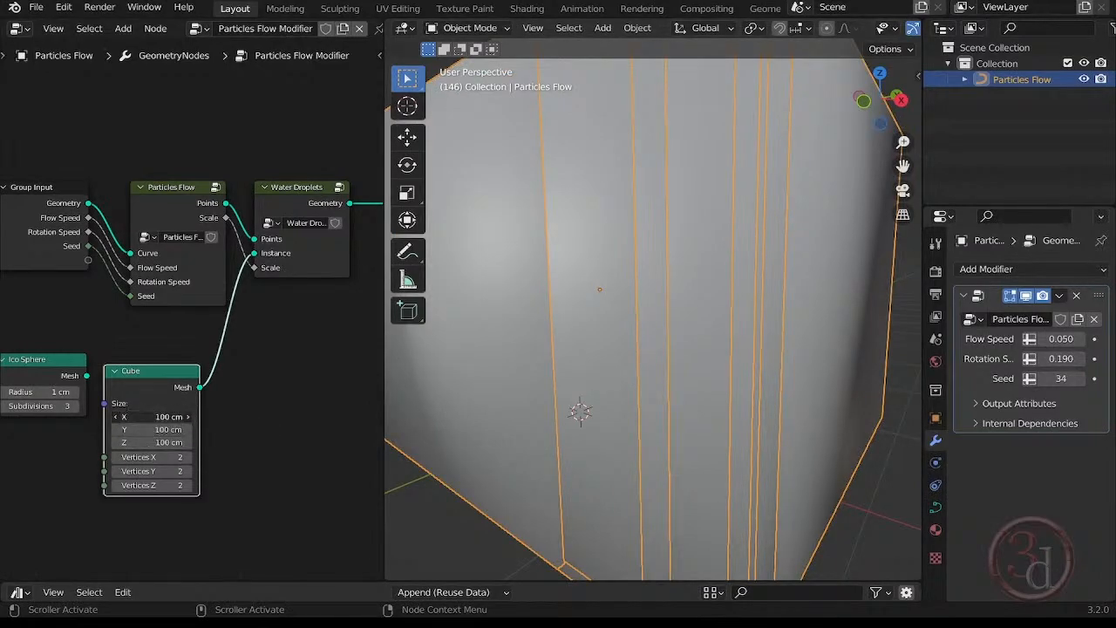
left_click(152, 416)
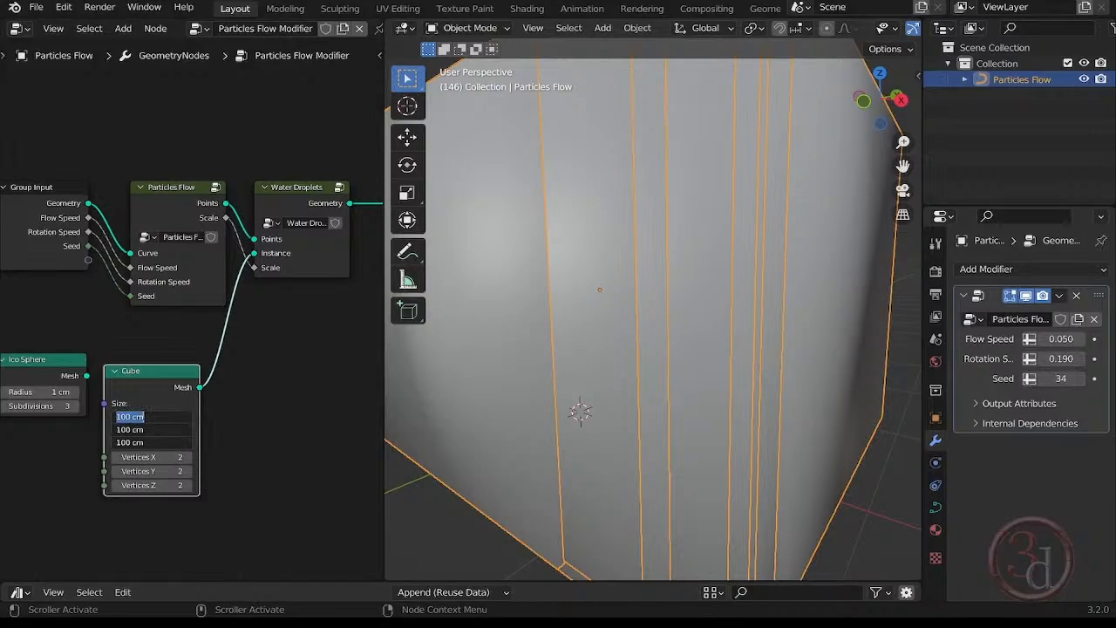
type("1")
key("Return")
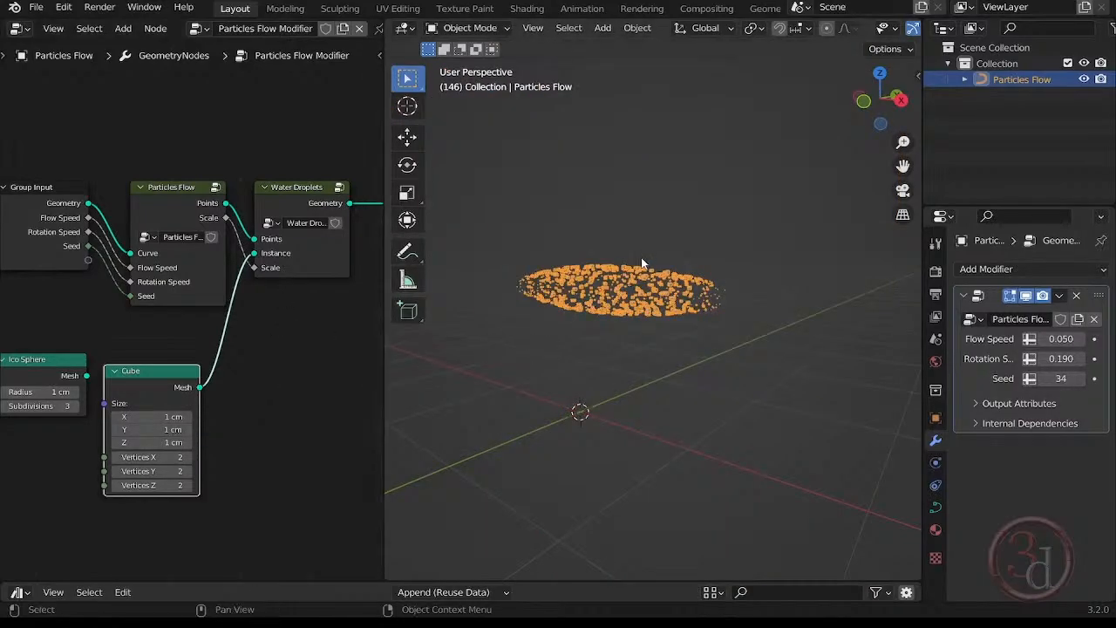
Shrink the Cube node's X, Y and Z size to 0.001 cm each.
scroll(641, 262, "up", 8)
middle_click_drag(641, 262, 693, 402)
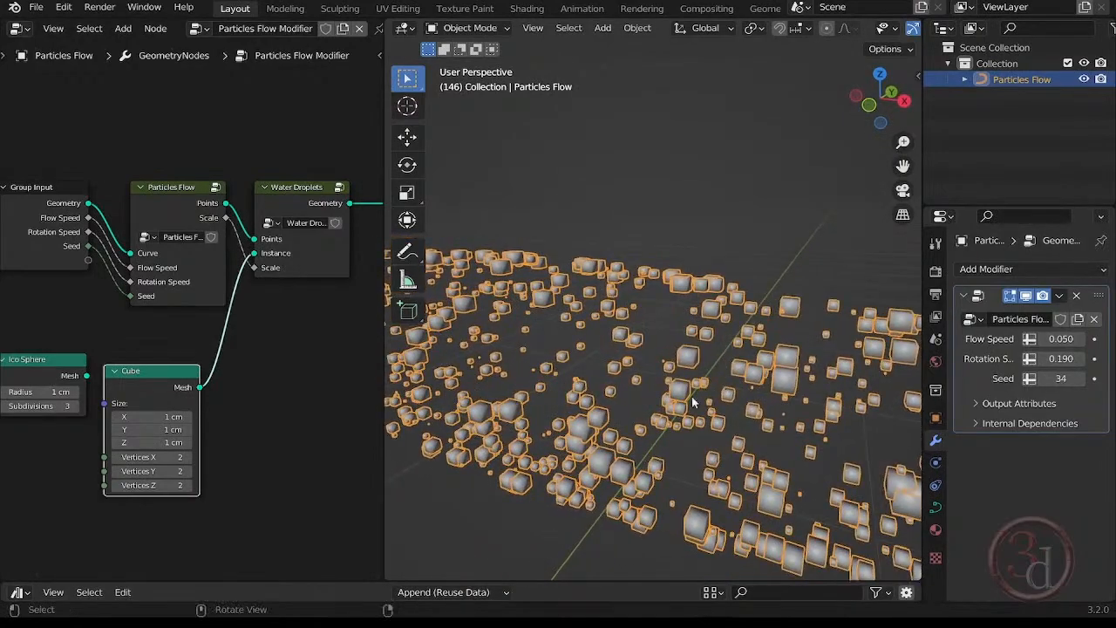
left_click(169, 417)
left_click(240, 426)
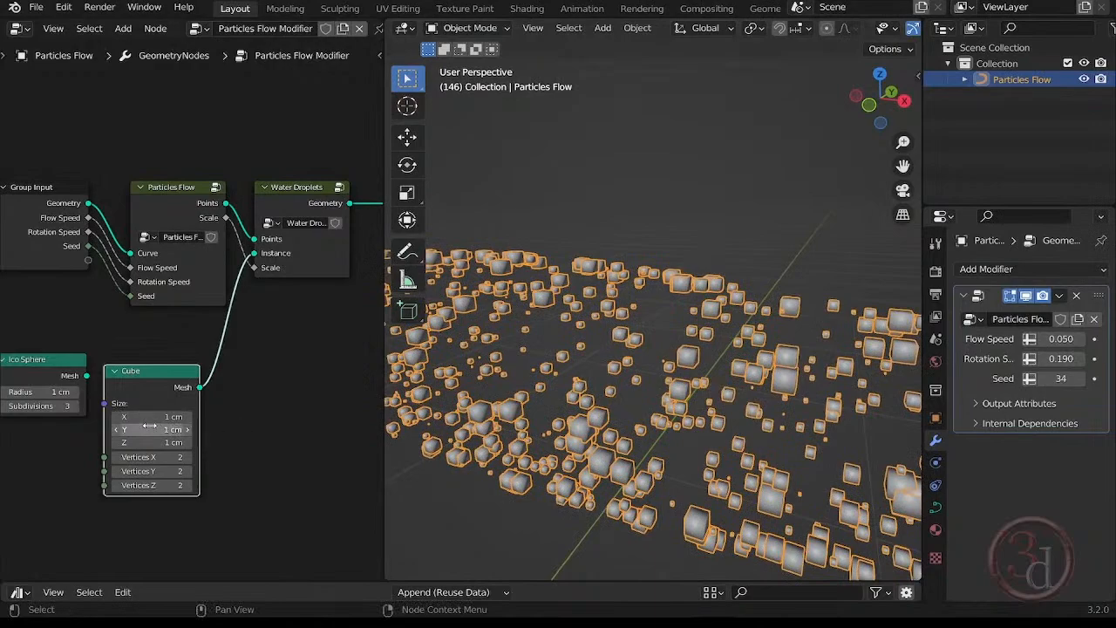
left_click_drag(159, 418, 159, 429)
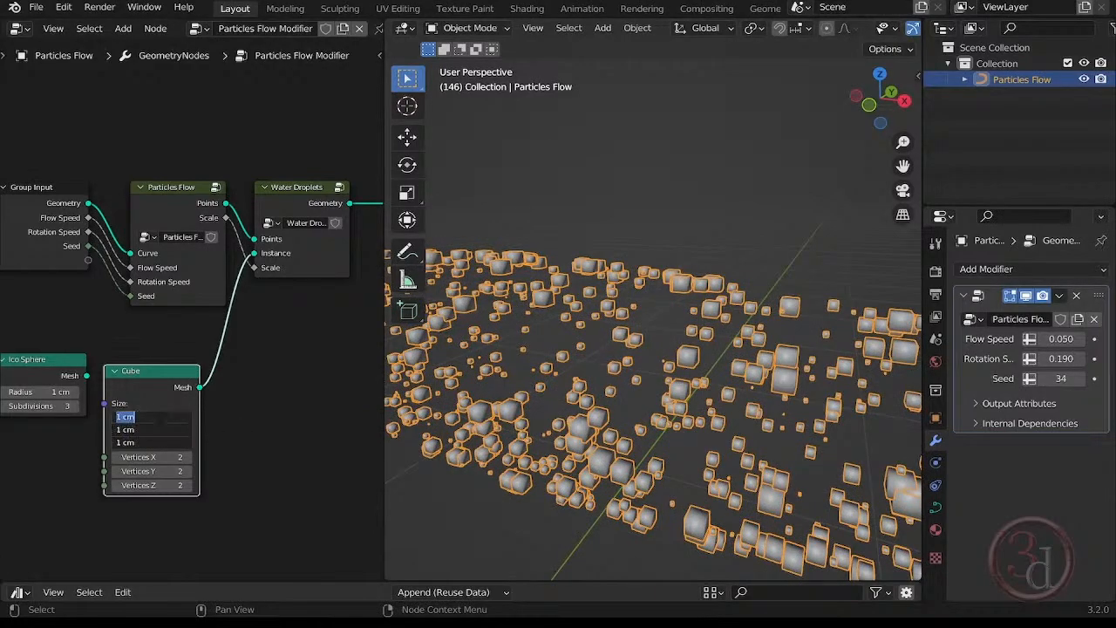
type(".001")
key("Return")
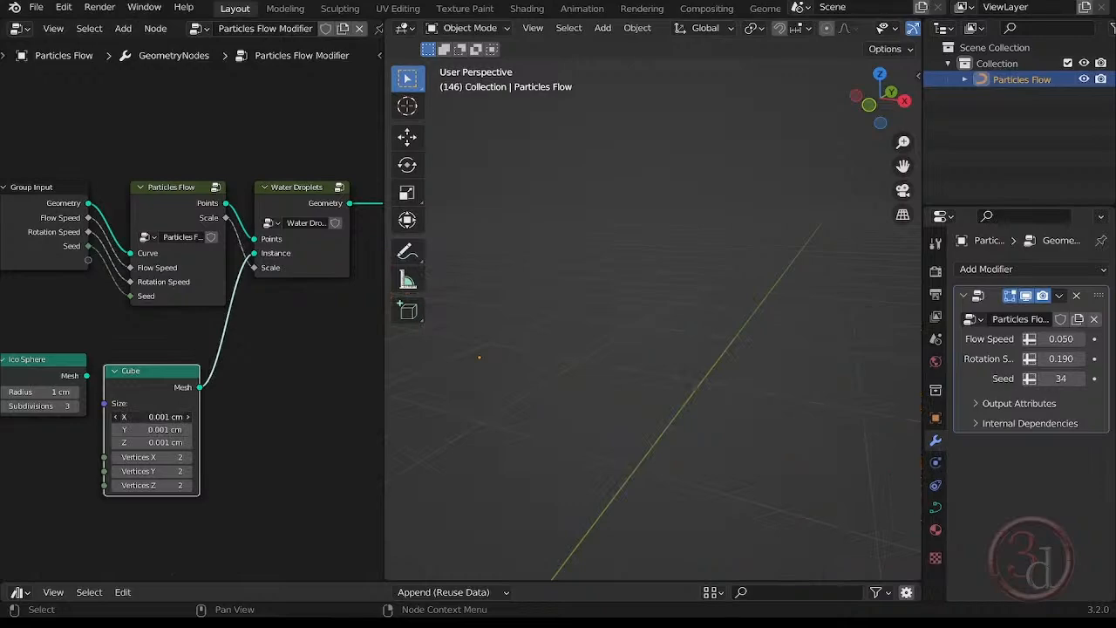
Set all three size values of the Cube node to 0.1 cm.
left_click_drag(153, 417, 152, 442)
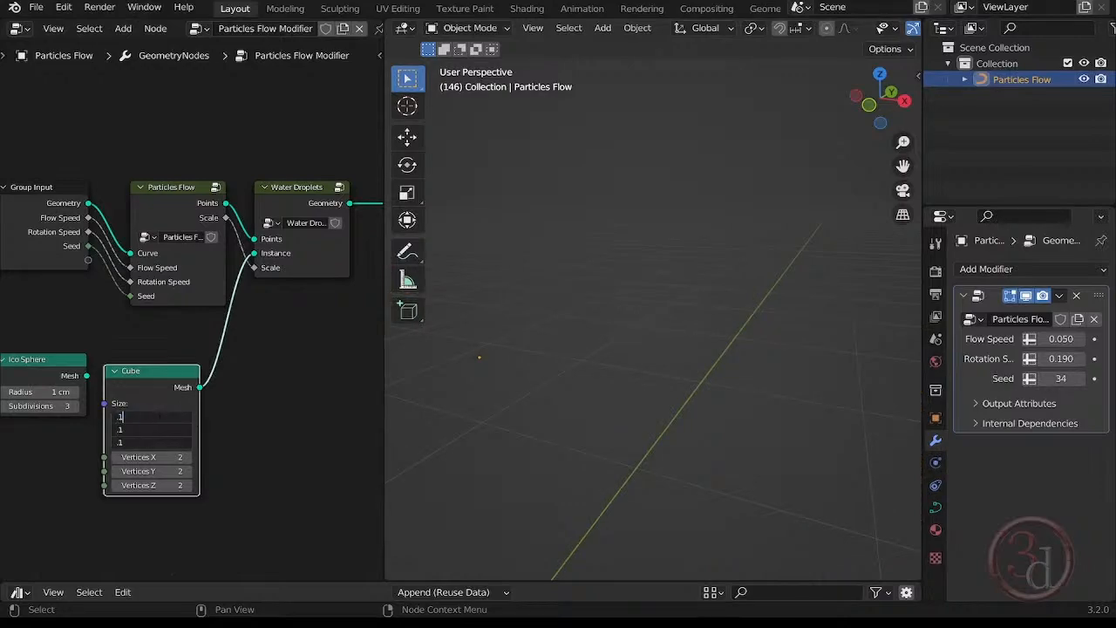
type(".1")
key("Return")
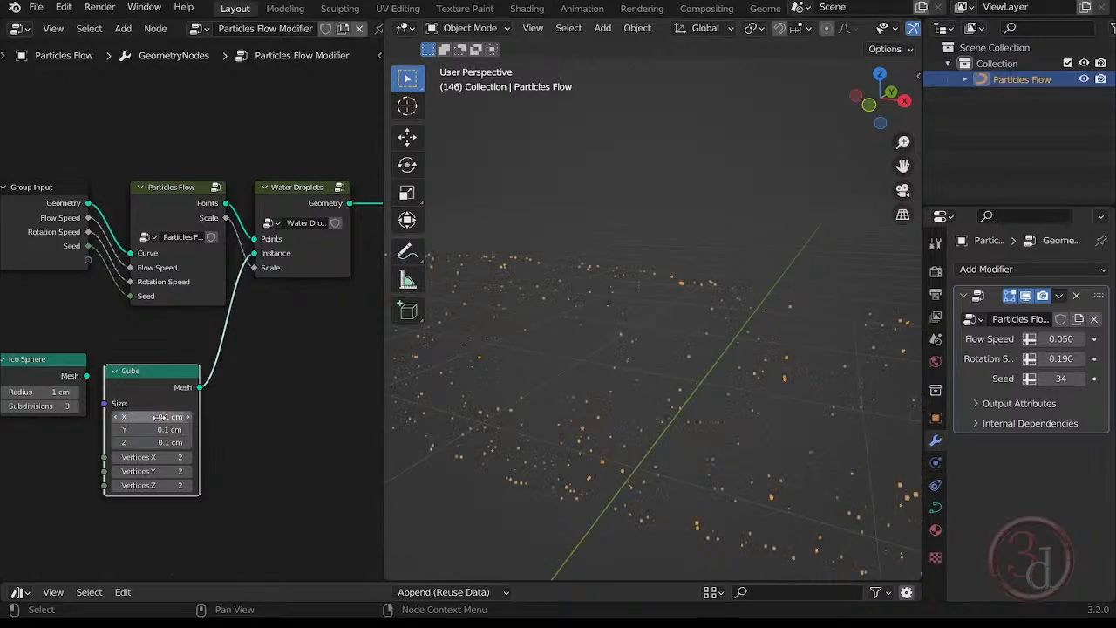
Stretch the instanced cubes into long streaks by setting the Cube node's X size to 14.1 cm, and deselect the Particles Flow object.
middle_click_drag(628, 354, 610, 407)
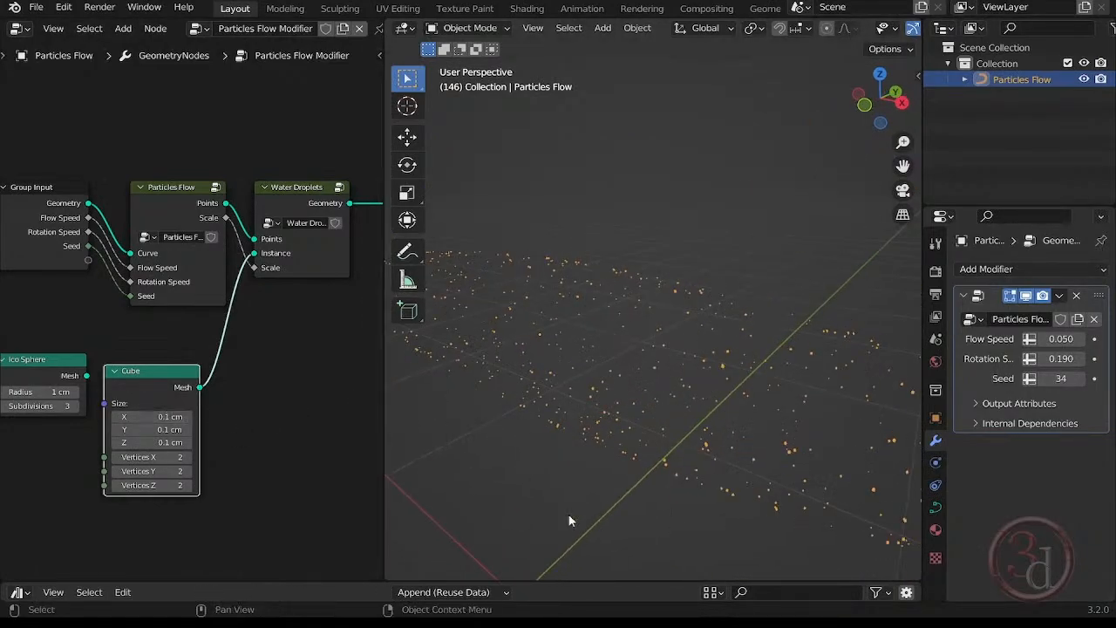
middle_click_drag(565, 501, 800, 420)
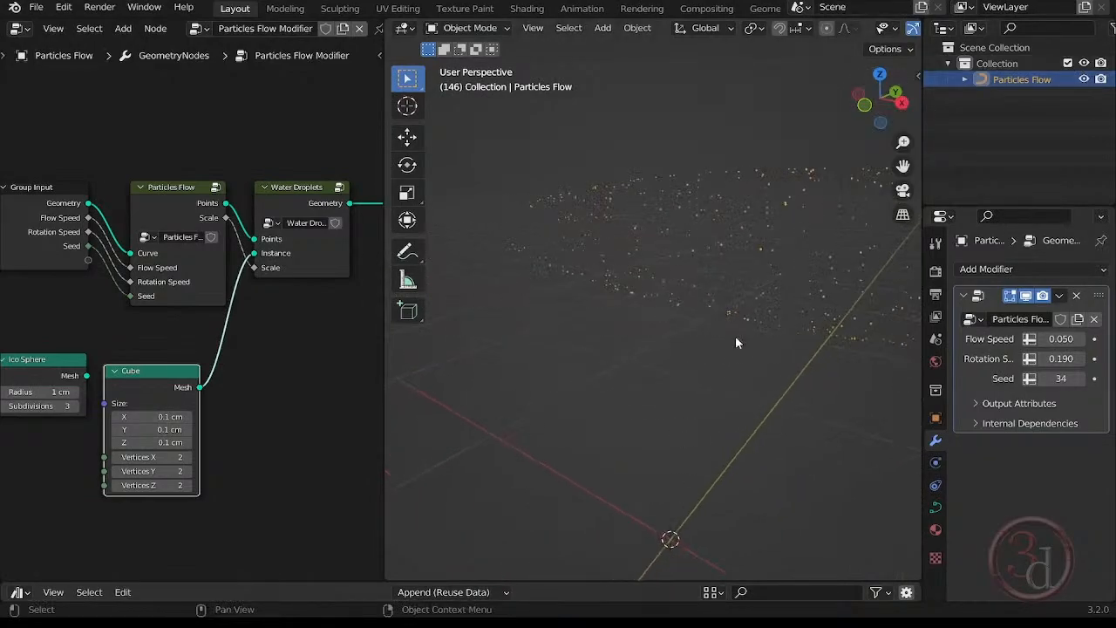
middle_click_drag(735, 335, 688, 359)
scroll(630, 352, "up", 6)
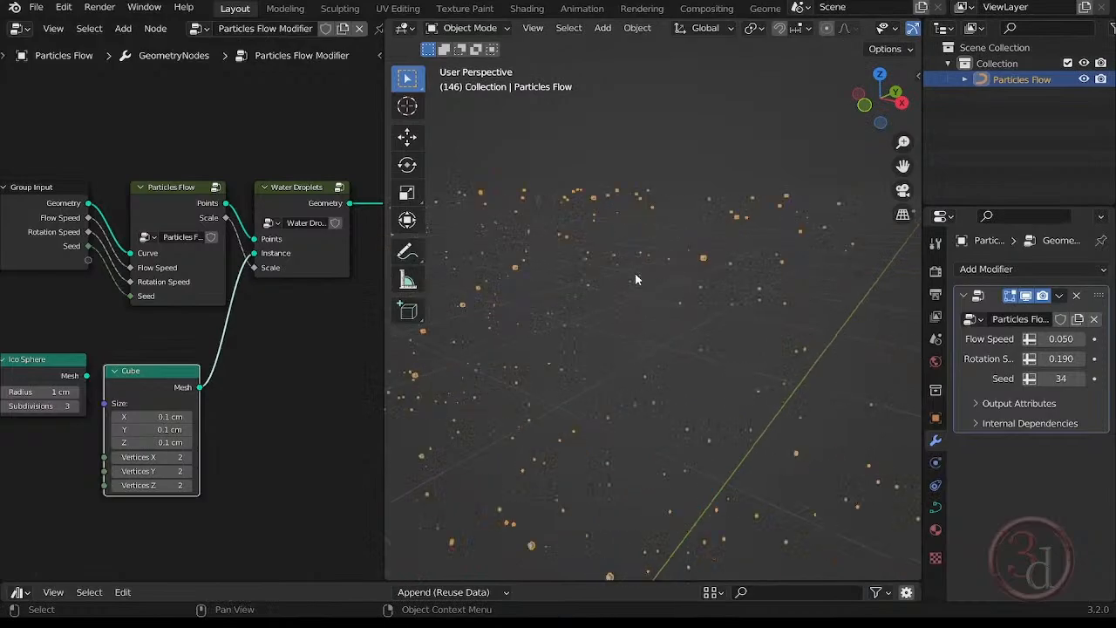
left_click_drag(150, 415, 292, 416)
middle_click_drag(742, 406, 608, 189)
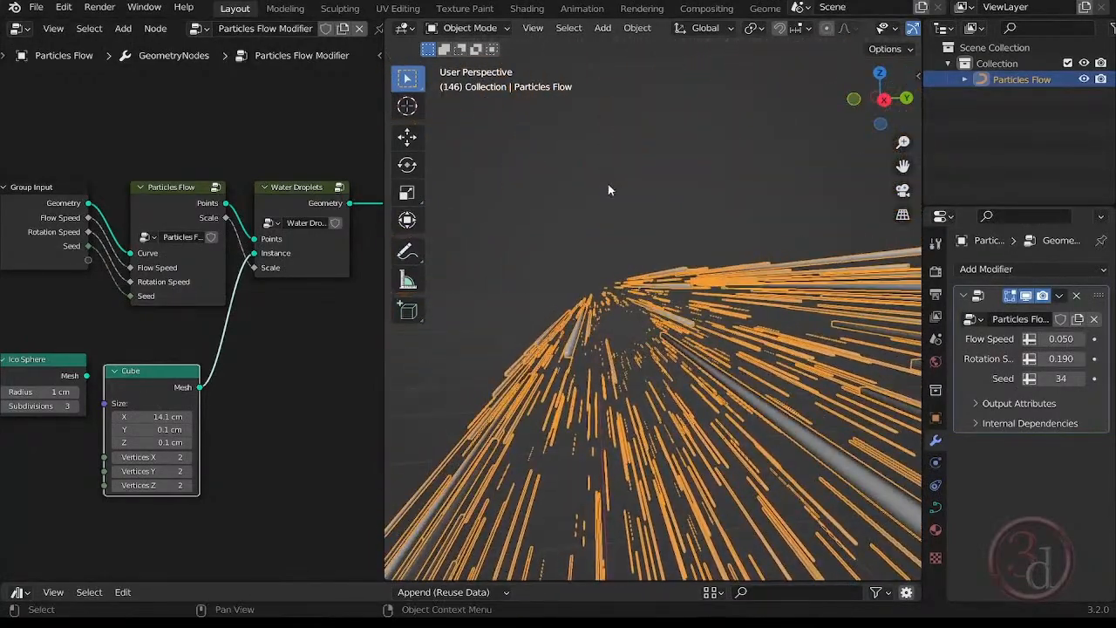
left_click(650, 232)
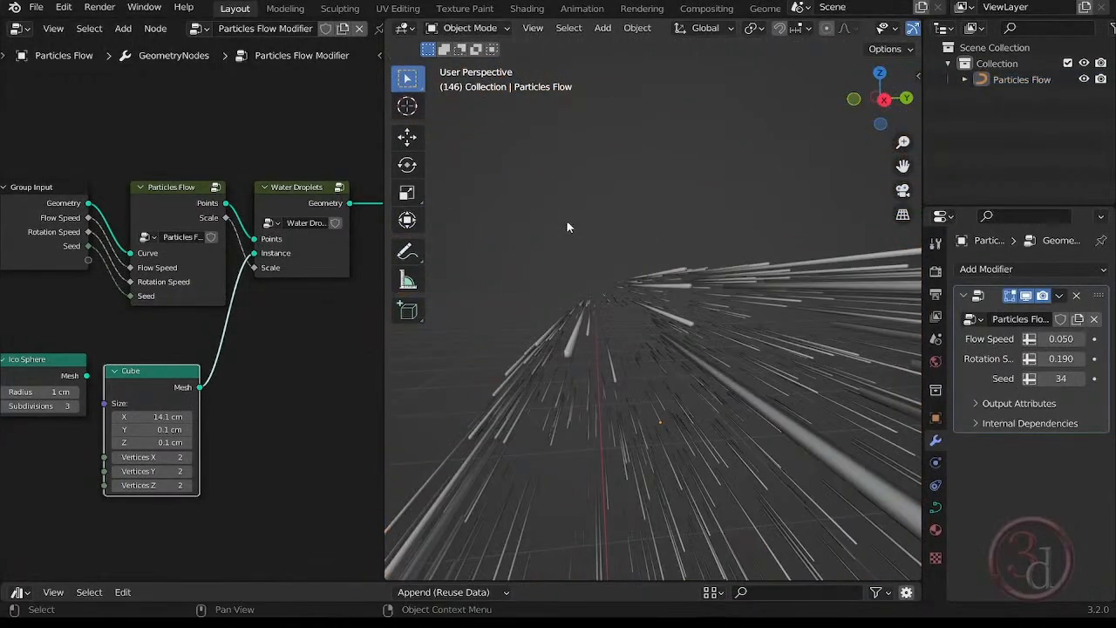
Add a camera to the scene and switch the viewport to the camera's view.
key("shift+a")
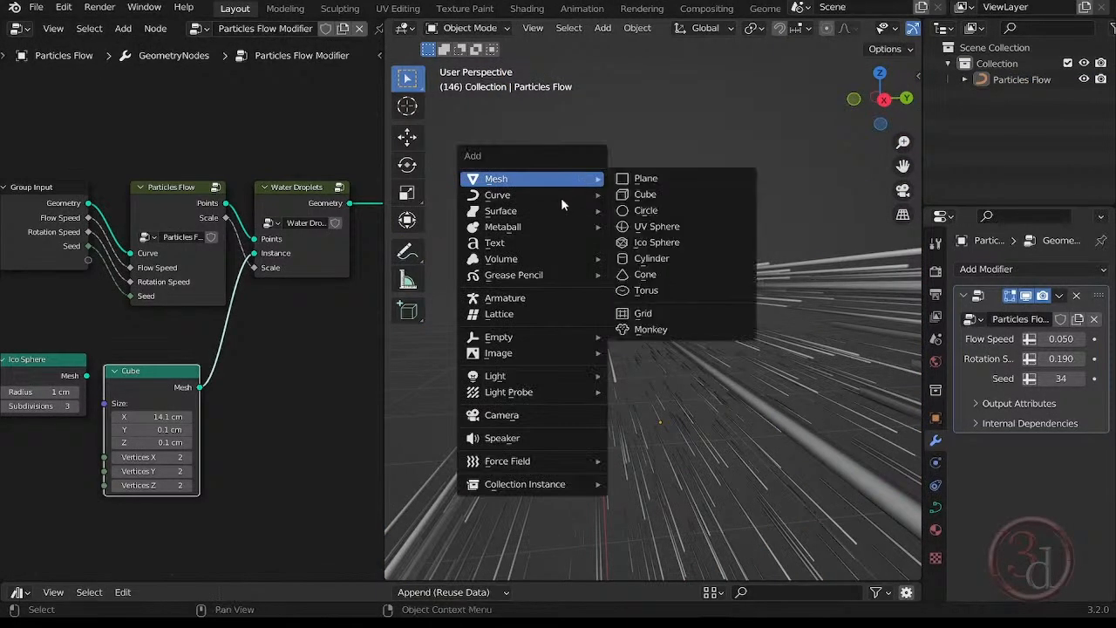
left_click(530, 414)
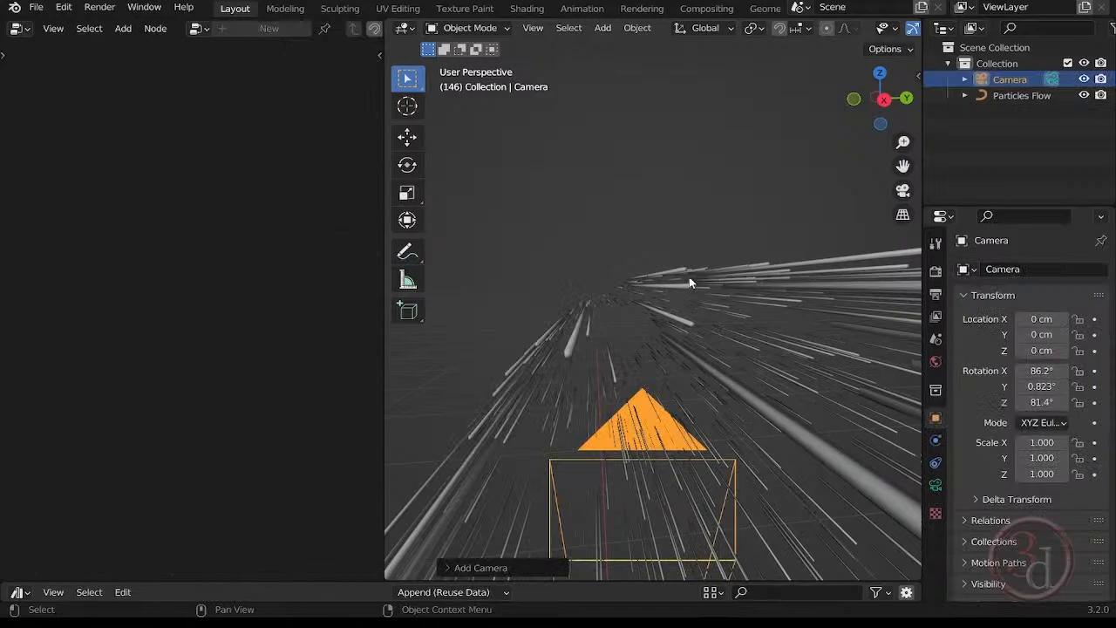
key("grave")
left_click(610, 334)
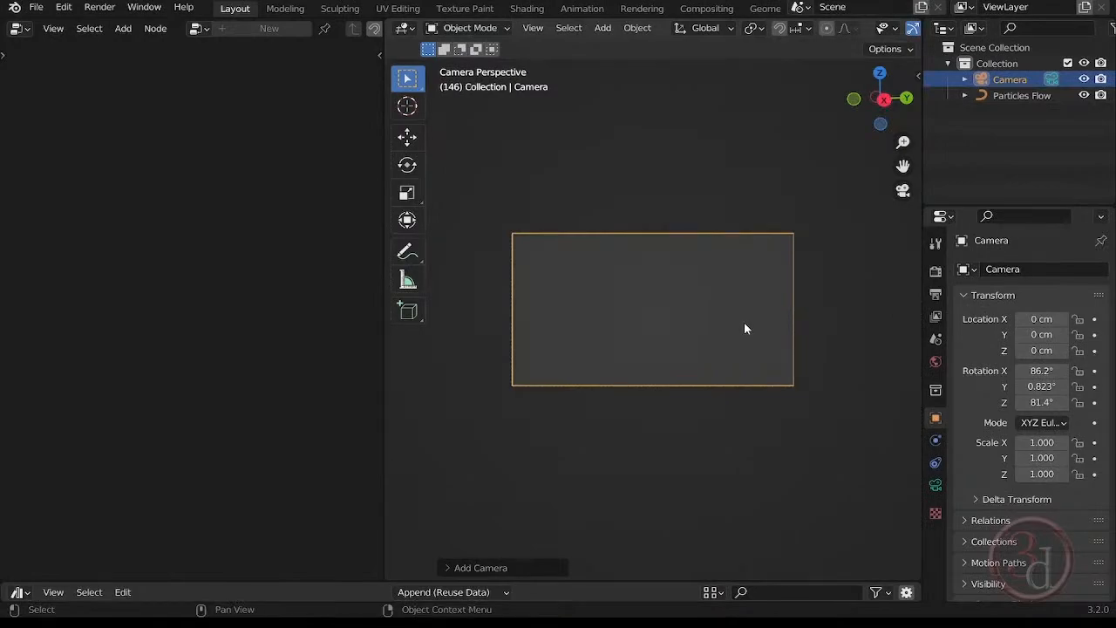
Lock the camera to the view so that viewport navigation moves it, and hide the view settings.
key("n")
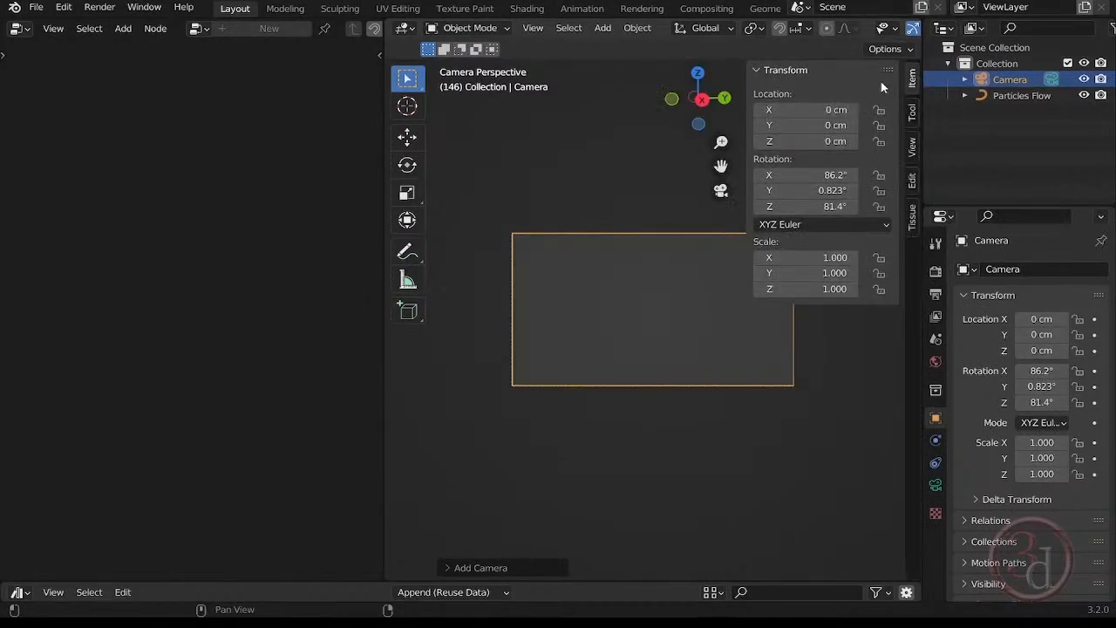
left_click(912, 146)
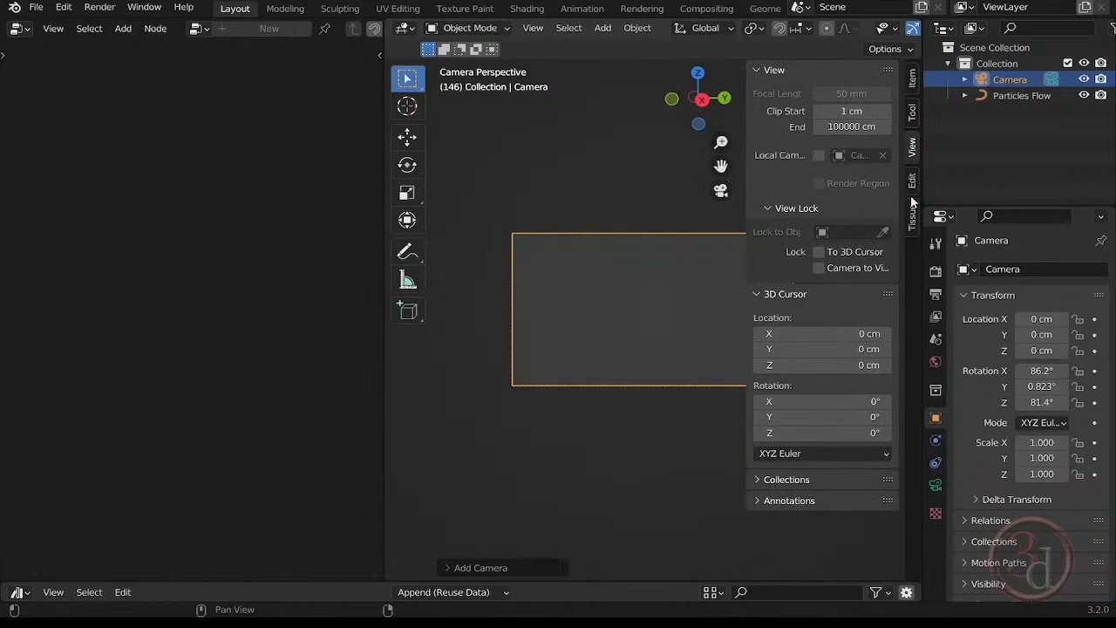
left_click(820, 268)
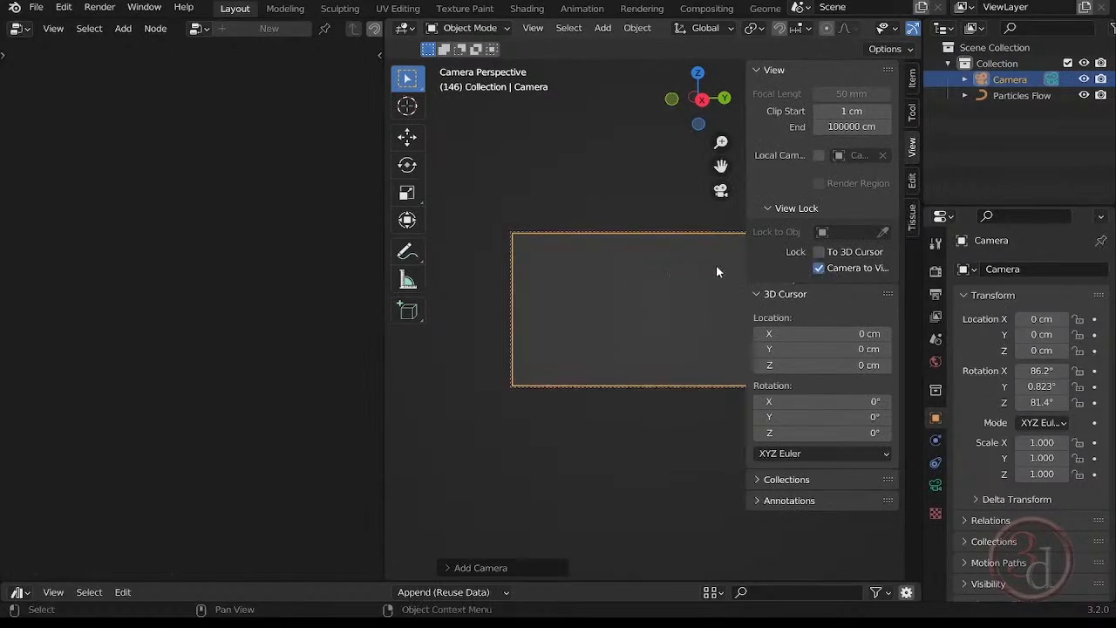
key("n")
Move the camera to about X 15.5, Y 5.3, Z 105 cm with rotation about 84.6°, 0.8°, 87.8°, looking along the particle streaks.
scroll(660, 341, "down", 4)
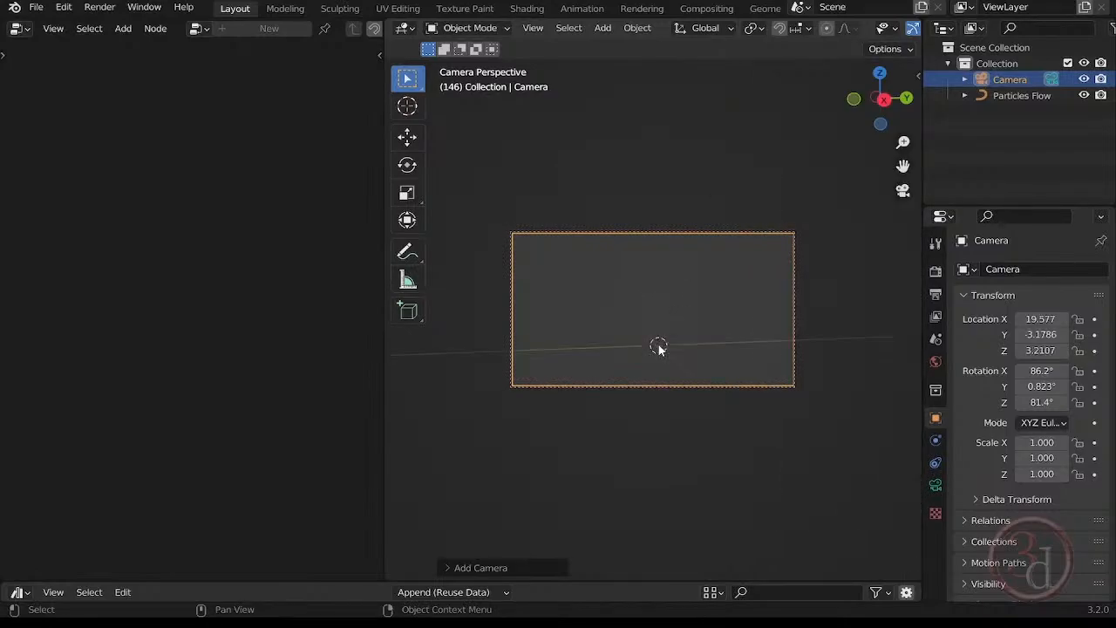
middle_click_drag(698, 256, 652, 415, "shift")
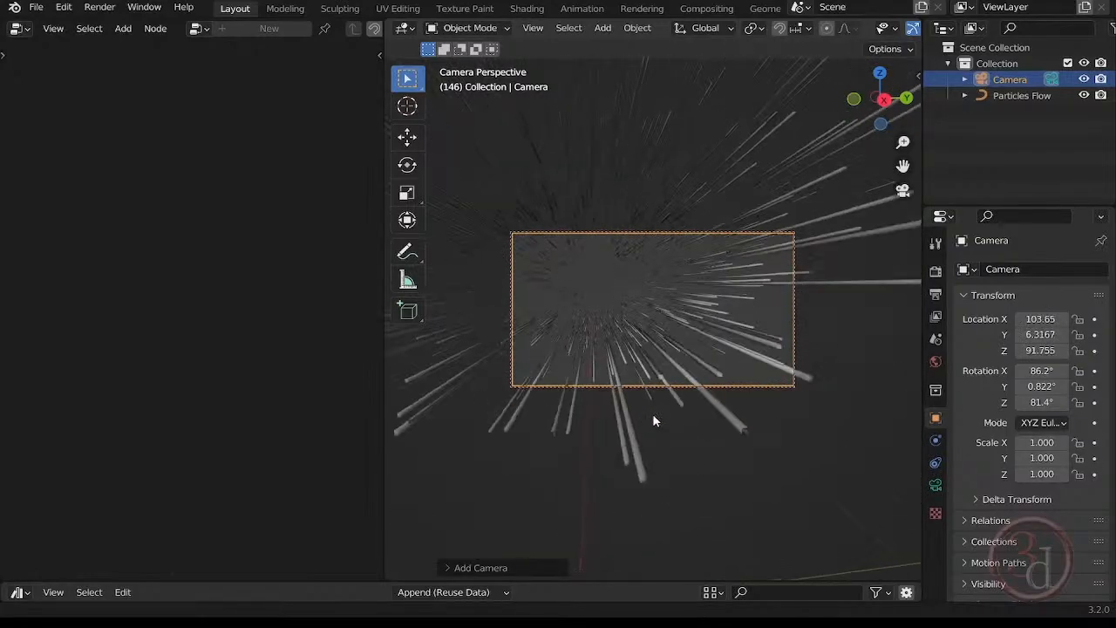
middle_click_drag(672, 194, 679, 256, "shift")
mouse_move(649, 305)
middle_mouse_down("shift")
mouse_move(654, 266)
mouse_move(642, 276)
mouse_move(698, 276)
mouse_move(638, 264)
mouse_move(668, 287)
middle_mouse_up("shift")
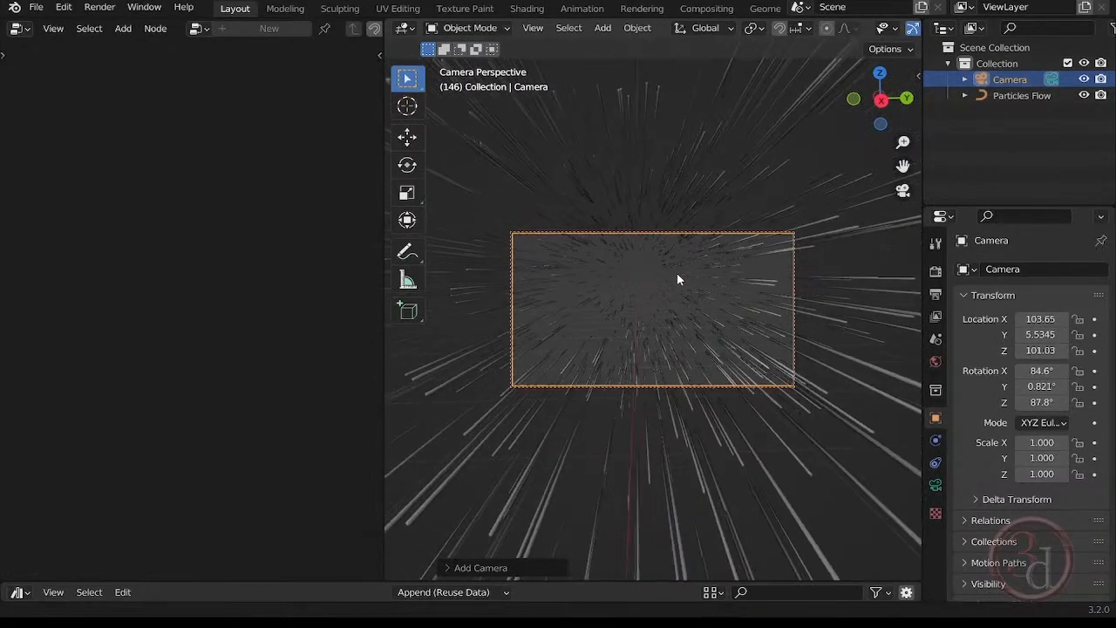
scroll(669, 277, "up", 5)
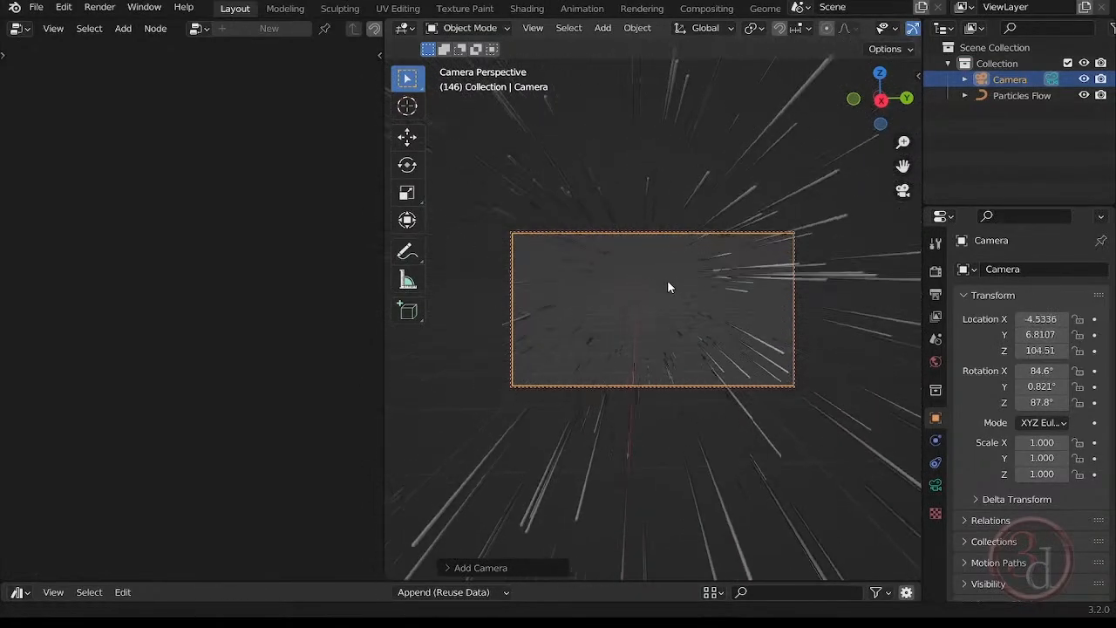
scroll(667, 287, "up", 1)
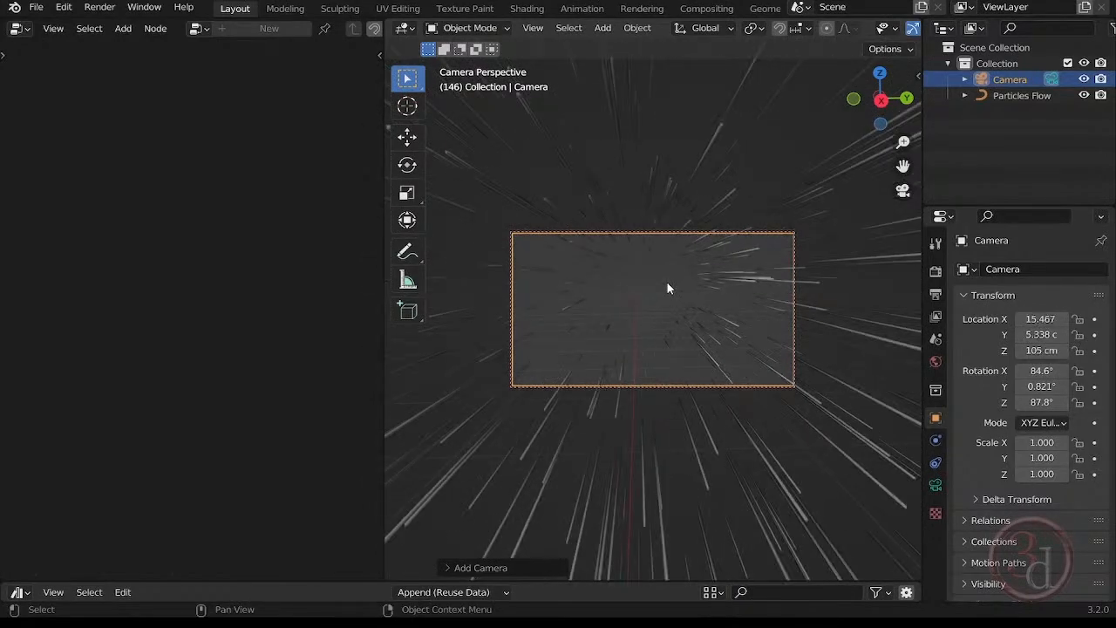
scroll(679, 293, "down", 2)
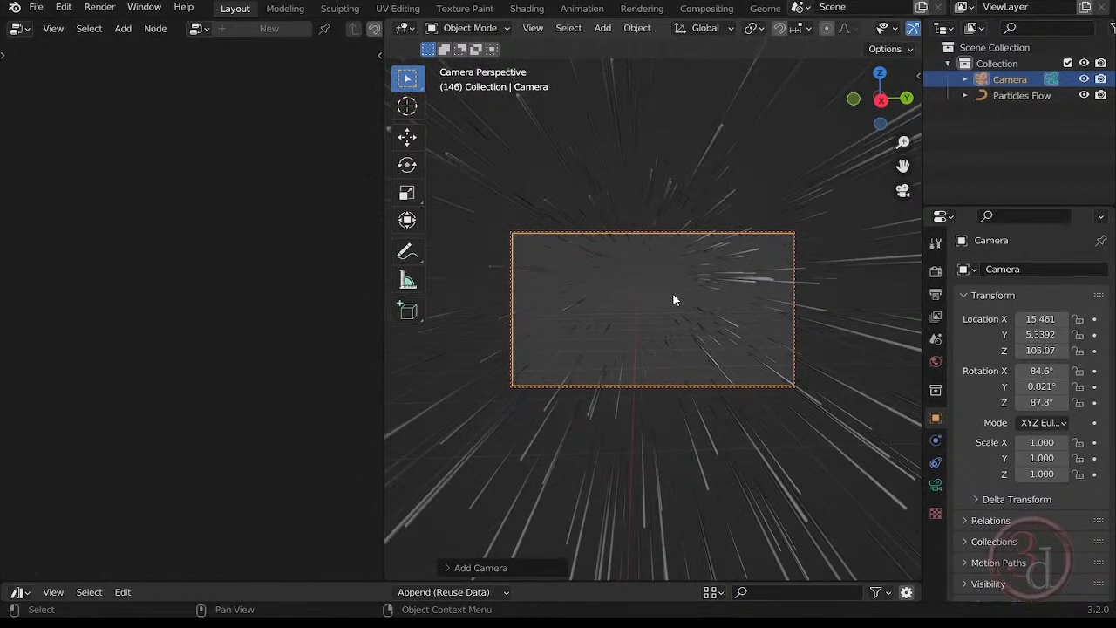
middle_click_drag(672, 288, 673, 294, "shift")
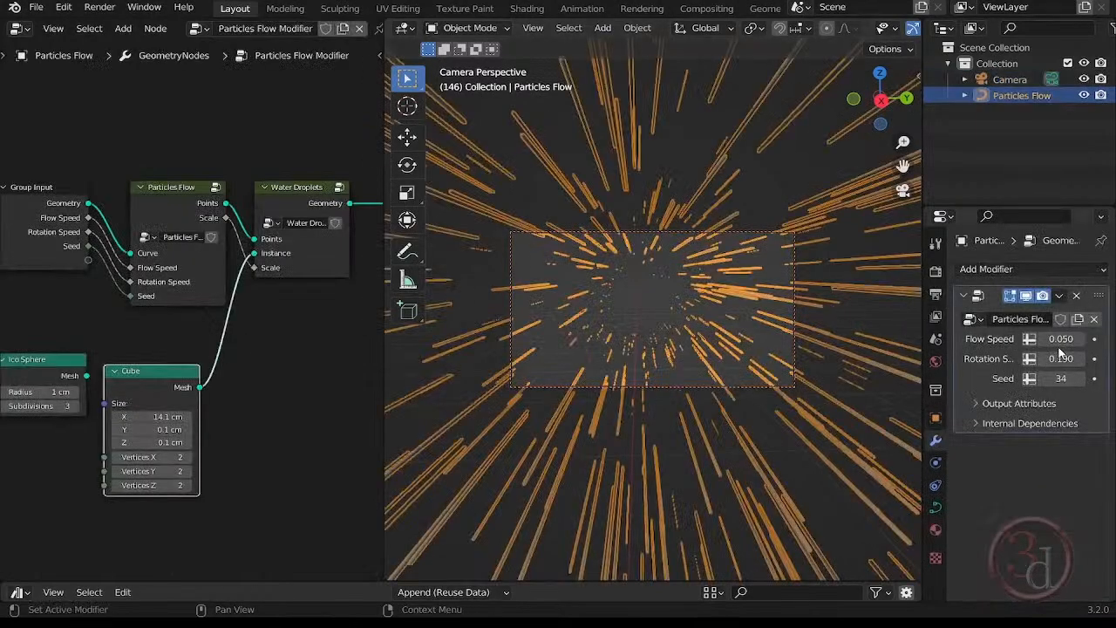
Set the Particles Flow modifier's Flow Speed to 0.04 and deselect the object.
left_click_drag(1060, 340, 1060, 340)
left_click(633, 319)
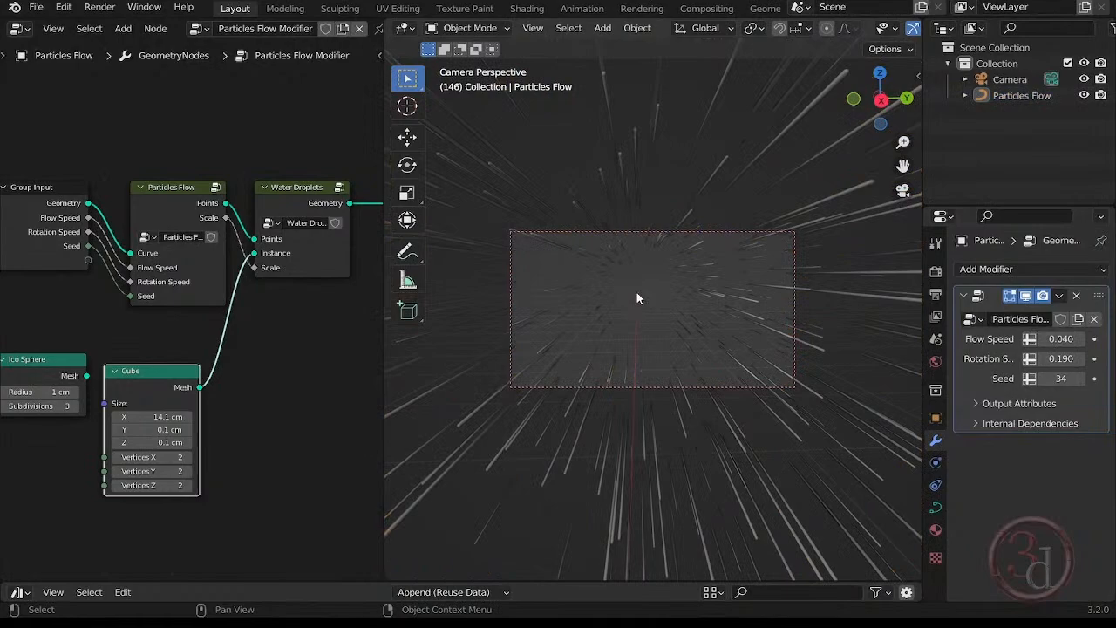
Select the Particles Flow object, unlink its Water material and create a new material in that slot.
left_click(754, 321)
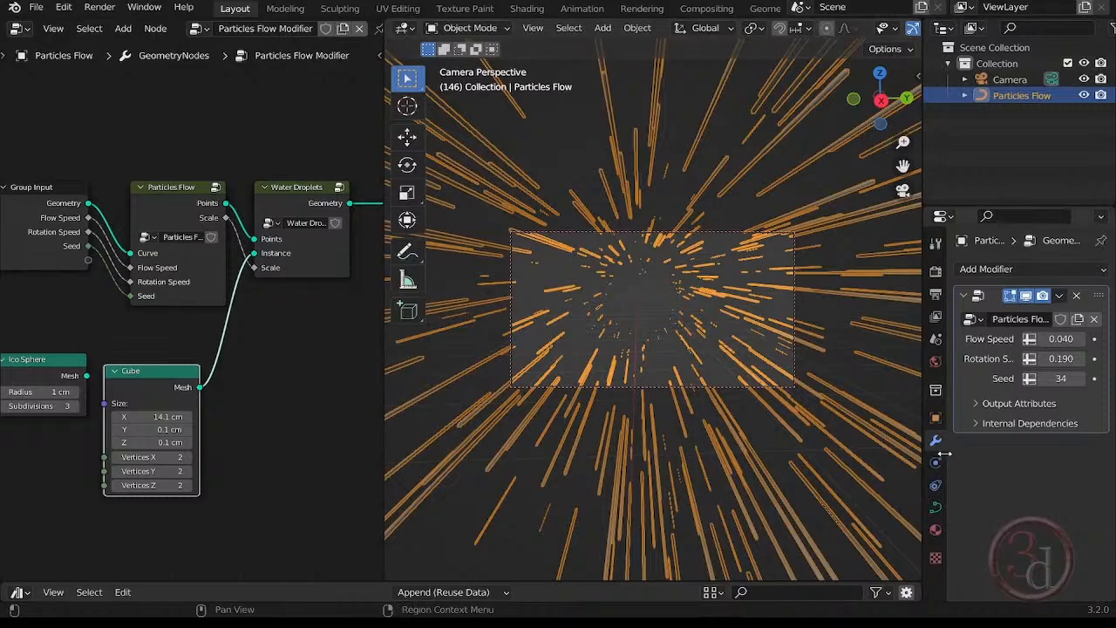
left_click(935, 529)
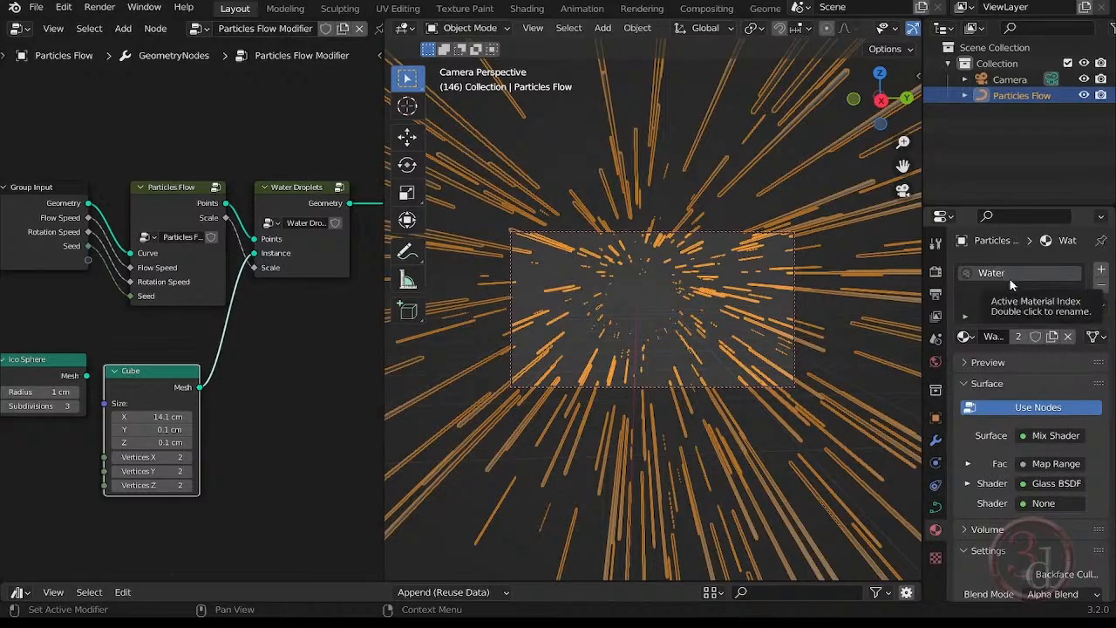
left_click(1067, 335)
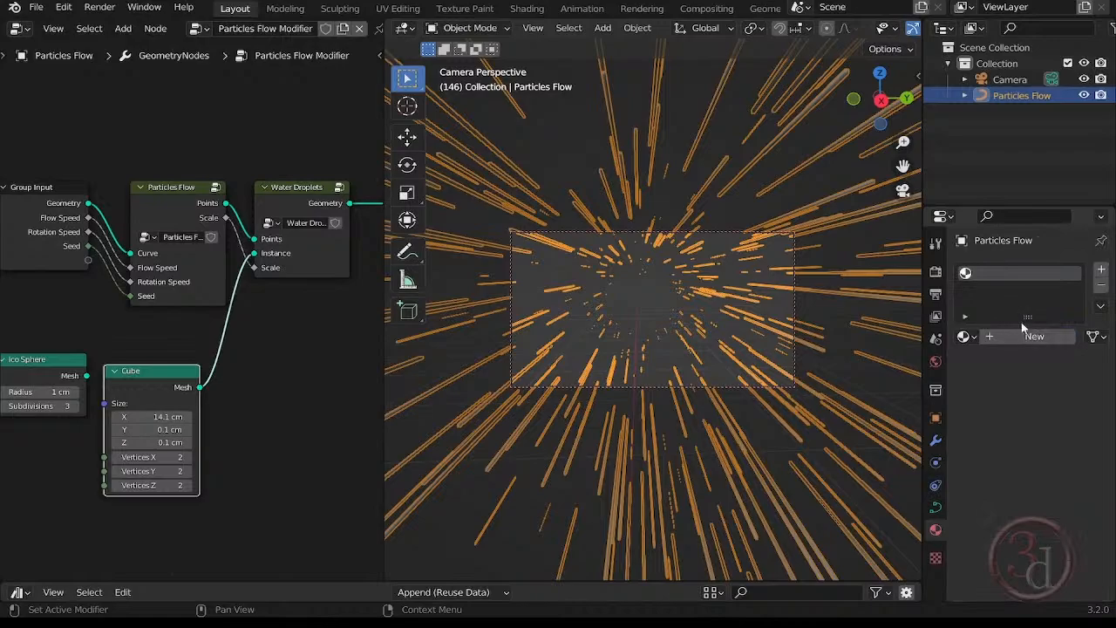
left_click(1030, 336)
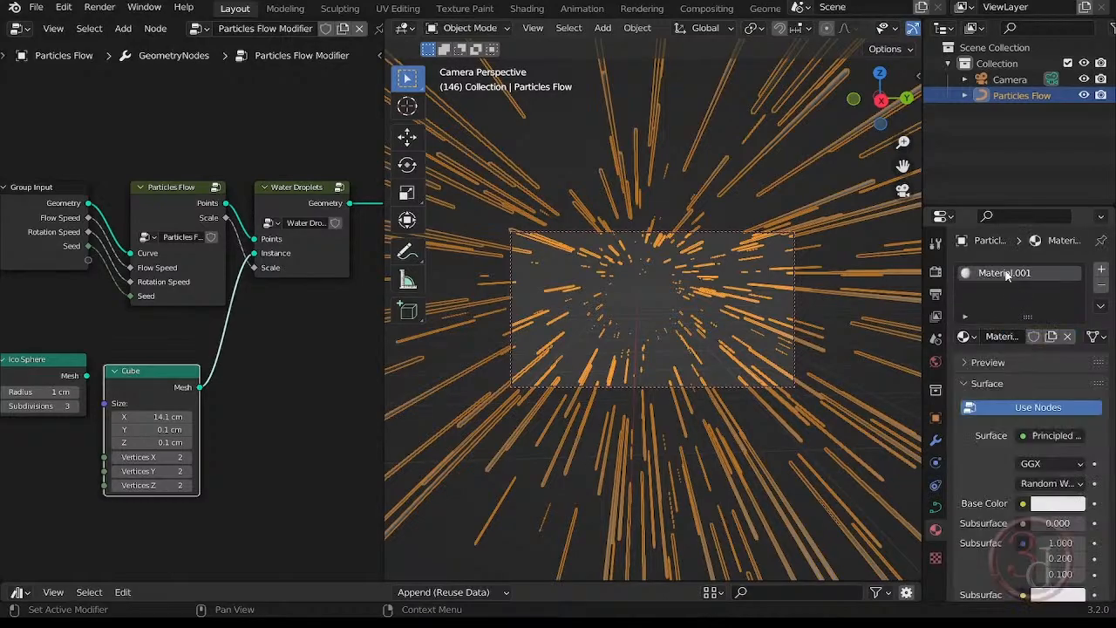
Rename the new material to "black" and darken its Base Color to black.
double_click(1006, 275)
type("black")
key("Return")
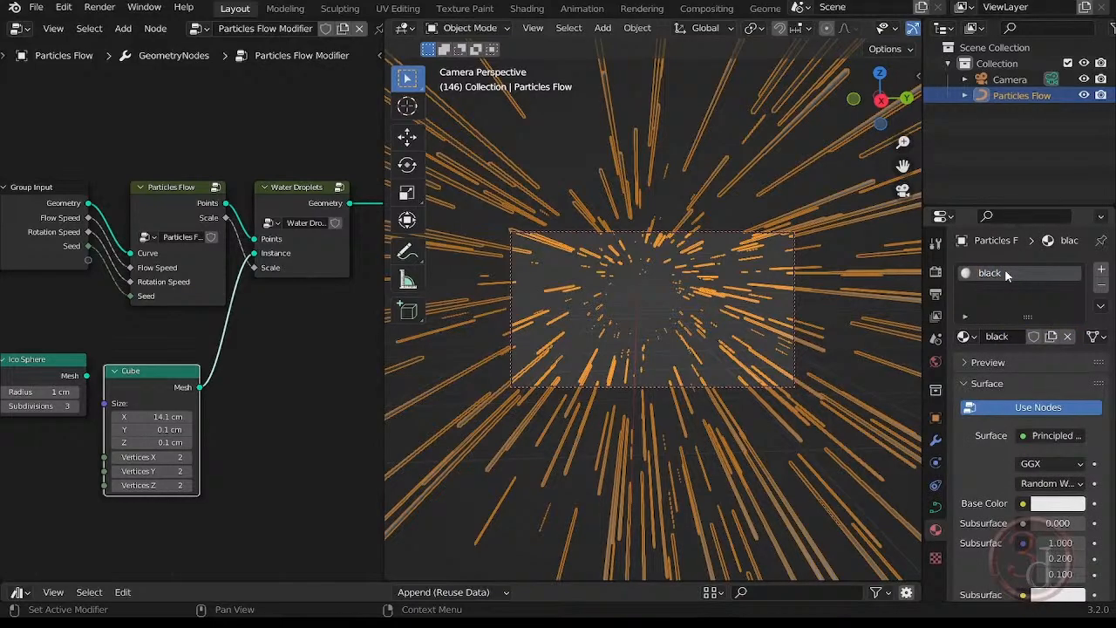
left_click(1068, 505)
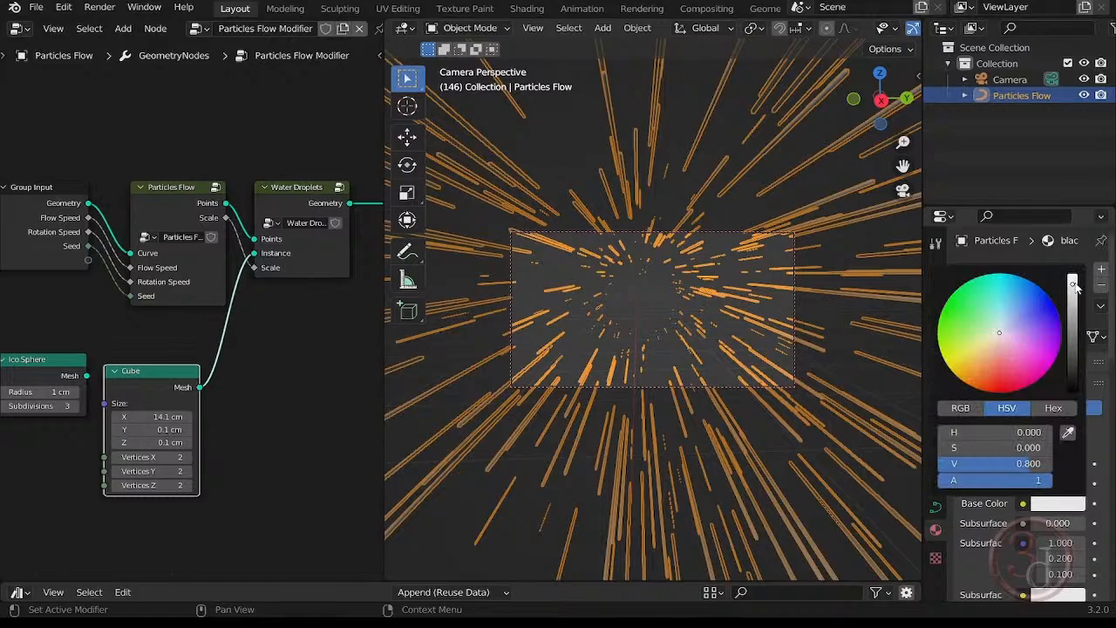
left_click_drag(1075, 288, 1072, 391)
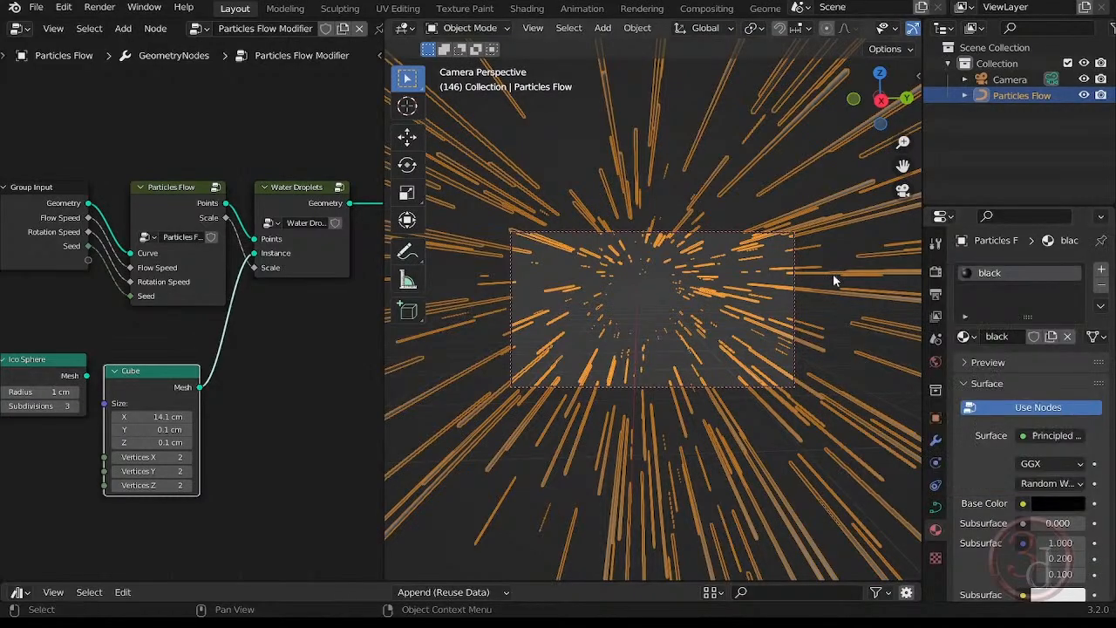
Deselect the Particles Flow object and display the viewport in Material Preview shading.
left_click(847, 244)
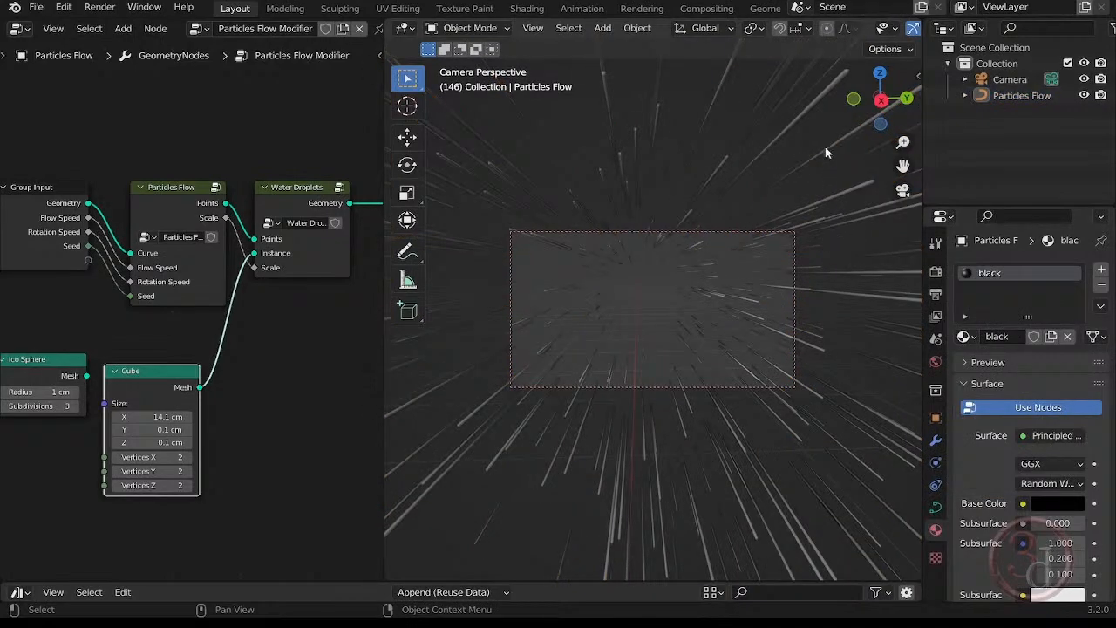
key("z")
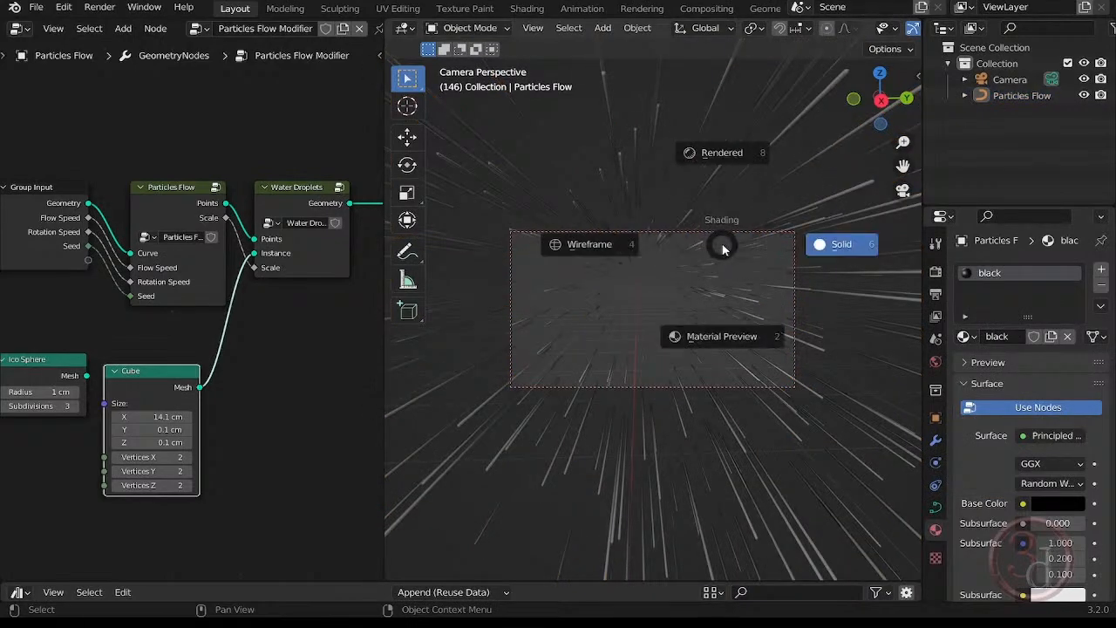
left_click(736, 339)
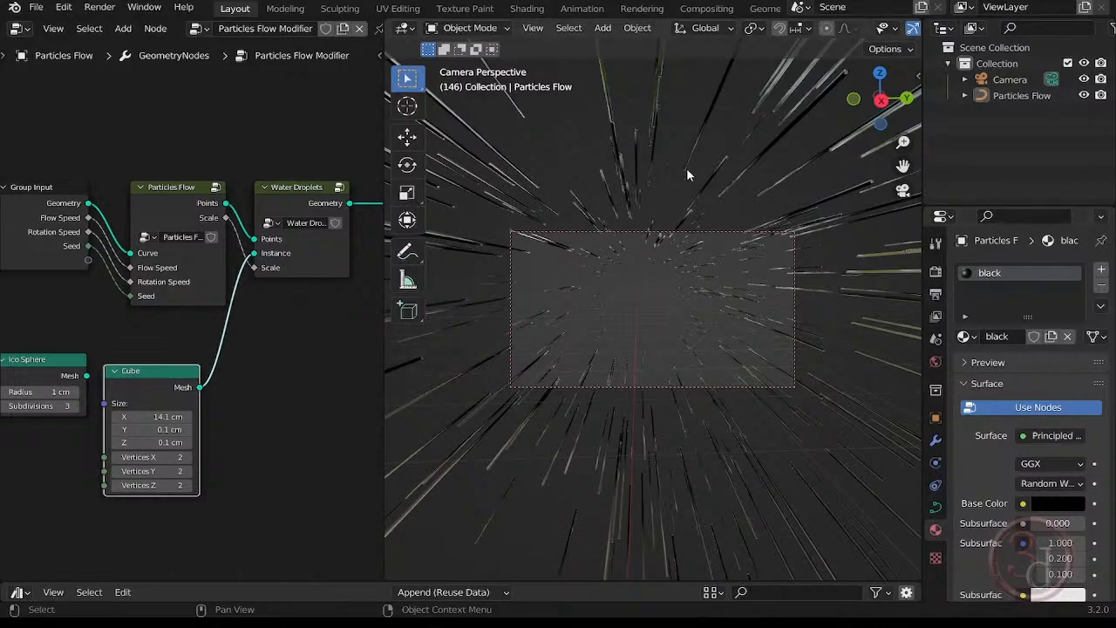
Try a magenta Base Color on the "black" material and darken it back to black.
left_click(1061, 503)
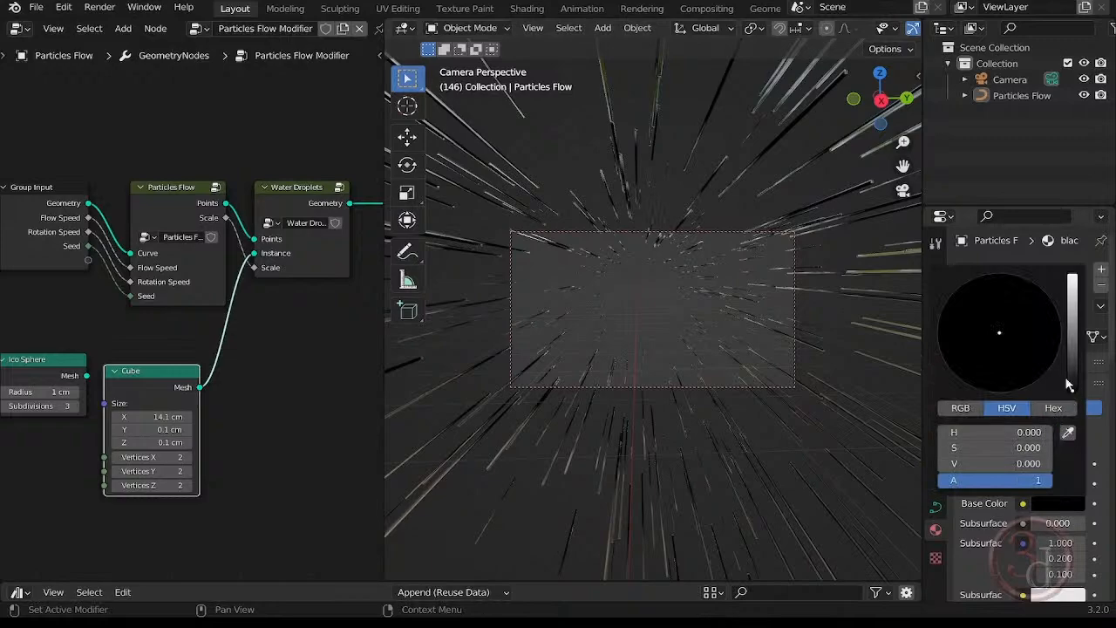
left_click_drag(1074, 365, 1051, 365)
left_click(1043, 356)
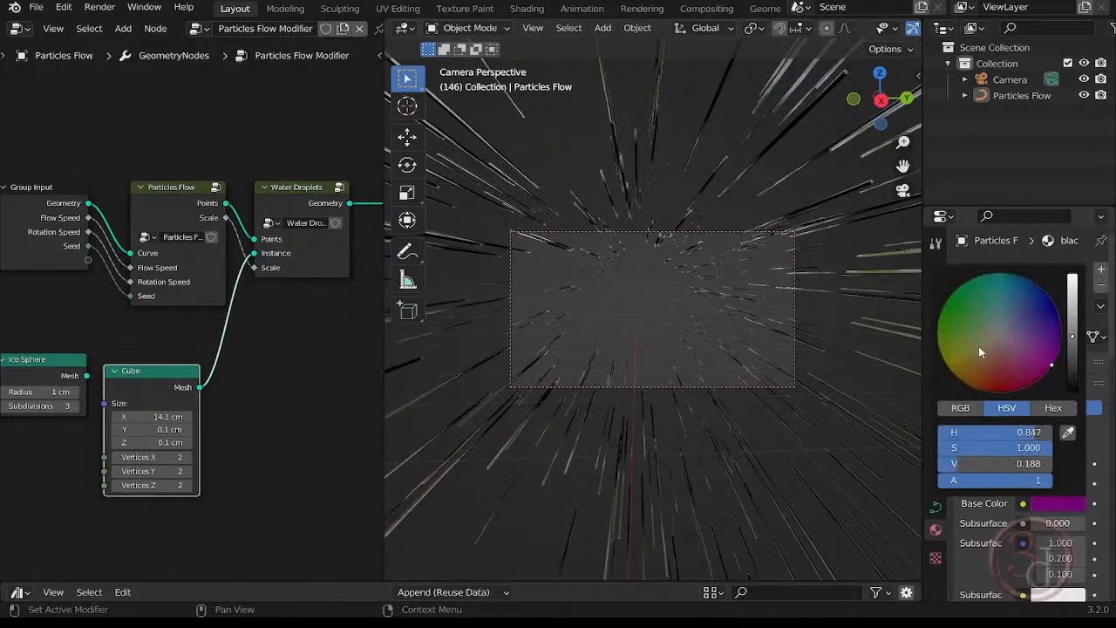
left_click_drag(1072, 338, 1072, 304)
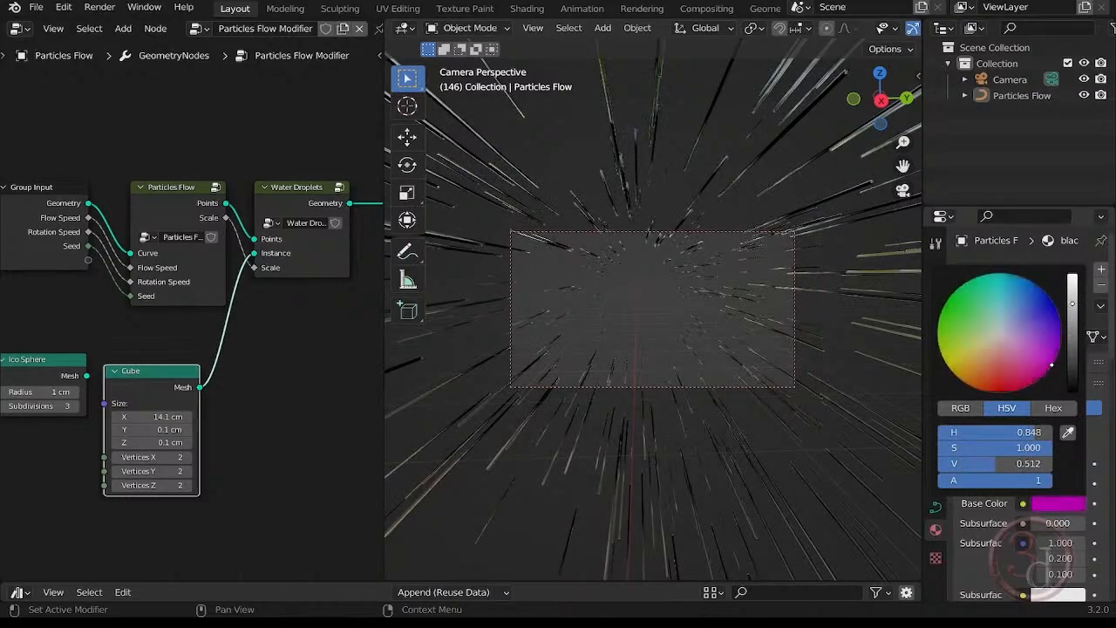
left_click(686, 289)
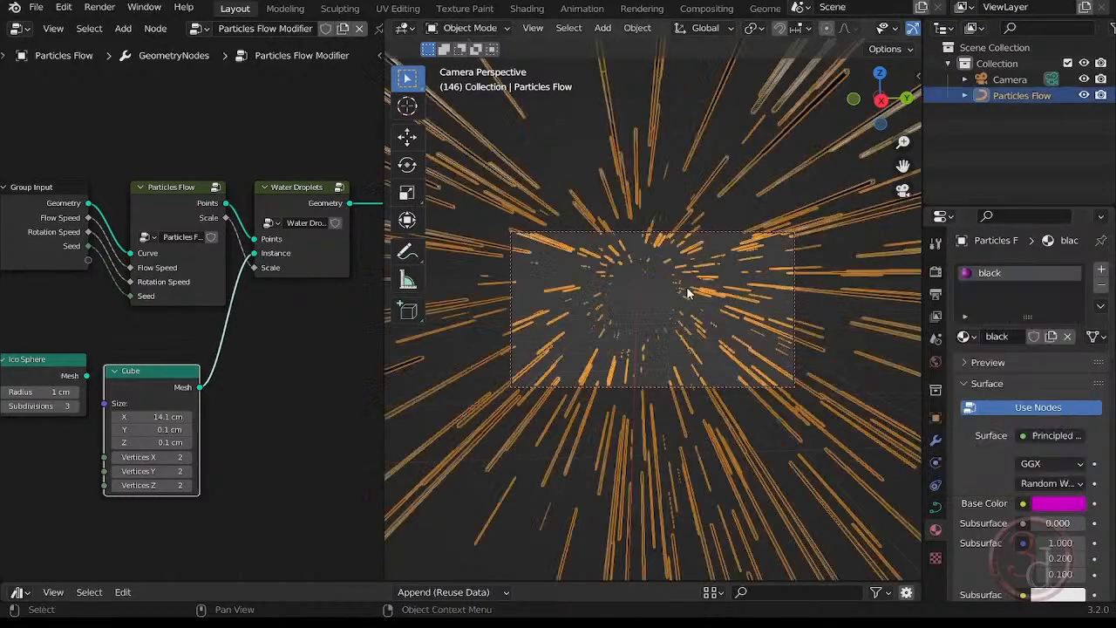
left_click(729, 138)
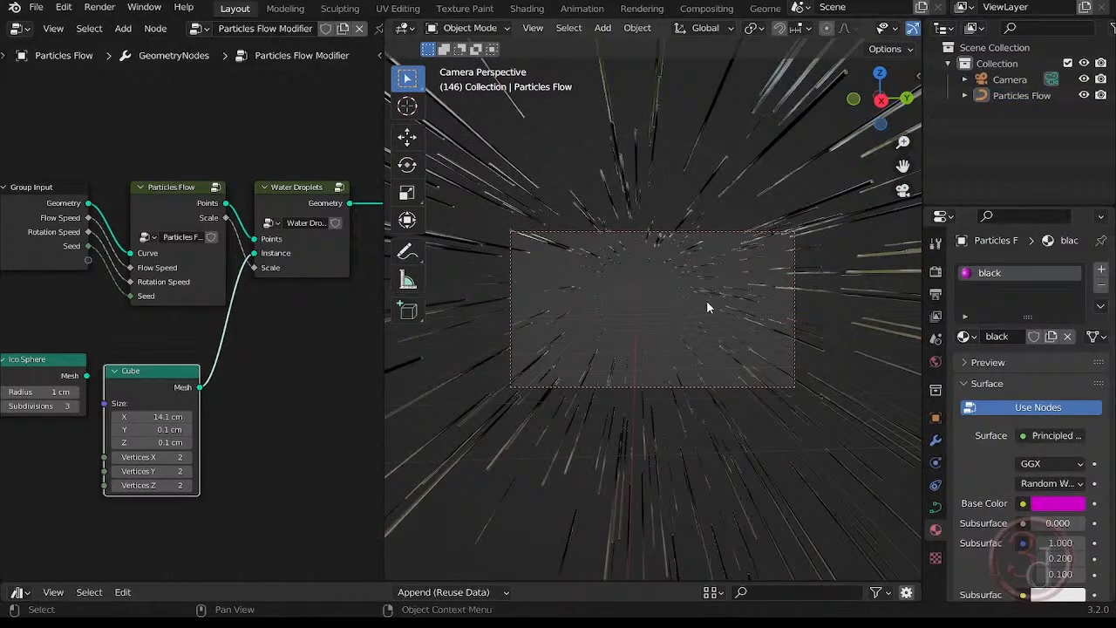
left_click(1057, 505)
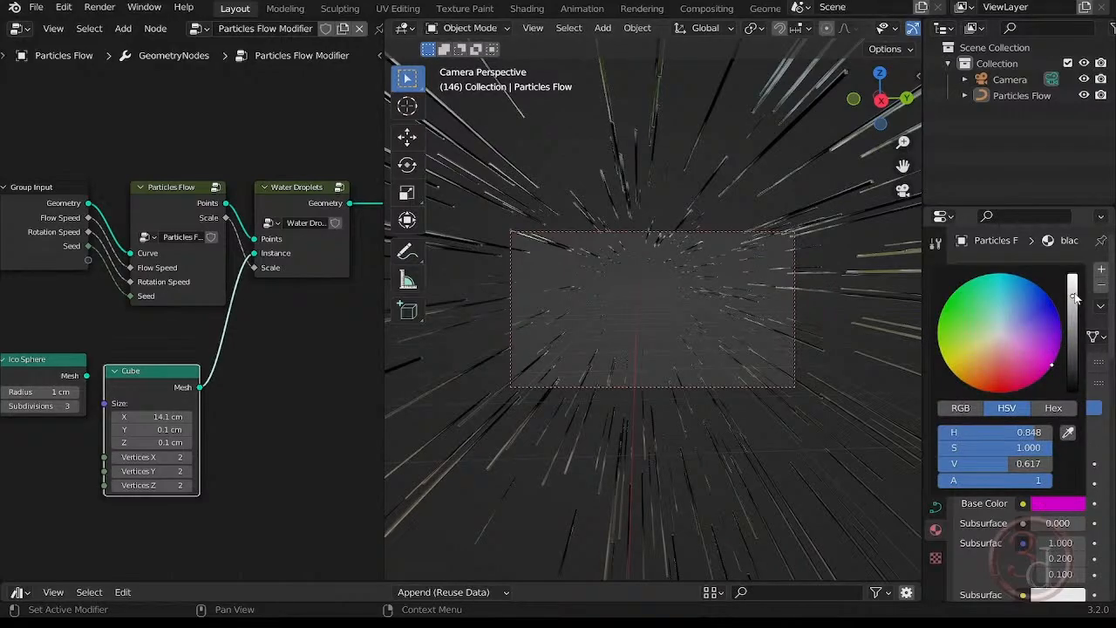
left_click_drag(1072, 296, 1072, 394)
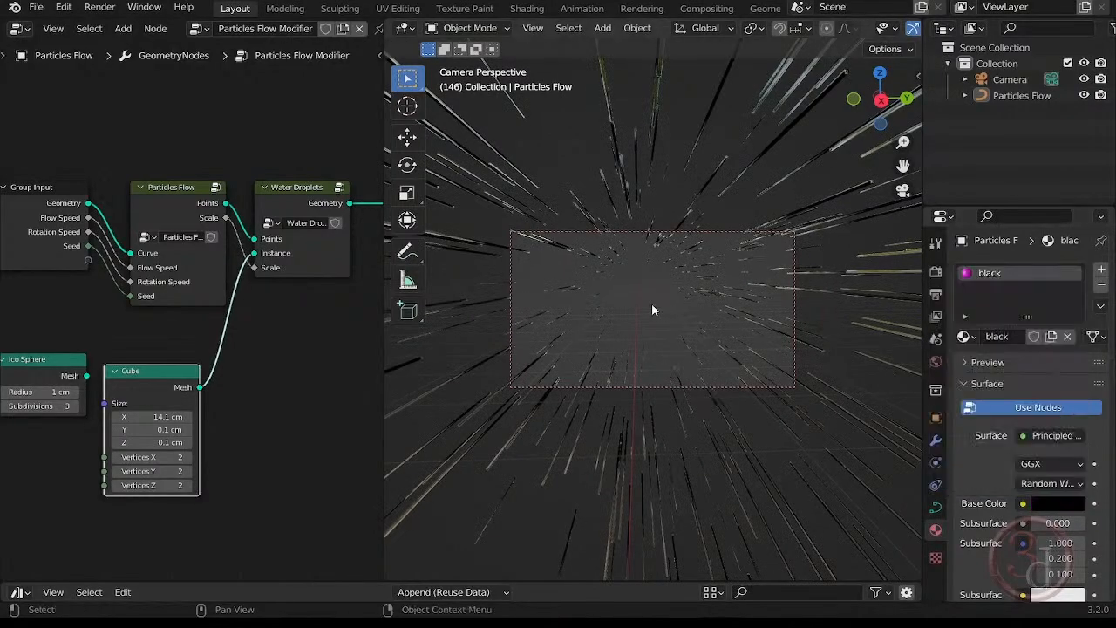
Select the Particles Flow object and add a Set Material node between the Water Droplets and Group Output nodes, below their link.
key("a")
key("a")
key("a")
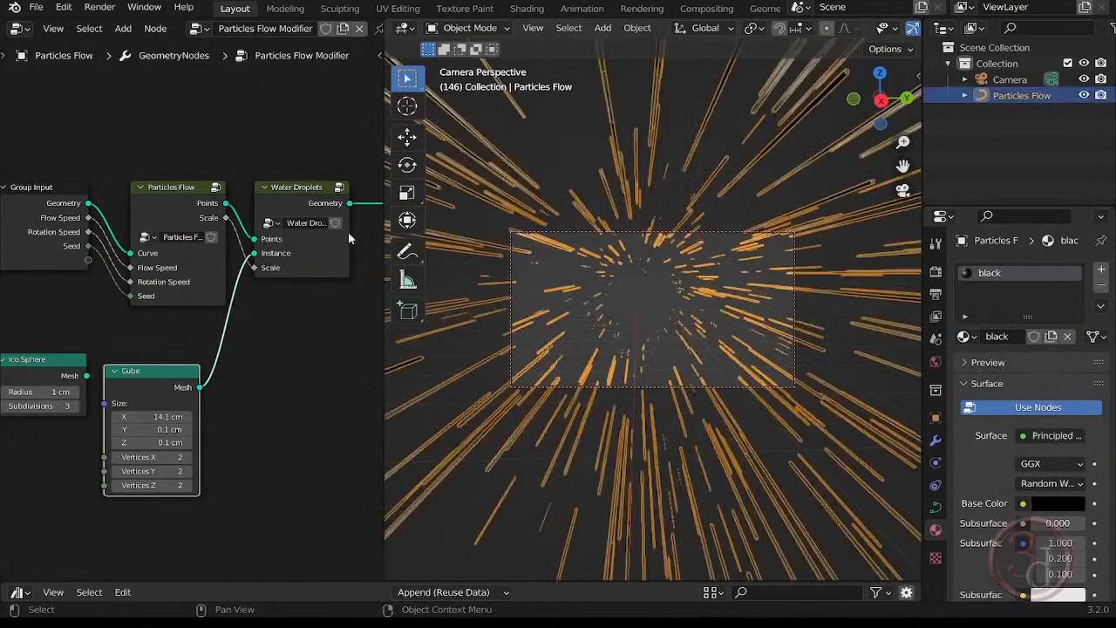
middle_click_drag(310, 351, 165, 341)
left_click_drag(301, 177, 408, 188)
key("shift+a")
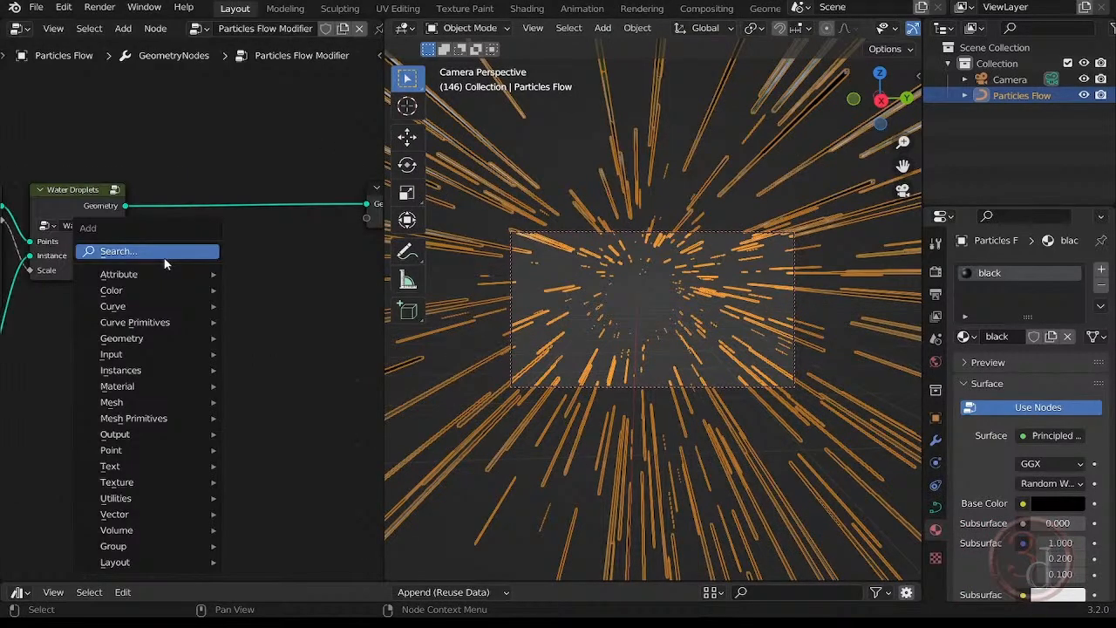
key("Escape")
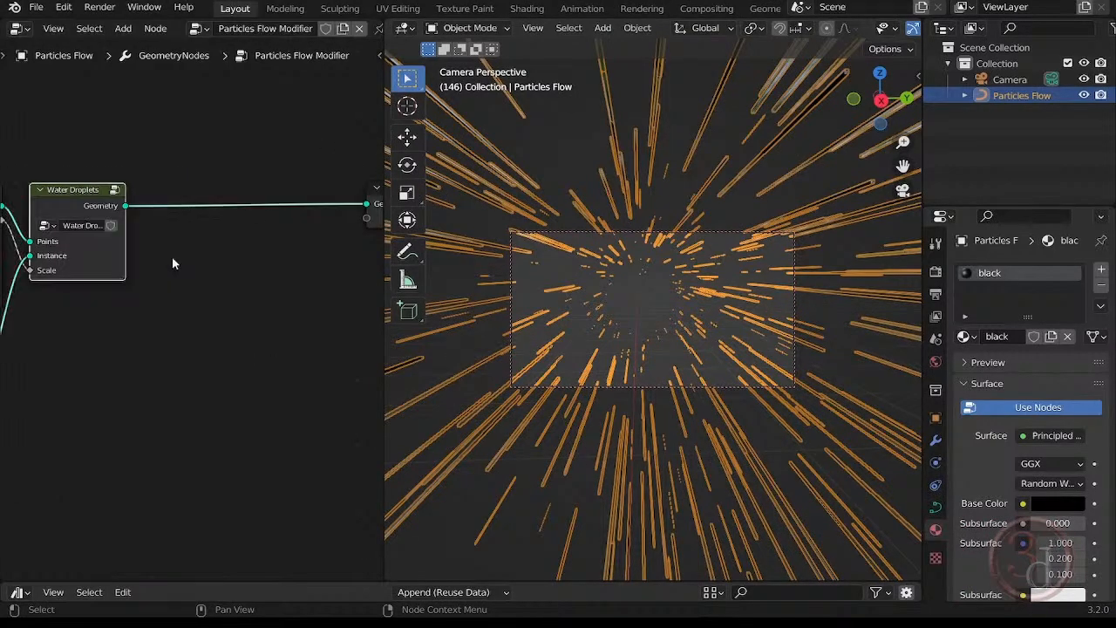
key("shift+a")
type("s")
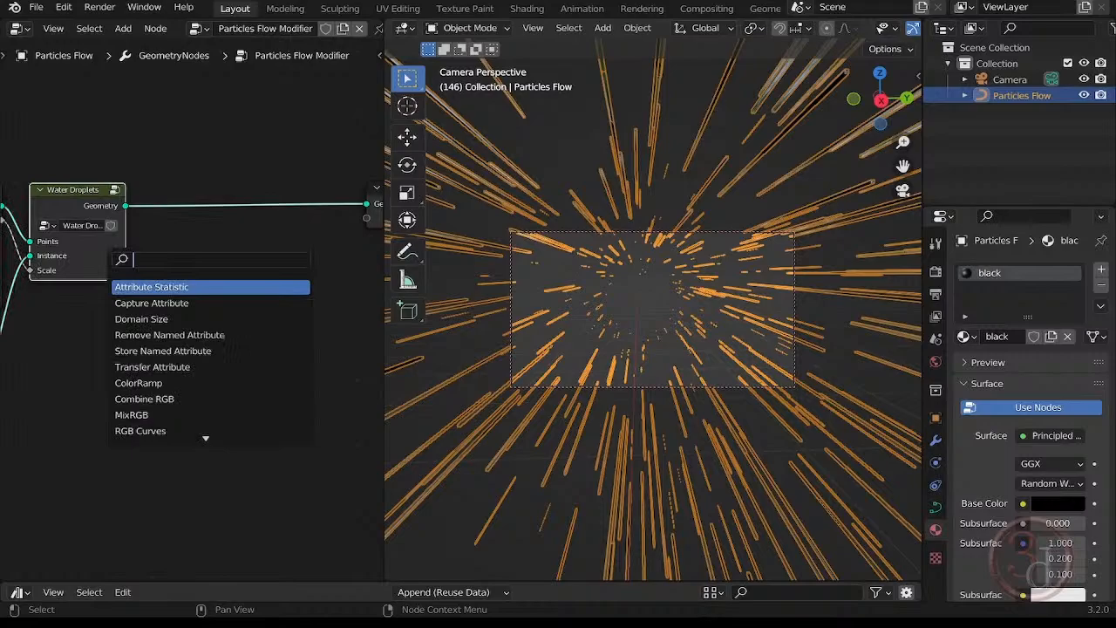
type("set")
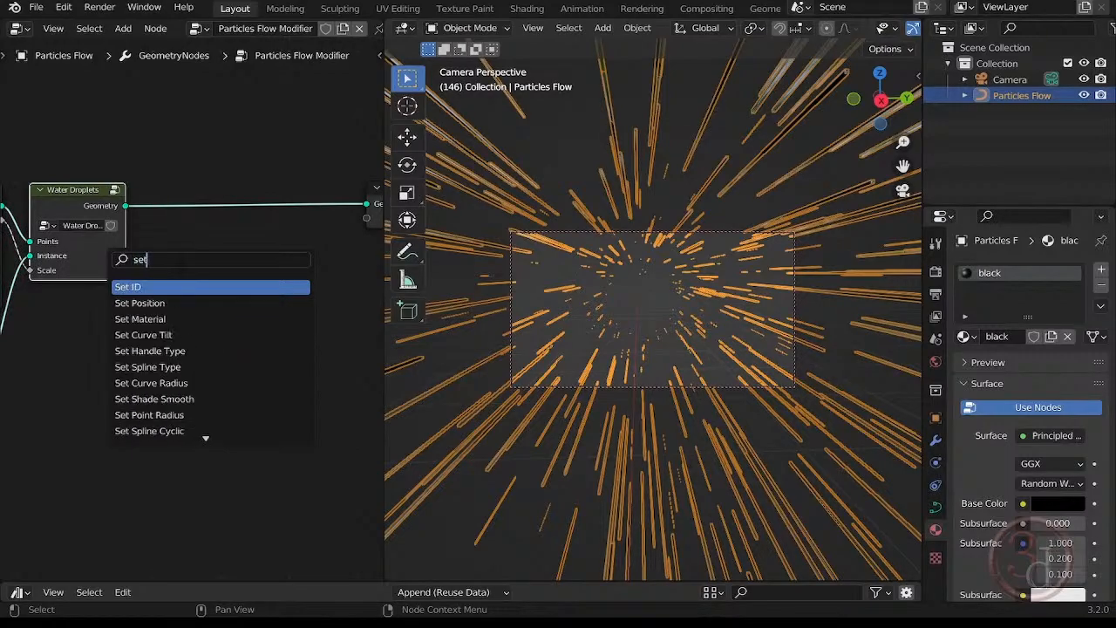
type("m")
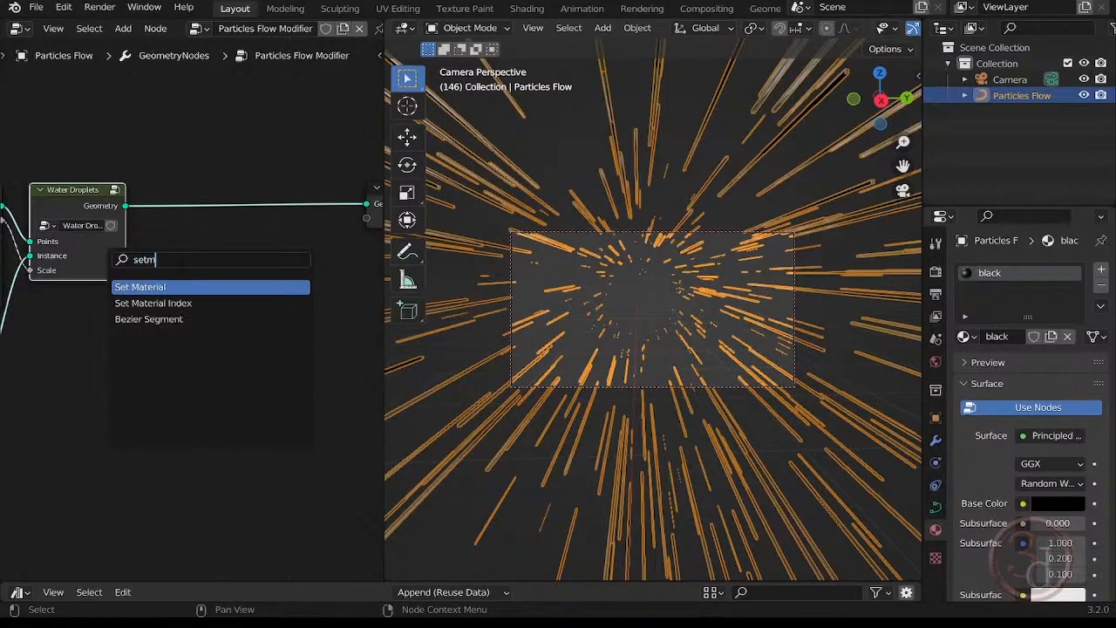
key("Return")
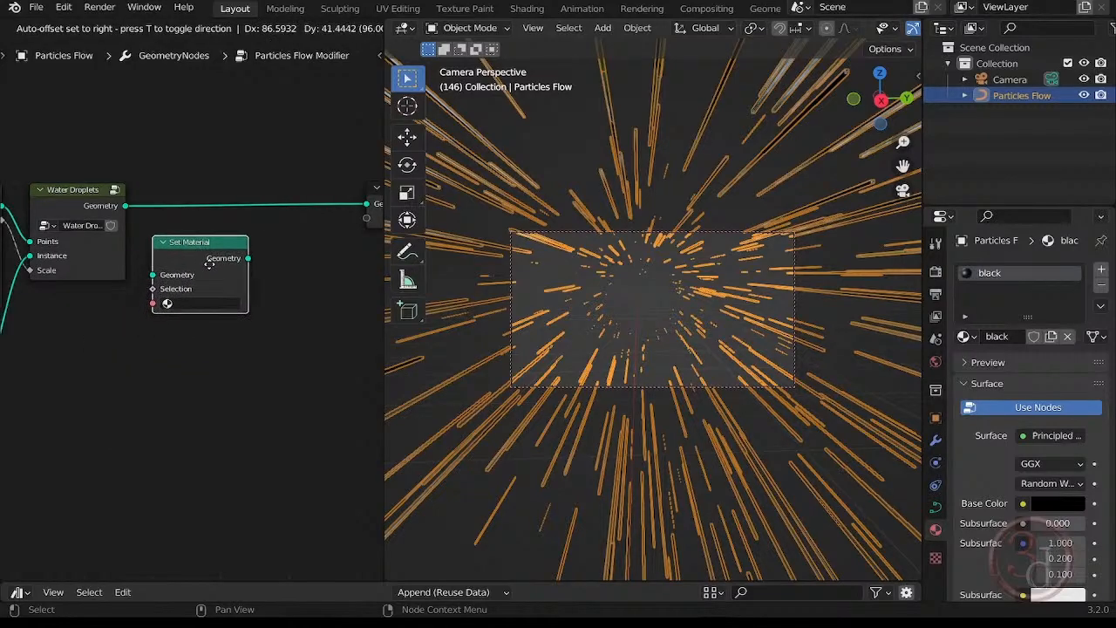
left_click(212, 260)
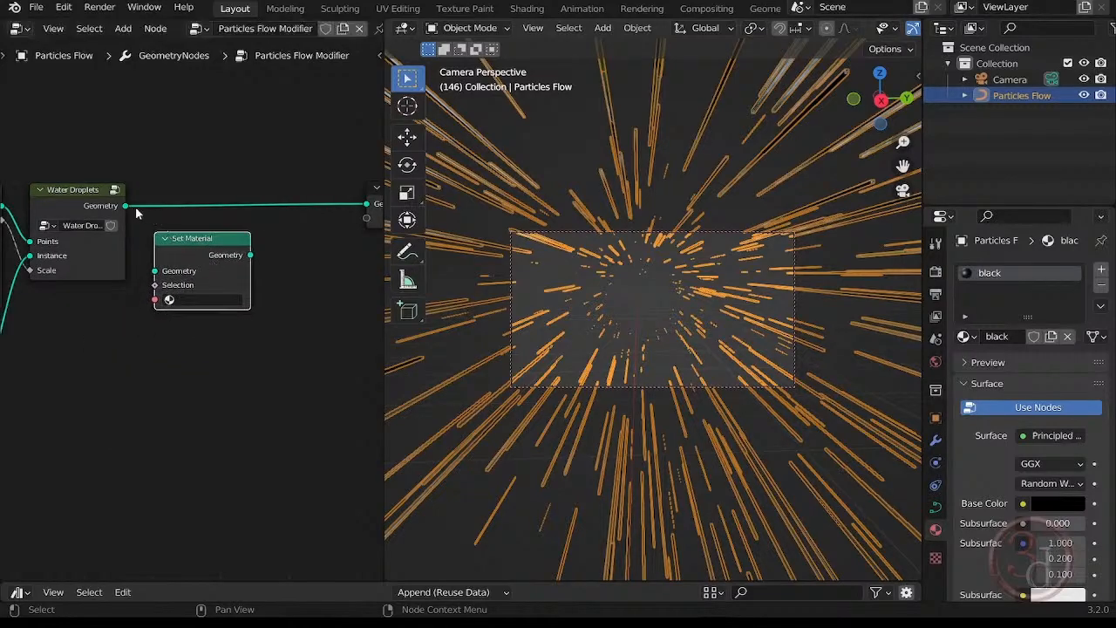
Route the Water Droplets geometry through the Set Material node into the Group Output, removing the direct link.
middle_click_drag(240, 229, 191, 241)
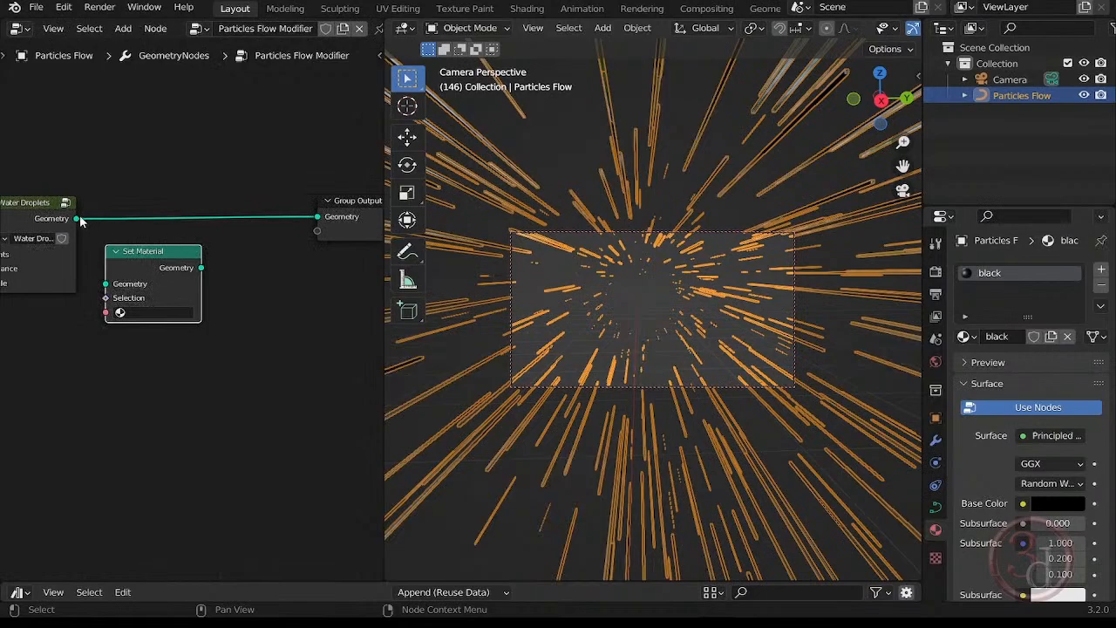
left_click_drag(77, 219, 105, 284)
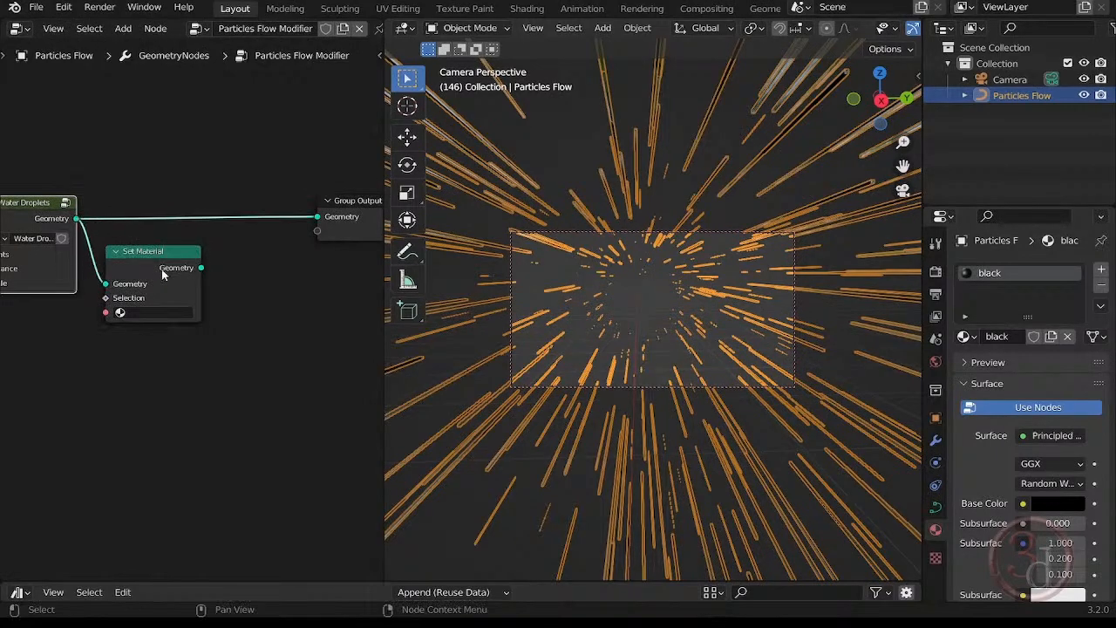
left_click_drag(146, 251, 167, 246)
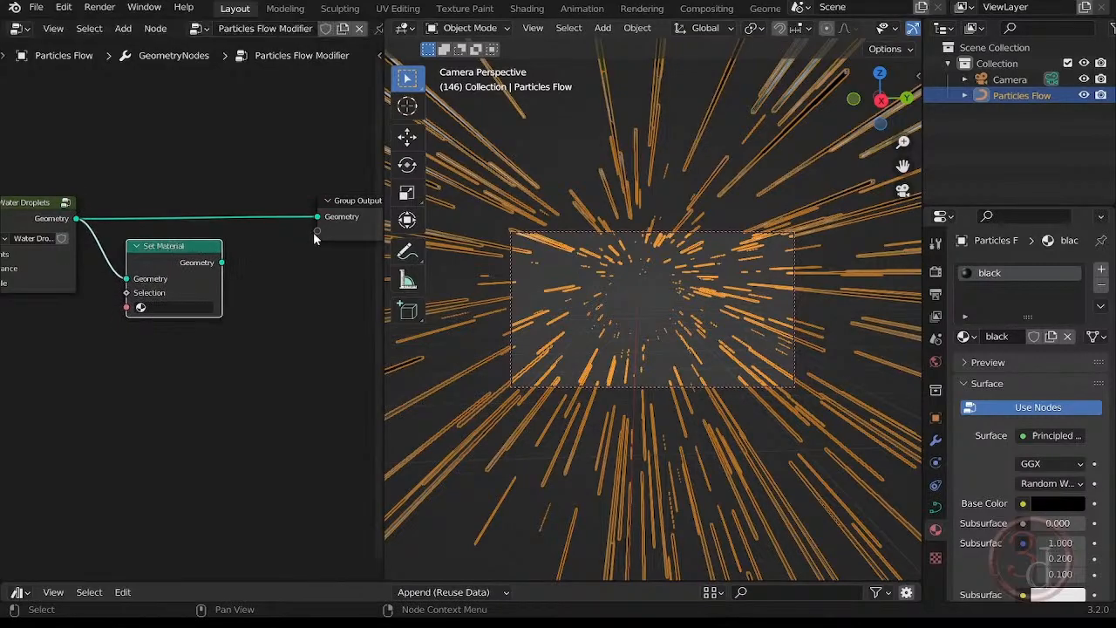
left_click_drag(318, 220, 281, 217)
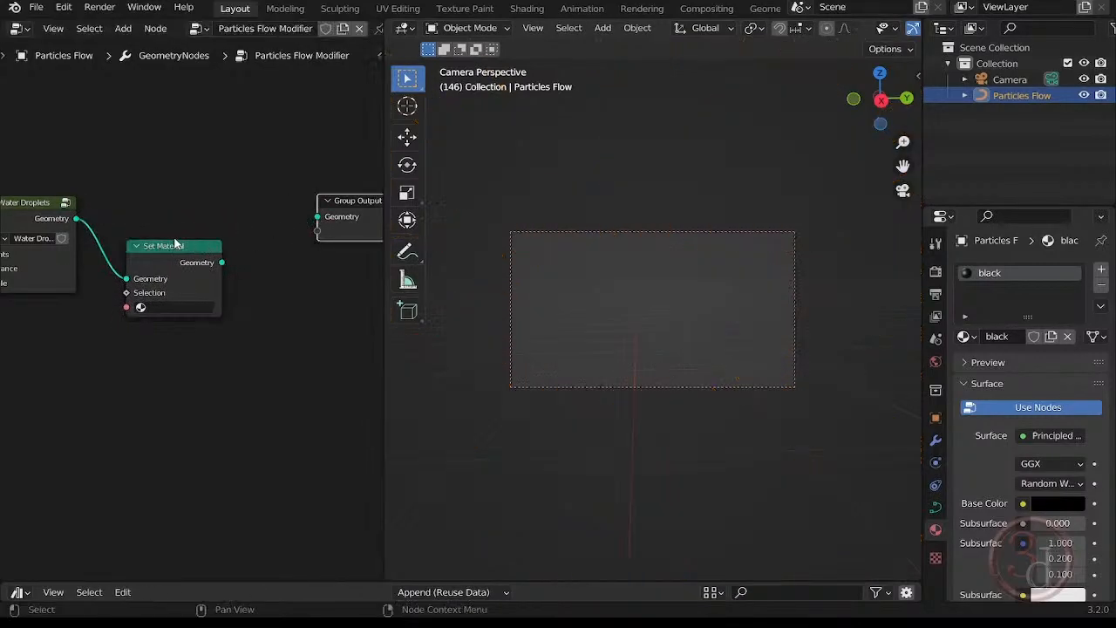
left_click_drag(168, 248, 317, 216)
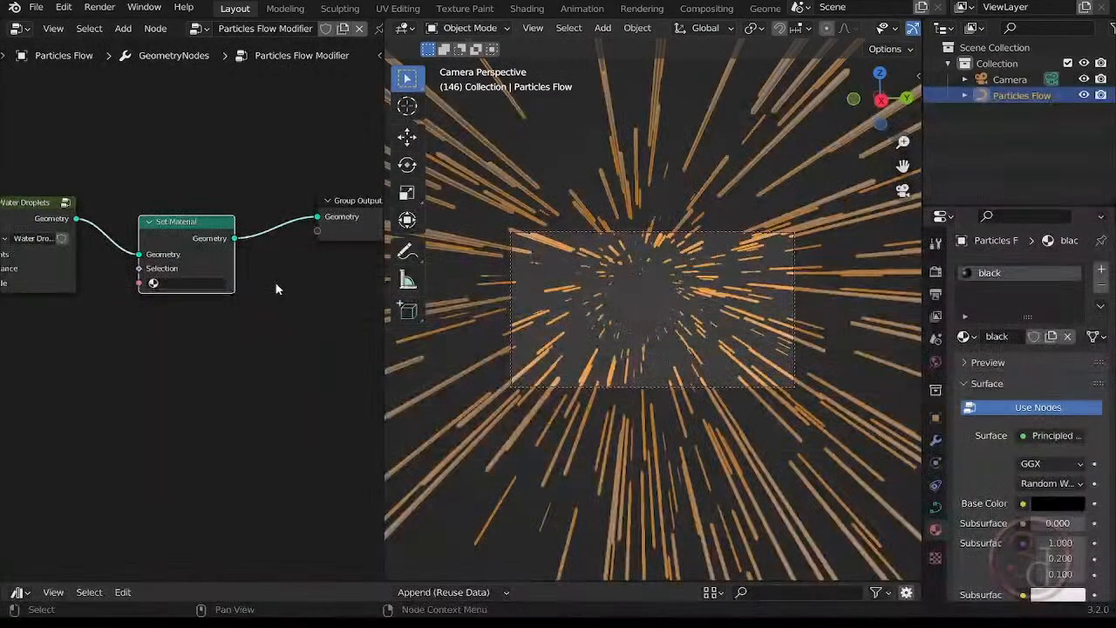
left_click(268, 305)
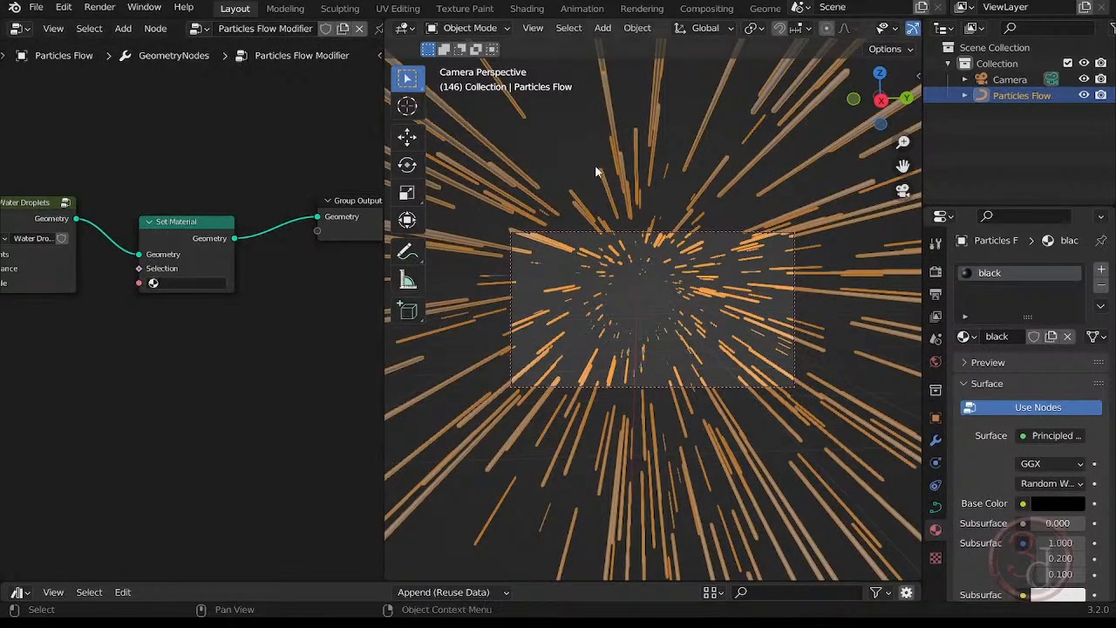
Assign the "black" material in the Set Material node and deselect the Particles Flow object.
left_click(667, 204)
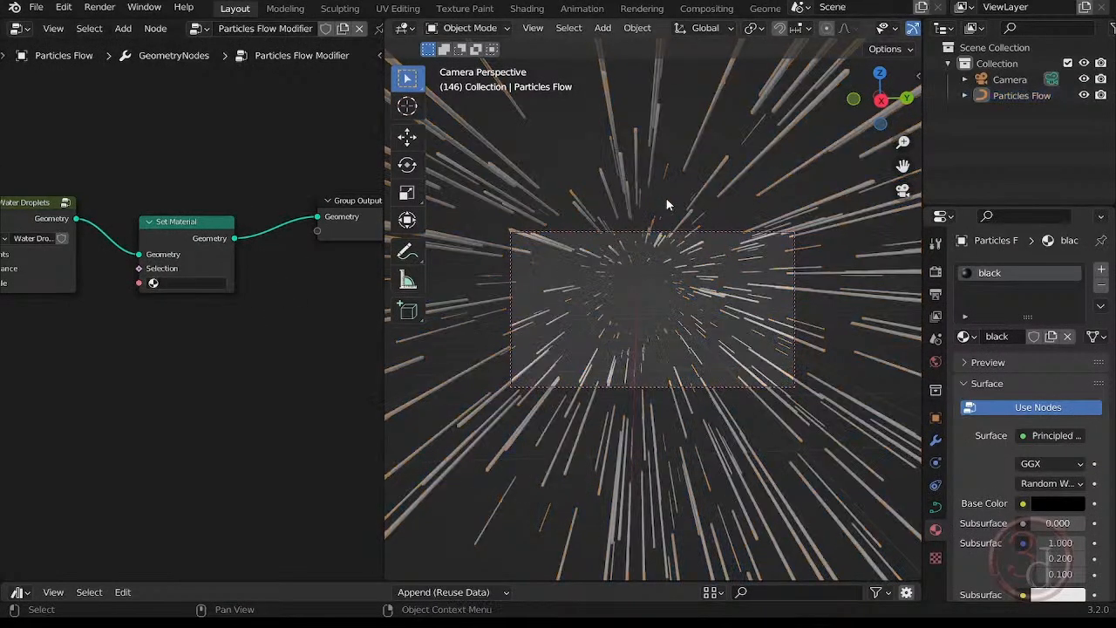
left_click(745, 450)
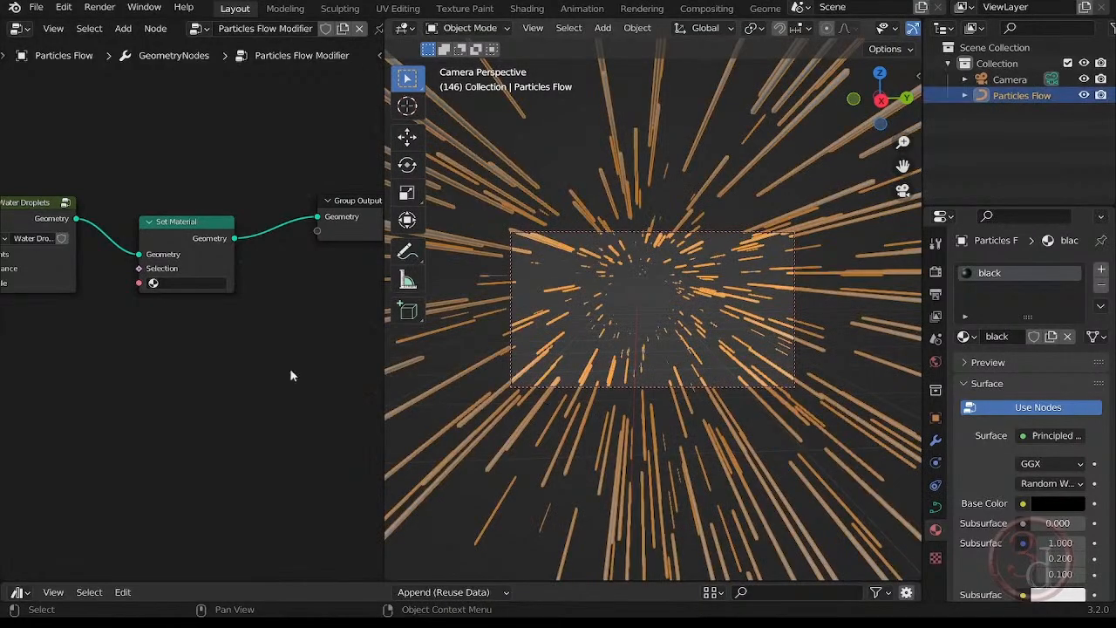
left_click(168, 283)
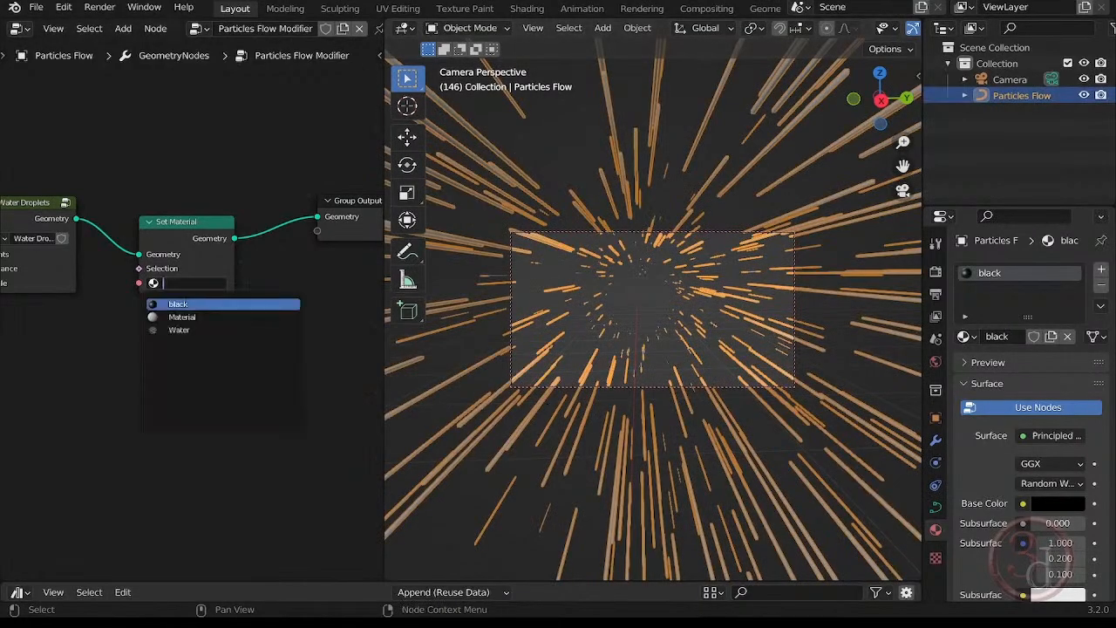
left_click(182, 304)
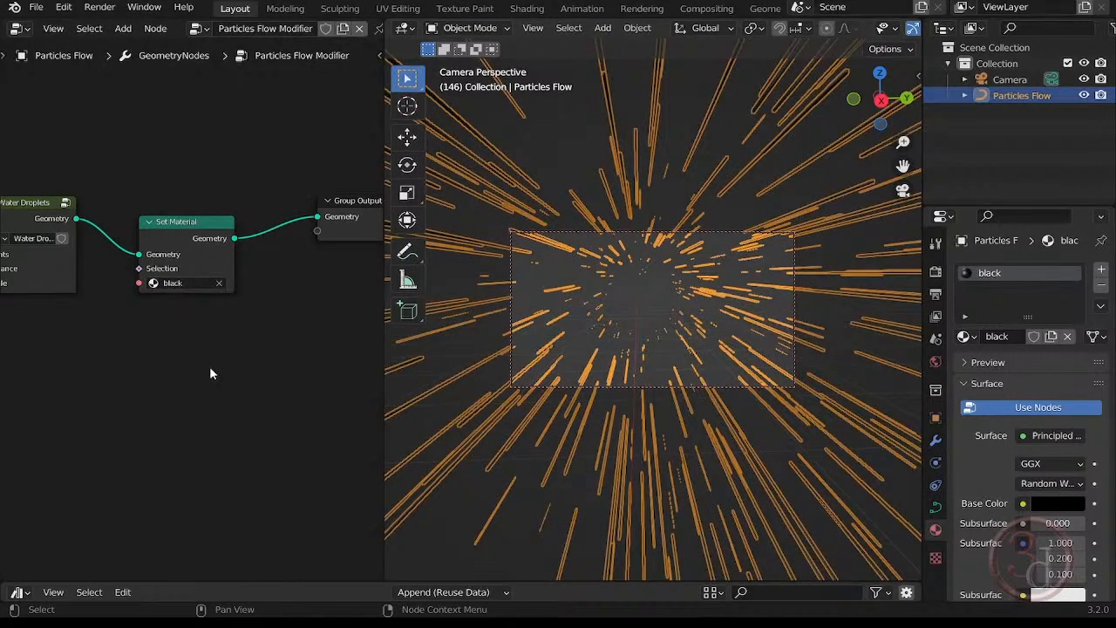
left_click(628, 295)
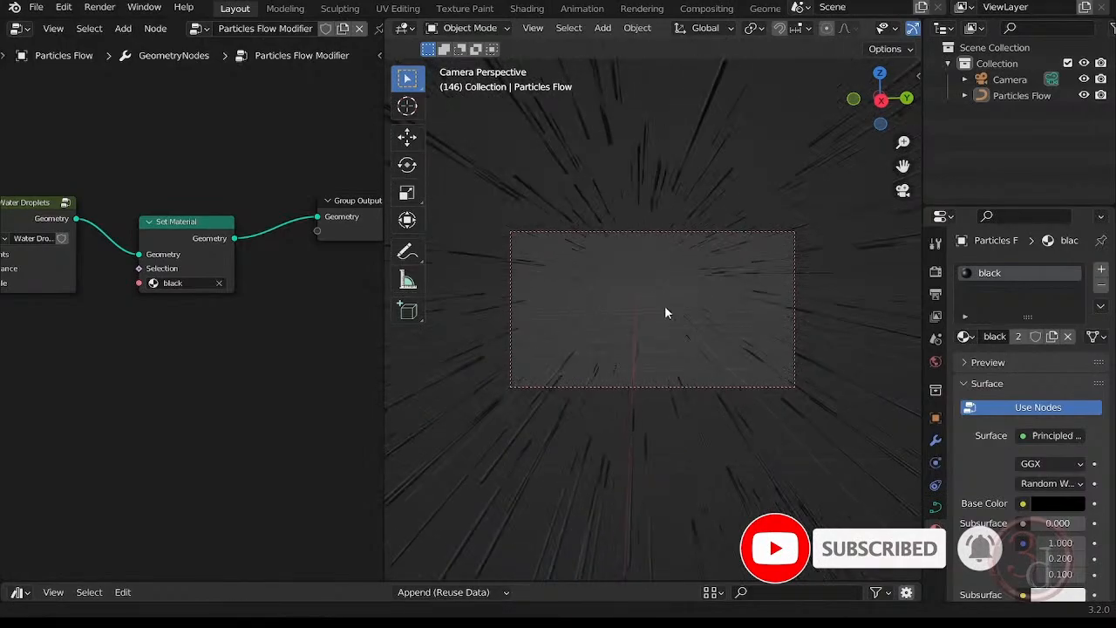
Set the Particles Flow modifier's Flow Speed to 0.130 and deselect the object.
left_click(739, 270)
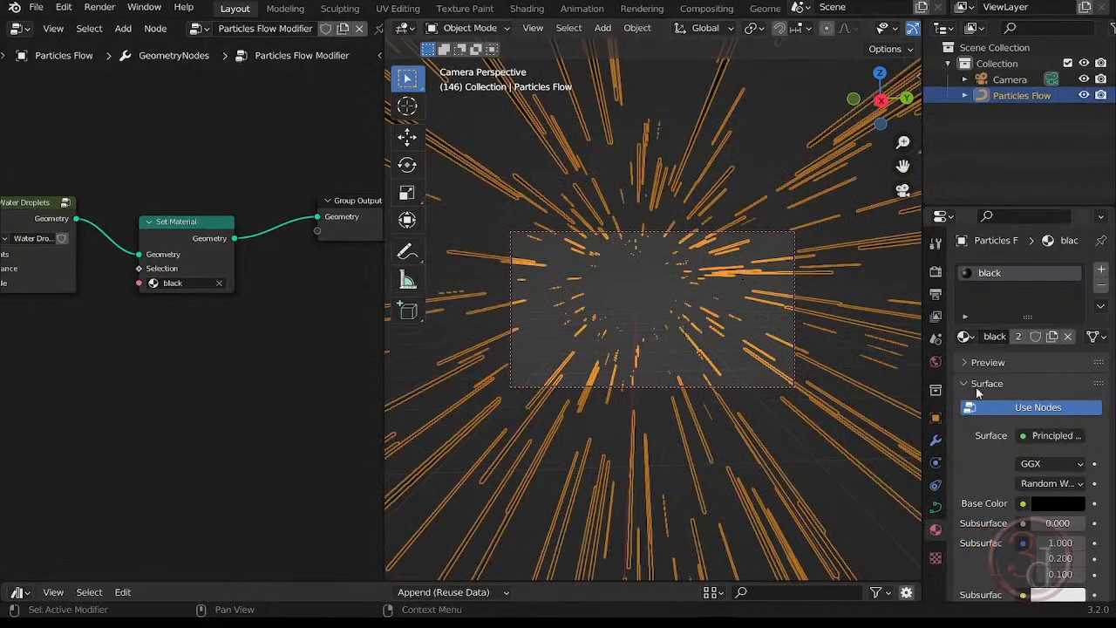
left_click(936, 441)
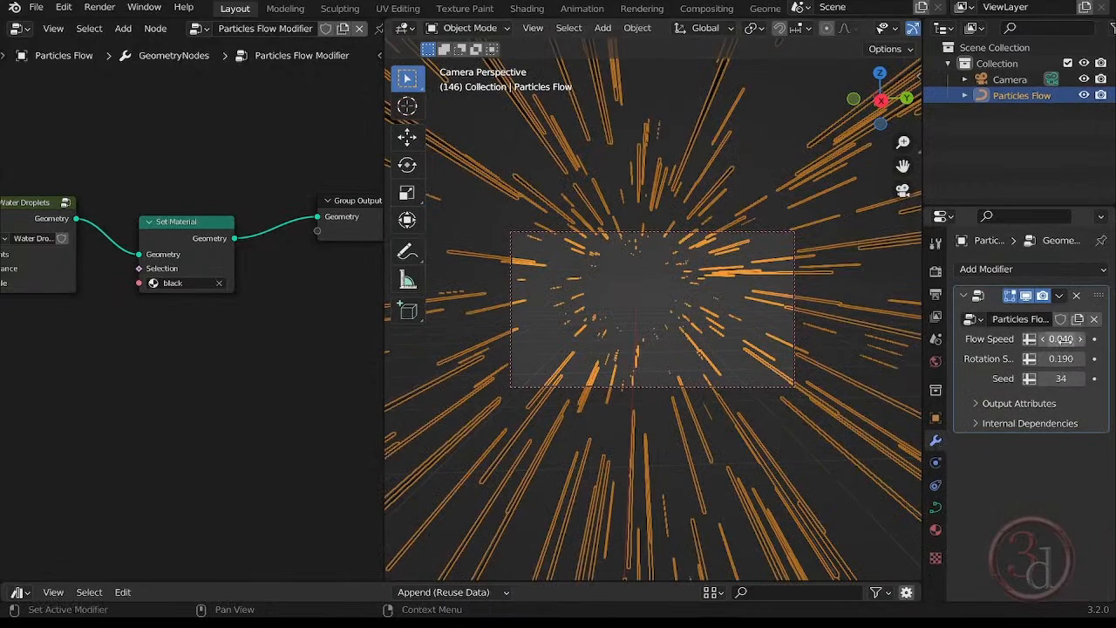
left_click_drag(1061, 338, 1077, 338)
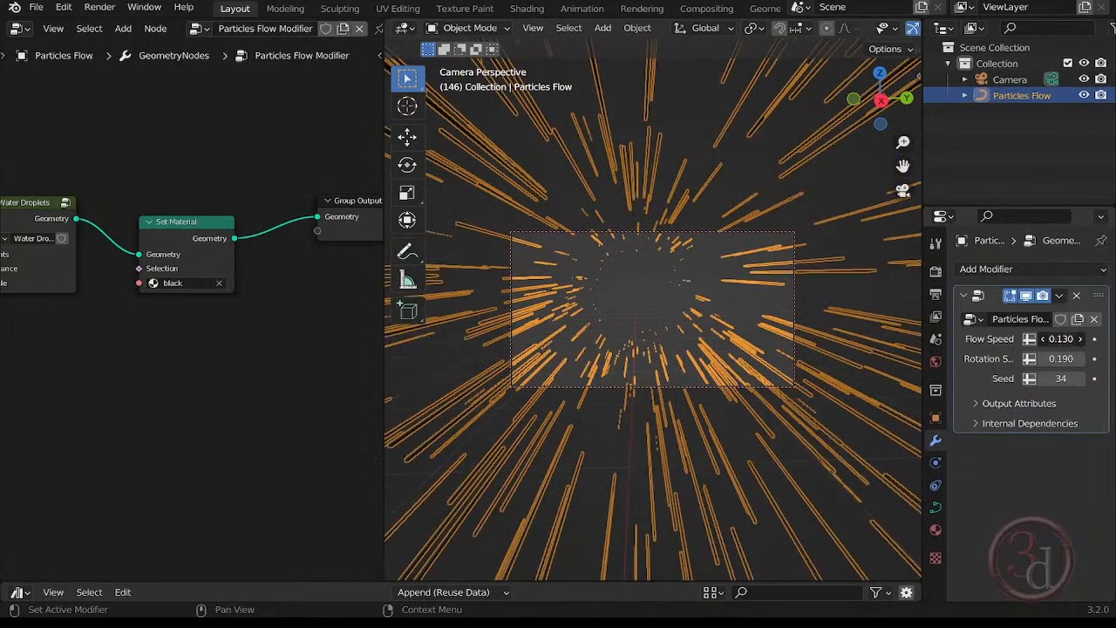
left_click(636, 311)
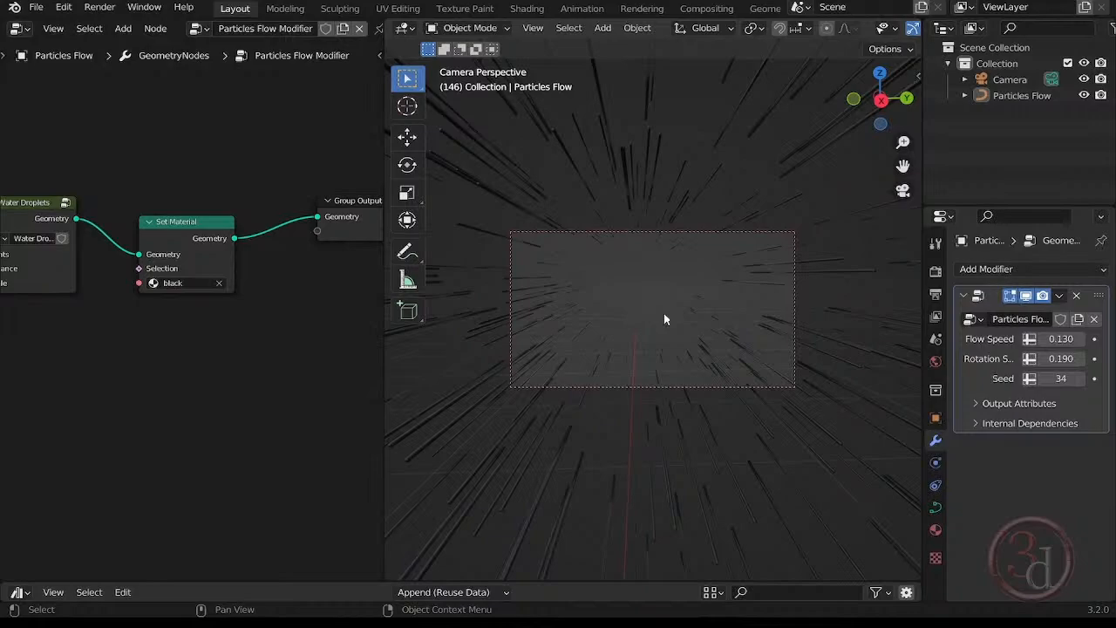
Add a plane mesh to the scene while looking from the top view.
key("grave")
left_click(663, 230)
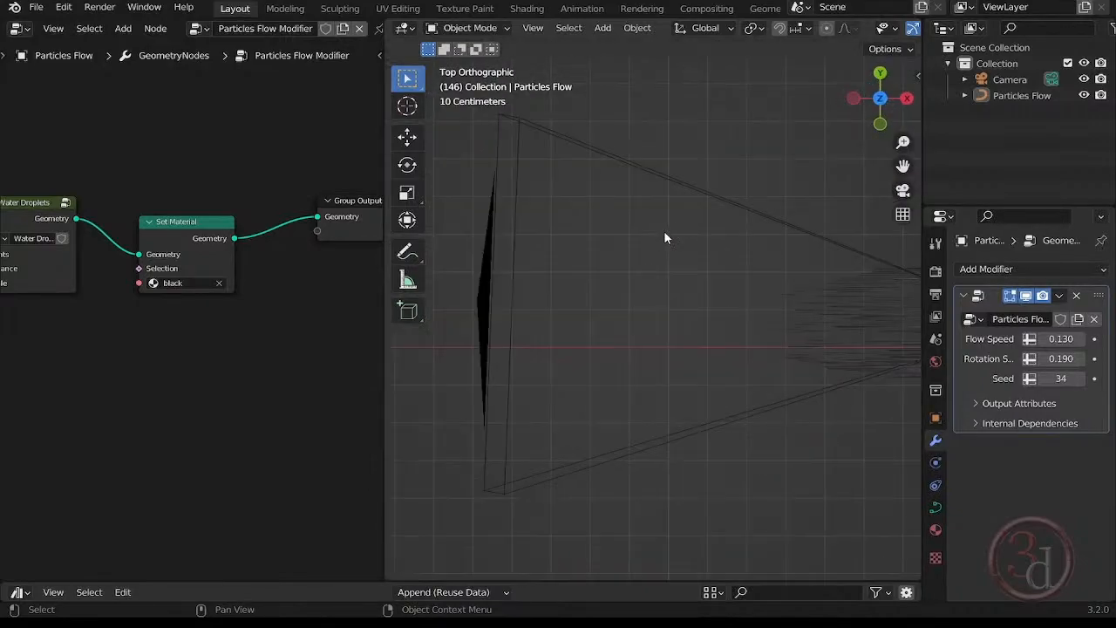
left_click_drag(669, 267, 698, 310)
key("shift+a")
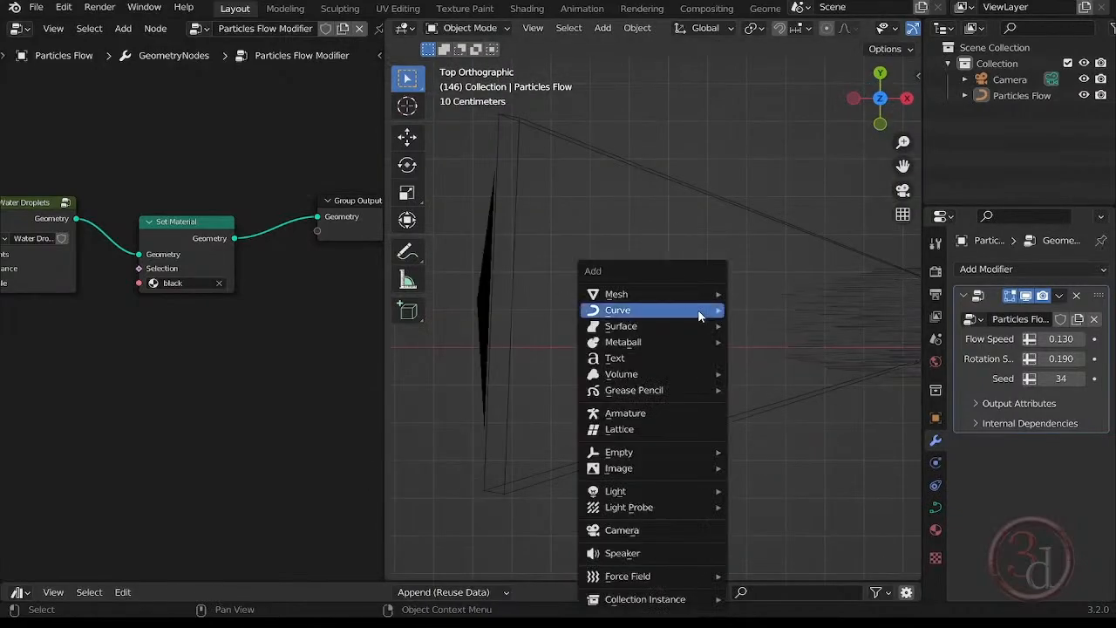
mouse_move(662, 294)
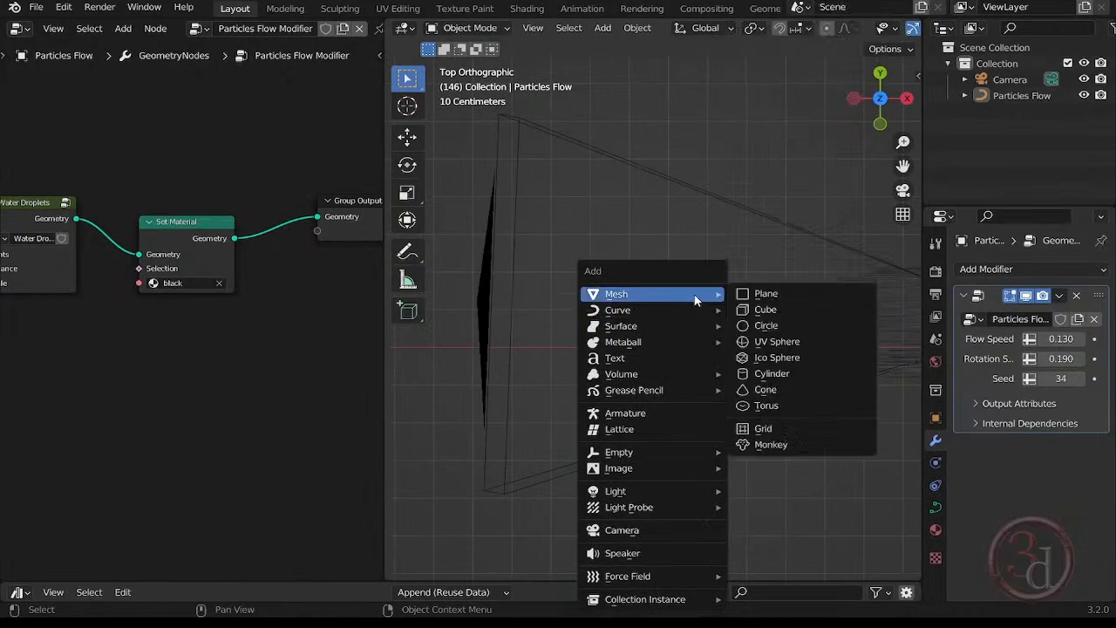
left_click(771, 296)
scroll(574, 341, "down", 7)
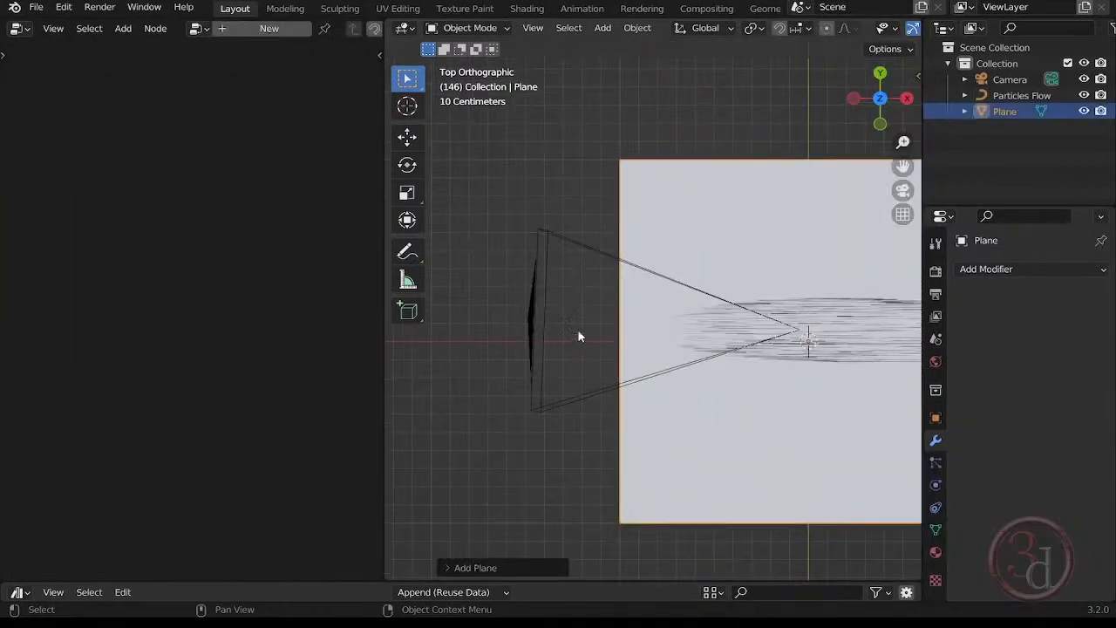
Rotate the plane 90 degrees about the X axis and turn it about the Z axis to face the camera.
middle_click_drag(734, 365, 625, 352, "shift")
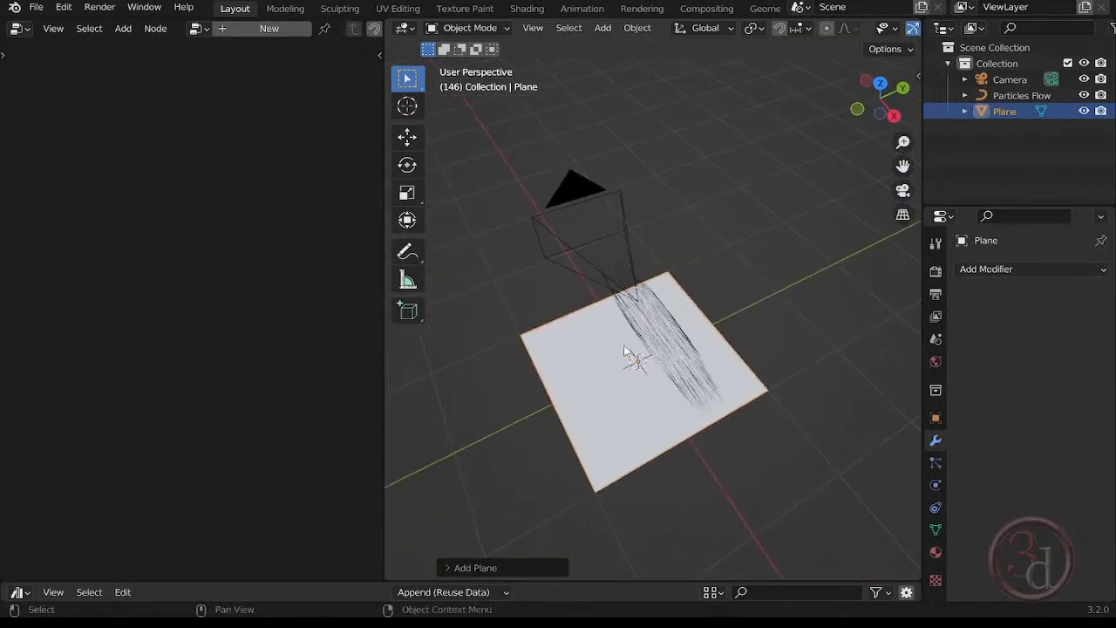
key("r")
key("x")
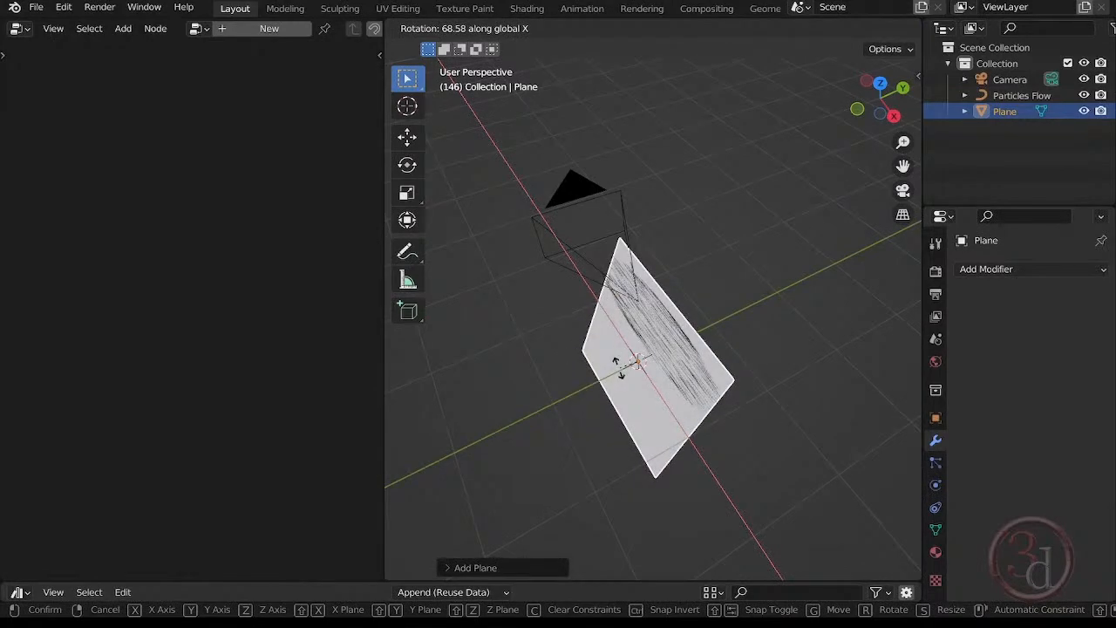
type("90")
key("Return")
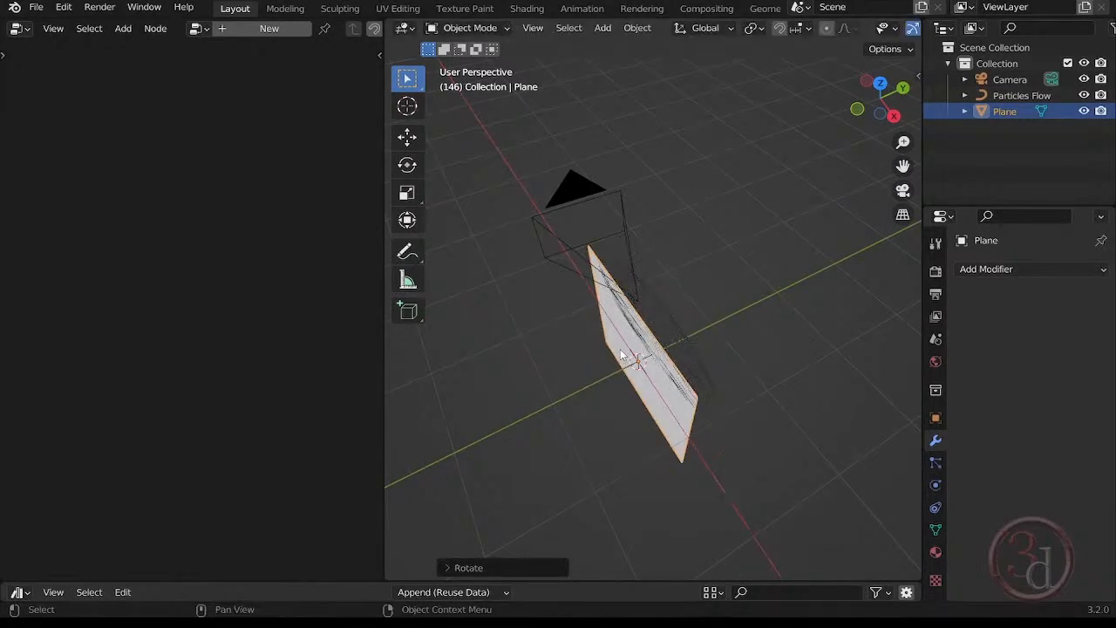
key("r")
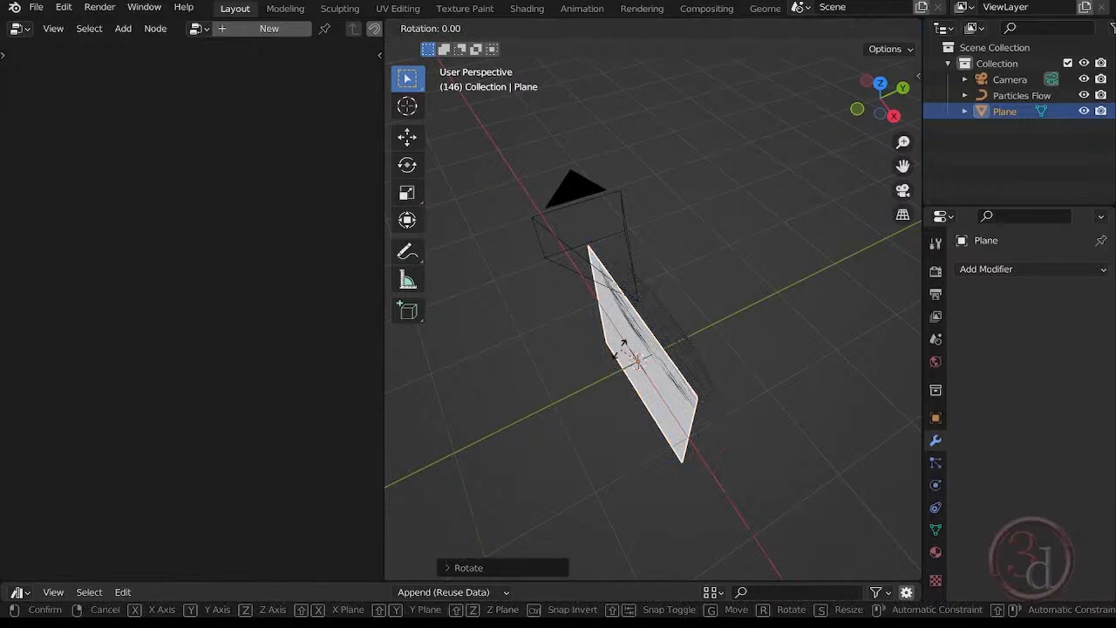
key("z")
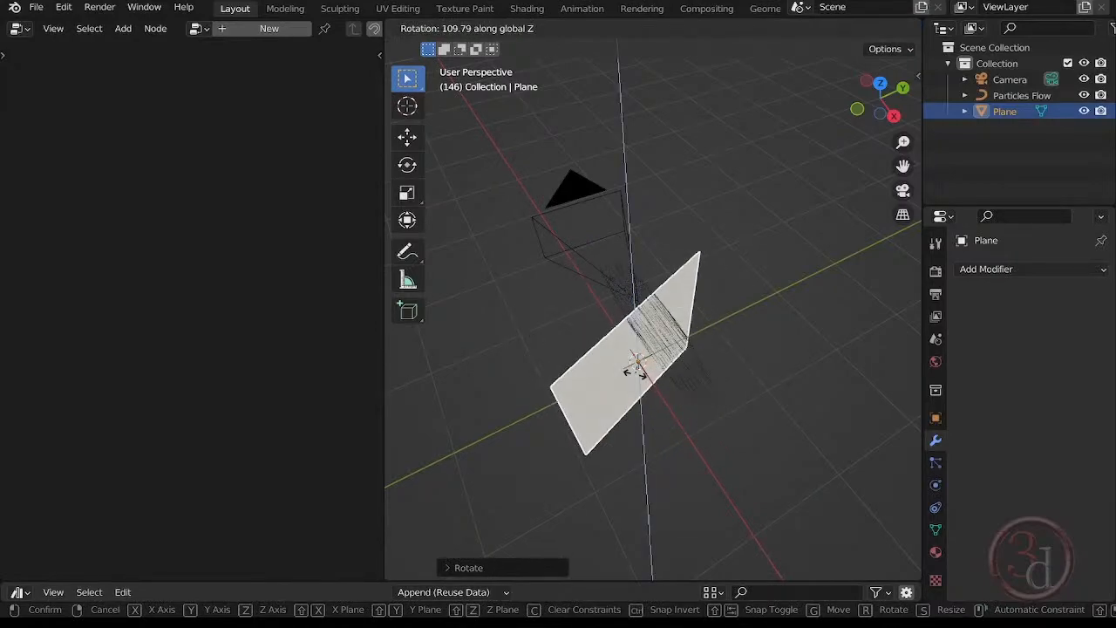
left_click(634, 373)
Move the plane along the negative X axis in front of the camera and raise it along Z to the camera's height.
middle_click_drag(654, 434, 760, 354)
key("g")
key("x")
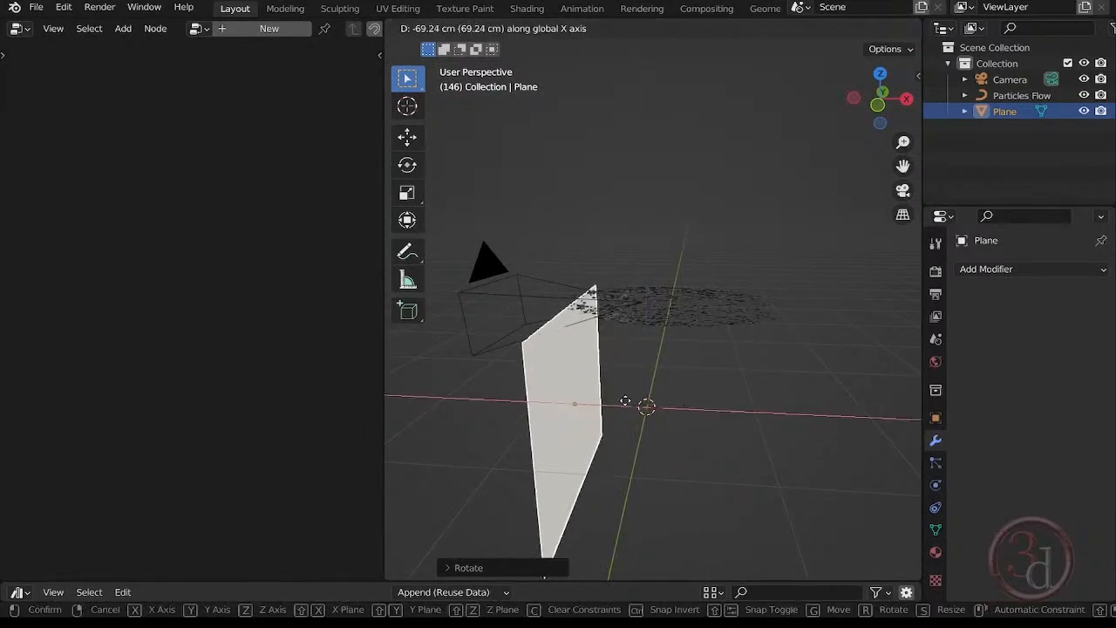
left_click(475, 405)
middle_click_drag(485, 412, 611, 399, "shift")
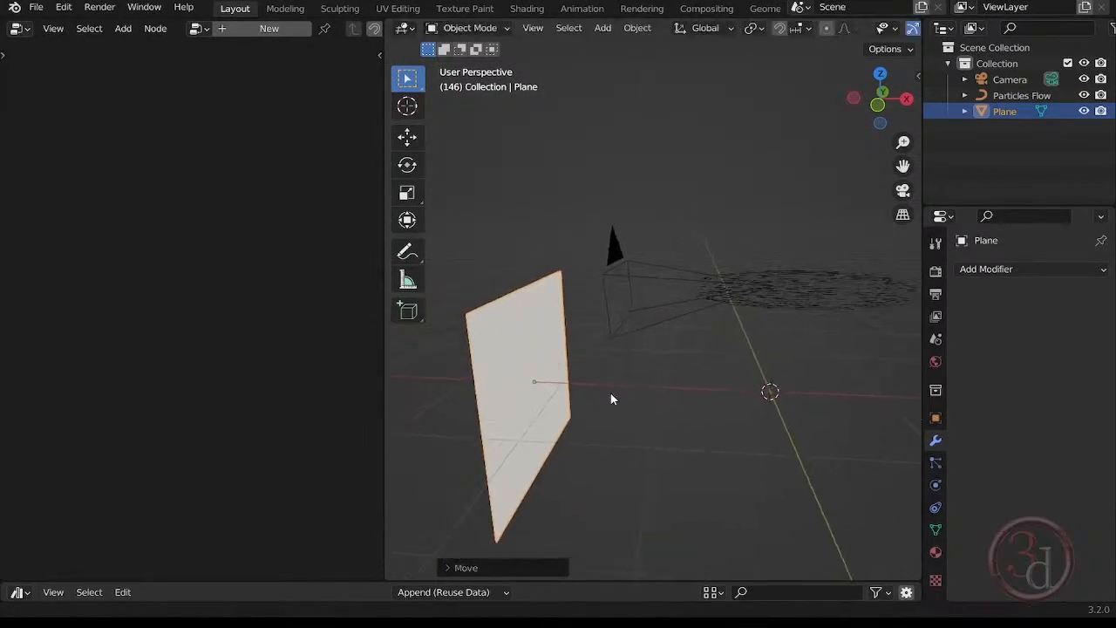
key("g")
key("z")
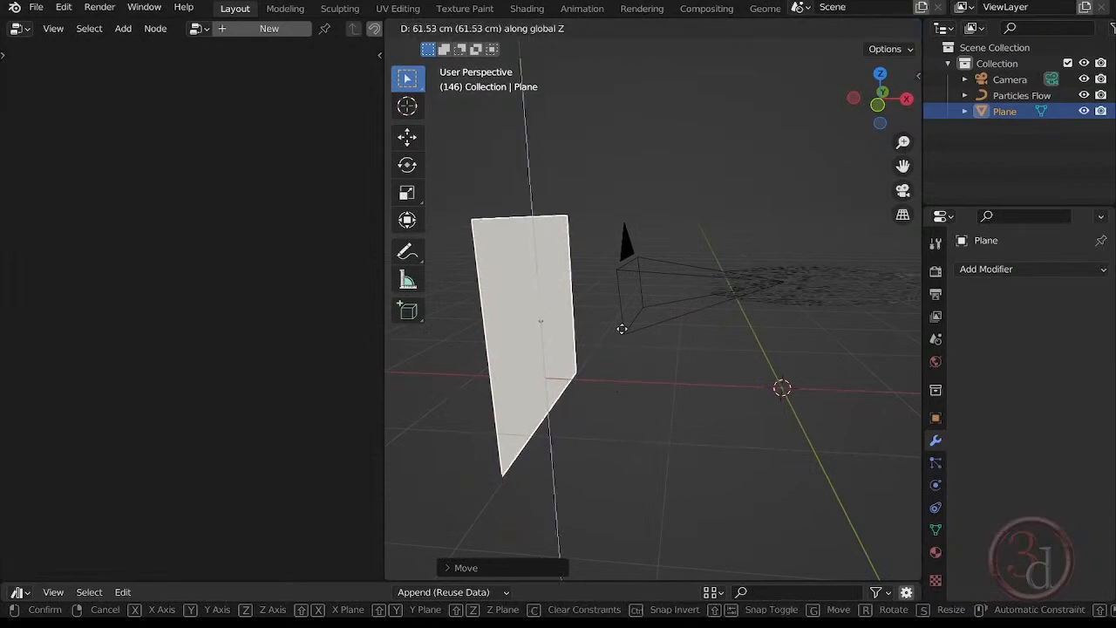
left_click(623, 316)
Reselect the plane and switch the node editor area to the Shader Editor.
middle_click_drag(697, 383, 567, 395)
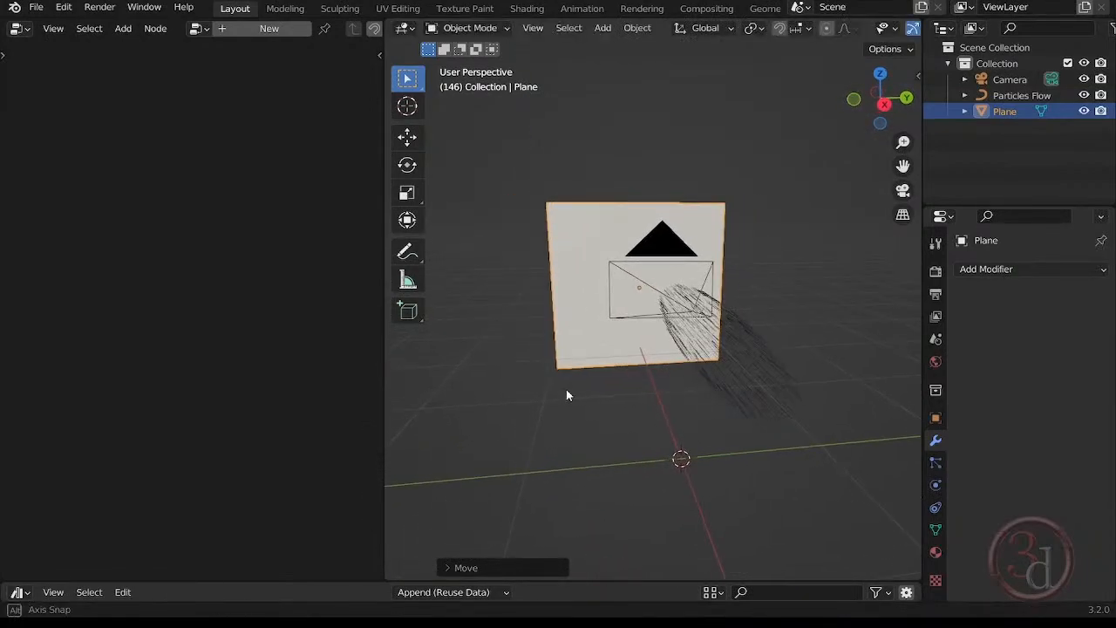
left_click(577, 156)
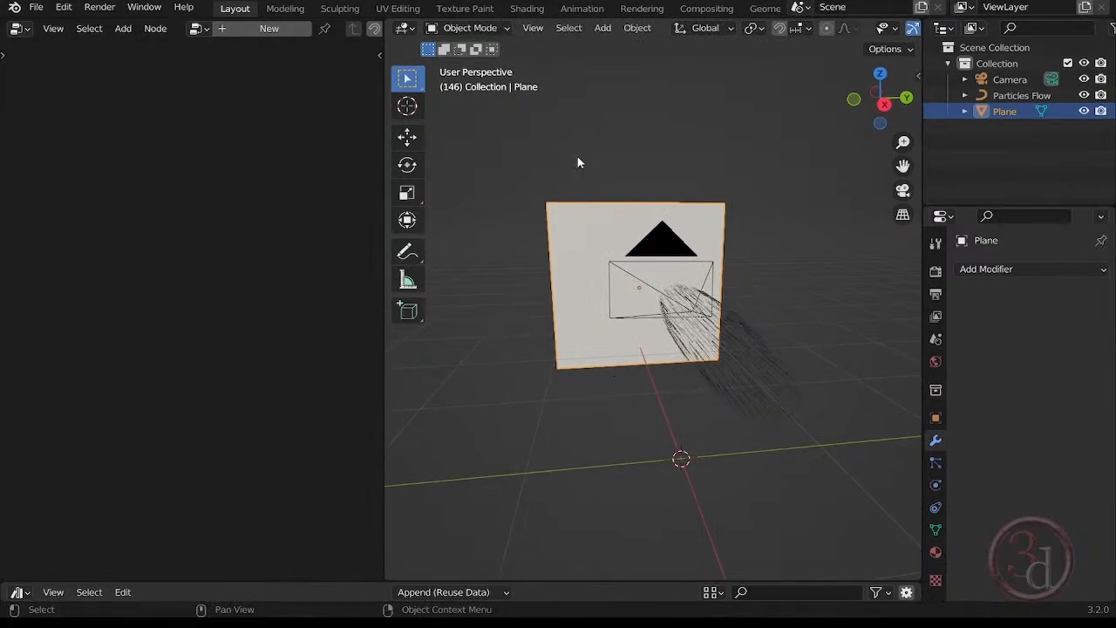
left_click(600, 212)
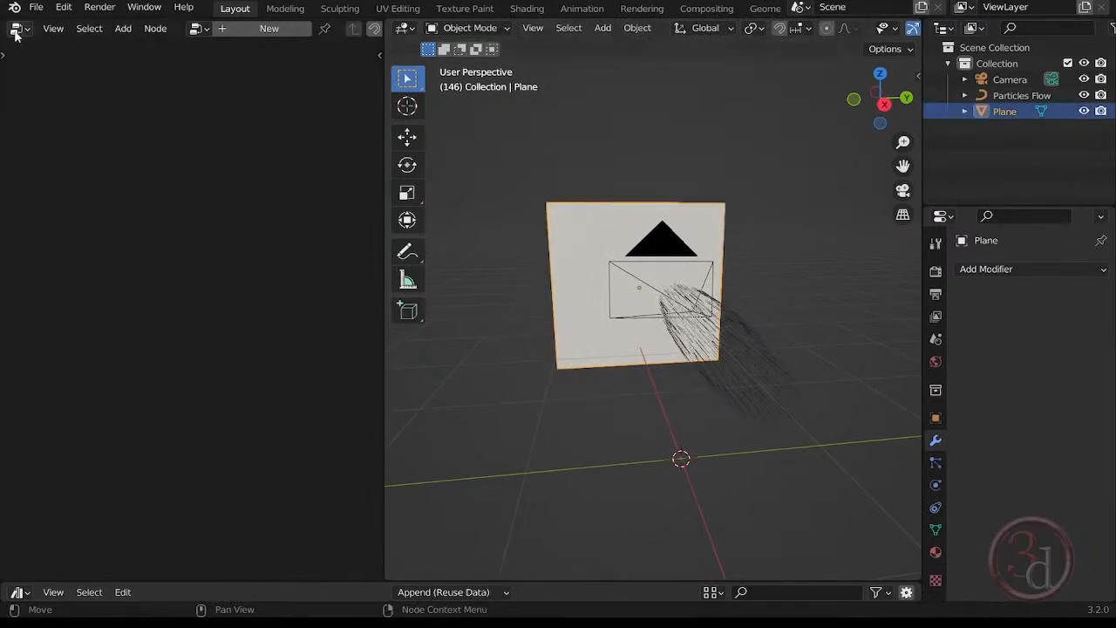
left_click(642, 183)
left_click(597, 211)
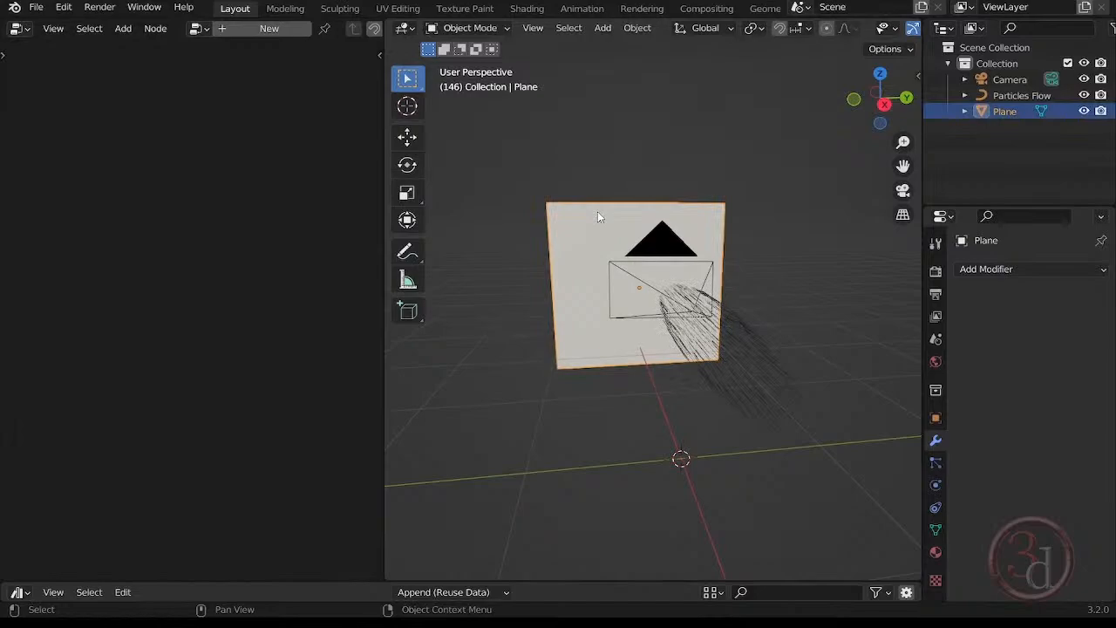
left_click(19, 28)
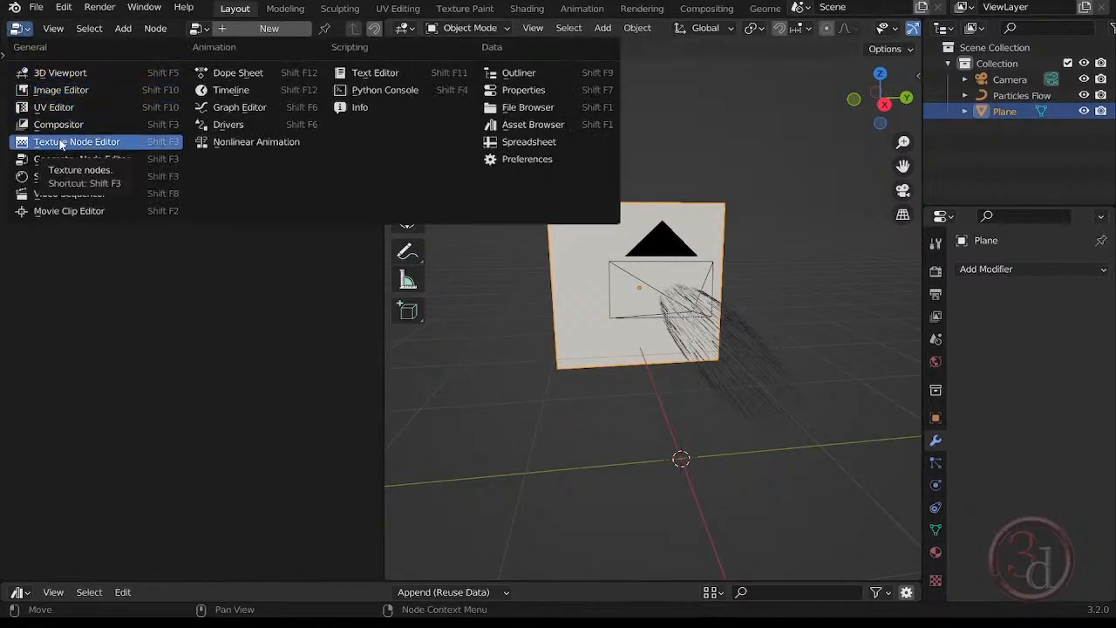
left_click(59, 90)
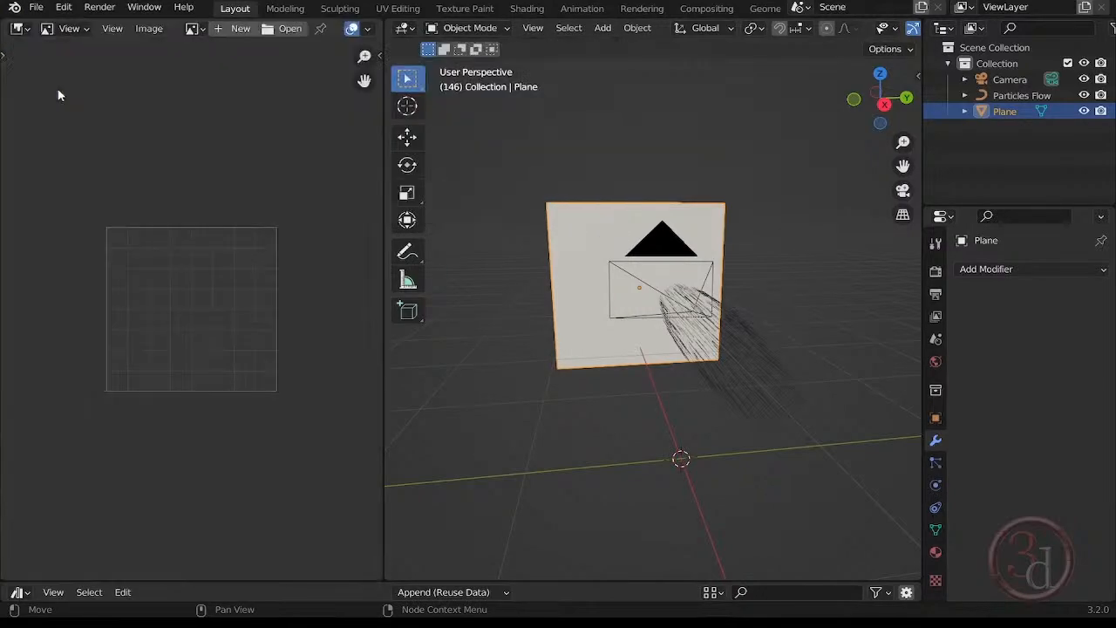
left_click(17, 28)
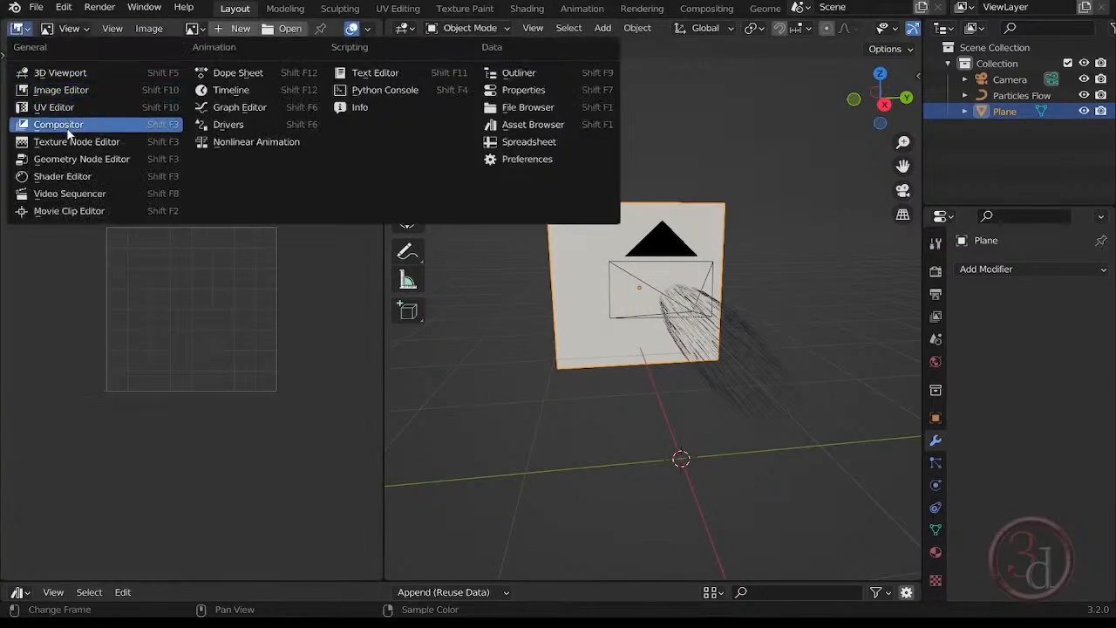
left_click(62, 177)
Widen the shader editor and create a new material for the selected plane.
left_click(636, 165)
left_click(624, 230)
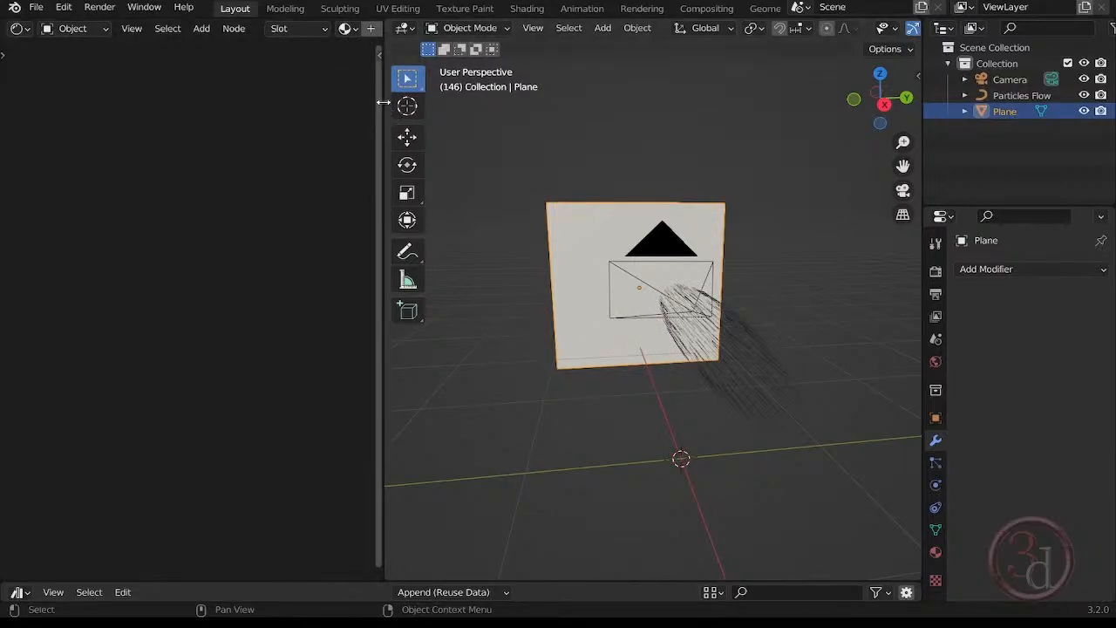
left_click_drag(379, 109, 601, 117)
left_click(414, 30)
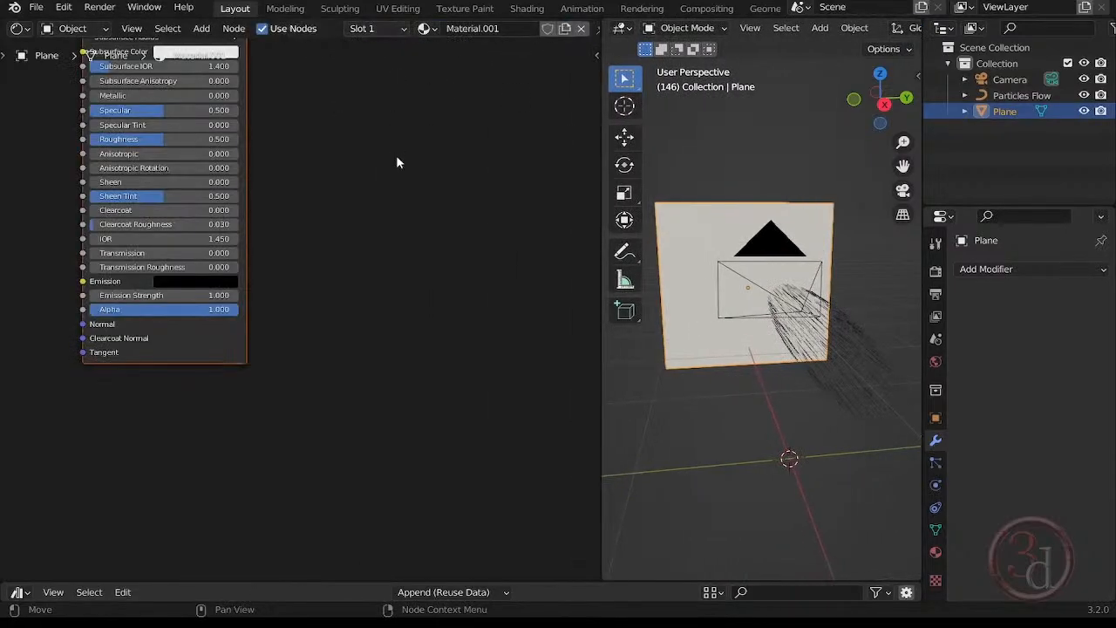
middle_click_drag(312, 177, 448, 361)
scroll(427, 331, "down", 2)
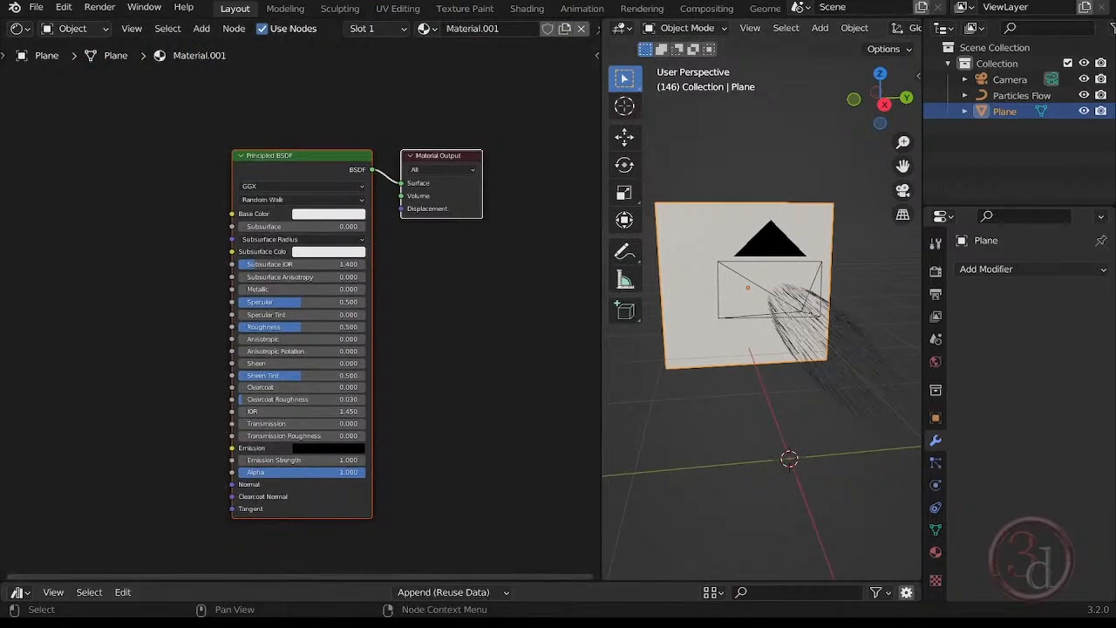
Bring Angry_anime_girl.png from the Comic Focus Effect folder into the plane's material and link its Color to the Principled BSDF Base Color.
mouse_move(488, 615)
left_click(416, 567)
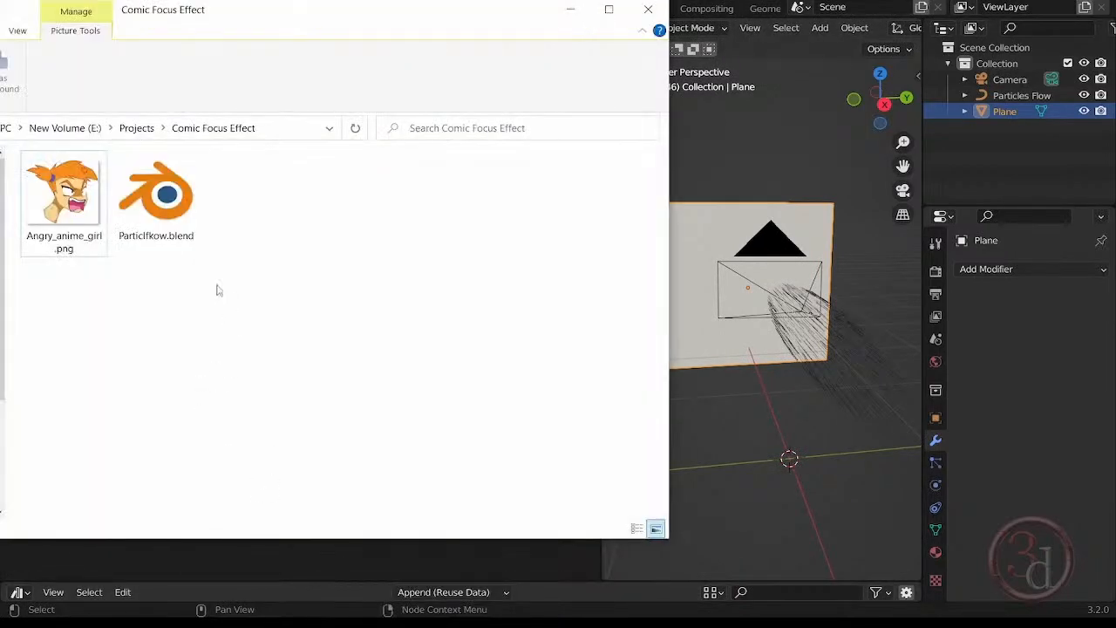
left_click_drag(64, 194, 357, 568)
left_click(570, 9)
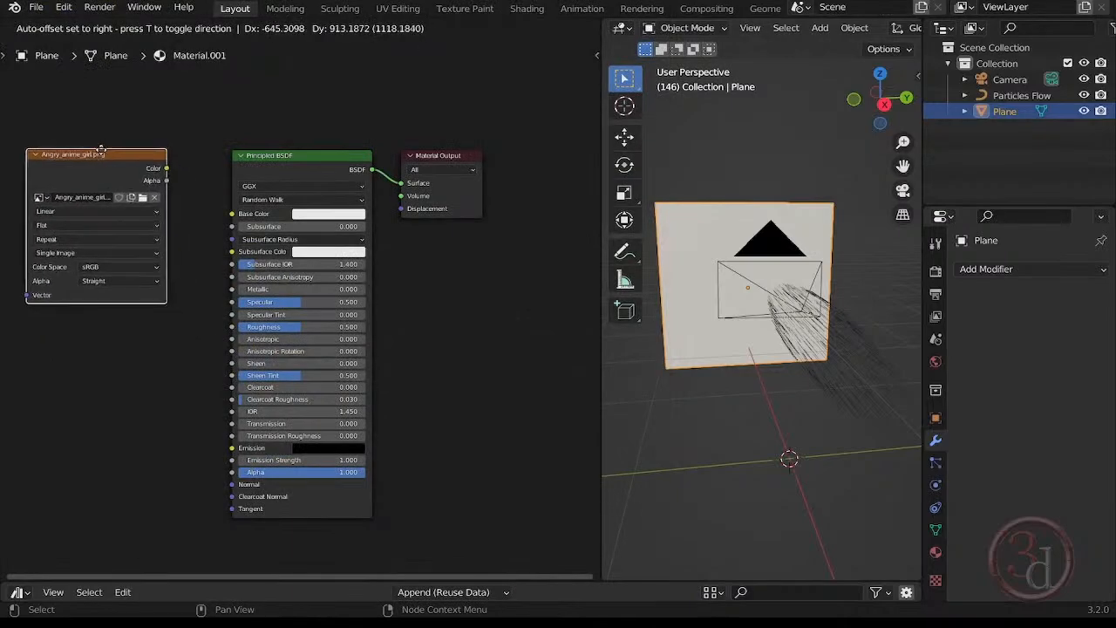
left_click(90, 150)
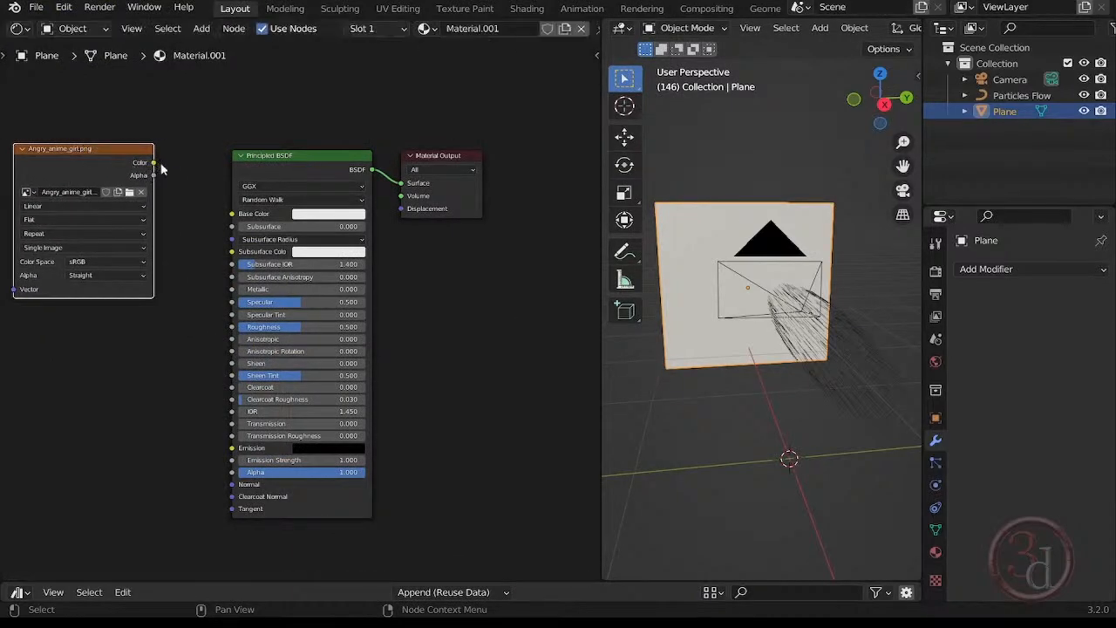
left_click(218, 211)
left_click_drag(154, 164, 232, 214)
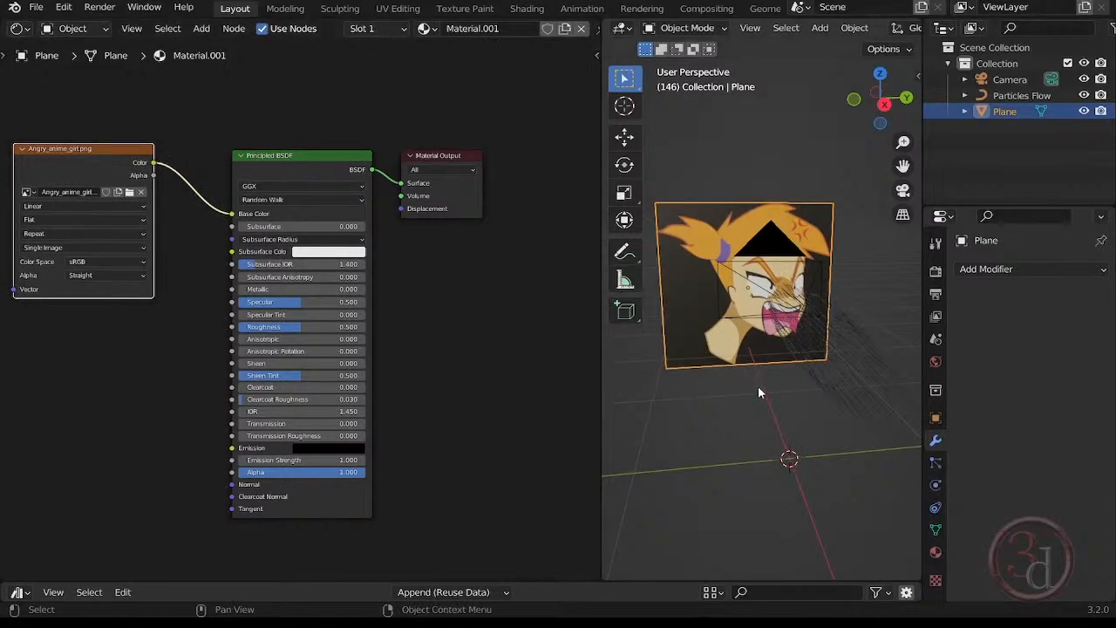
Enlarge the viewport, look through the camera, then scale the image plane down and shift it slightly upward.
left_click_drag(602, 380, 391, 374)
key("grave")
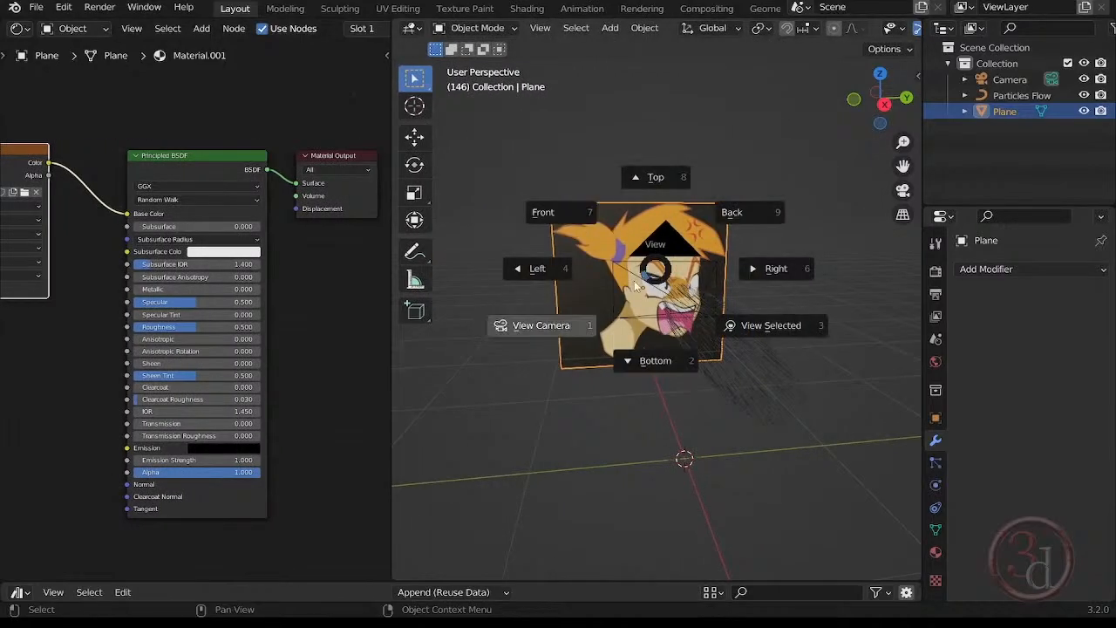
left_click(569, 329)
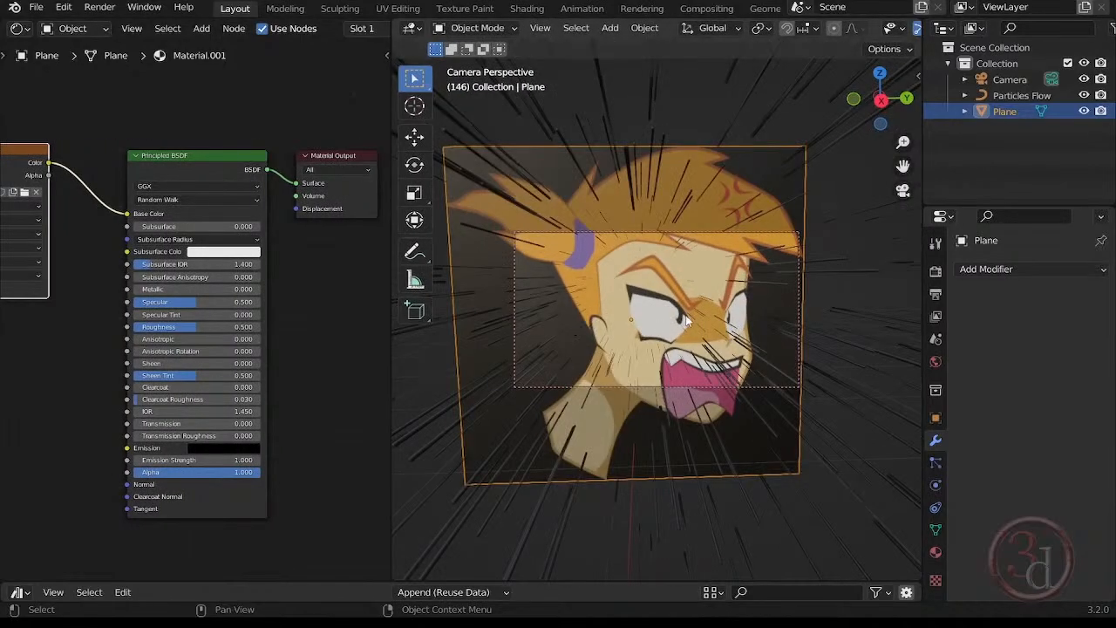
key("s")
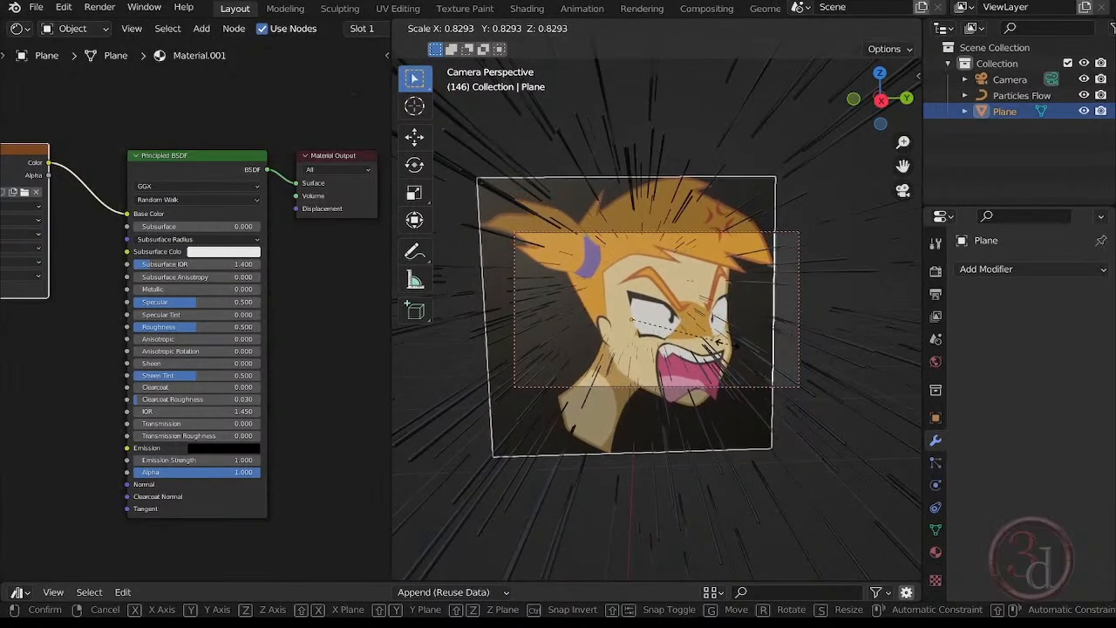
left_click(708, 342)
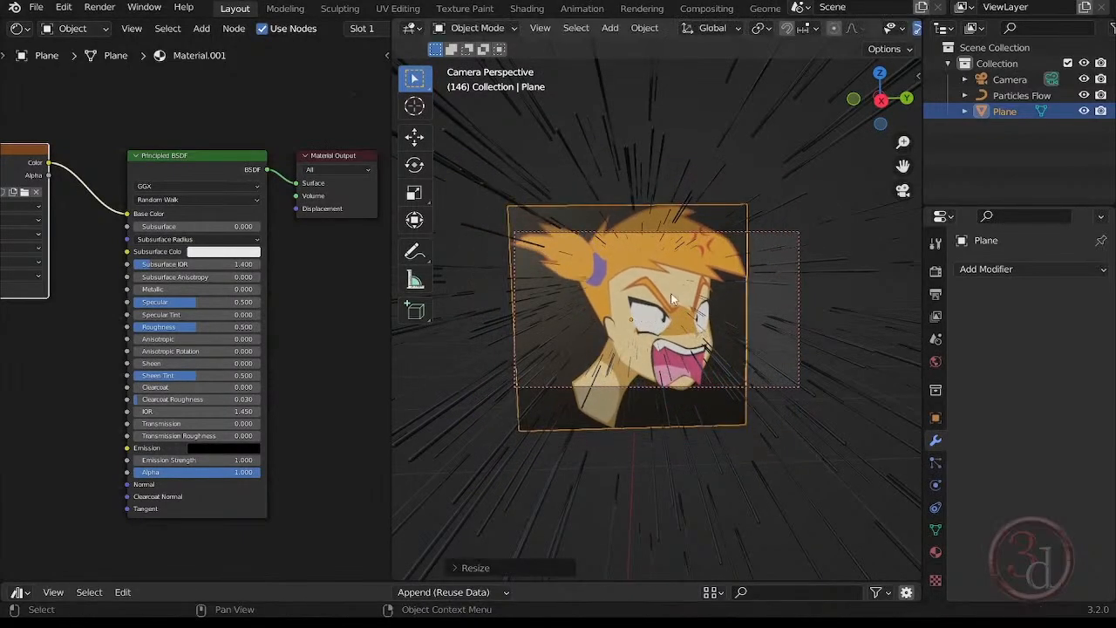
mouse_move(671, 299)
middle_mouse_down("shift")
mouse_move(656, 295)
mouse_move(688, 289)
mouse_move(657, 279)
mouse_move(672, 286)
middle_mouse_up("shift")
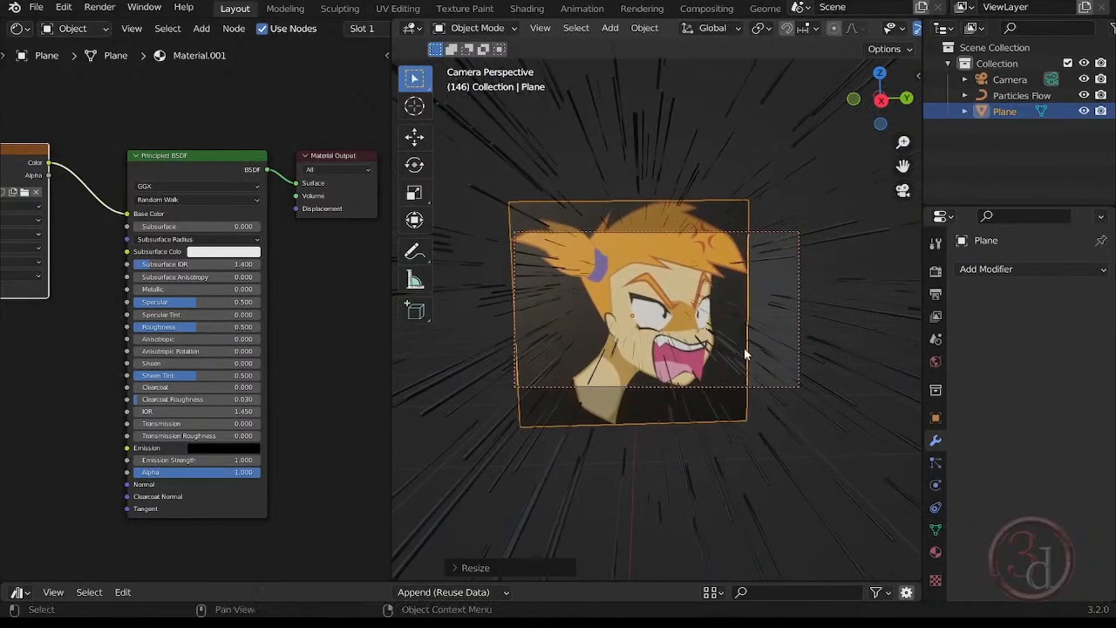
Render the current frame as an image, inspect the whole picture and close the render window.
left_click(99, 7)
left_click(122, 23)
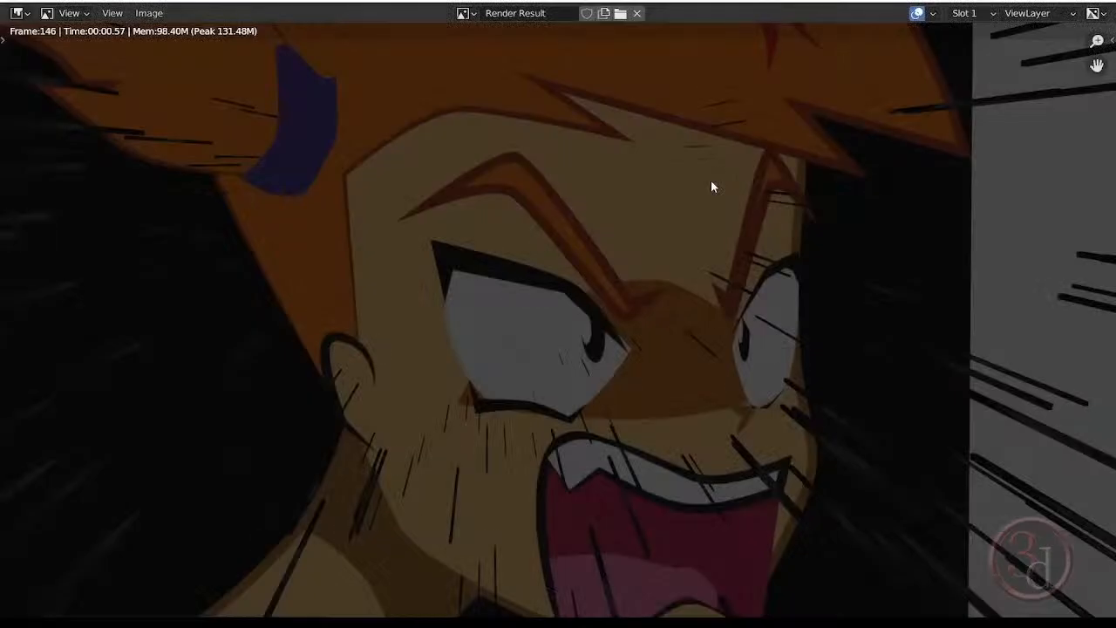
scroll(644, 256, "down", 4)
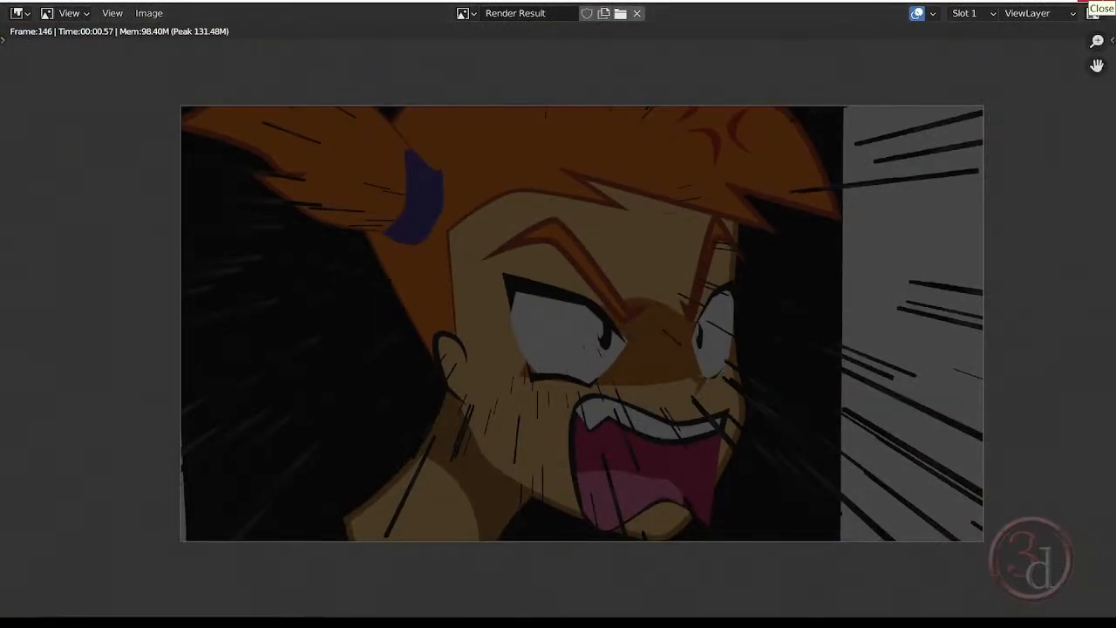
left_click(1093, 12)
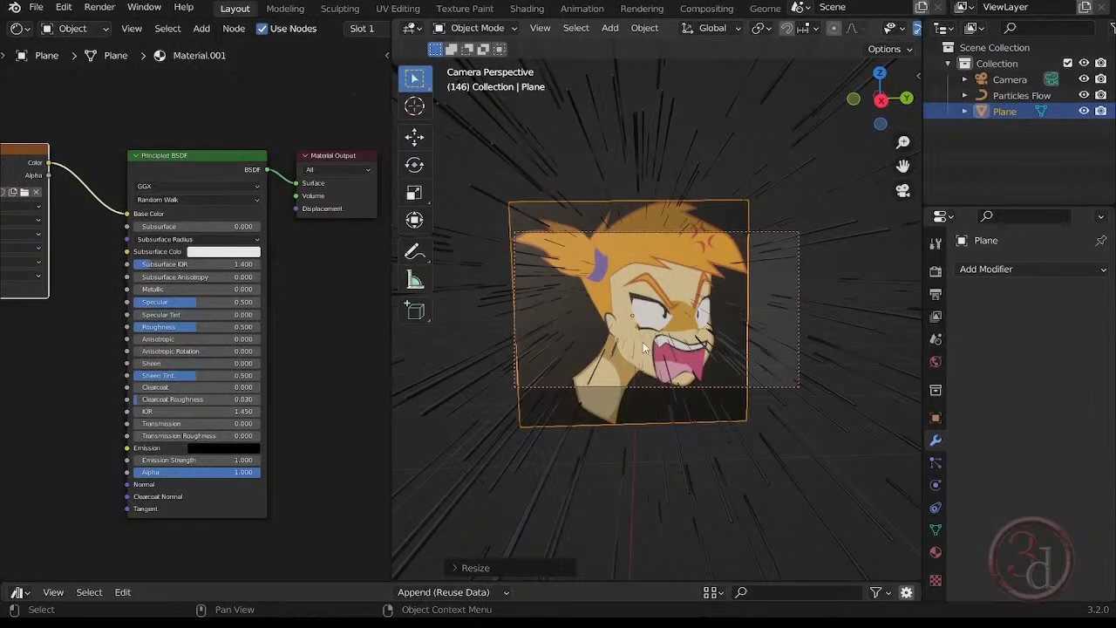
Scale the image plane down to about 0.75 and reposition it within the camera frame, leaving nothing selected.
key("s")
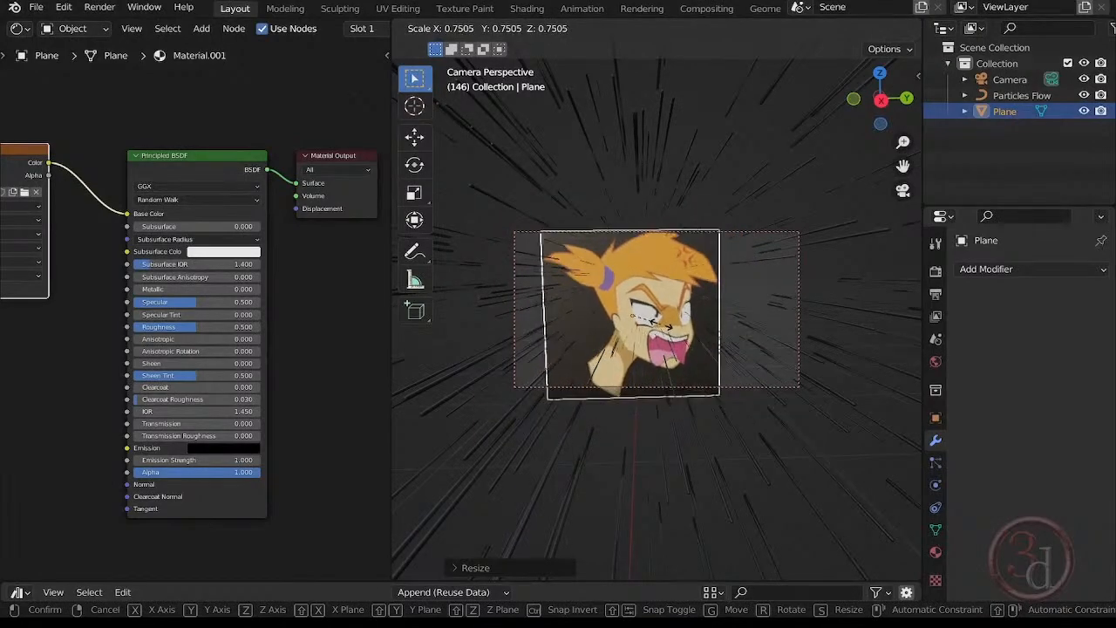
left_click(663, 329)
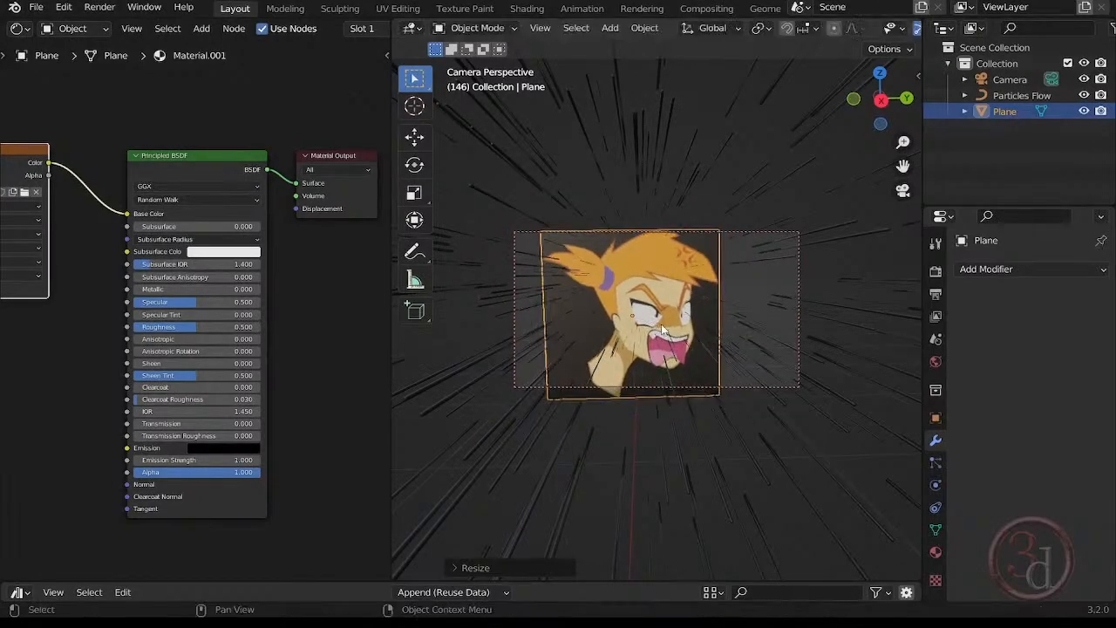
left_click(846, 310)
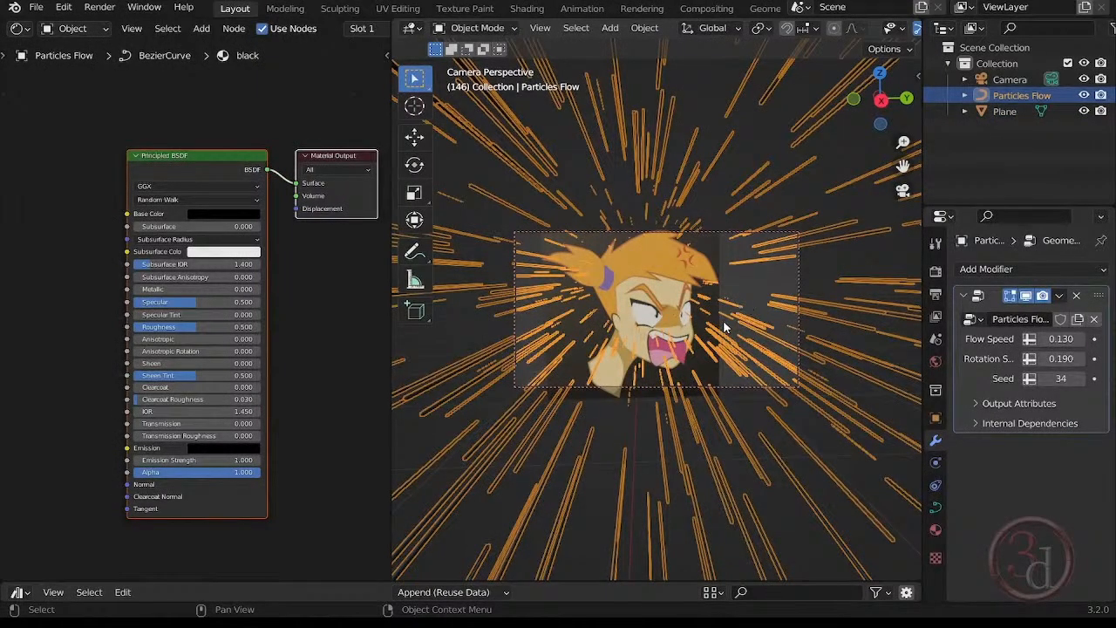
left_click(692, 310)
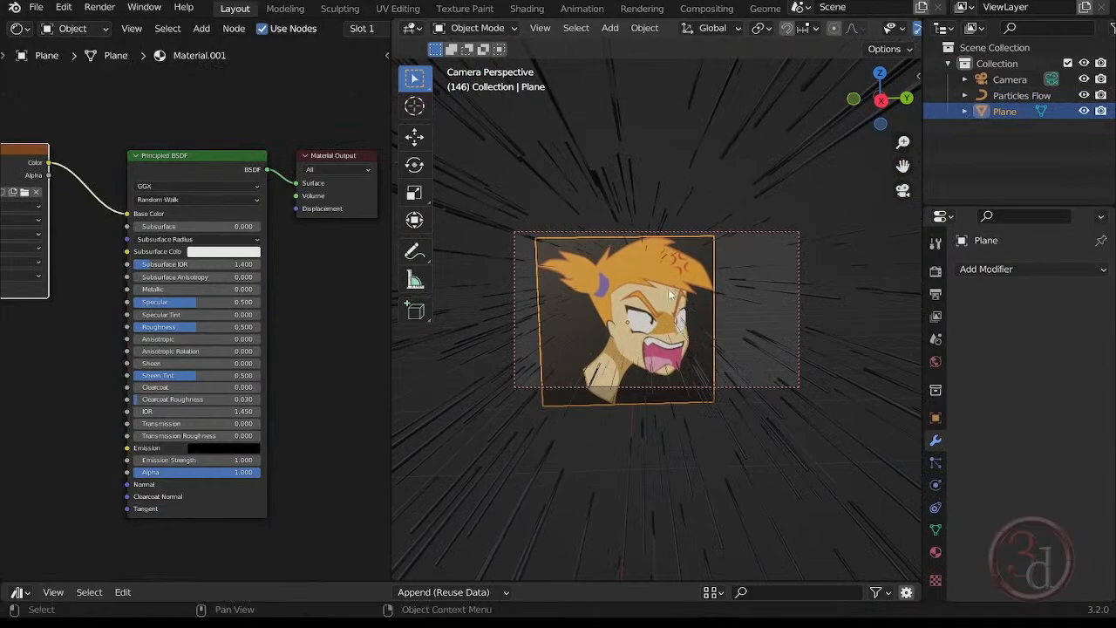
key("g")
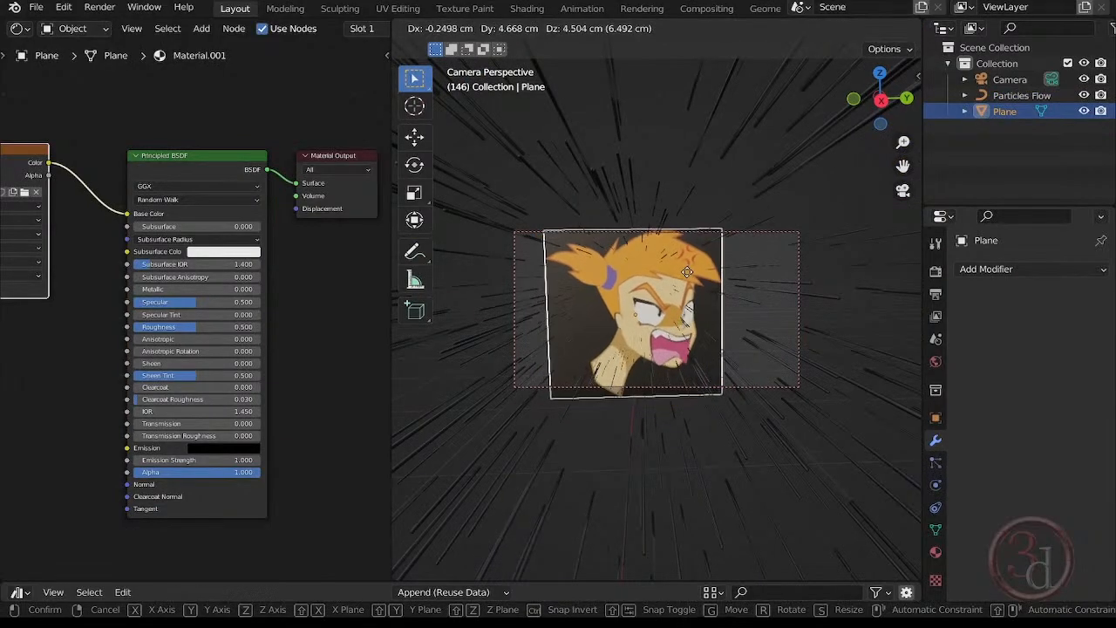
left_click(685, 268)
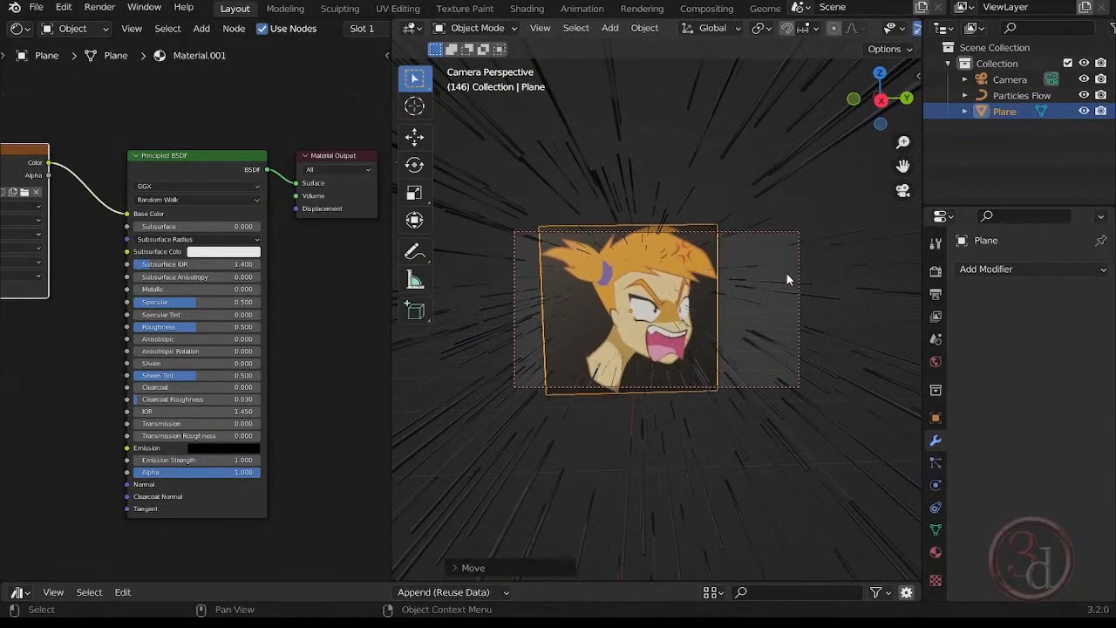
left_click(763, 250)
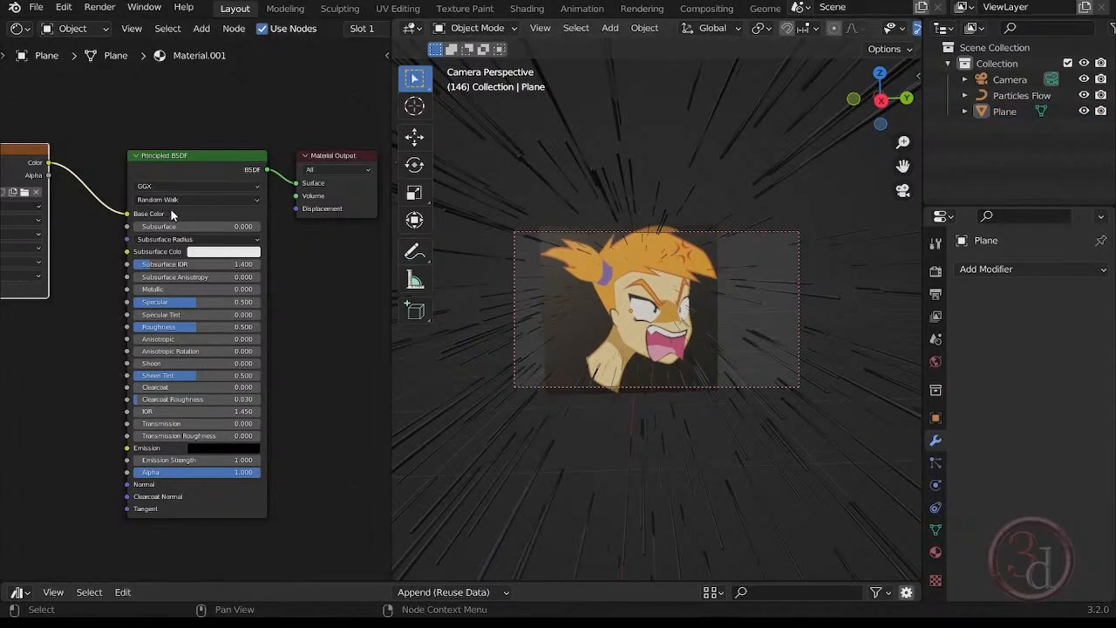
Link the image texture's Alpha to the Principled BSDF Alpha and set the plane material's Blend Mode to Alpha Blend.
left_click(610, 285)
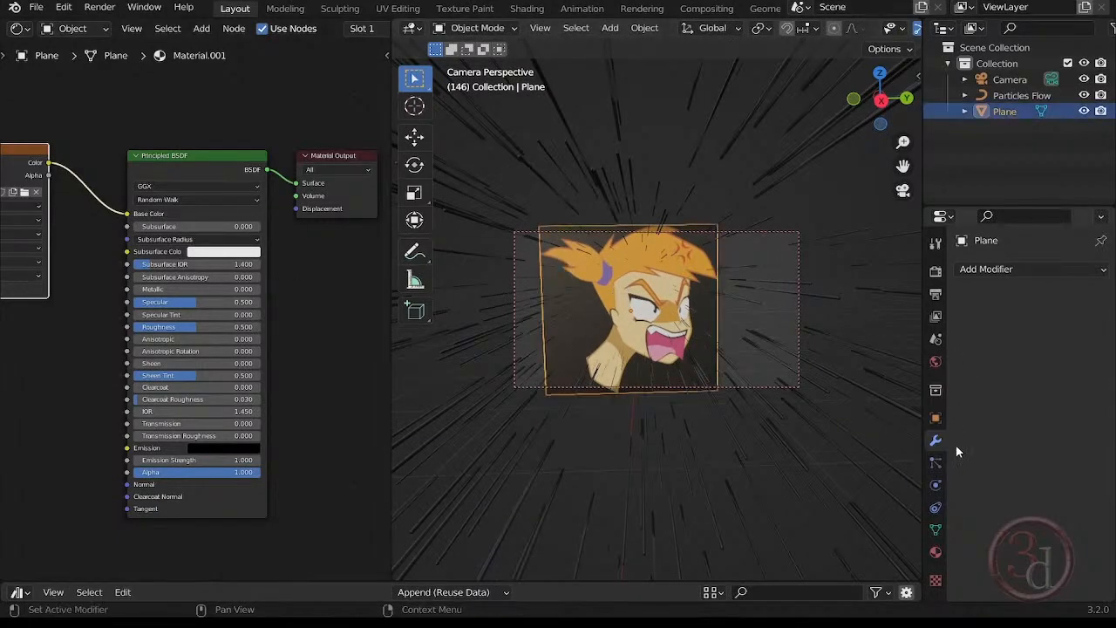
left_click(935, 553)
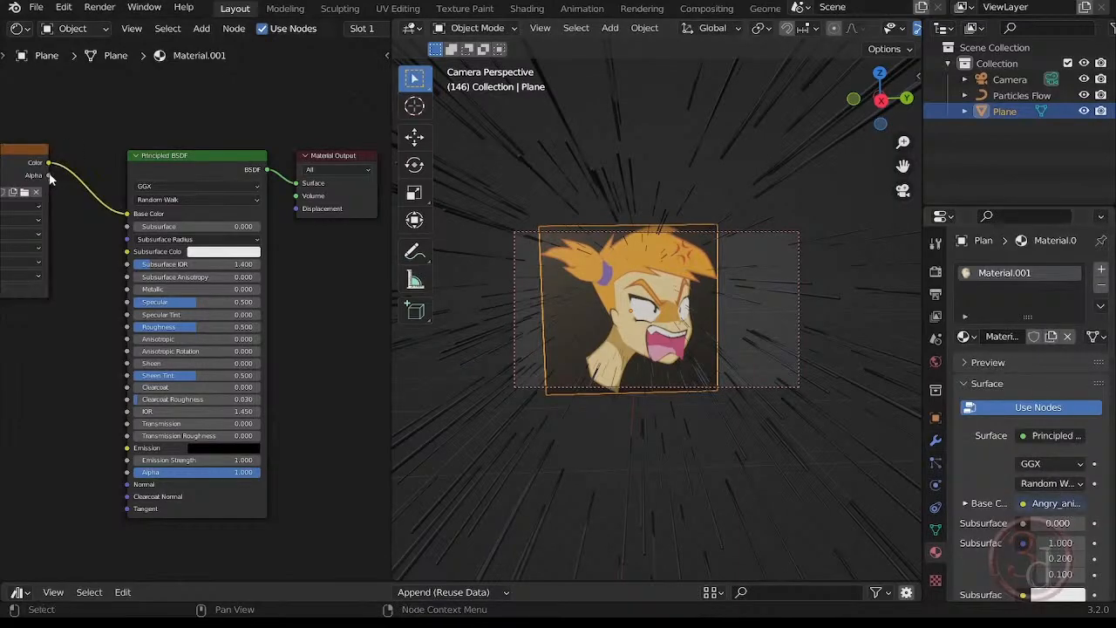
left_click_drag(50, 176, 126, 472)
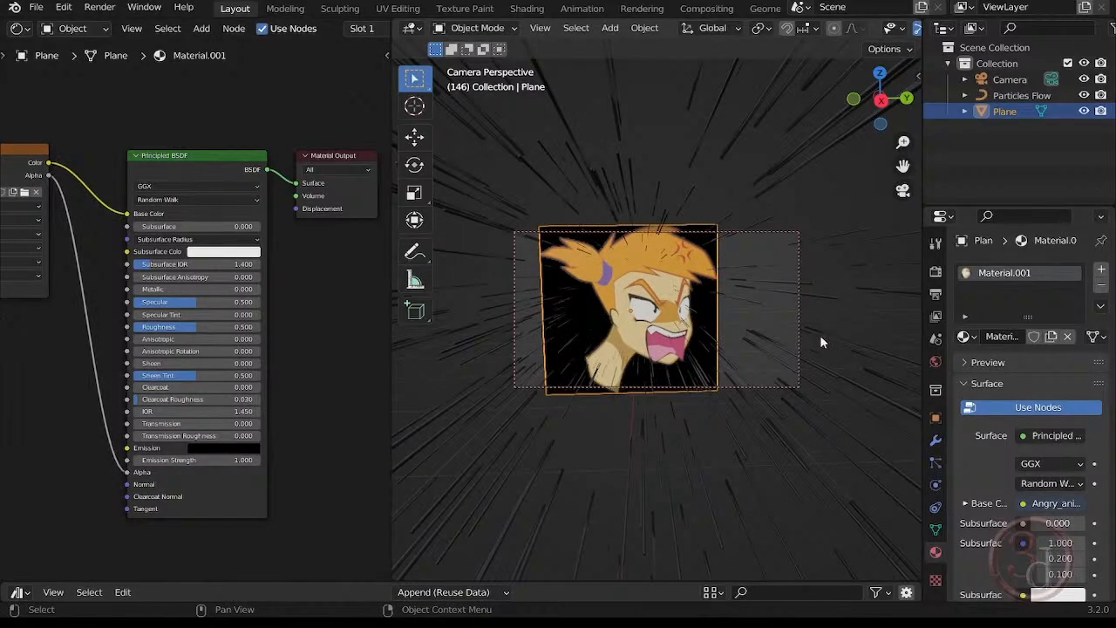
scroll(990, 466, "down", 1)
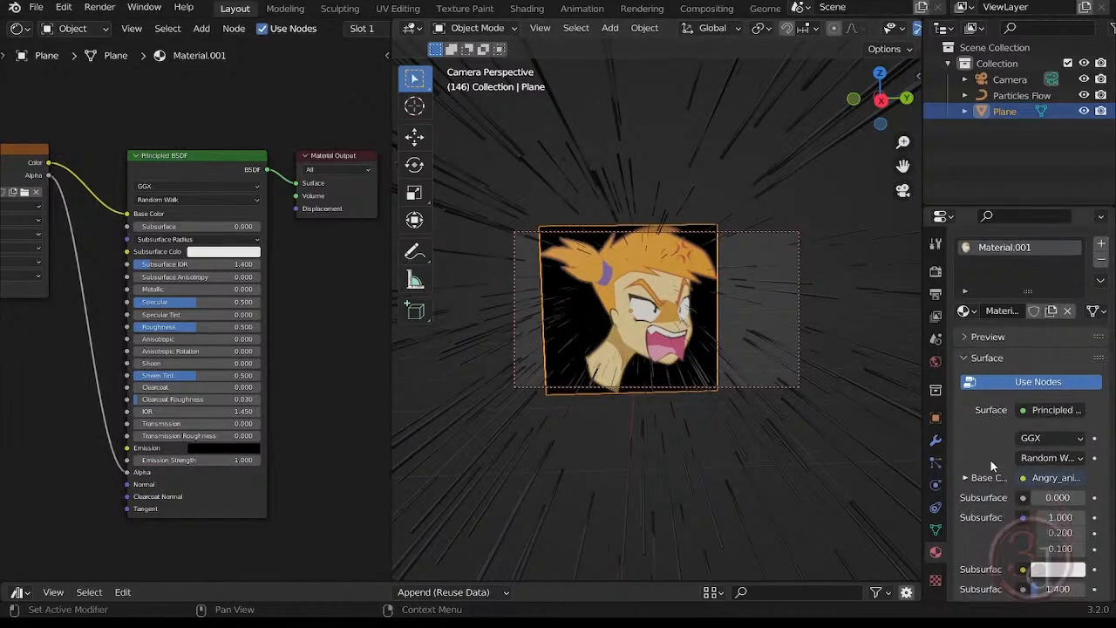
left_click(985, 358)
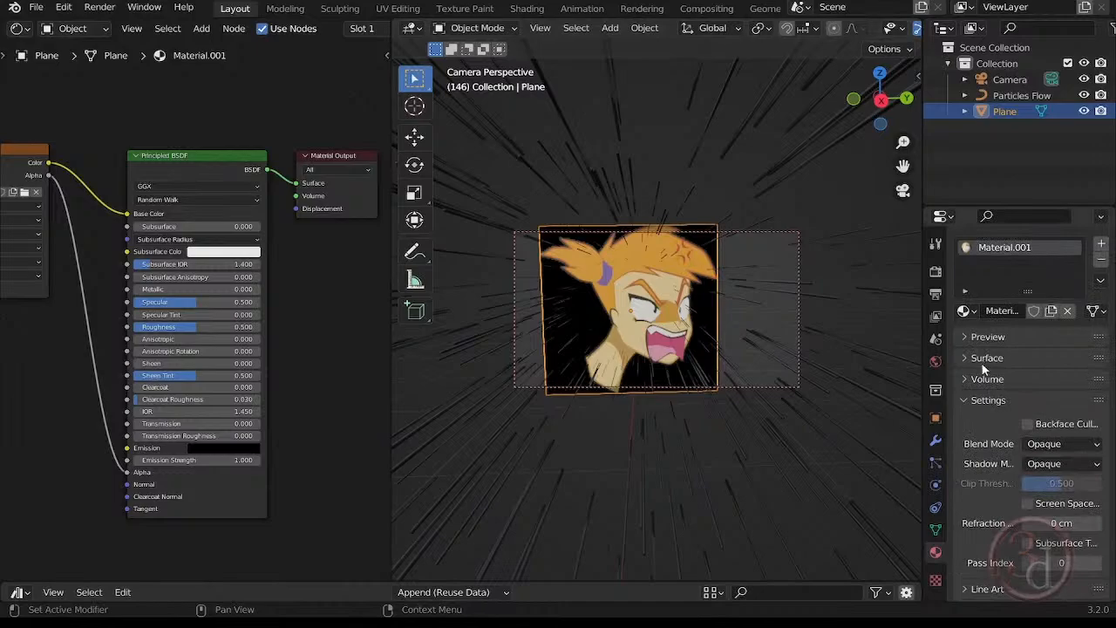
left_click(1054, 446)
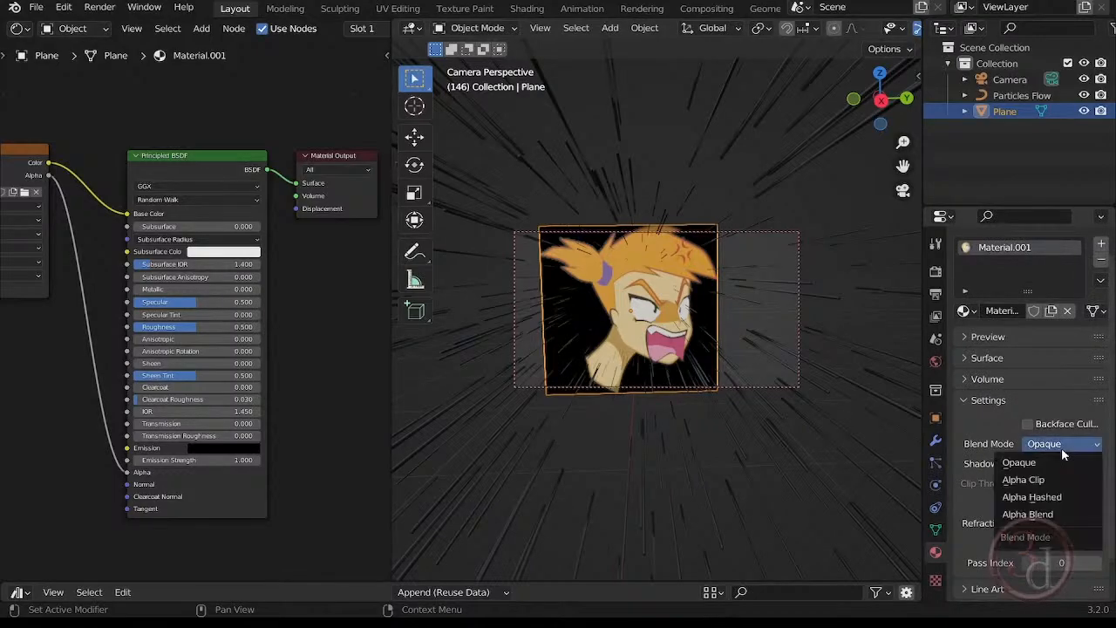
left_click(1039, 514)
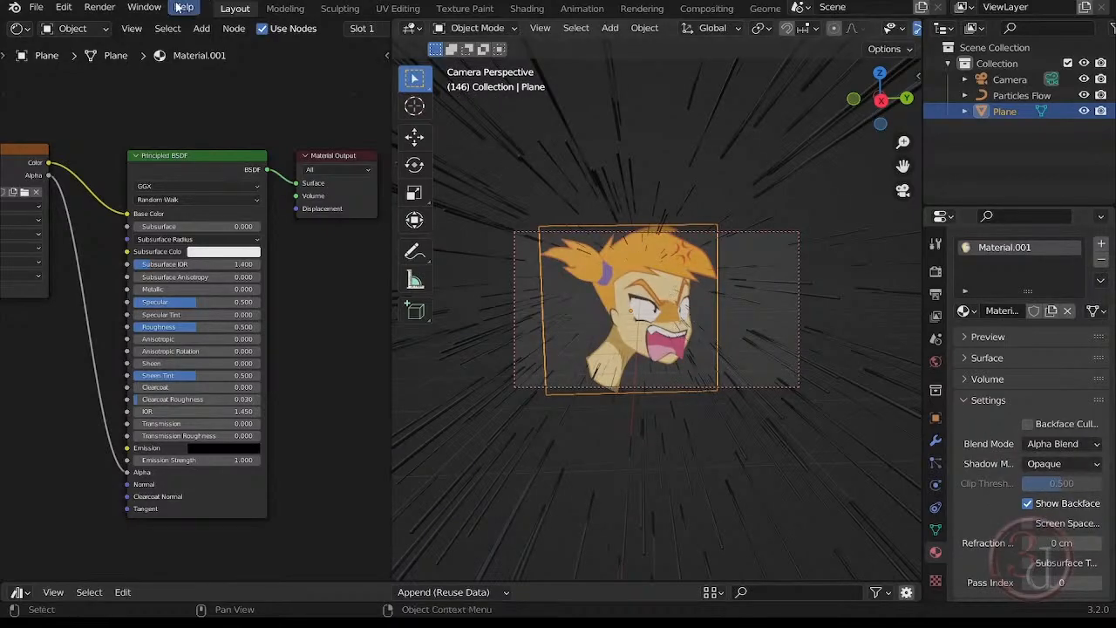
Render the current frame to check the image plane's transparency and close the render window.
left_click(100, 7)
left_click(131, 25)
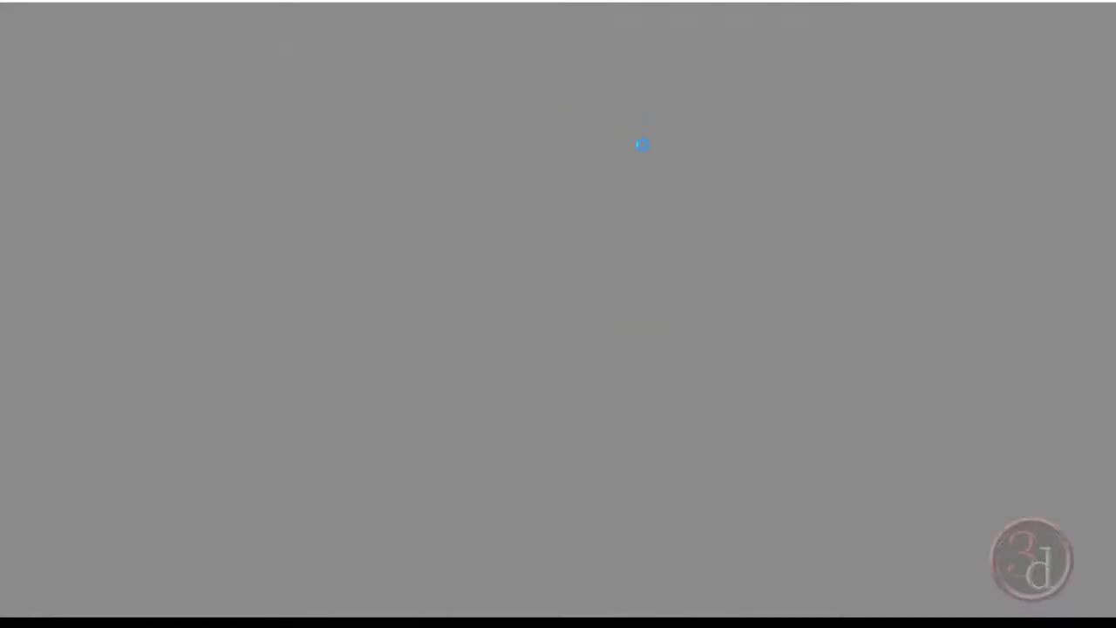
scroll(636, 398, "down", 2)
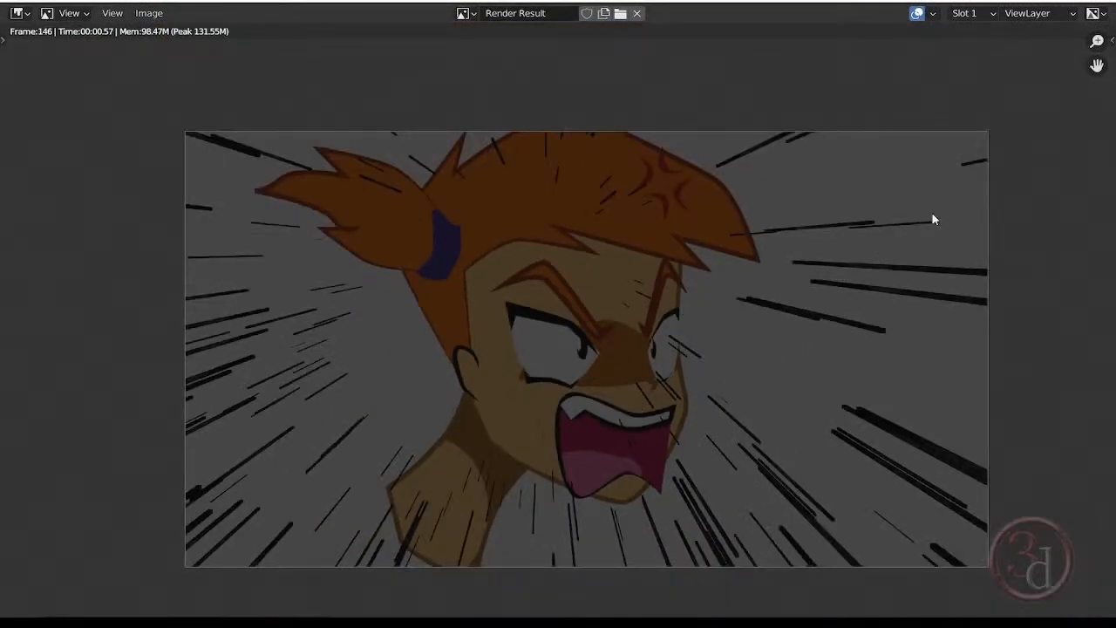
left_click(1092, 1)
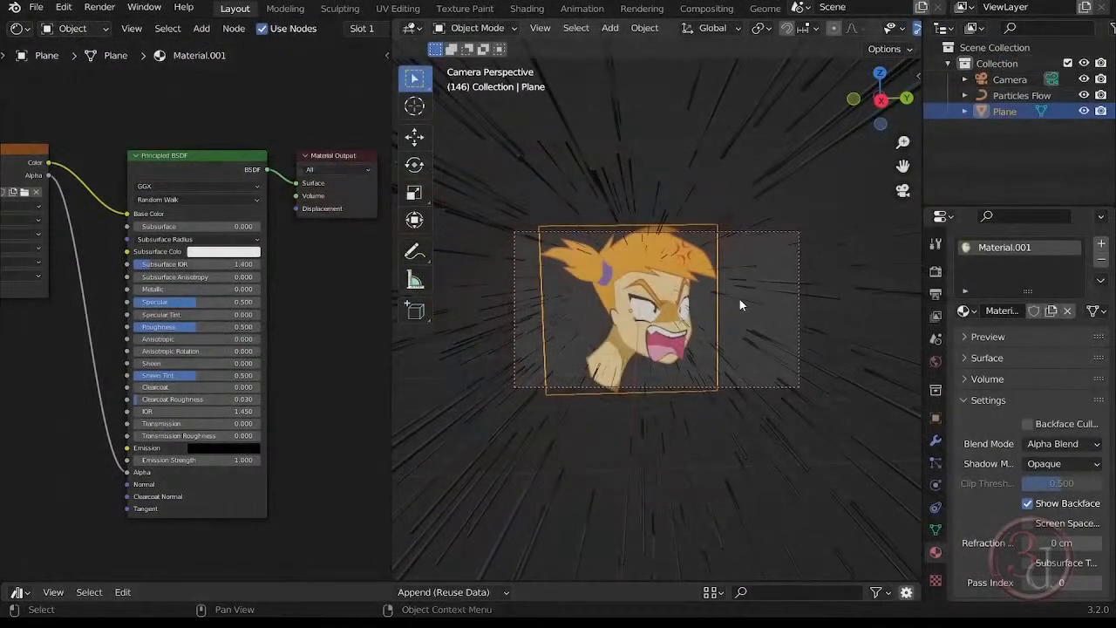
Set the World background color to white and deselect the image plane.
left_click(936, 295)
left_click(935, 339)
left_click(937, 368)
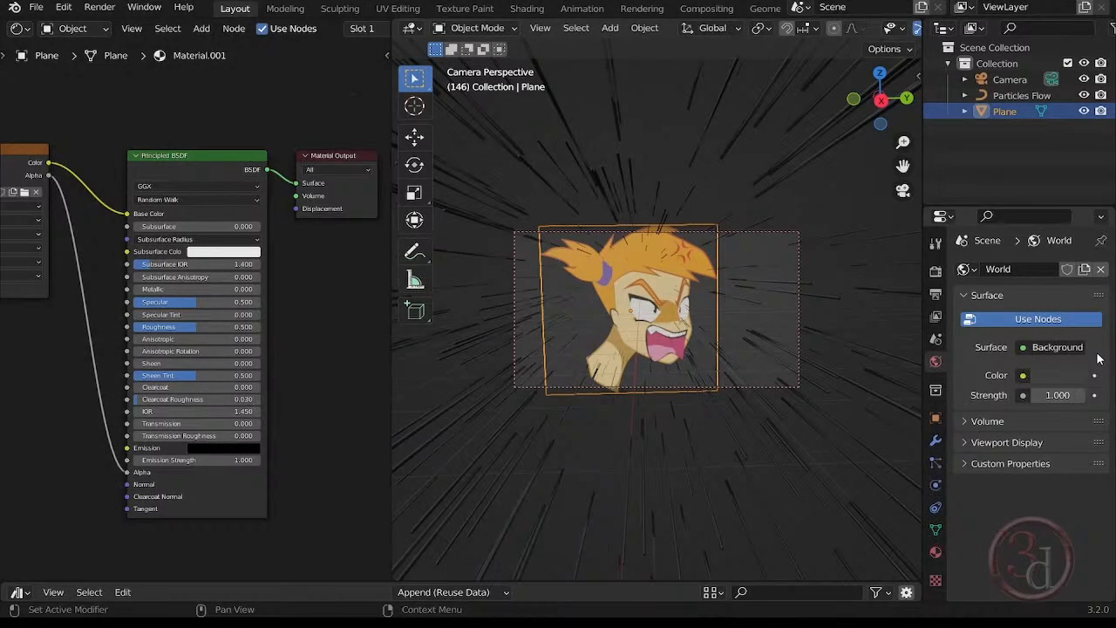
left_click(1041, 348)
left_click(1059, 375)
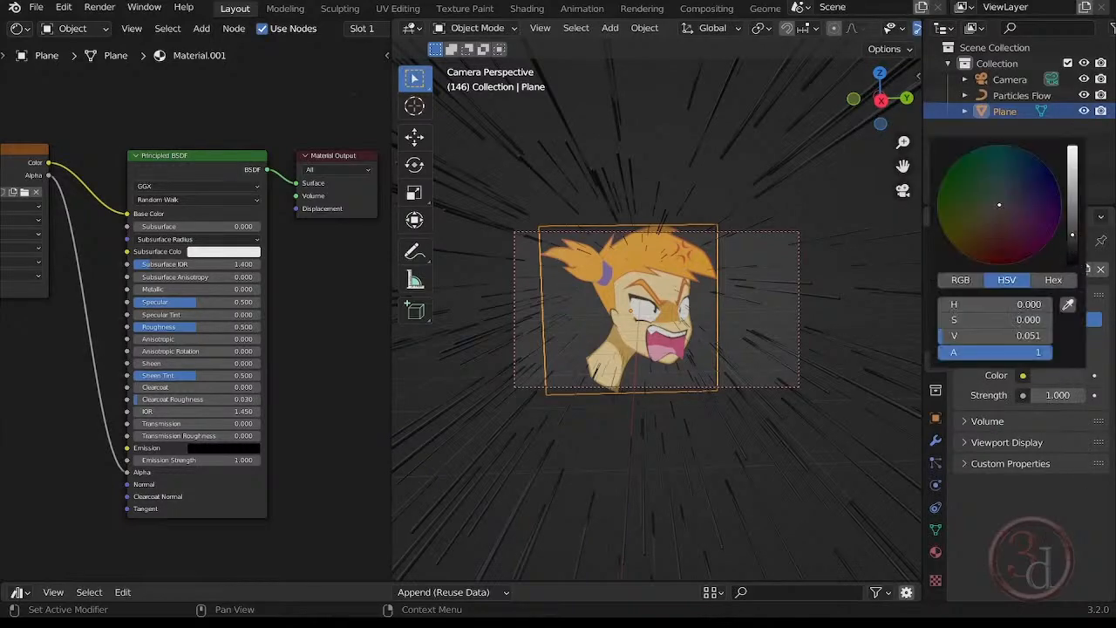
left_click_drag(1072, 234, 1072, 147)
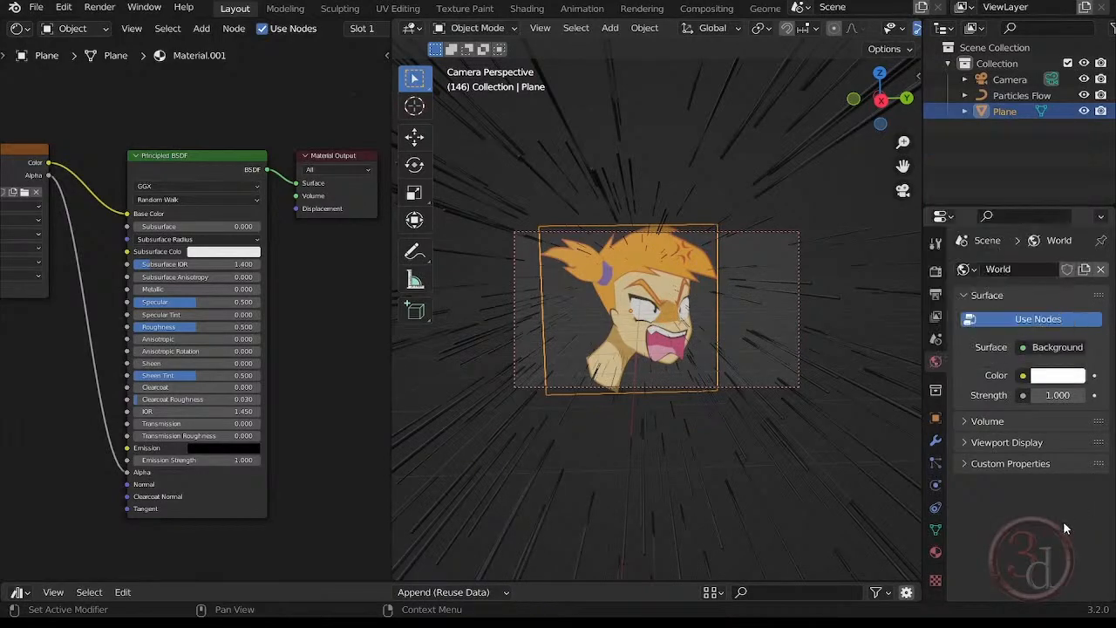
left_click(830, 313)
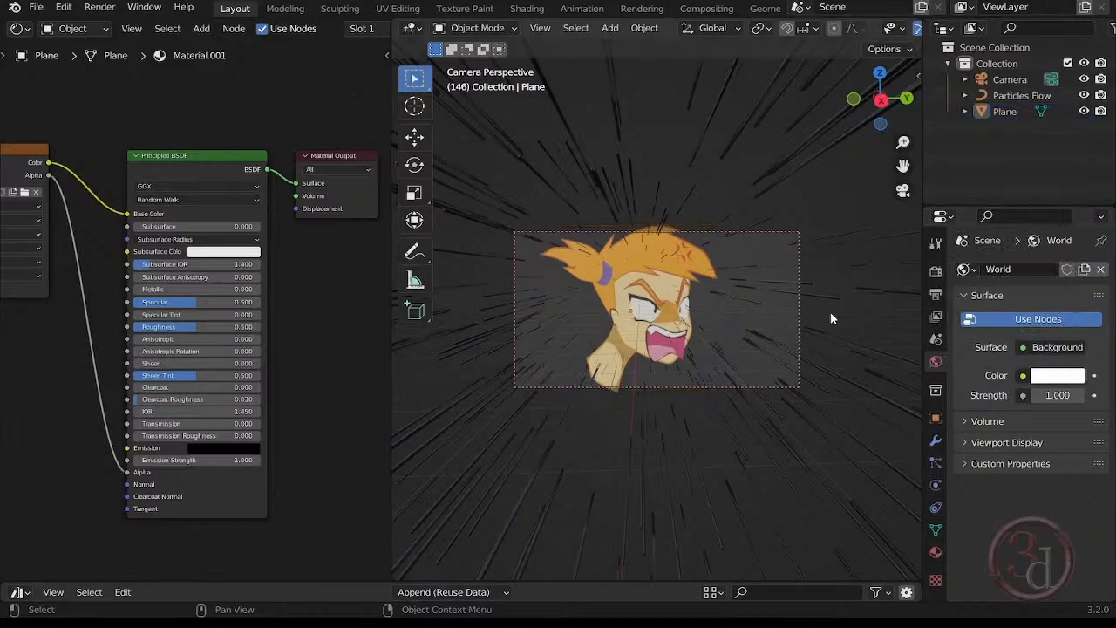
Render the frame again to inspect it against the white background and close the result.
left_click(99, 6)
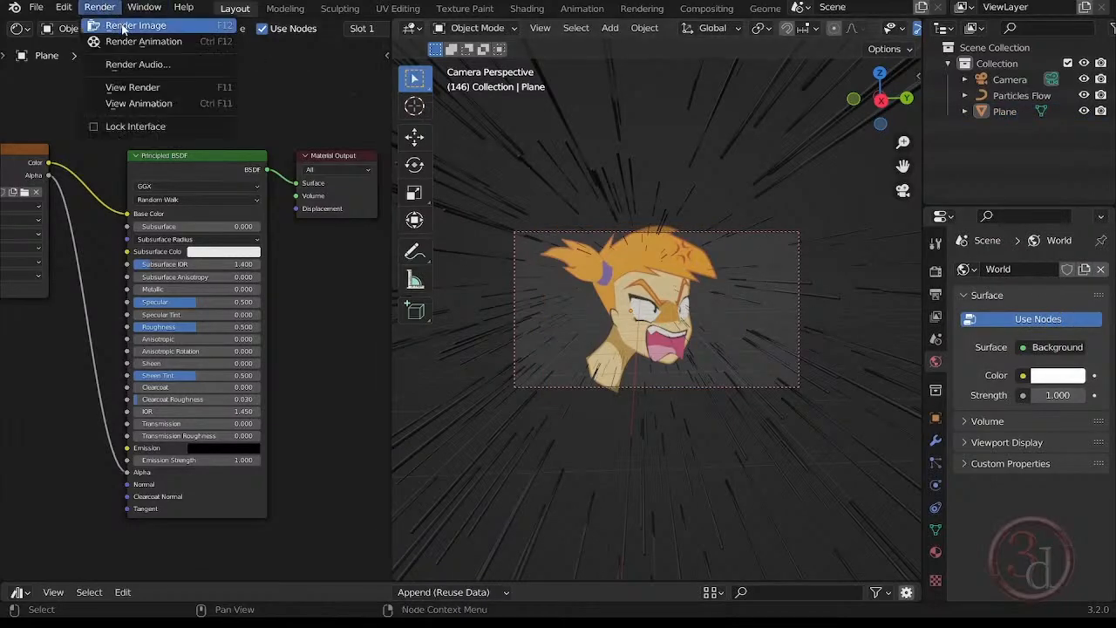
left_click(118, 26)
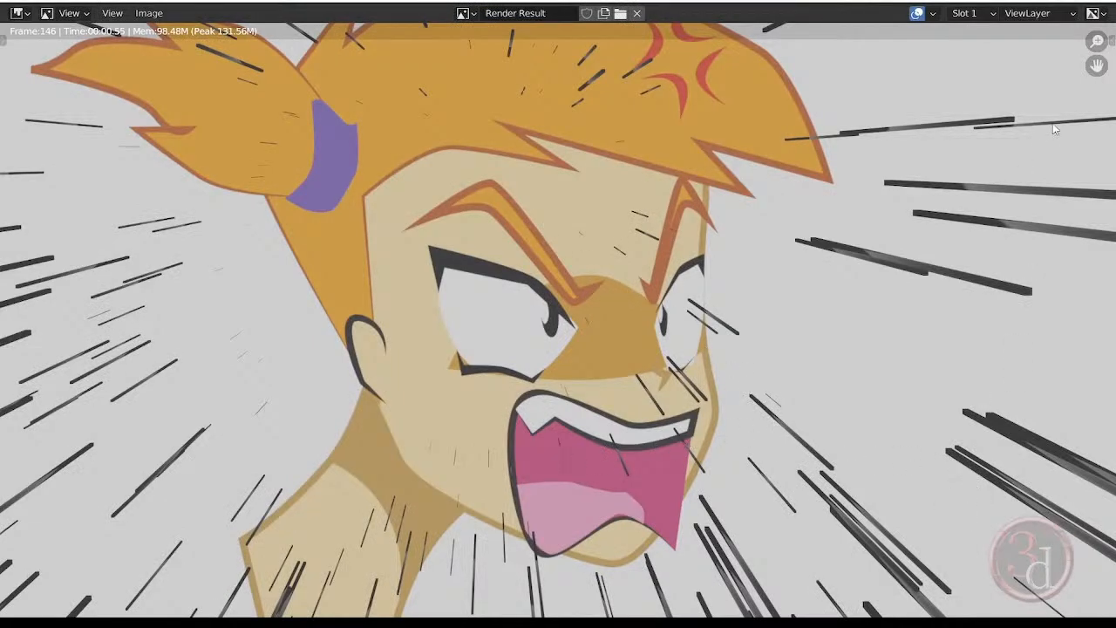
left_click(1100, 4)
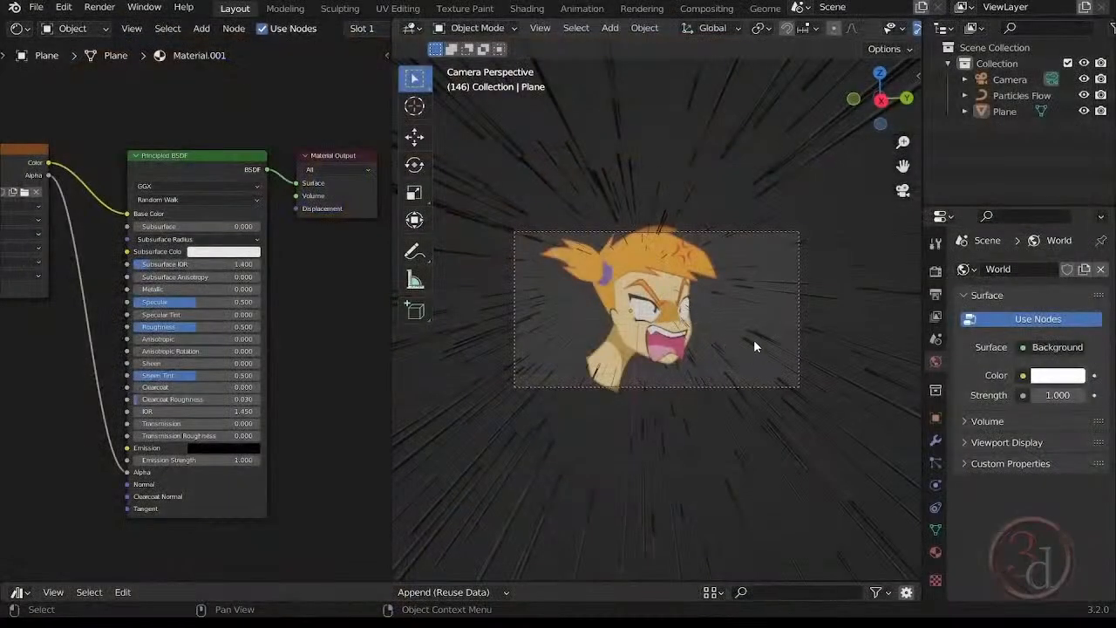
Select the Particles Flow object and set its modifier's Flow Speed to 0.260.
left_click(757, 342)
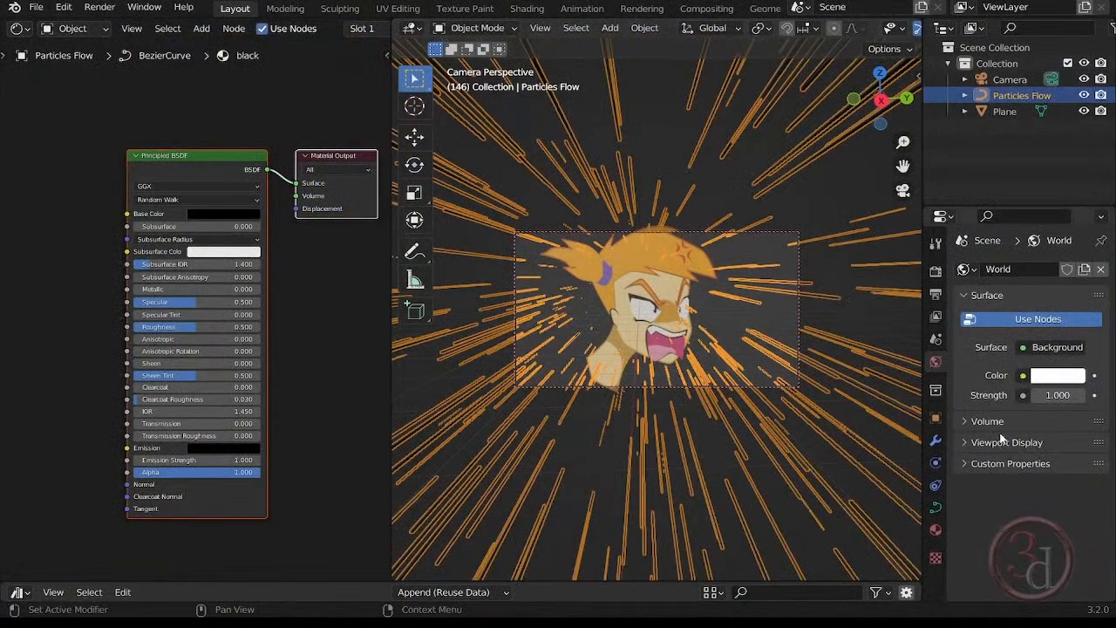
left_click(936, 441)
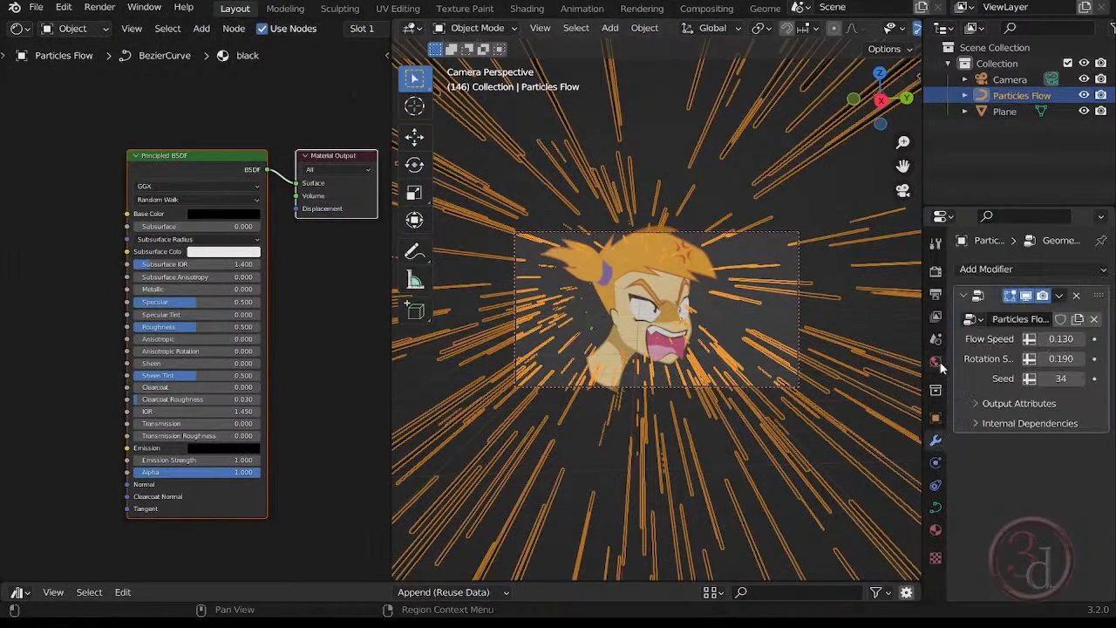
left_click_drag(1060, 339, 1073, 339)
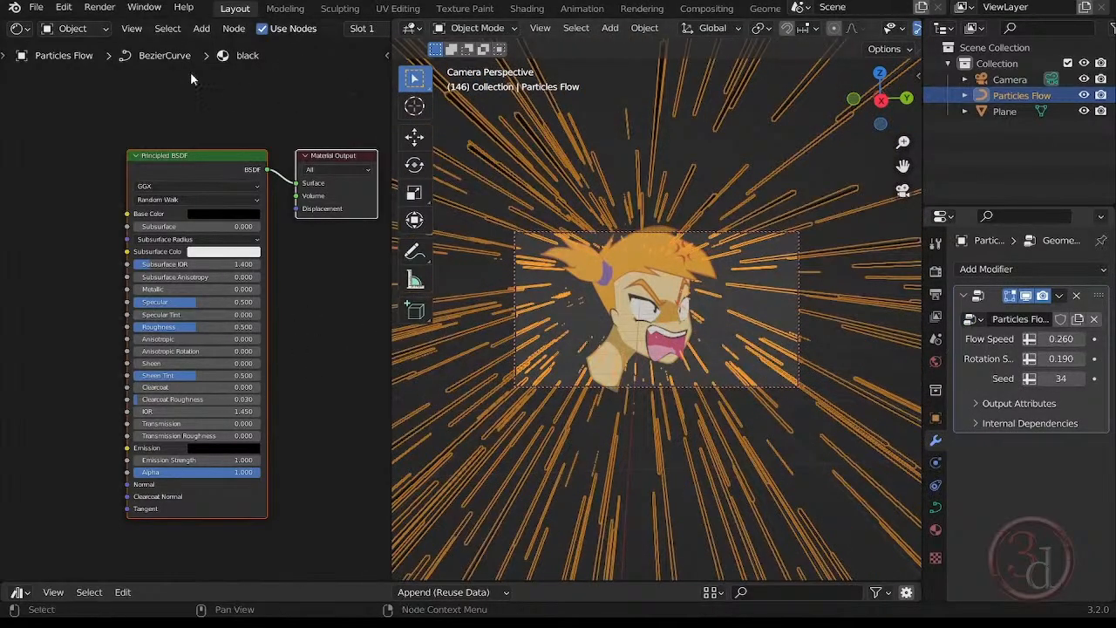
Show the Particles Flow geometry nodes in place of the shader nodes and lengthen the Cube node's X size to 38.1 cm.
left_click(17, 28)
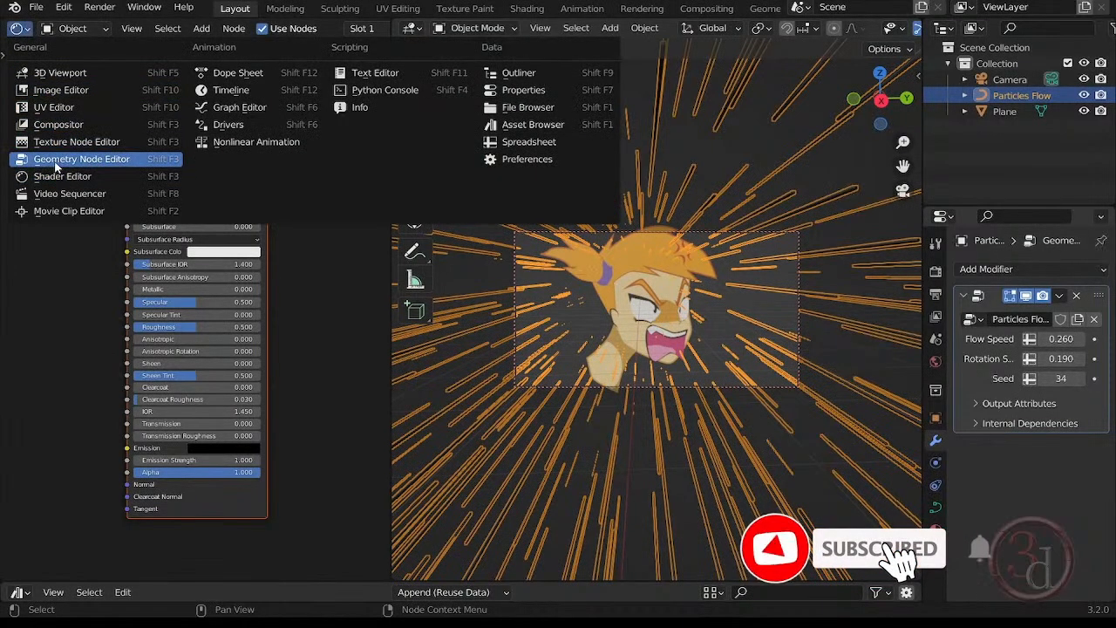
left_click(59, 160)
middle_click_drag(286, 526, 373, 283)
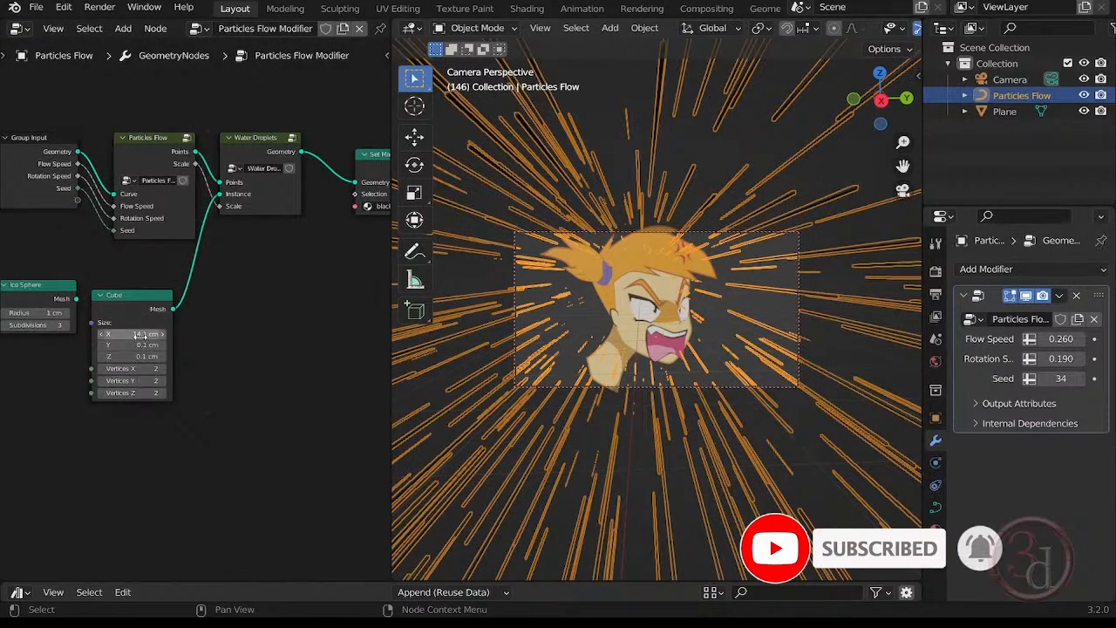
left_click(122, 334)
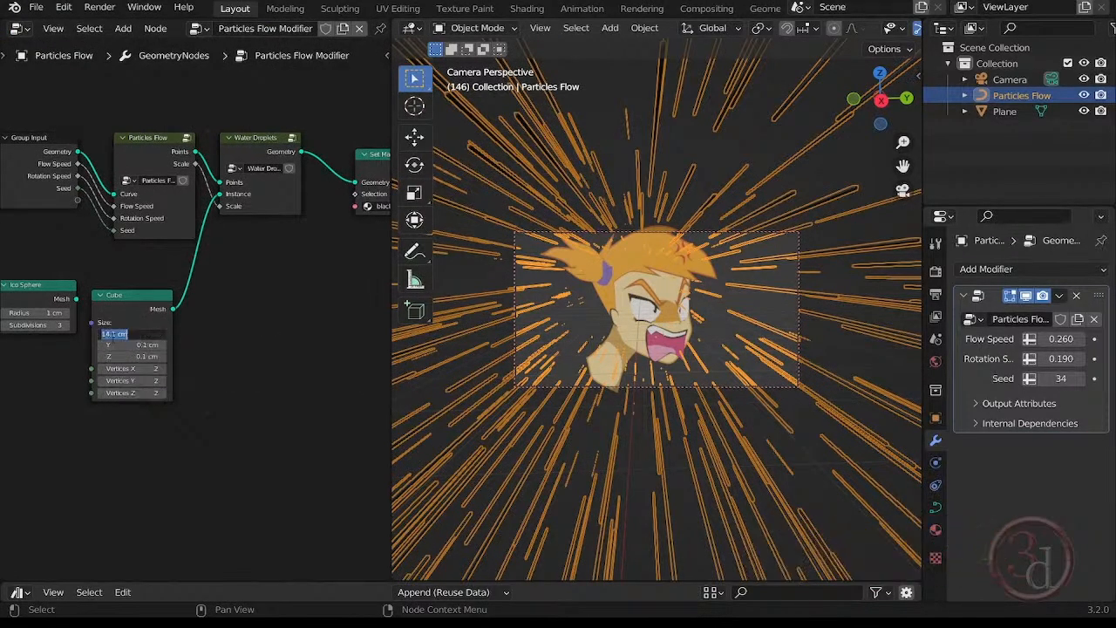
type("104")
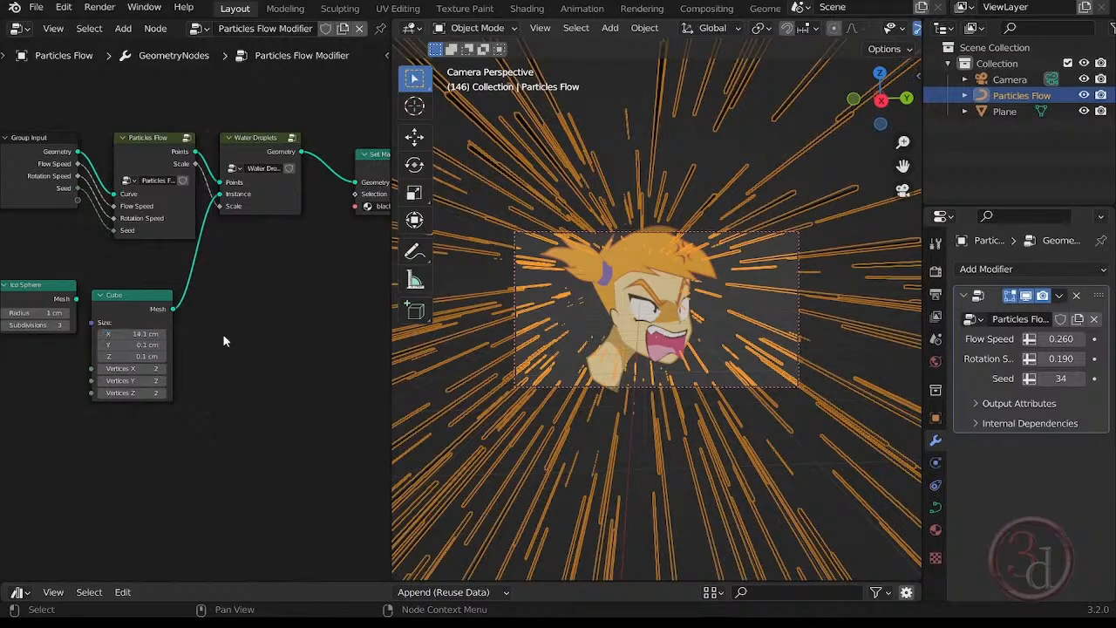
key("Return")
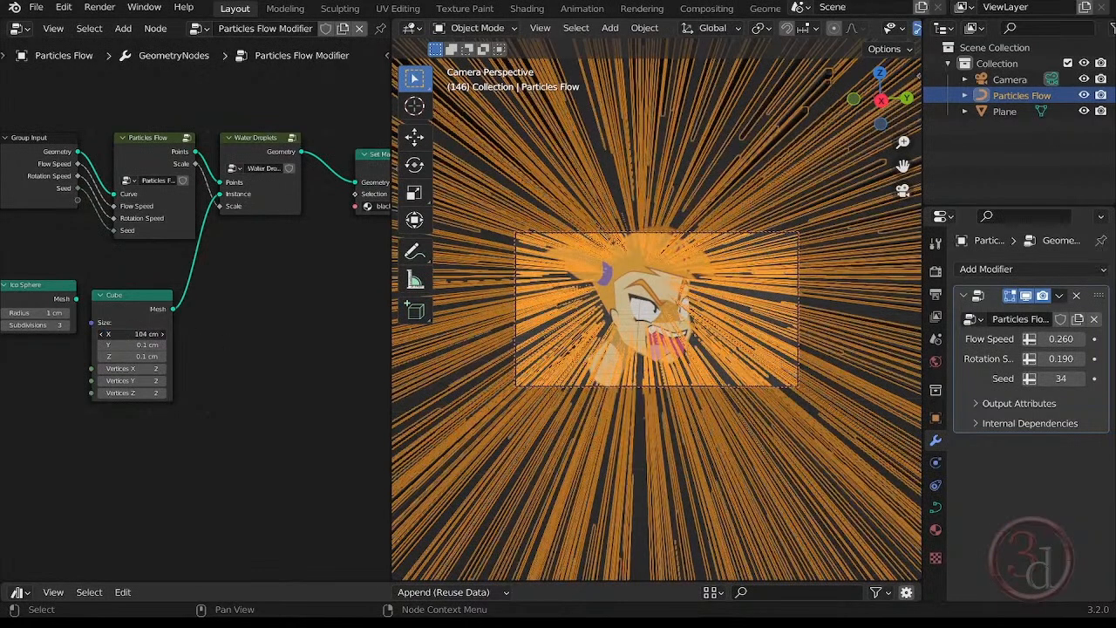
left_click_drag(128, 334, 122, 334)
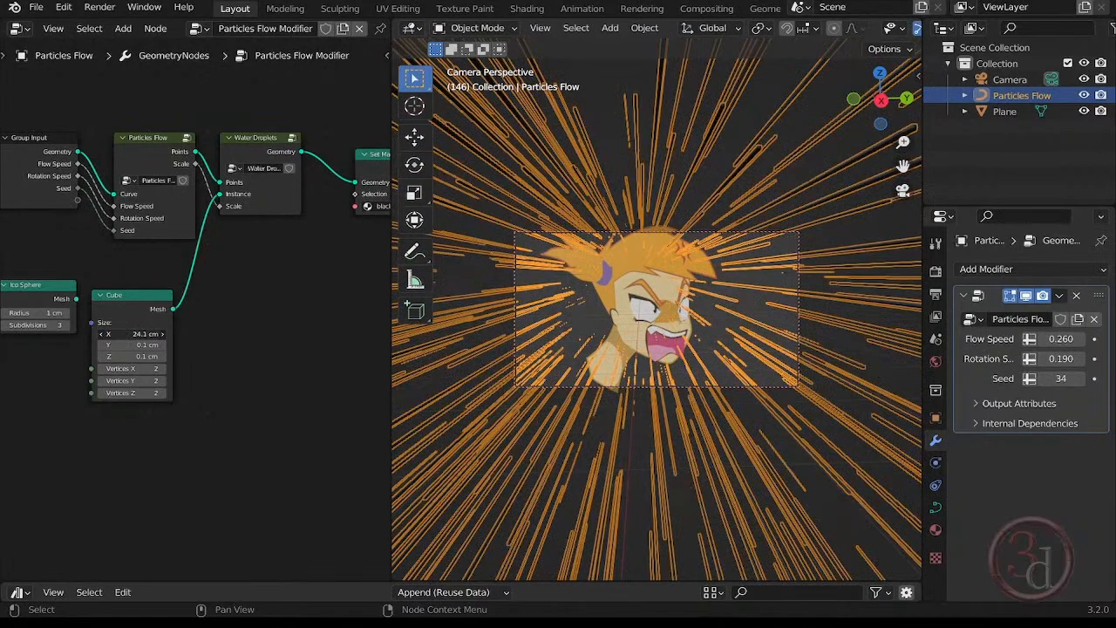
mouse_move(131, 334)
left_mouse_down()
mouse_move(174, 334)
mouse_move(141, 333)
left_mouse_up()
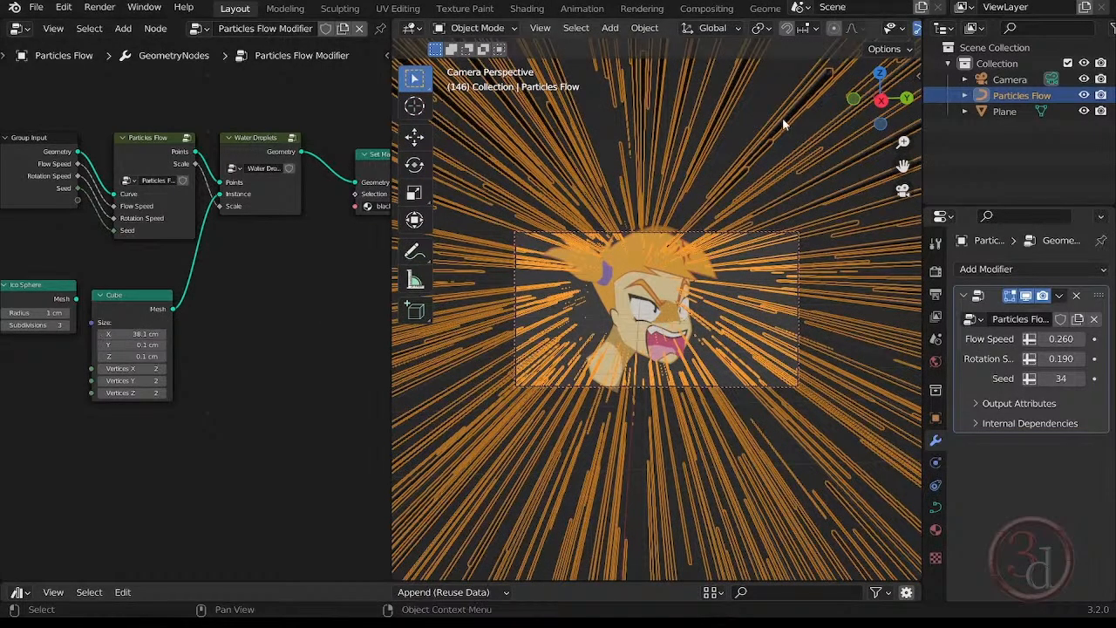
left_click(742, 115)
left_click(748, 318)
Set the Seed of the Particles Flow modifier to 20.
double_click(1048, 378)
type("20")
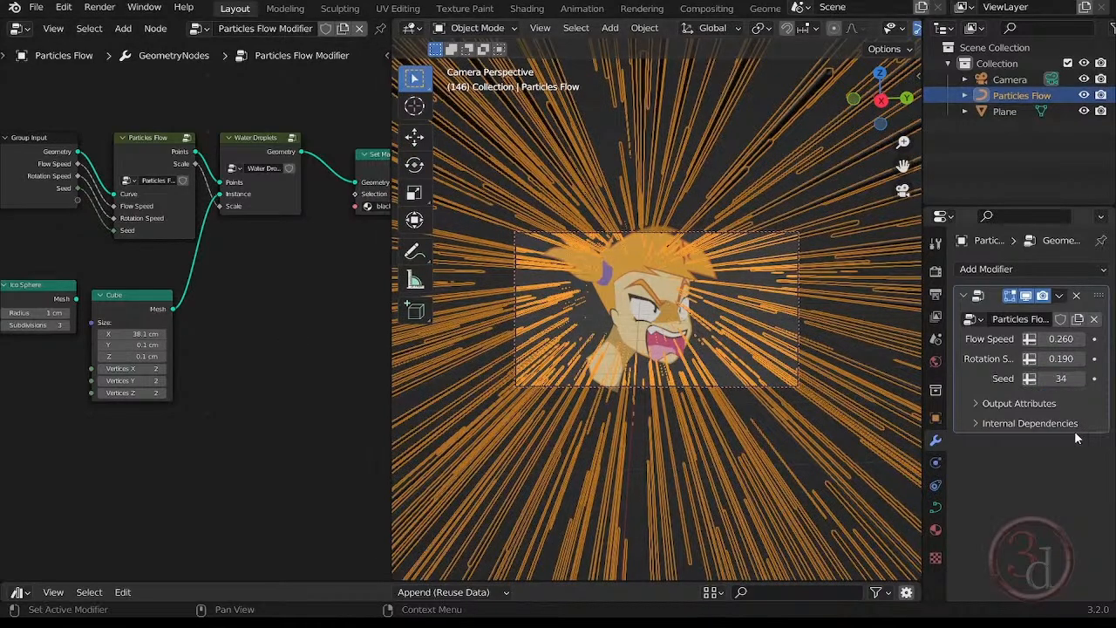
key("Return")
left_click(1060, 379)
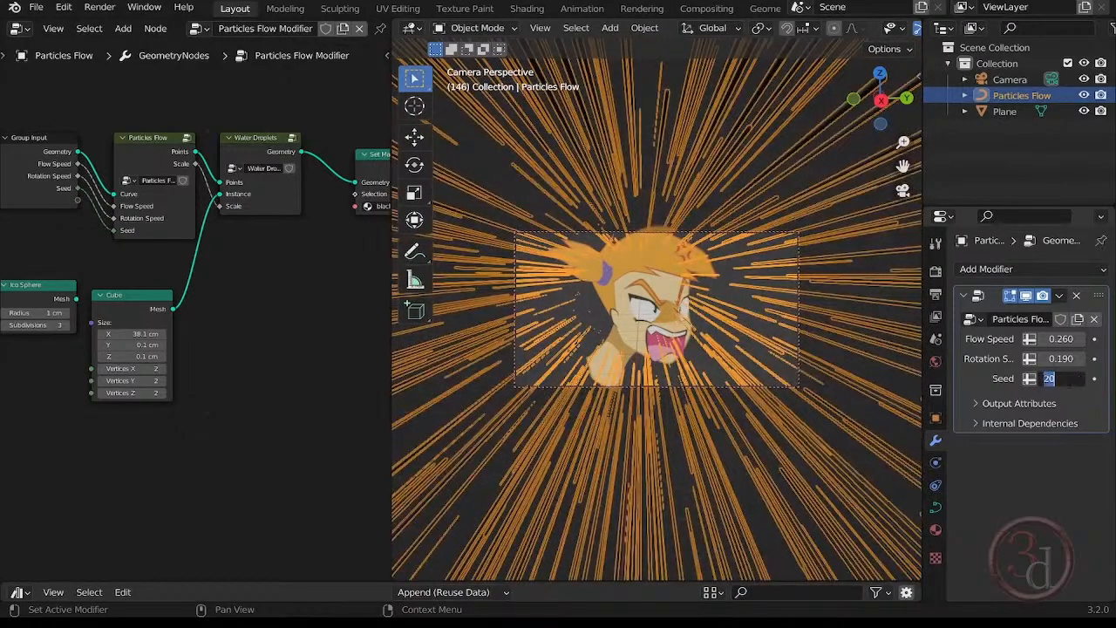
Reselect the Particles Flow object and shift it slightly in the camera view relative to the girl image plane.
left_click(636, 306)
left_click(632, 288)
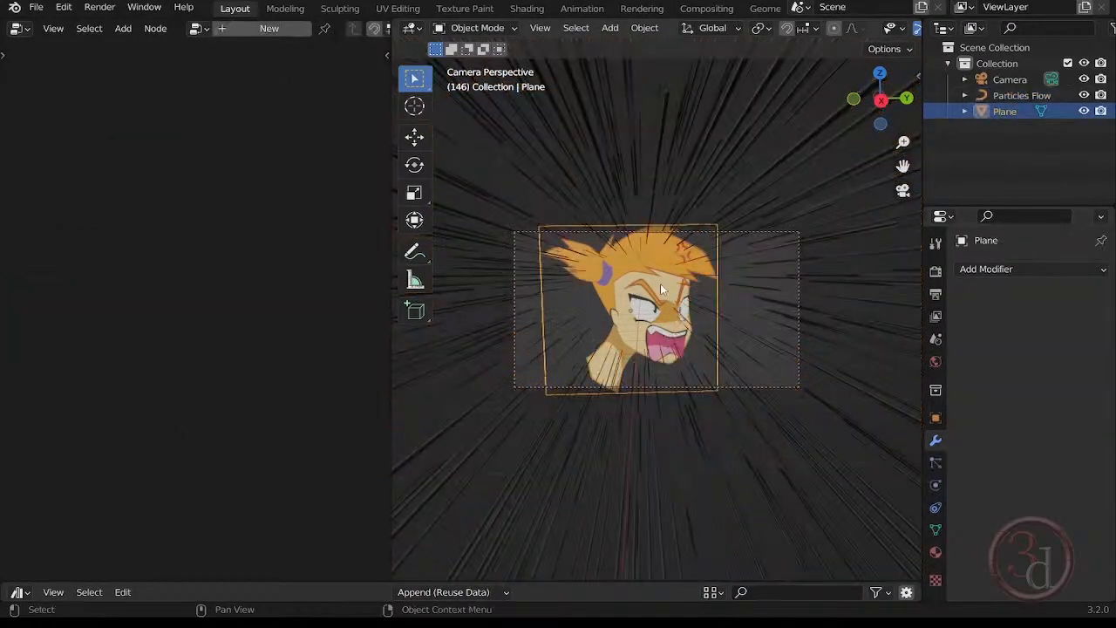
left_click(790, 451)
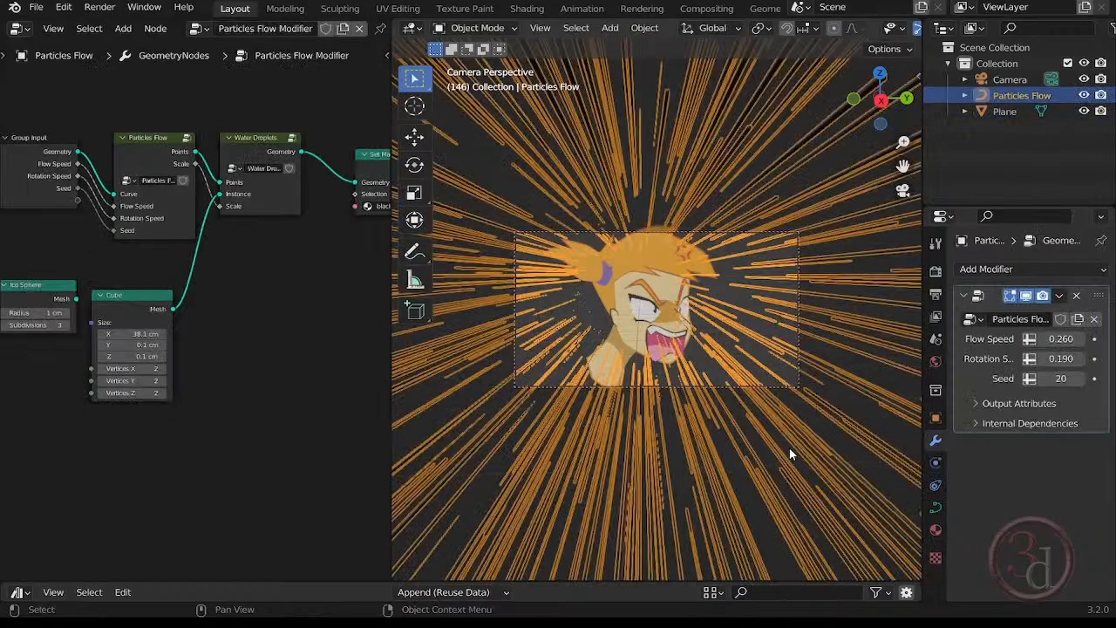
key("g")
left_click(704, 279)
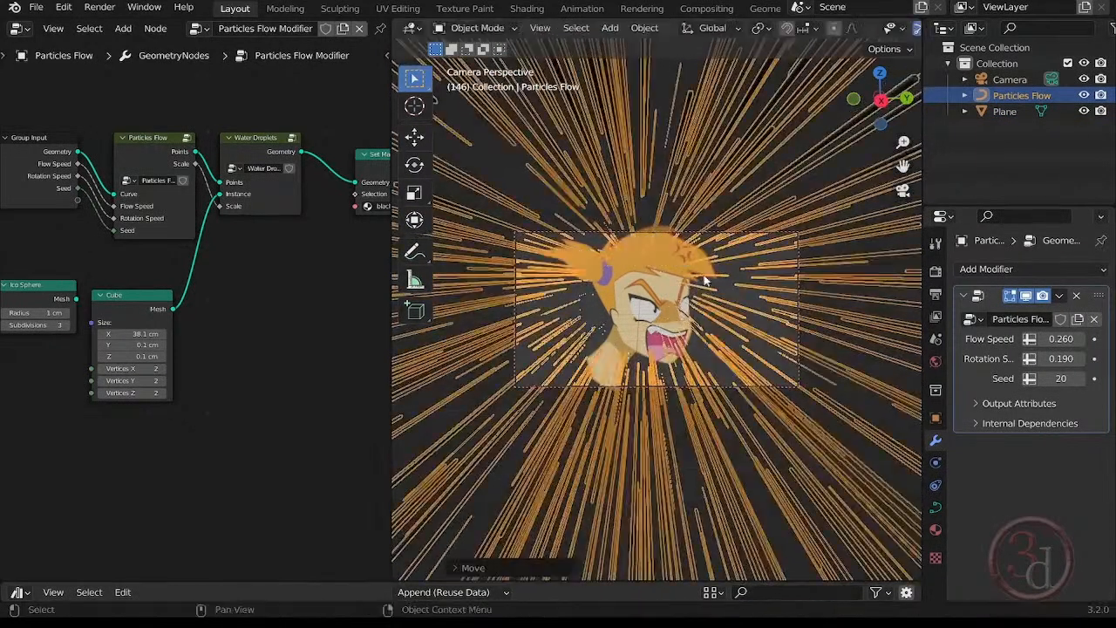
Preview the particle streaks by playing the animation, then deselect Particles Flow and play it back again.
key("space")
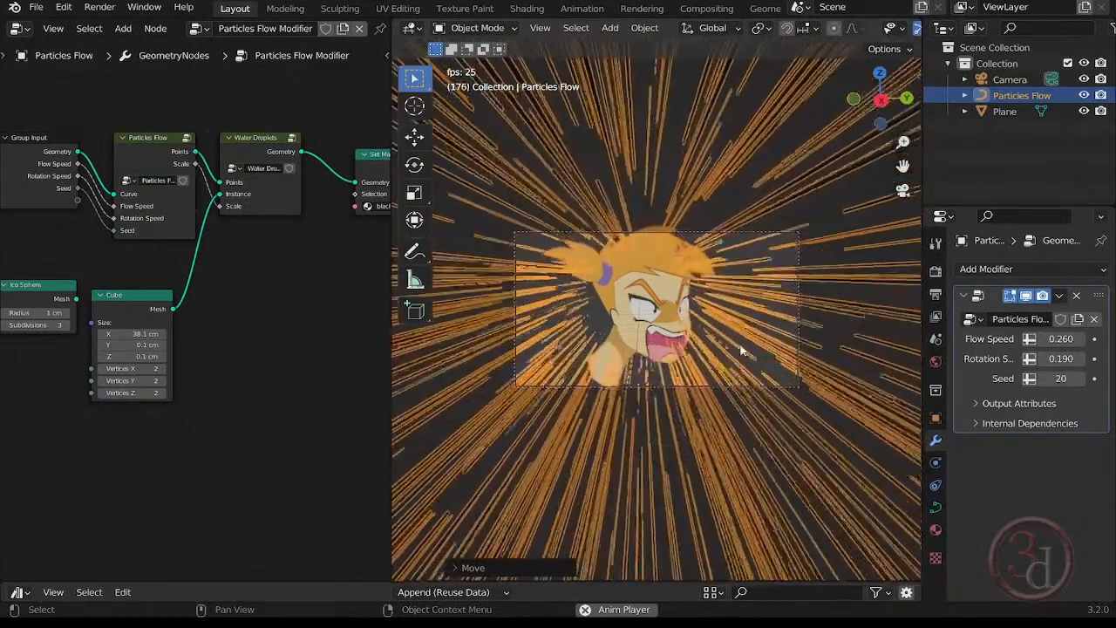
key("space")
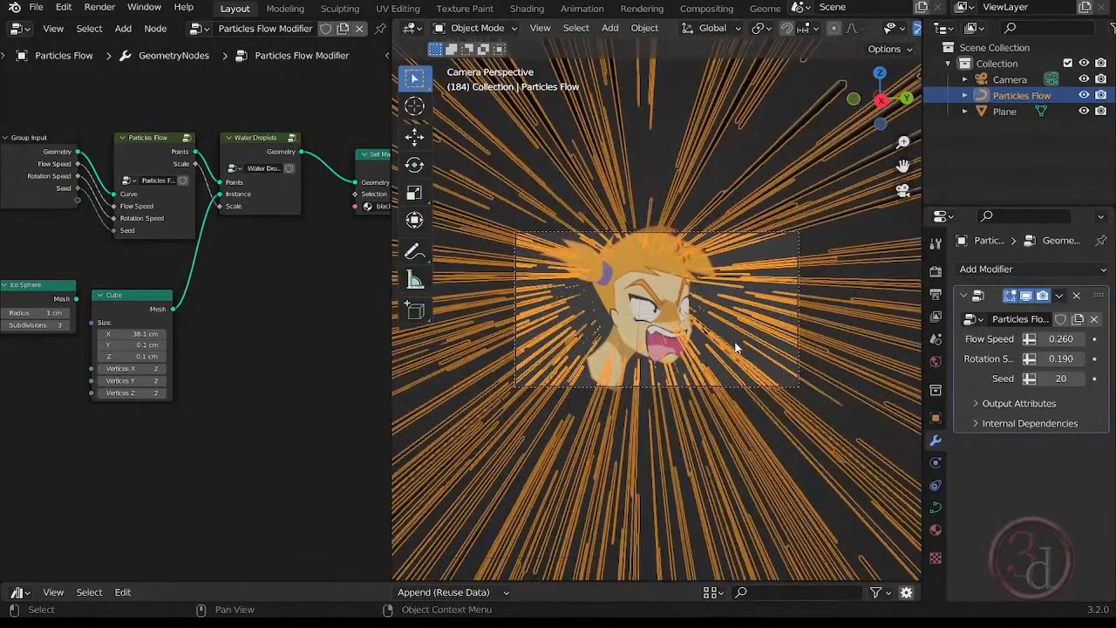
left_click(748, 138)
key("space")
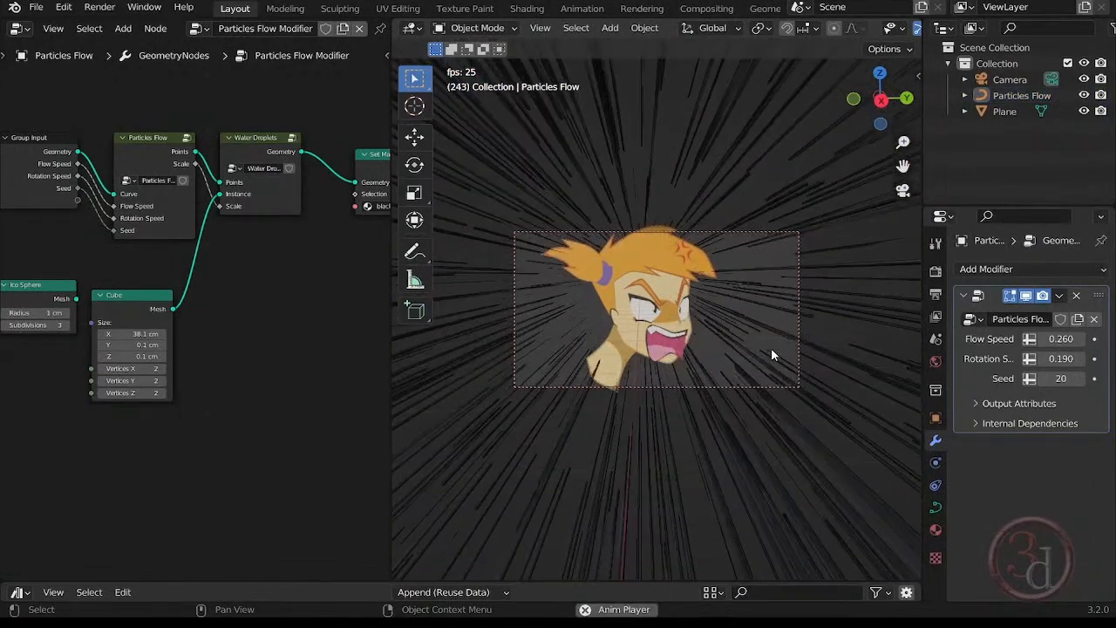
key("space")
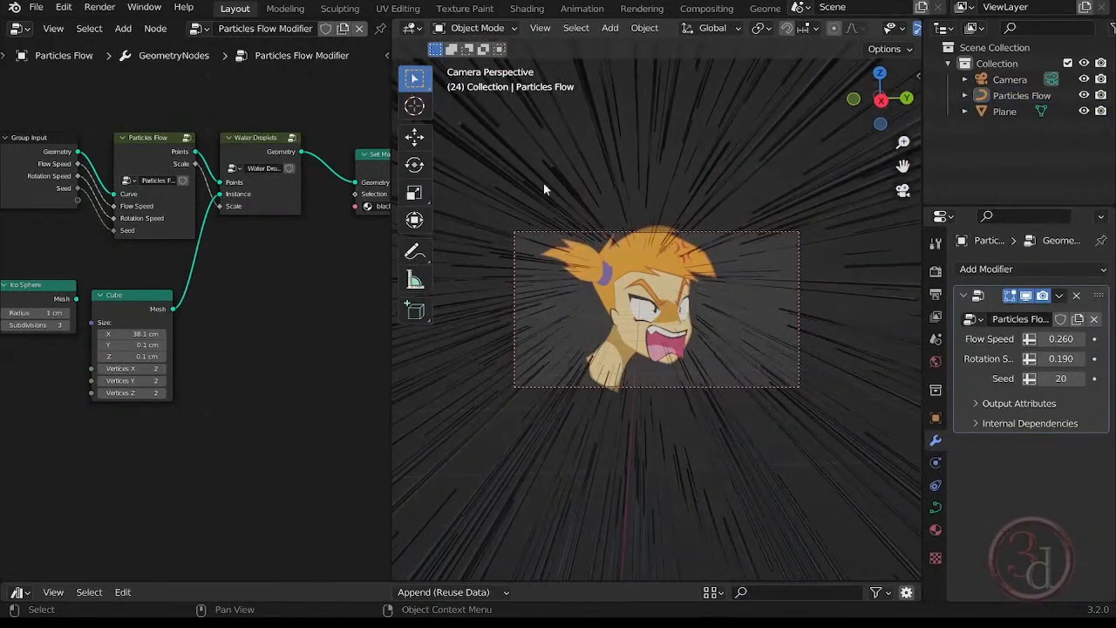
Render the current frame as an image and inspect the whole picture with the new streak layout.
left_click(110, 8)
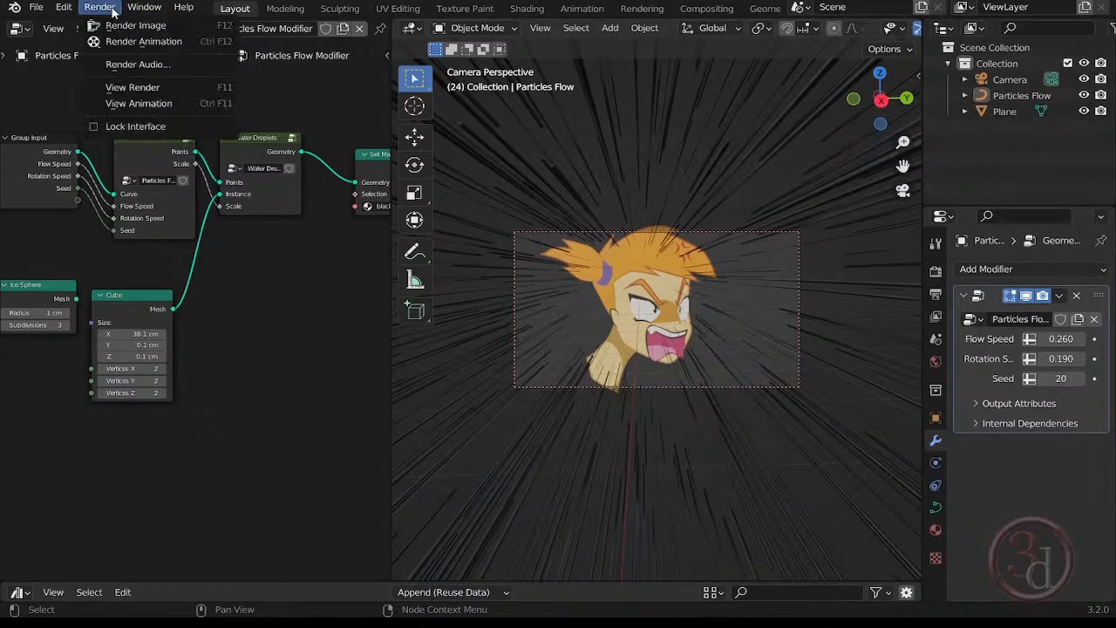
left_click(135, 26)
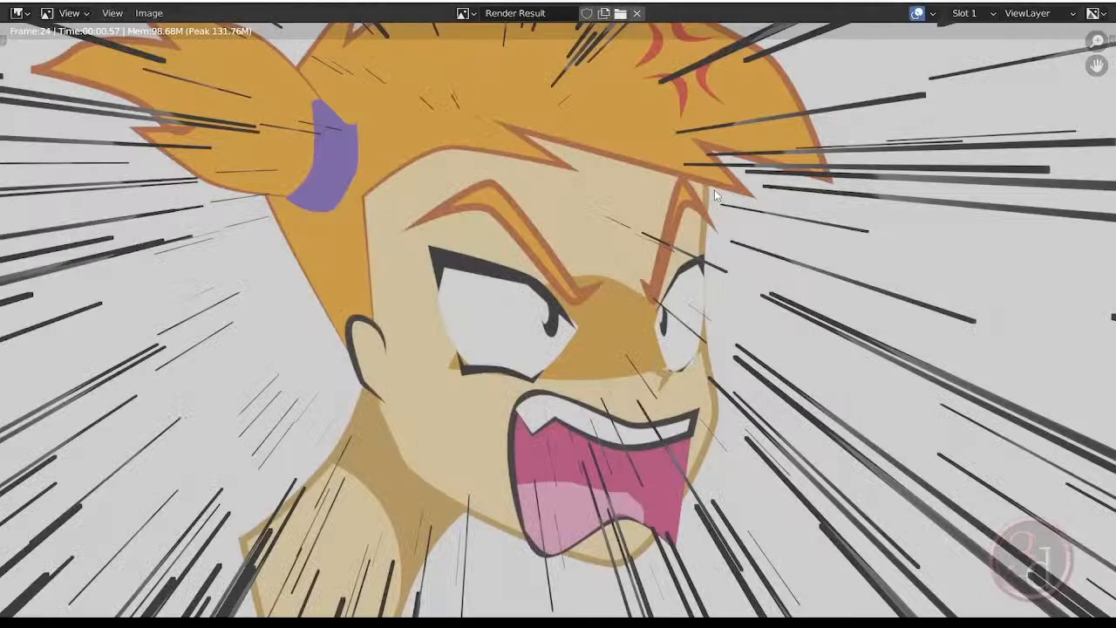
scroll(620, 389, "down", 3)
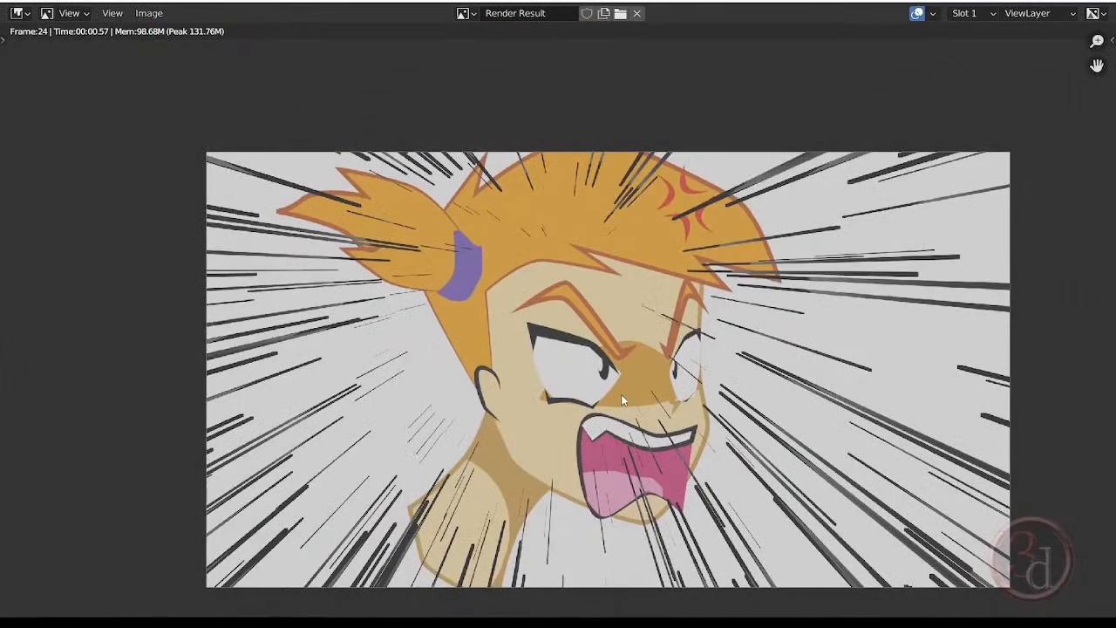
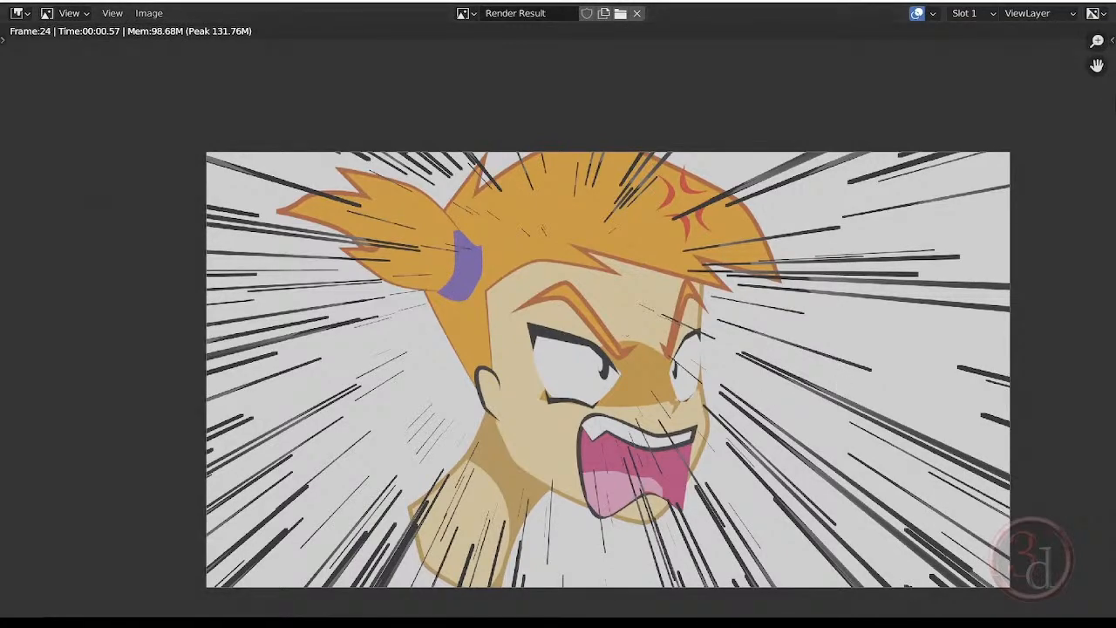
Close the render result and move the Particles Flow object about 1.6 cm along the global Y axis.
left_click(1096, 1)
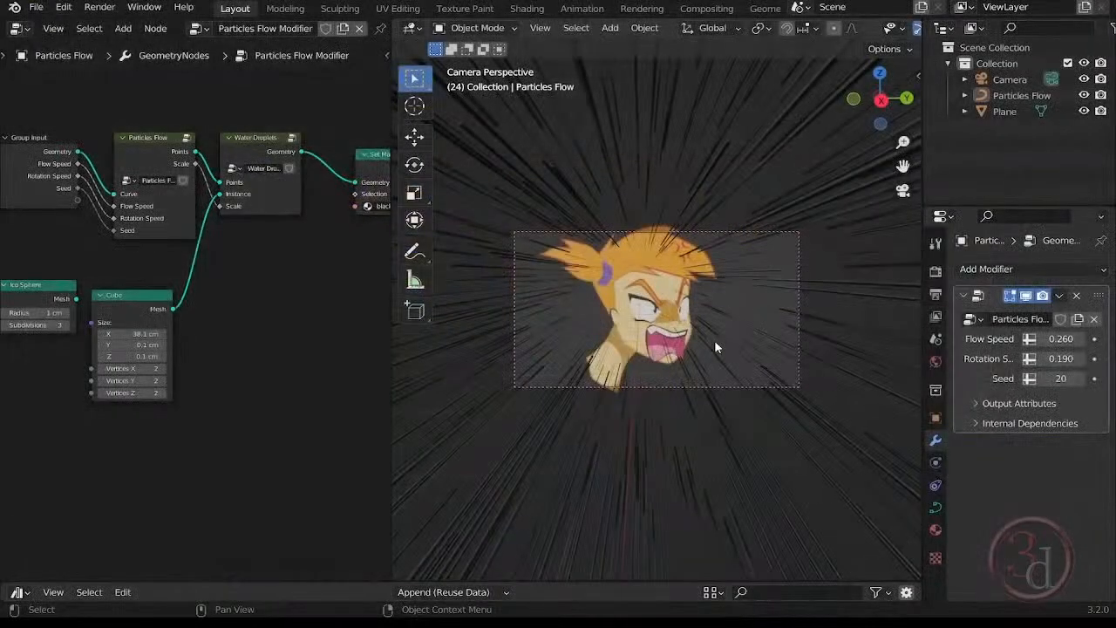
left_click(764, 251)
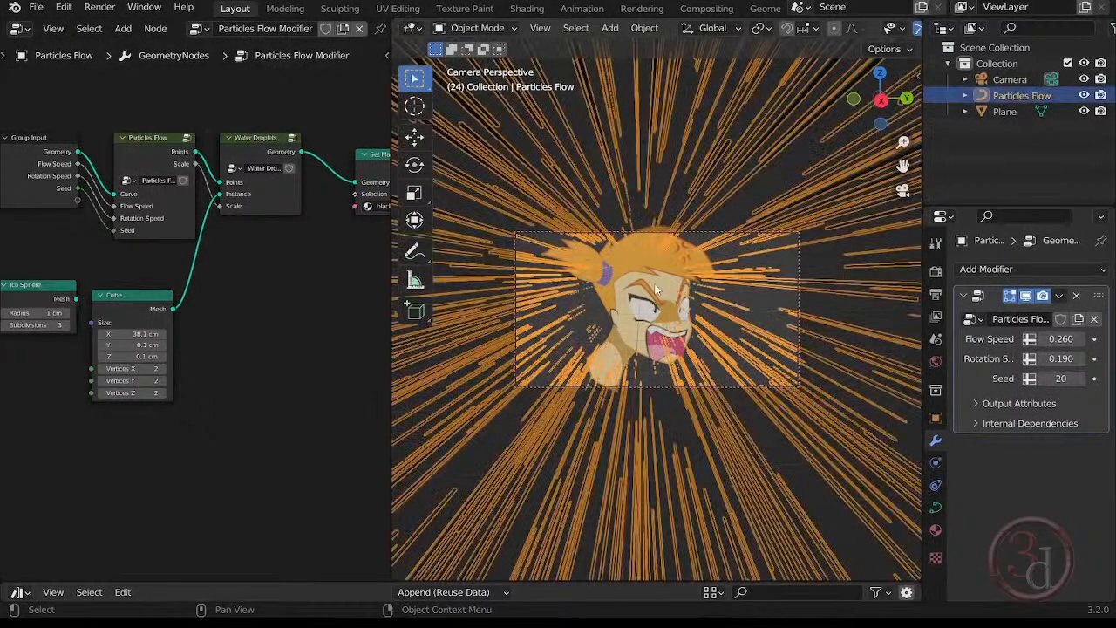
left_click(695, 295)
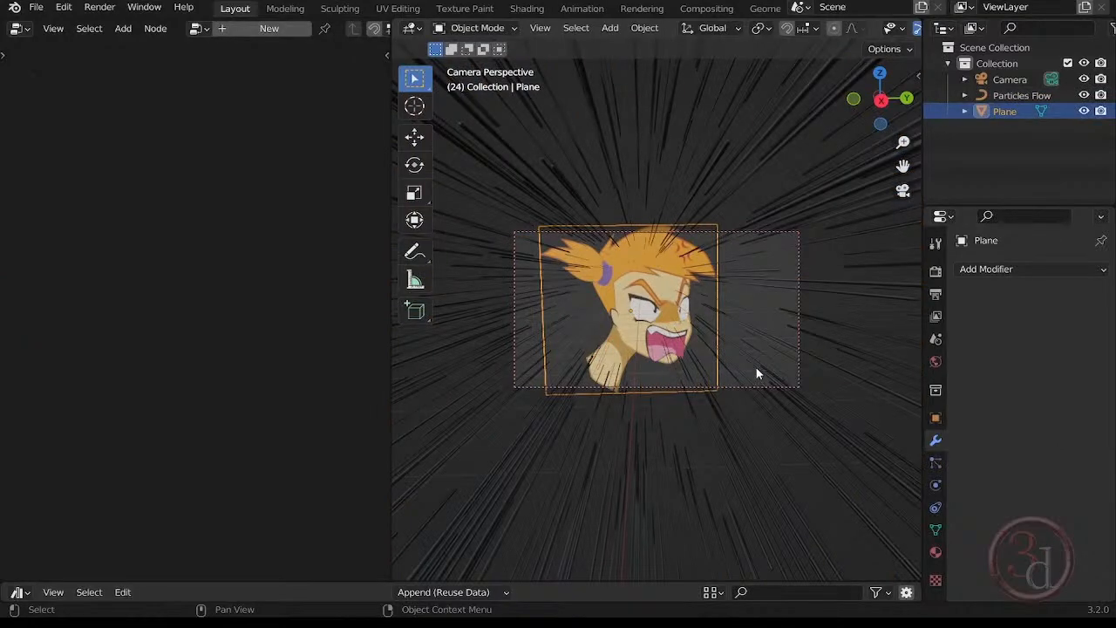
left_click(704, 331)
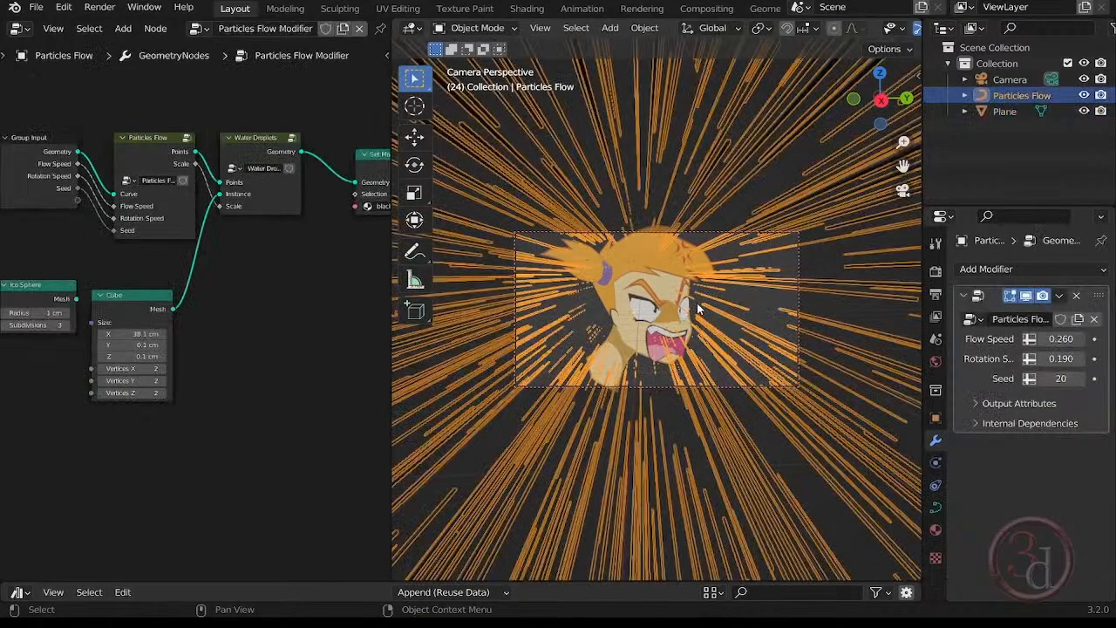
key("g")
key("y")
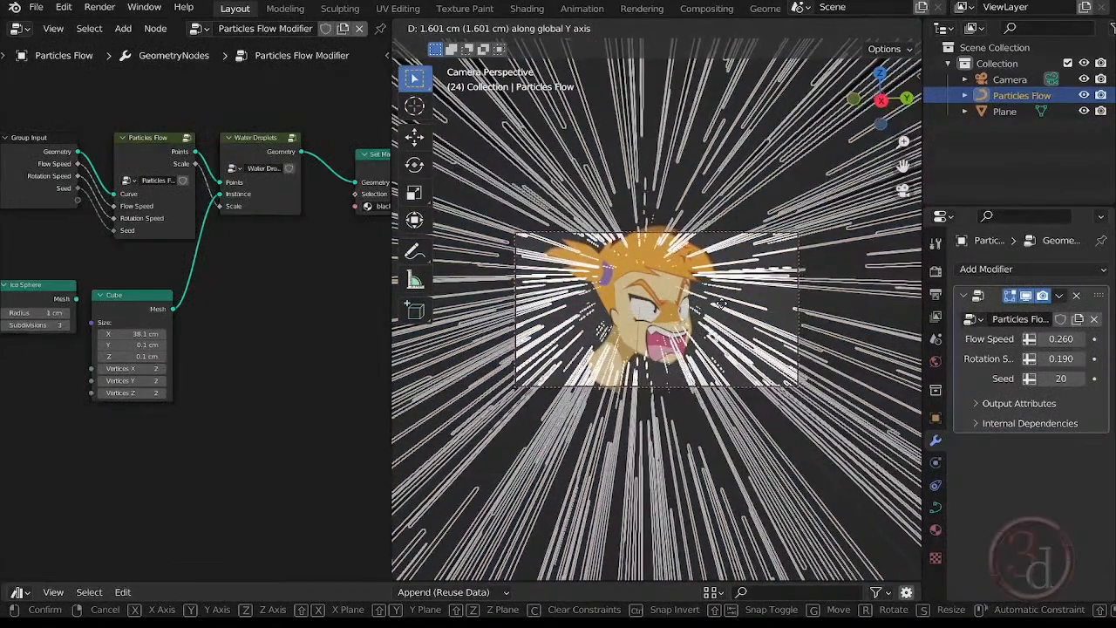
left_click(725, 303)
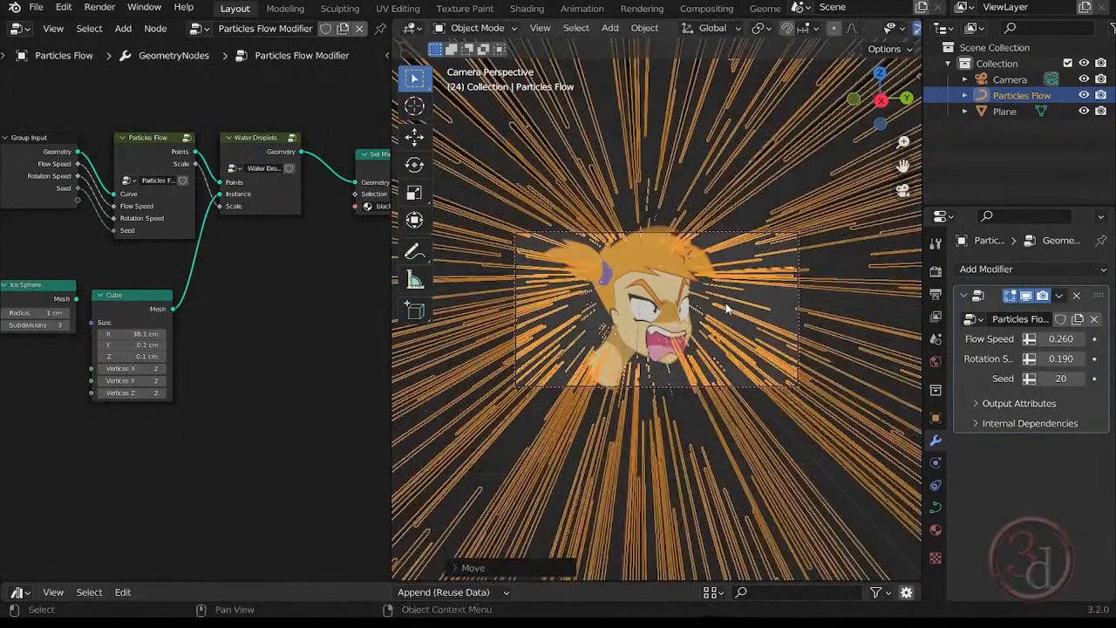
Move the Particles Flow object about 12.8 cm along the global X axis.
key("g")
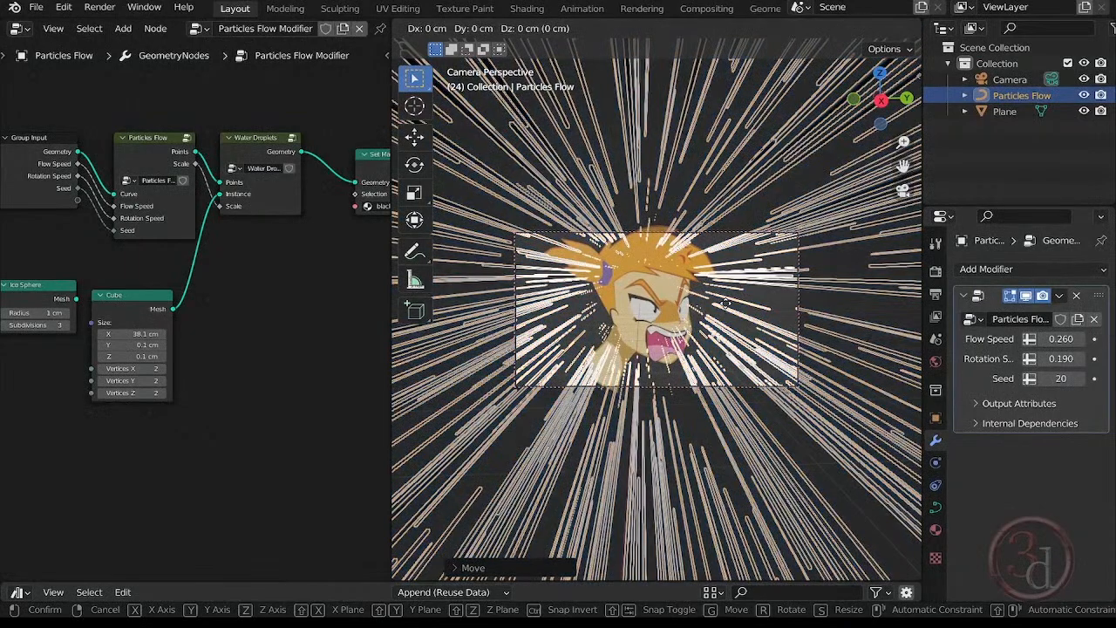
key("x")
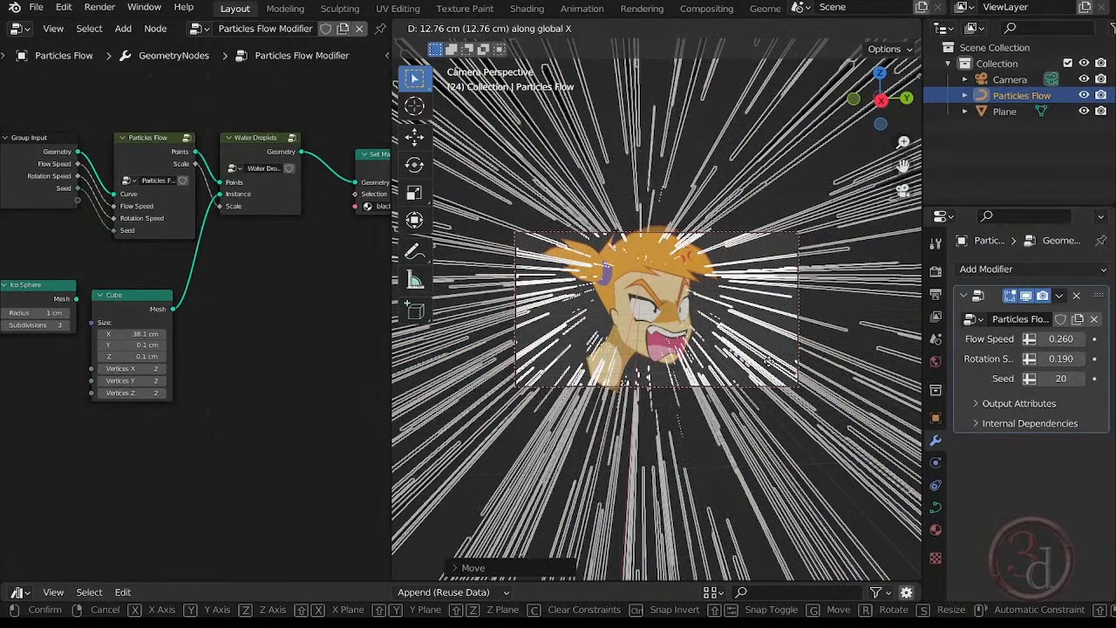
left_click(780, 383)
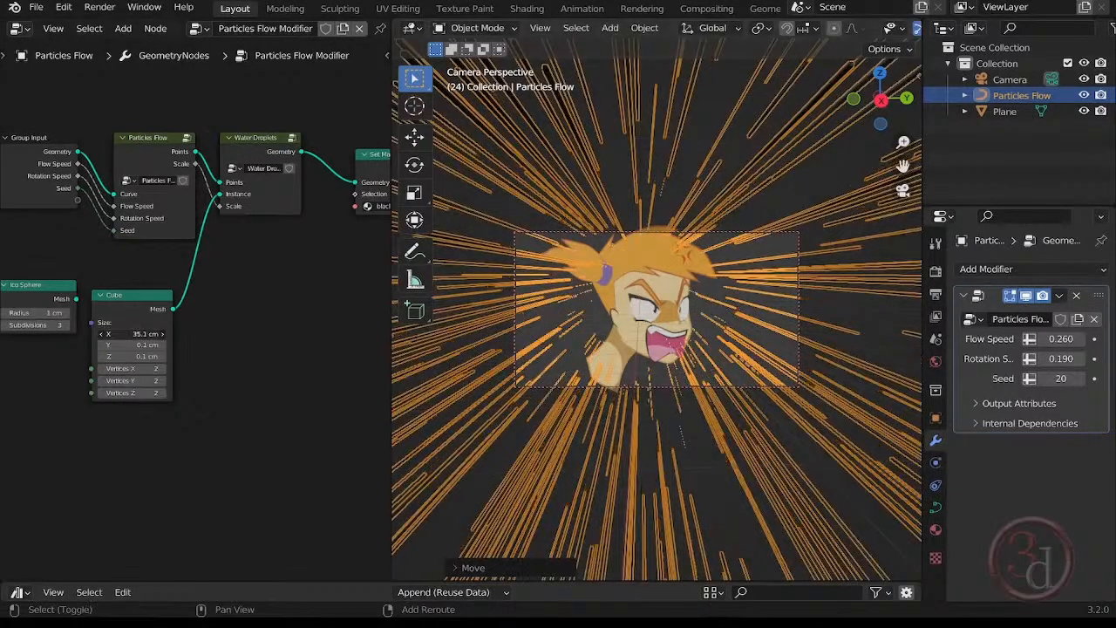
Set the Cube node's X size to 57.1 cm and move Particles Flow about 8.6 cm along the global X axis.
left_click_drag(131, 334, 290, 334)
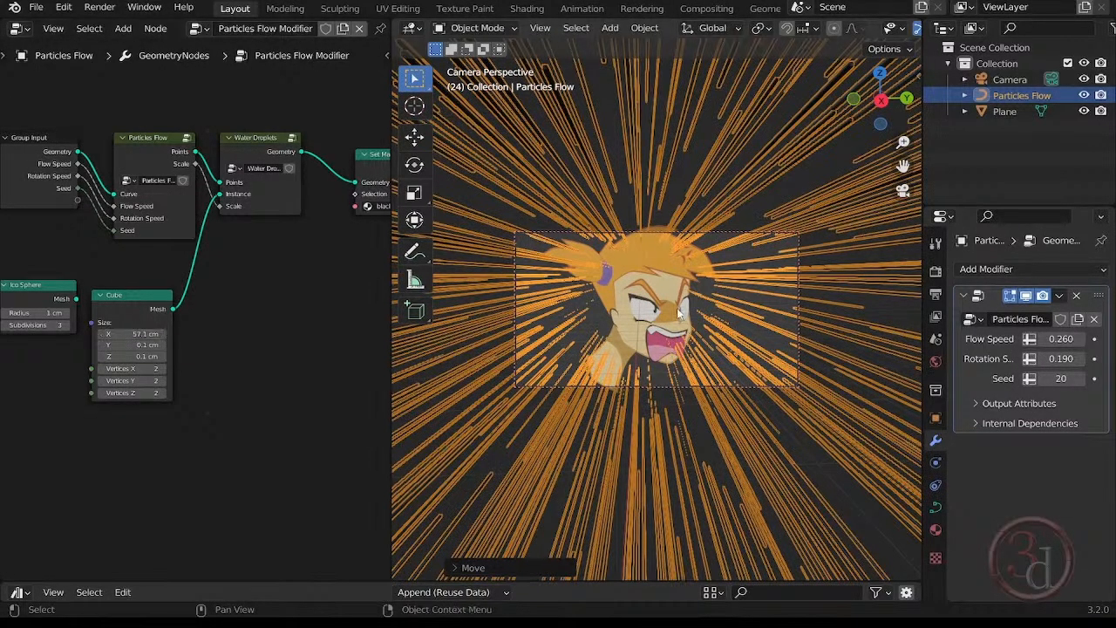
key("g")
key("z")
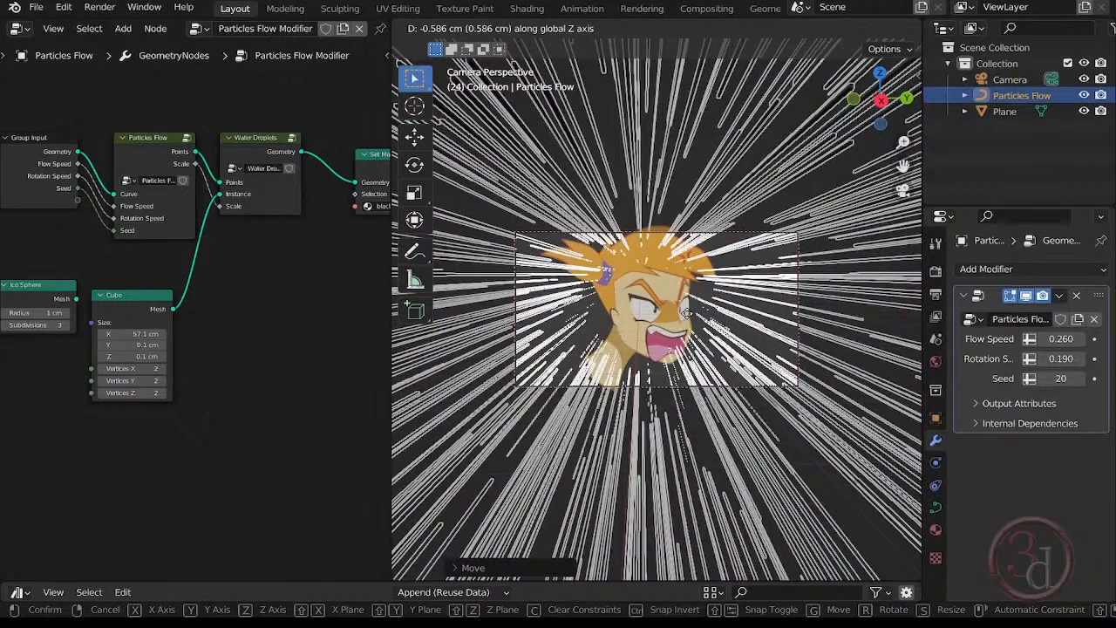
key("x")
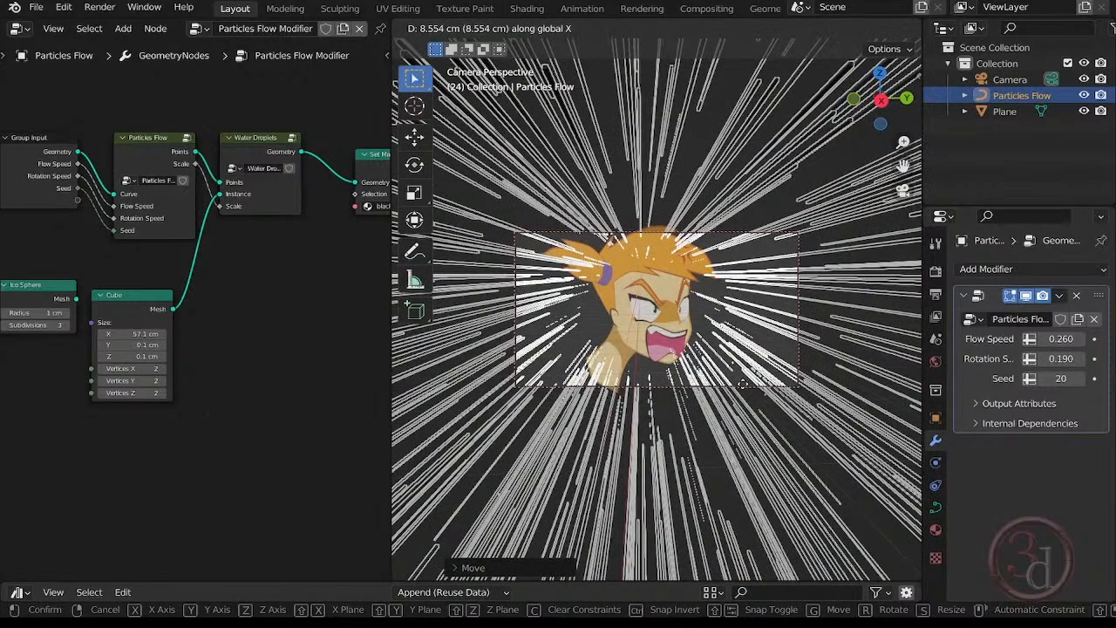
left_click(742, 384)
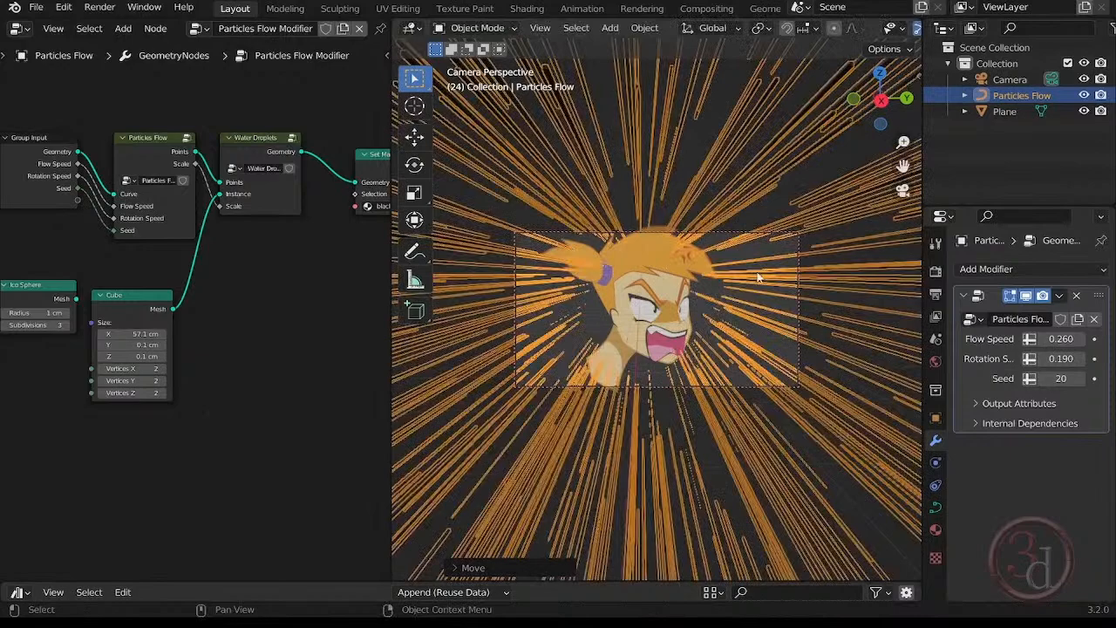
Exclude the girl image plane from renders, then render the current frame and inspect the streaks on their own.
left_click(759, 215)
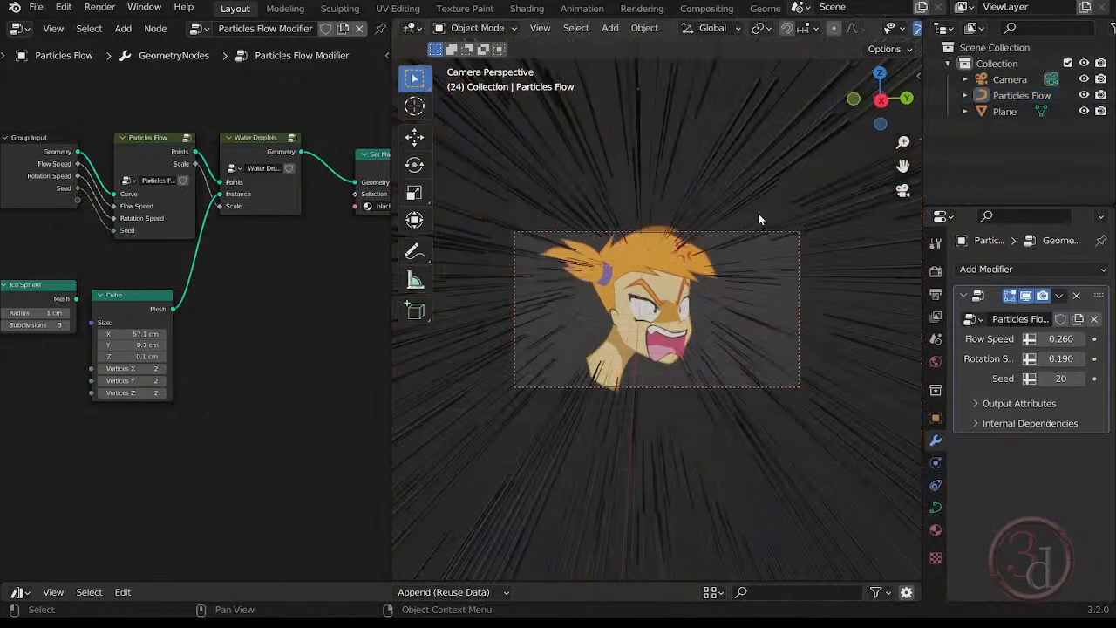
left_click(665, 253)
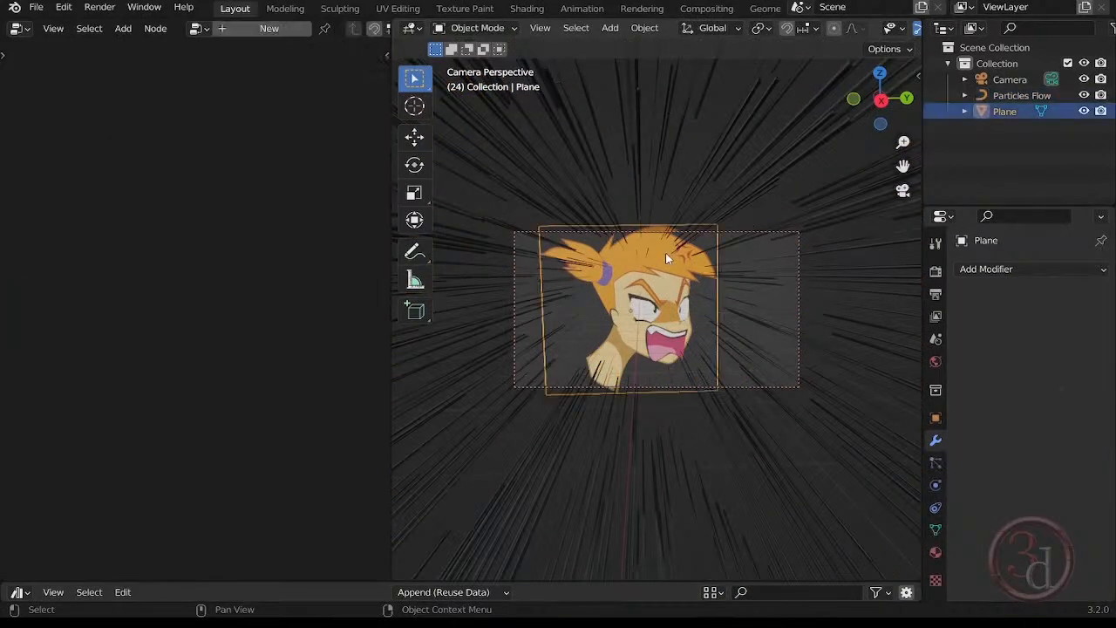
left_click(1101, 112)
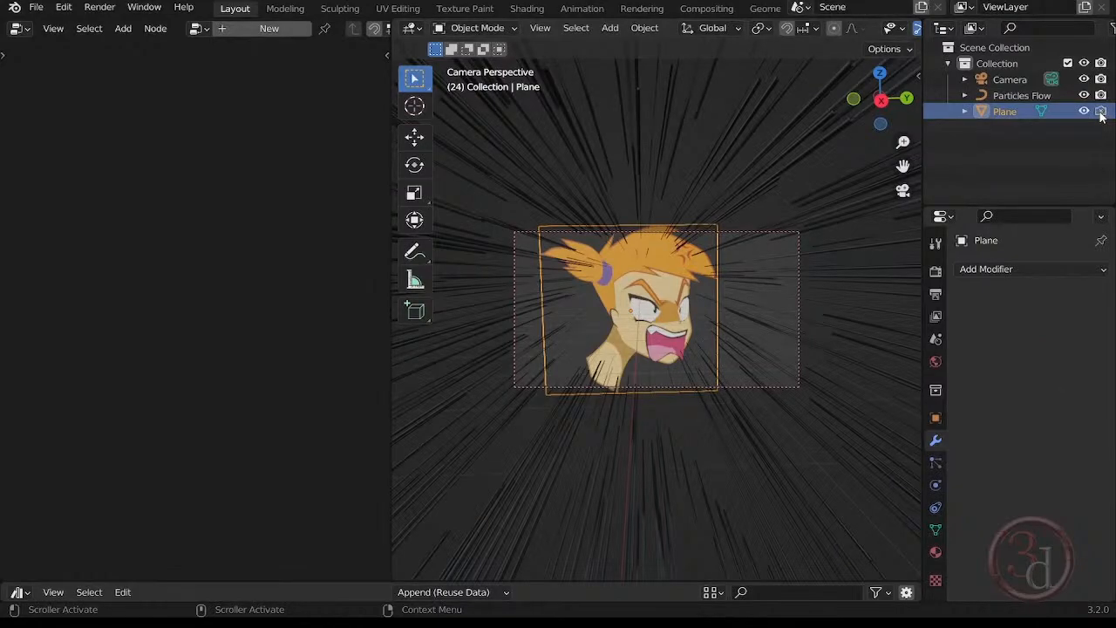
left_click(100, 9)
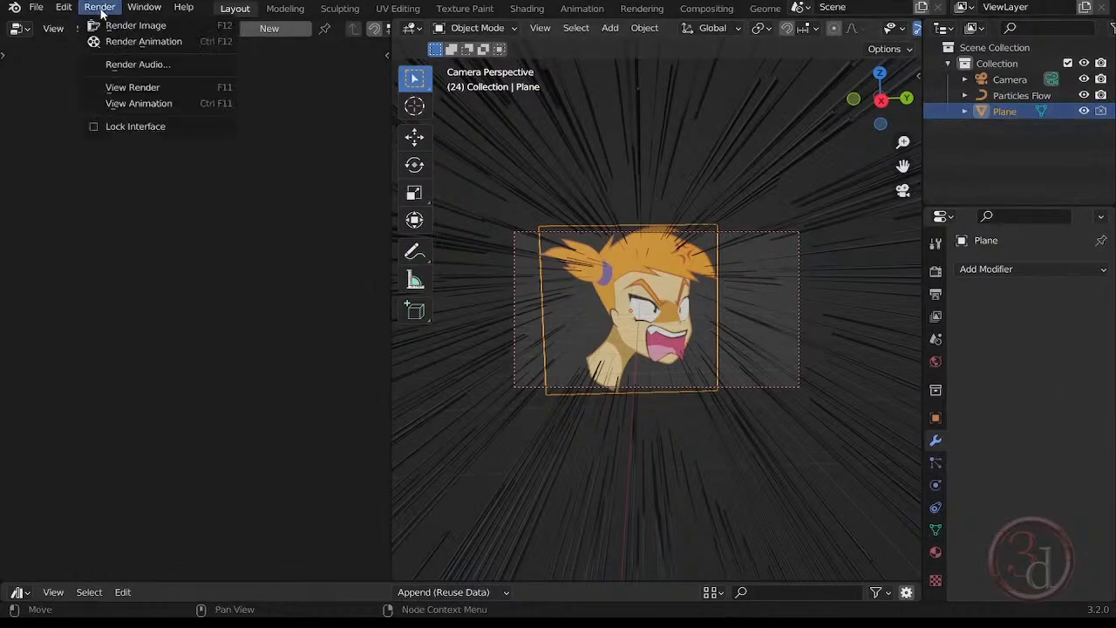
left_click(114, 26)
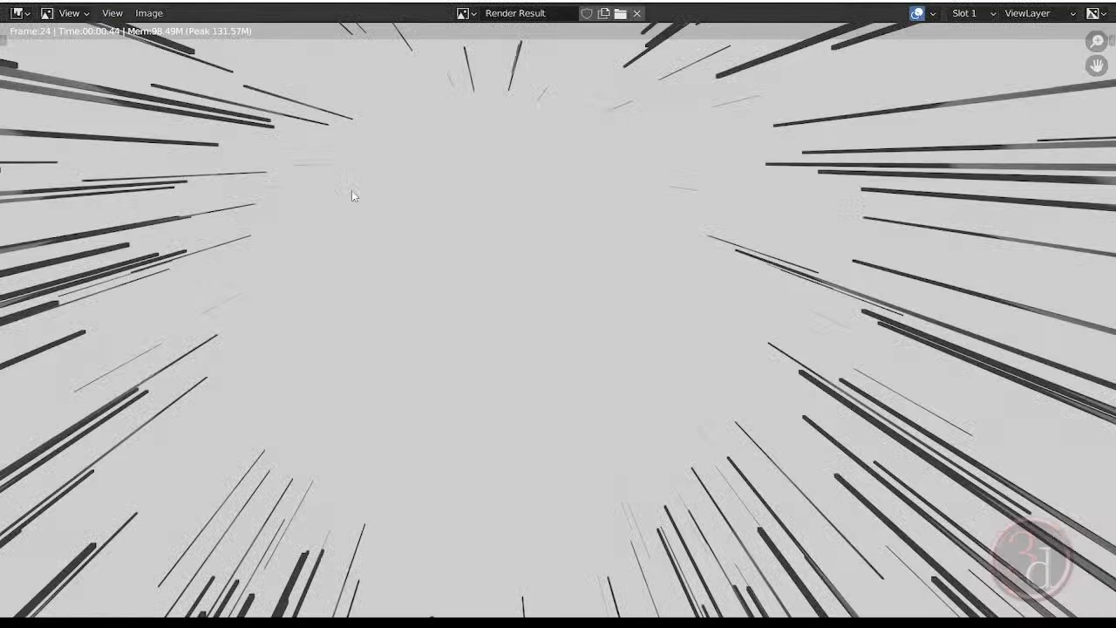
scroll(445, 379, "down", 3)
scroll(447, 323, "up", 1)
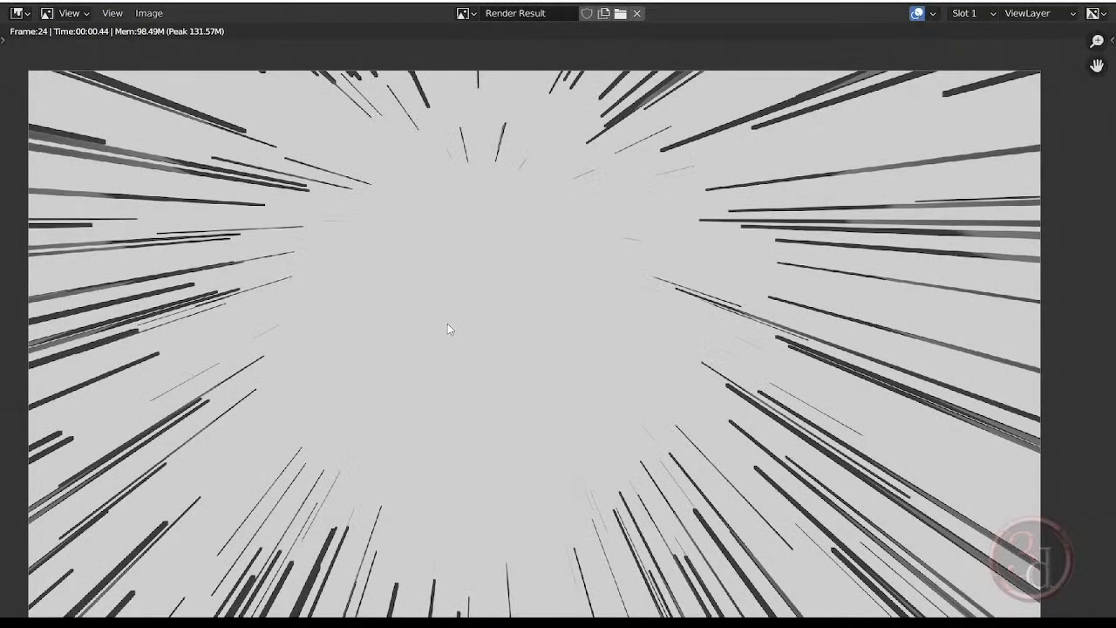
scroll(447, 323, "down", 1)
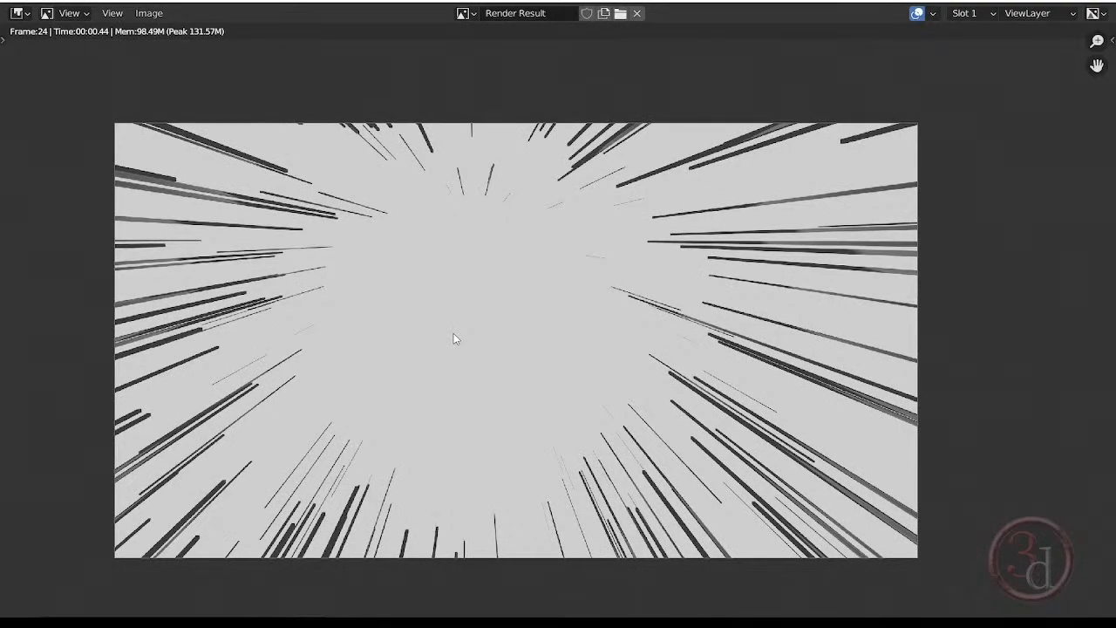
Save the rendered image as bg.png in the Comic Focus Effect project folder.
left_click(154, 15)
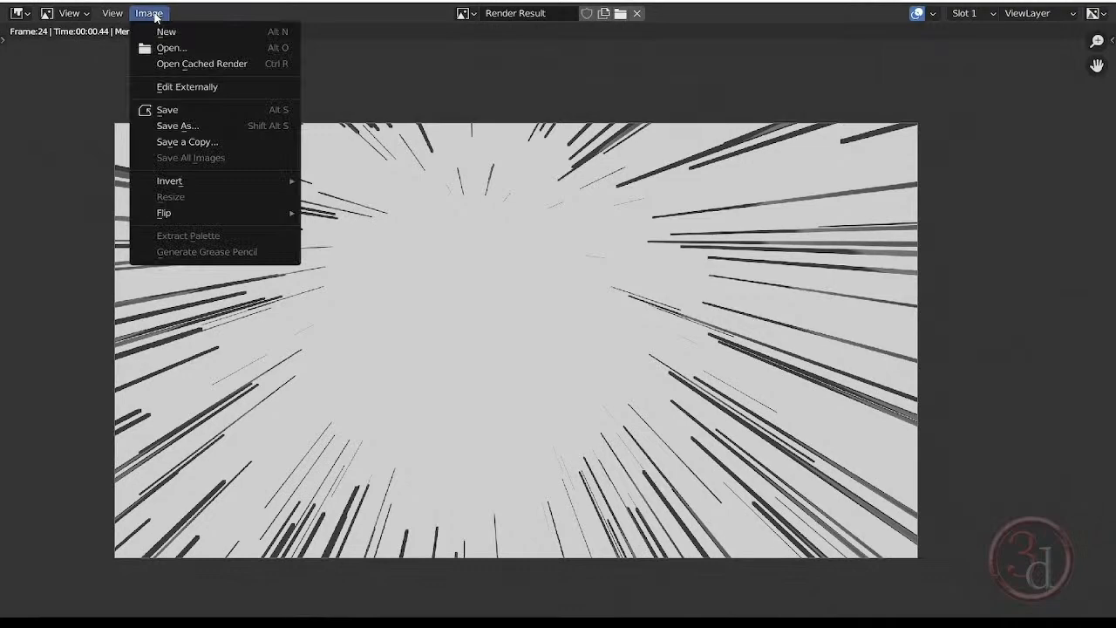
left_click(181, 127)
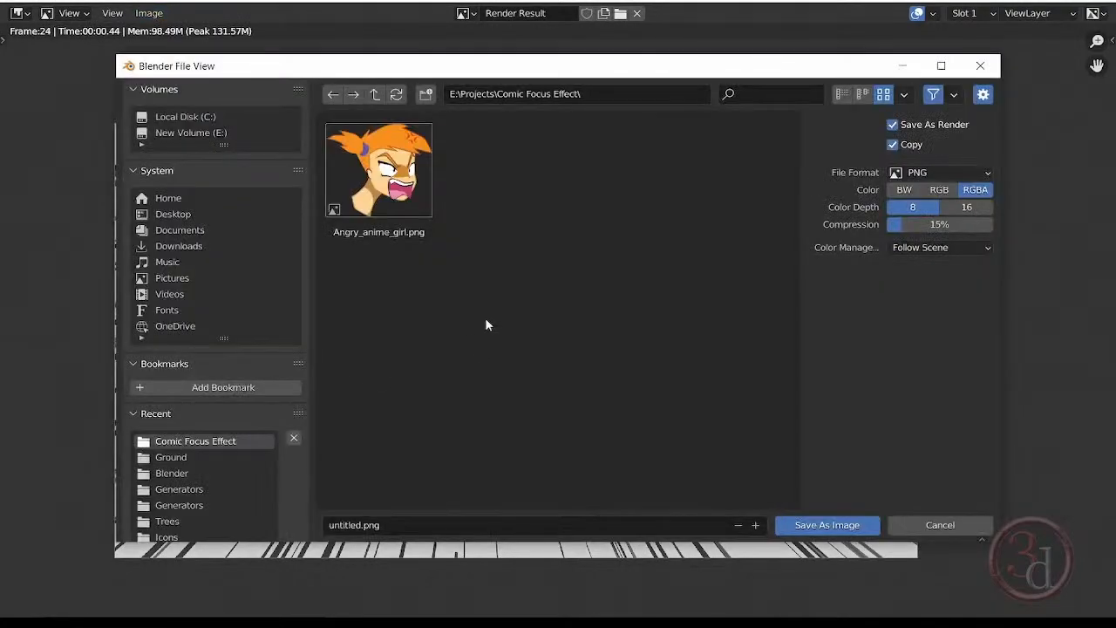
left_click(390, 524)
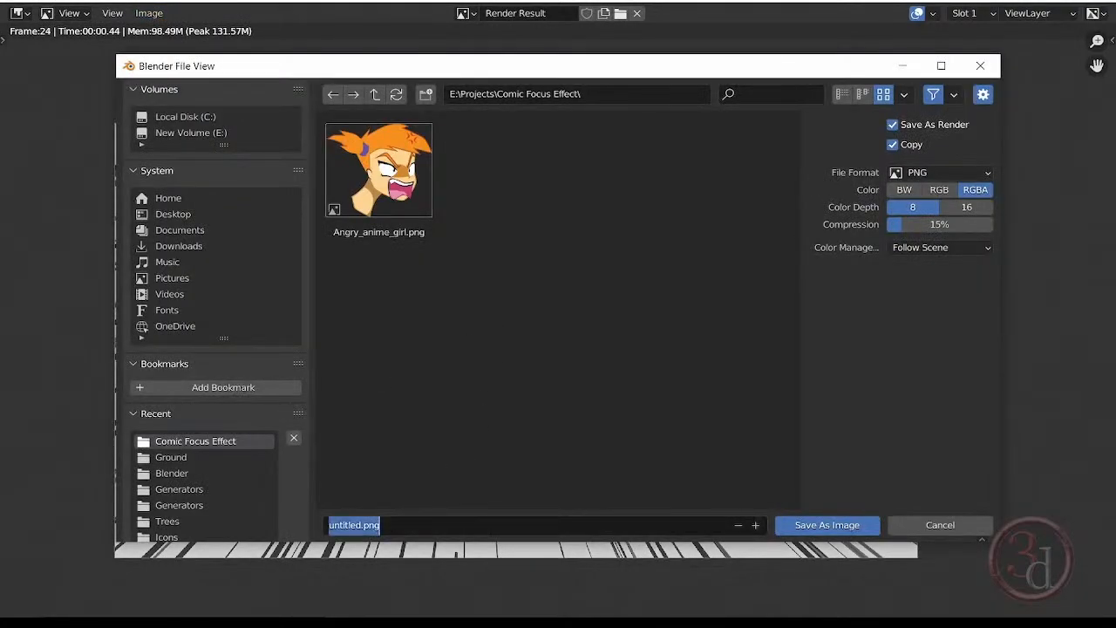
type("bg")
key("Return")
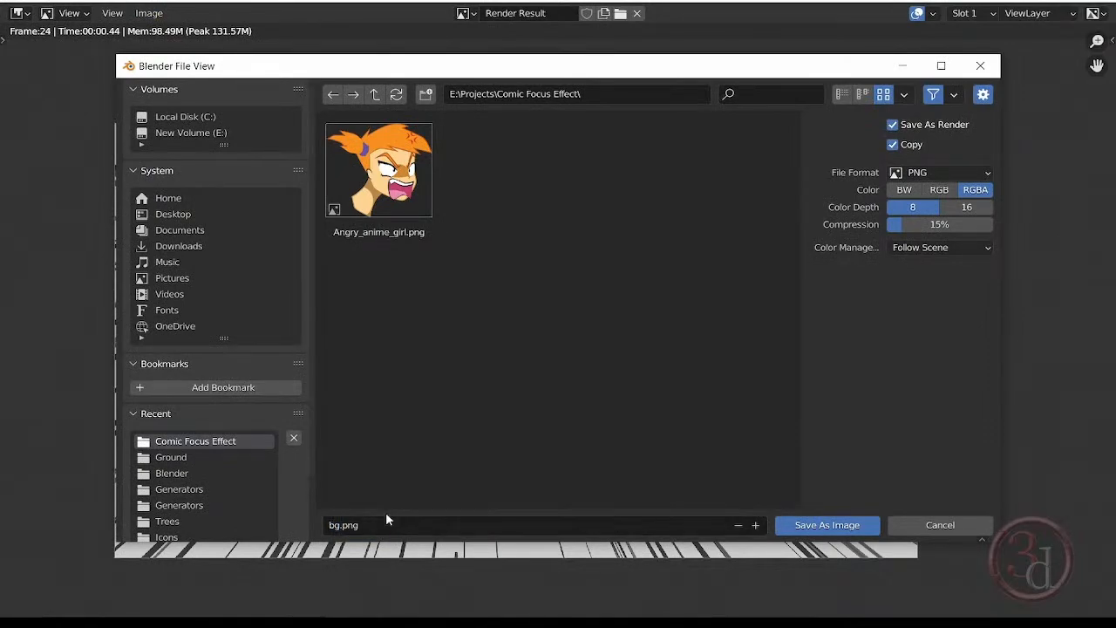
left_click(849, 527)
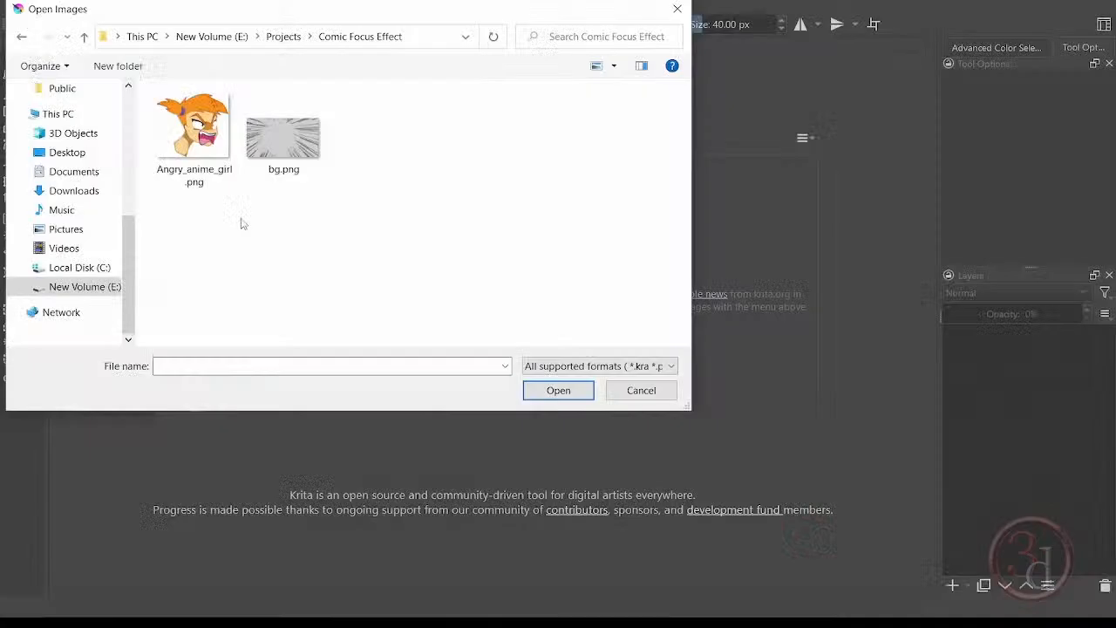
Open bg.png from the Comic Focus Effect folder in Krita and fit the whole image in view.
double_click(282, 130)
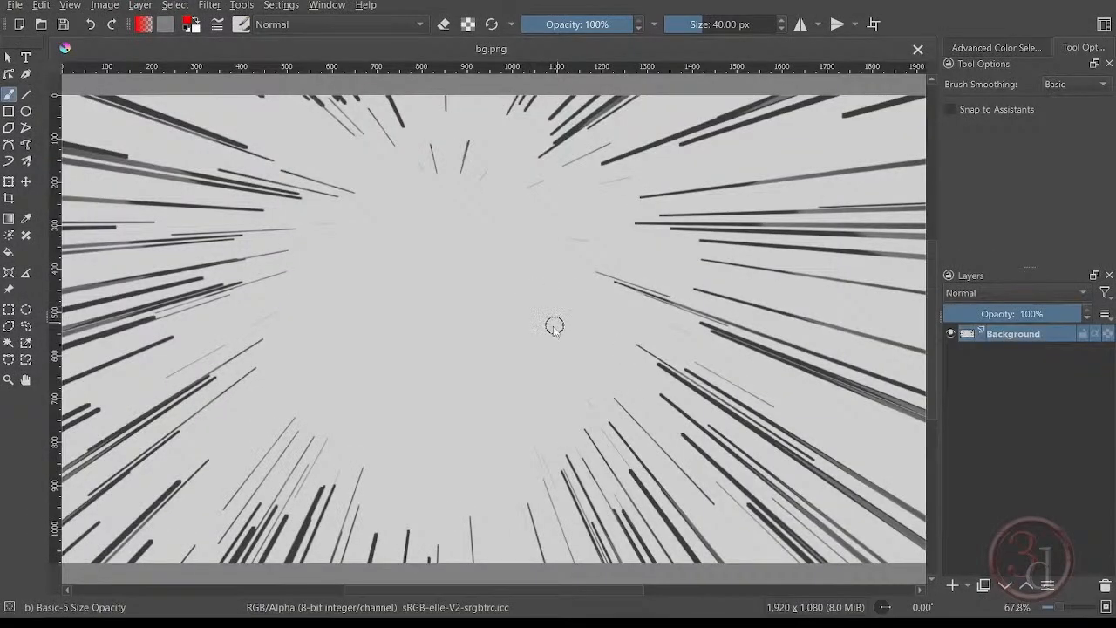
key("1")
key("minus")
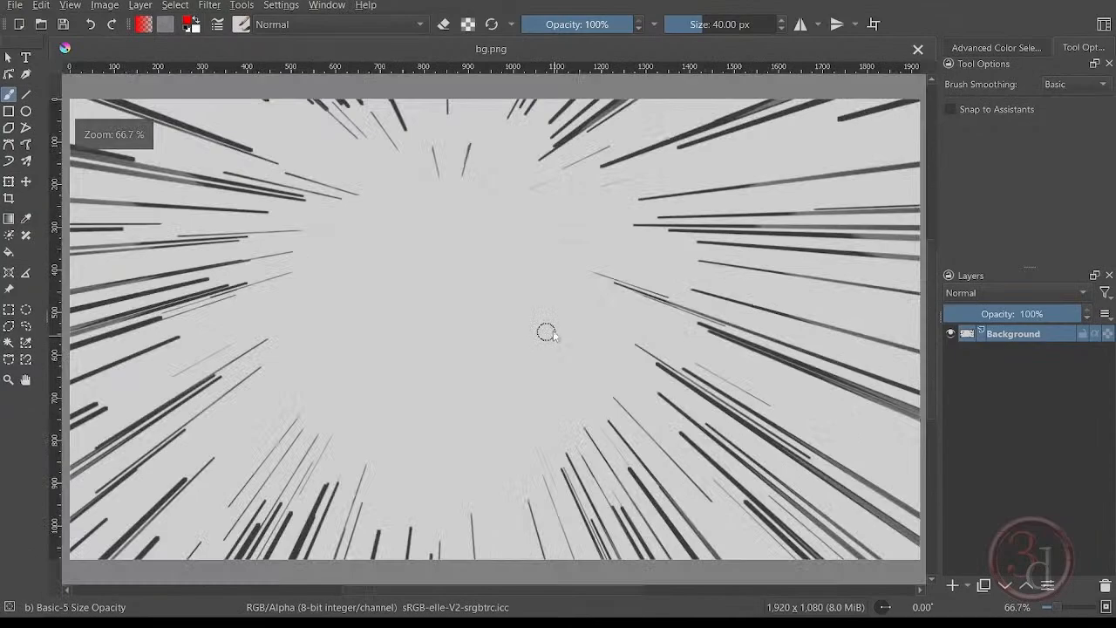
Add a Color Adjustment filter layer with RGBA curve points 109 to 37 and 146 to 174, and merge it into Background.
left_click(966, 585)
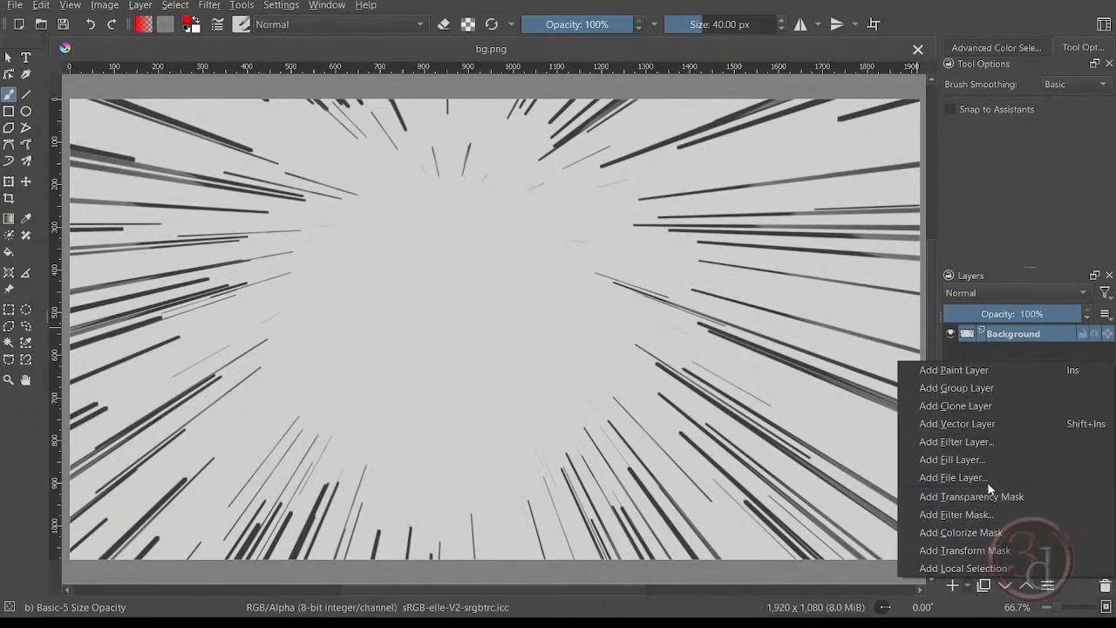
left_click(957, 440)
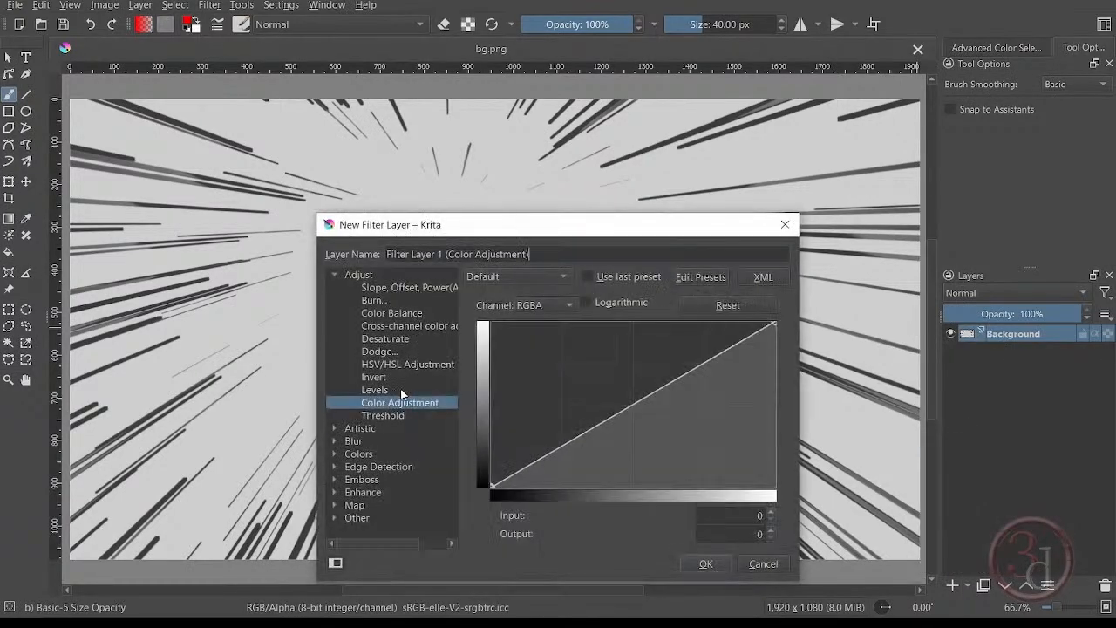
left_click_drag(583, 433, 600, 454)
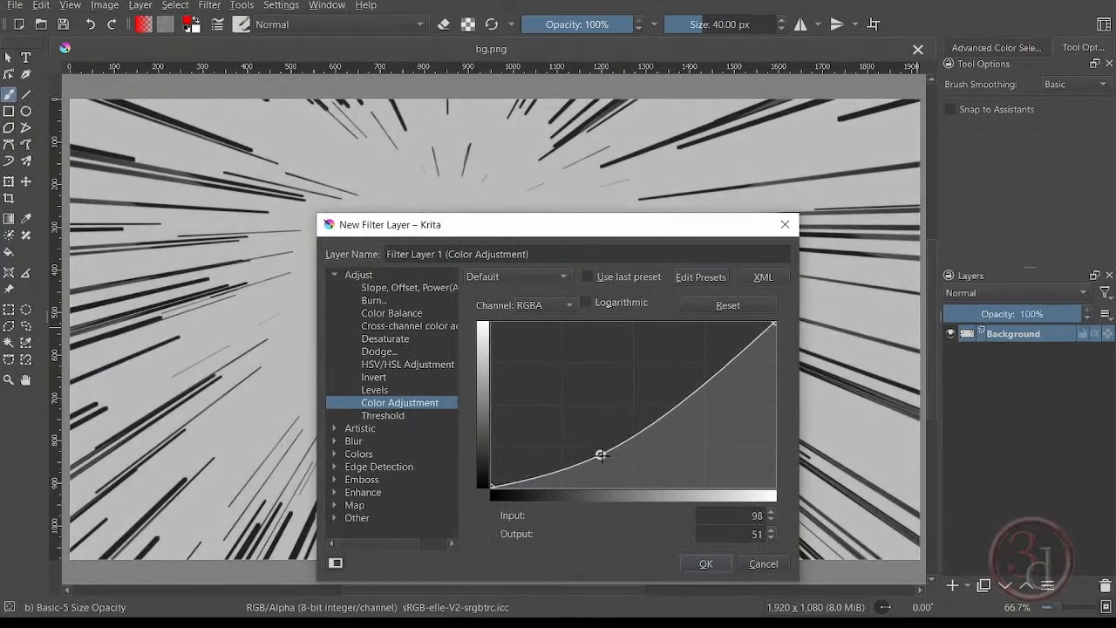
left_click_drag(677, 411, 653, 373)
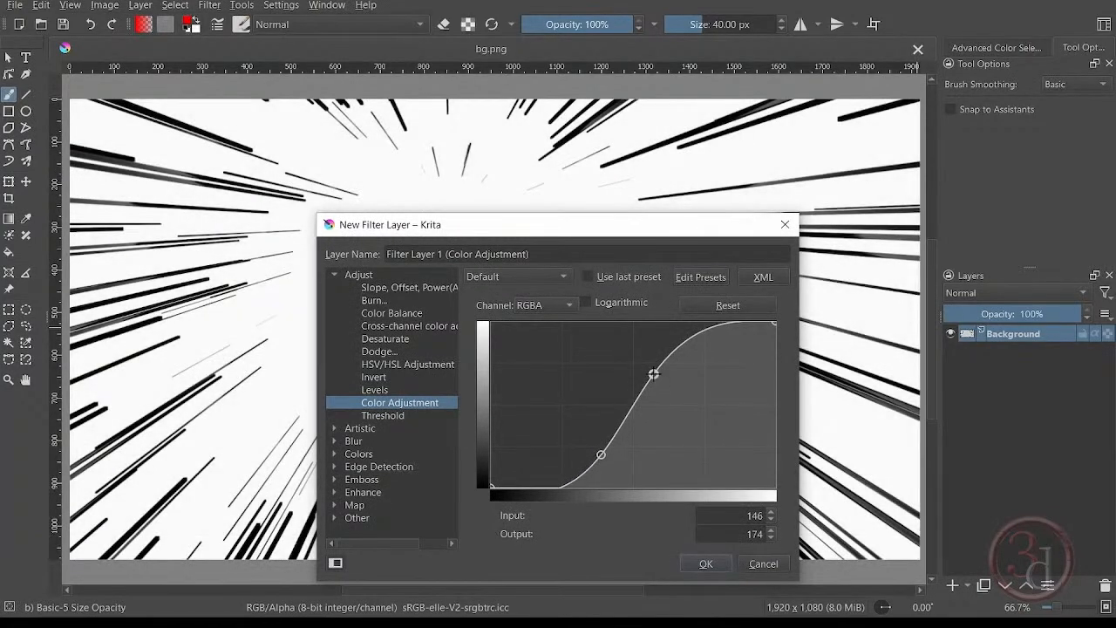
left_click_drag(601, 454, 613, 463)
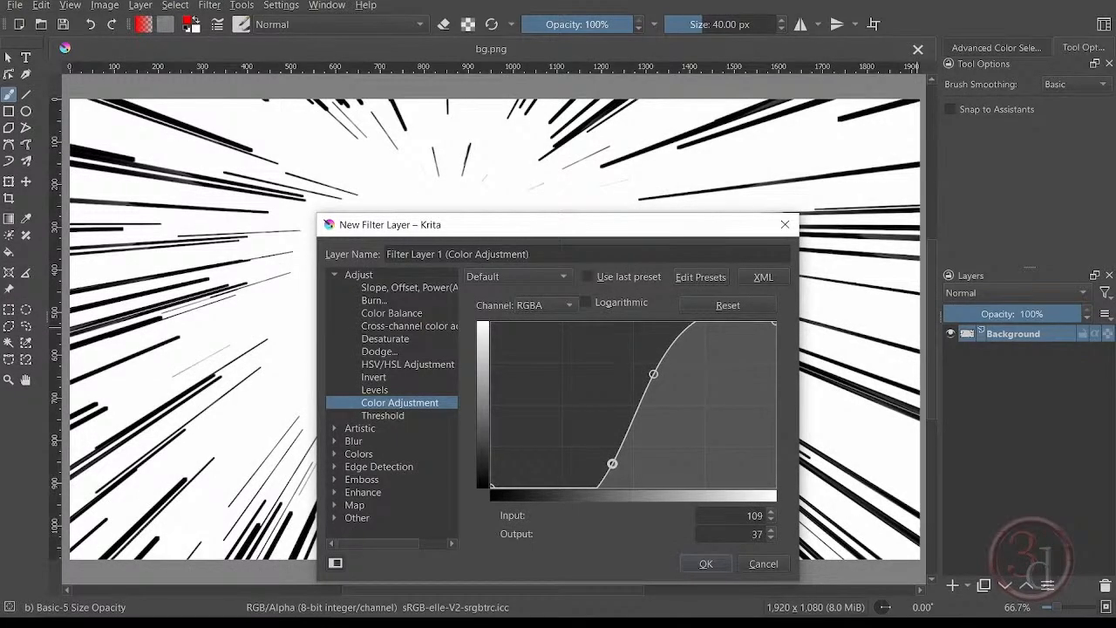
left_click(705, 563)
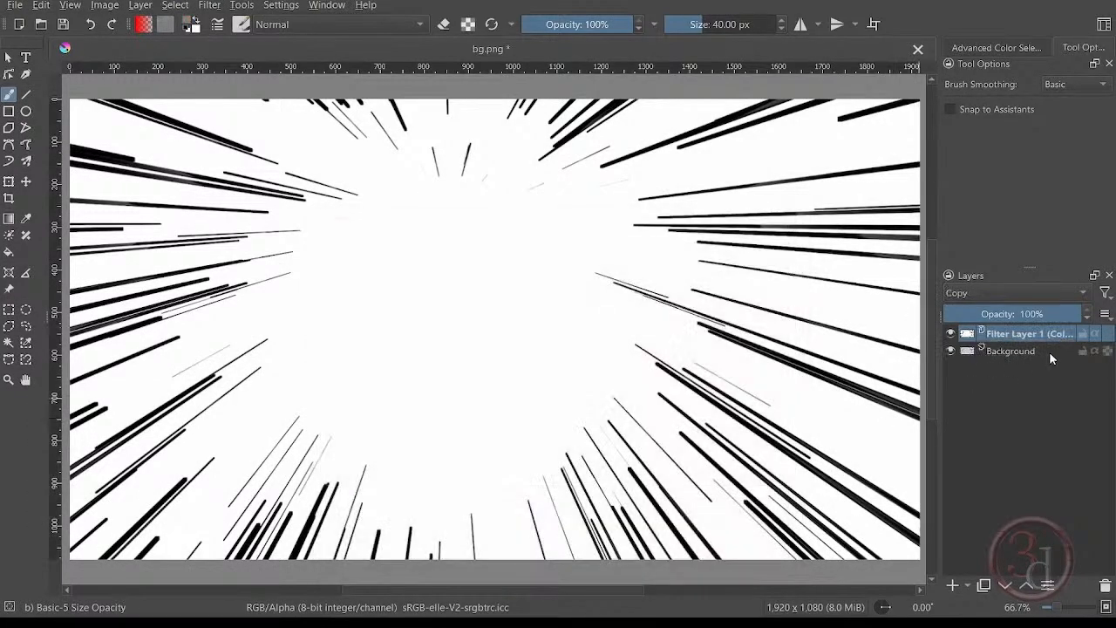
key("ctrl+e")
Add another Color Adjustment filter layer with RGBA curve points 110 to 48 and 157 to 160, and merge it into Background.
left_click(969, 587)
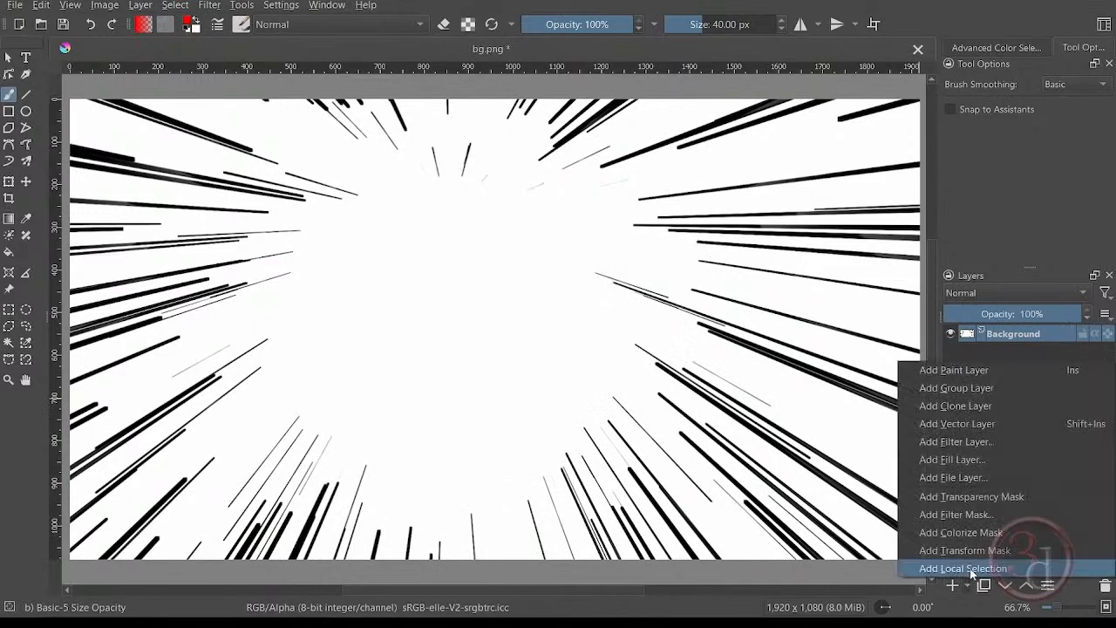
left_click(966, 441)
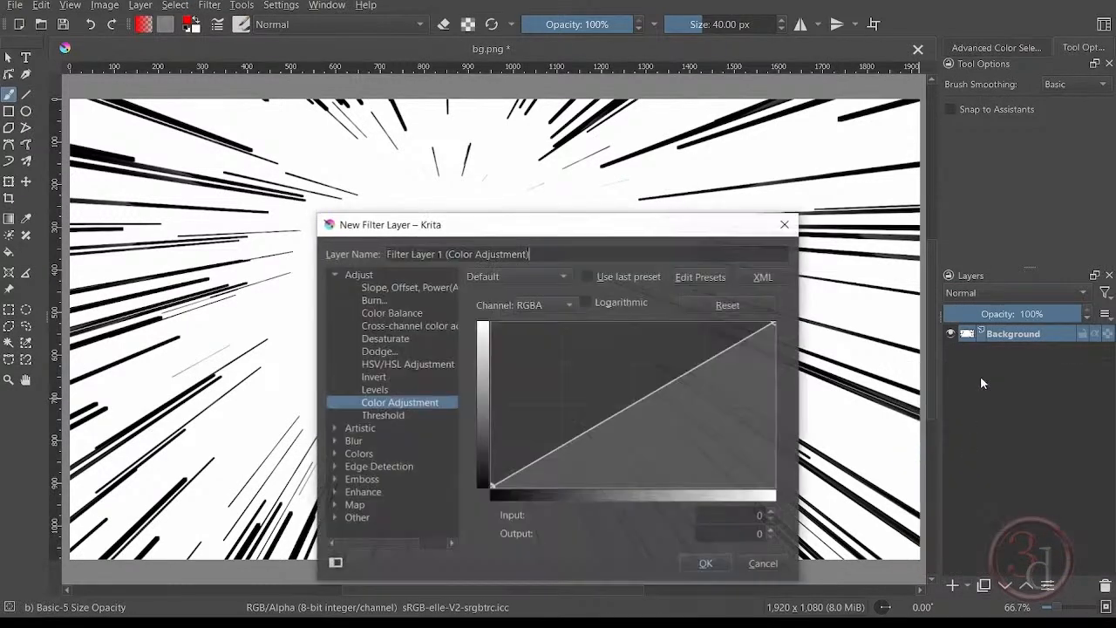
left_click_drag(575, 438, 575, 413)
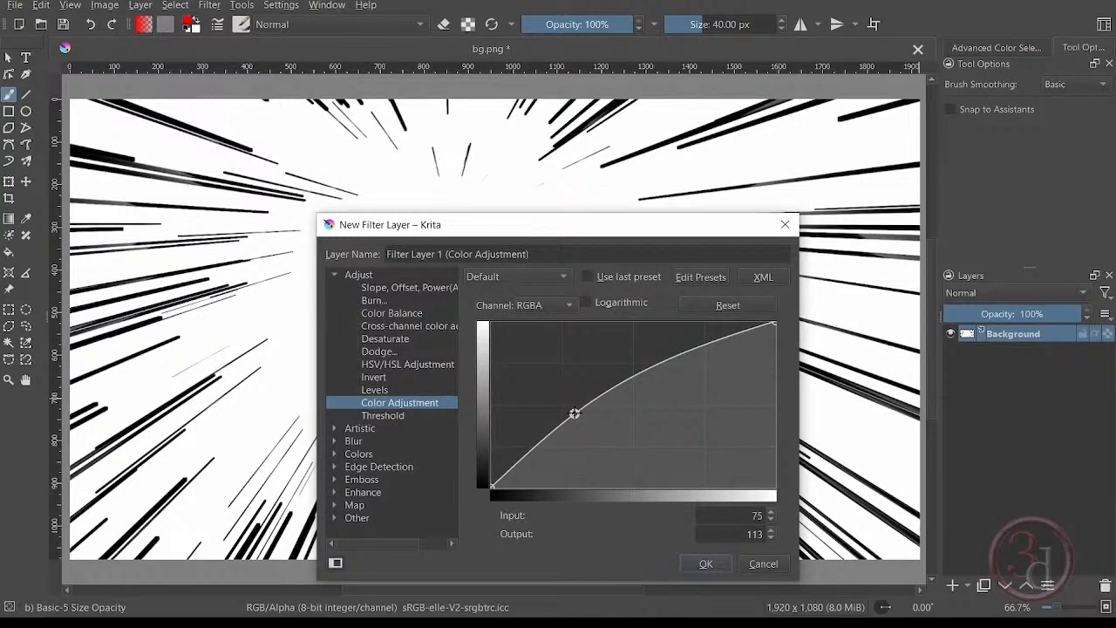
left_click_drag(574, 413, 614, 458)
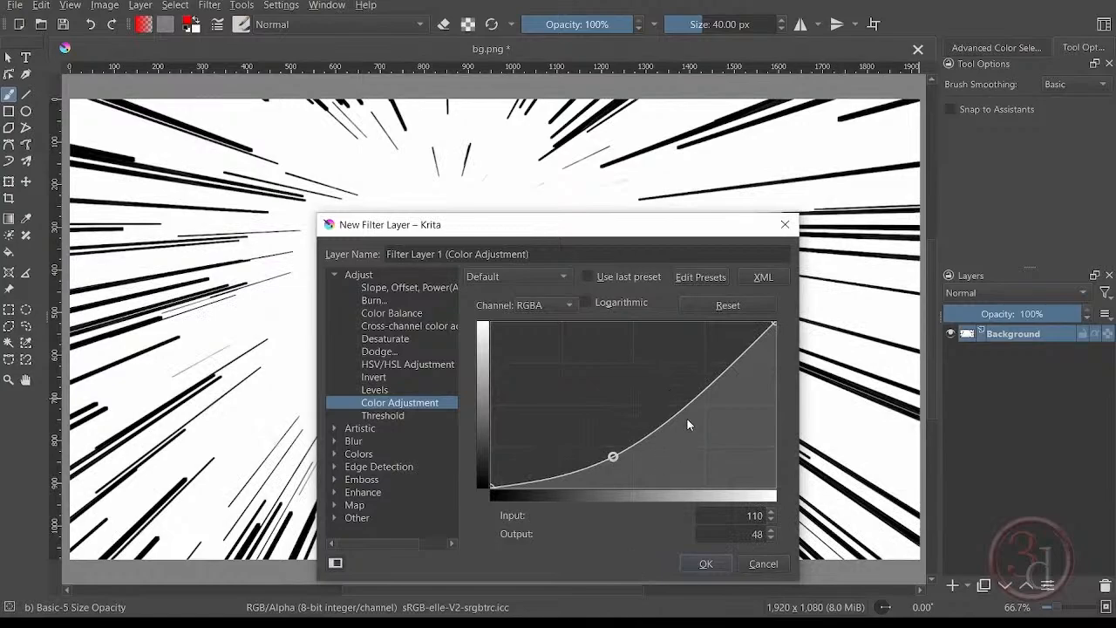
left_click_drag(685, 414, 665, 381)
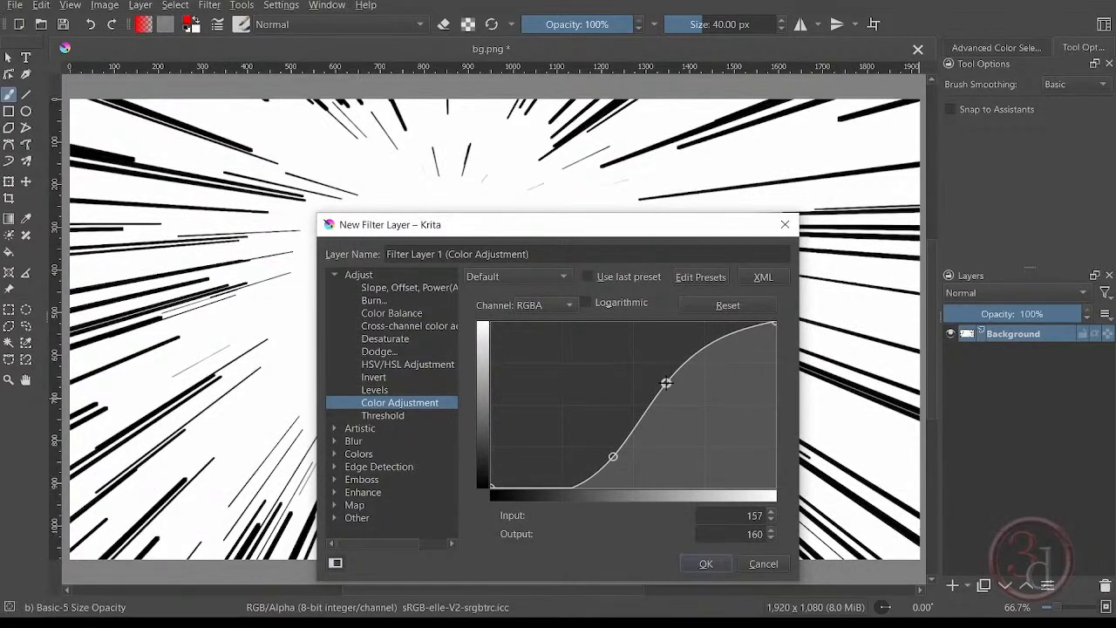
left_click(705, 563)
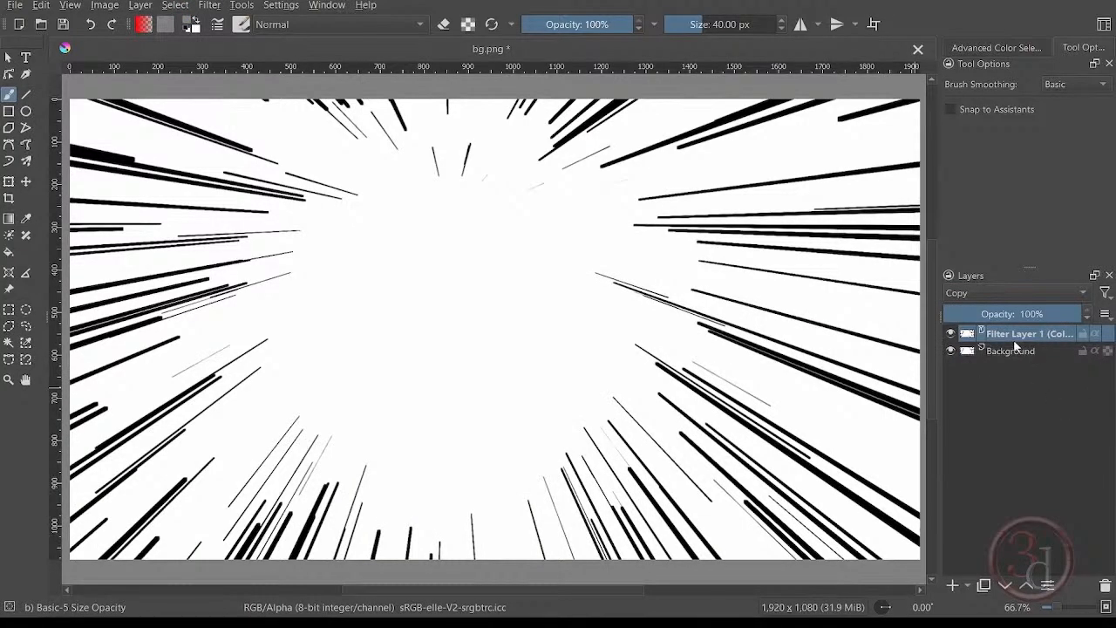
key("ctrl+e")
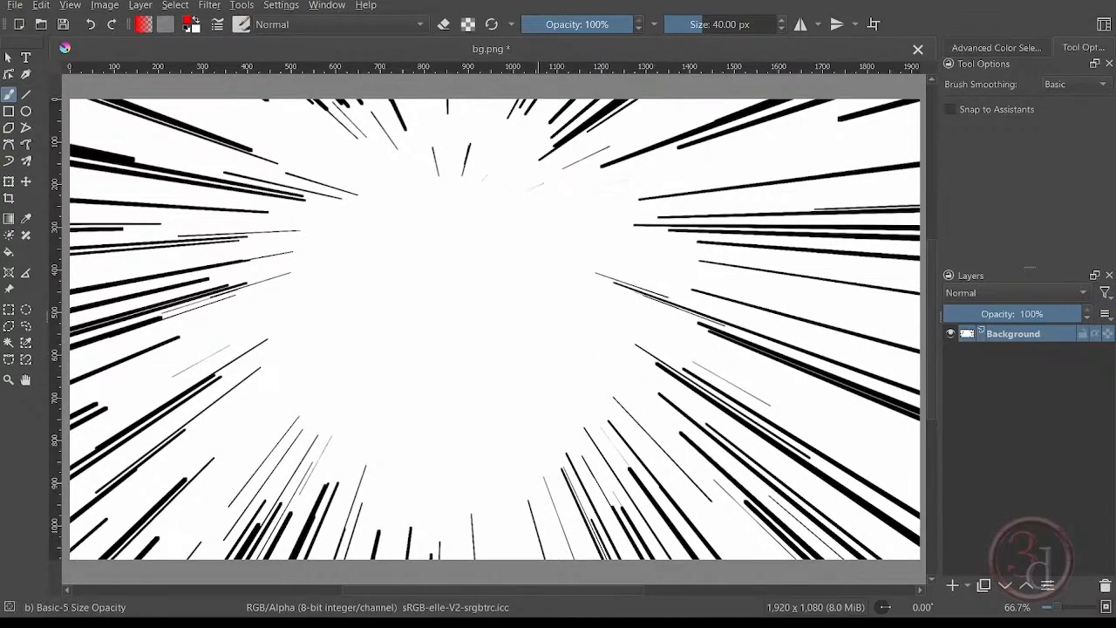
Insert Angry_anime_girl.png from the Comic Focus Effect folder into the document as a new layer.
mouse_move(472, 621)
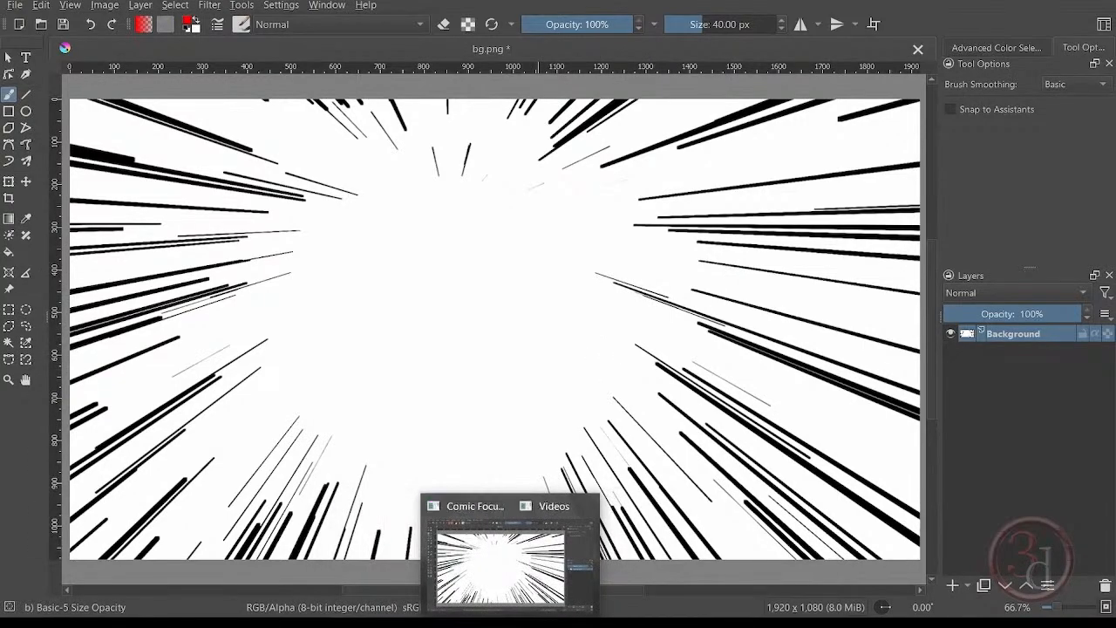
left_click(401, 558)
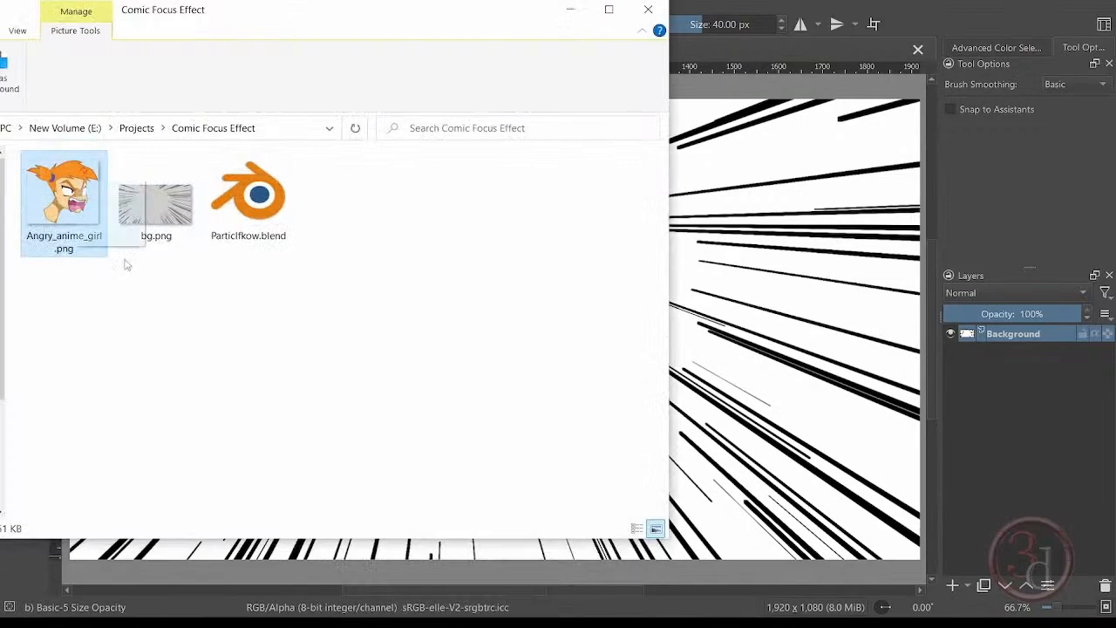
left_click_drag(125, 264, 732, 295)
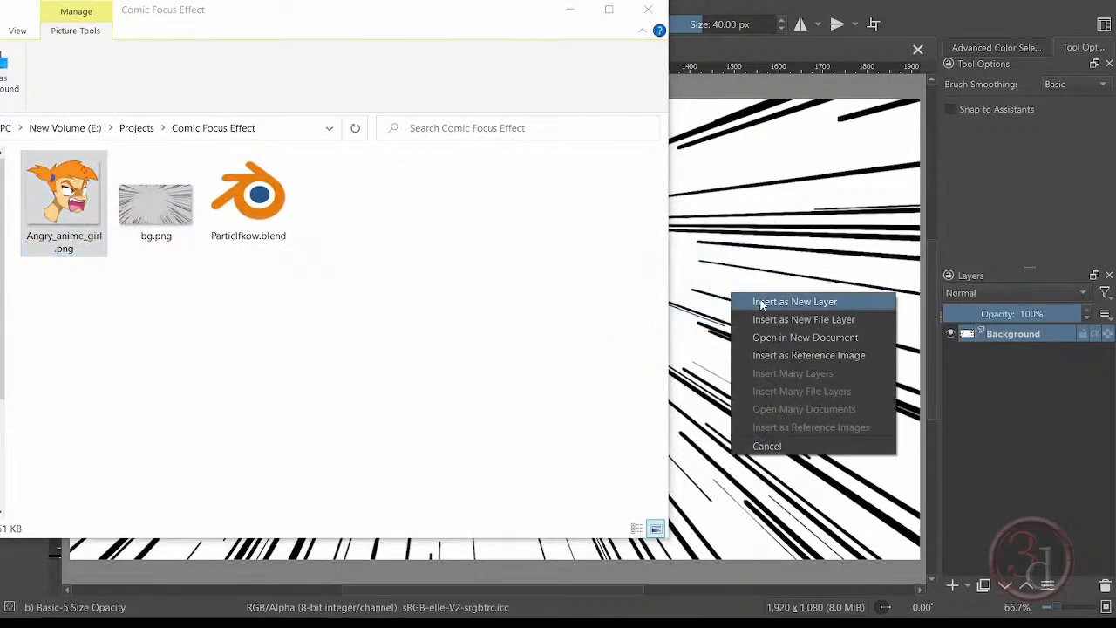
left_click(761, 301)
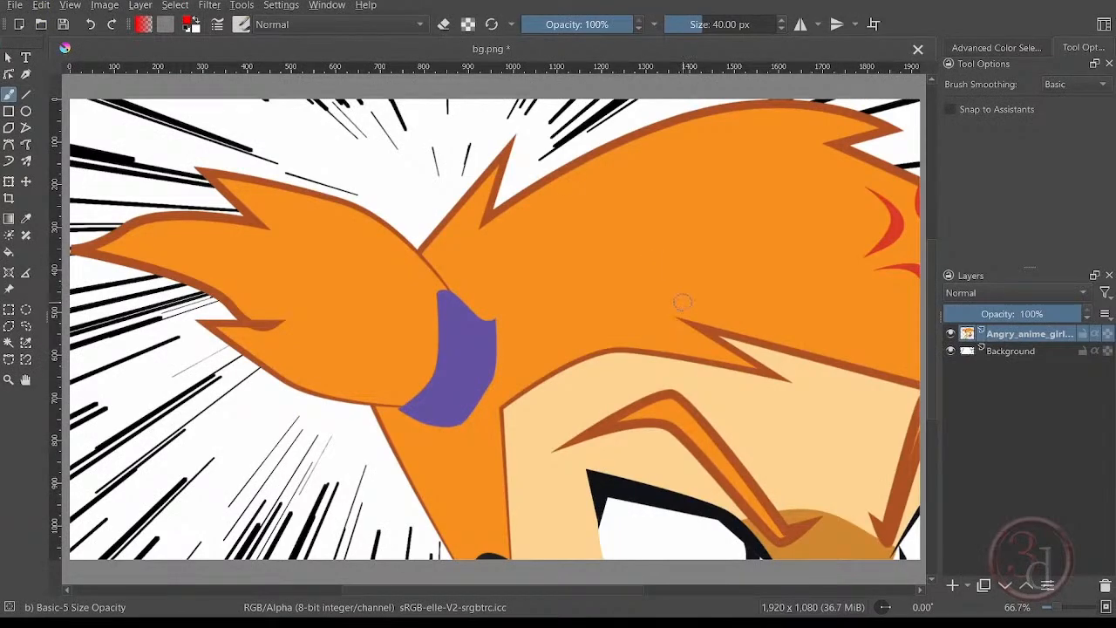
Move the oversized girl layer up and to the left so her face lies over the middle of the canvas.
left_click(25, 181)
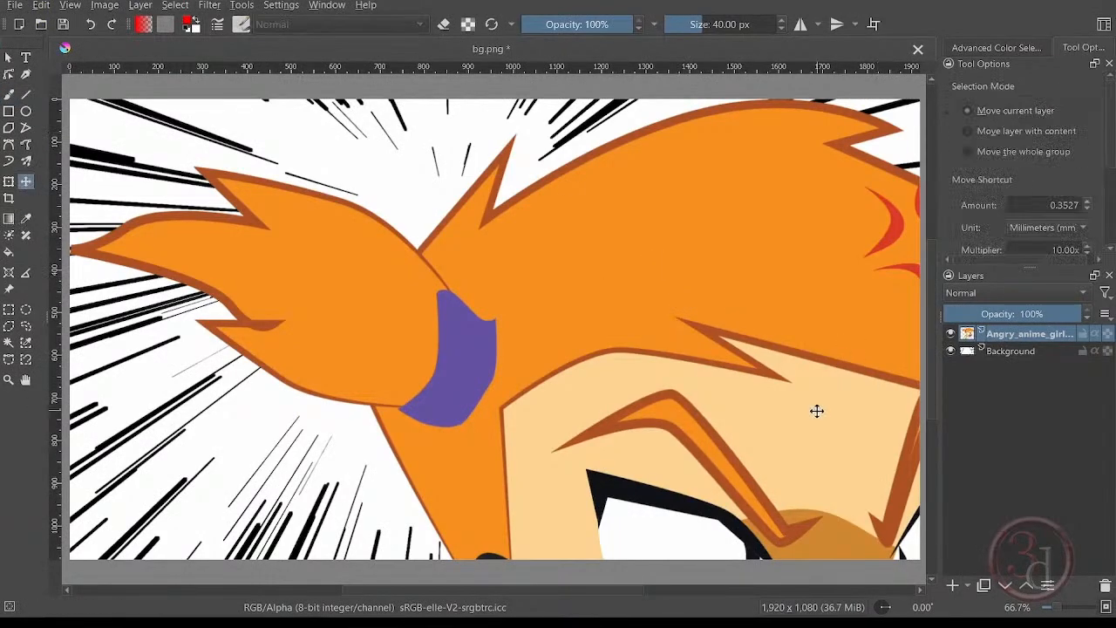
left_click_drag(817, 411, 548, 220)
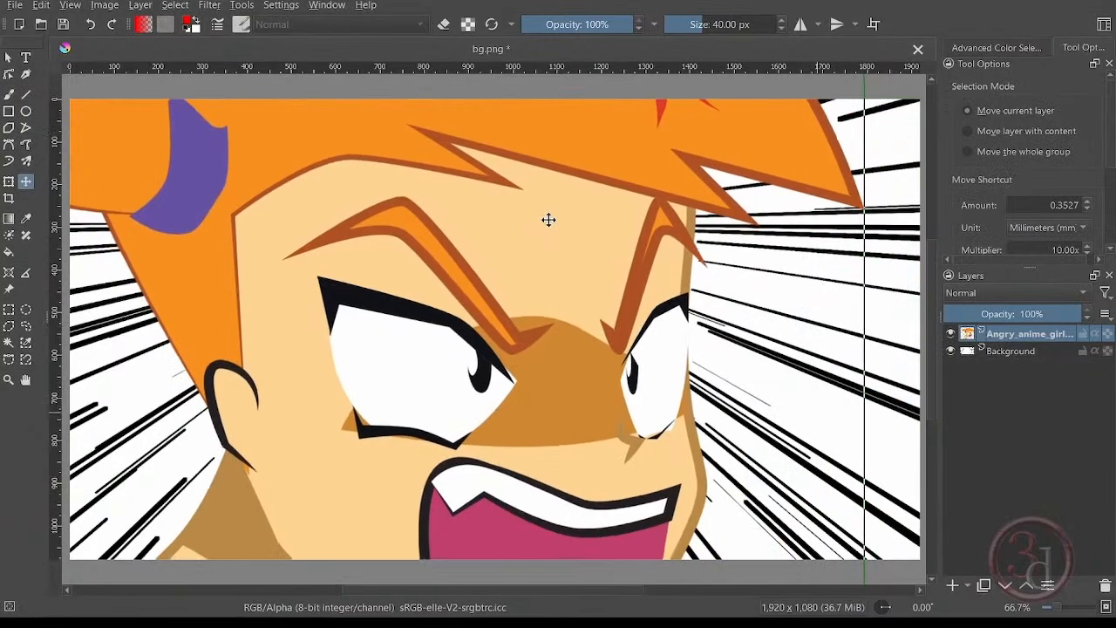
left_click_drag(511, 326, 549, 274)
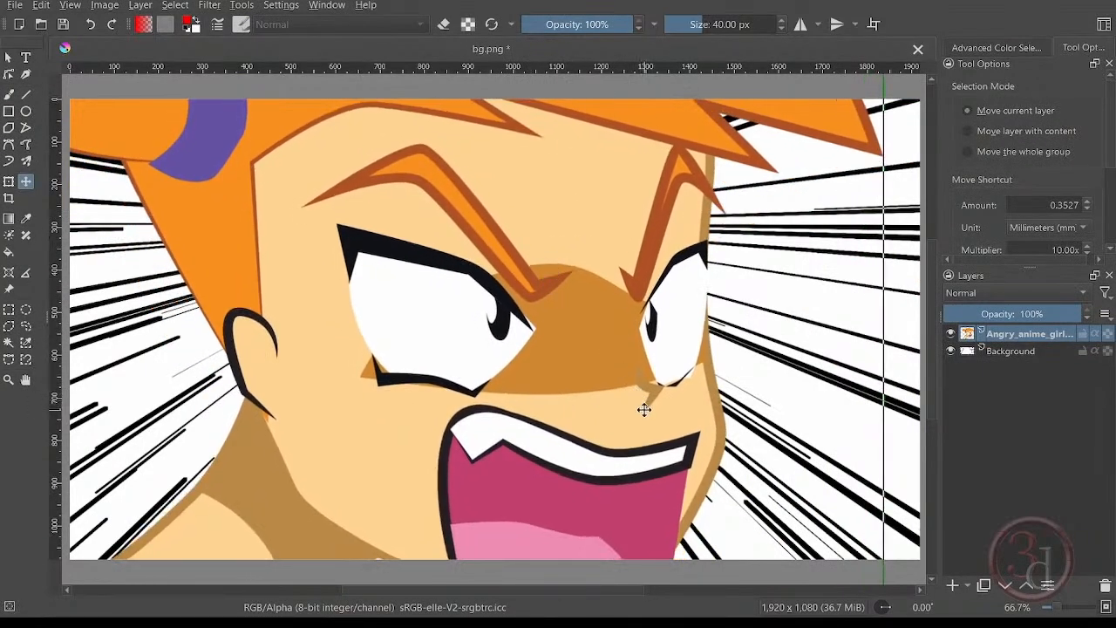
Scale the girl layer down proportionally and place it so her whole head and neck fit inside the canvas, amid the streaks.
key("ctrl+t")
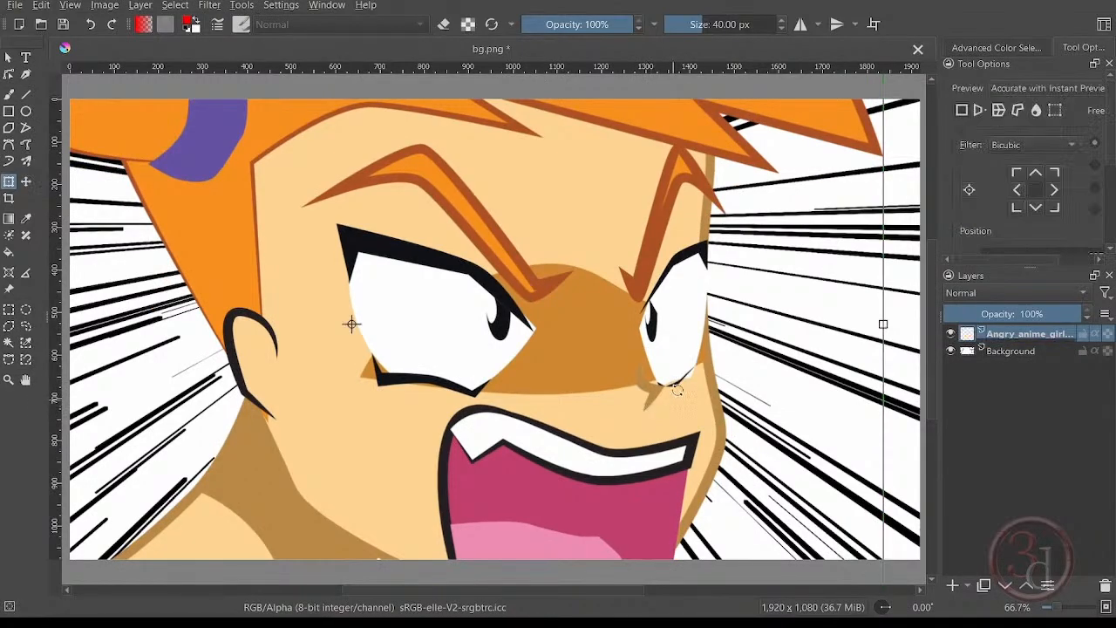
scroll(708, 211, "down", 3)
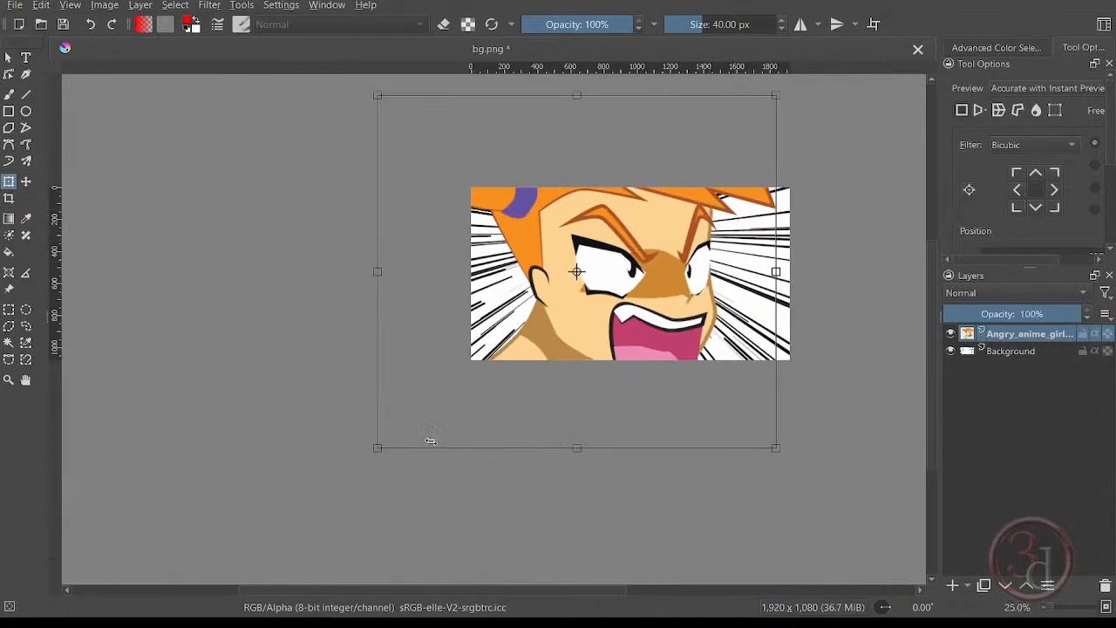
left_click_drag(433, 407, 512, 339)
left_click_drag(655, 268, 629, 300)
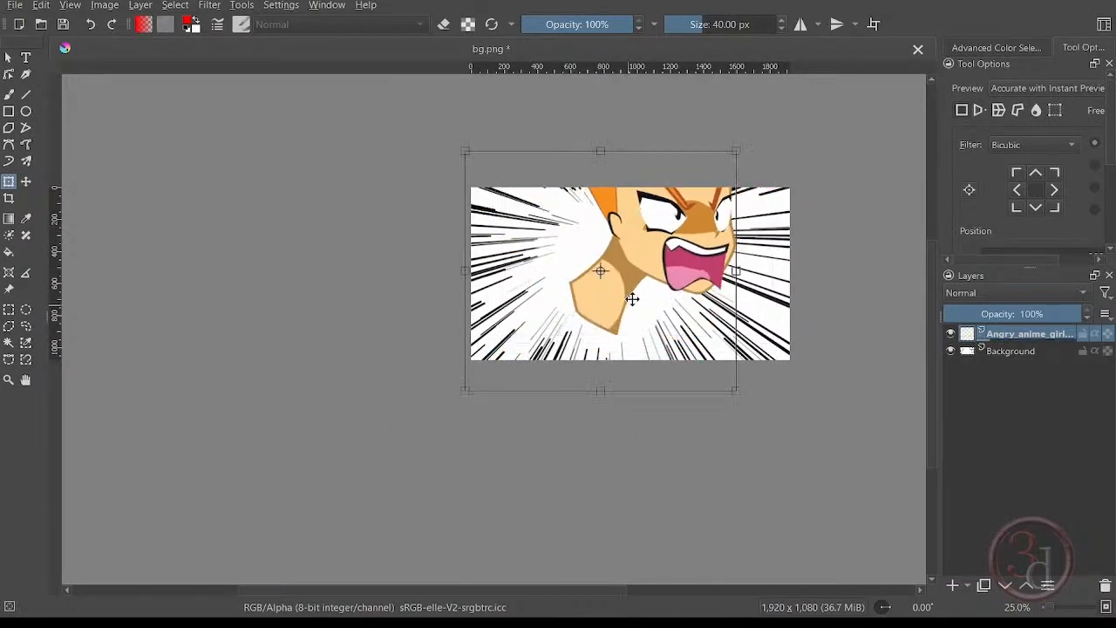
left_click_drag(738, 152, 636, 247)
key("Return")
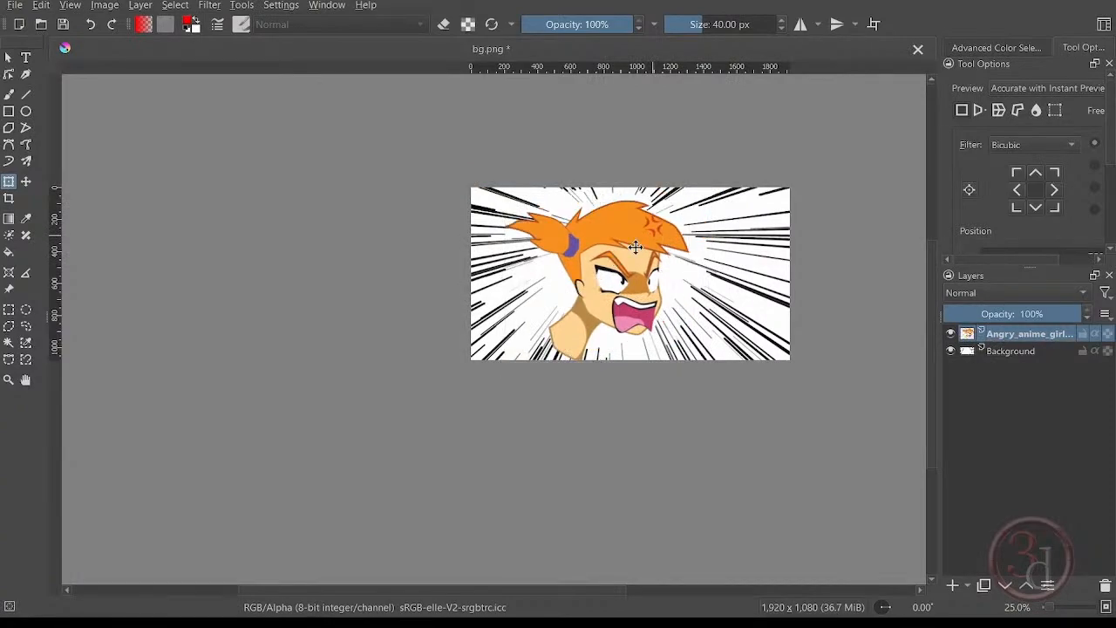
scroll(739, 244, "up", 2)
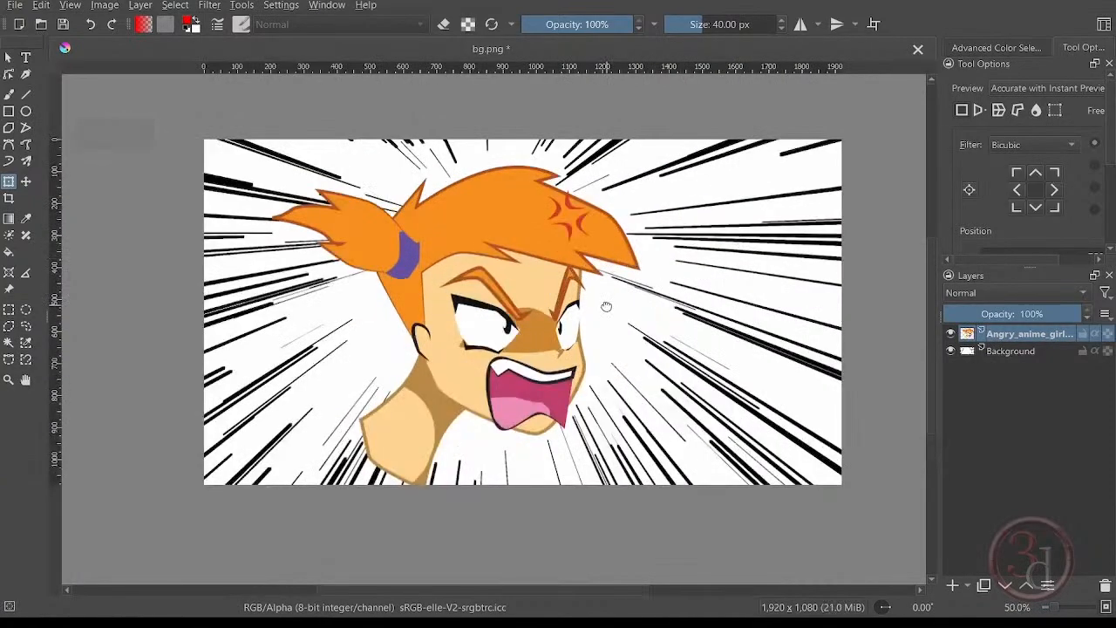
middle_click_drag(607, 311, 569, 328)
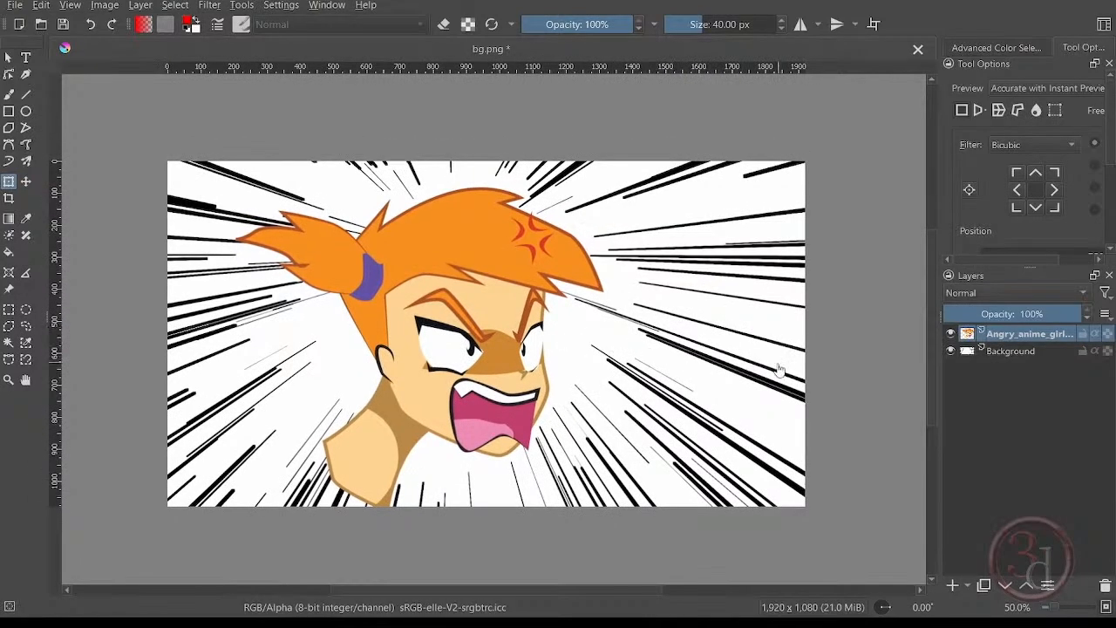
Hide the girl layer and apply Color to Alpha to Background, removing white with a threshold of 100.
left_click(950, 333)
left_click(1014, 350)
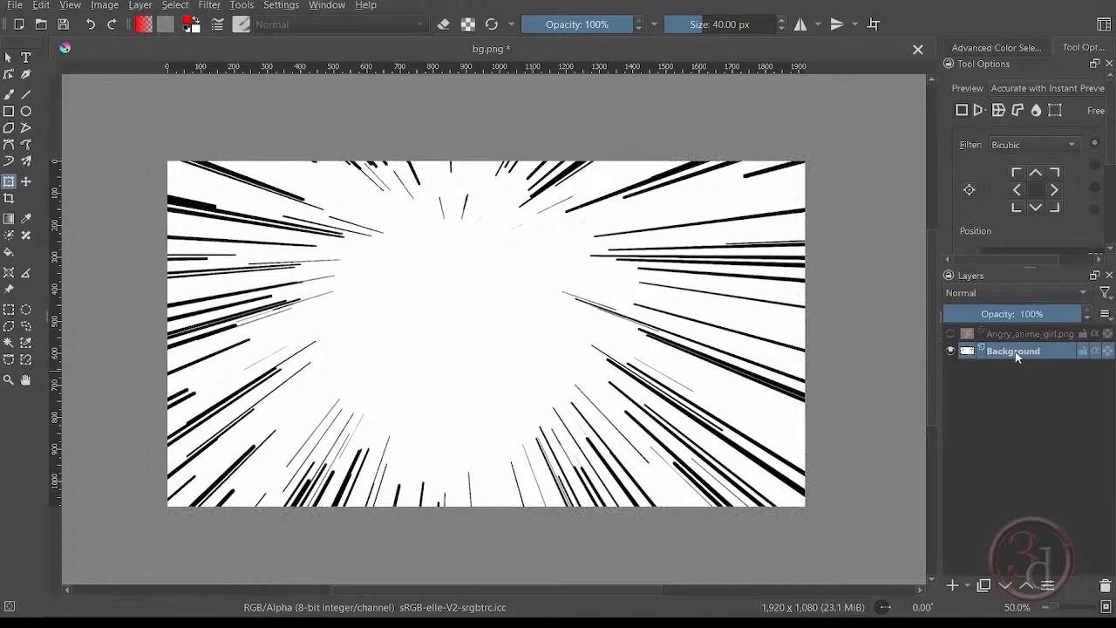
left_click(214, 6)
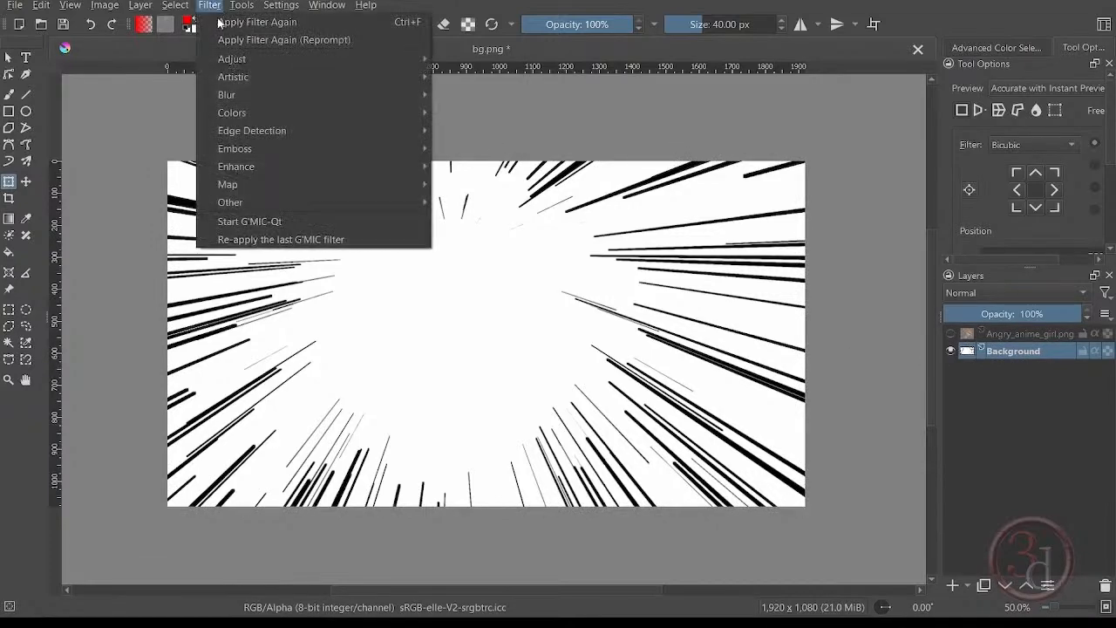
mouse_move(262, 115)
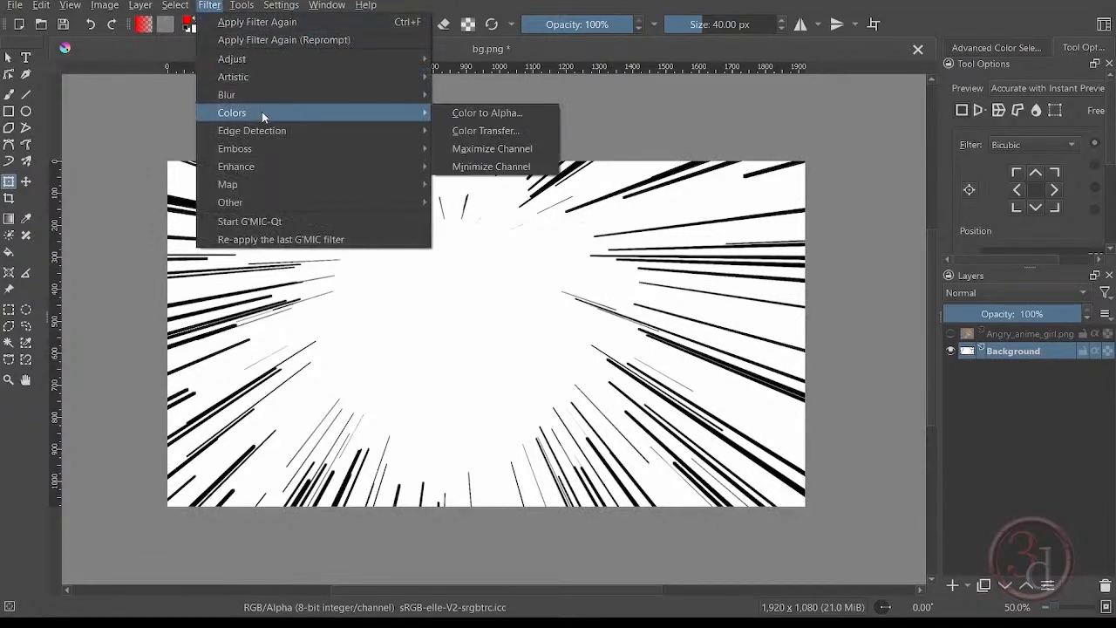
left_click(486, 113)
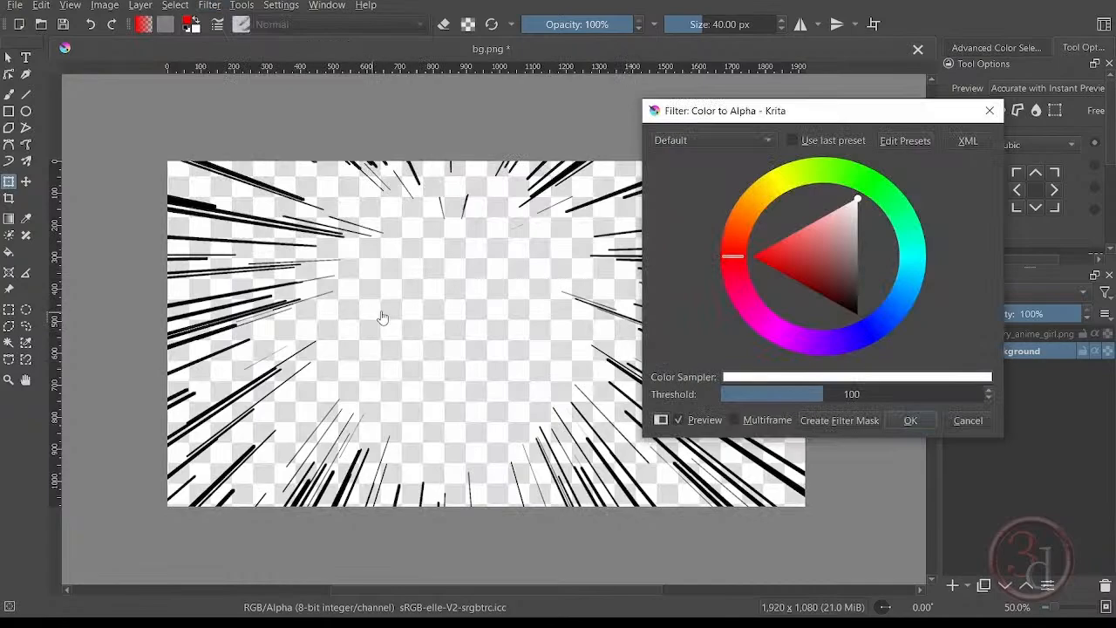
left_click(910, 422)
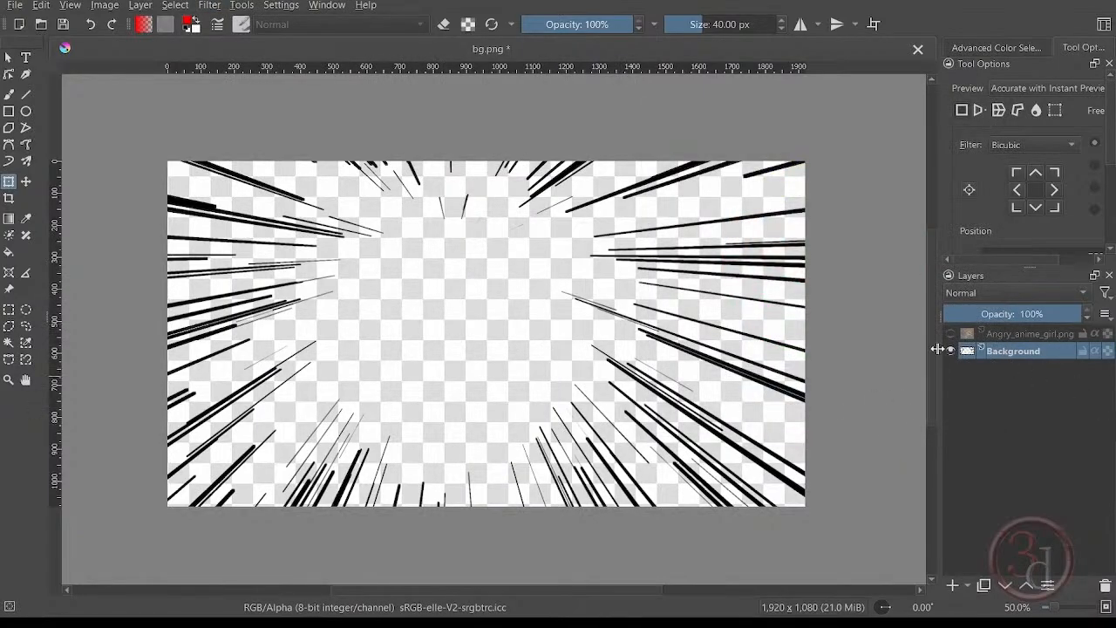
Add a paint layer beneath Background and fill it with the background colour, set to pure white #ffffff.
left_click(953, 588)
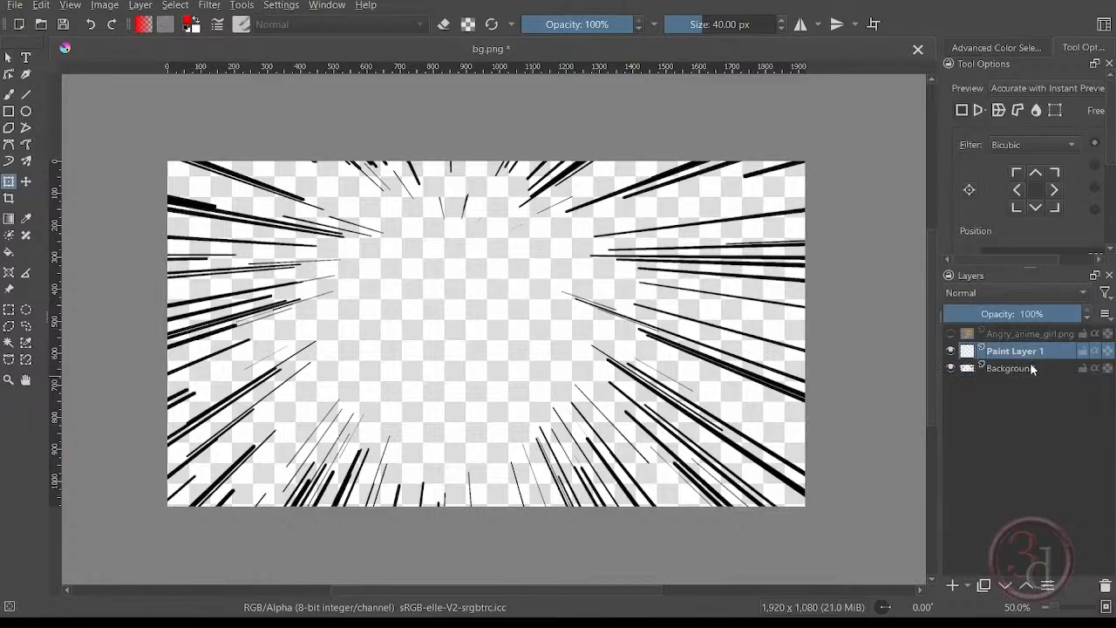
left_click_drag(1029, 354, 1032, 386)
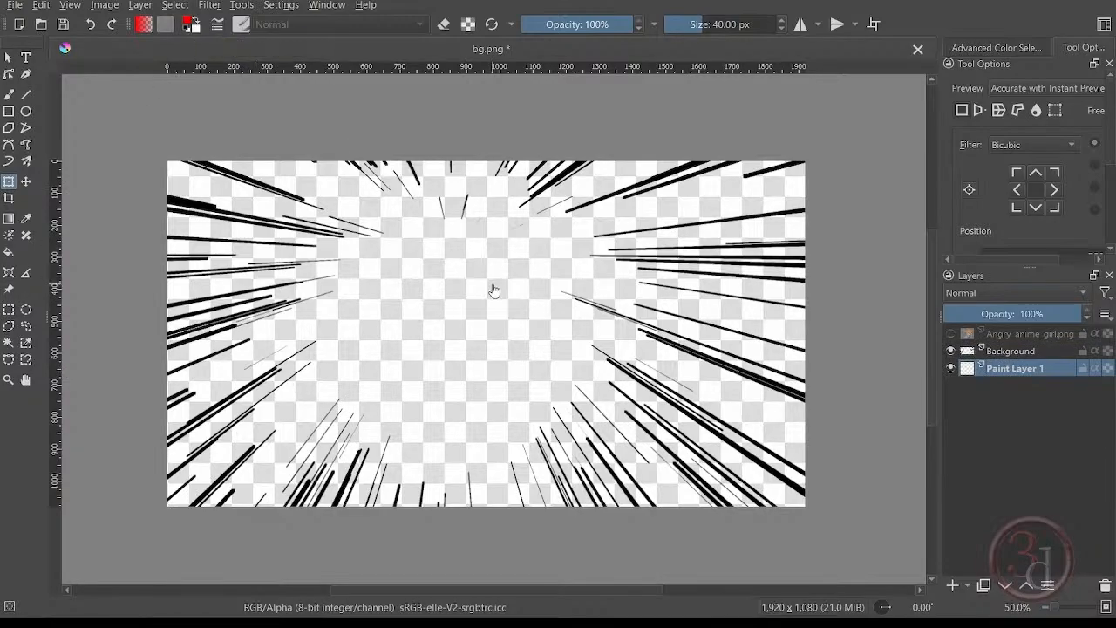
key("BackSpace")
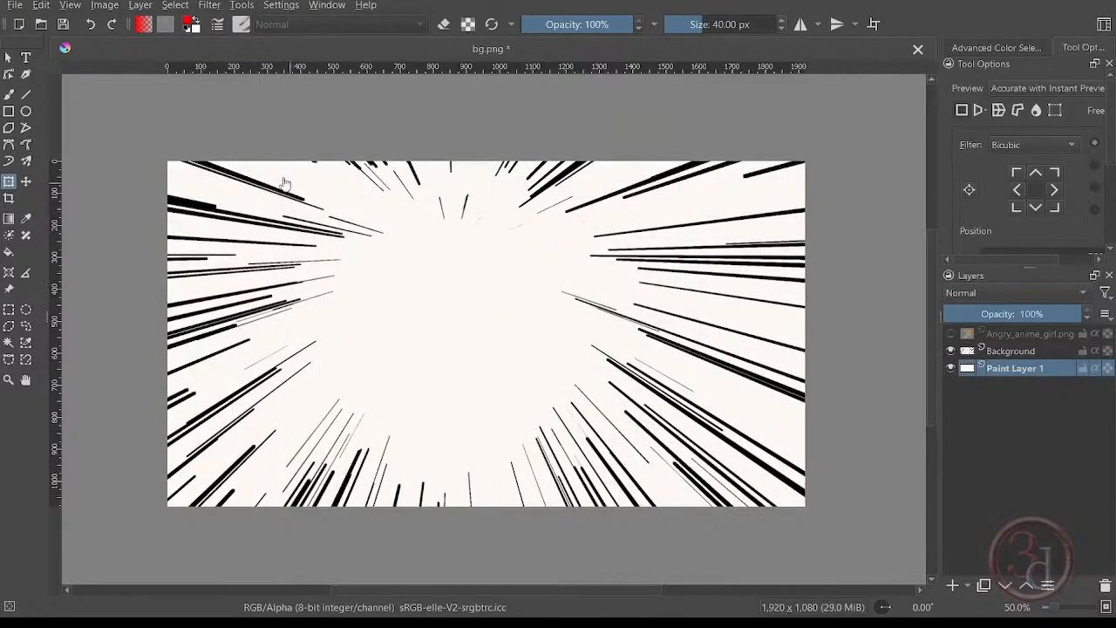
left_click(197, 27)
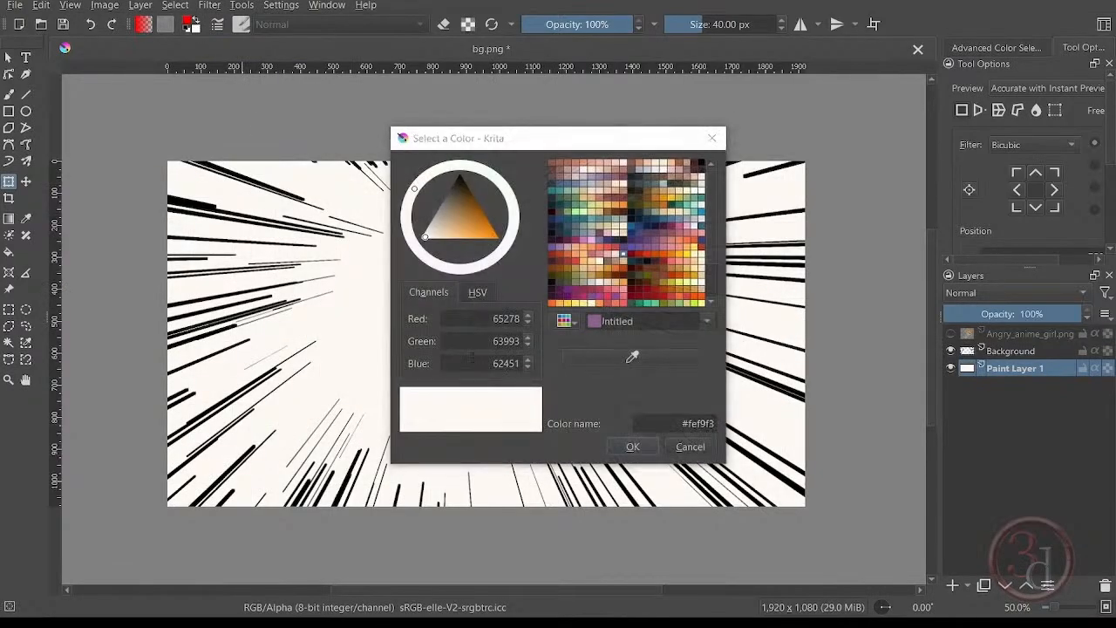
left_click_drag(428, 245, 389, 258)
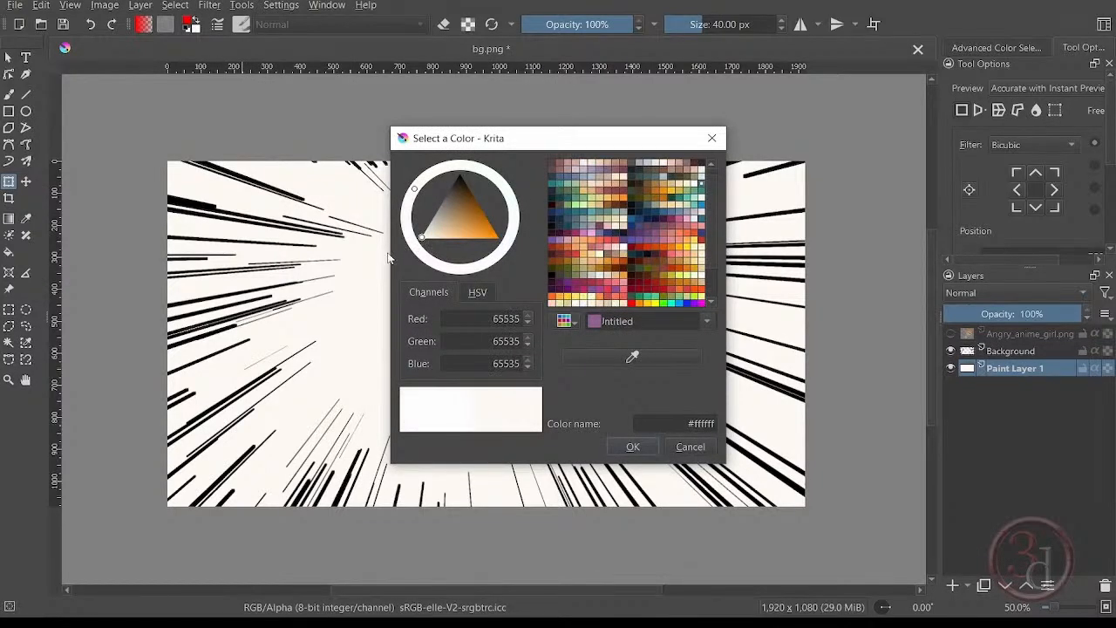
left_click(622, 446)
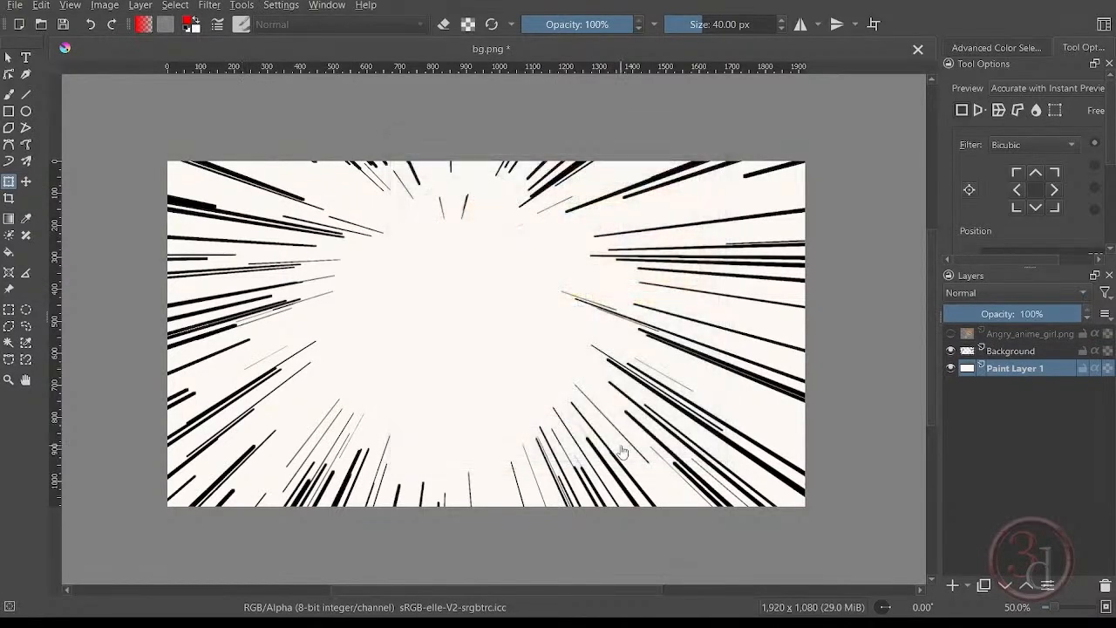
Rename the Background layer holding the streaks as comic.
left_click(1012, 352)
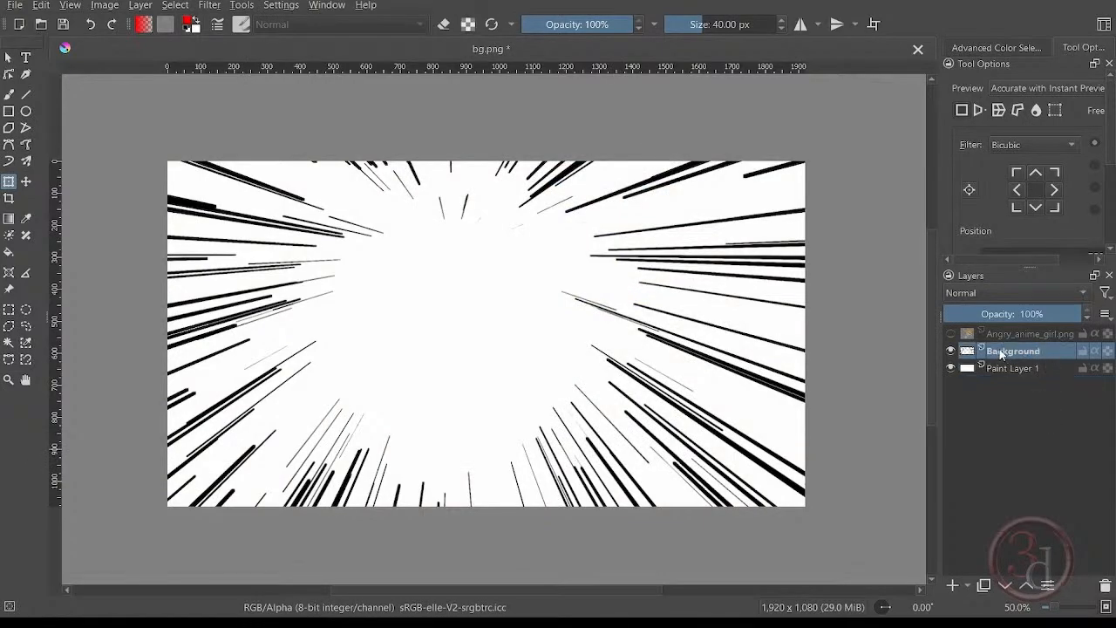
double_click(1001, 351)
type("comic")
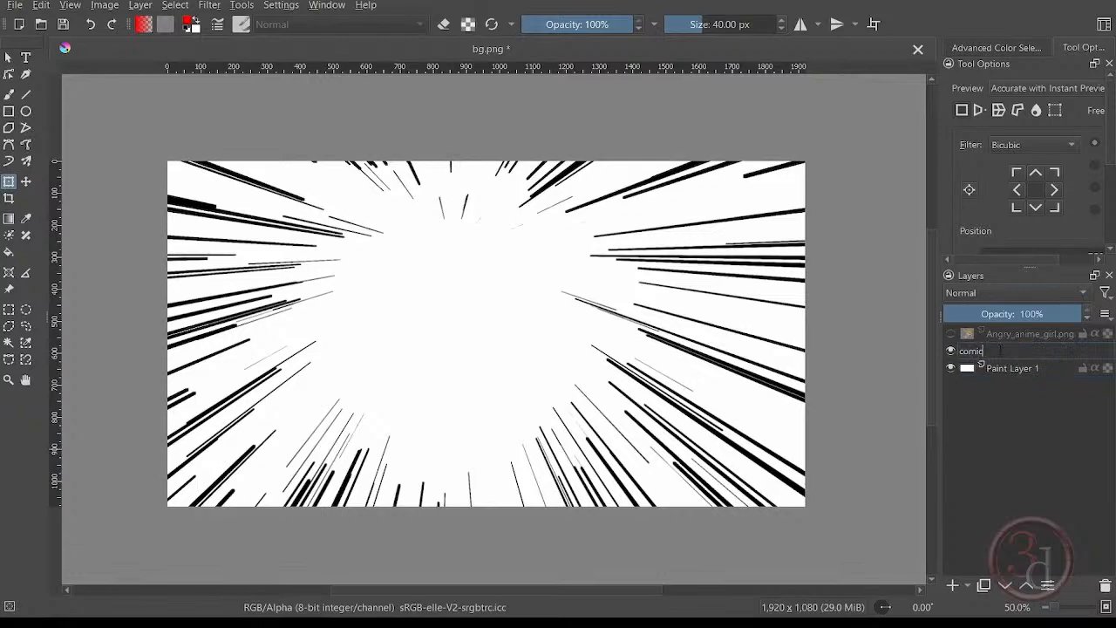
key("Return")
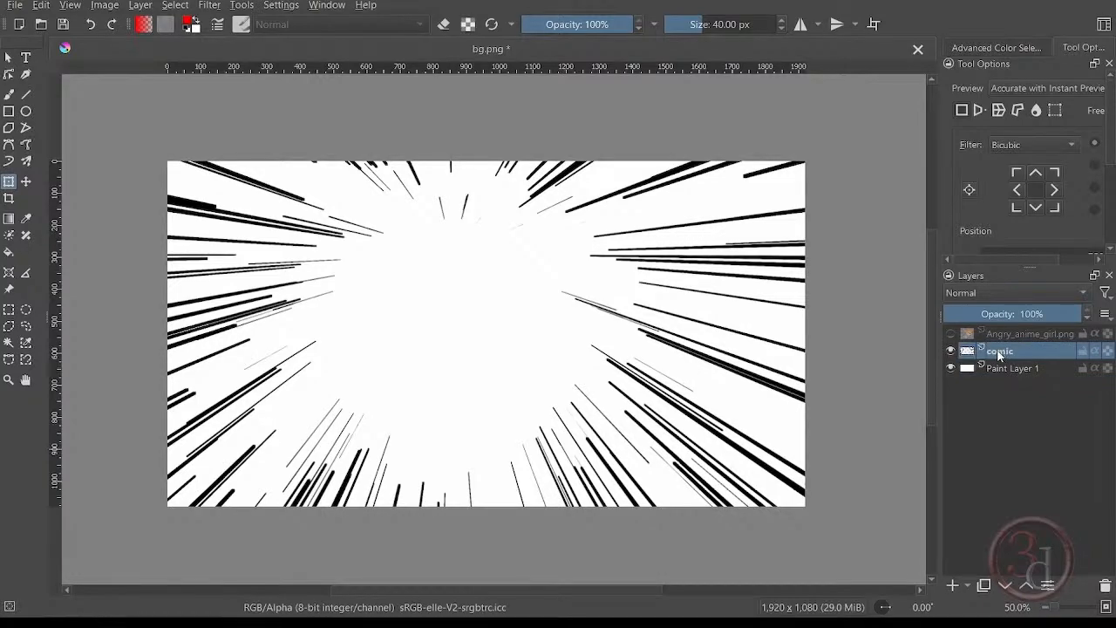
Show the girl layer again and move it below the comic layer so the streaks overlap her.
left_click(951, 334)
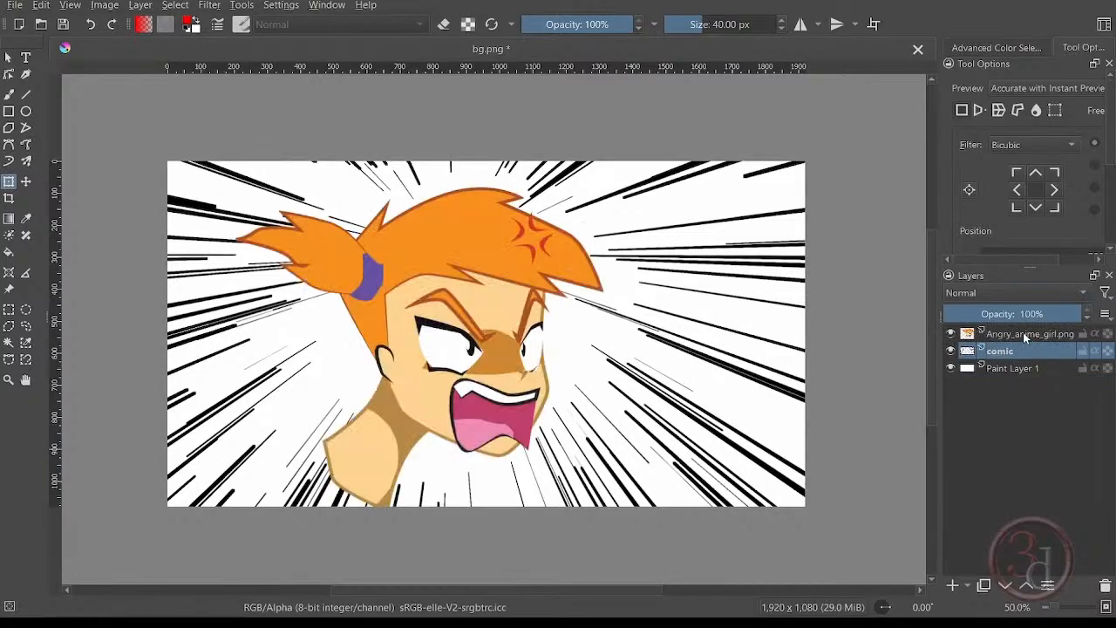
left_click(1013, 336)
left_click_drag(1013, 335, 1014, 360)
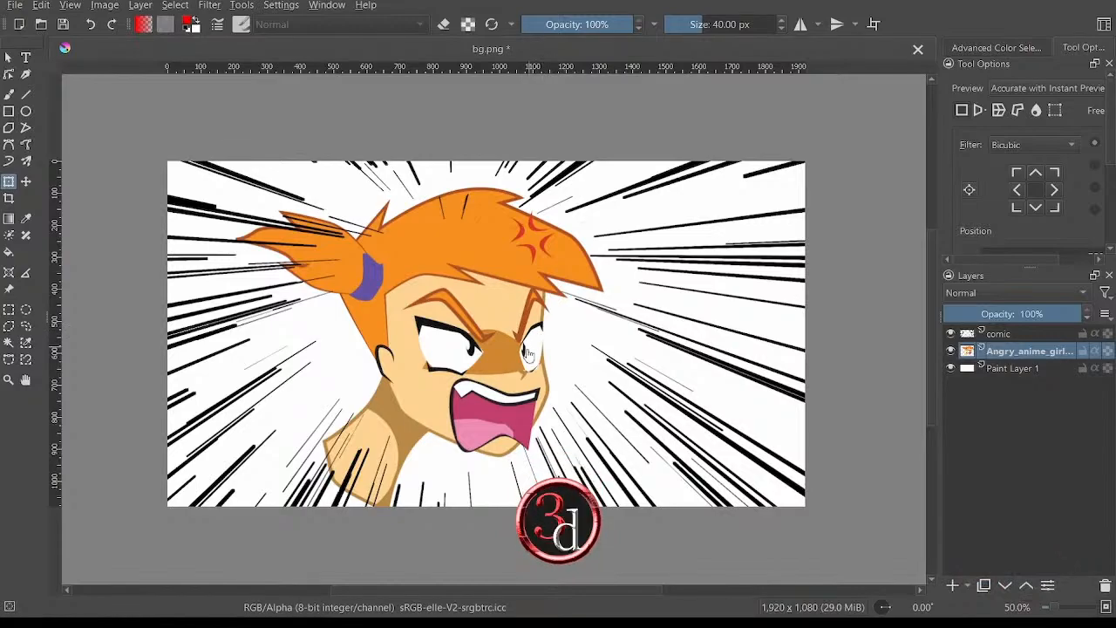
scroll(495, 386, "up", 1)
scroll(523, 340, "down", 1)
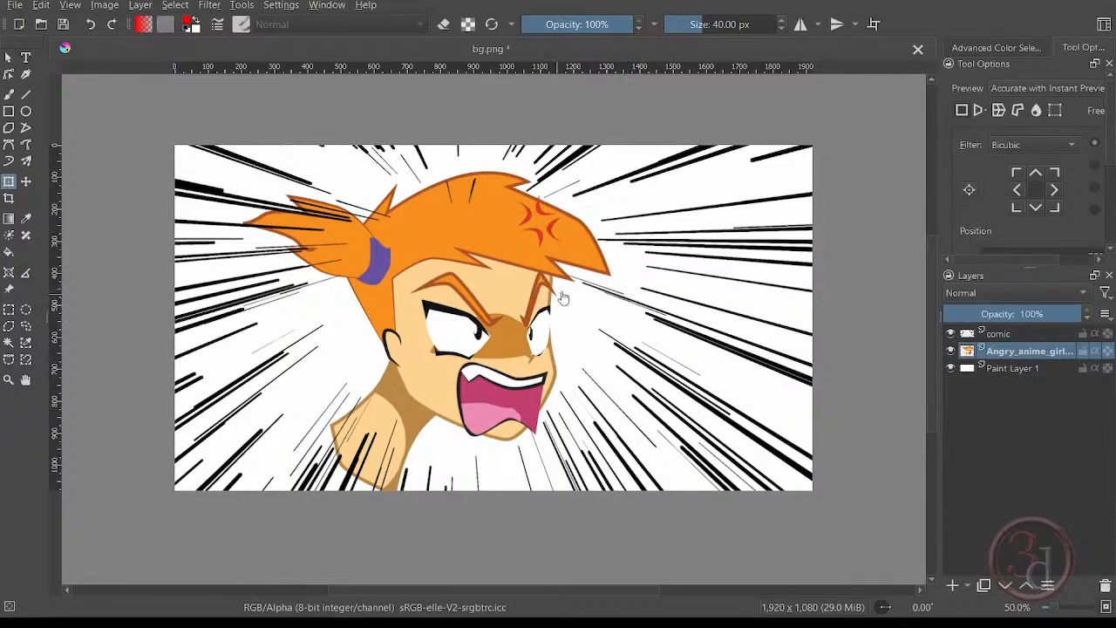
scroll(482, 375, "up", 1, "ctrl")
scroll(482, 375, "down", 1, "ctrl")
scroll(515, 396, "up", 4, "ctrl")
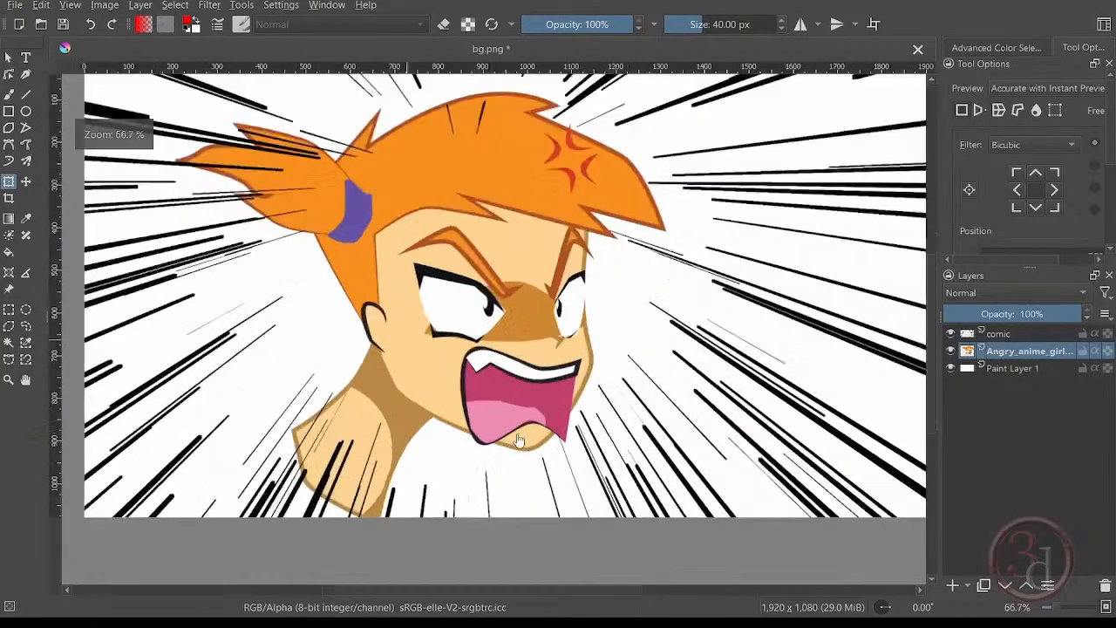
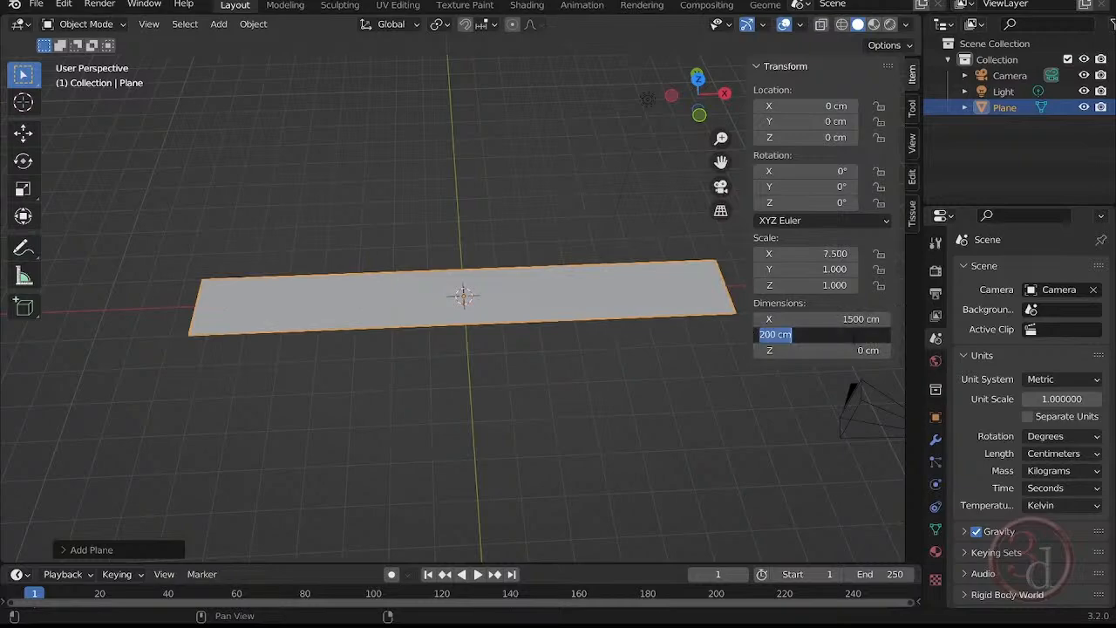
Set the plane's Y dimension to 2000 cm.
type("2000")
key("Return")
scroll(543, 222, "down", 3)
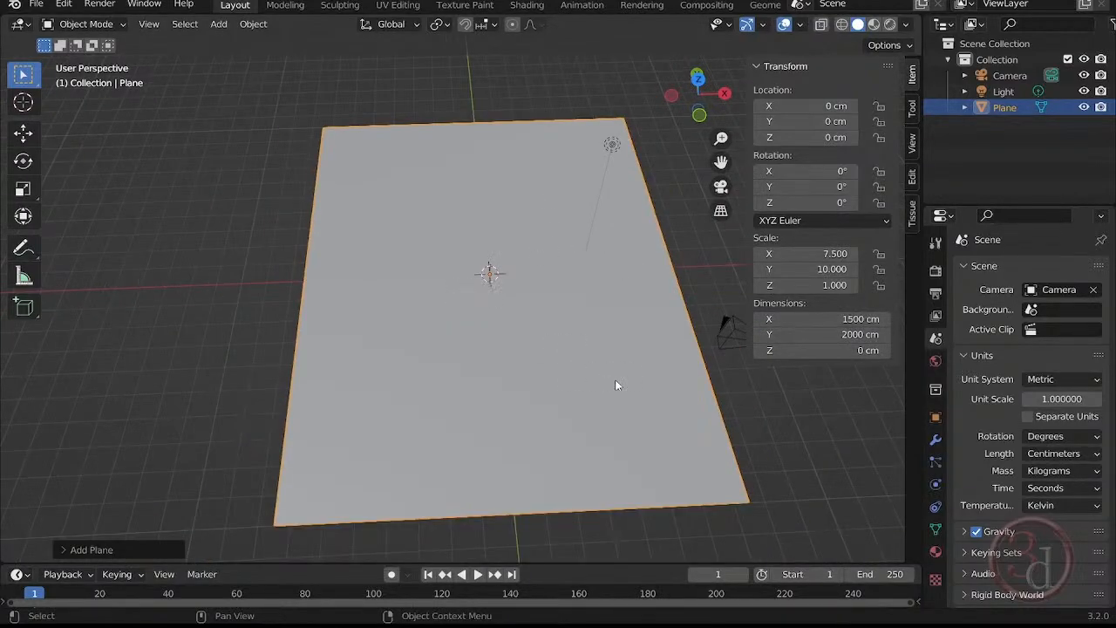
middle_click_drag(615, 384, 609, 345)
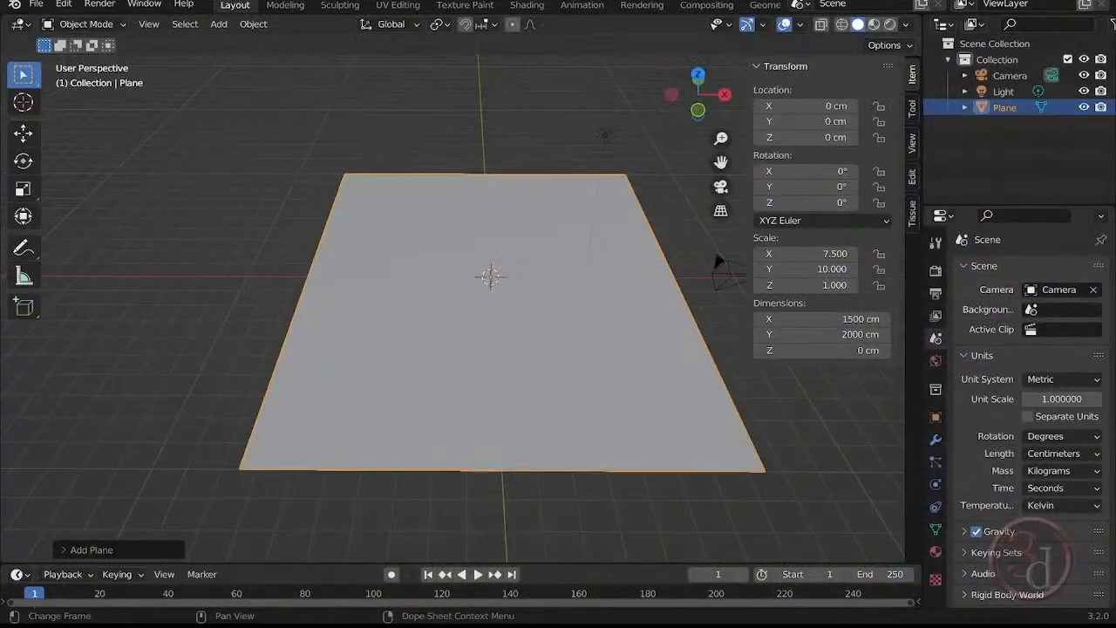
Check the coast_sand_rocks_02 texture files in the Trees project folder and return to the scene.
key("alt+Tab")
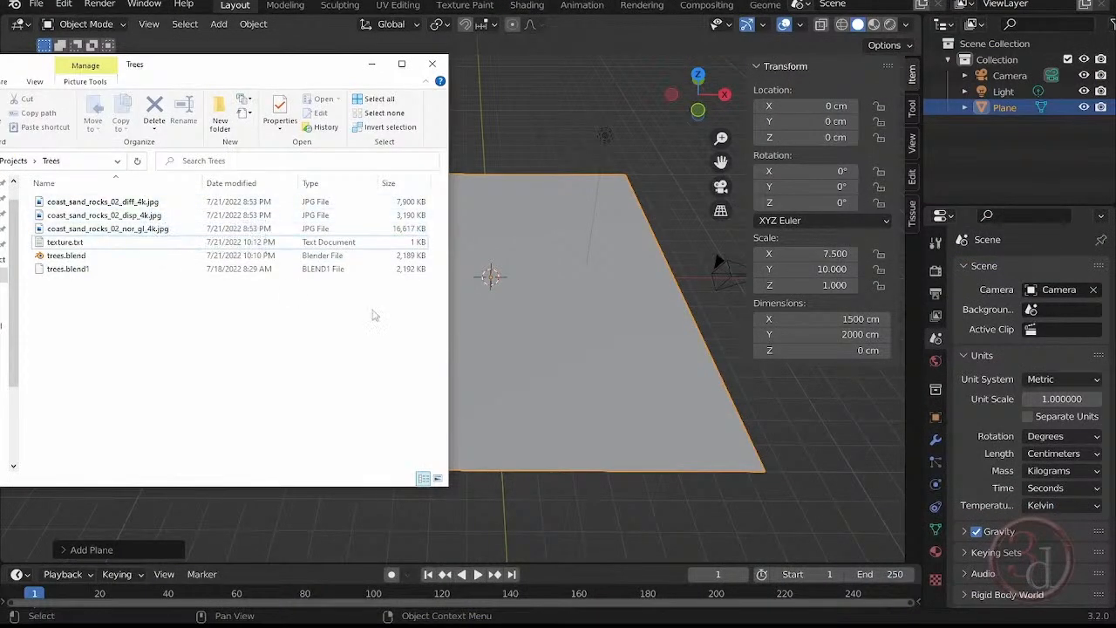
left_click(525, 131)
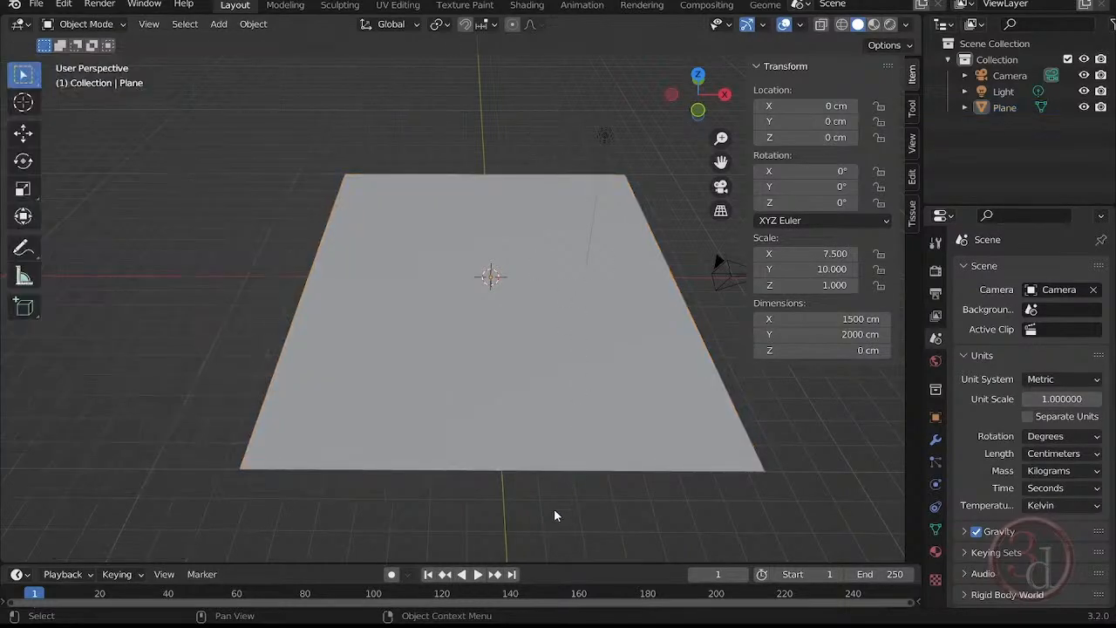
Enlarge the timeline area and change it into a Shader Editor.
left_click_drag(548, 564, 538, 390)
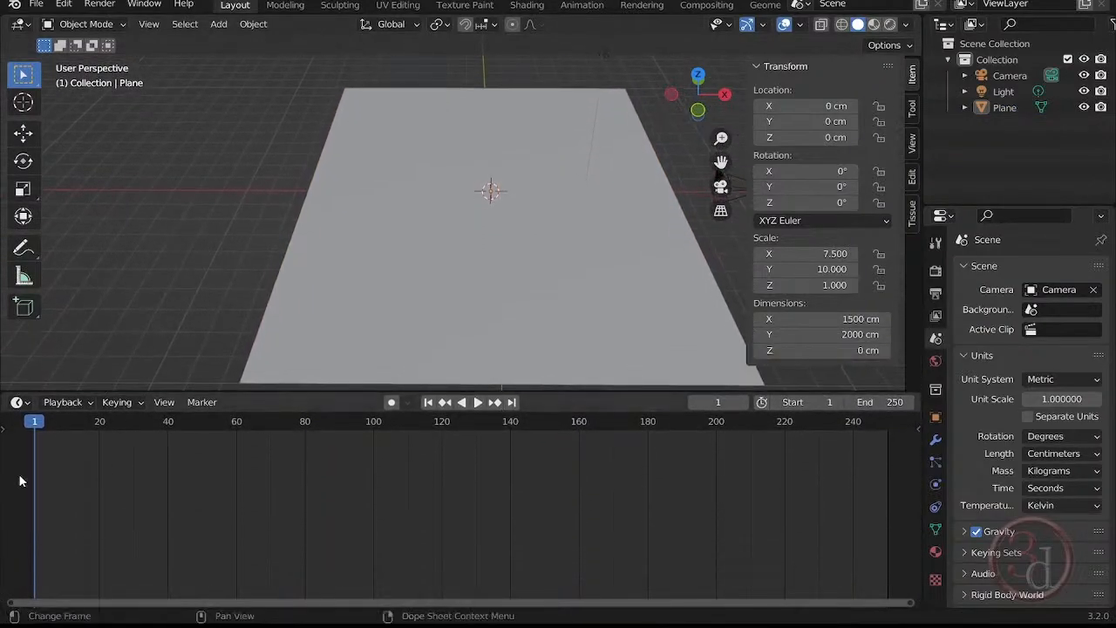
left_click(21, 403)
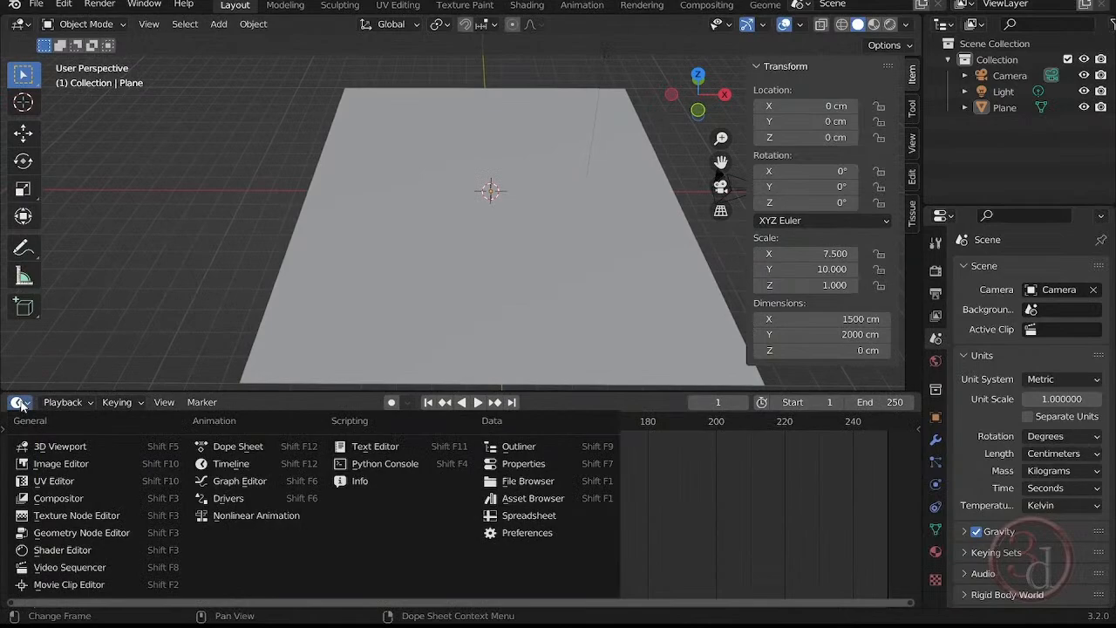
left_click(50, 550)
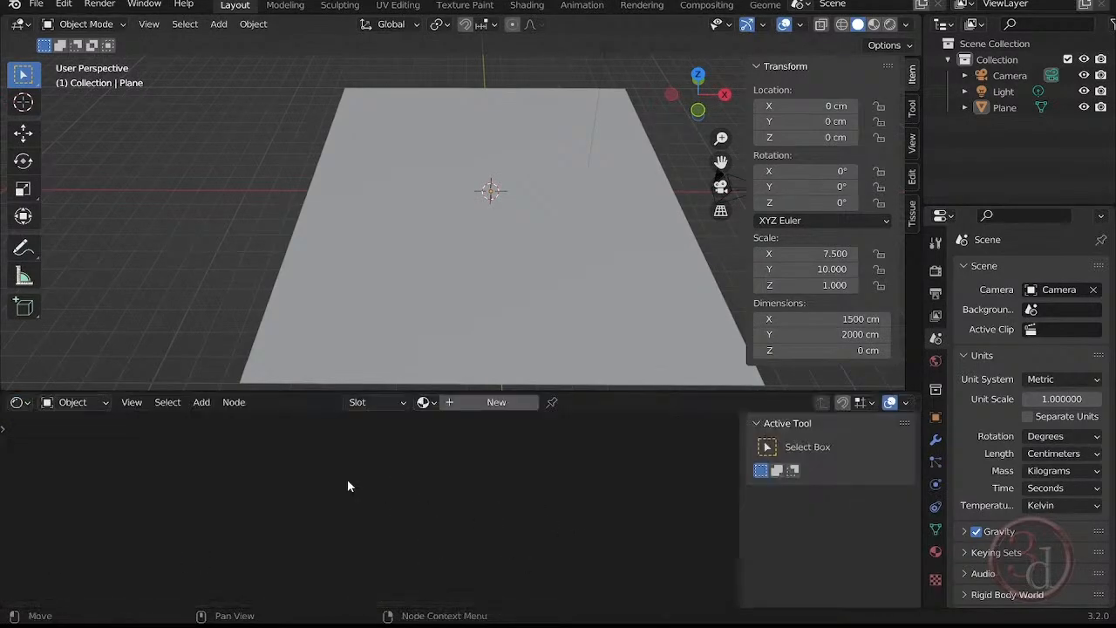
Select the plane and create a new material for it.
left_click(532, 334)
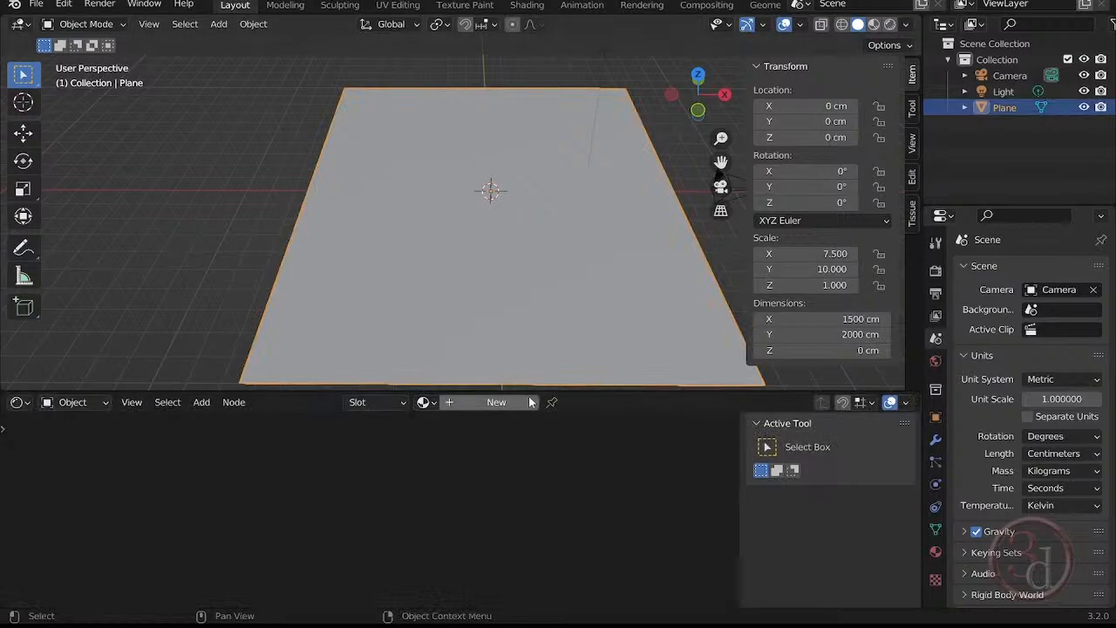
left_click(485, 404)
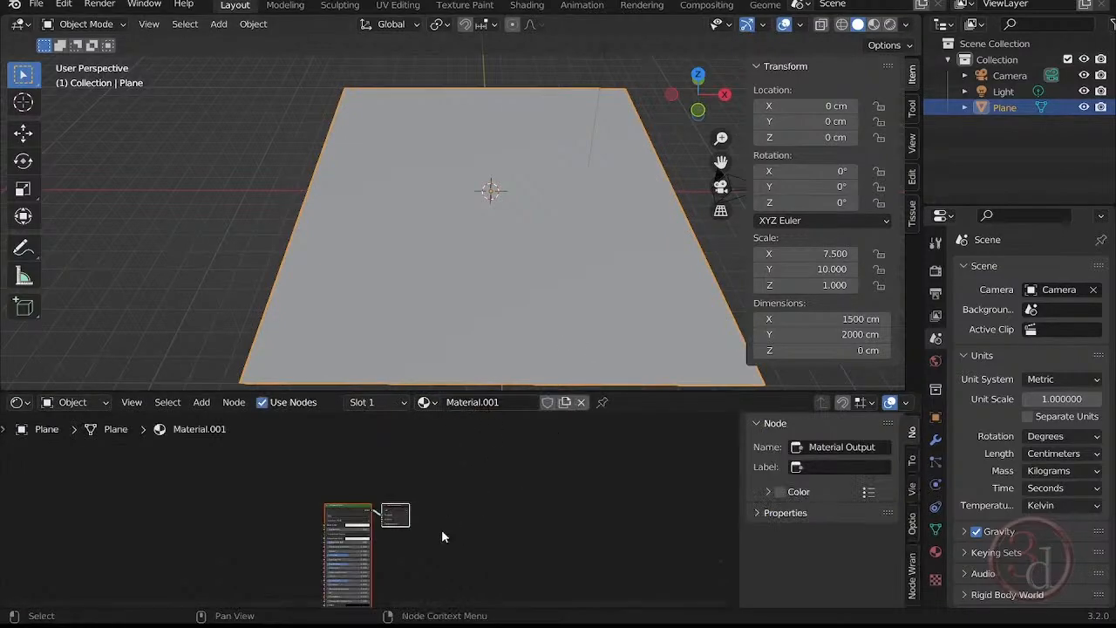
scroll(420, 473, "up", 5)
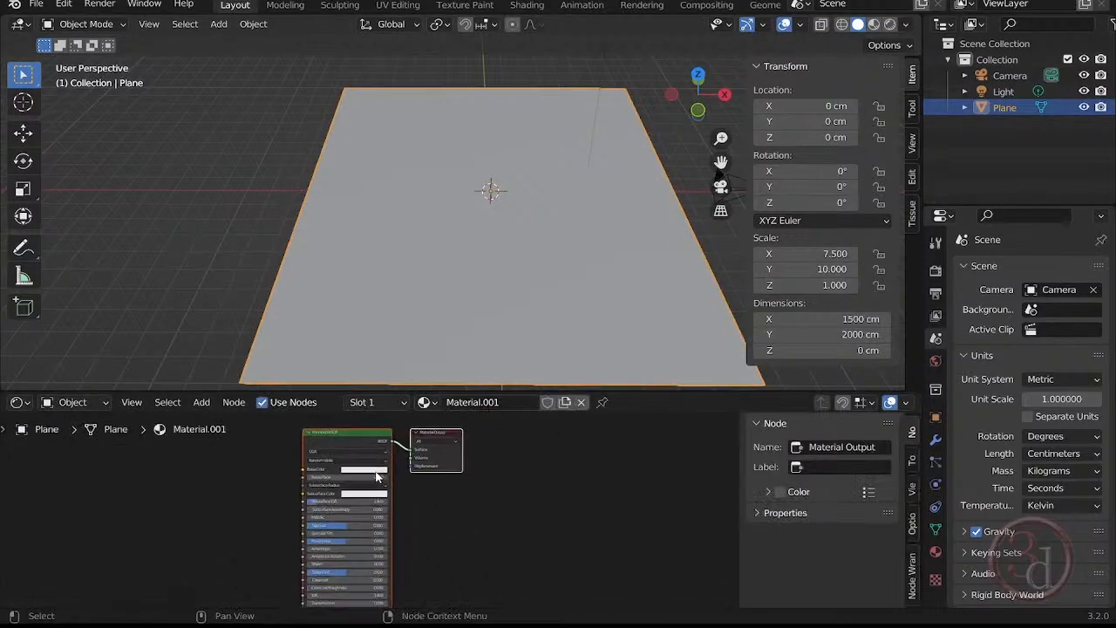
scroll(426, 483, "down", 3)
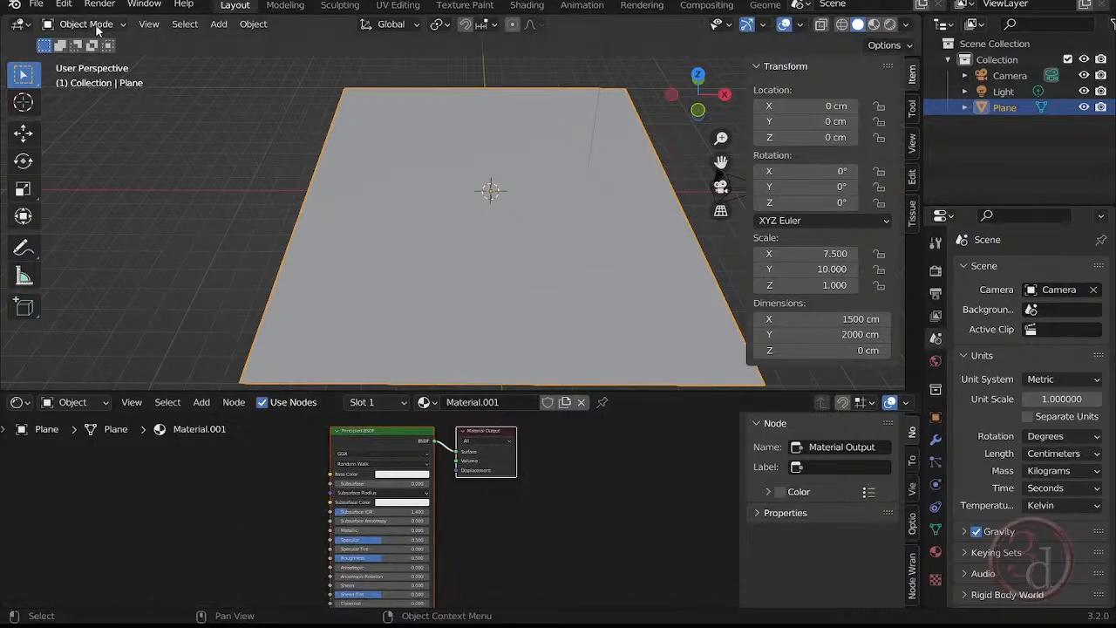
Search the add-ons in the preferences for node and check whether Node Wrangler is enabled.
left_click(64, 4)
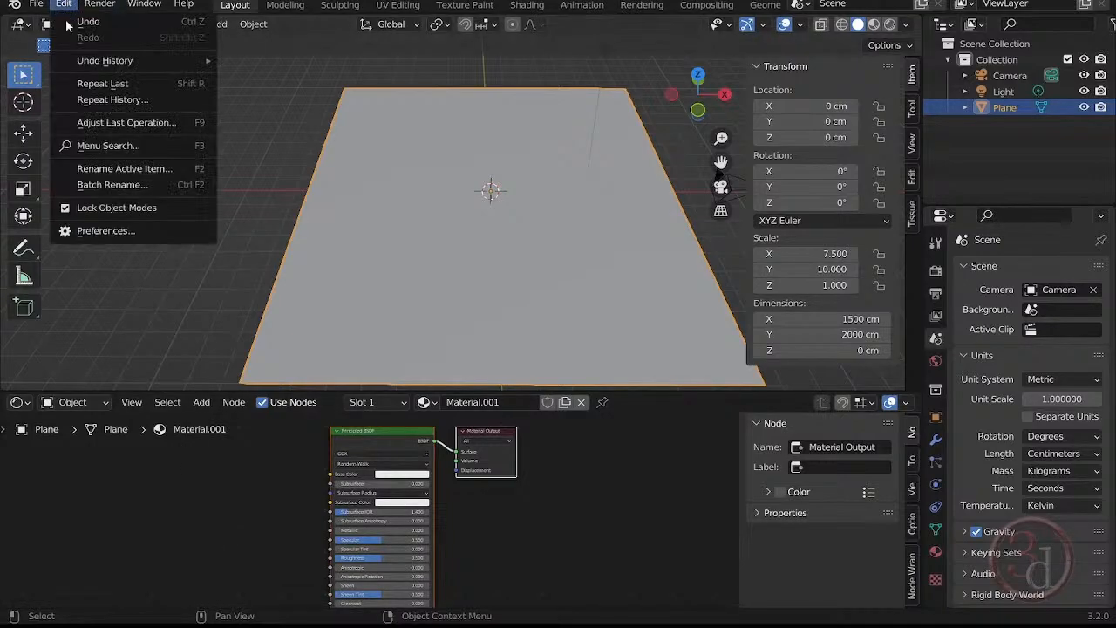
left_click(135, 231)
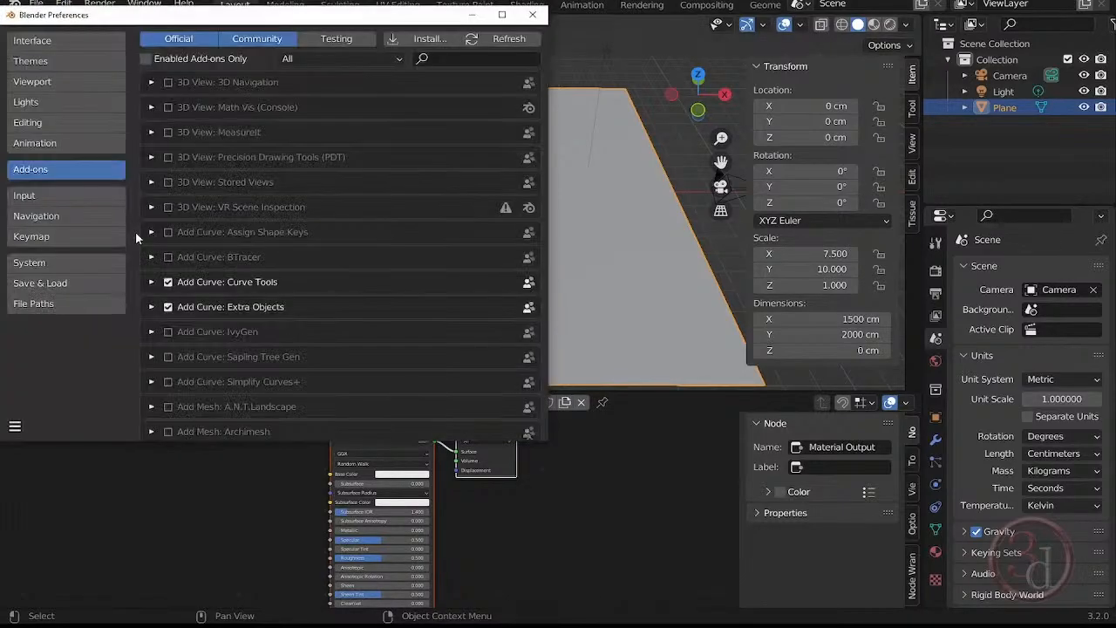
left_click(454, 58)
type("node")
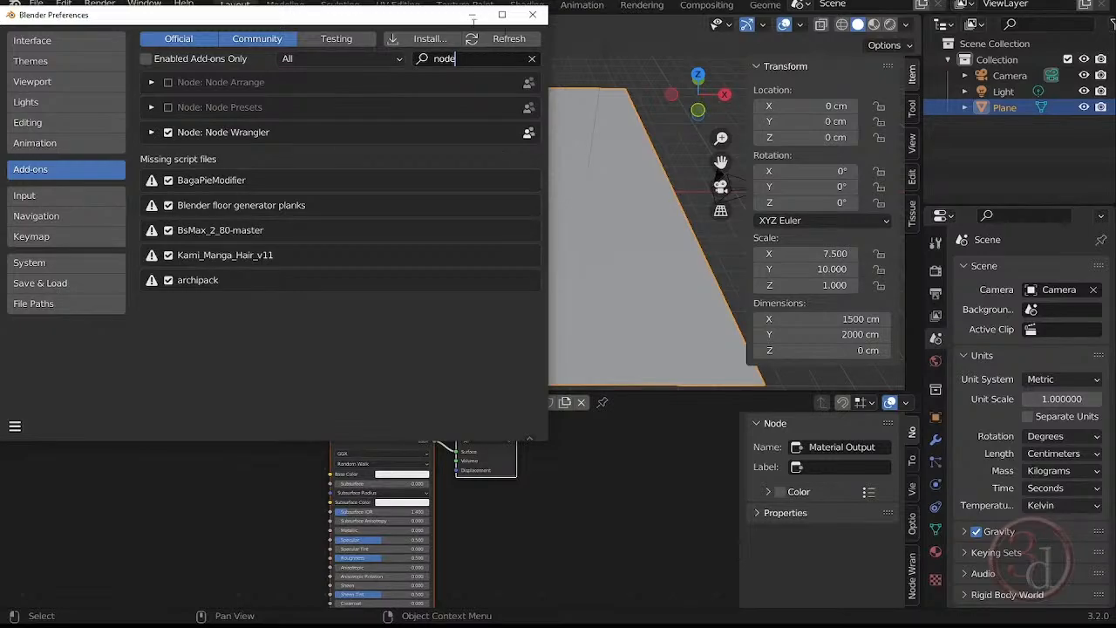
left_click(532, 15)
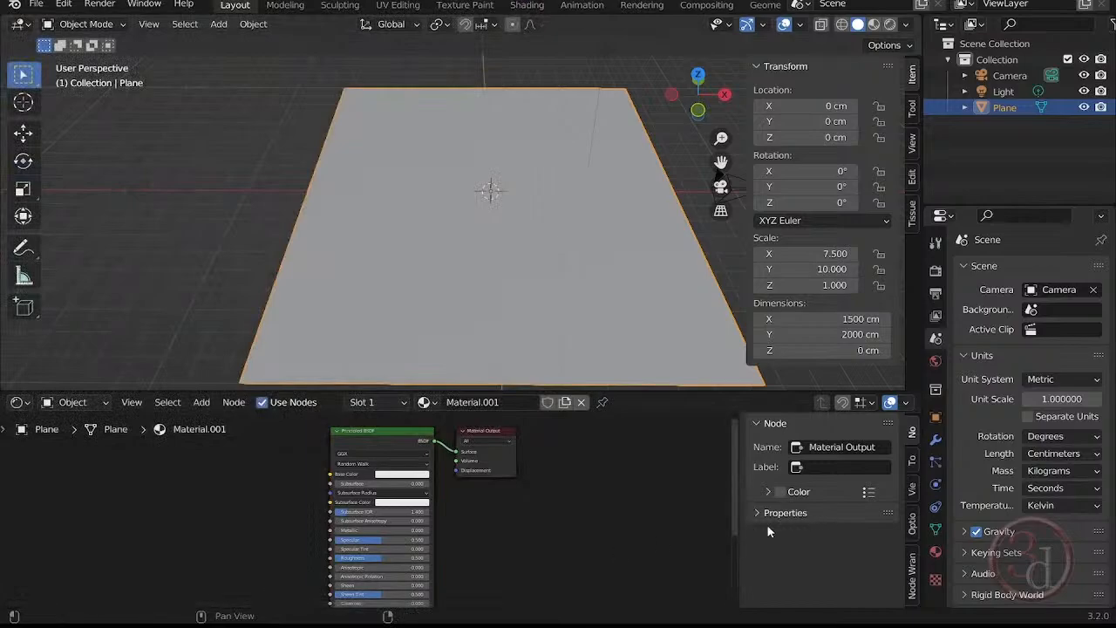
Run Principled Texture Setup on the Principled BSDF node with the coast_sand_rocks_02 displacement, diffuse and normal 4k images.
left_click(366, 448)
middle_click_drag(527, 505, 561, 516)
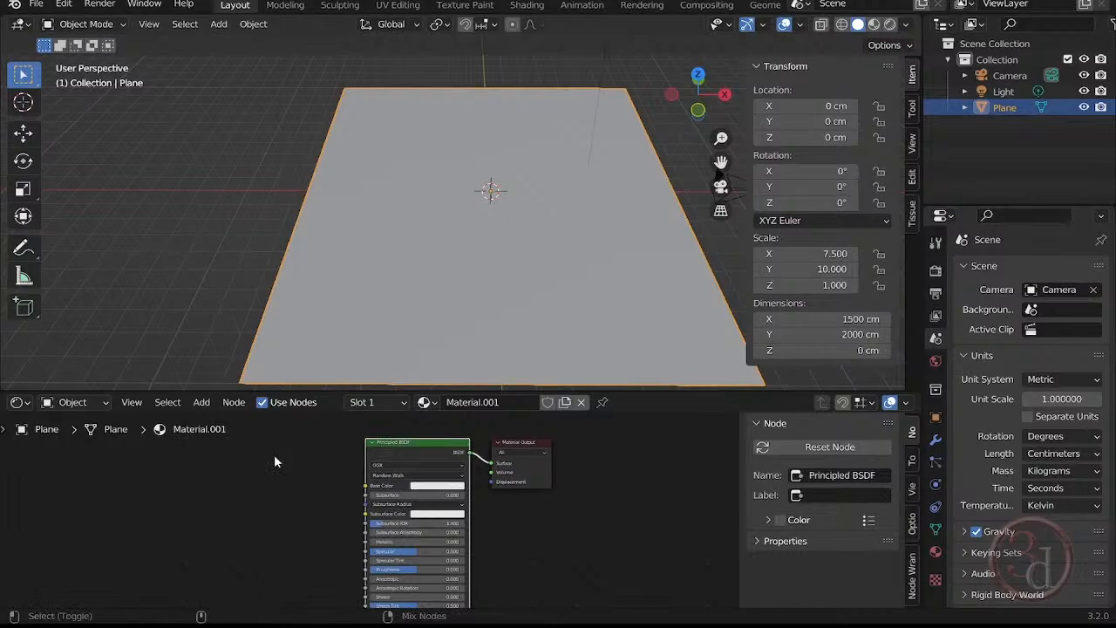
key("ctrl+shift+t")
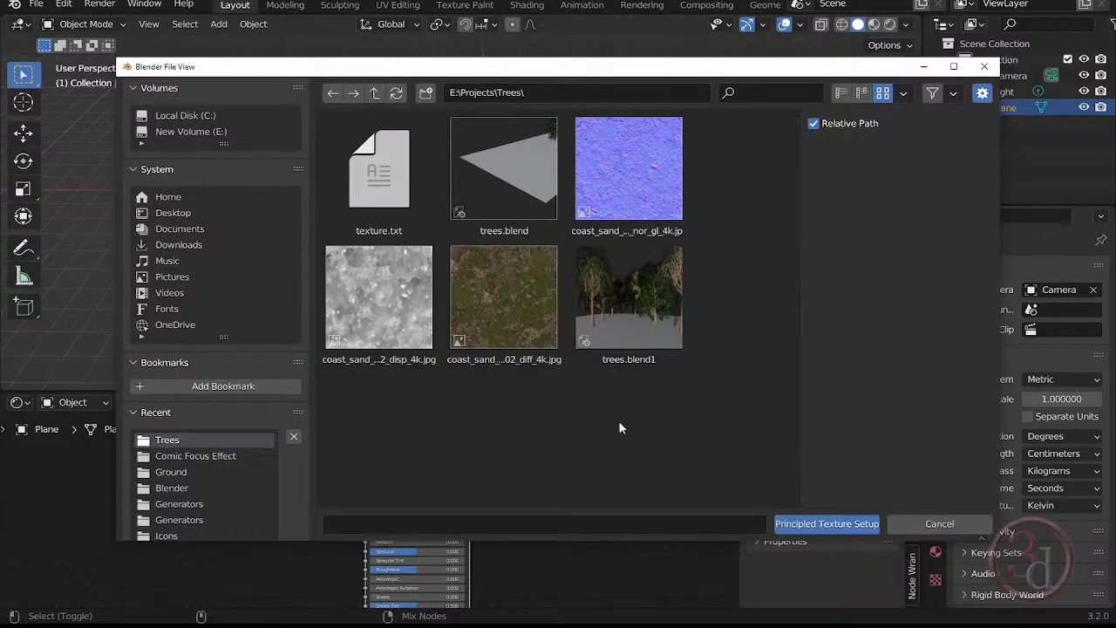
left_click(383, 305)
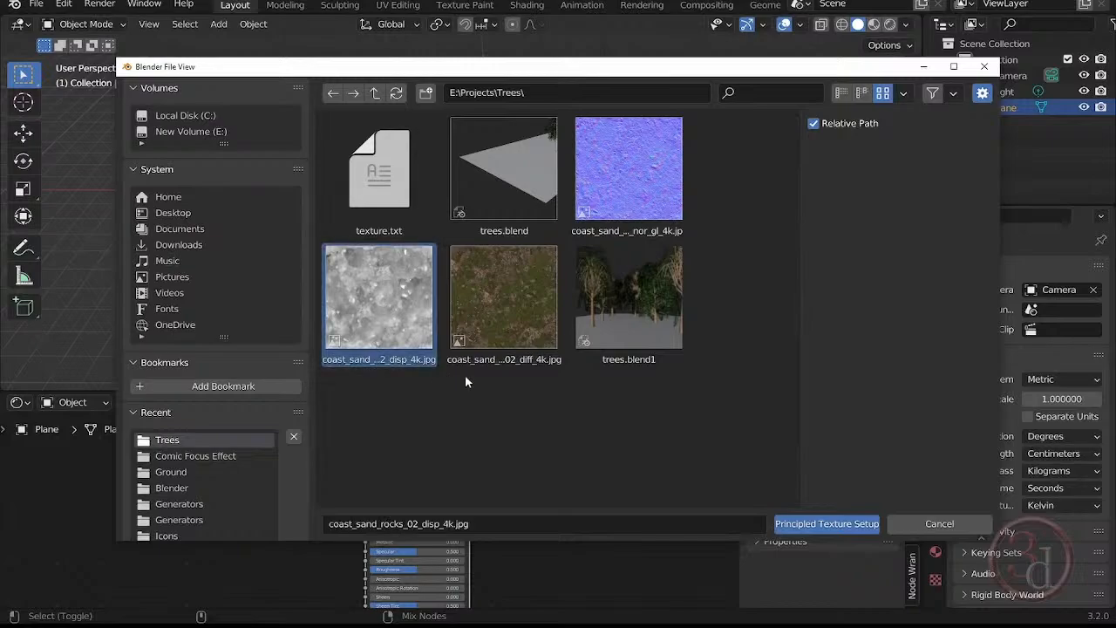
left_click(489, 313, "shift")
left_click(613, 175, "shift")
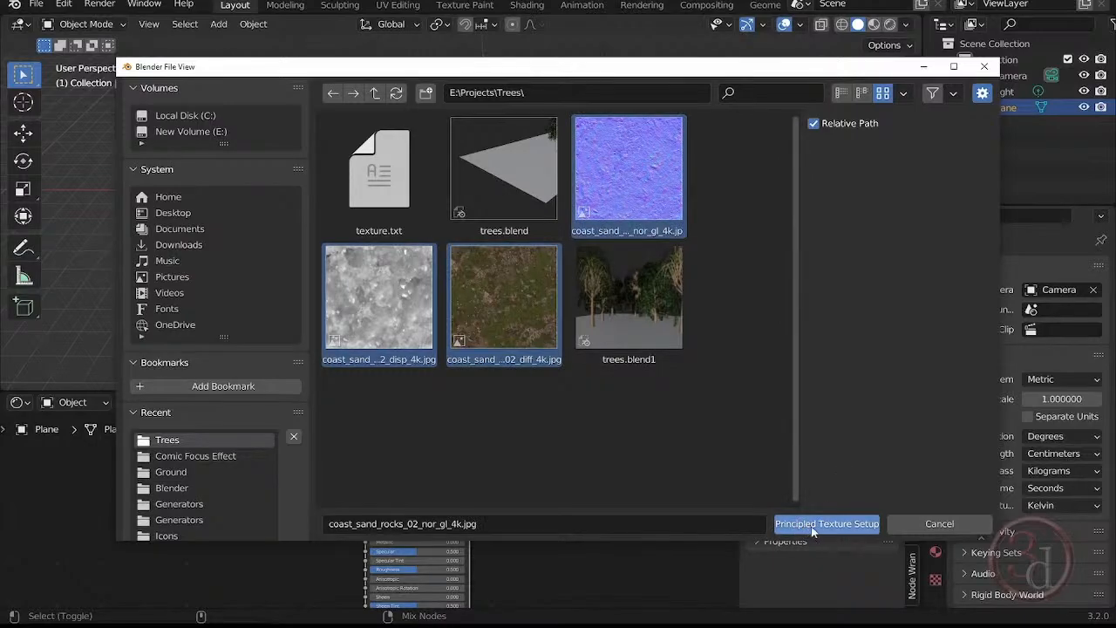
left_click(851, 525)
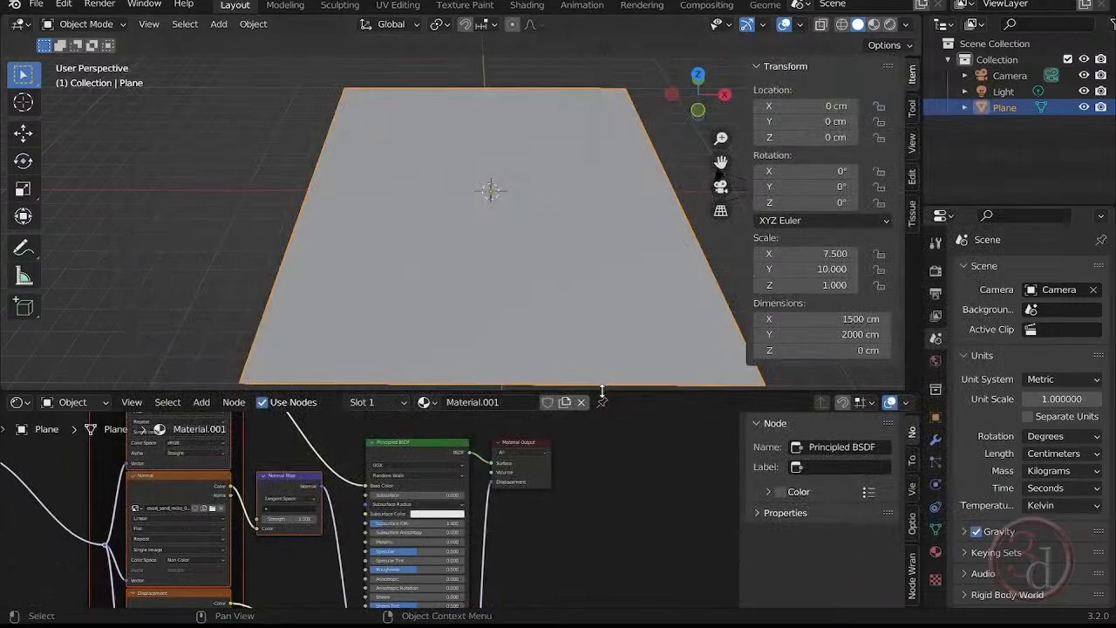
Examine the material's node tree, including the mapping, texture, normal map and displacement nodes and their links to the shader and output.
left_click_drag(605, 389, 609, 89)
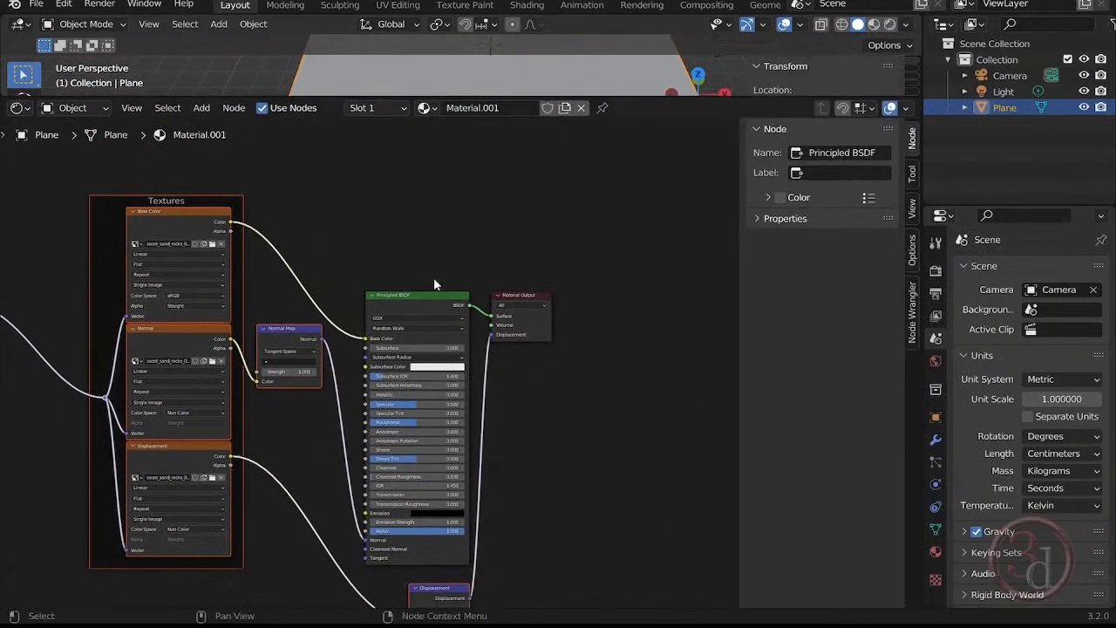
middle_click_drag(433, 277, 585, 210)
scroll(441, 297, "down", 2)
middle_click_drag(333, 467, 407, 473)
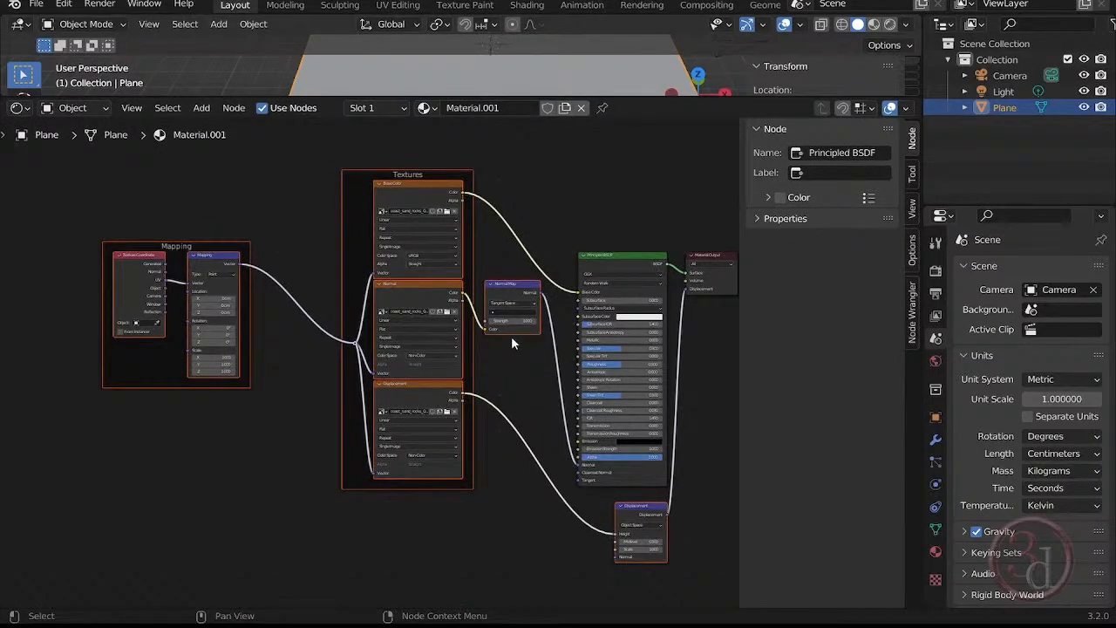
scroll(510, 343, "up", 2)
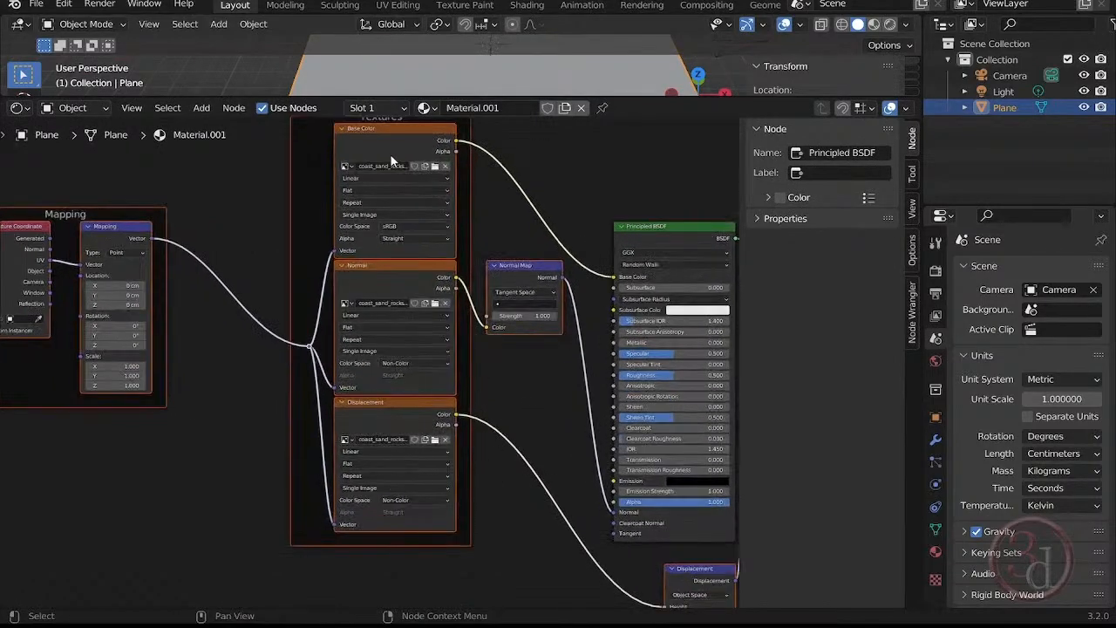
middle_click_drag(478, 480, 488, 381)
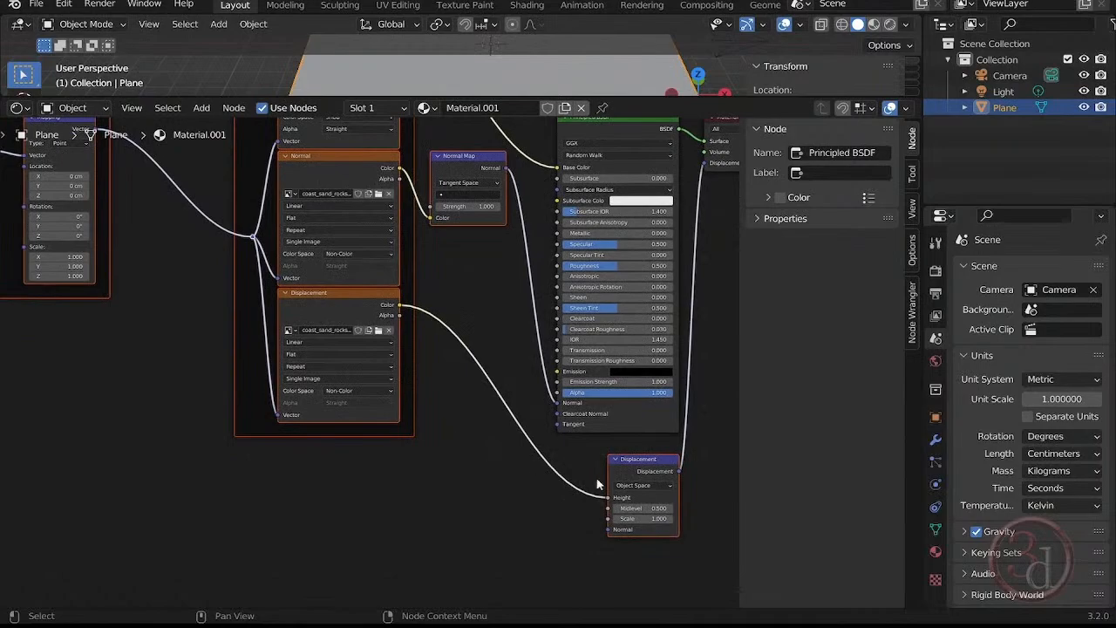
middle_click_drag(603, 488, 392, 515)
middle_click_drag(556, 291, 542, 363)
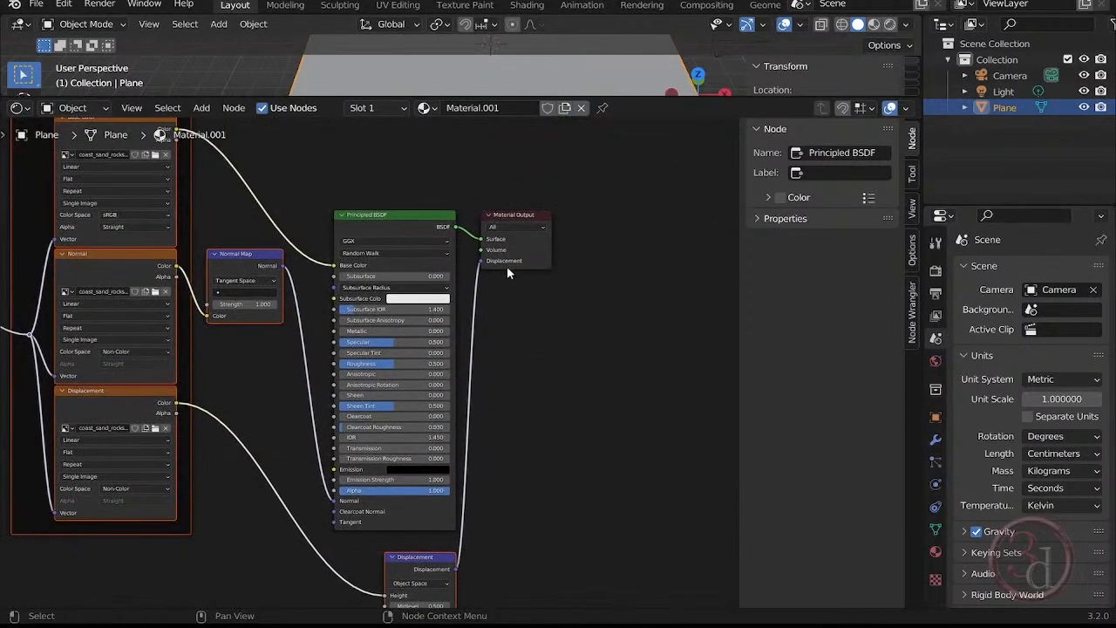
middle_click_drag(232, 391, 658, 433)
scroll(219, 318, "up", 2)
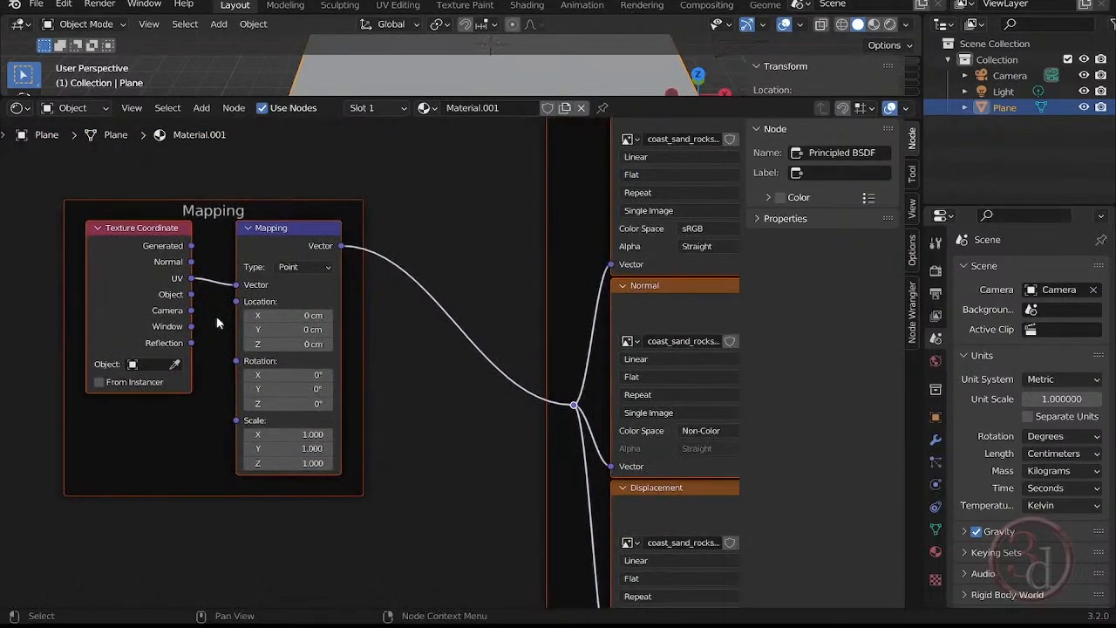
middle_click_drag(435, 487, 162, 450)
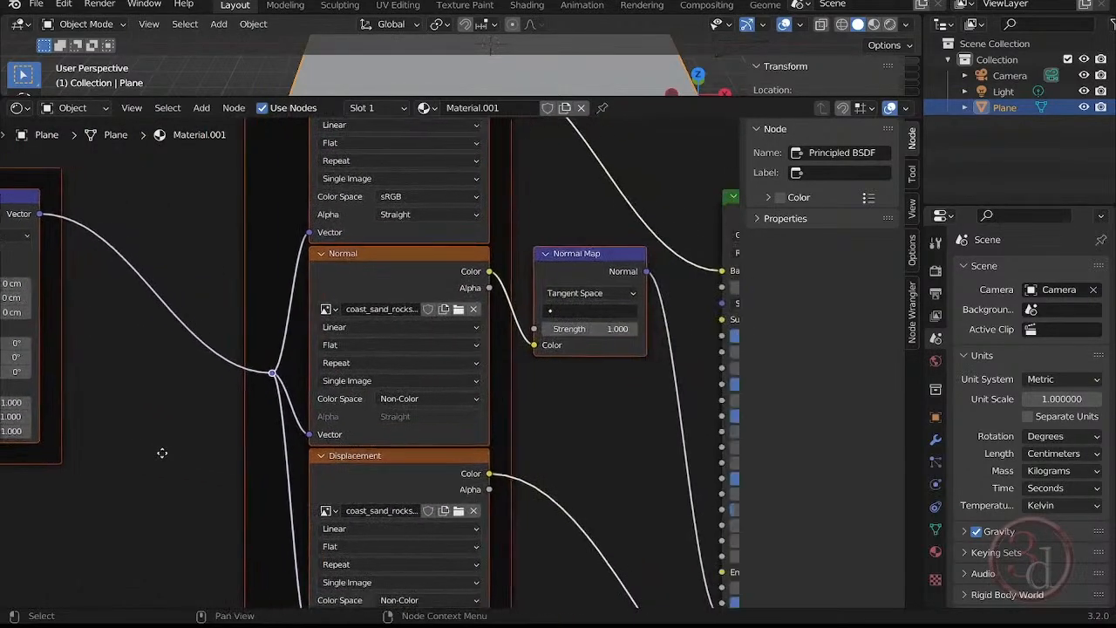
scroll(162, 451, "down", 3)
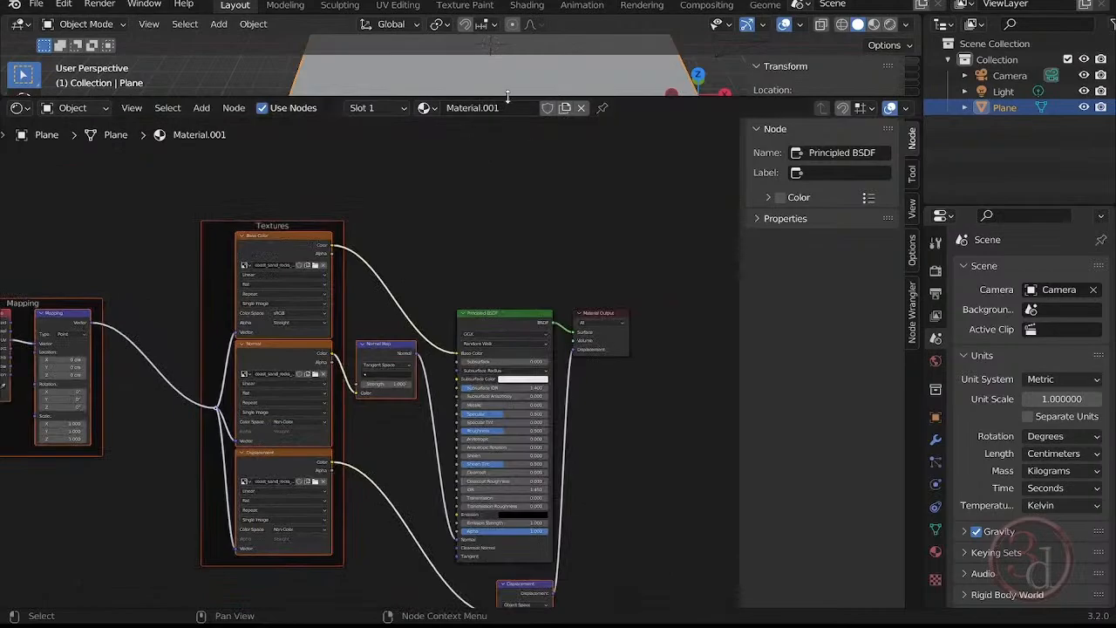
Enlarge the 3D viewport again and switch it to Material Preview shading to inspect the textured plane.
left_click_drag(507, 96, 512, 435)
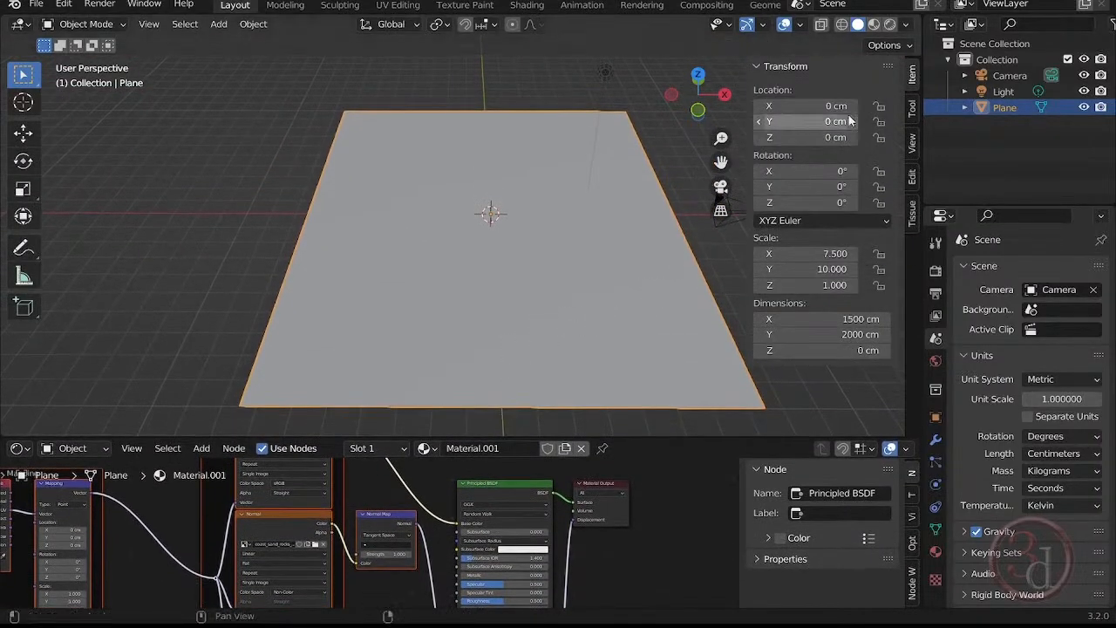
left_click(877, 25)
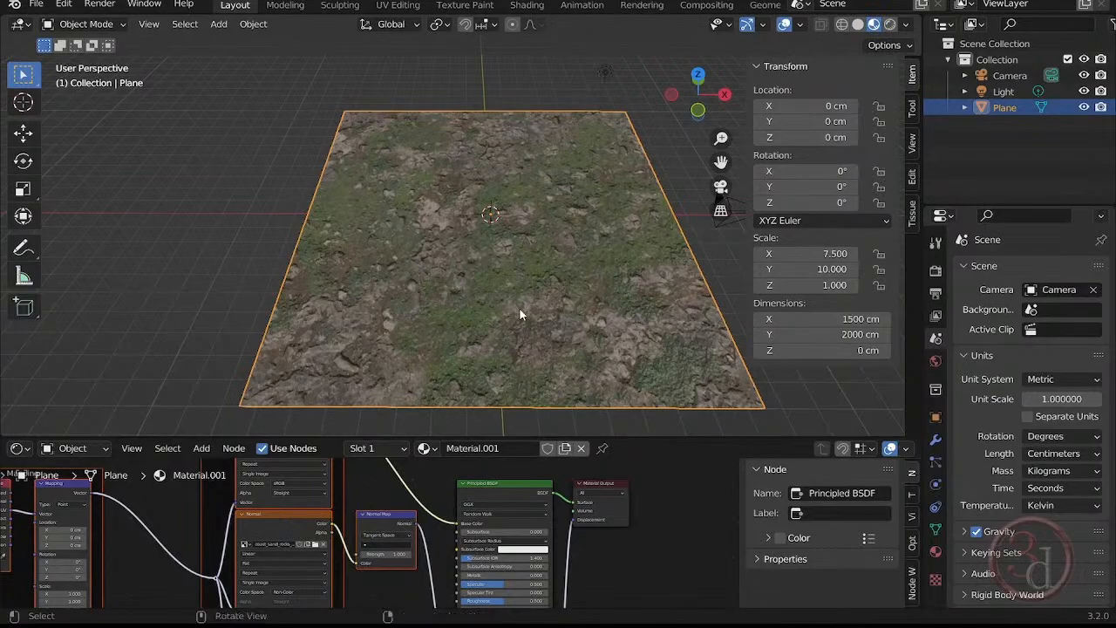
middle_click_drag(519, 308, 491, 259)
scroll(489, 265, "up", 4)
scroll(411, 292, "down", 4)
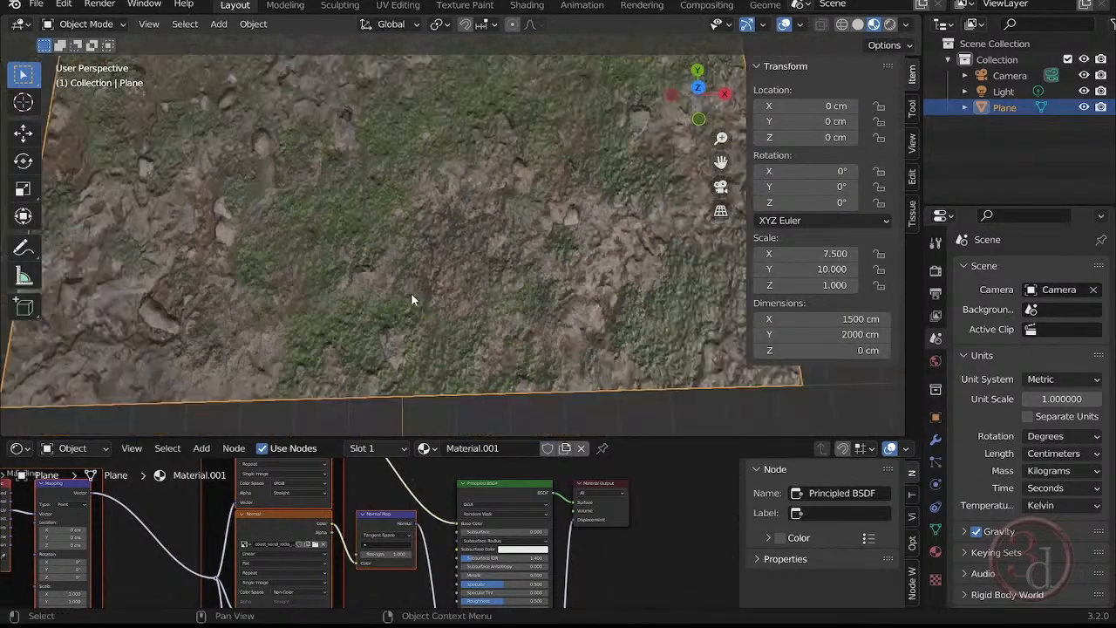
scroll(288, 367, "down", 1)
middle_click_drag(305, 336, 313, 338, "shift")
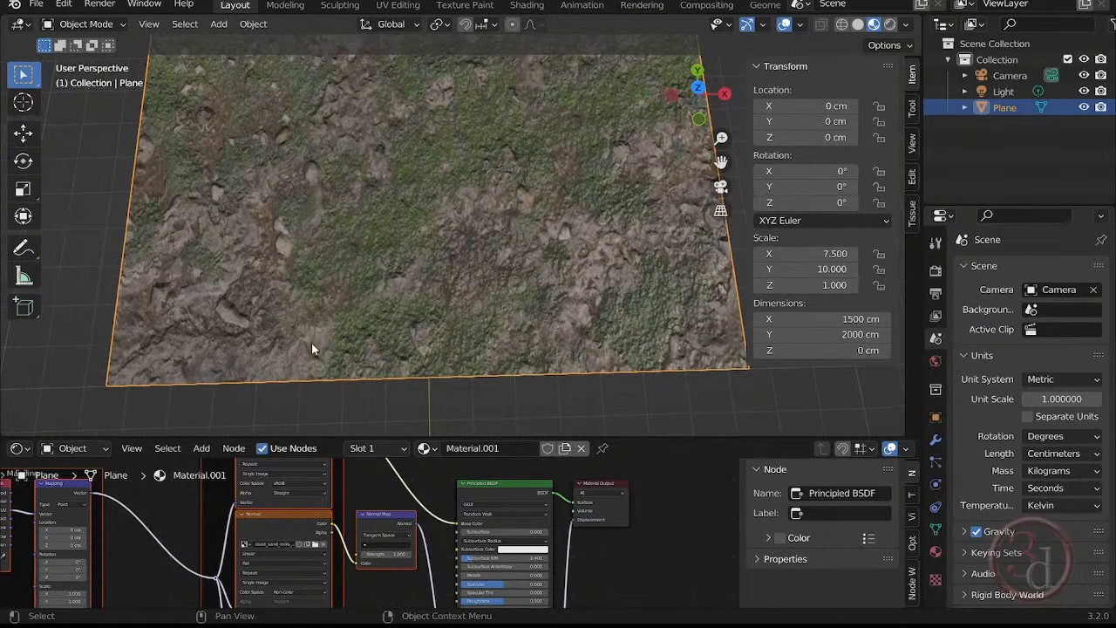
Set the Mapping node's scale to 2 on X, Y and Z.
middle_click_drag(134, 527, 406, 493)
scroll(330, 532, "up", 2)
scroll(330, 532, "up", 3)
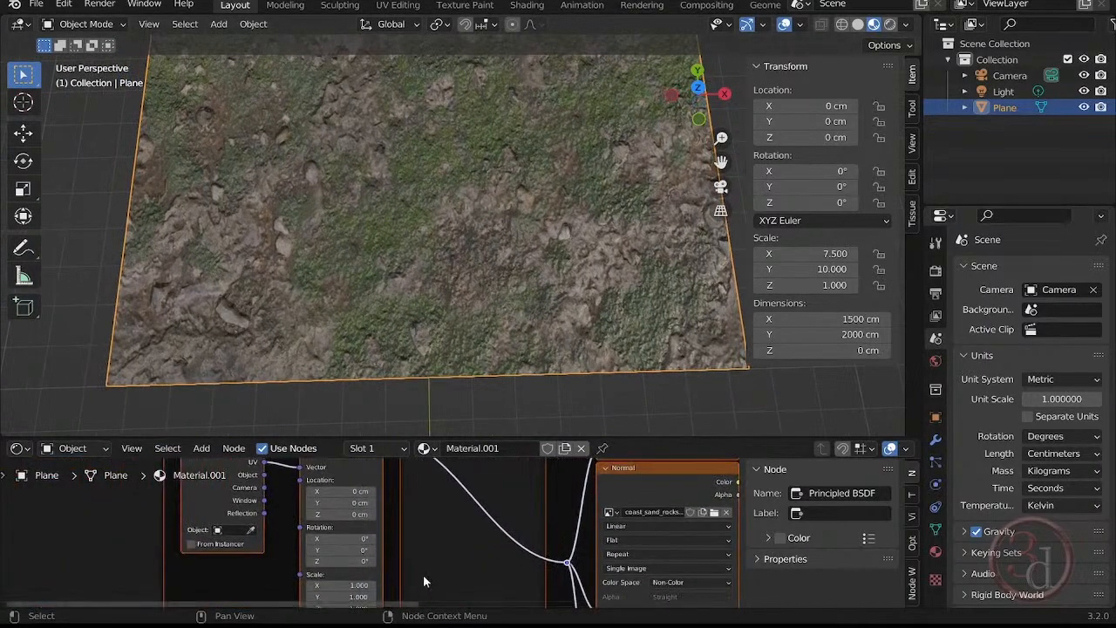
scroll(423, 576, "up", 2)
middle_click_drag(405, 564, 371, 501)
scroll(348, 531, "up", 2)
scroll(349, 531, "up", 1)
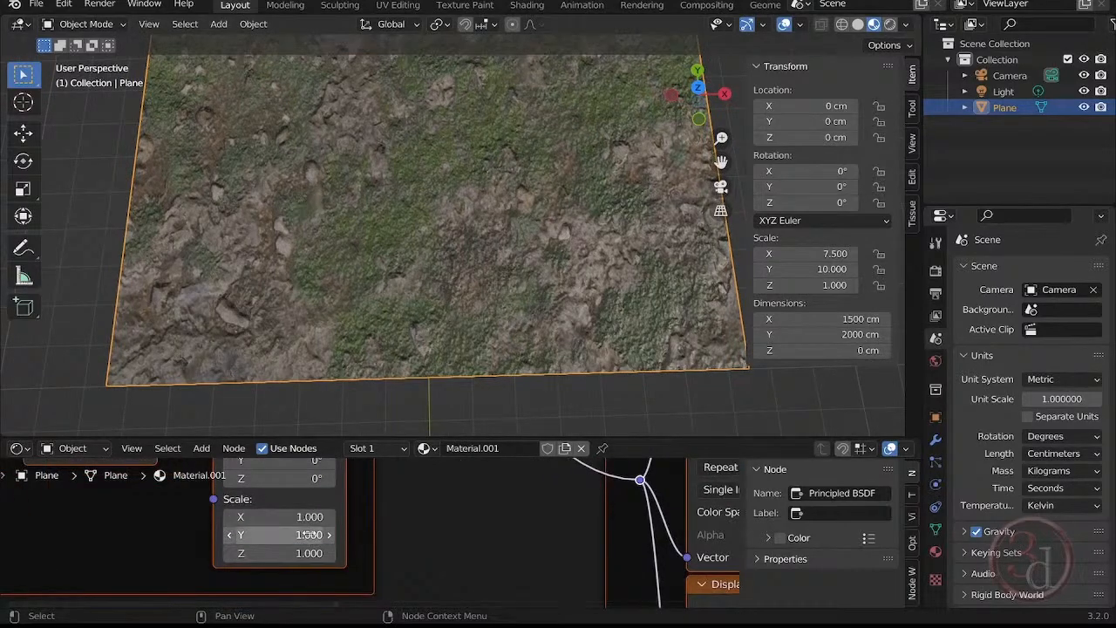
mouse_move(296, 534)
left_mouse_down()
mouse_move(227, 534)
mouse_move(358, 534)
mouse_move(244, 534)
mouse_move(306, 534)
mouse_move(305, 553)
left_mouse_up()
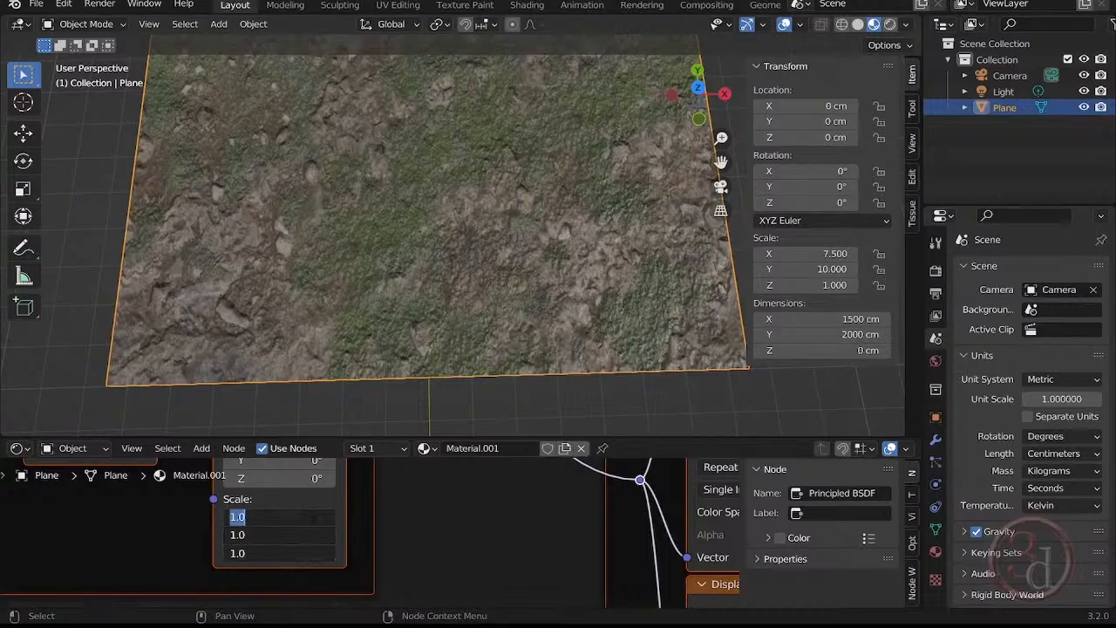
type("2")
key("Return")
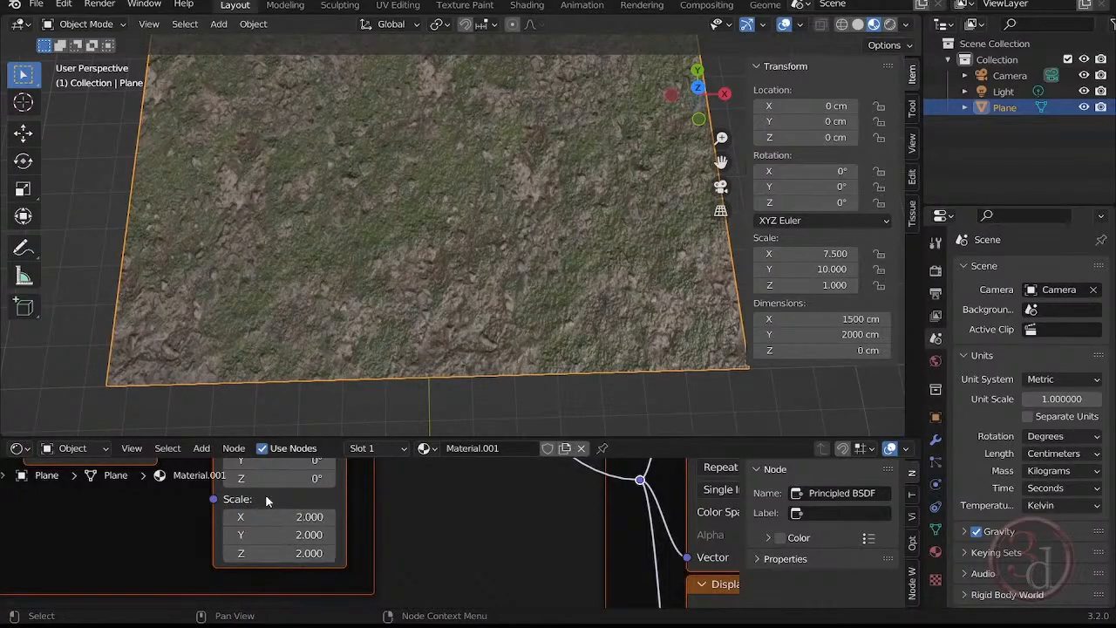
Inspect the tiling of the ground texture across the plane from above, at an angle and close up.
middle_click_drag(455, 188, 445, 364, "shift")
scroll(464, 284, "down", 3)
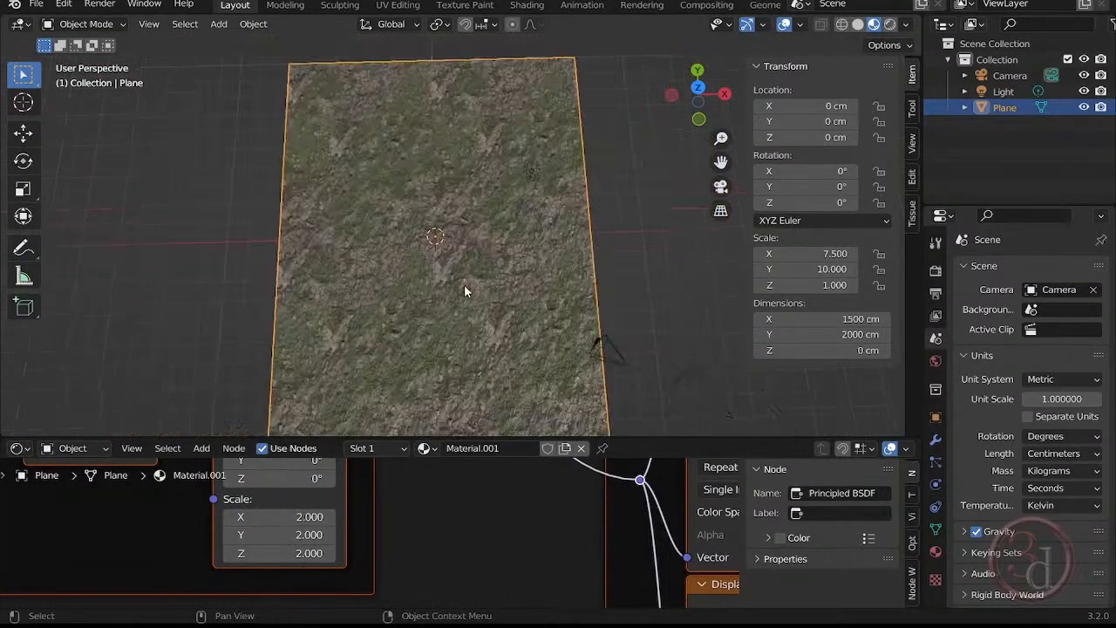
scroll(473, 329, "up", 4)
scroll(479, 338, "down", 3)
mouse_move(479, 270)
middle_mouse_down()
mouse_move(443, 232)
mouse_move(282, 256)
mouse_move(381, 299)
mouse_move(496, 264)
middle_mouse_up()
scroll(435, 261, "down", 5)
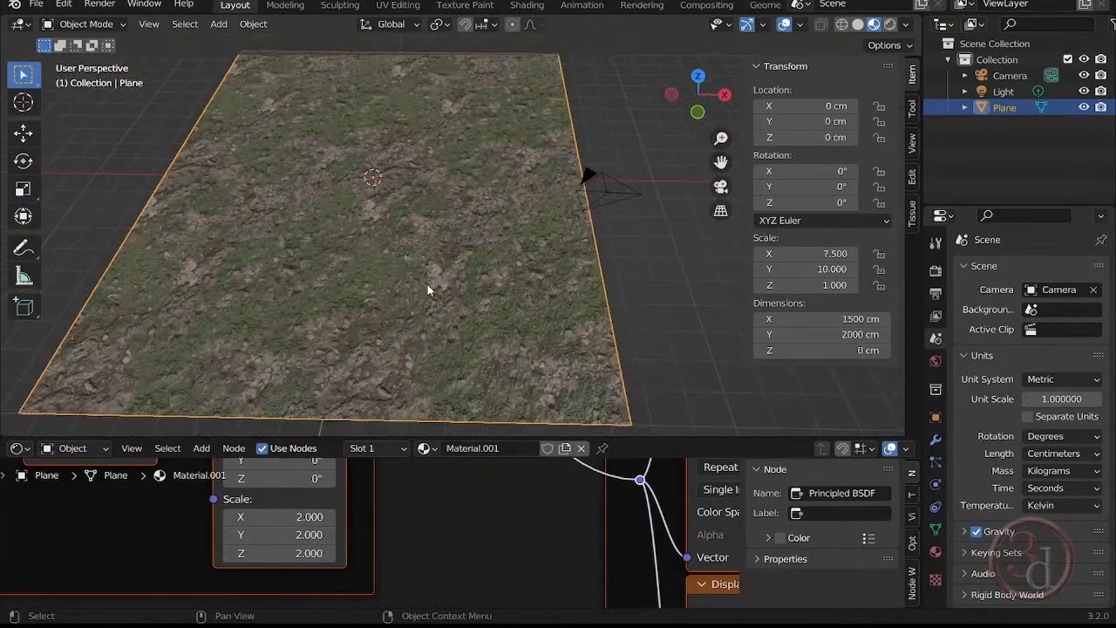
middle_click_drag(428, 288, 451, 279)
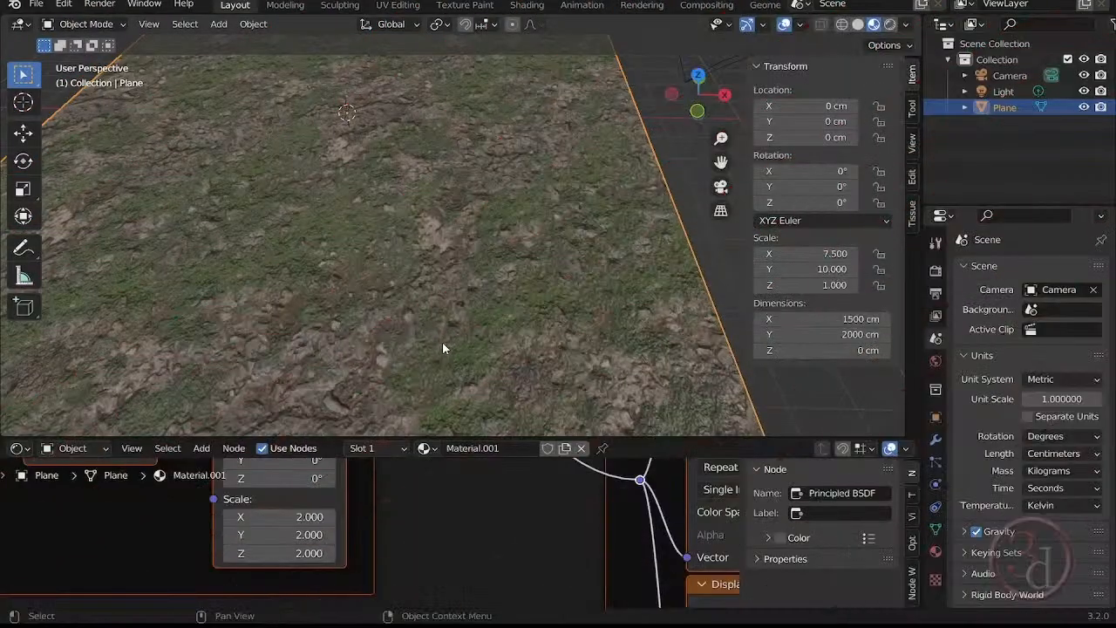
scroll(558, 262, "down", 5)
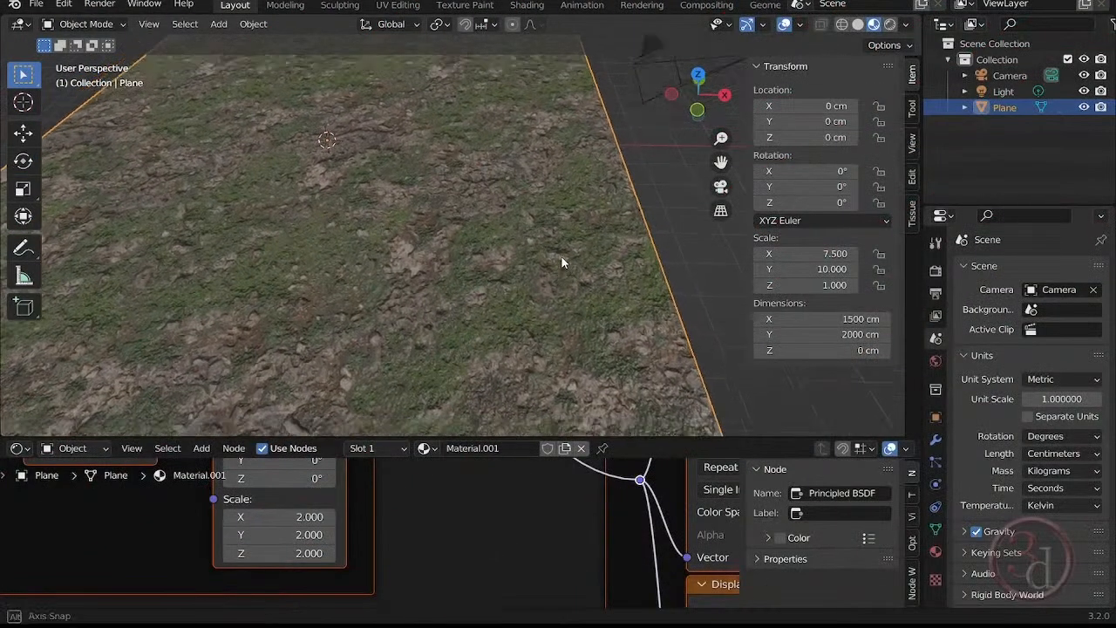
middle_click_drag(589, 260, 581, 286, "shift")
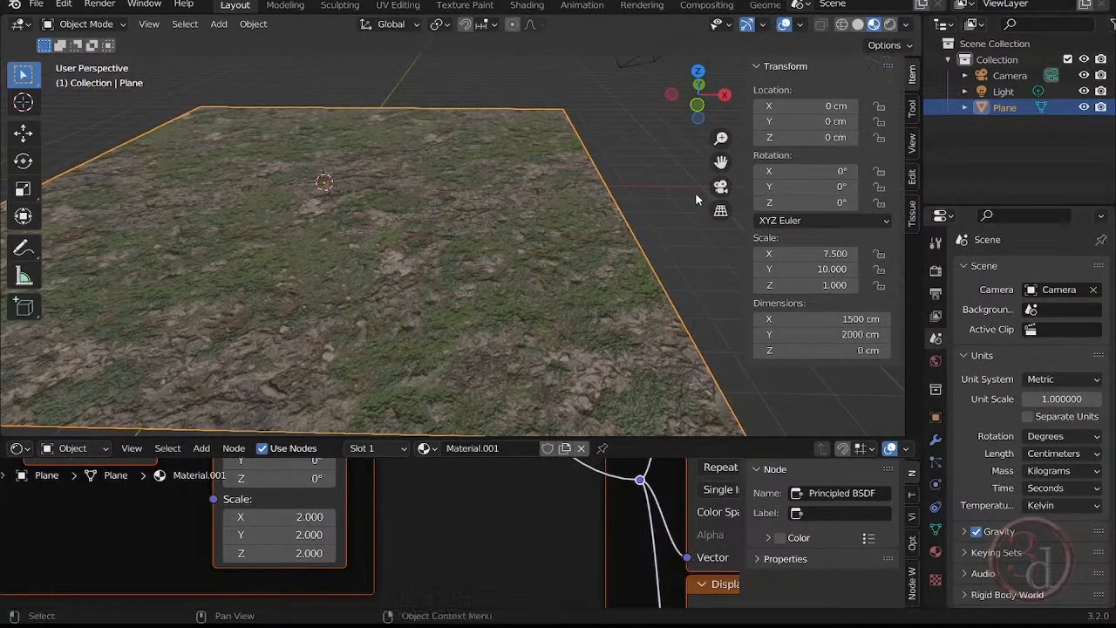
Add a Subdivision Surface modifier to the ground plane.
left_click(935, 440)
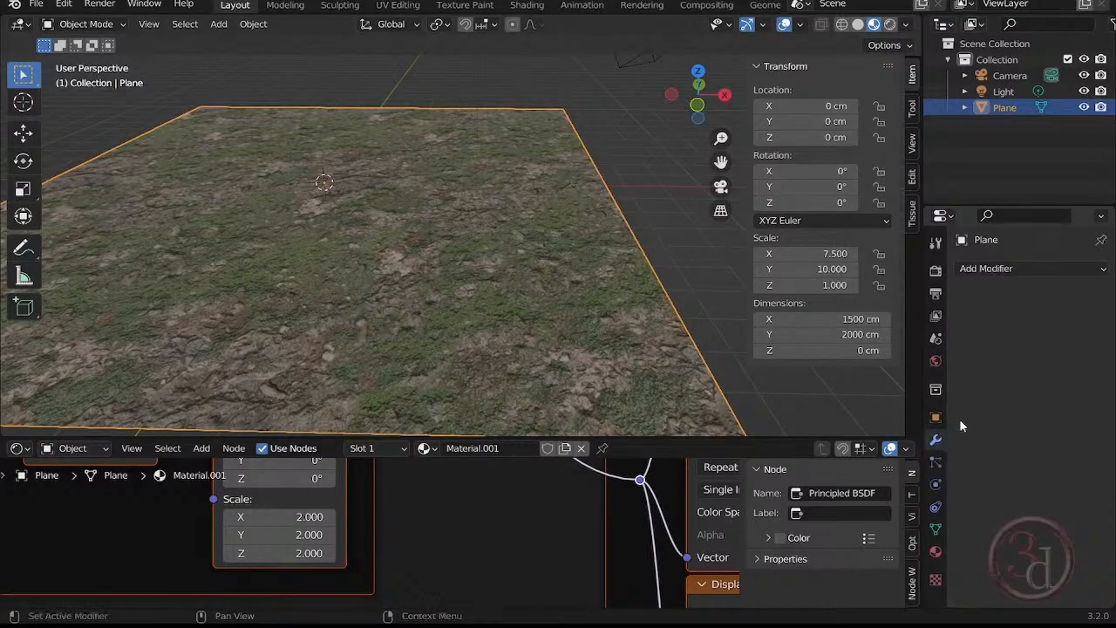
scroll(375, 521, "down", 9)
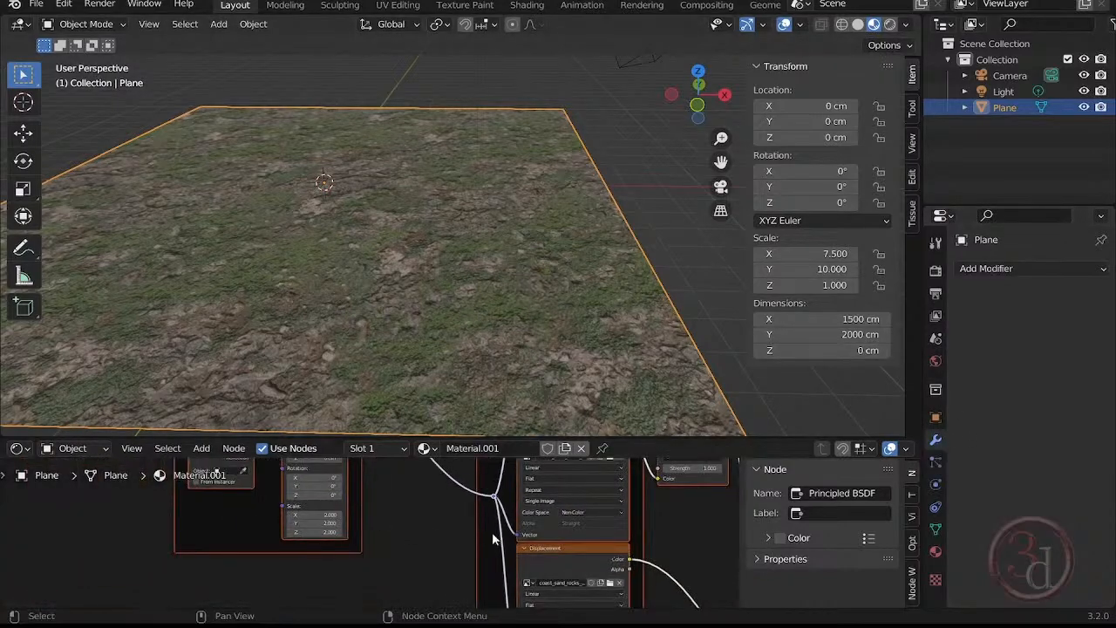
middle_click_drag(560, 530, 189, 550)
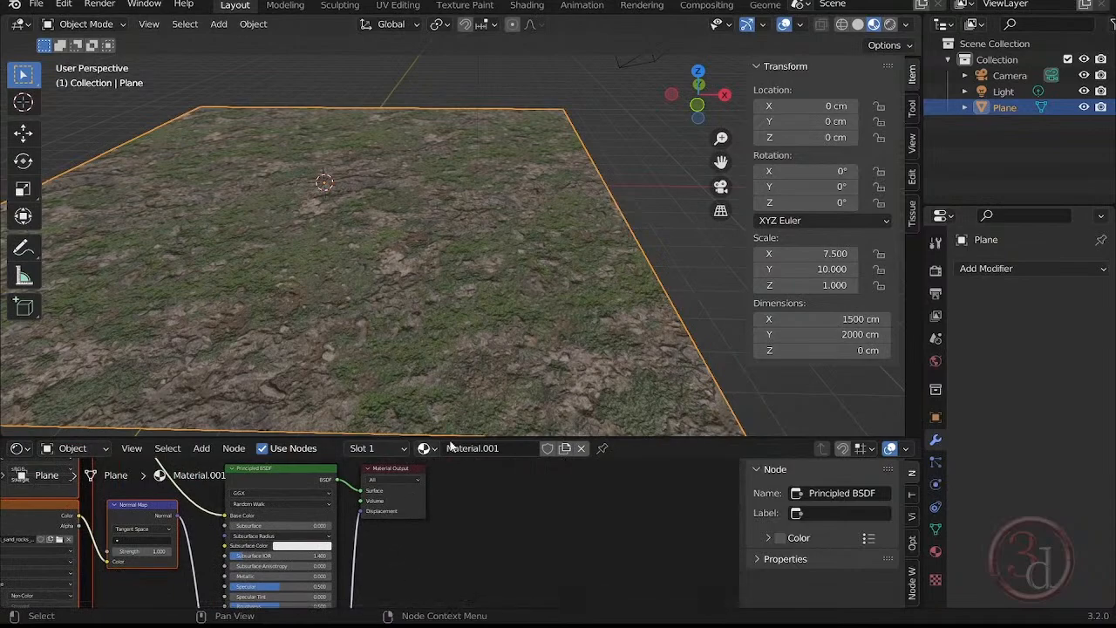
scroll(553, 212, "up", 3)
middle_click_drag(621, 158, 666, 167, "shift")
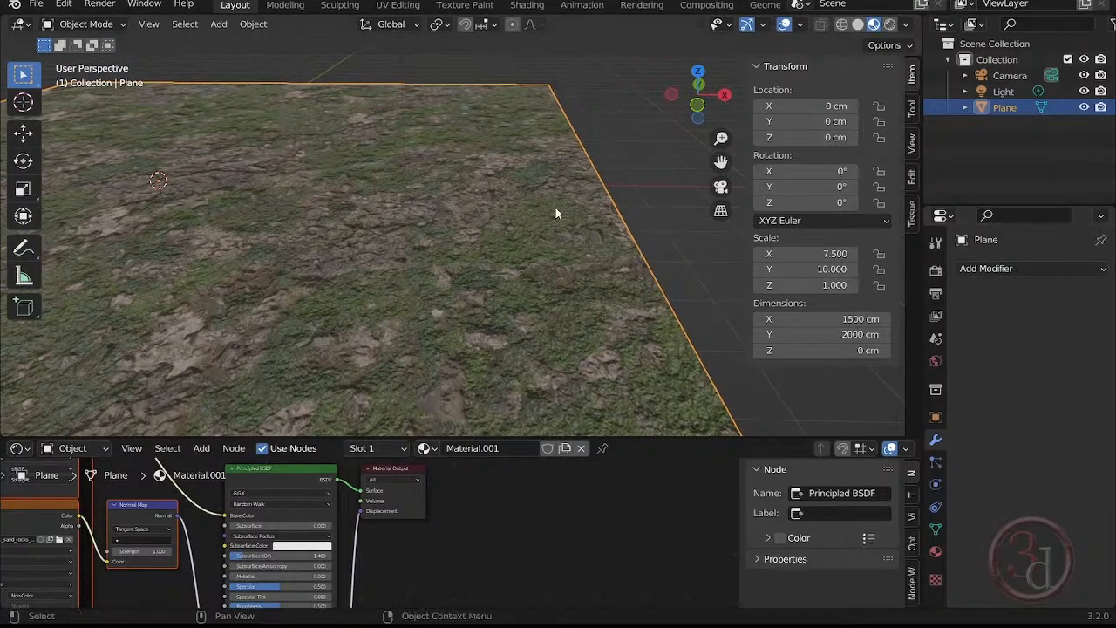
scroll(615, 187, "down", 5)
scroll(566, 247, "up", 3)
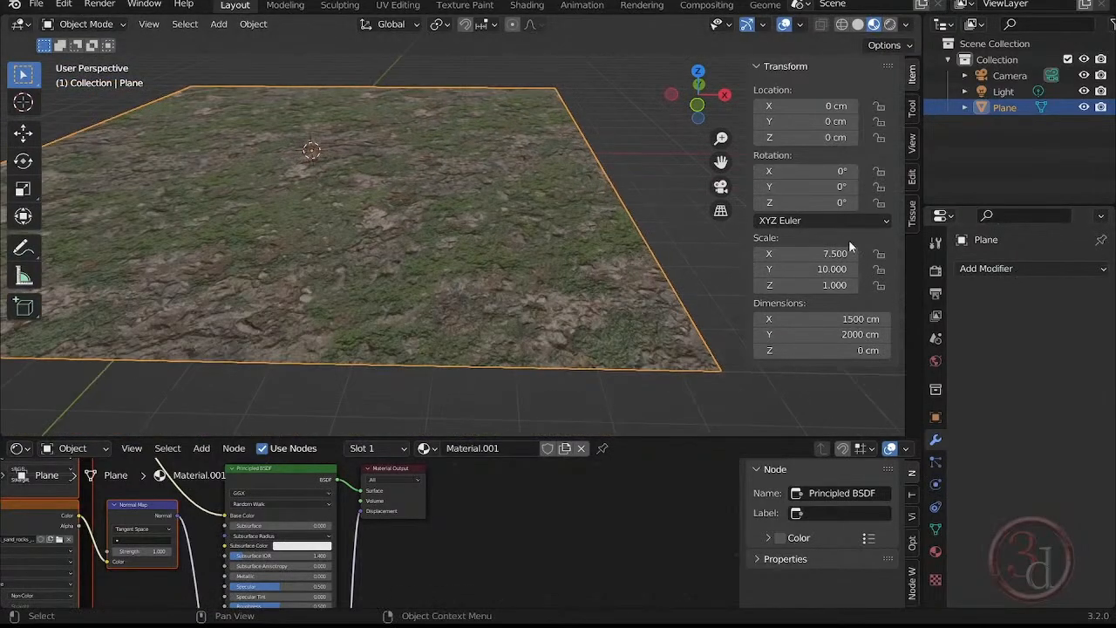
left_click(994, 268)
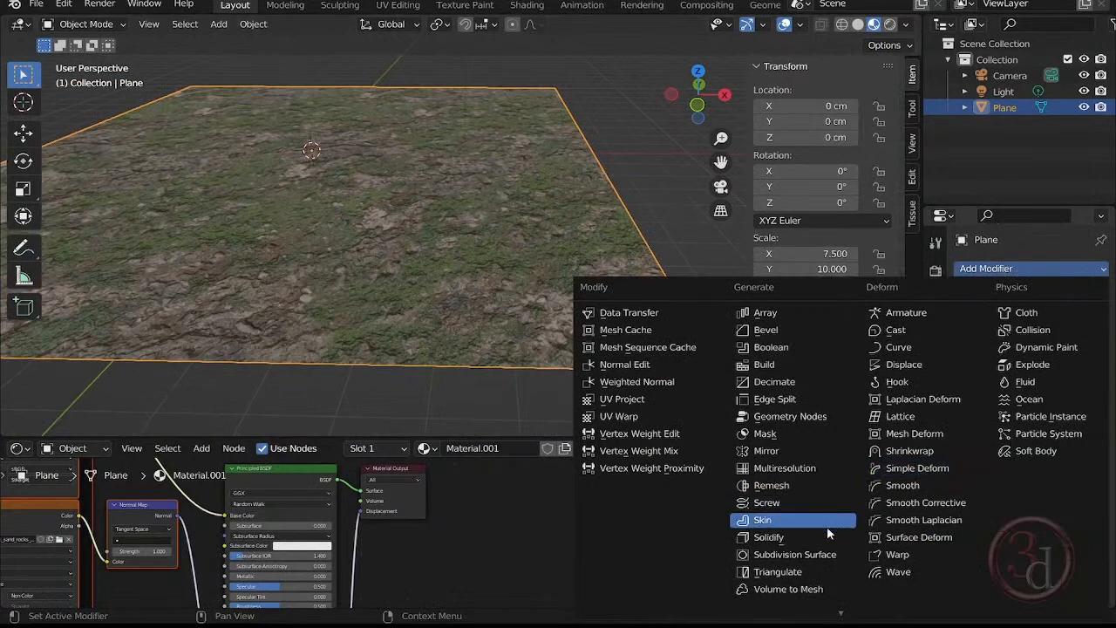
left_click(825, 556)
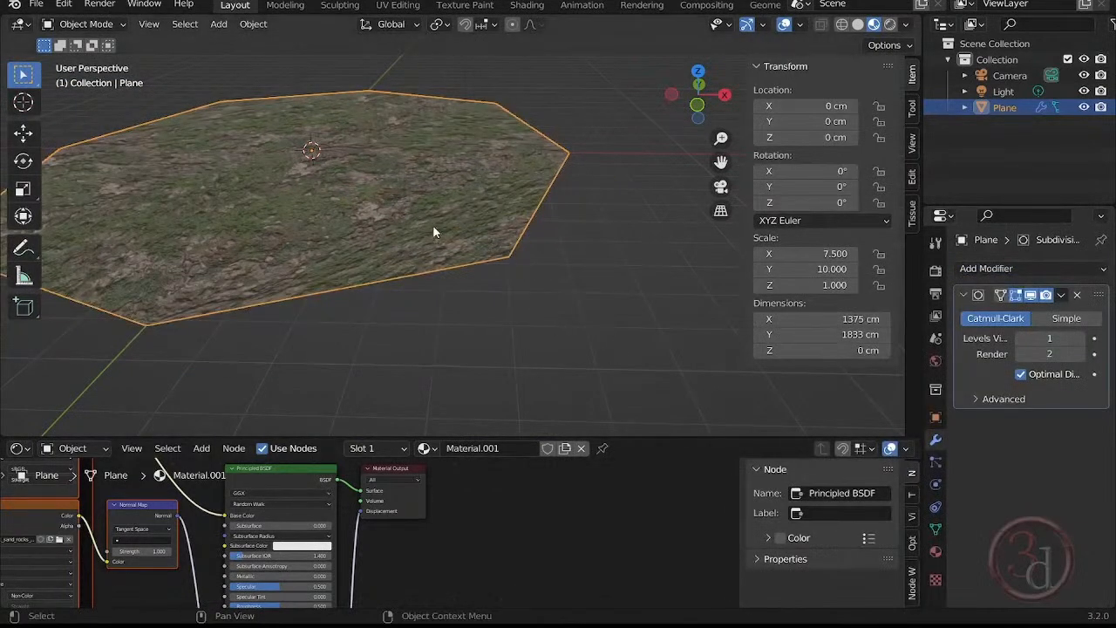
Raise the Subdivision modifier's viewport levels to 5.
left_click(1080, 339)
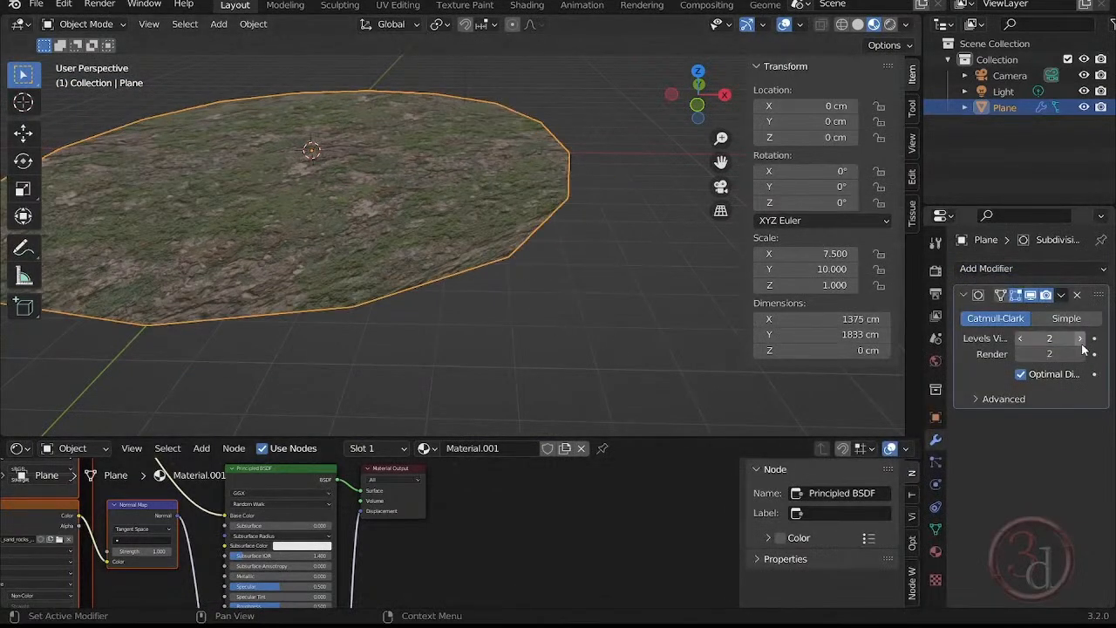
left_click(1080, 339)
left_click(1080, 339)
left_click(1080, 339)
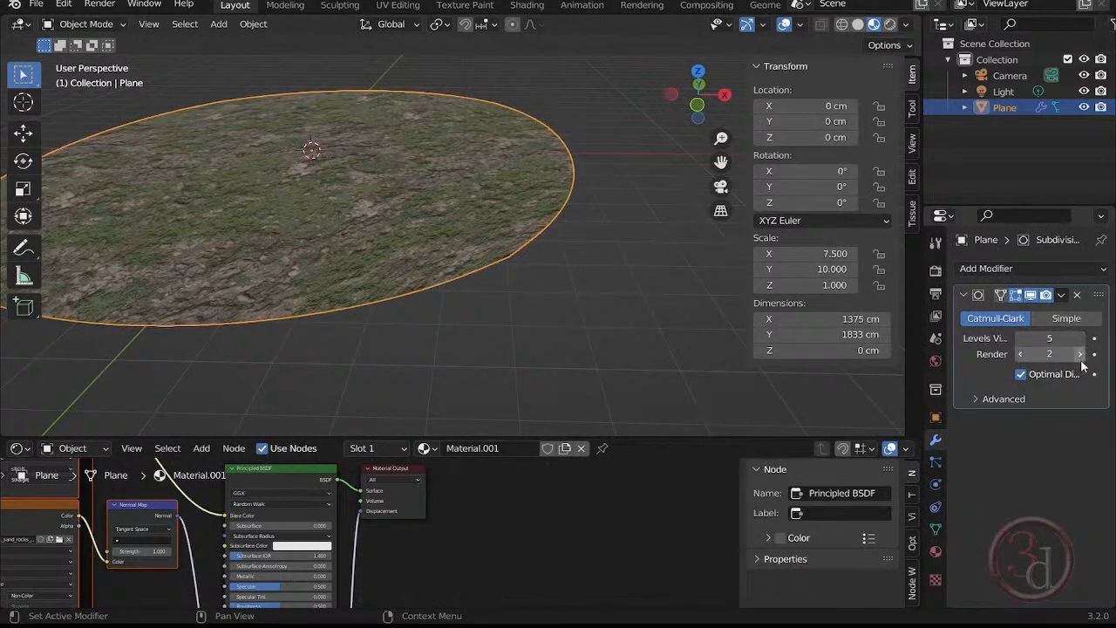
Set the Subdivision modifier's render levels to 3 and its viewport levels to 2.
left_click(1080, 354)
left_click(1080, 353)
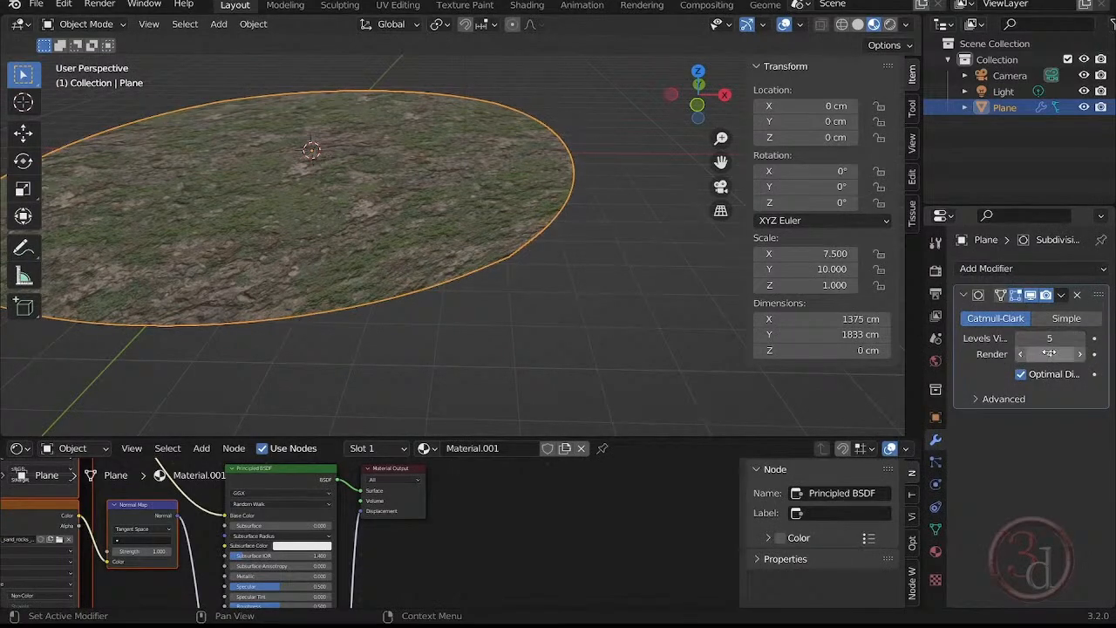
left_click_drag(1055, 355, 1033, 355)
left_click(1081, 354)
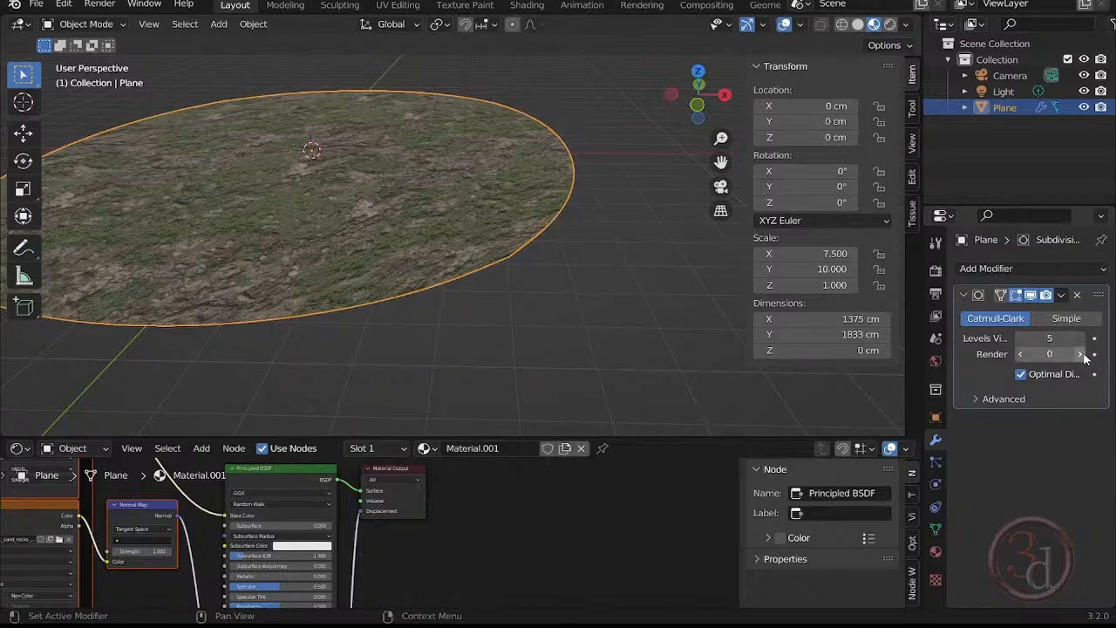
left_click(1081, 354)
left_click(1081, 354)
left_click(1020, 338)
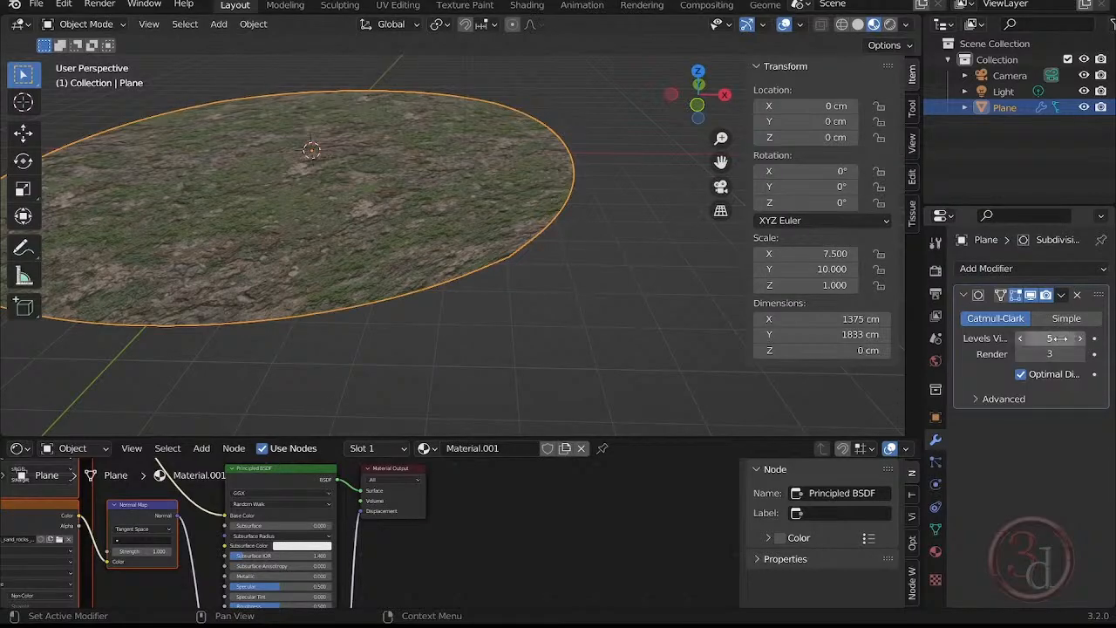
left_click(1020, 338)
left_click(1019, 338)
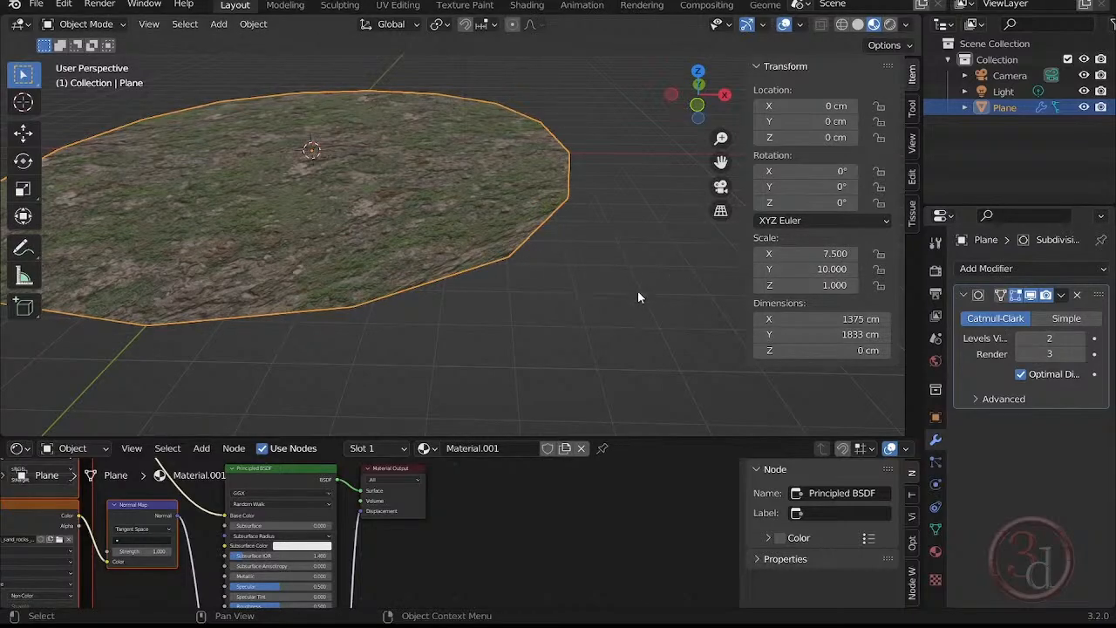
Switch the plane's subdivision algorithm from Catmull-Clark to Simple and check the outline of the plane.
middle_click_drag(359, 263, 415, 300, "shift")
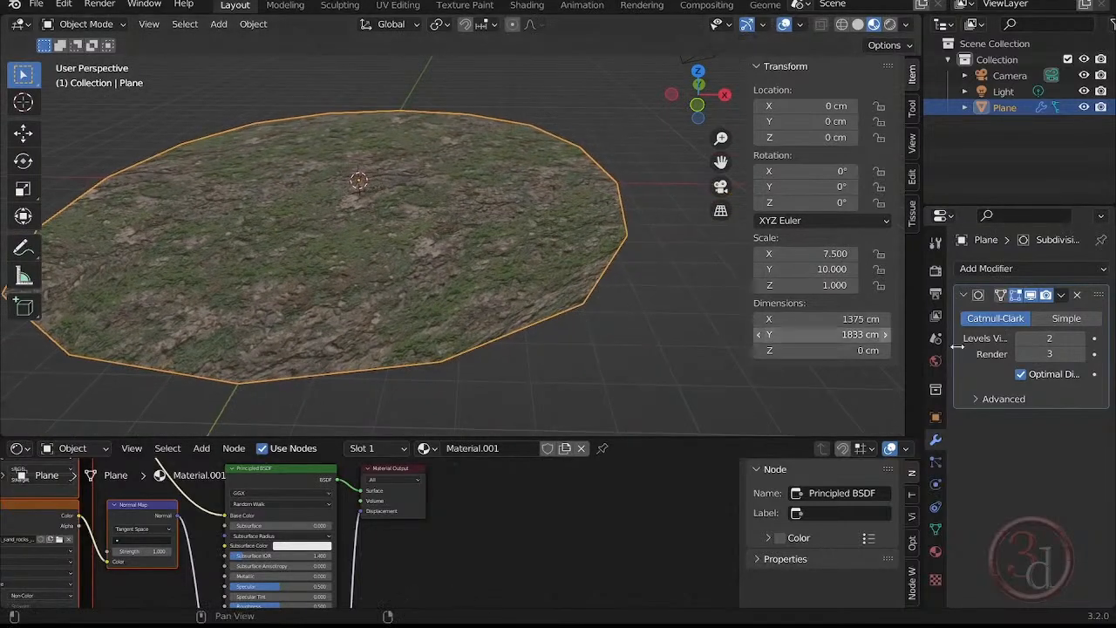
left_click(1070, 319)
middle_click_drag(583, 322, 666, 339, "shift")
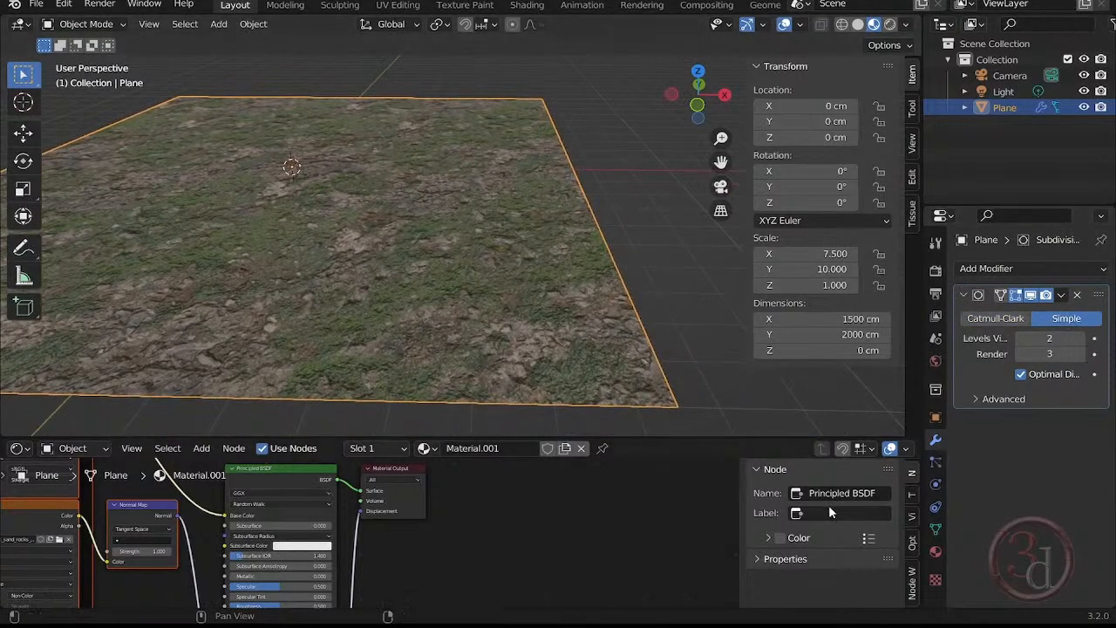
left_click(674, 320)
left_click(571, 318)
Look through Material.001's surface properties and settings for displacement options and check the displacement link into the Material Output node.
left_click(936, 551)
scroll(1094, 447, "down", 12)
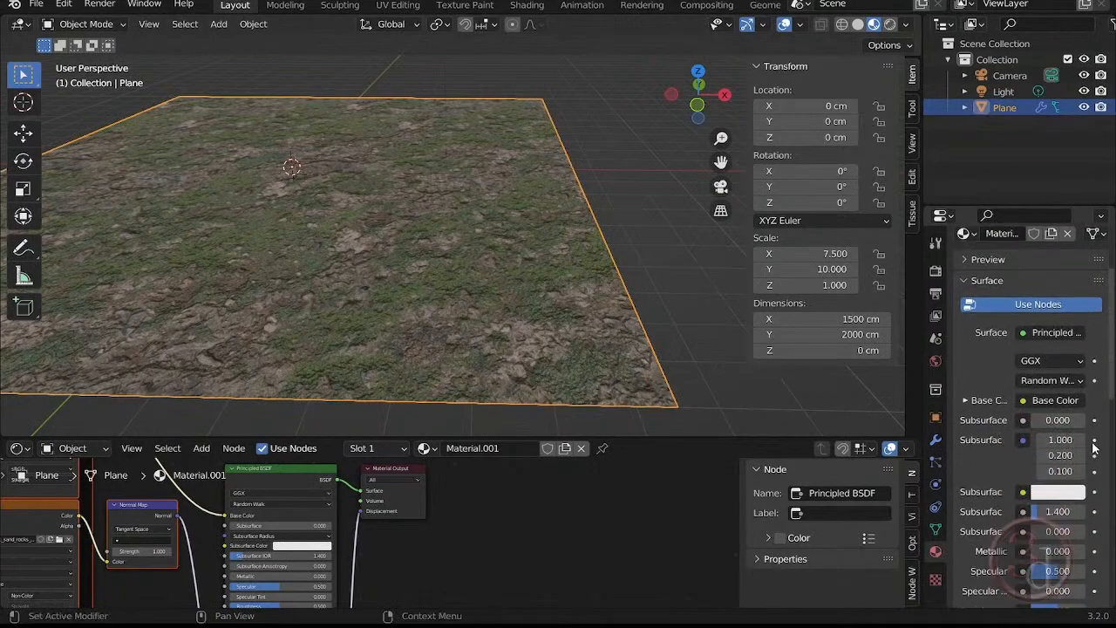
scroll(1094, 447, "down", 4)
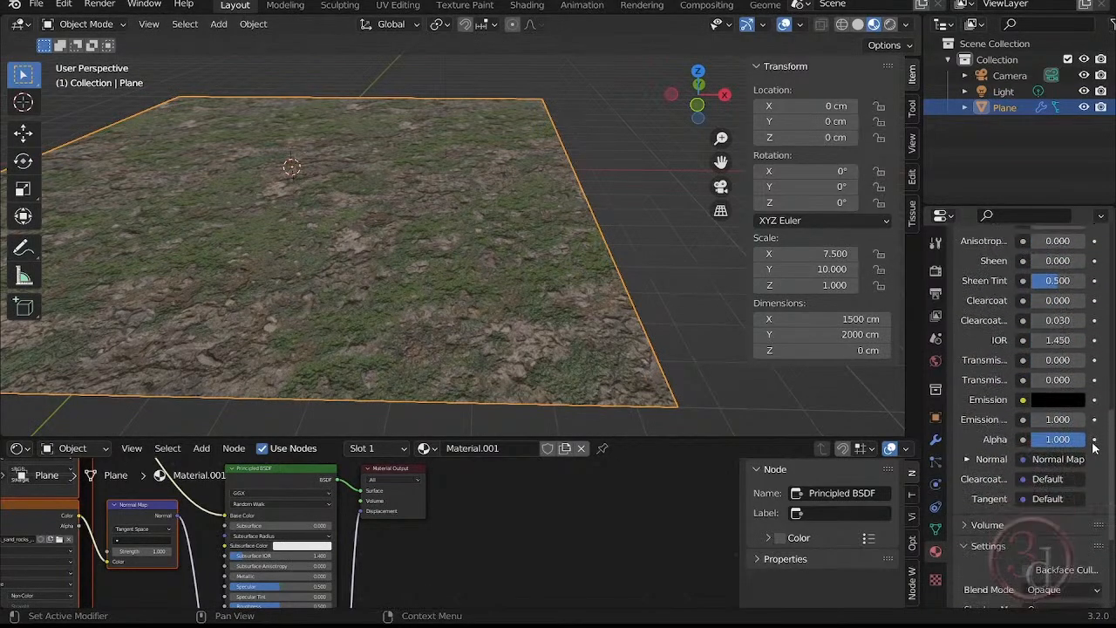
scroll(1094, 447, "down", 8)
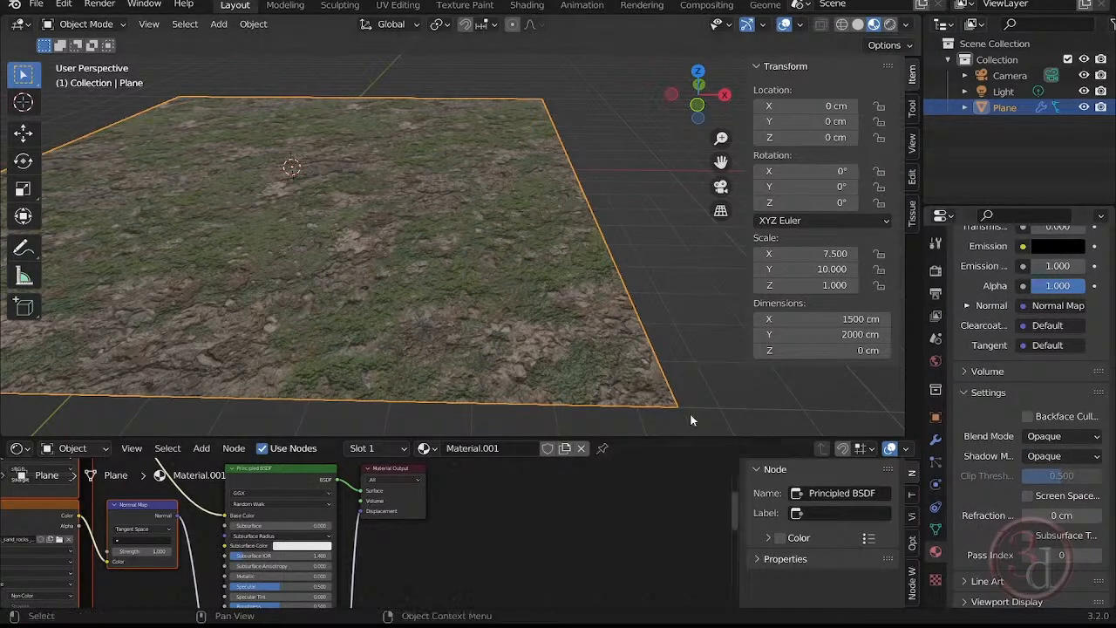
scroll(454, 508, "up", 5)
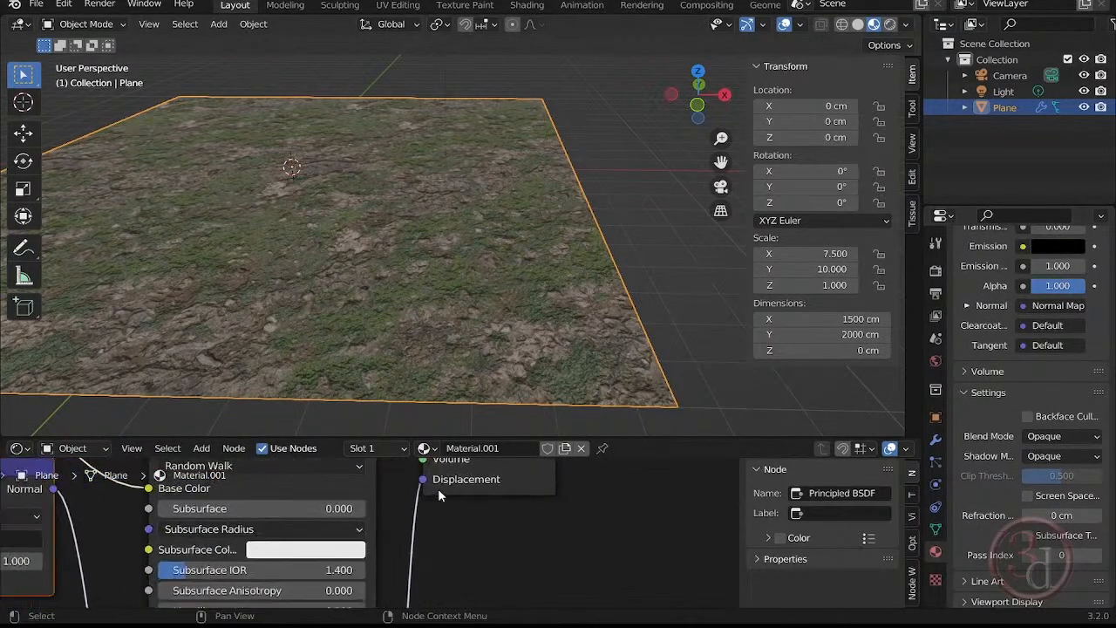
middle_click_drag(438, 488, 452, 440)
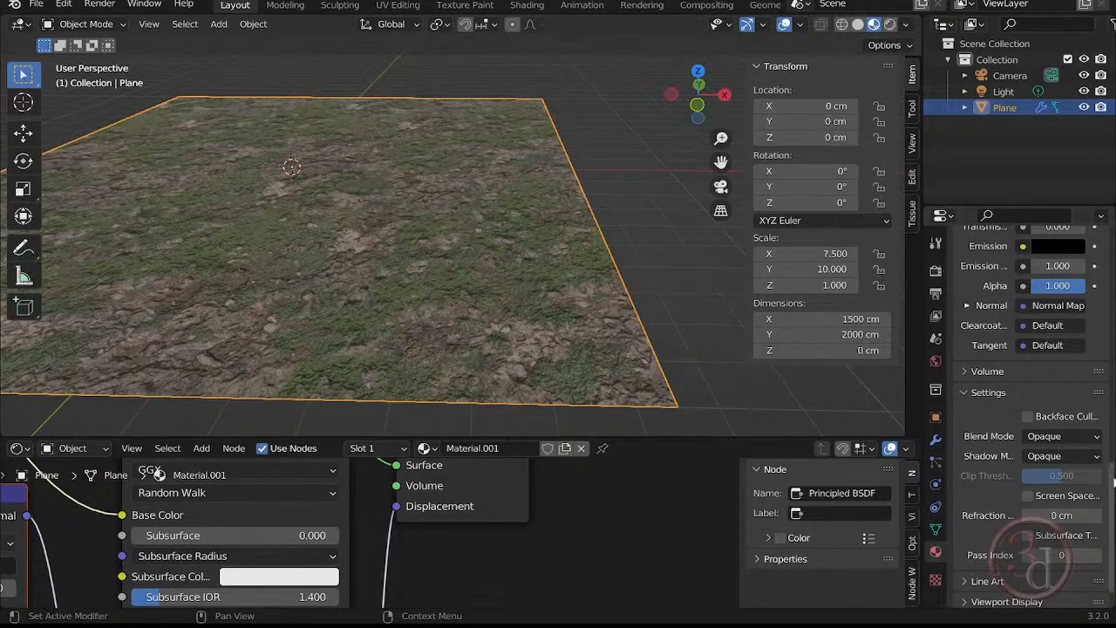
left_click_drag(1112, 478, 1113, 495)
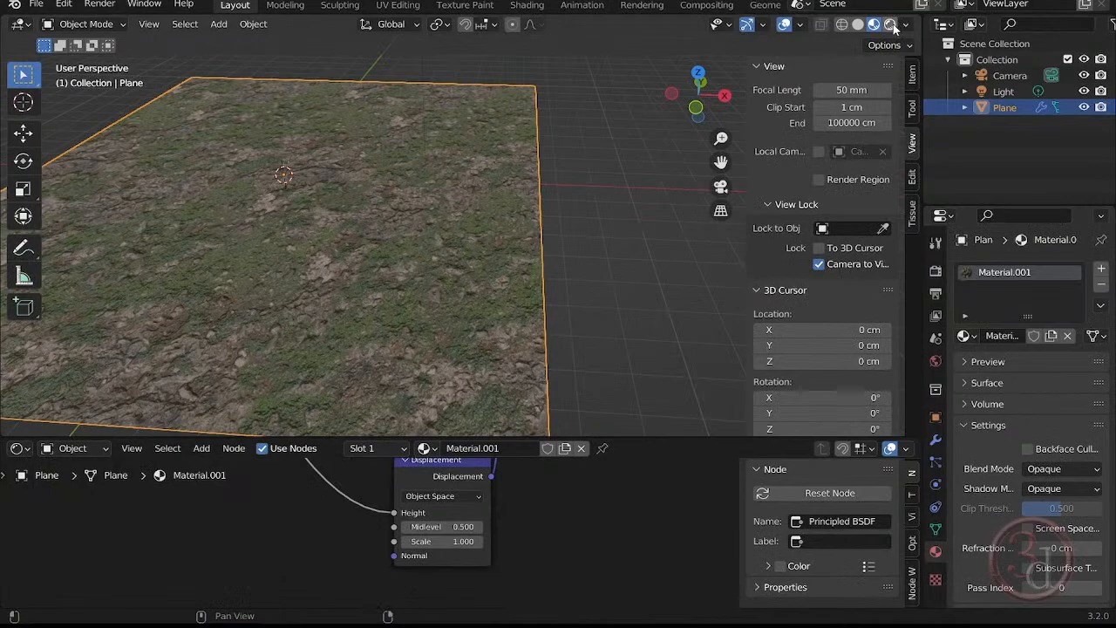
Switch the 3D viewport to Rendered shading and inspect the plane's surface relief from close up and at low angles.
left_click(892, 27)
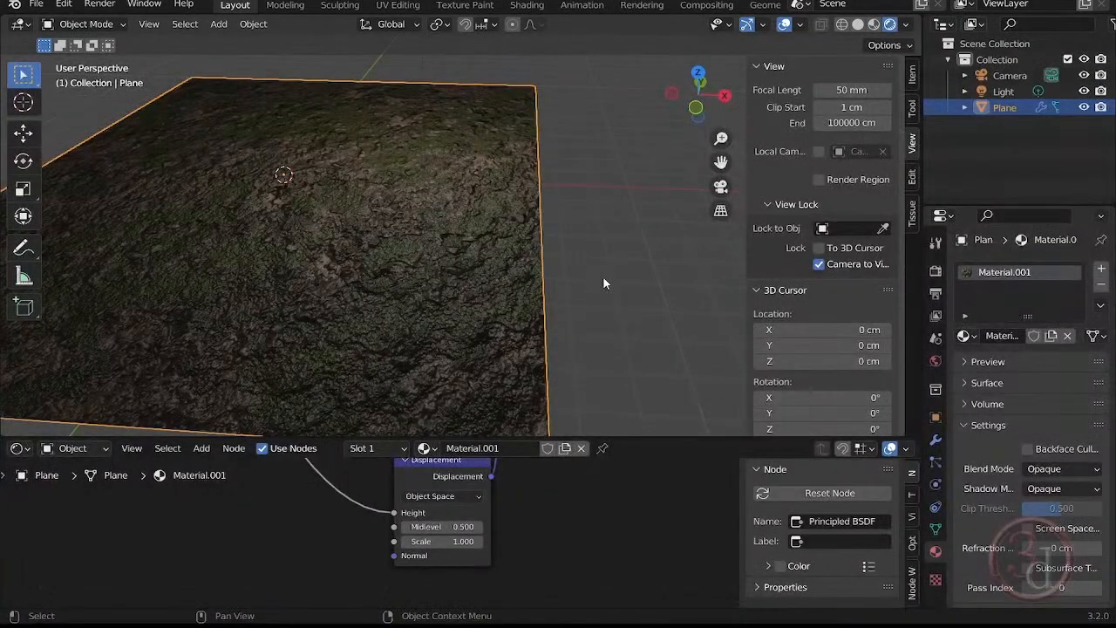
scroll(658, 284, "down", 5)
scroll(646, 261, "up", 6)
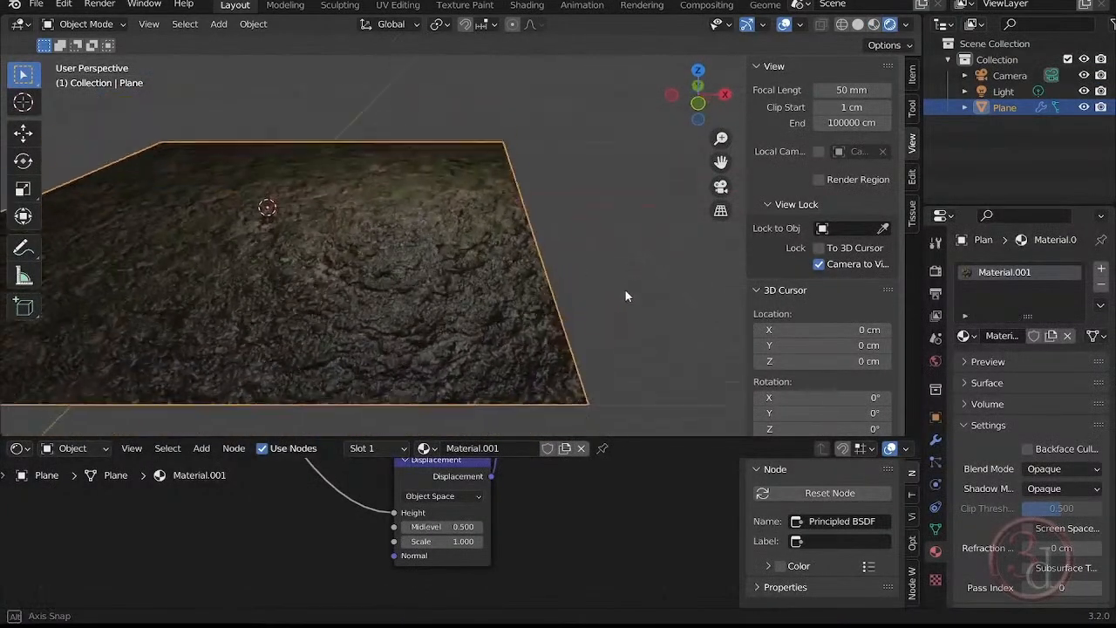
scroll(444, 351, "up", 5)
scroll(452, 357, "down", 2)
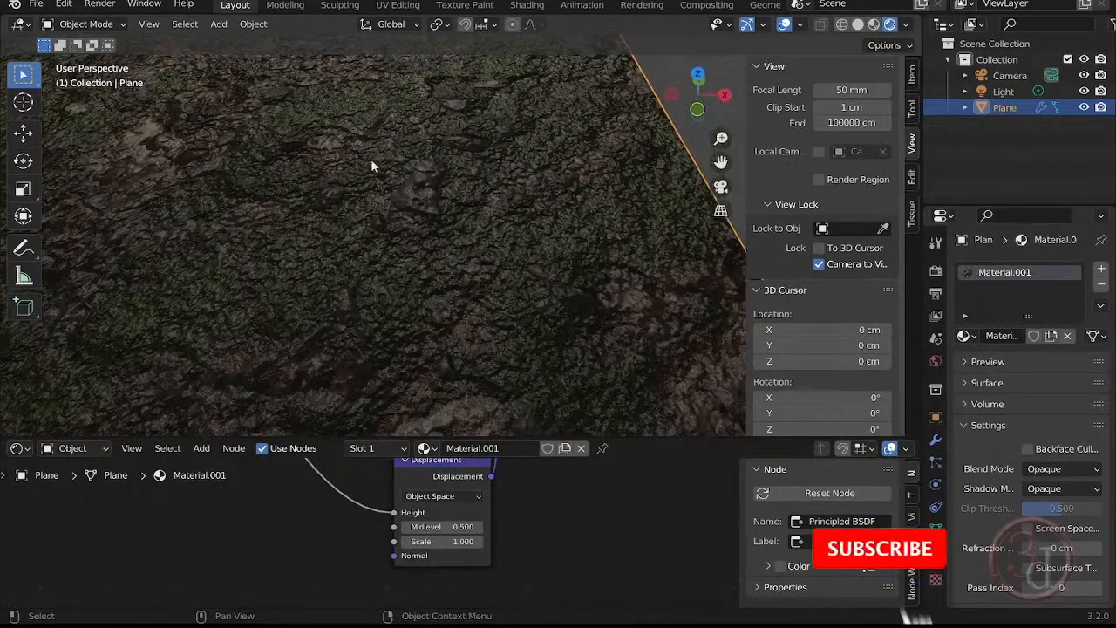
middle_click_drag(372, 163, 477, 318, "shift")
scroll(473, 301, "down", 3)
scroll(954, 474, "down", 2)
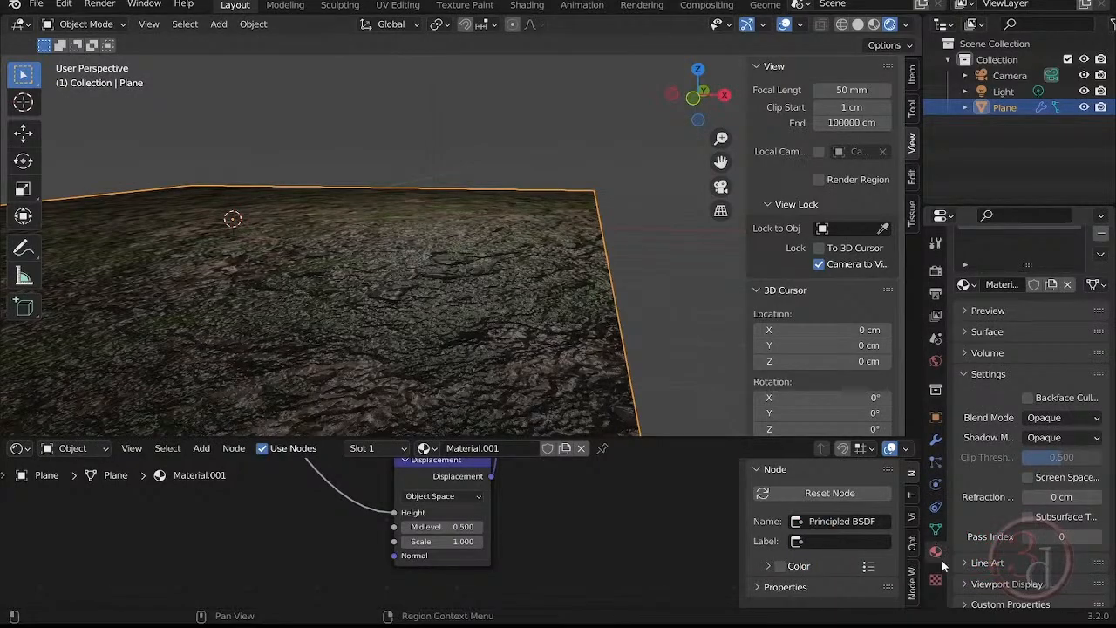
Set the scene's render engine to Cycles and inspect the plane's rendered surface near its corner.
left_click(935, 439)
left_click(935, 271)
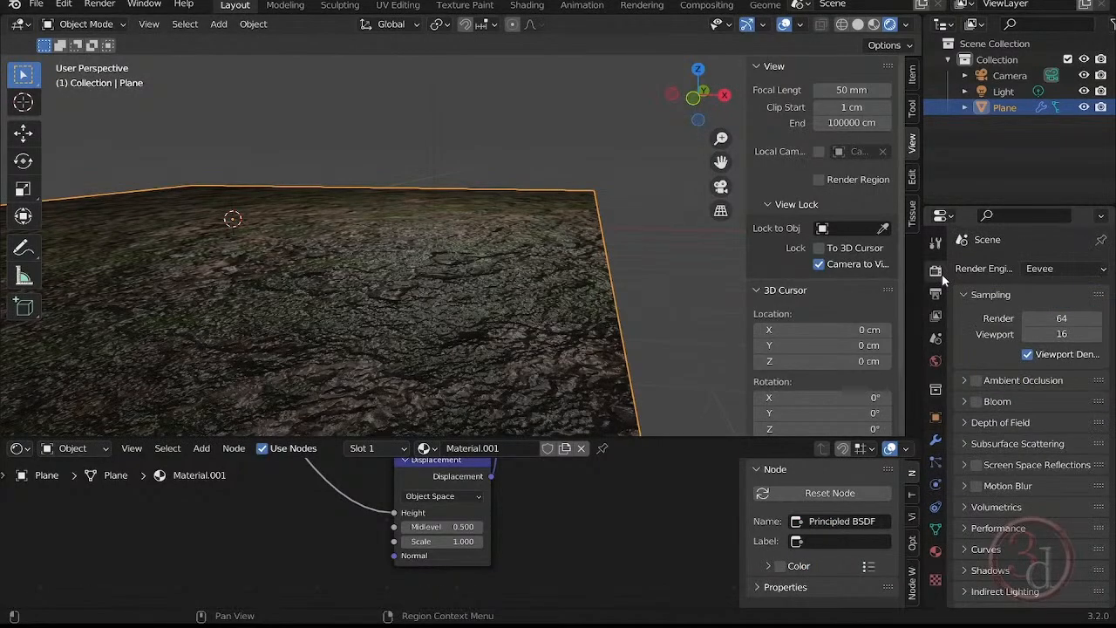
left_click(1060, 271)
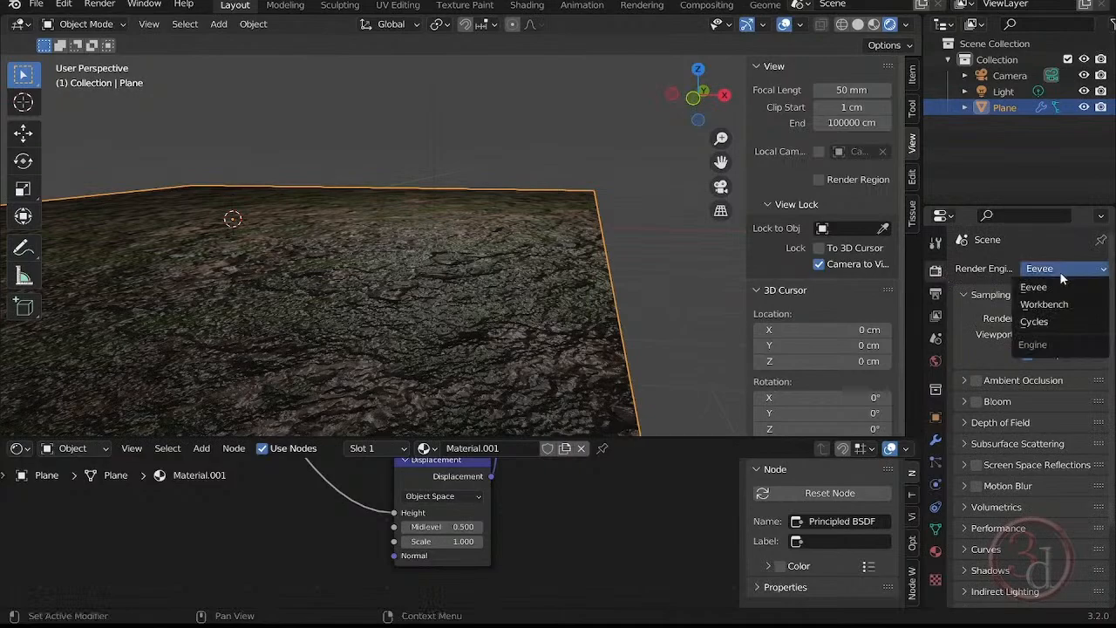
left_click(1042, 322)
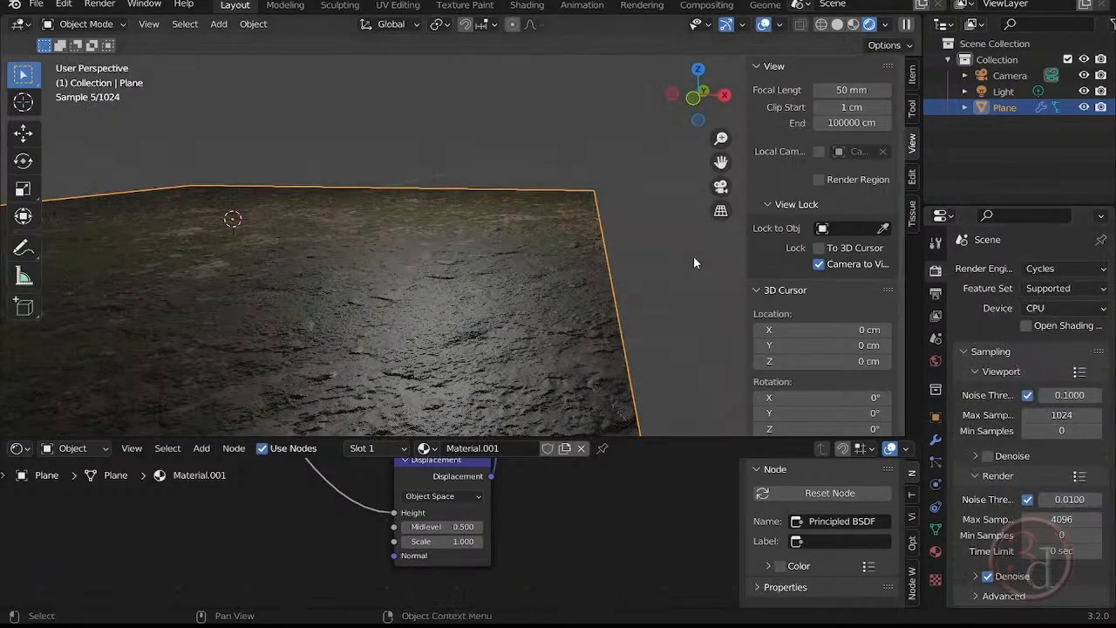
middle_click_drag(575, 305, 606, 262)
Check Material.001's surface and displacement properties and the plane's Subdivision modifier, widening the properties area for readability.
left_click(935, 551)
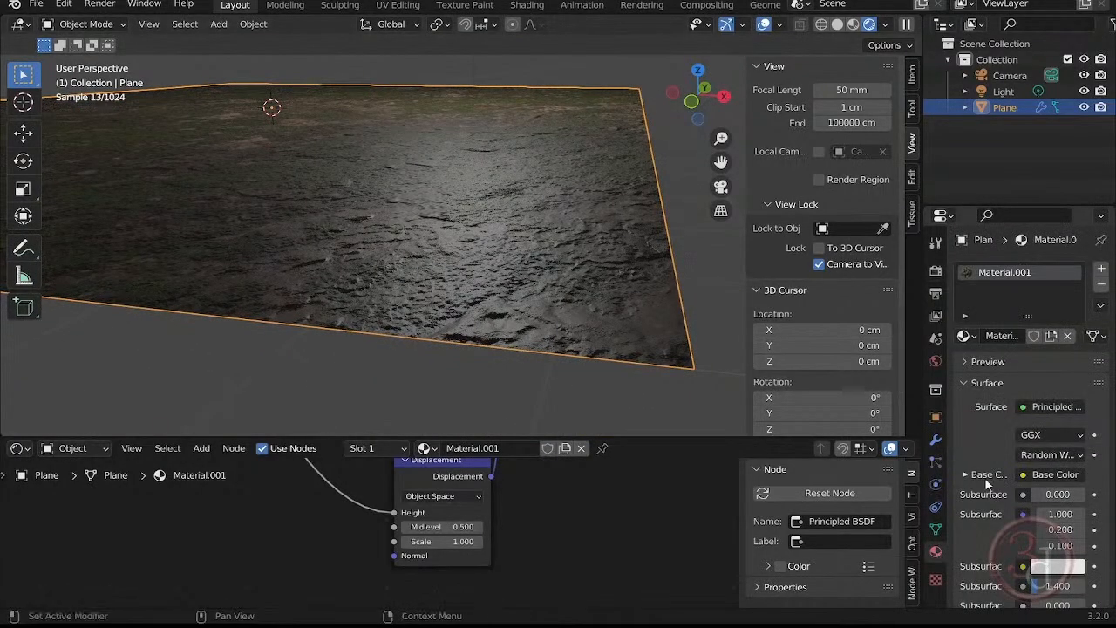
scroll(987, 482, "down", 4)
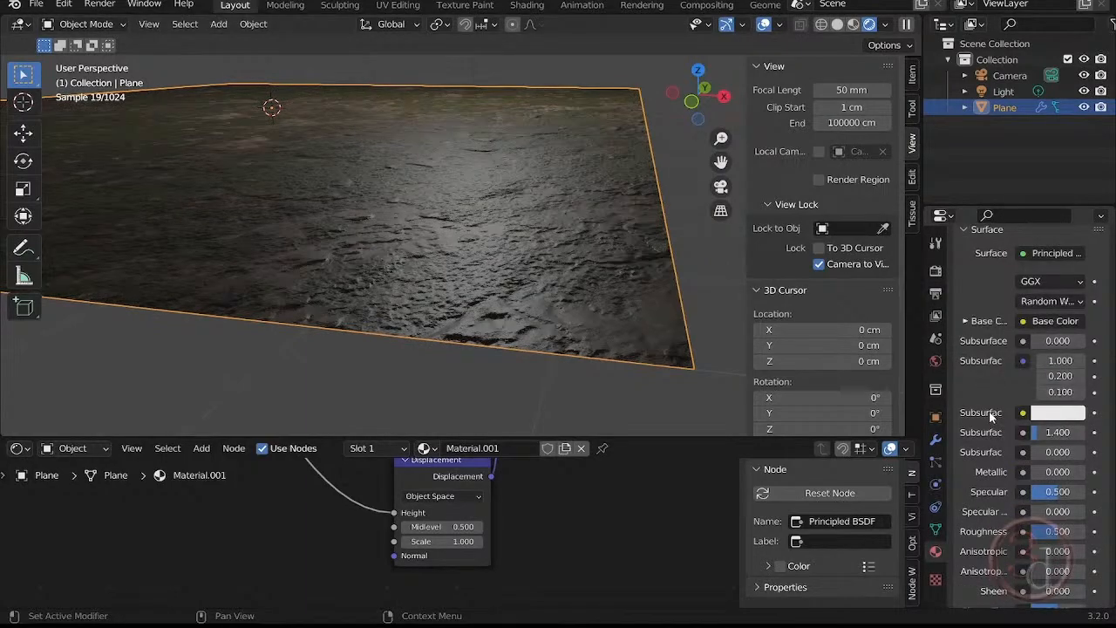
scroll(990, 416, "down", 11)
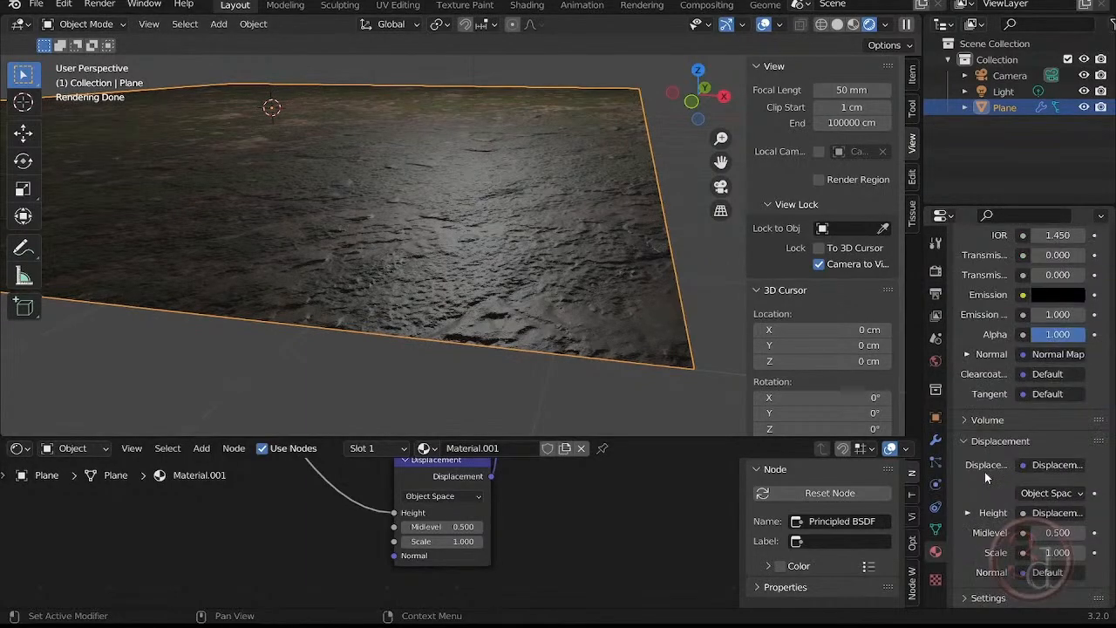
left_click(936, 441)
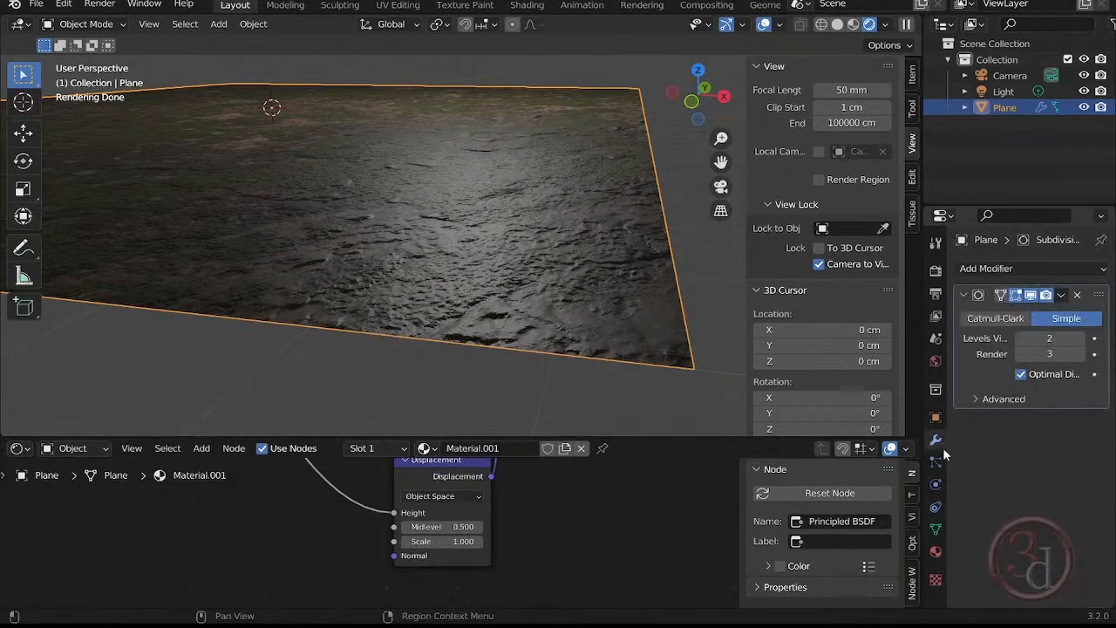
left_click(935, 550)
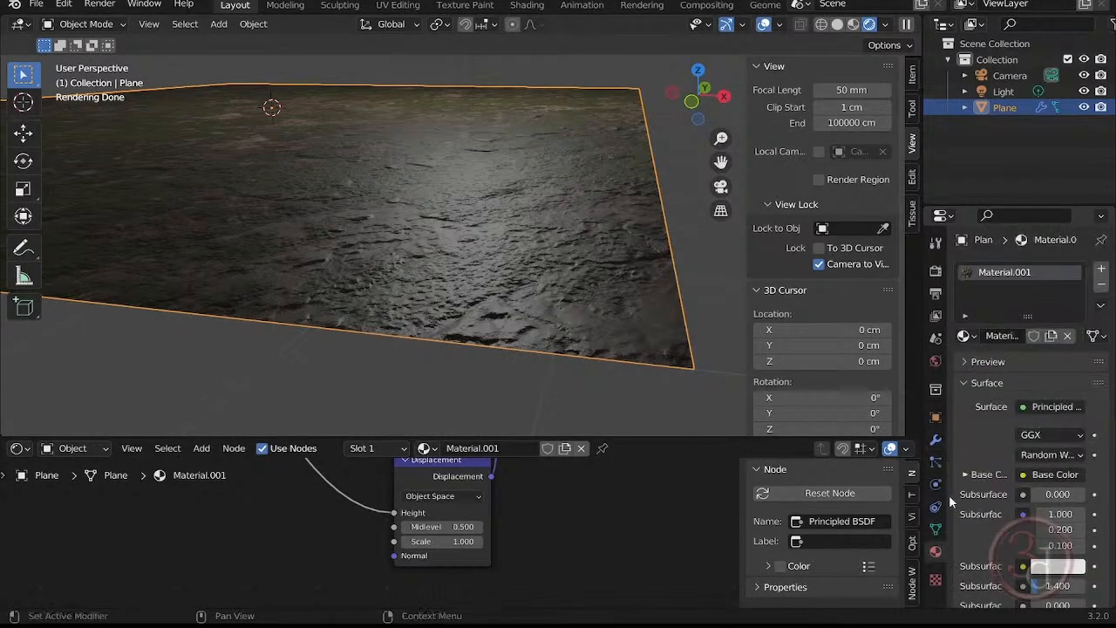
mouse_move(947, 493)
left_mouse_down()
mouse_move(932, 495)
mouse_move(945, 494)
left_mouse_up()
left_click_drag(923, 396, 907, 397)
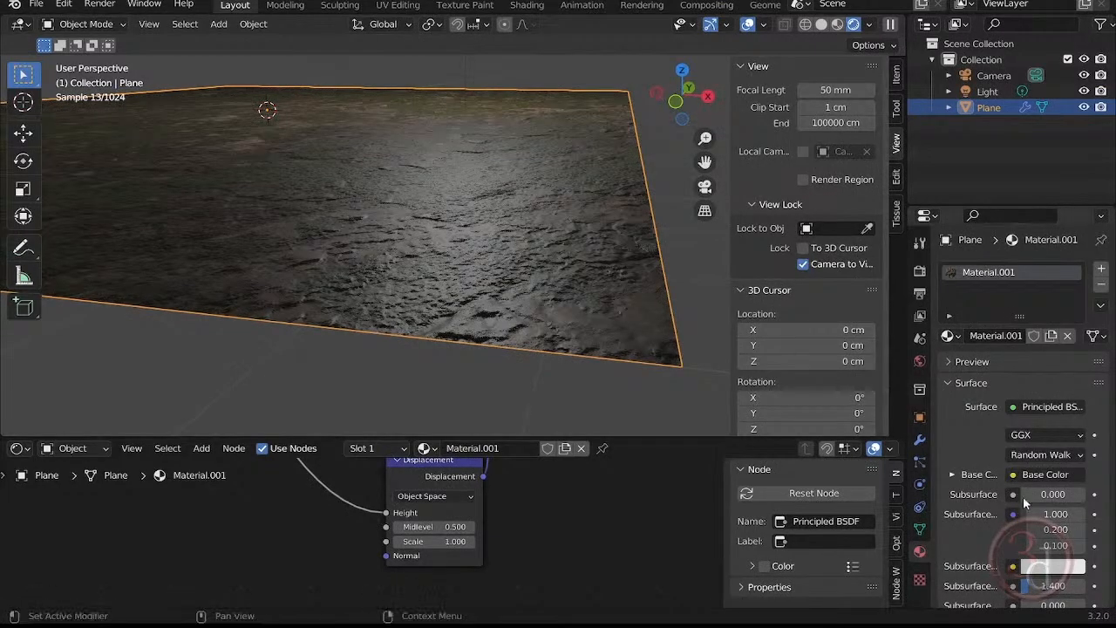
scroll(1025, 503, "down", 15)
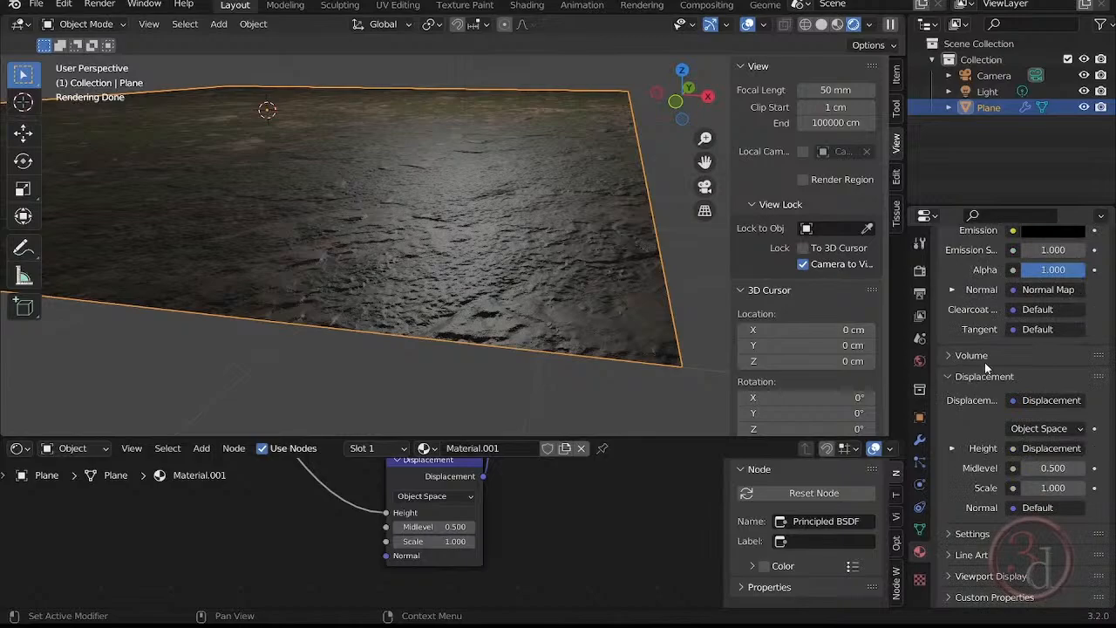
Switch the render engine to Eevee and compare which settings Material.001 offers there.
left_click(921, 270)
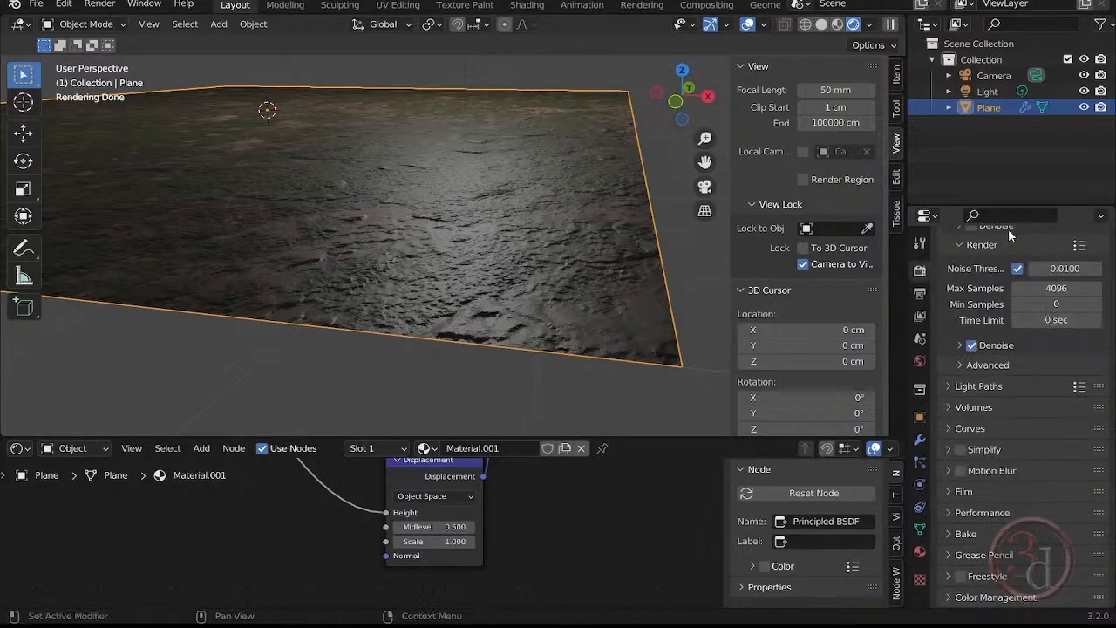
scroll(1020, 262, "up", 8)
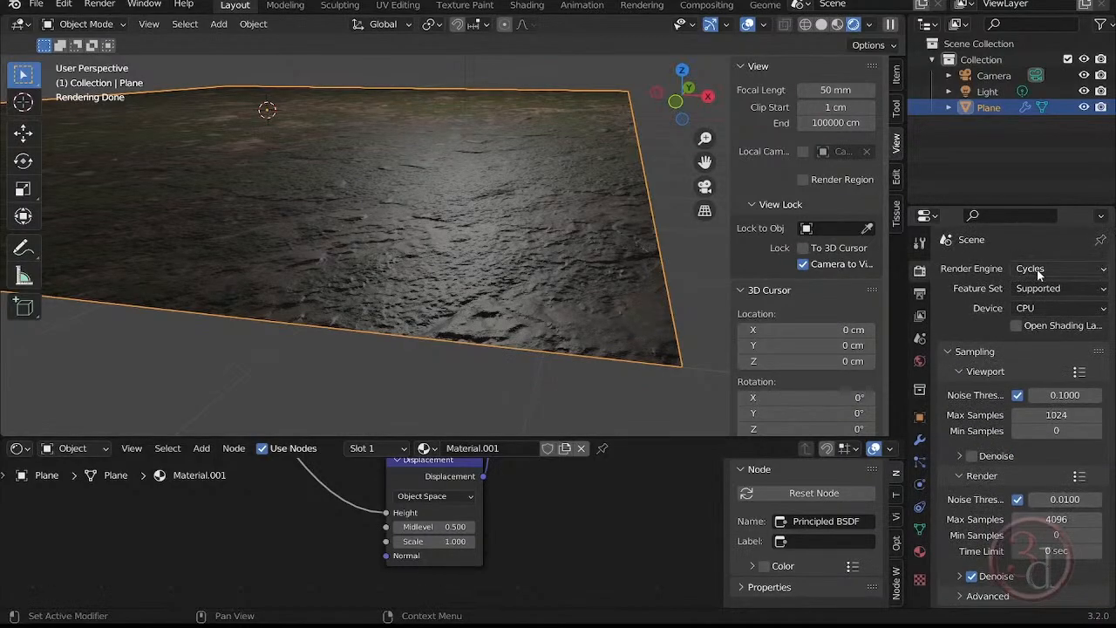
left_click(1036, 268)
left_click(1034, 289)
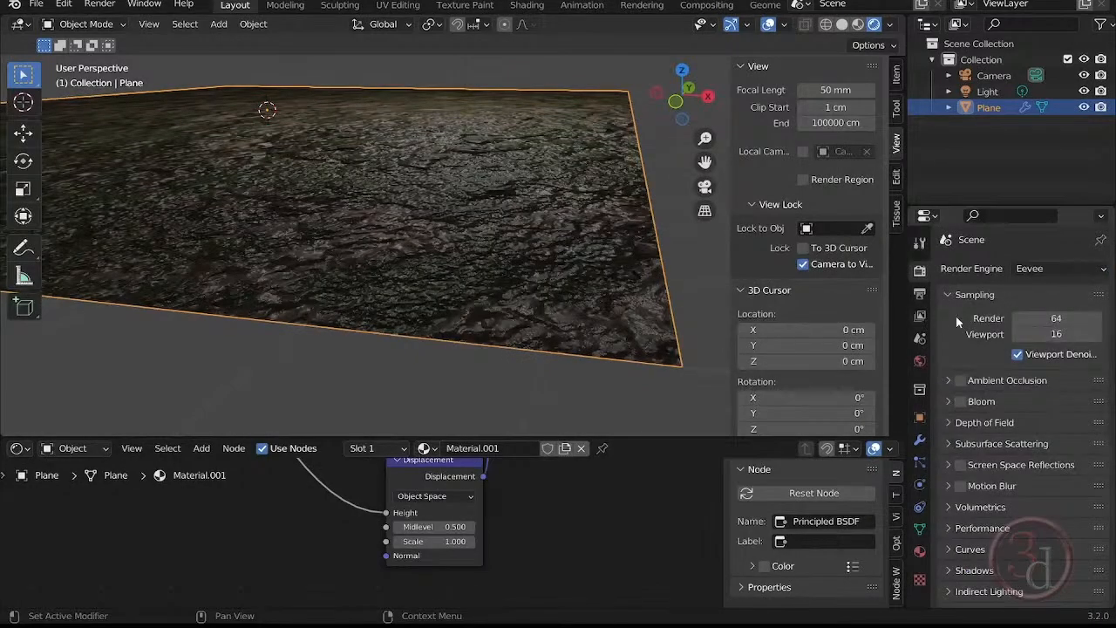
left_click(921, 550)
scroll(954, 522, "down", 15)
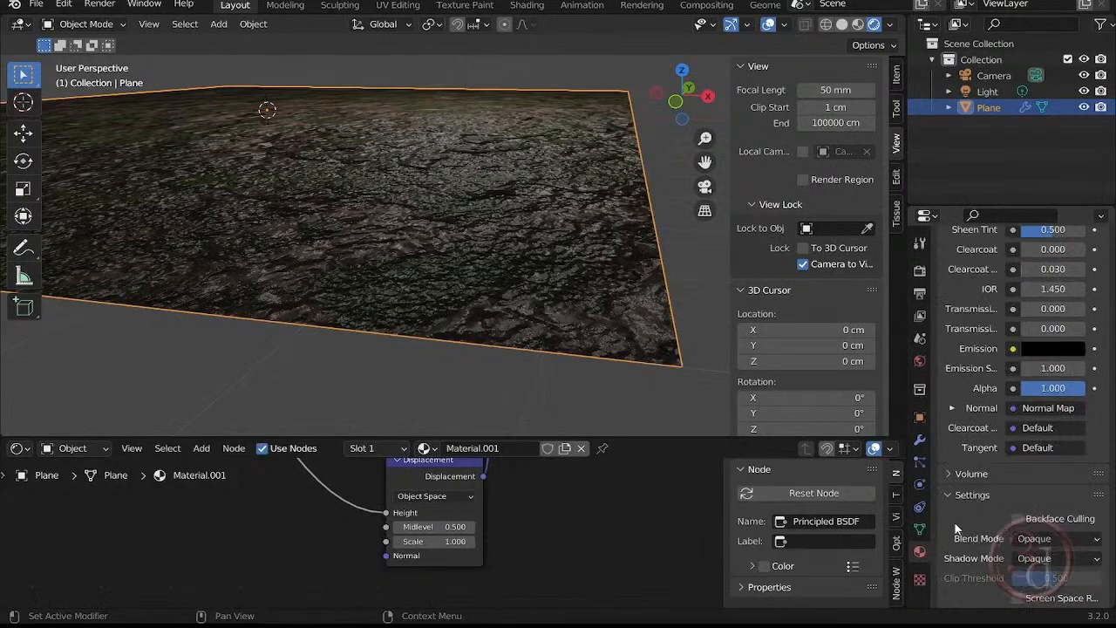
scroll(954, 521, "down", 5)
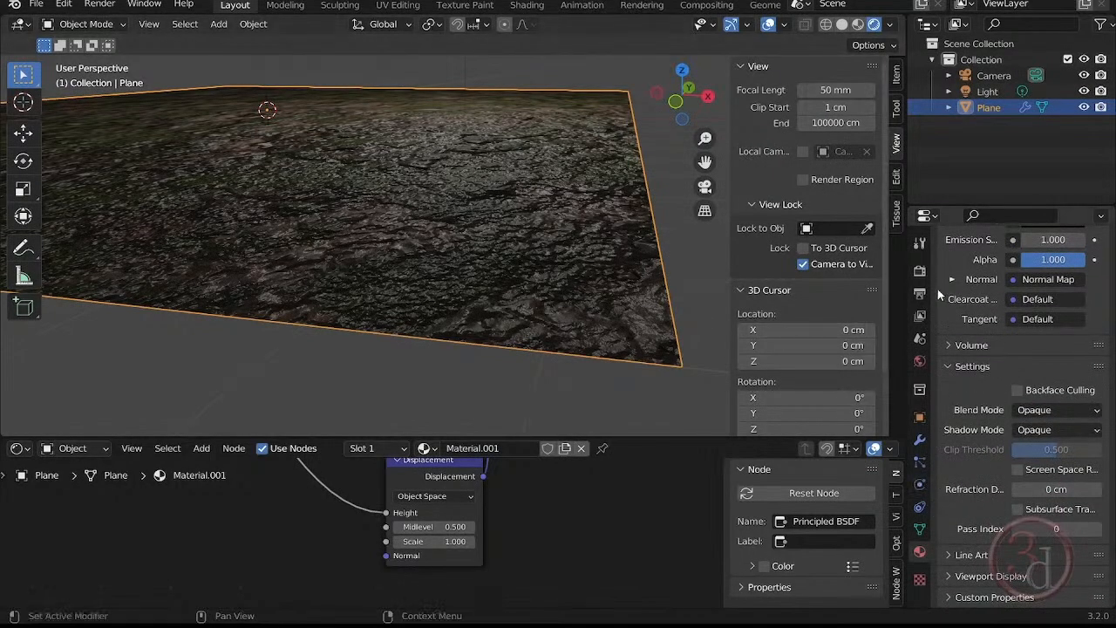
Return the scene's render engine from Eevee to Cycles.
left_click(918, 243)
left_click(919, 270)
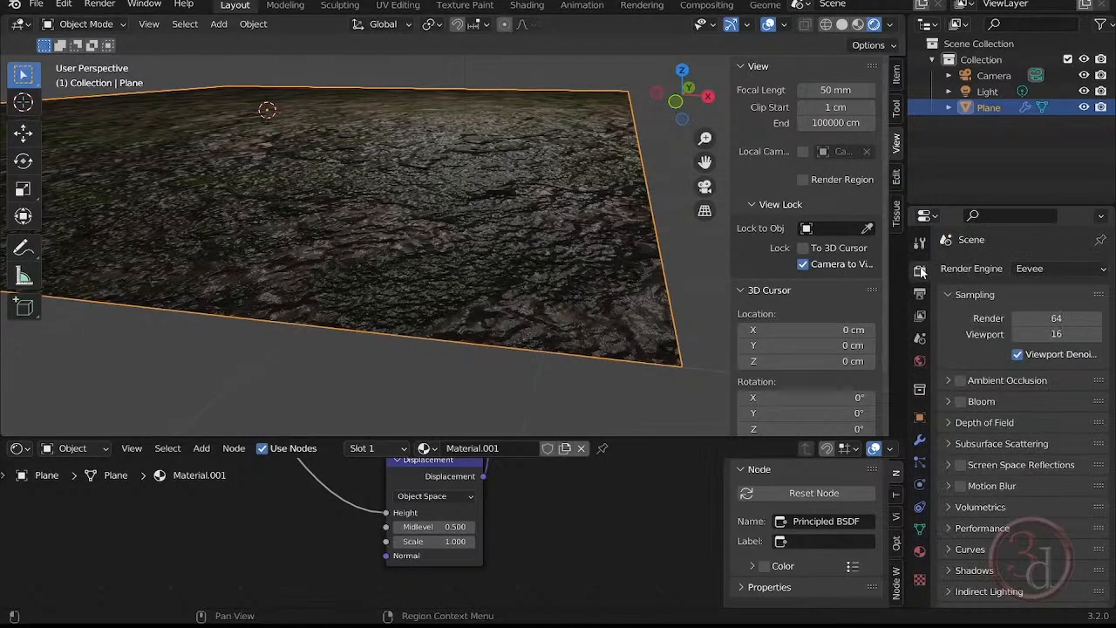
left_click(1048, 268)
left_click(1037, 322)
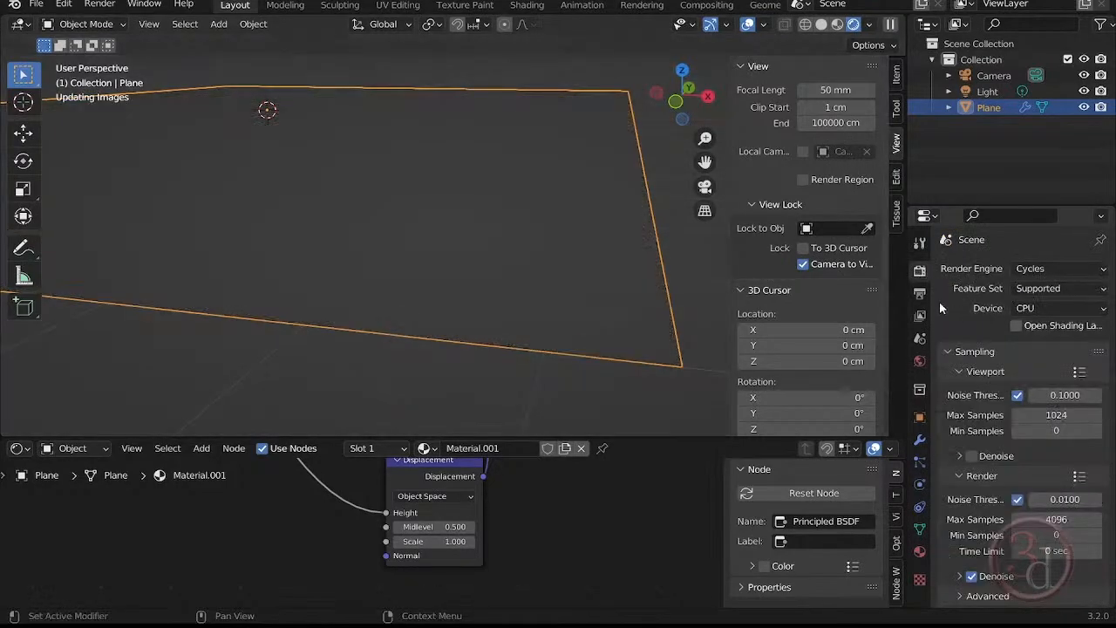
Set Material.001's surface displacement method to Displacement and Bump and inspect the displaced plane.
left_click(918, 551)
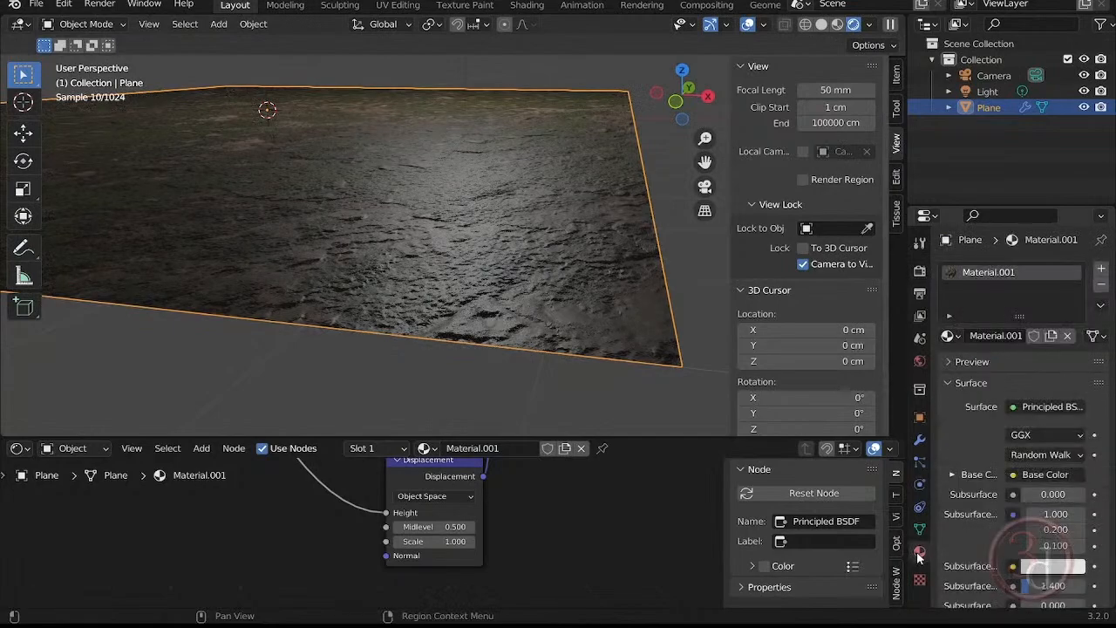
scroll(1045, 526, "down", 8)
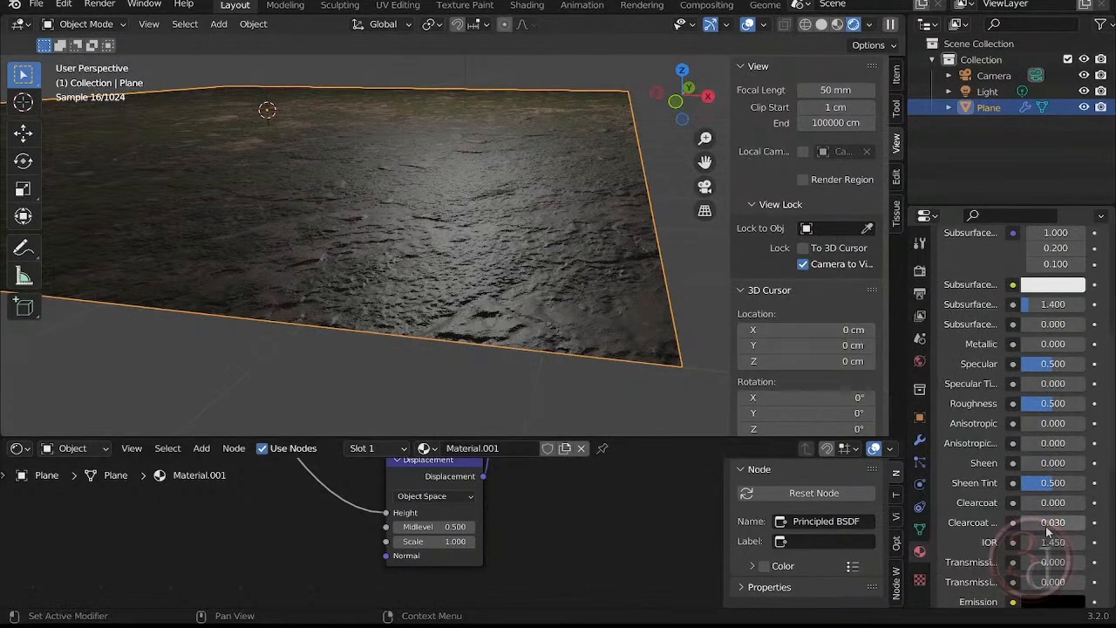
scroll(1045, 526, "down", 15)
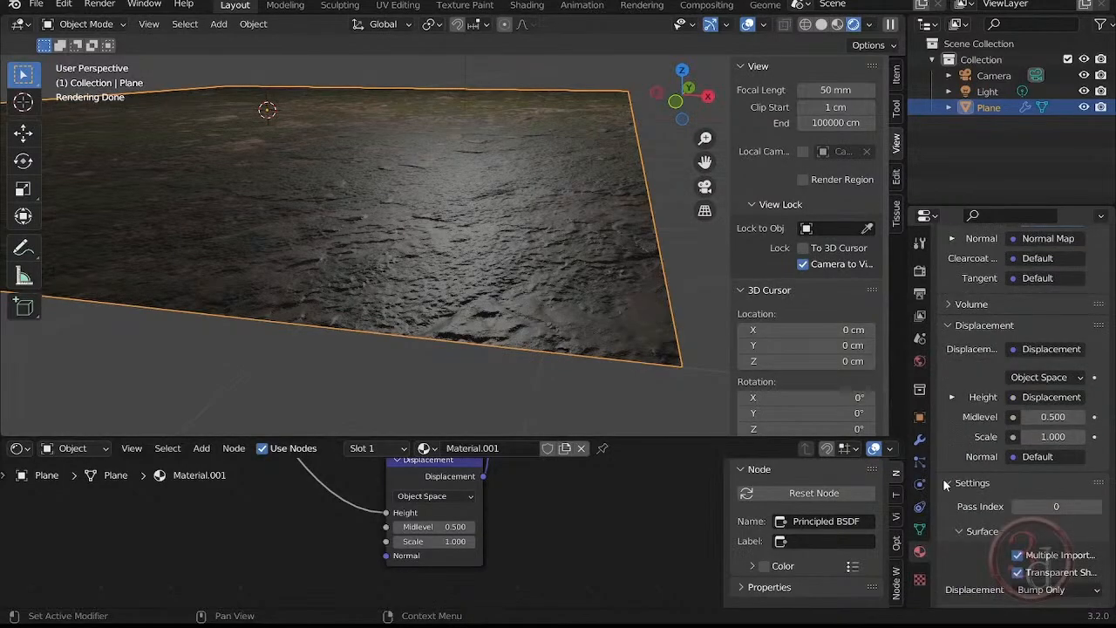
scroll(943, 457, "down", 1)
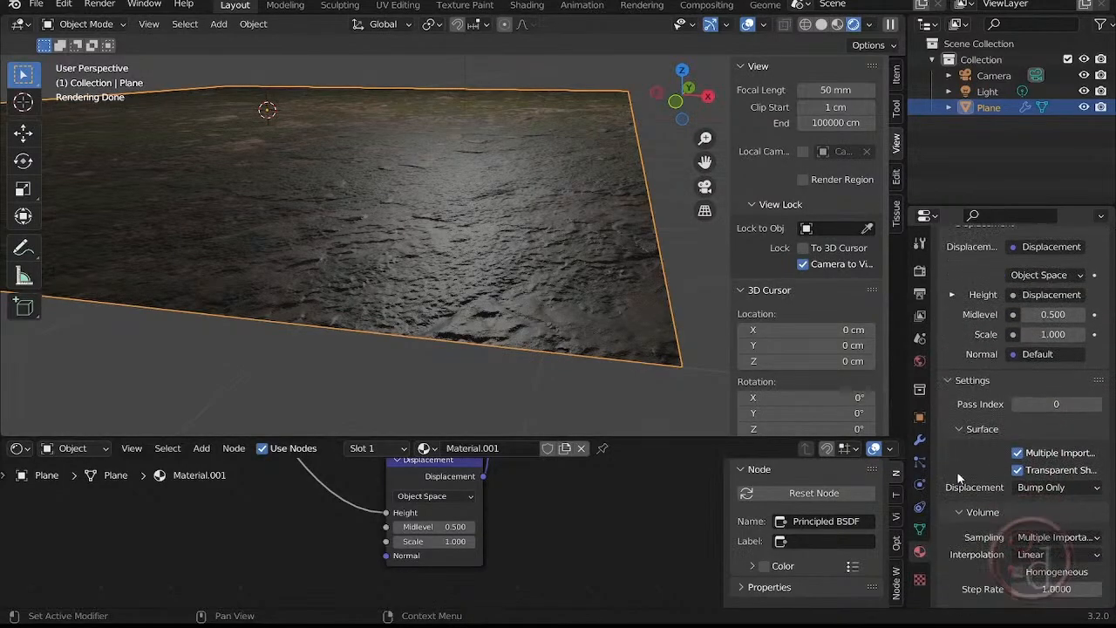
left_click(1040, 489)
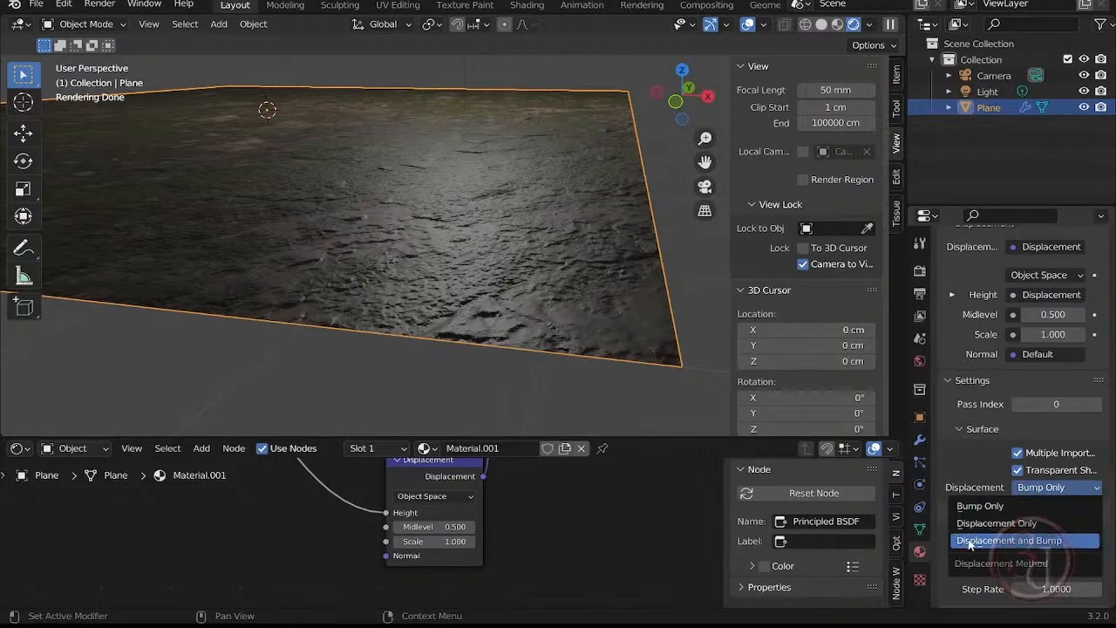
left_click(1063, 540)
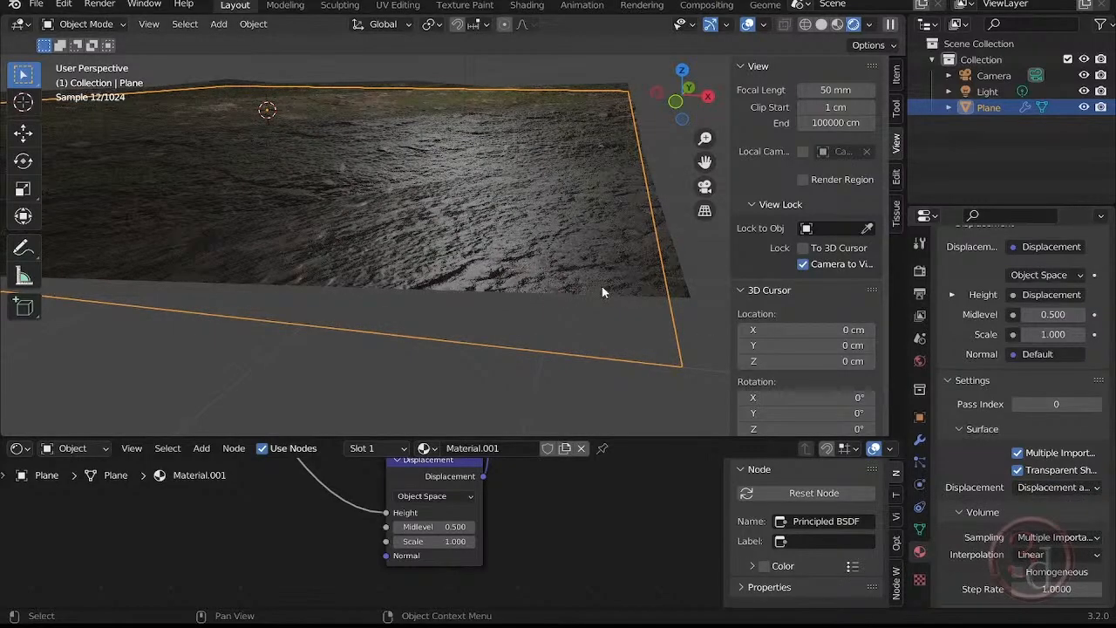
middle_click_drag(601, 286, 642, 278)
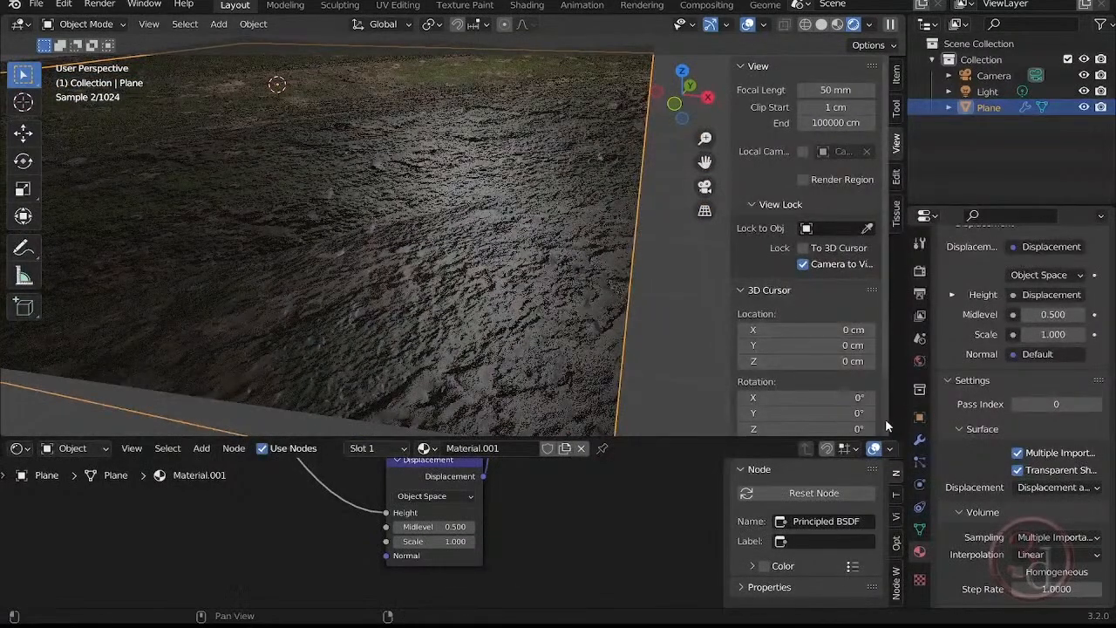
Set the Subdivision modifier's viewport and render levels to 6 and view the deselected plane through the camera.
left_click(919, 441)
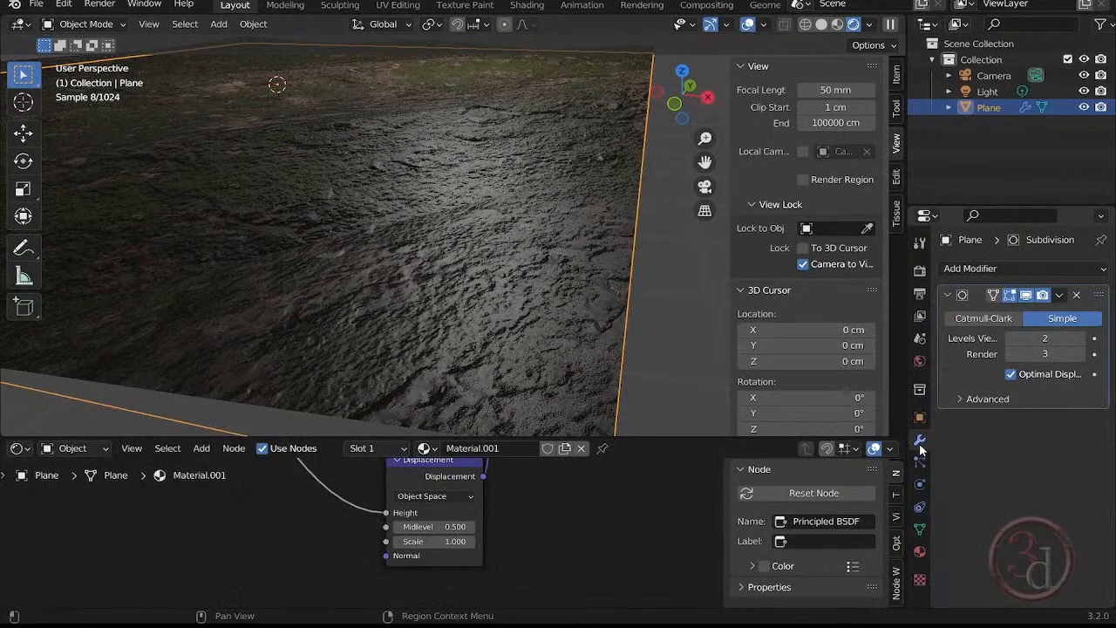
scroll(482, 336, "down", 2)
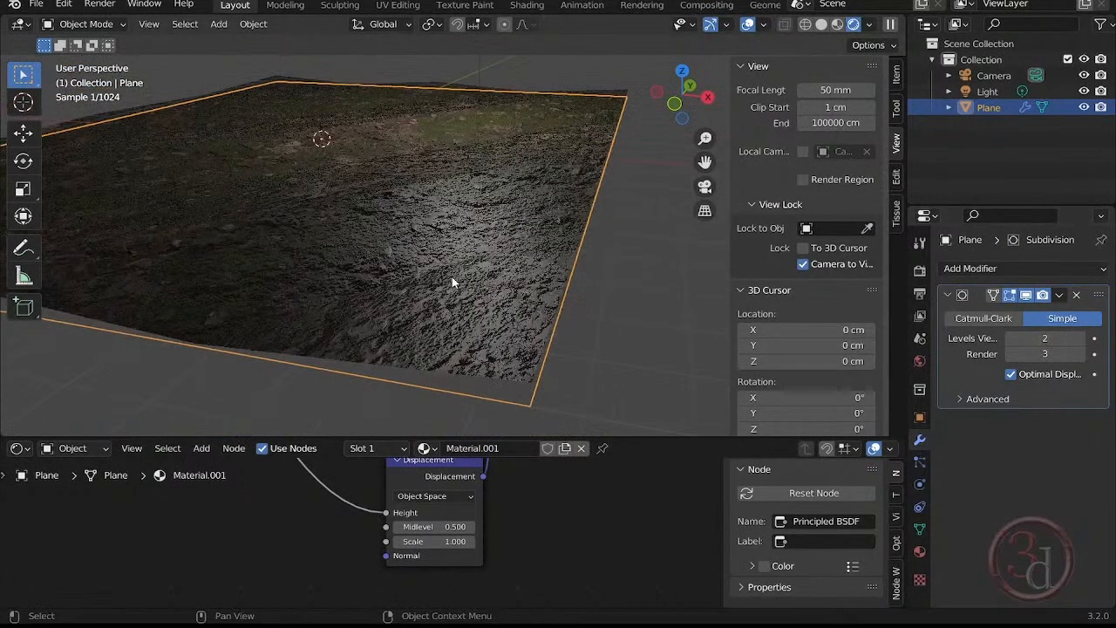
middle_click_drag(452, 277, 472, 276)
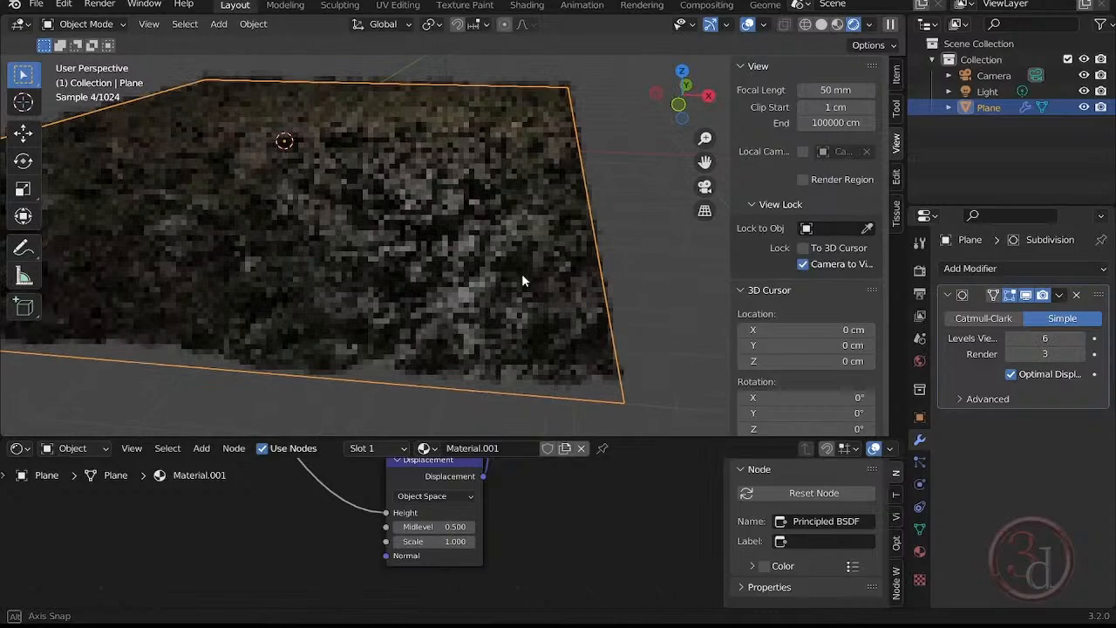
mouse_move(521, 273)
middle_mouse_down()
mouse_move(557, 285)
mouse_move(511, 280)
mouse_move(520, 283)
middle_mouse_up()
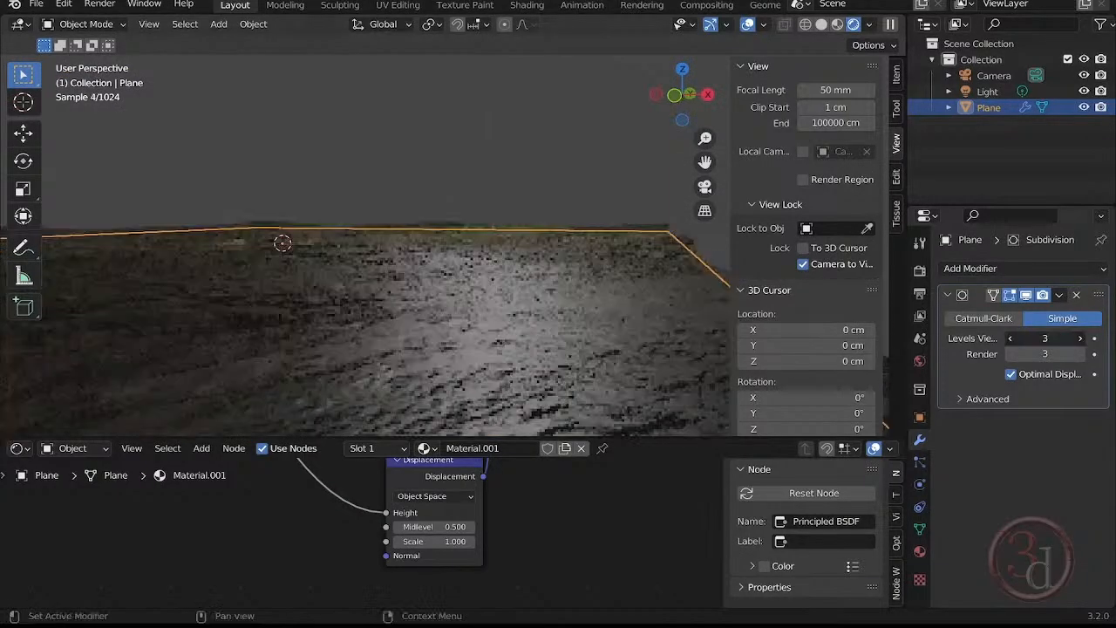
left_click_drag(1044, 338, 1020, 338)
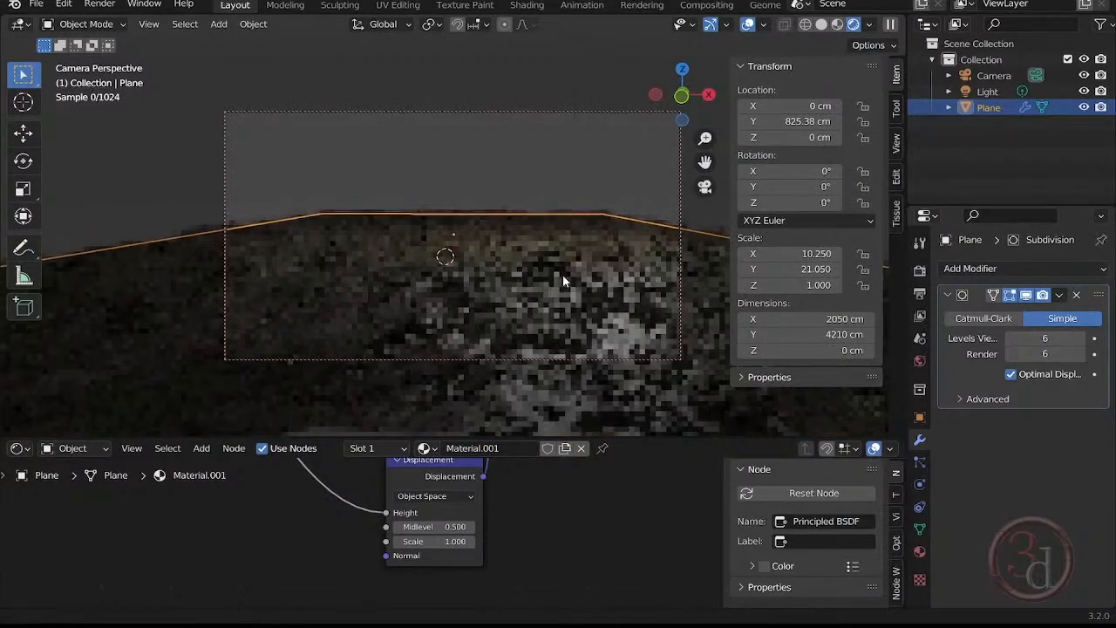
left_click(527, 141)
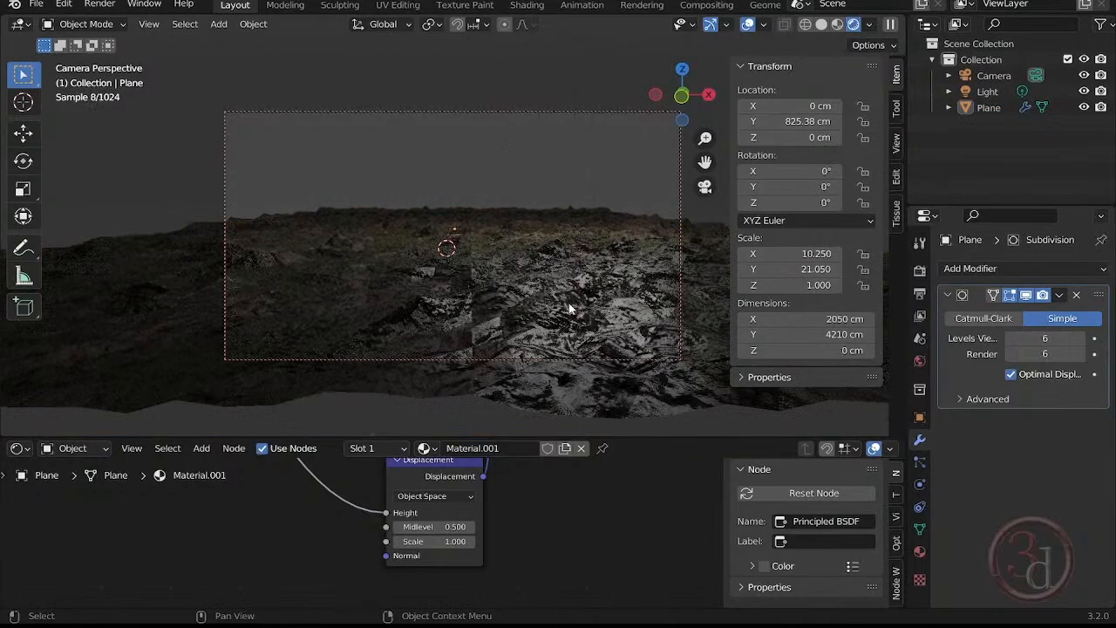
Enable Adaptive Subdivision on the plane's Subdivision modifier and reframe the camera view on the displaced ground.
middle_click_drag(568, 304, 457, 280)
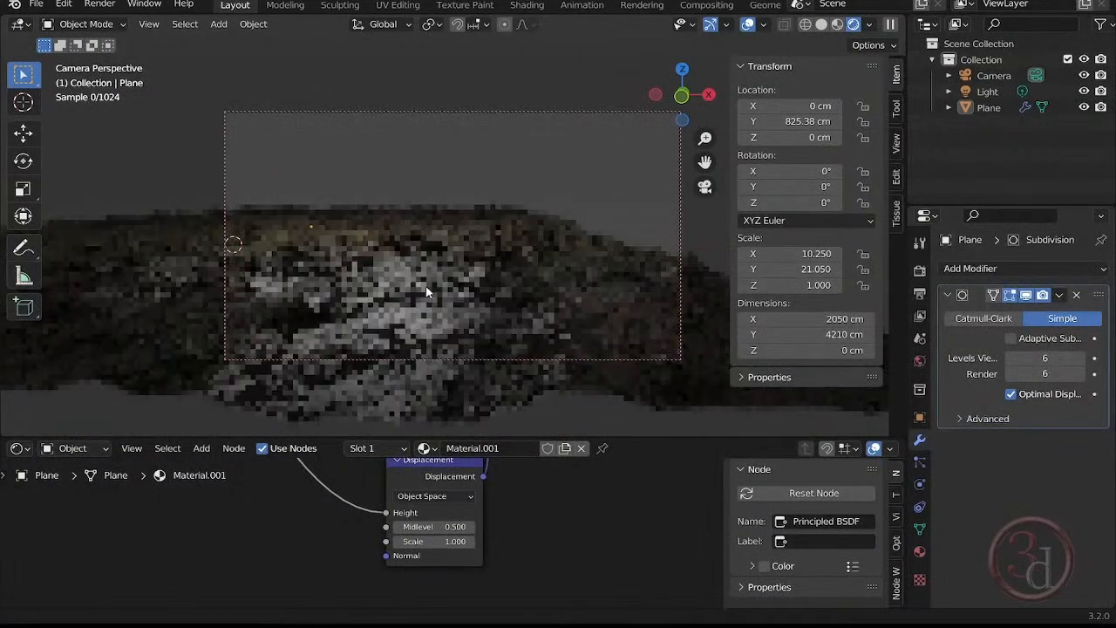
middle_click_drag(426, 288, 595, 300, "shift")
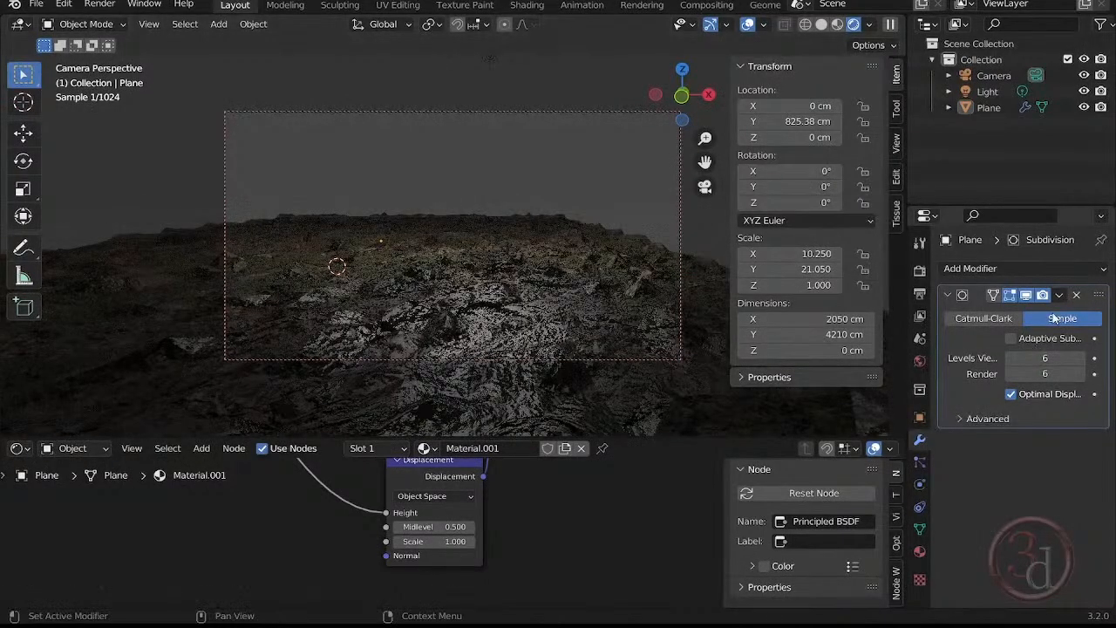
left_click(1010, 339)
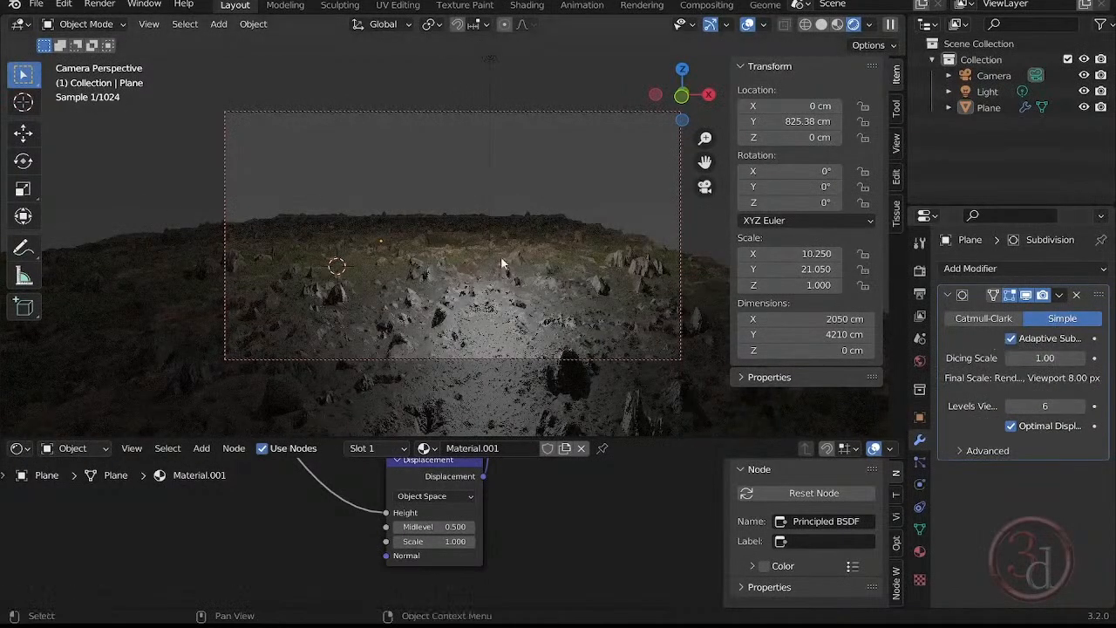
middle_click_drag(501, 257, 475, 224, "shift")
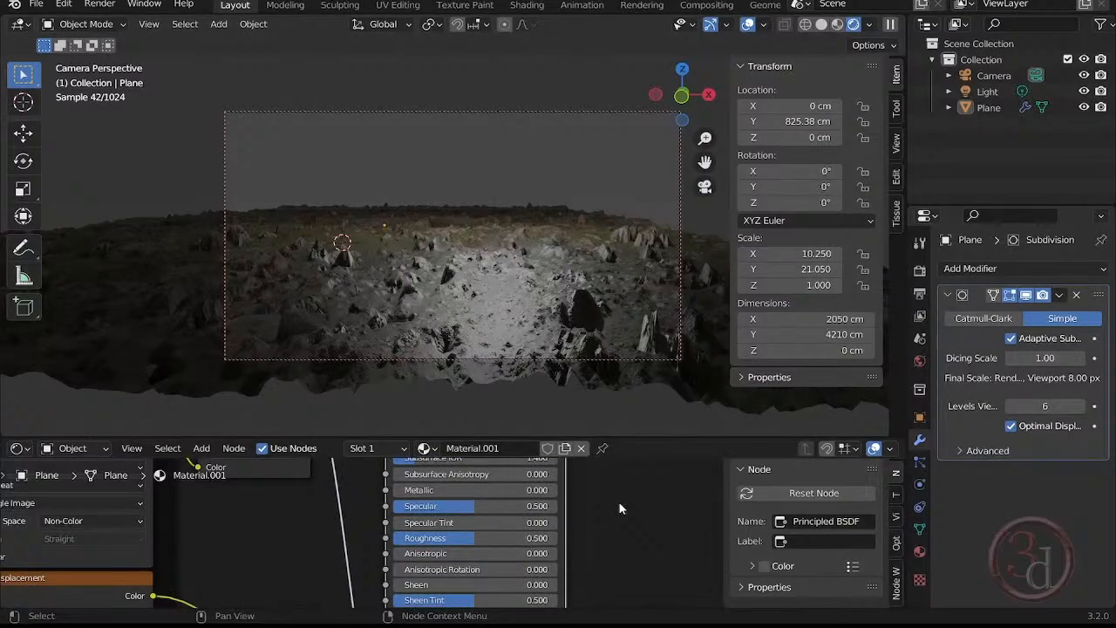
Set the Principled BSDF roughness of Material.001 to 0.773 and reframe the camera view on the ground.
mouse_move(522, 537)
left_mouse_down()
mouse_move(552, 536)
mouse_move(408, 537)
mouse_move(519, 537)
left_mouse_up()
middle_click_drag(491, 305, 570, 267)
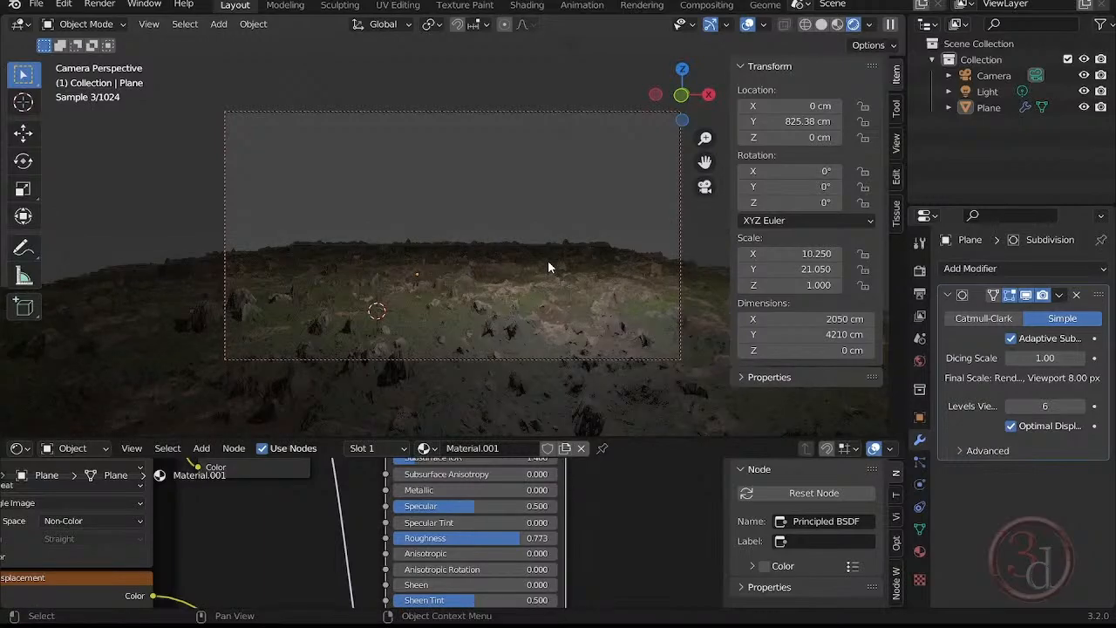
Preview the scene in Material Preview, hide the viewport sidebar and show the Generators library in the Asset Browser instead of the shader nodes.
left_click(837, 25)
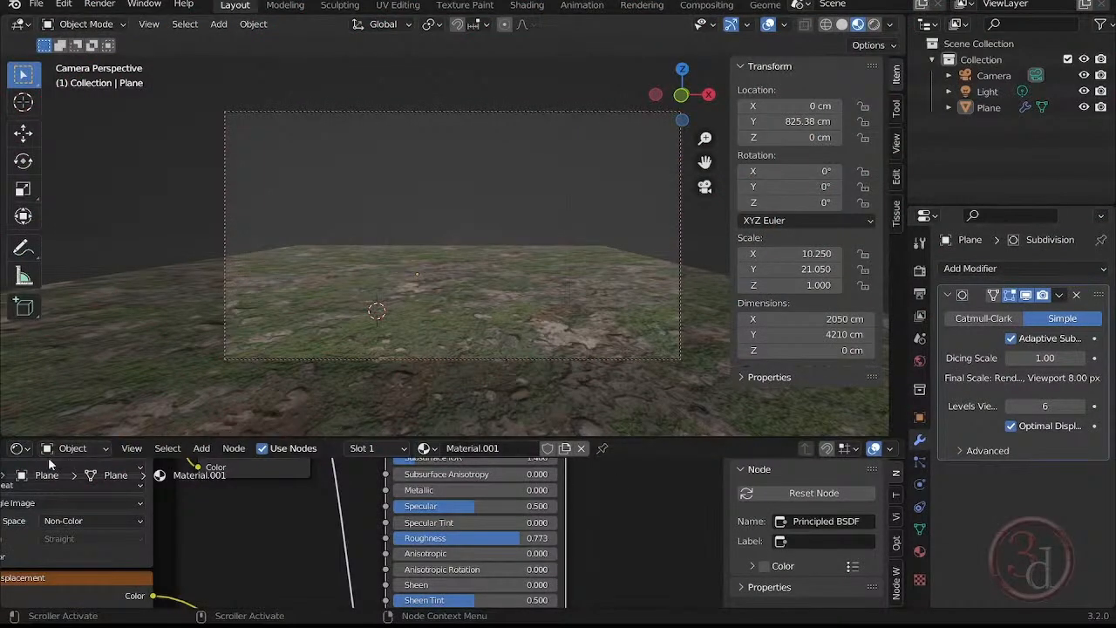
left_click(15, 449)
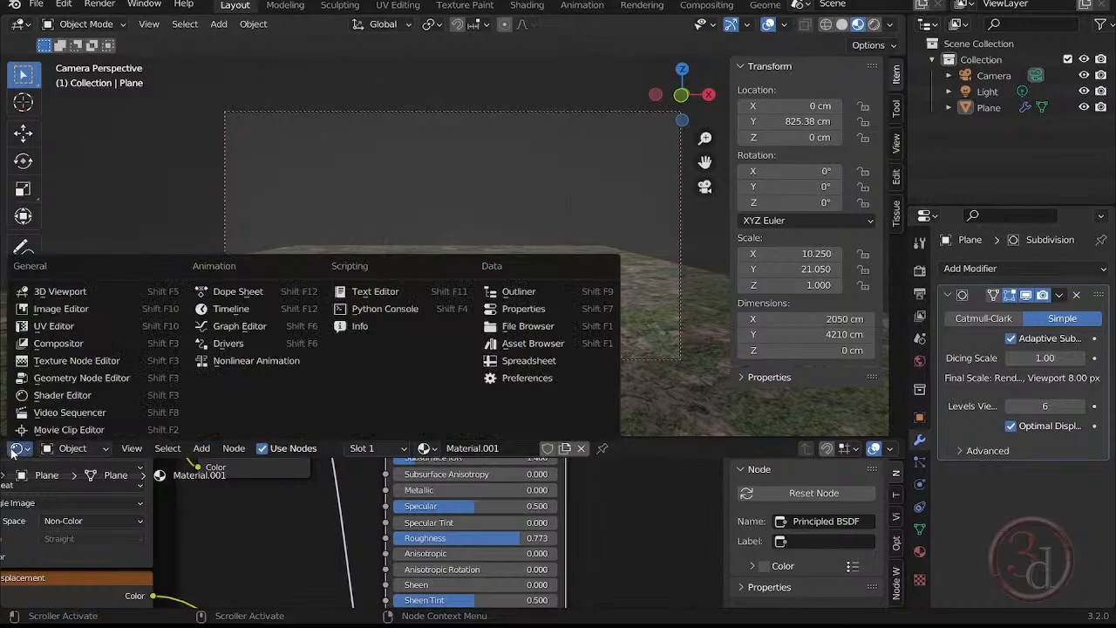
left_click(540, 344)
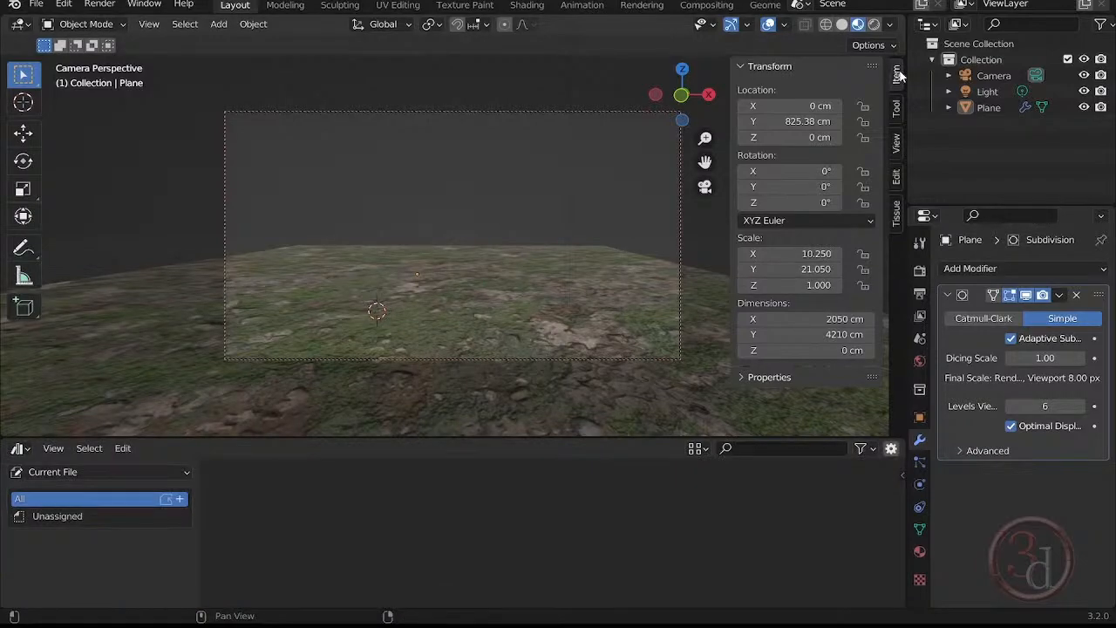
key("n")
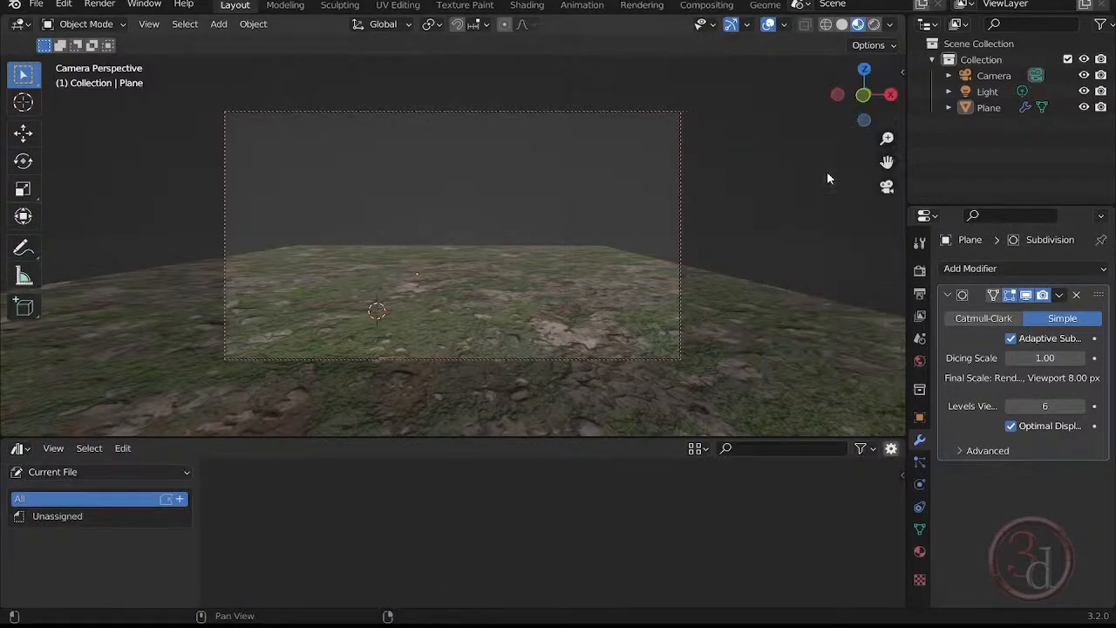
left_click(73, 471)
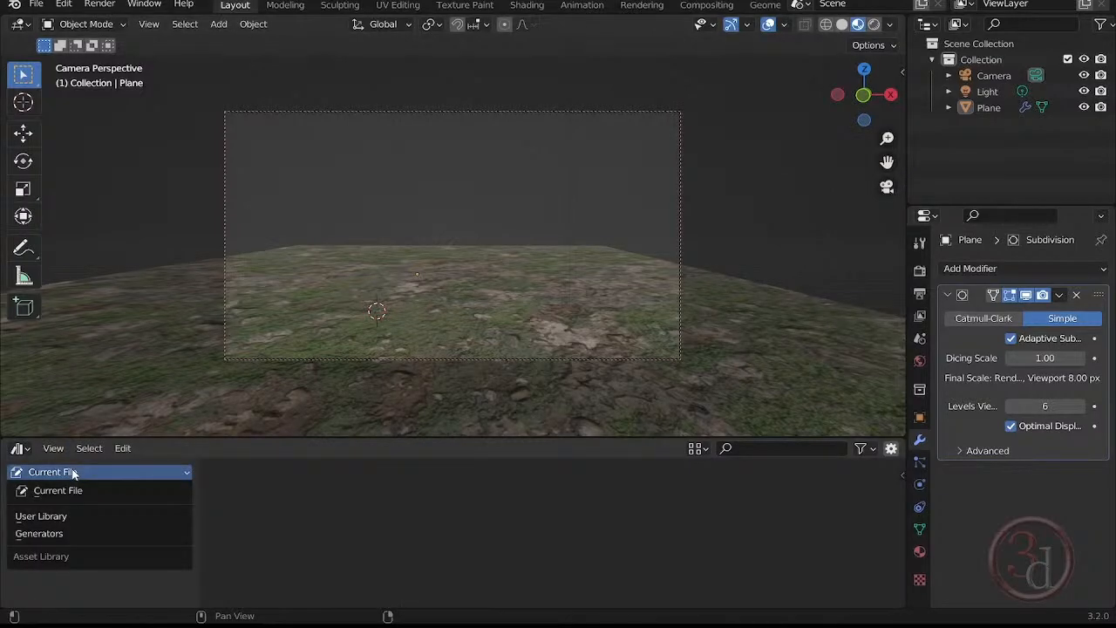
left_click(40, 533)
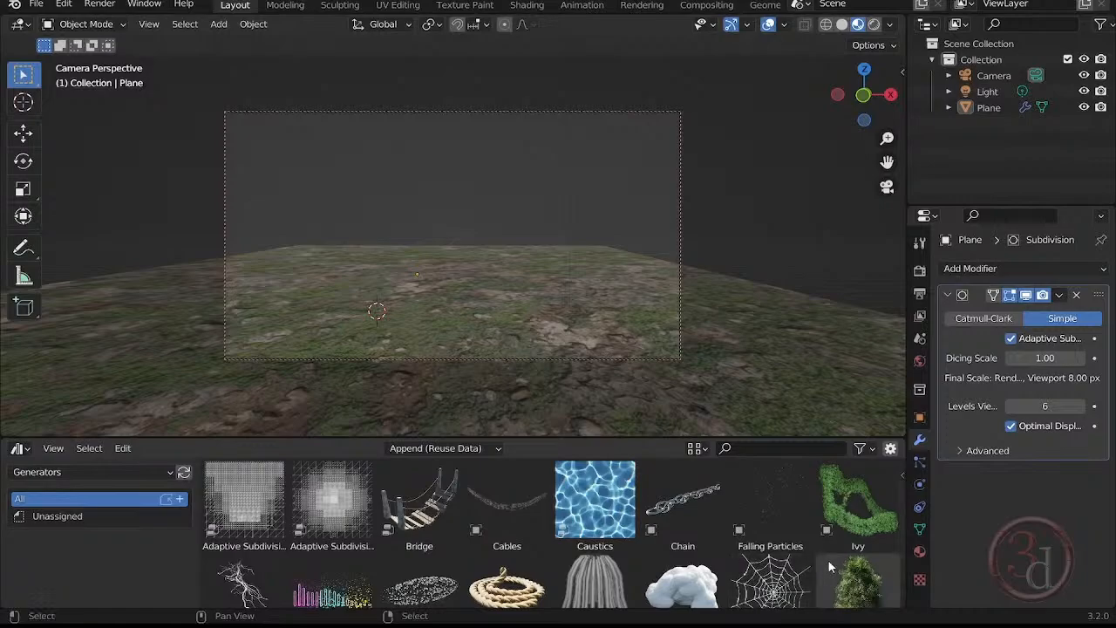
Add the Tree asset from the Generators library to the scene and display the viewport in Solid shading.
scroll(825, 554, "down", 1)
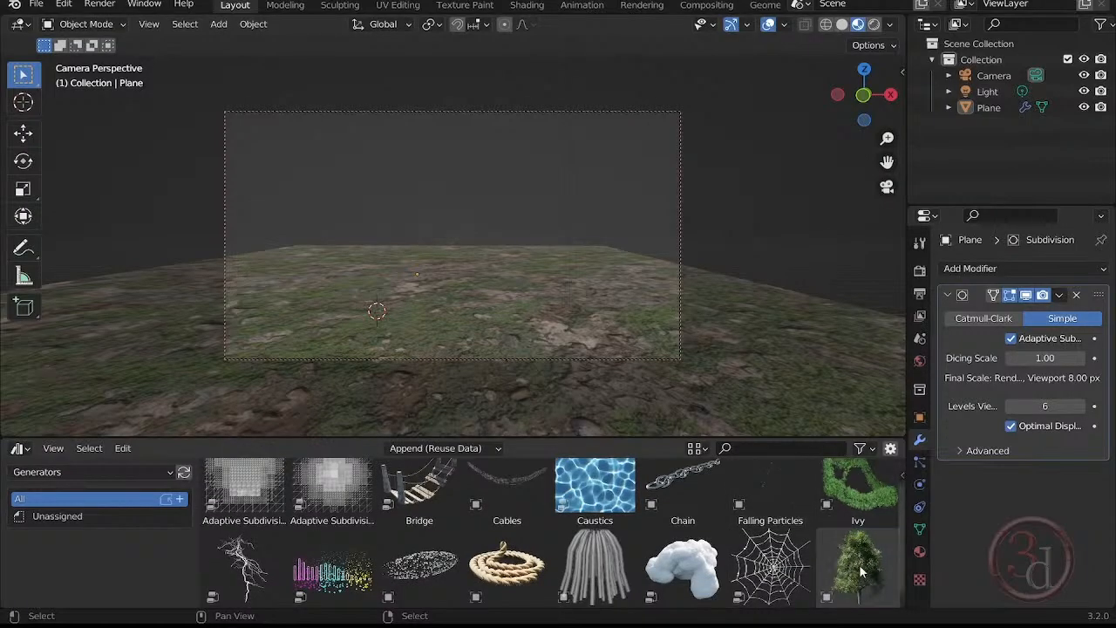
scroll(807, 490, "down", 1)
left_click_drag(859, 558, 627, 340)
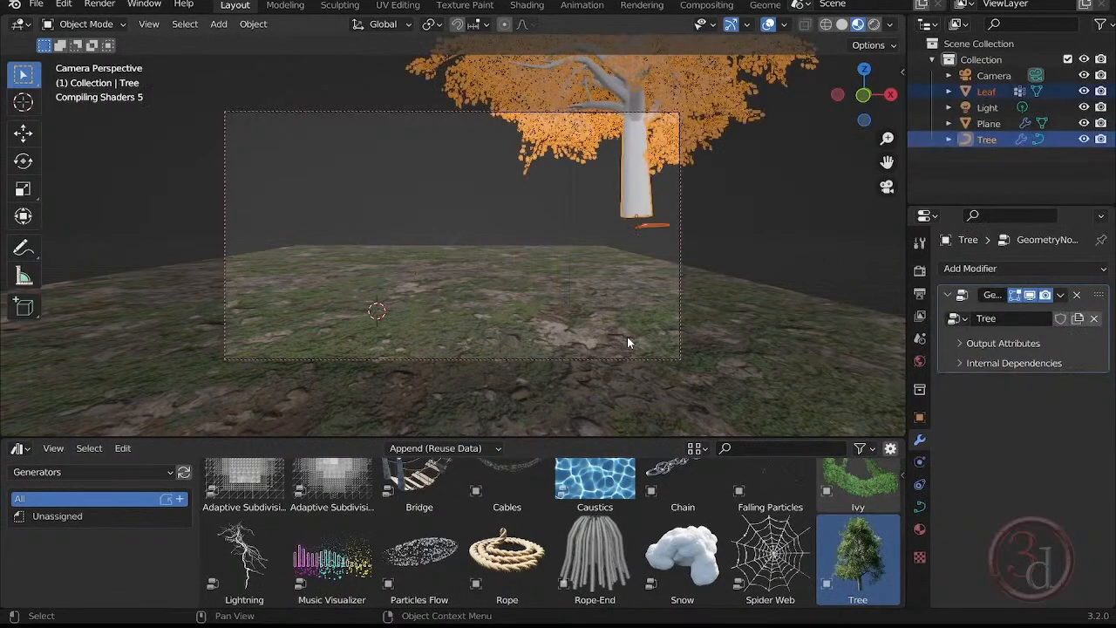
left_click(774, 218)
left_click(841, 24)
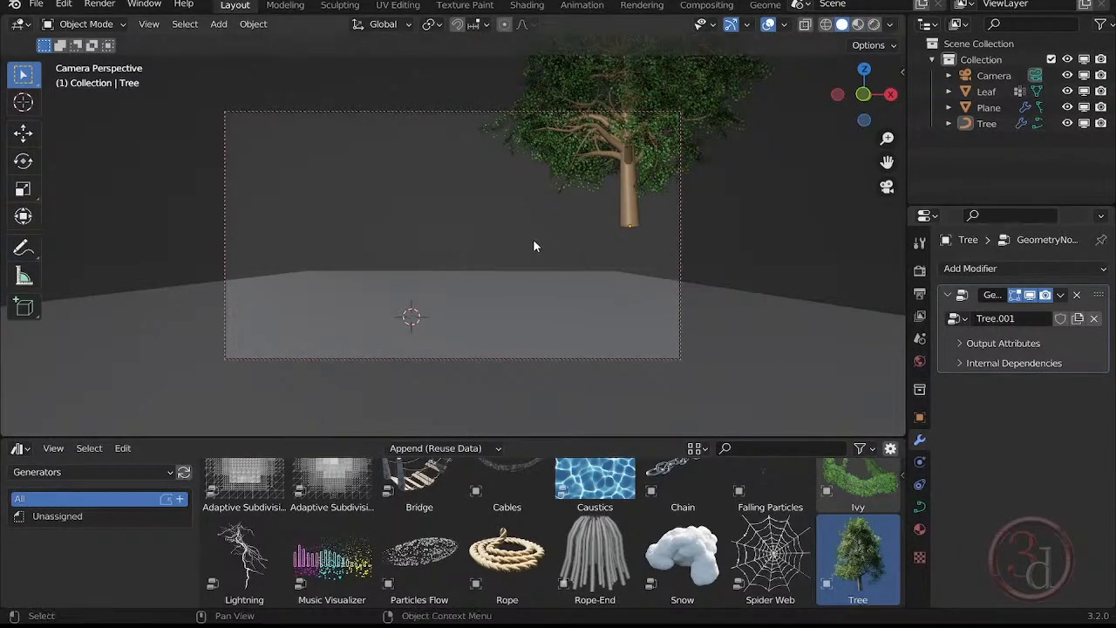
In front view, lower the tree about 206 cm along Z so its trunk base rests on the ground, and deselect it.
key("grave")
left_click(437, 185)
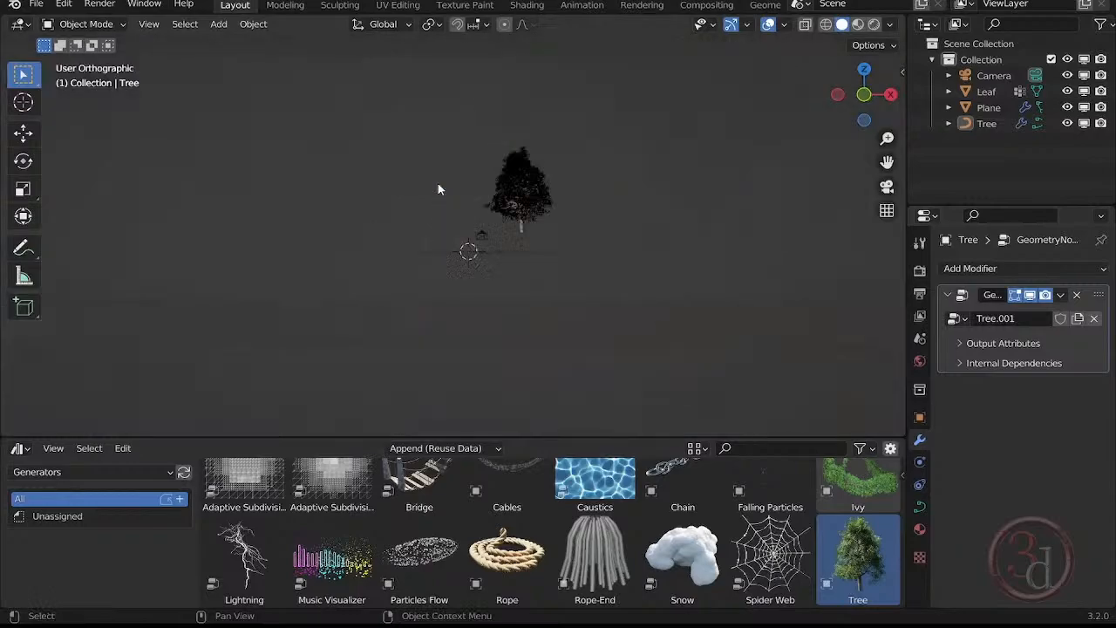
scroll(484, 207, "up", 5)
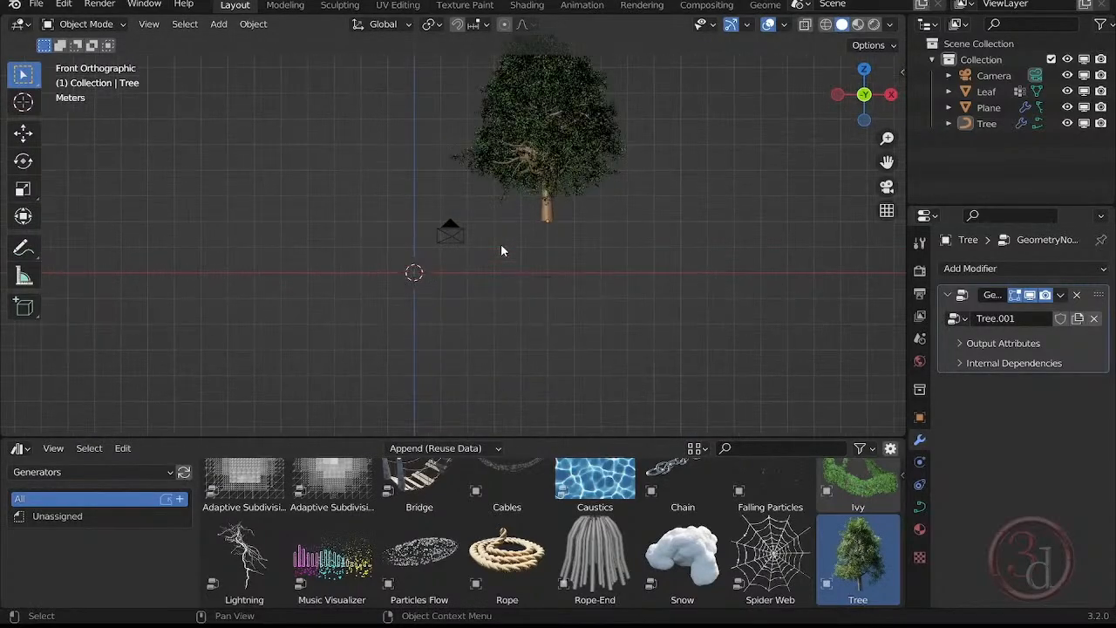
scroll(502, 251, "up", 2)
left_click(558, 196)
scroll(588, 210, "up", 3)
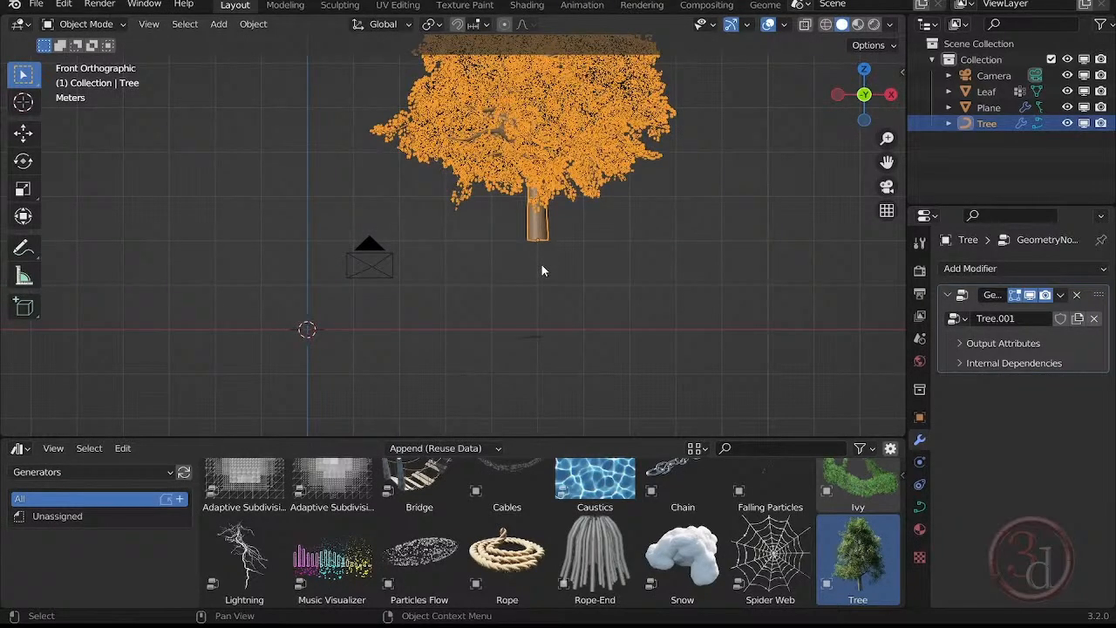
key("g")
key("z")
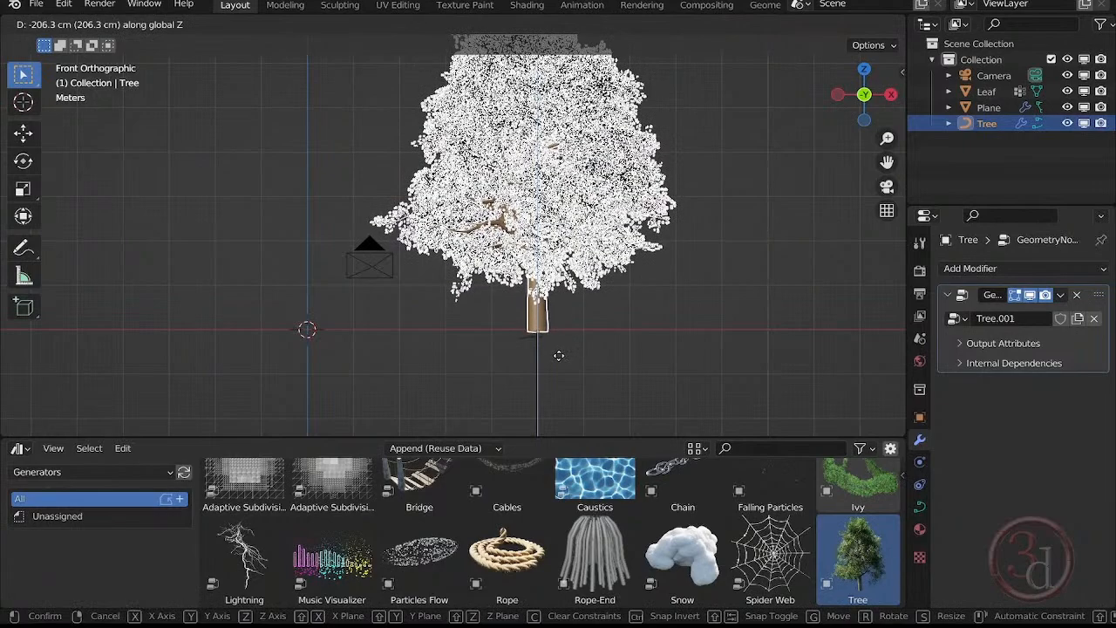
left_click(559, 356)
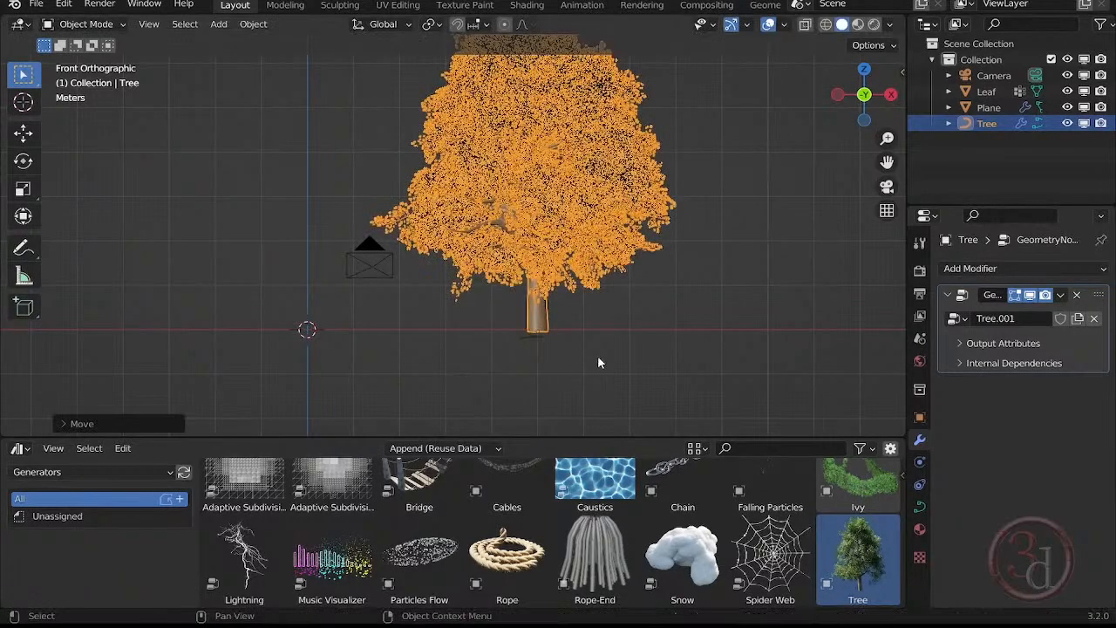
left_click(598, 359)
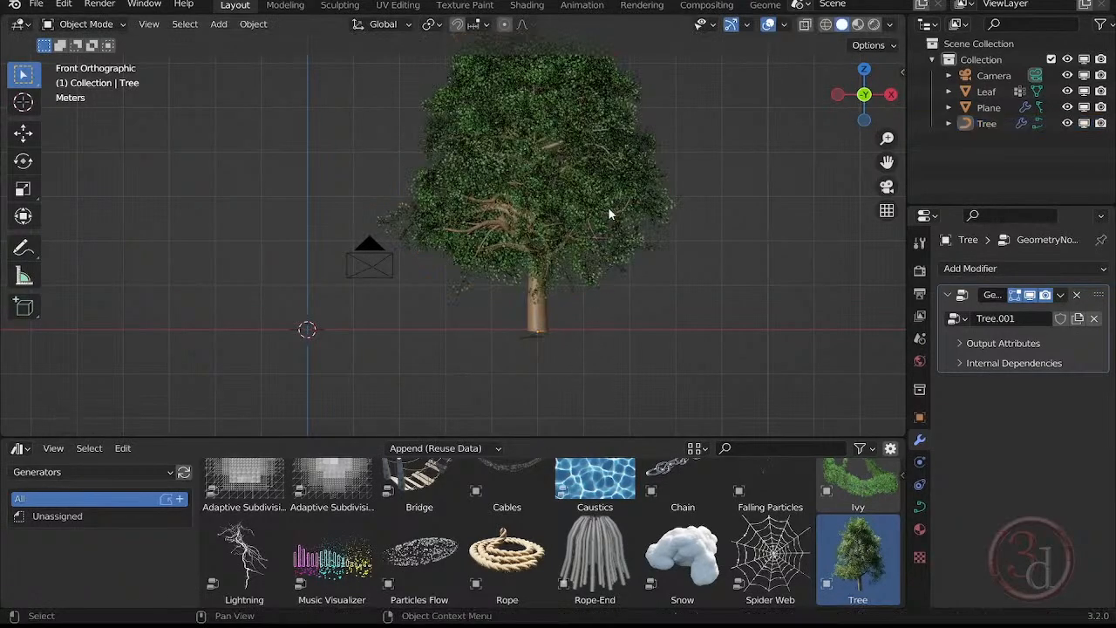
Open the tree's node tree in the Geometry Node Editor, enlarge that editor over the viewport and frame the whole node network.
left_click(544, 302)
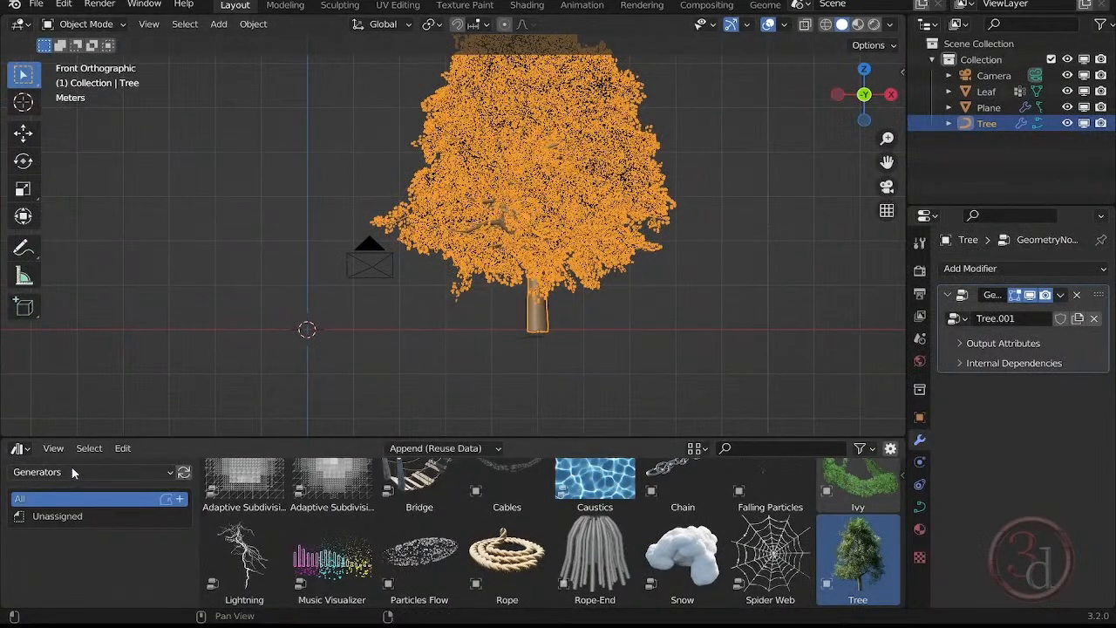
left_click(16, 448)
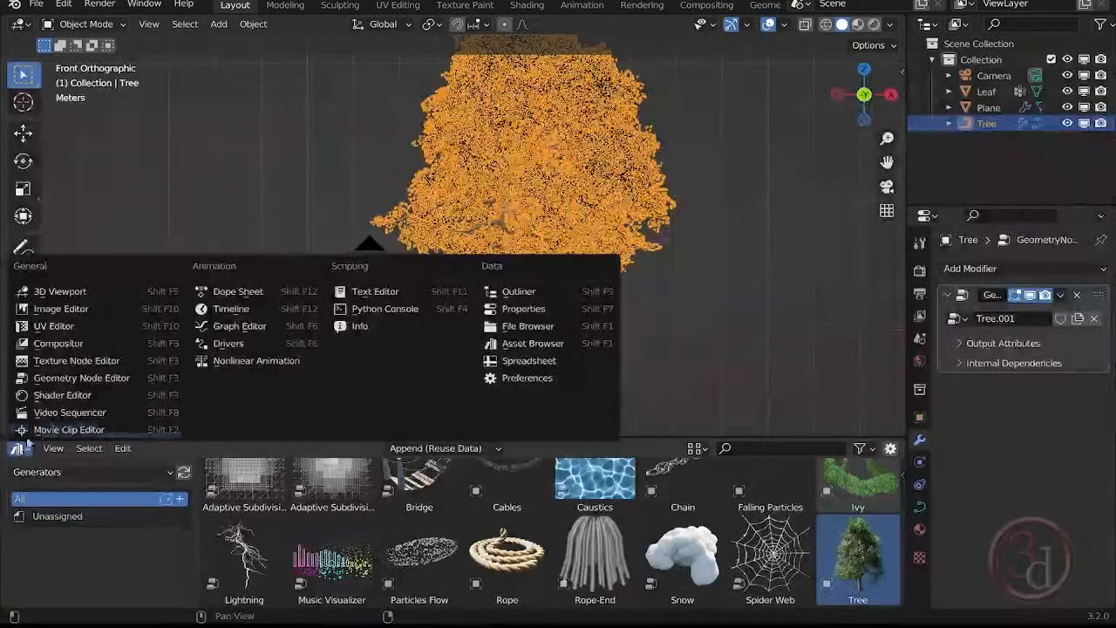
left_click(81, 378)
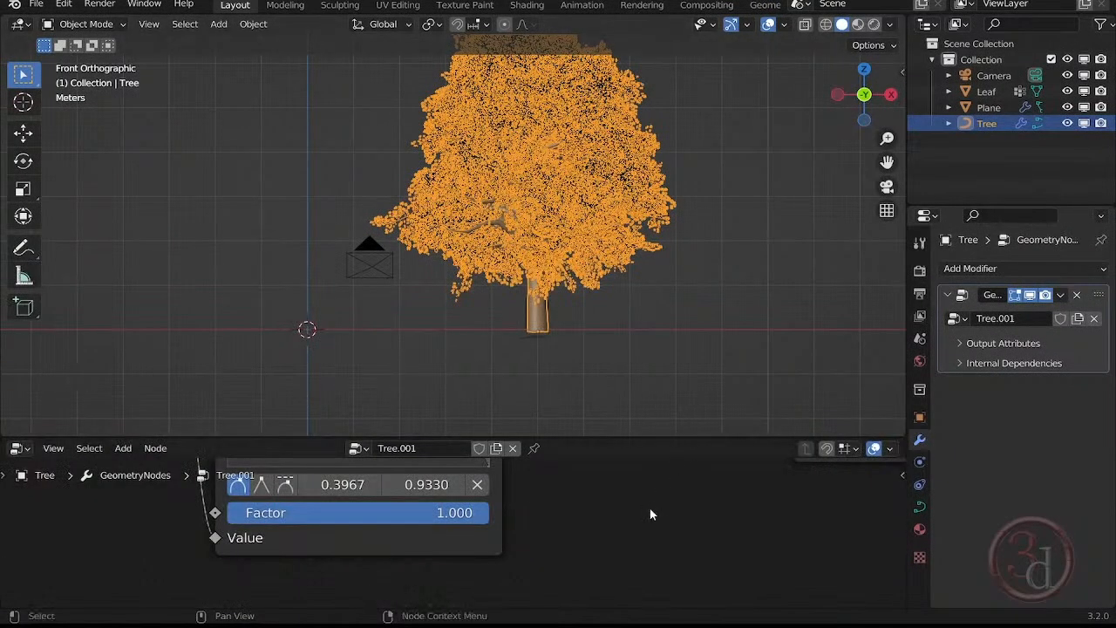
scroll(649, 514, "down", 2)
scroll(652, 516, "down", 16)
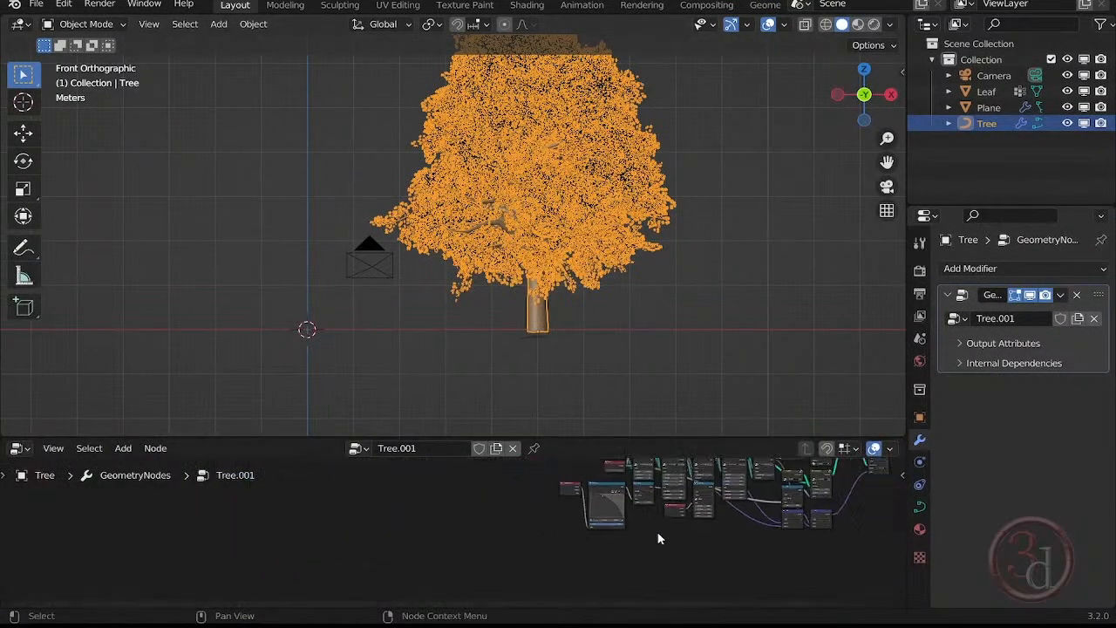
middle_click_drag(687, 552, 349, 606)
scroll(575, 560, "up", 3)
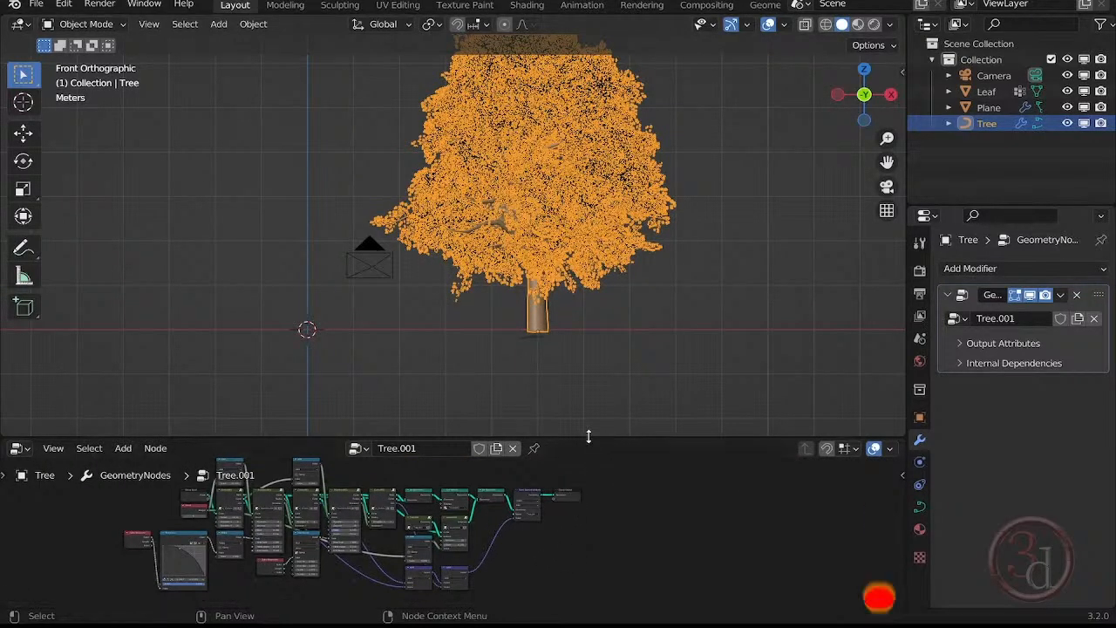
left_click_drag(587, 436, 588, 324)
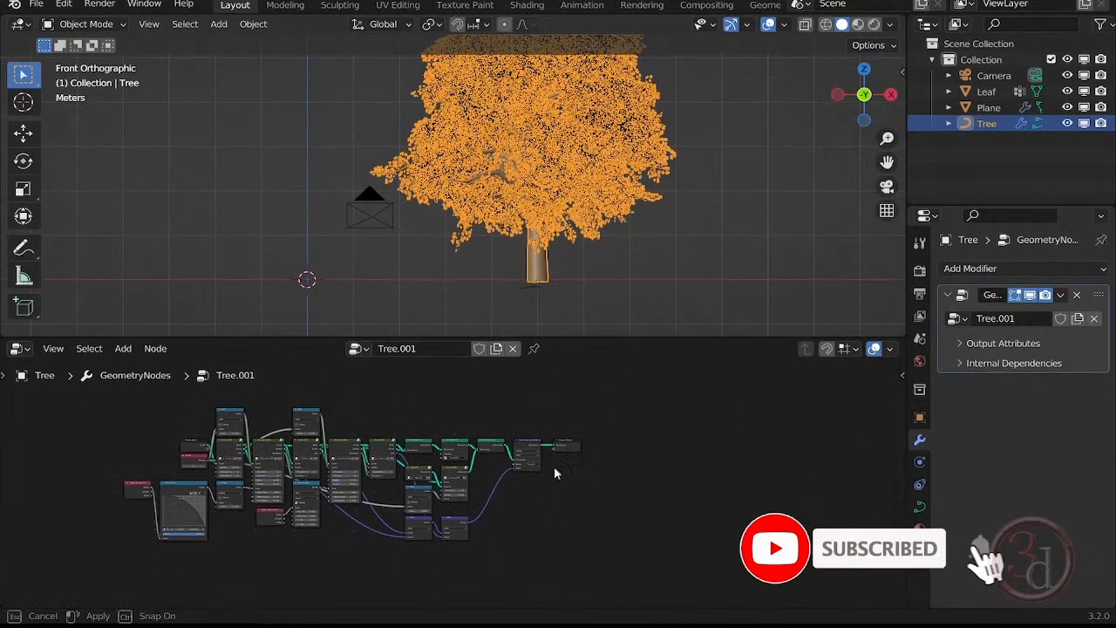
middle_click_drag(557, 522, 631, 471)
left_click(725, 233)
scroll(553, 517, "up", 4)
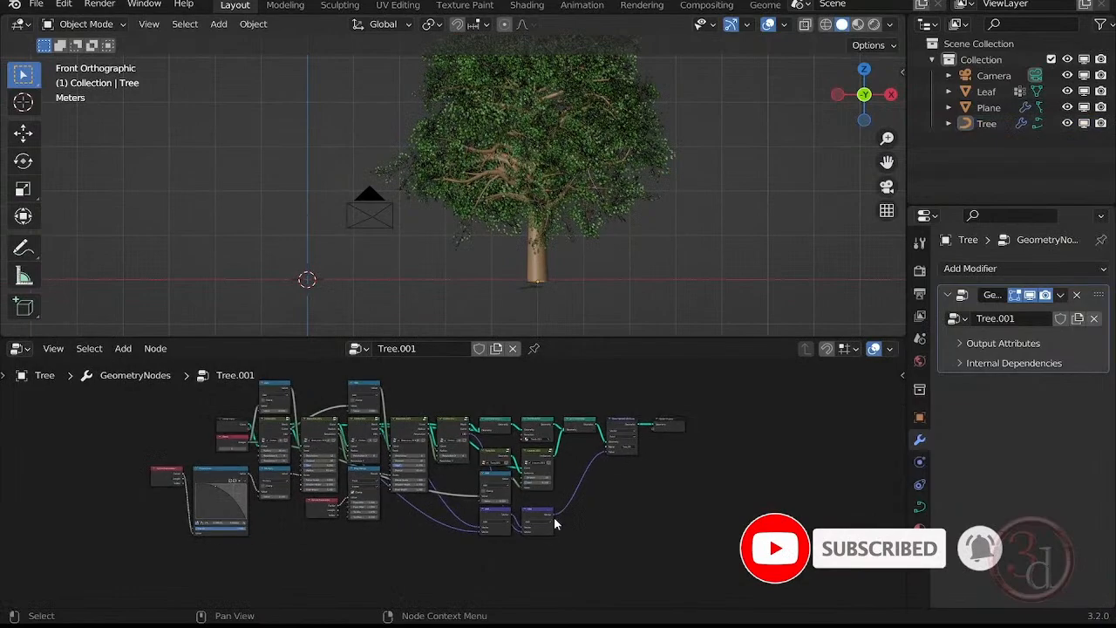
scroll(369, 441, "up", 2)
middle_click_drag(386, 456, 450, 496)
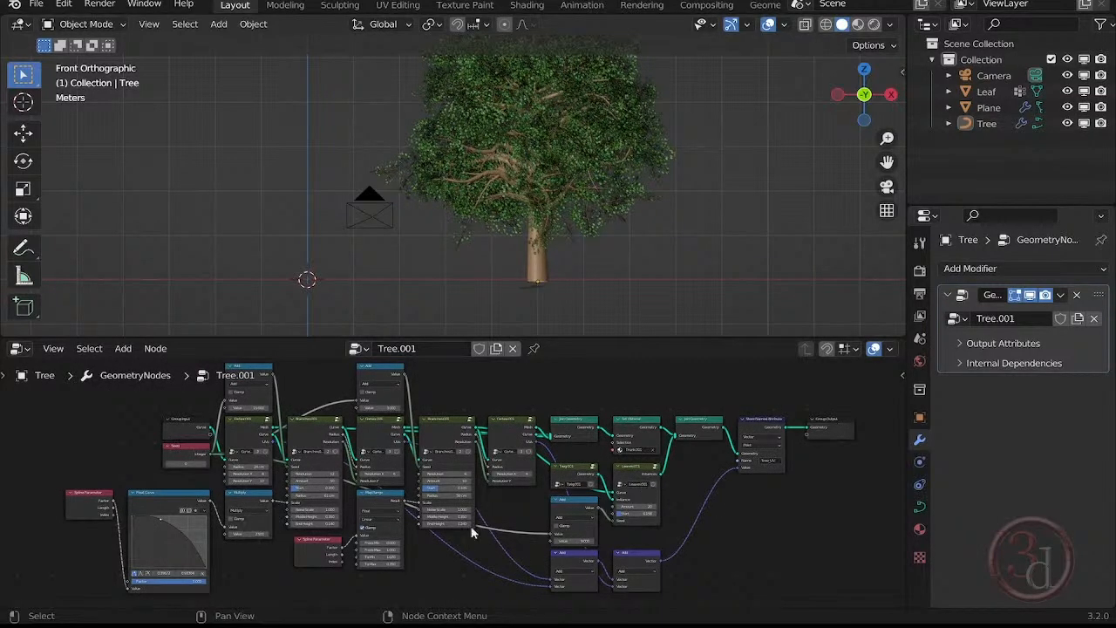
Duplicate the tree, place the copy along the Y axis behind the original, and deselect it.
middle_click_drag(661, 230, 718, 239)
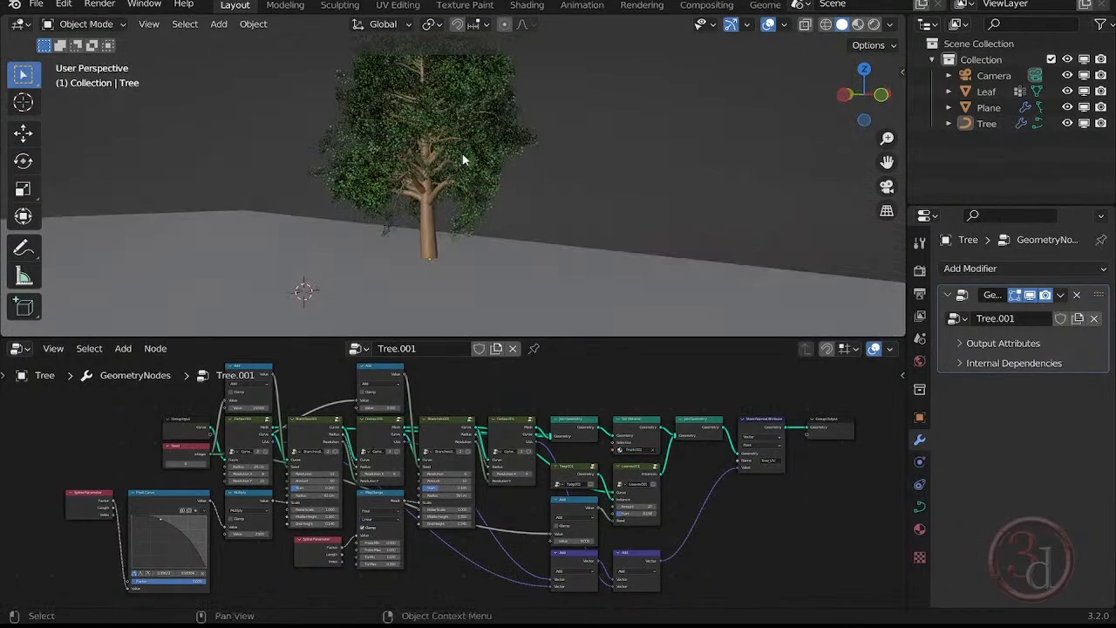
scroll(463, 164, "up", 4)
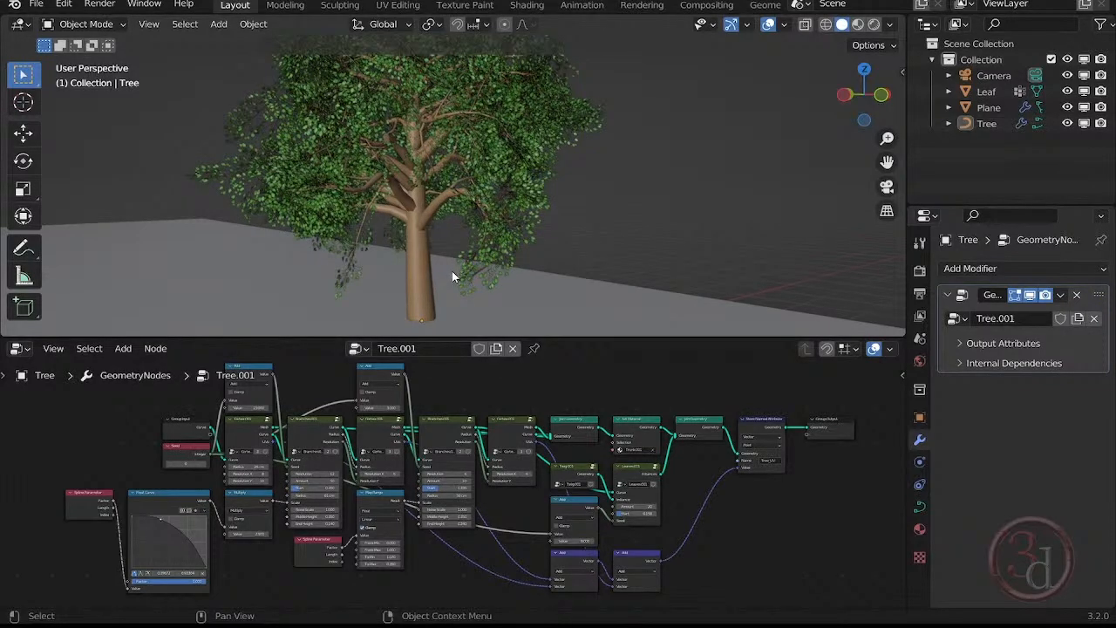
left_click(424, 264)
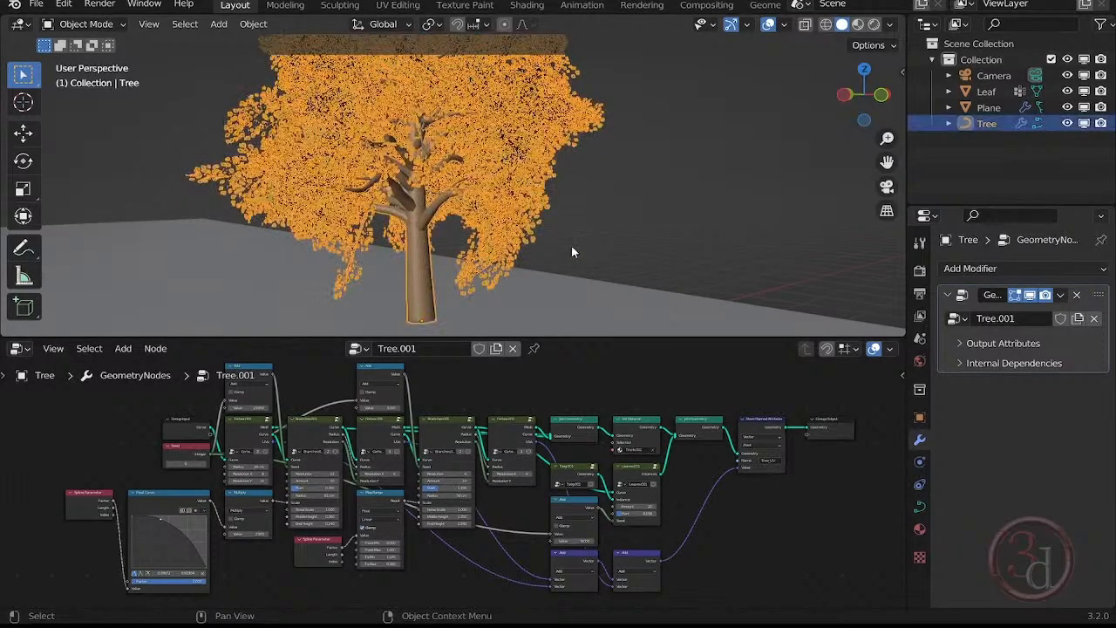
middle_click_drag(450, 297, 625, 294)
key("shift+d")
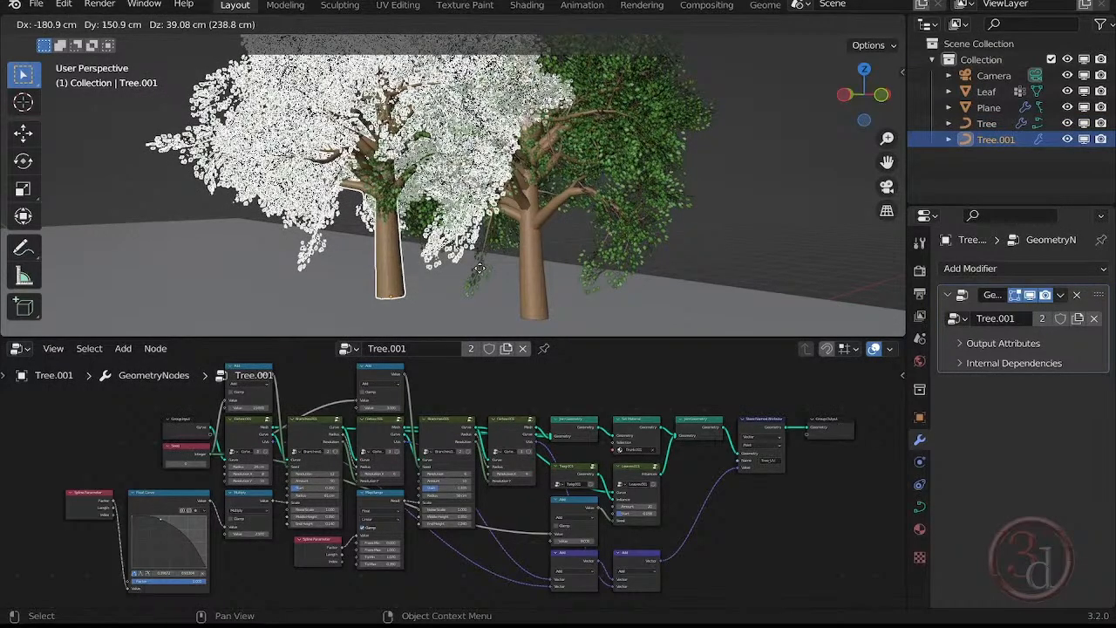
key("y")
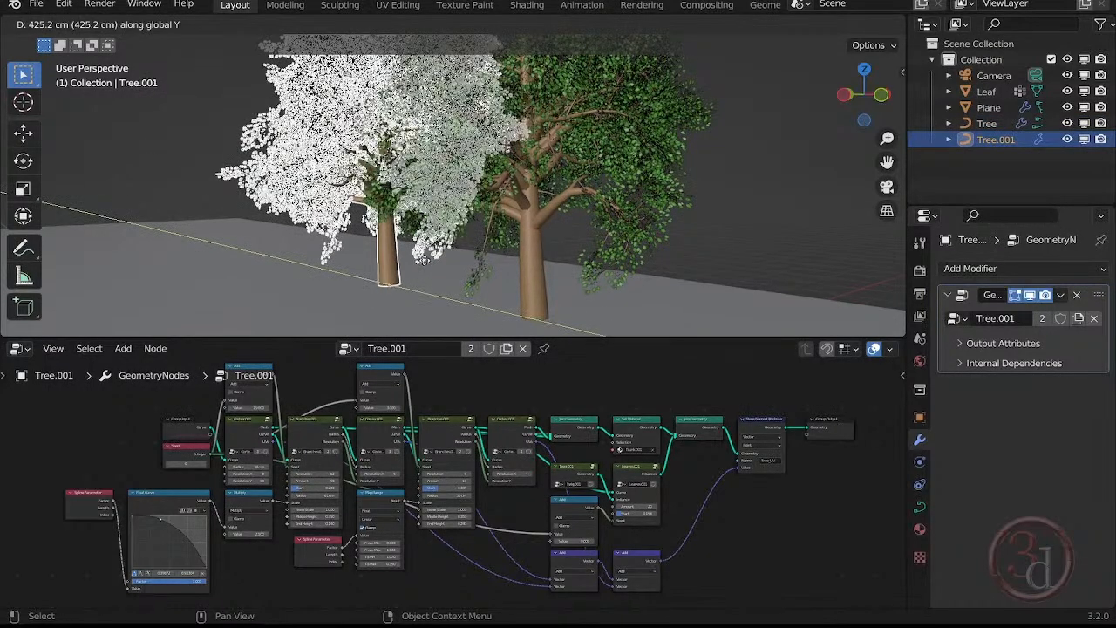
key("z")
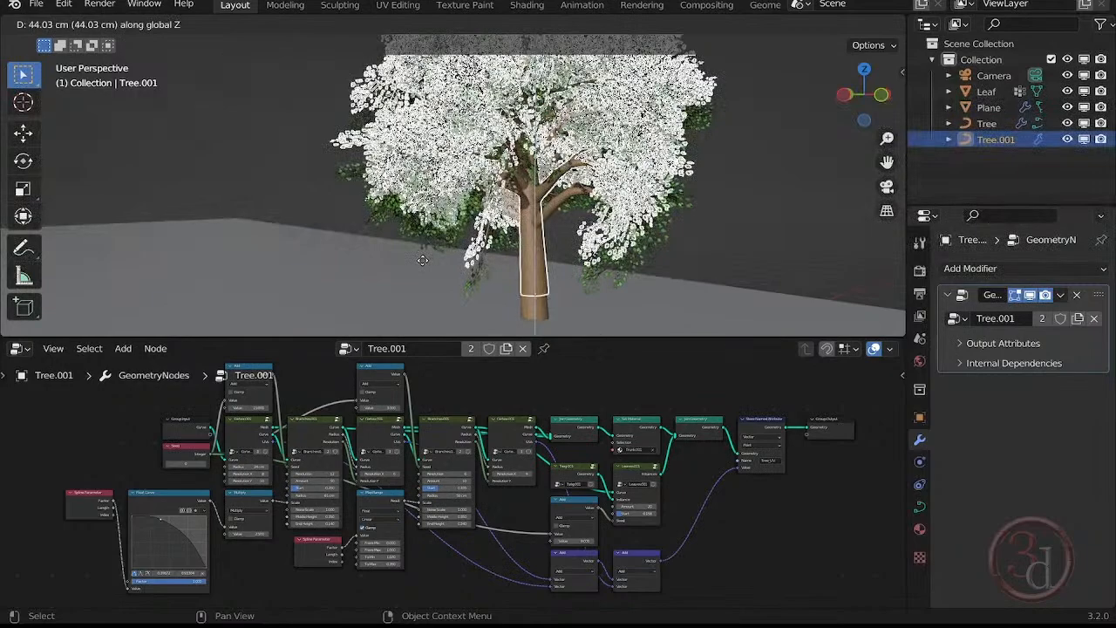
key("x")
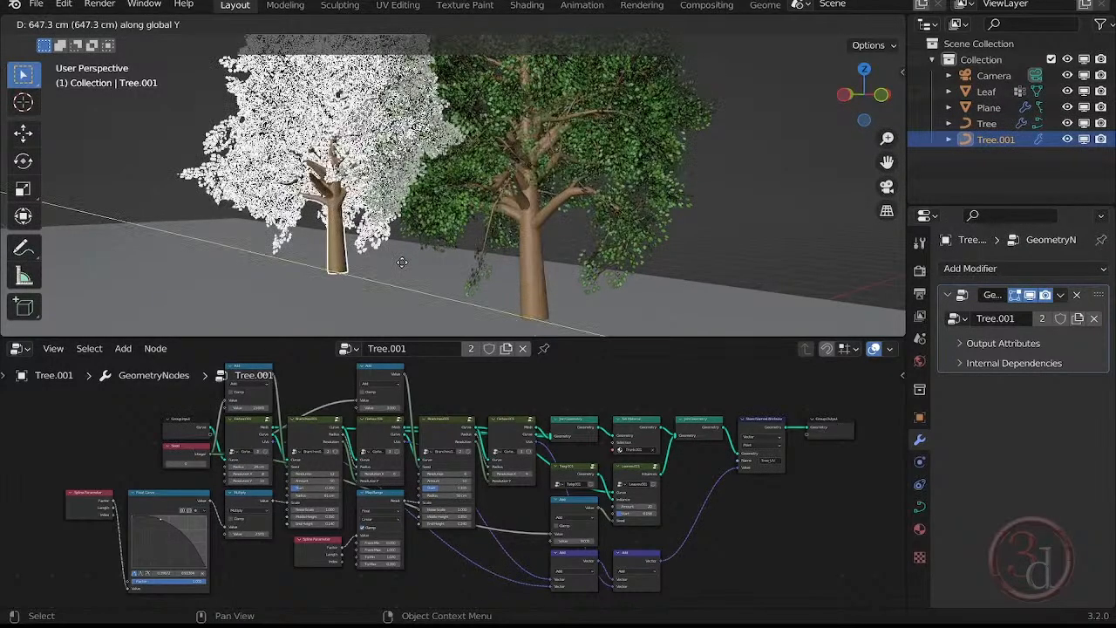
left_click(363, 261)
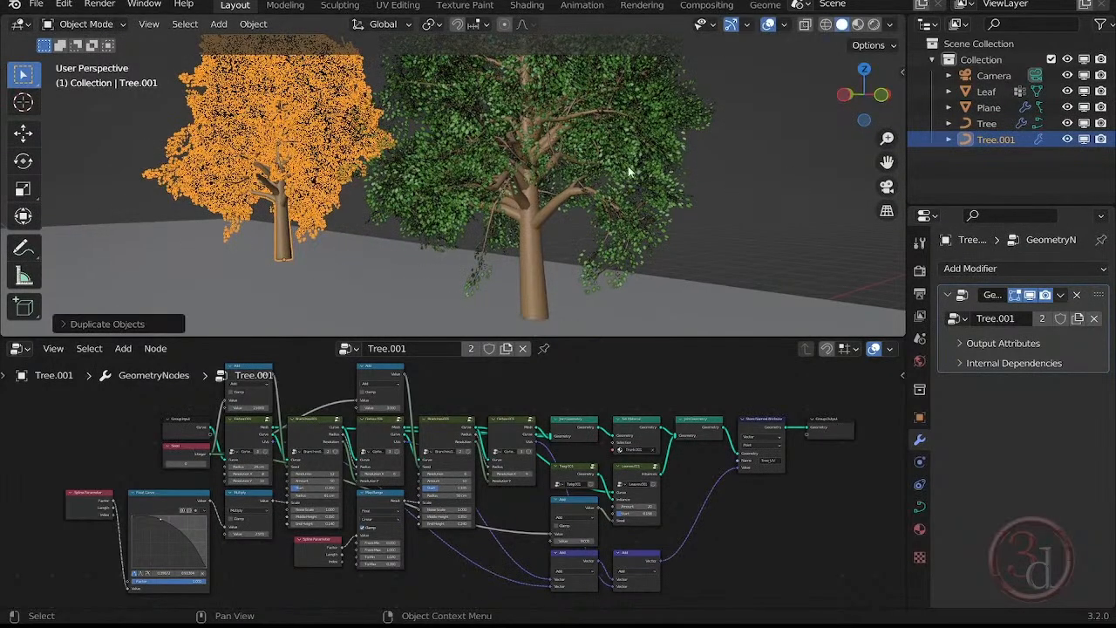
key("alt+a")
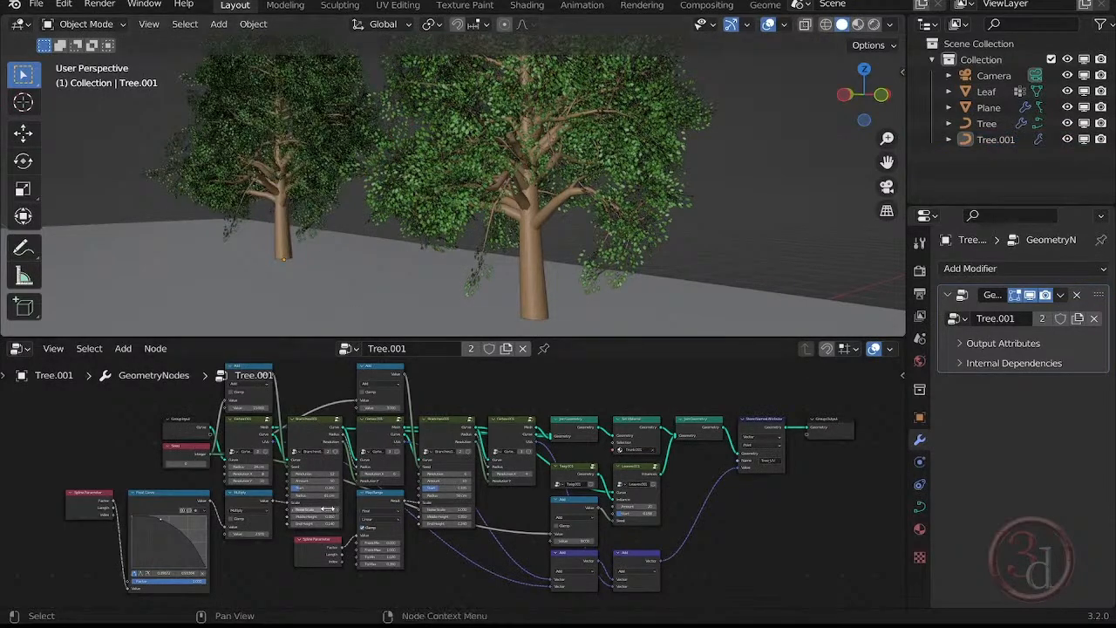
Examine the Branches, Cortex and Leaves node settings in the Tree.001 node network.
scroll(342, 504, "up", 3)
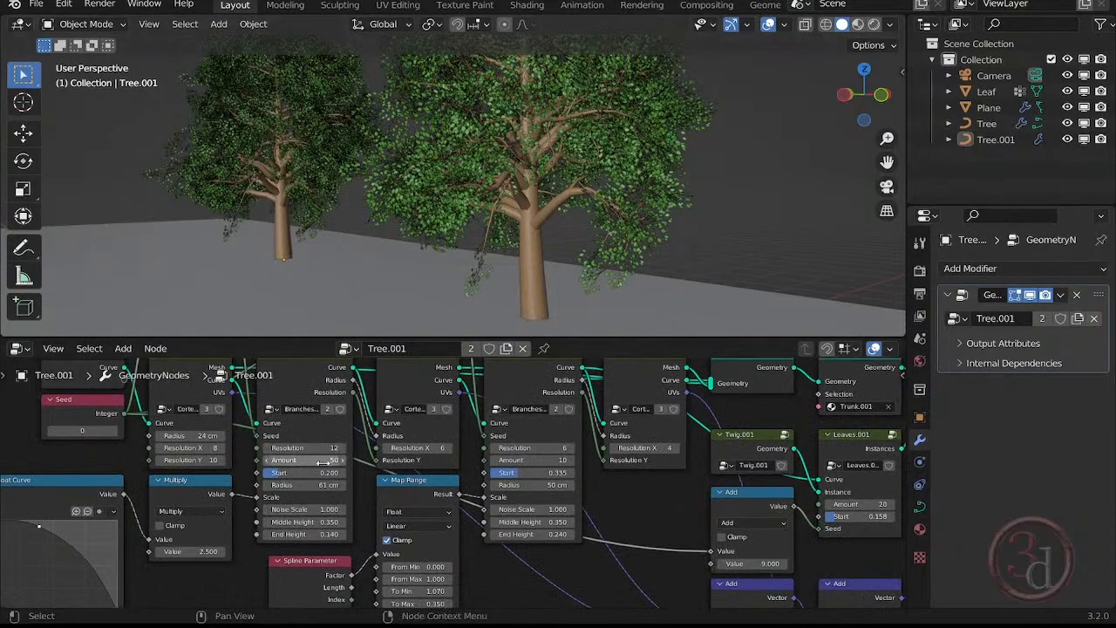
middle_click_drag(329, 460, 296, 517)
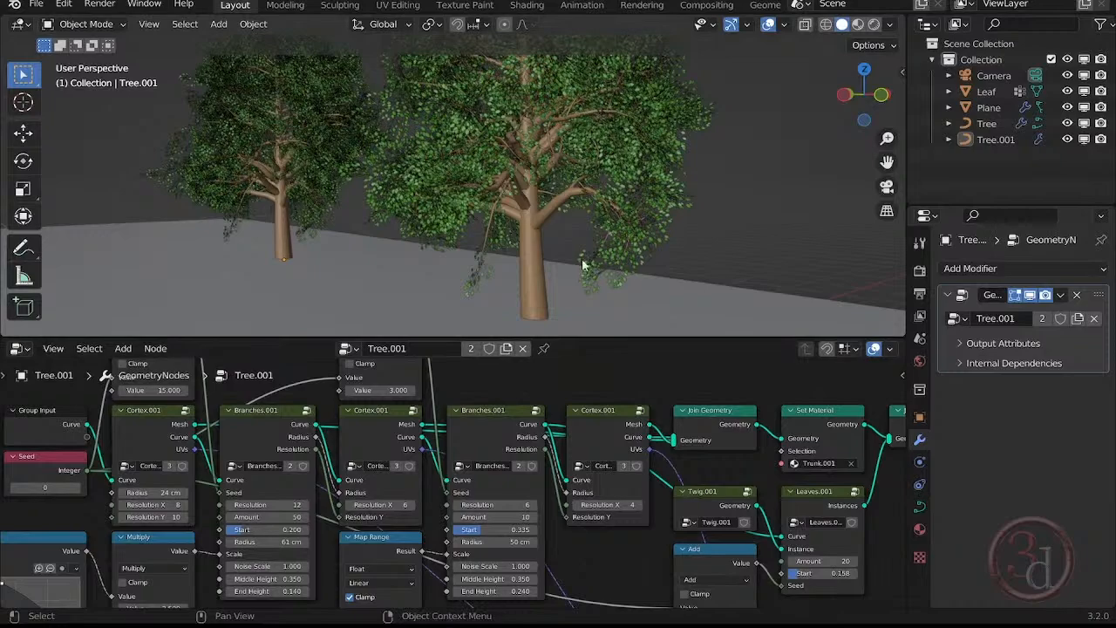
middle_click_drag(792, 524, 597, 513)
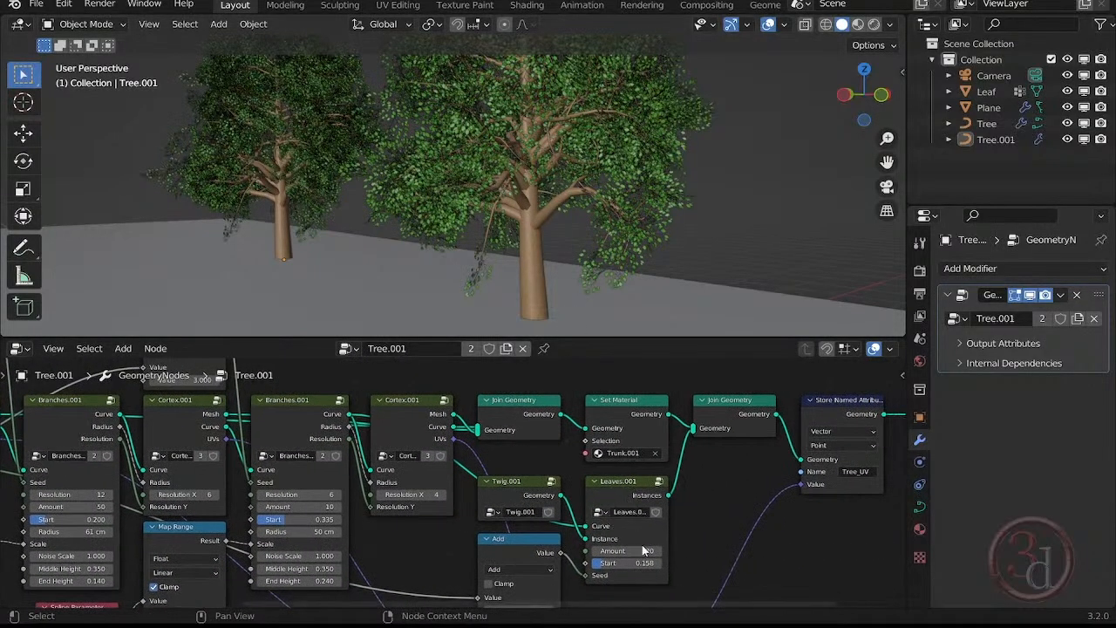
Set the Leaves.001 node's Amount to 1 and move the Group Input node up, clear of the Seed node.
mouse_move(640, 550)
left_mouse_down()
mouse_move(590, 550)
mouse_move(637, 550)
left_mouse_up()
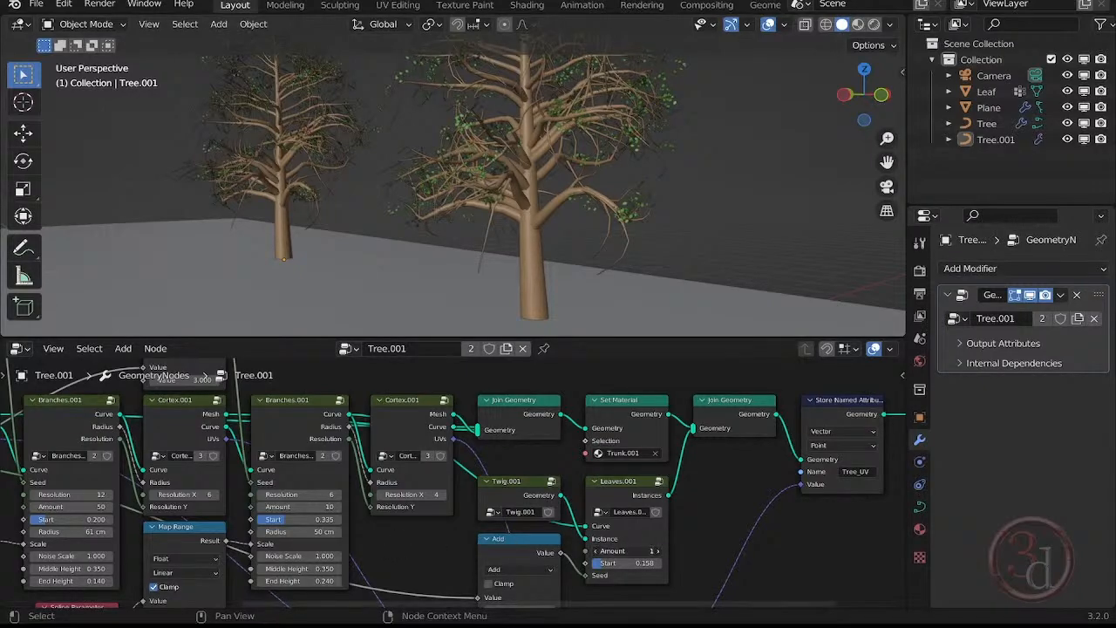
left_click_drag(627, 551, 580, 550)
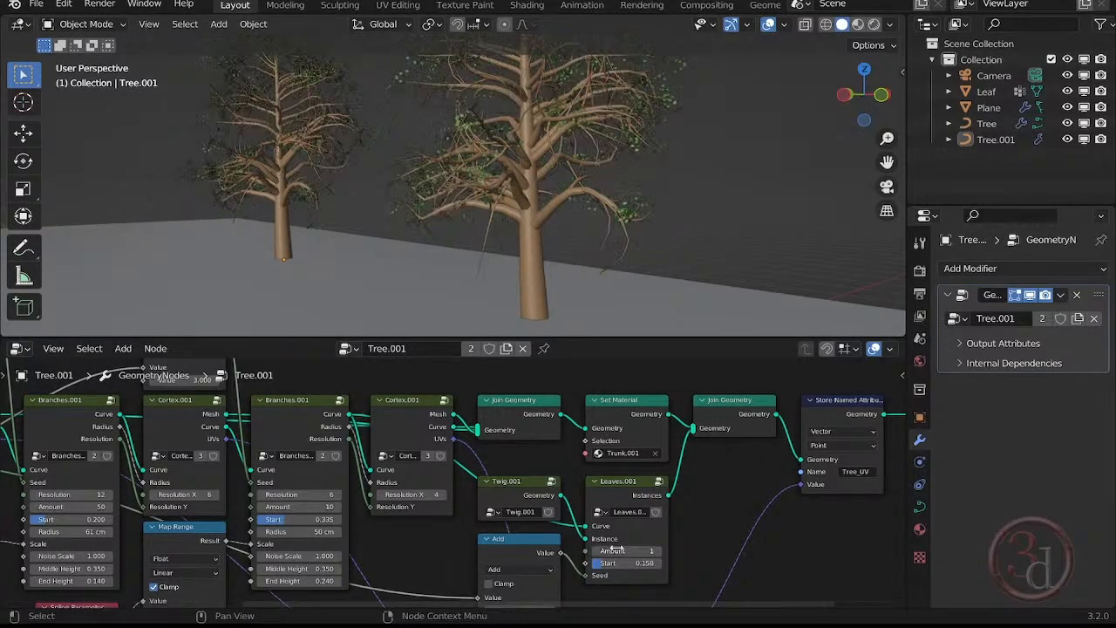
middle_click_drag(416, 535, 592, 535)
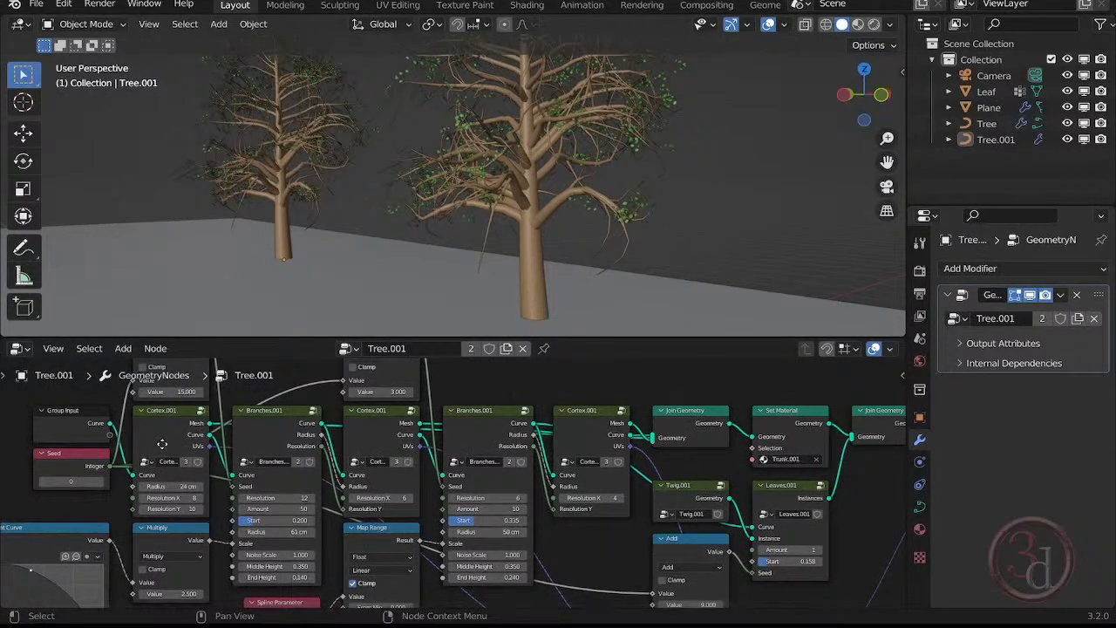
middle_click_drag(157, 445, 488, 491)
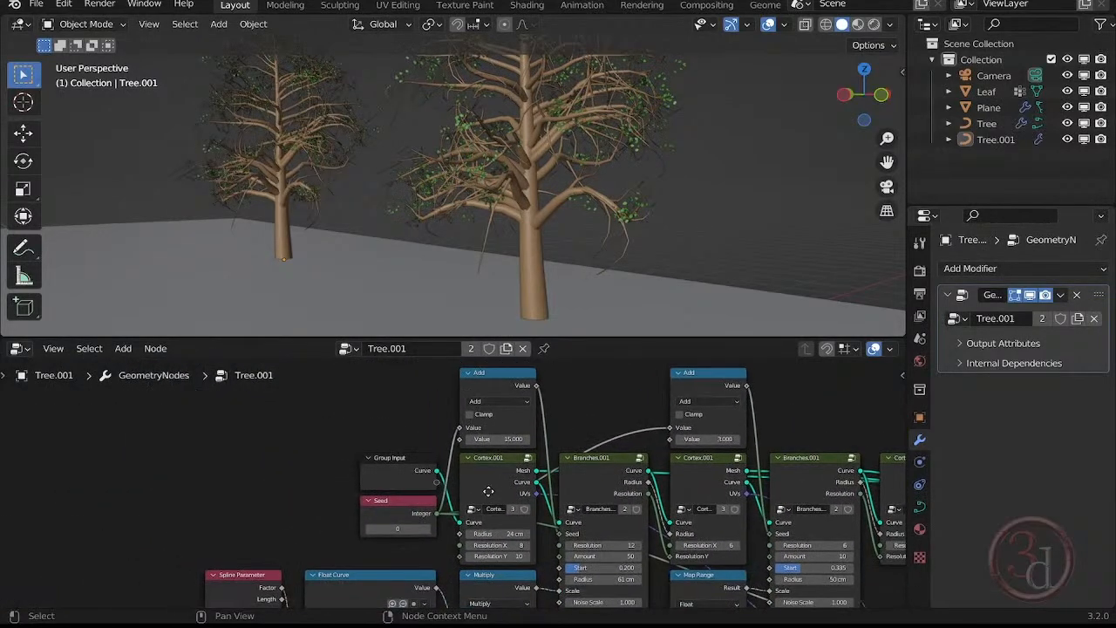
left_click(392, 452)
left_click_drag(392, 453, 293, 411)
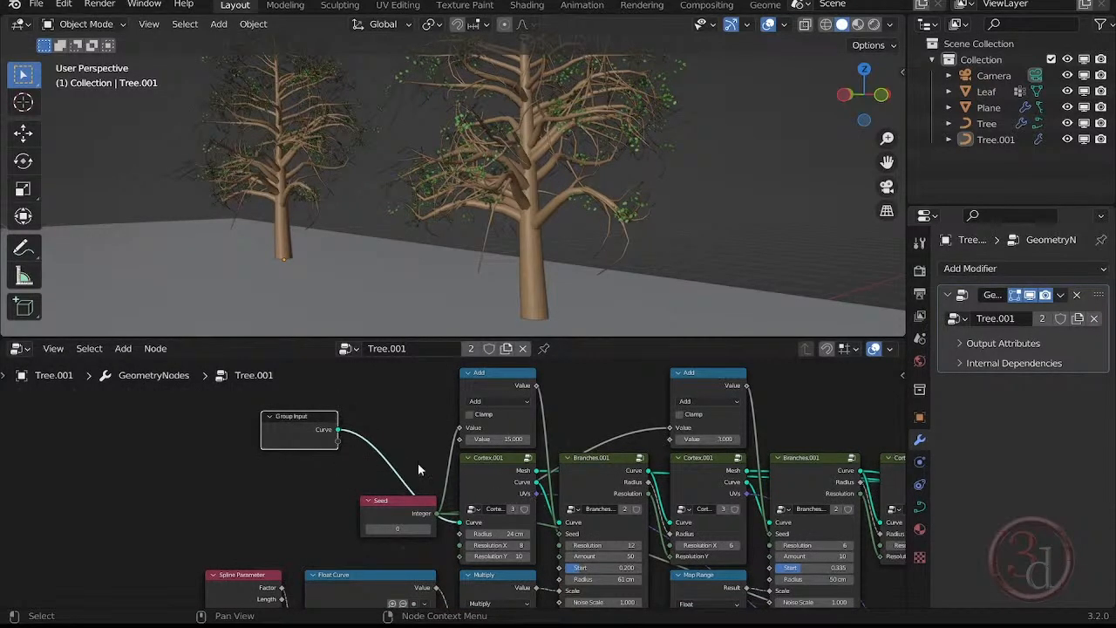
Expose the Leaves.001 node's Amount as a modifier parameter by linking it to a new Group Input socket.
middle_click_drag(738, 528, 510, 515)
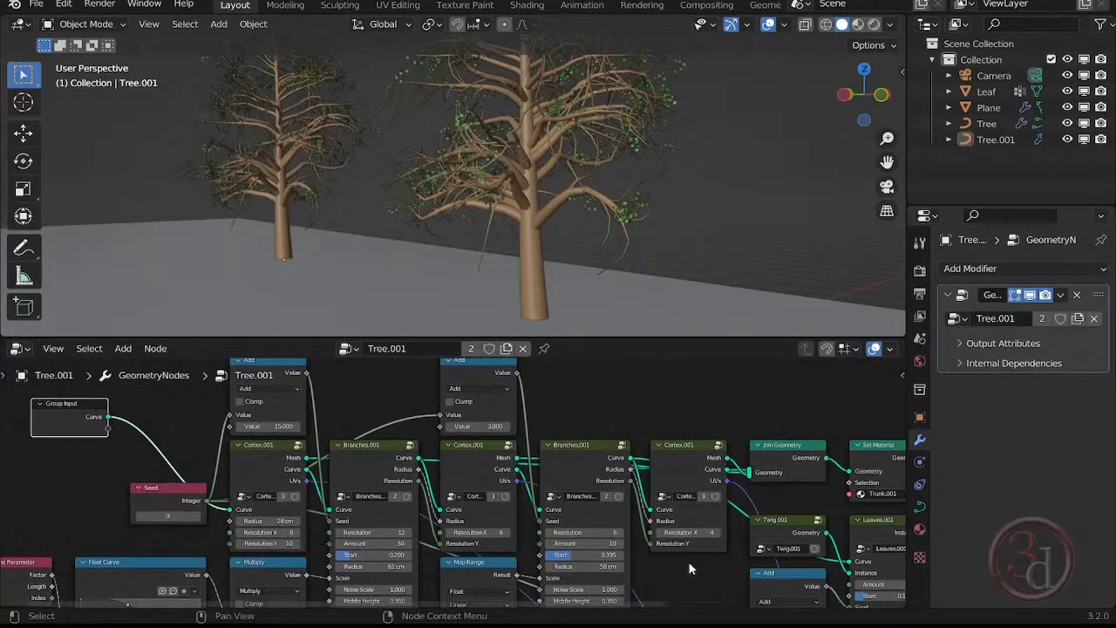
middle_click_drag(687, 563, 638, 517)
scroll(662, 535, "down", 1)
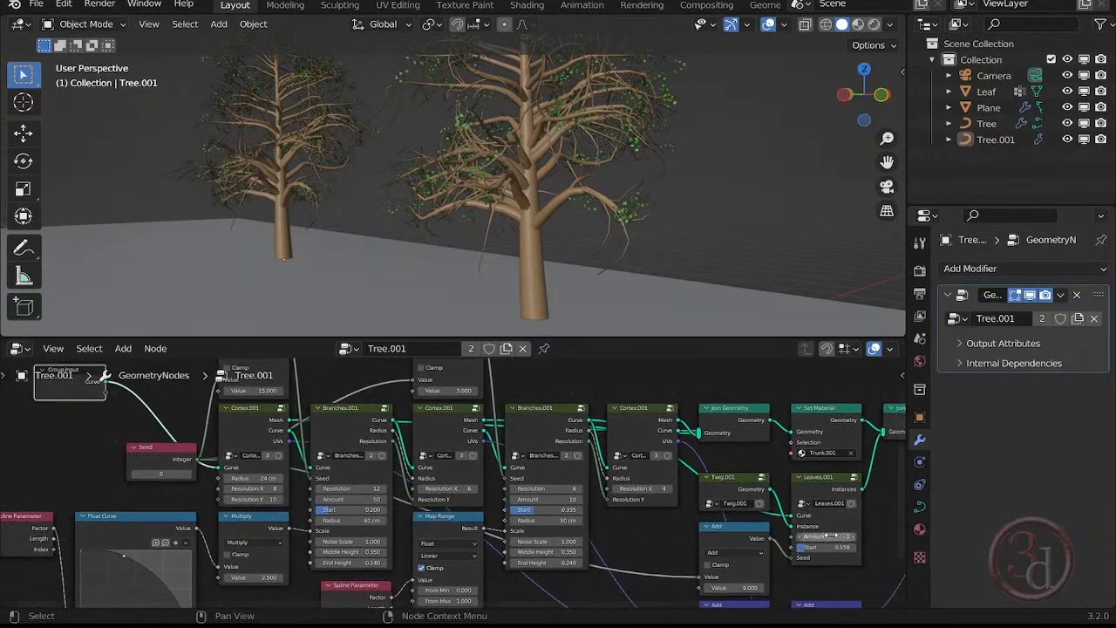
middle_click_drag(855, 533, 779, 521)
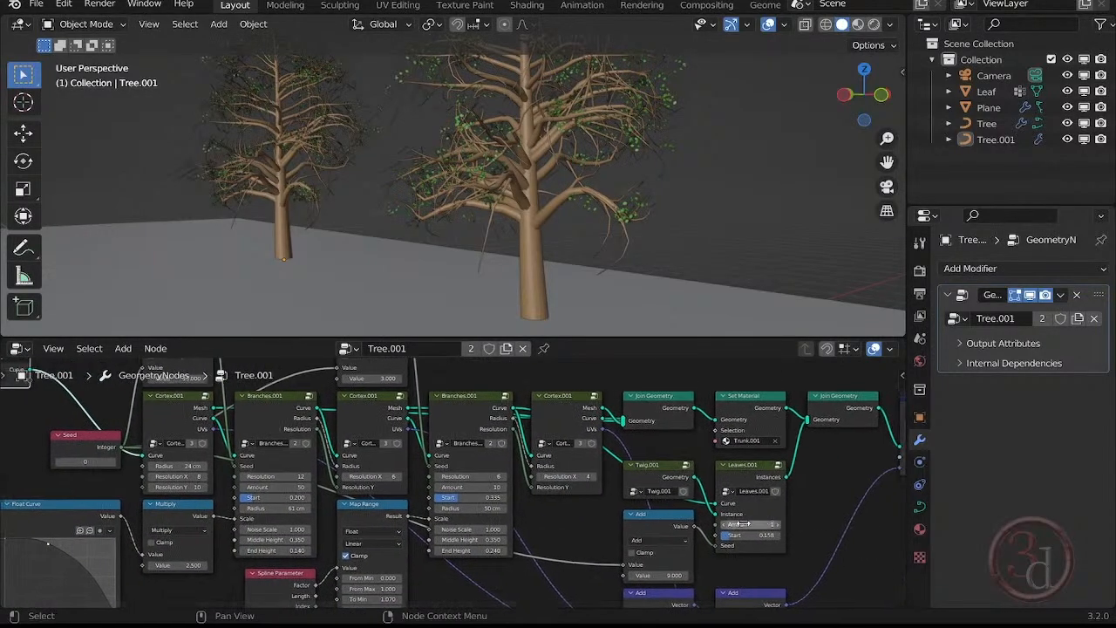
scroll(712, 534, "up", 4)
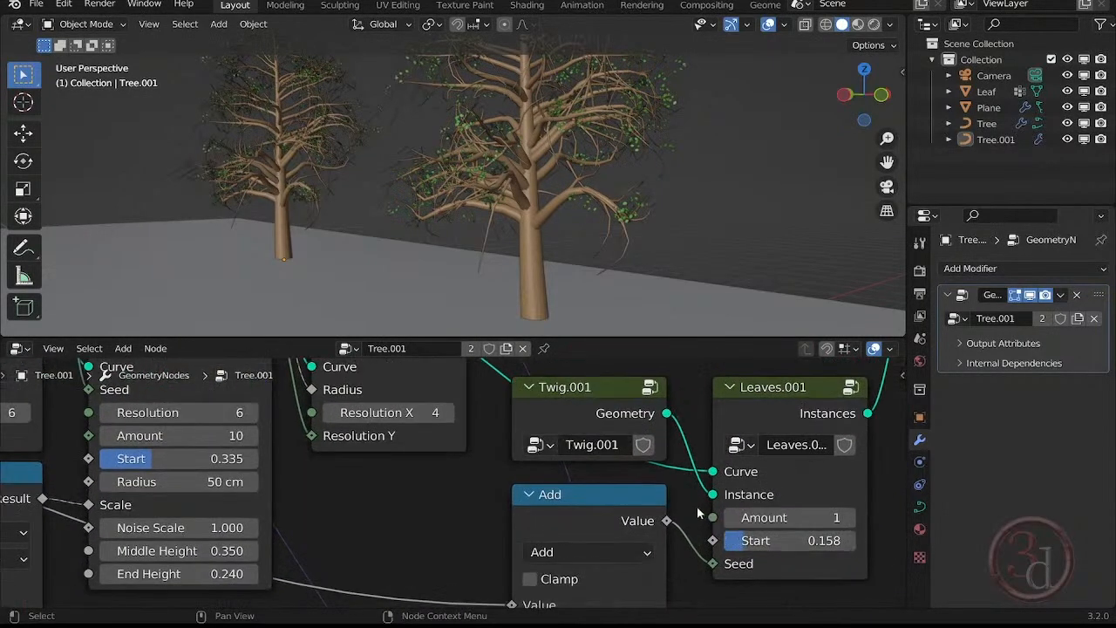
left_click_drag(713, 521, 433, 546)
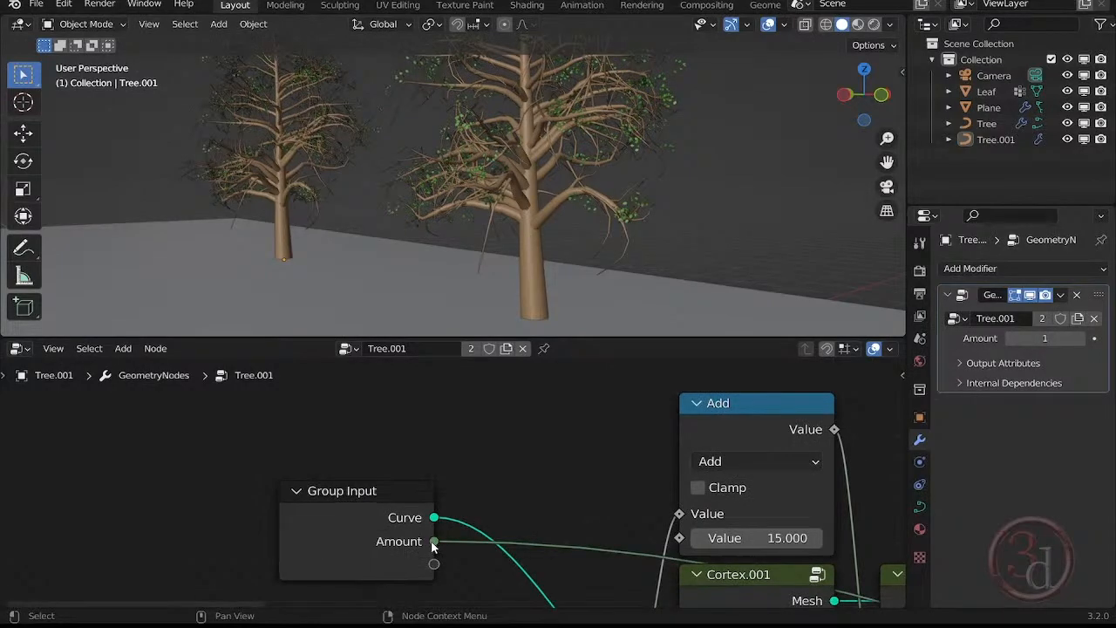
Set the exposed leaf Amount of the rear tree, Tree.001, to 14 in its geometry nodes modifier.
middle_click_drag(581, 498, 362, 449)
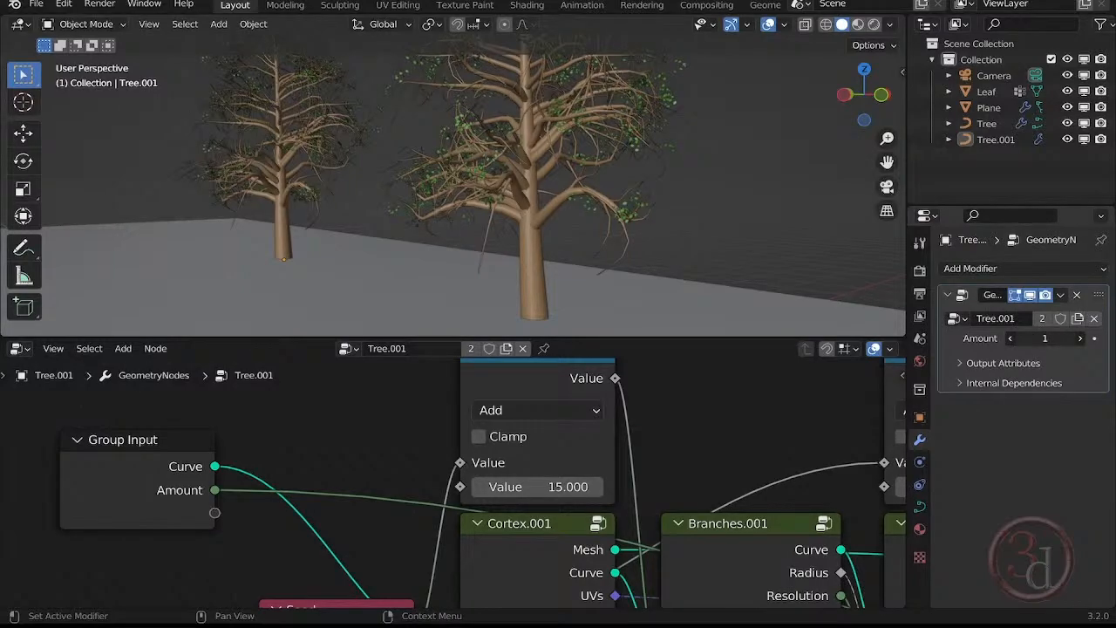
mouse_move(1044, 338)
left_mouse_down()
mouse_move(1089, 338)
mouse_move(1057, 338)
left_mouse_up()
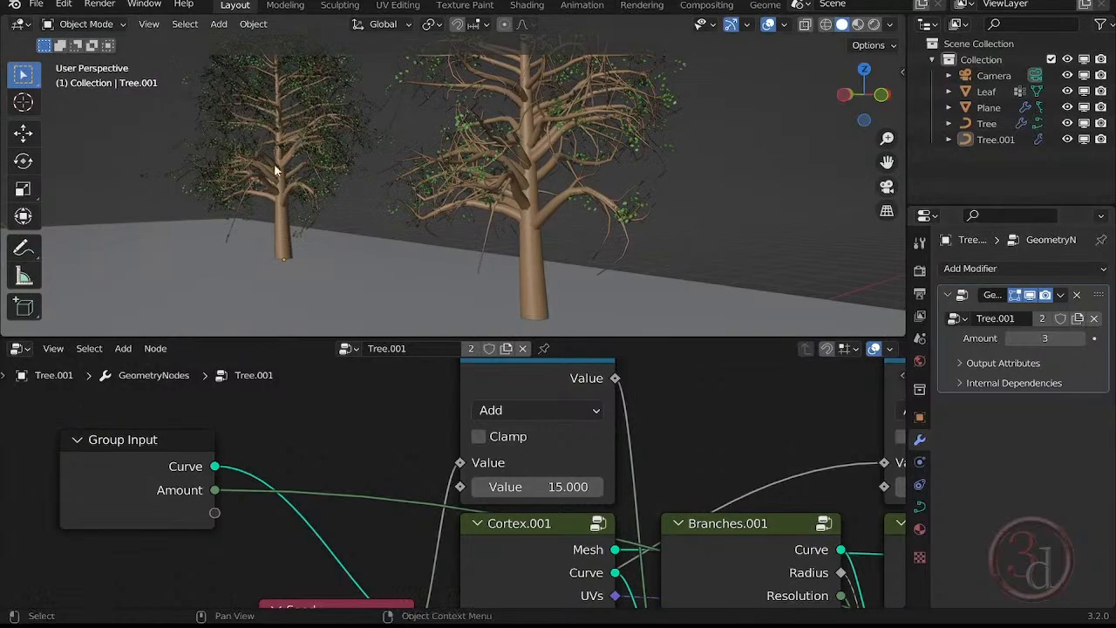
scroll(380, 398, "down", 5)
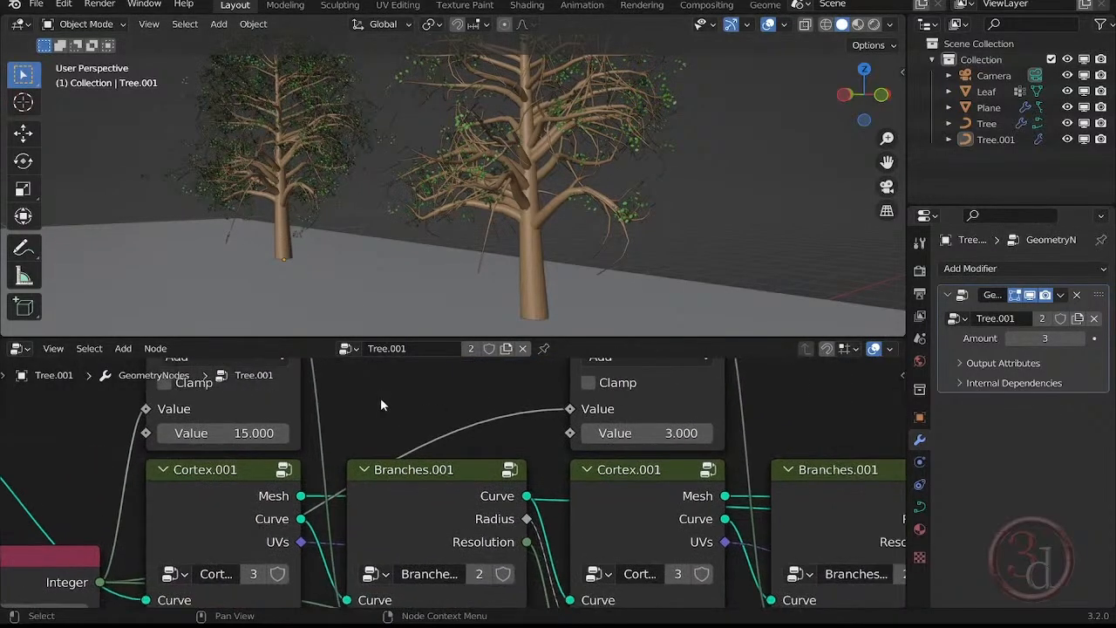
scroll(336, 424, "down", 4)
middle_click_drag(650, 503, 281, 426)
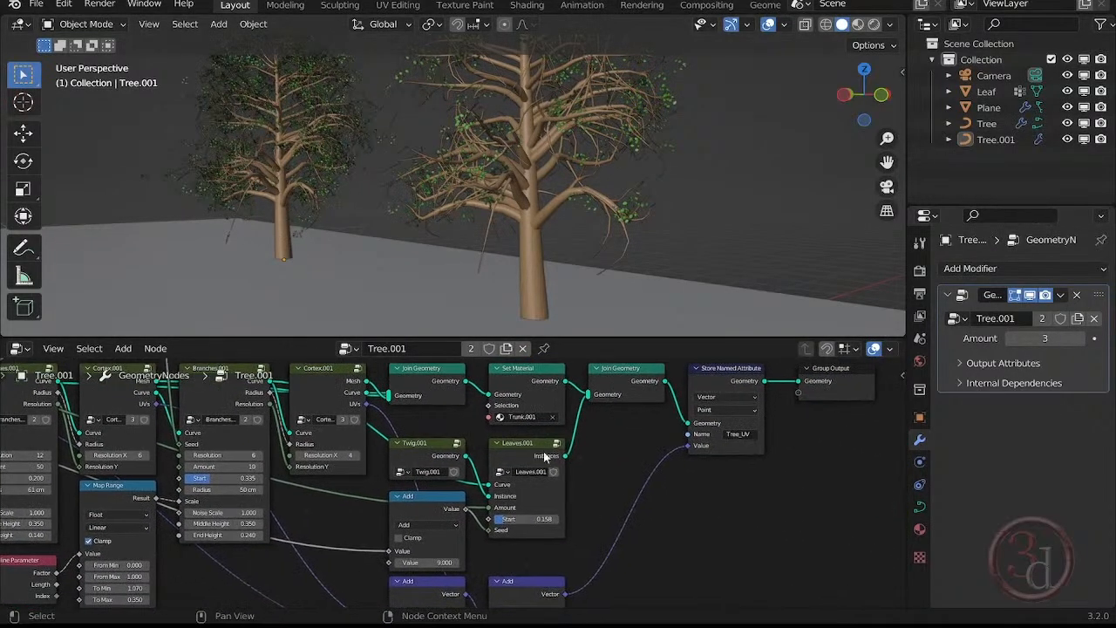
scroll(501, 532, "up", 5)
scroll(501, 534, "up", 1)
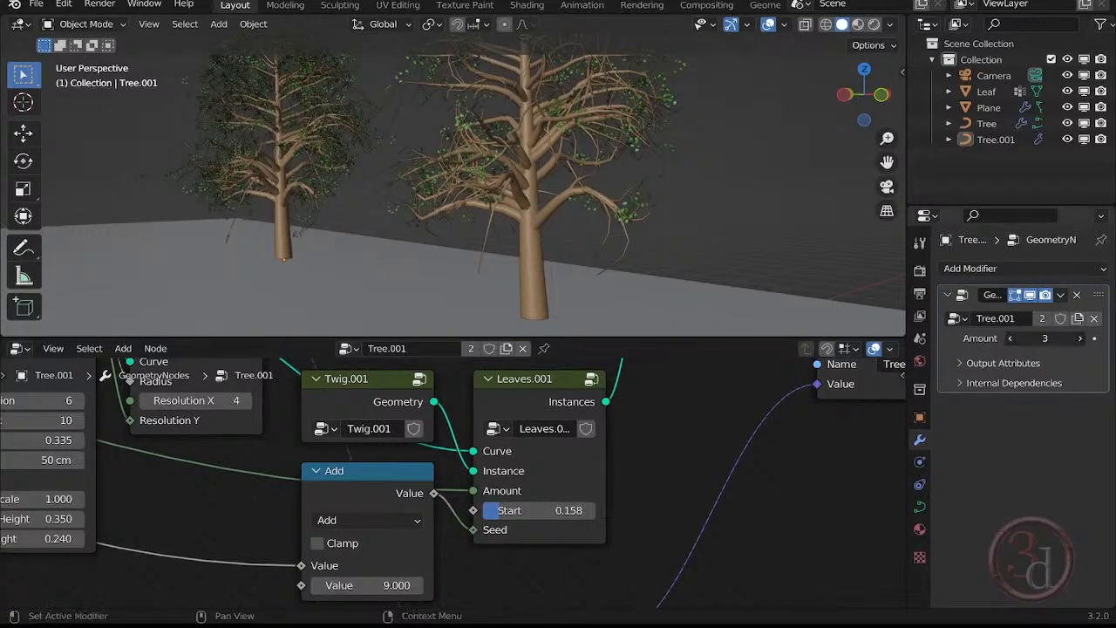
left_click_drag(1045, 338, 1094, 338)
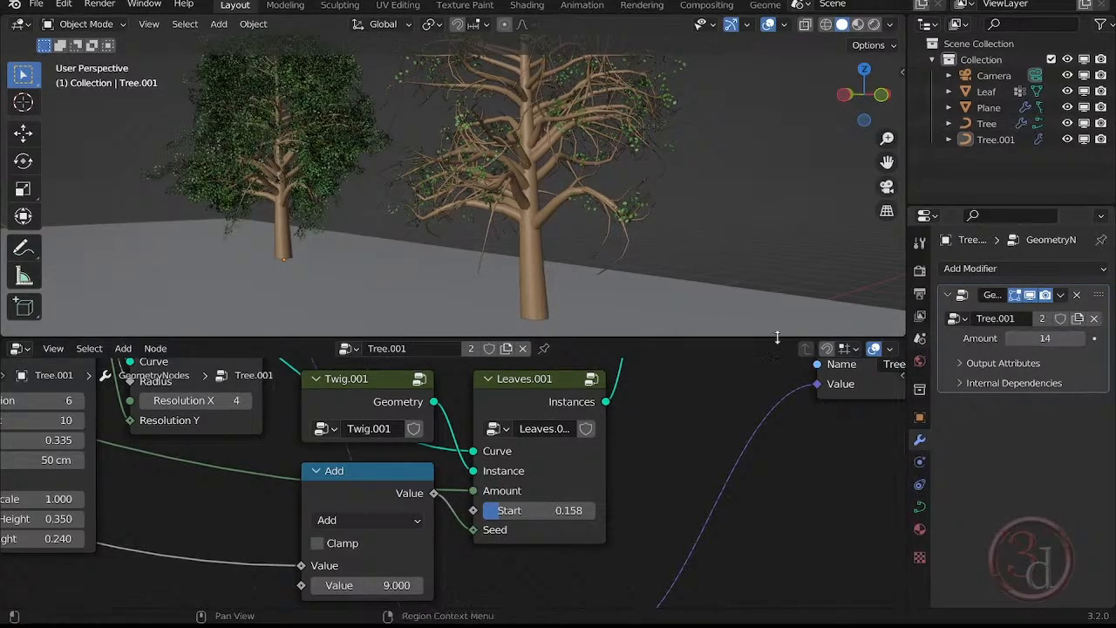
Link the first Branches.001 node's Start to a new Group Input socket and set Tree.001's Start to 0.291 in the modifier.
middle_click_drag(249, 526, 446, 511)
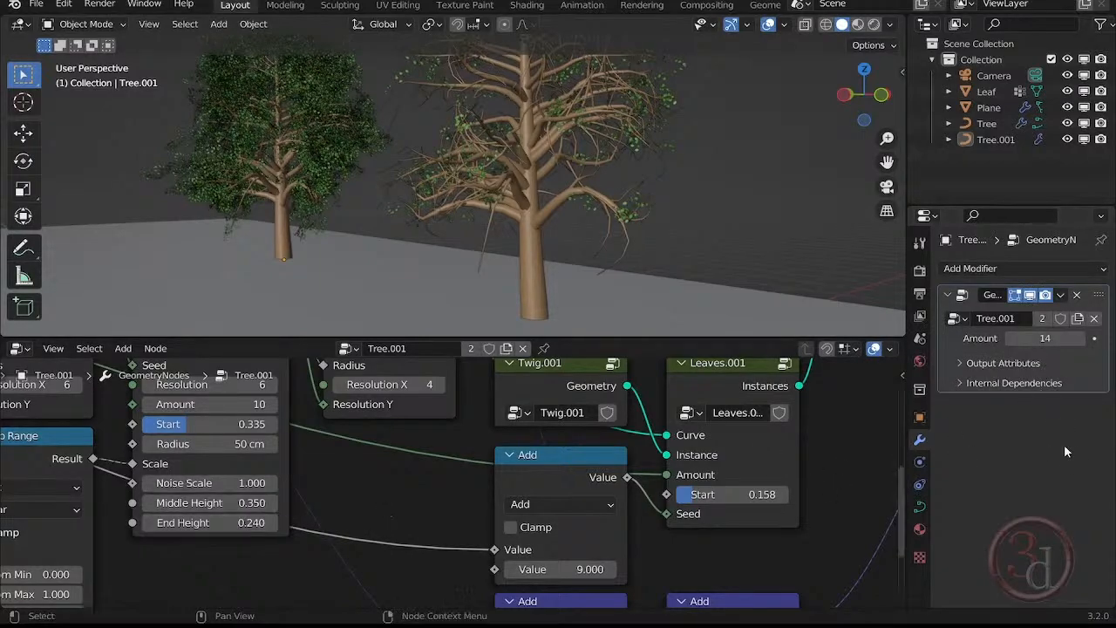
middle_click_drag(398, 496, 690, 510)
scroll(691, 512, "down", 4)
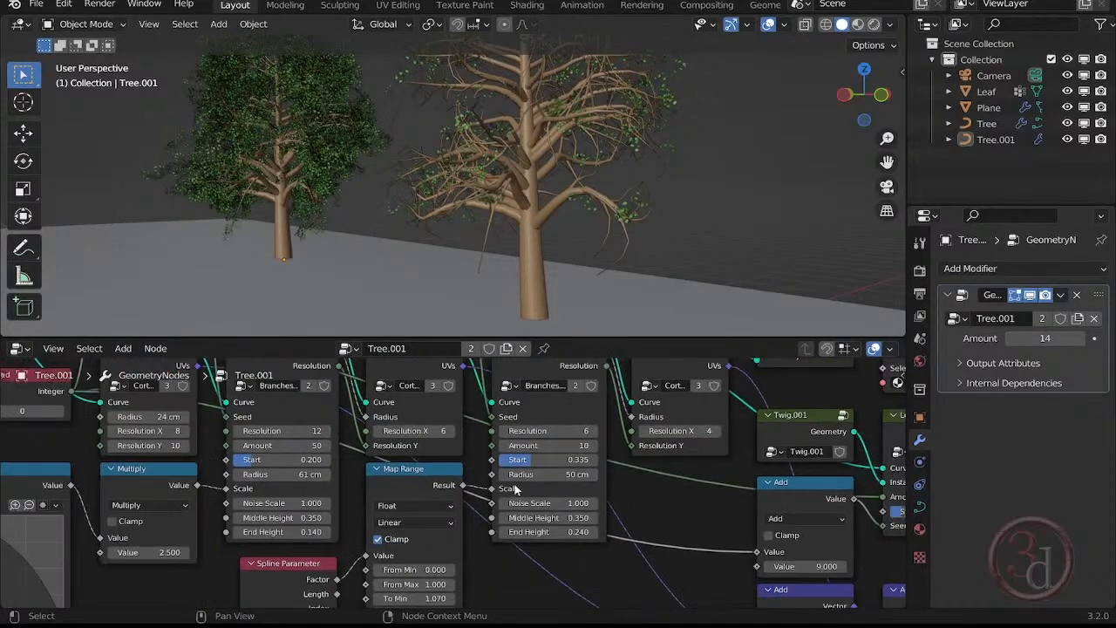
middle_click_drag(277, 503, 511, 544)
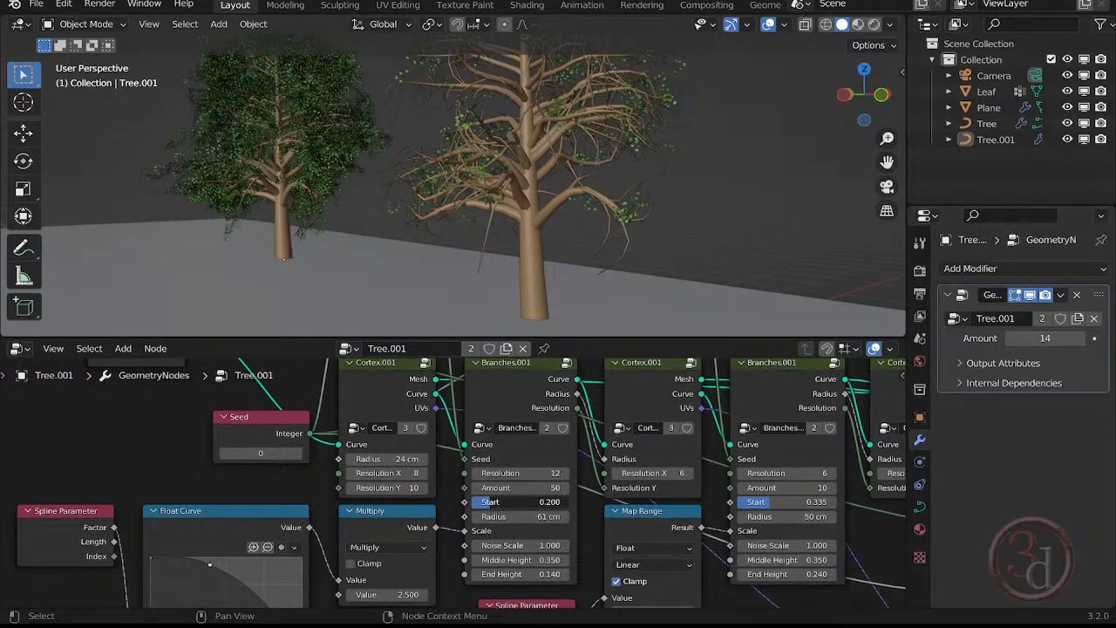
left_click_drag(514, 502, 185, 469)
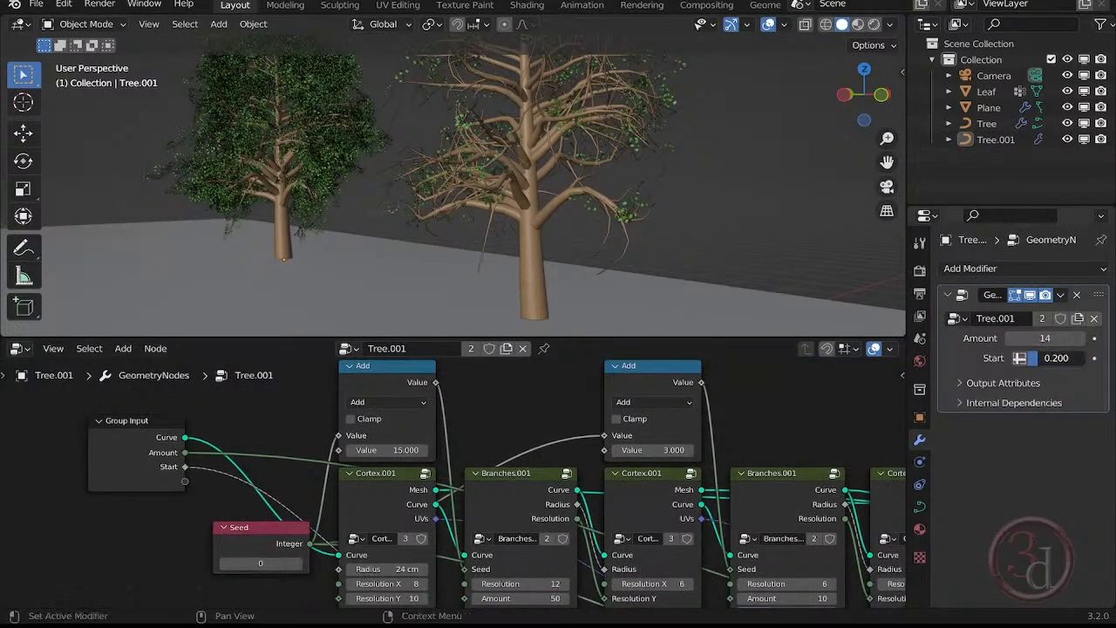
left_click_drag(1046, 358, 1049, 358)
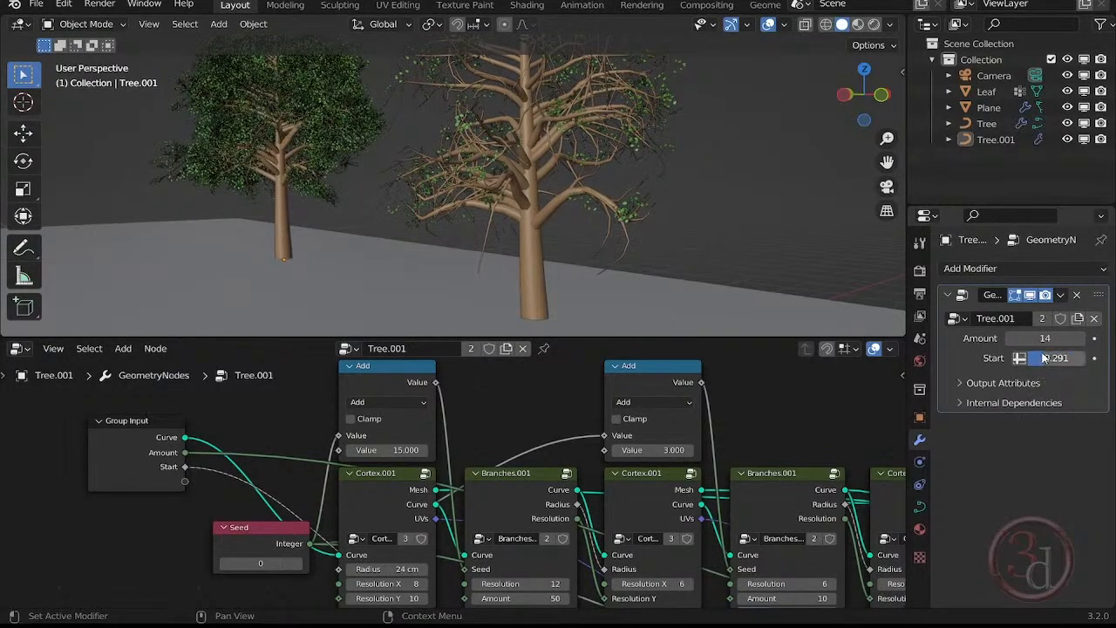
Select the front tree and set its modifier's leaf Amount to 4 and Start to 0.177.
left_click(536, 252)
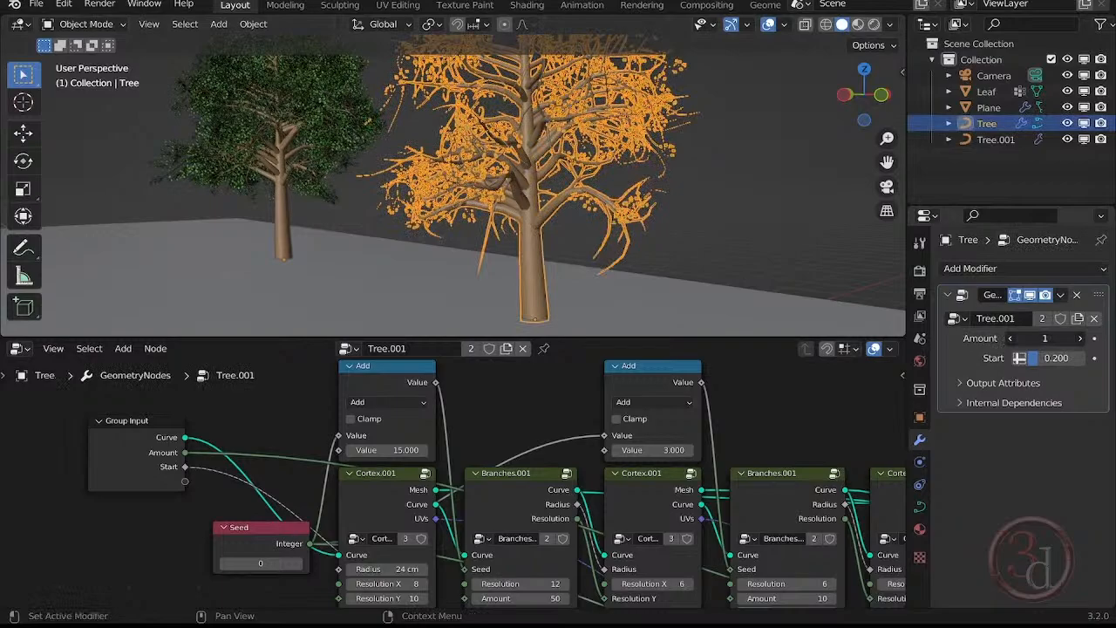
left_click_drag(1044, 338, 1039, 362)
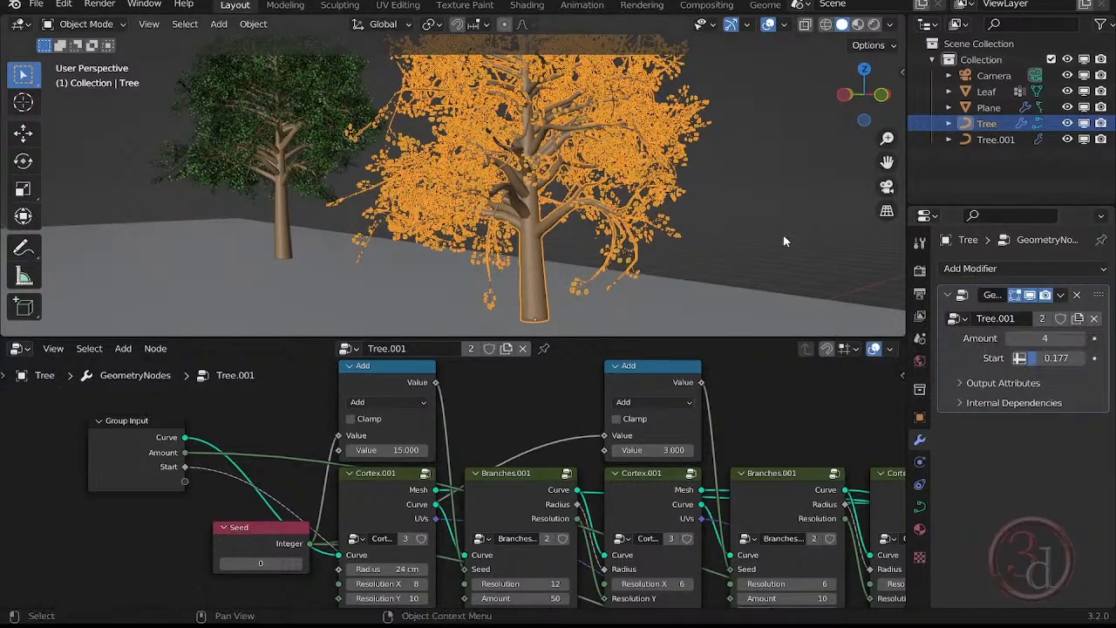
Link the second Branches.001 node's Amount to a new Group Input socket and set it to 1 for the front tree.
middle_click_drag(544, 414, 516, 297)
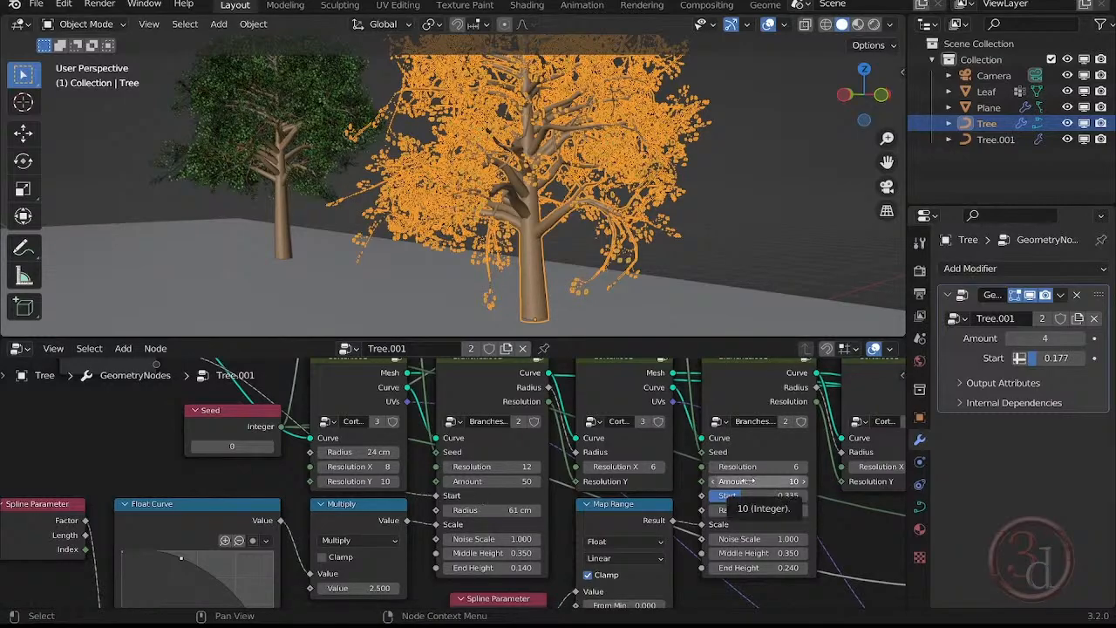
left_click_drag(748, 481, 156, 482)
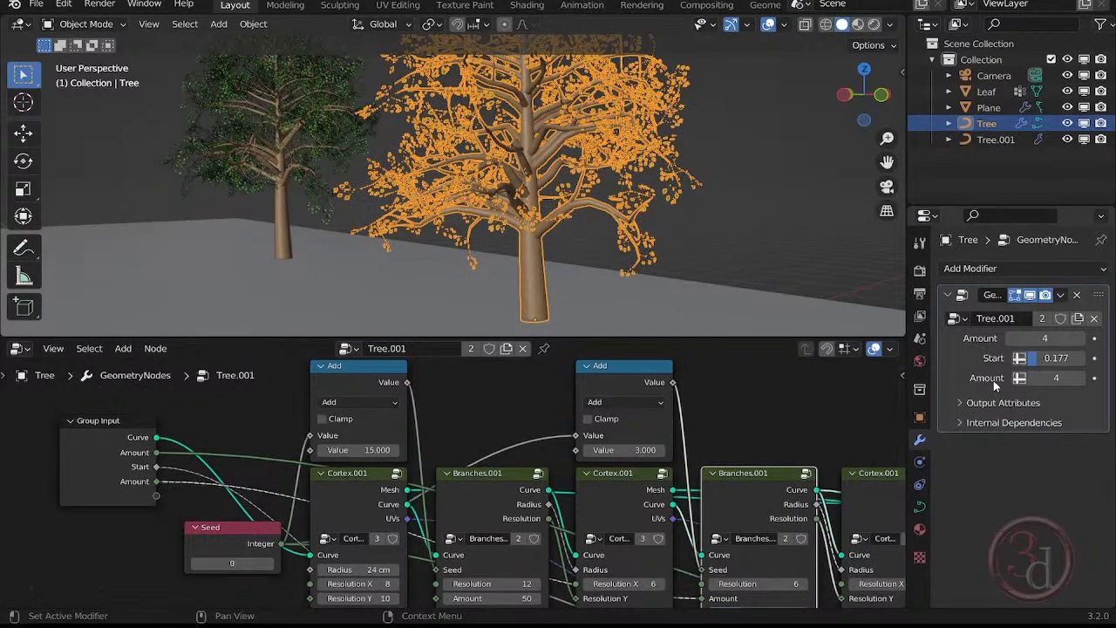
mouse_move(1046, 378)
left_mouse_down()
mouse_move(1109, 378)
mouse_move(1016, 378)
mouse_move(1103, 378)
mouse_move(1053, 378)
left_mouse_up()
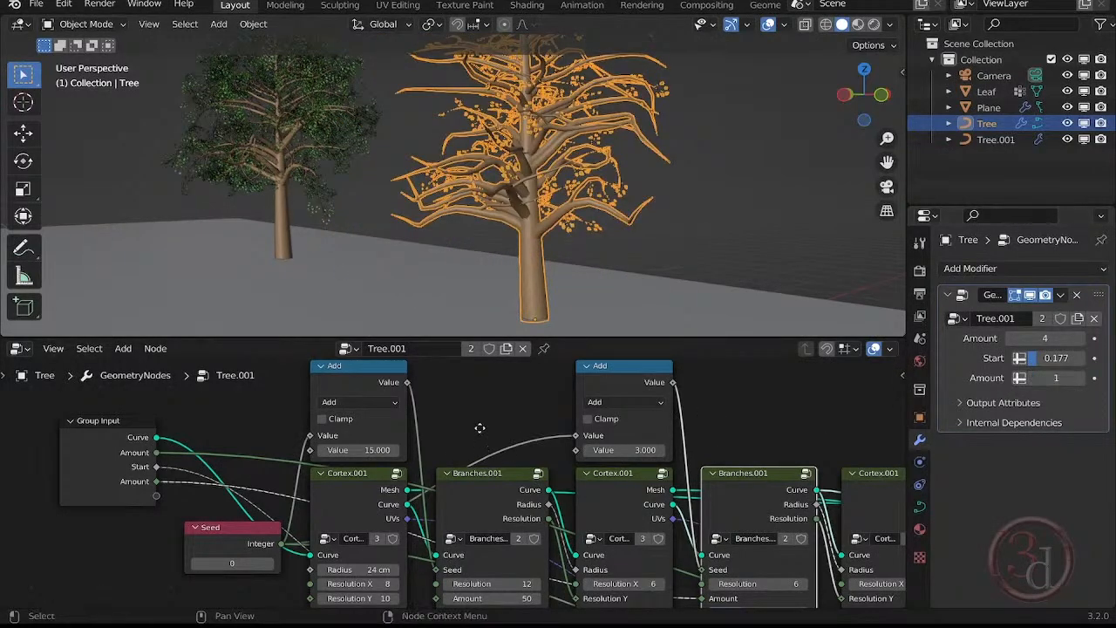
Link the first Branches.001 node's Amount to a new Group Input socket and set it to 33 for the front tree.
scroll(475, 590, "down", 3, "shift")
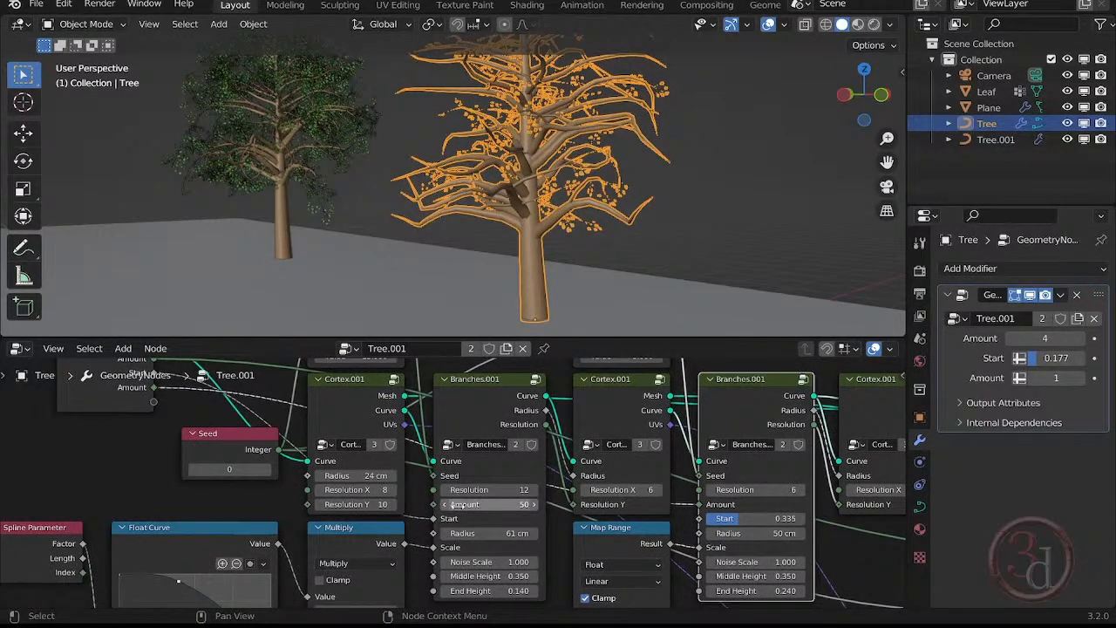
left_click_drag(434, 505, 153, 401)
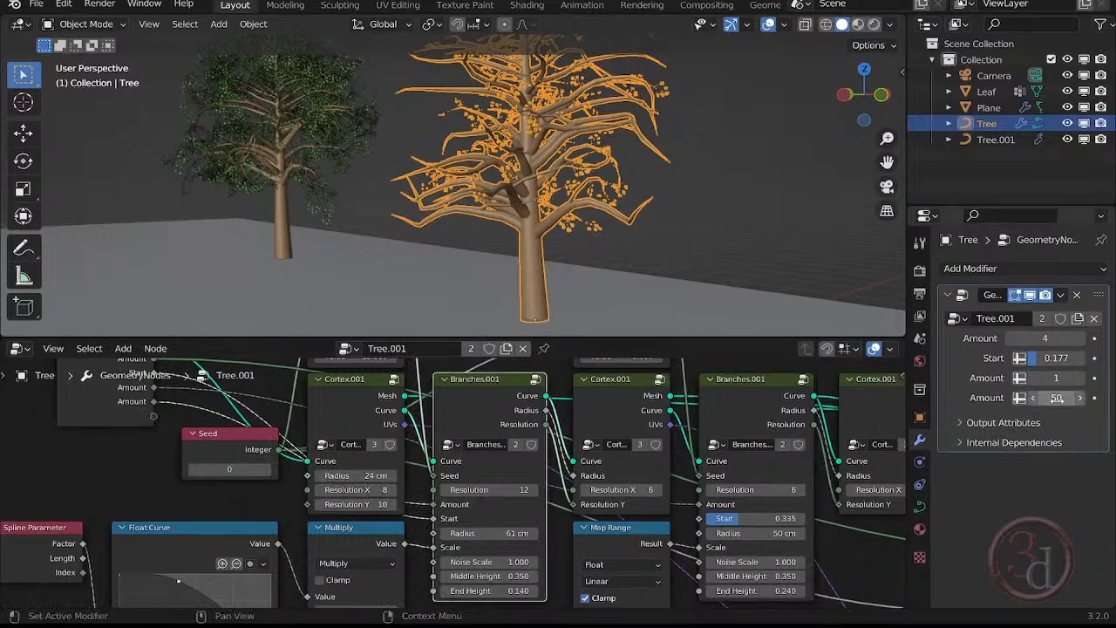
left_click_drag(1057, 399, 983, 398)
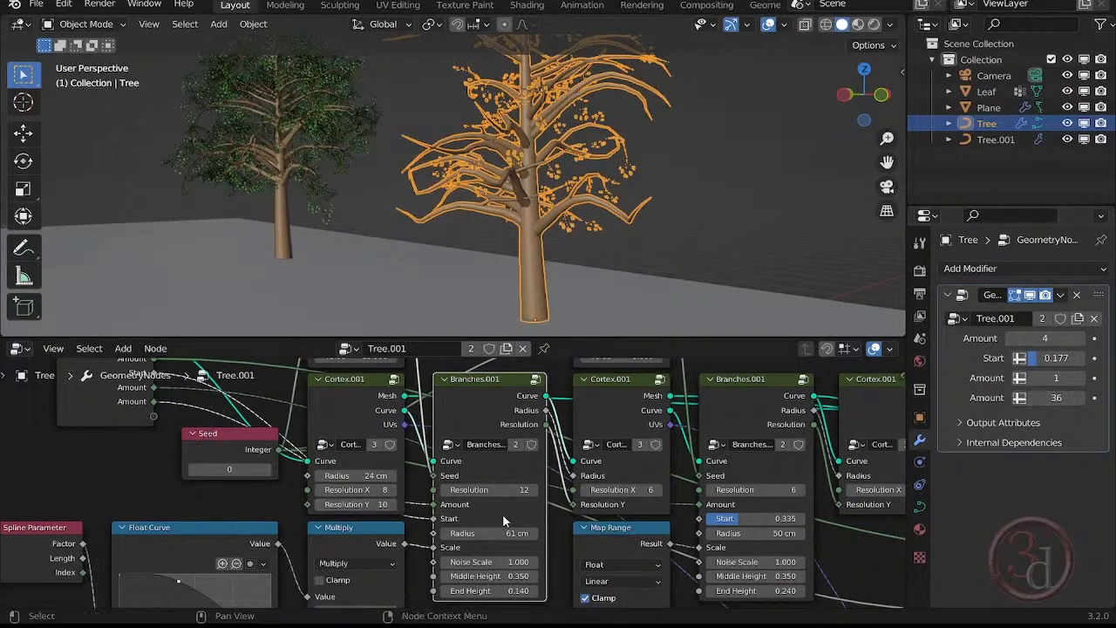
mouse_move(1055, 398)
left_mouse_down()
mouse_move(1020, 398)
mouse_move(1108, 397)
mouse_move(1040, 397)
mouse_move(1054, 397)
left_mouse_up()
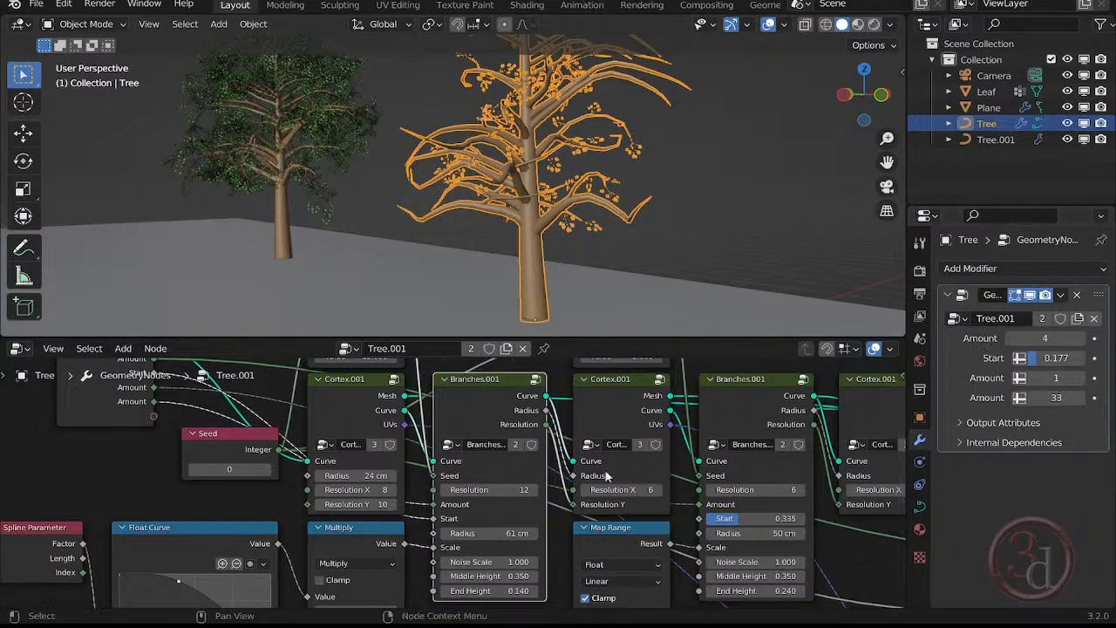
Move the Group Input node up clear of the Seed node and show the node group's list of inputs.
scroll(501, 489, "down", 3)
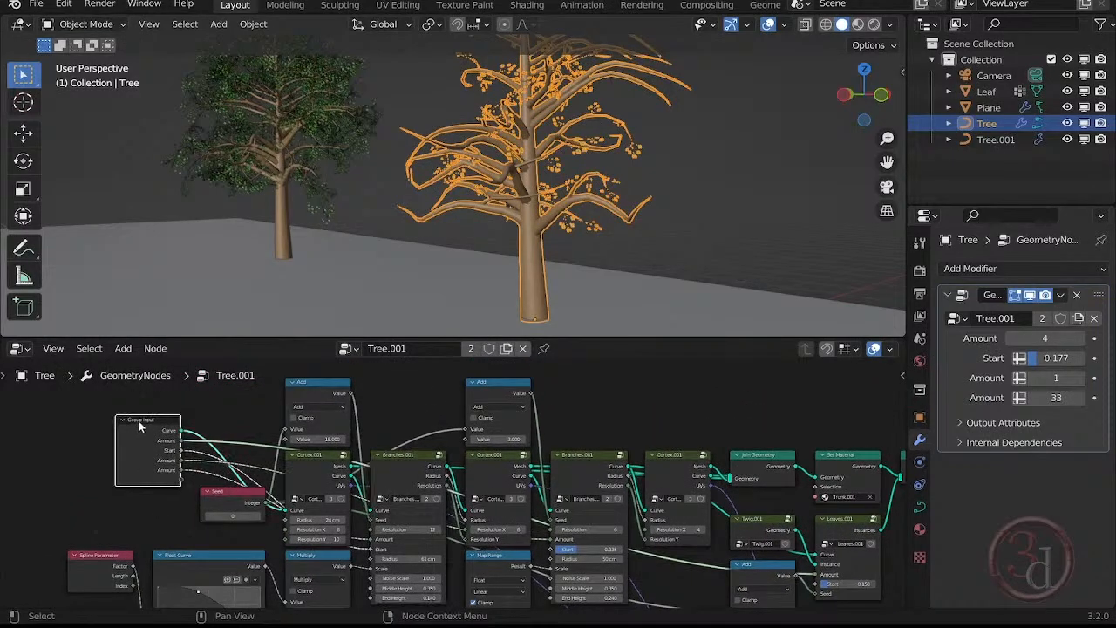
left_click_drag(139, 427, 136, 418)
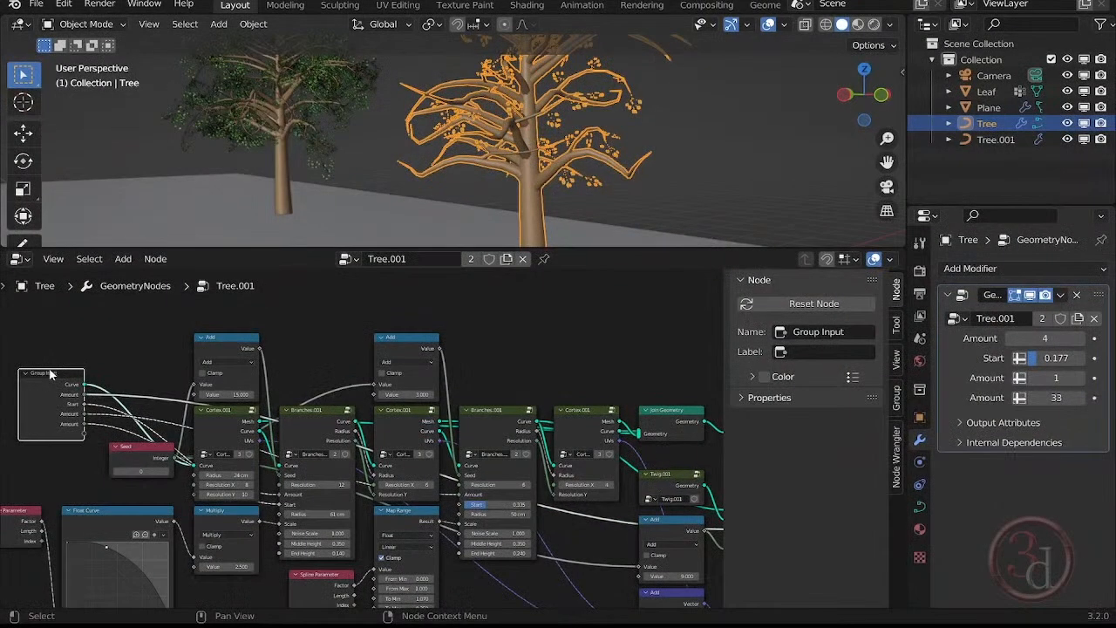
left_click_drag(53, 376, 51, 353)
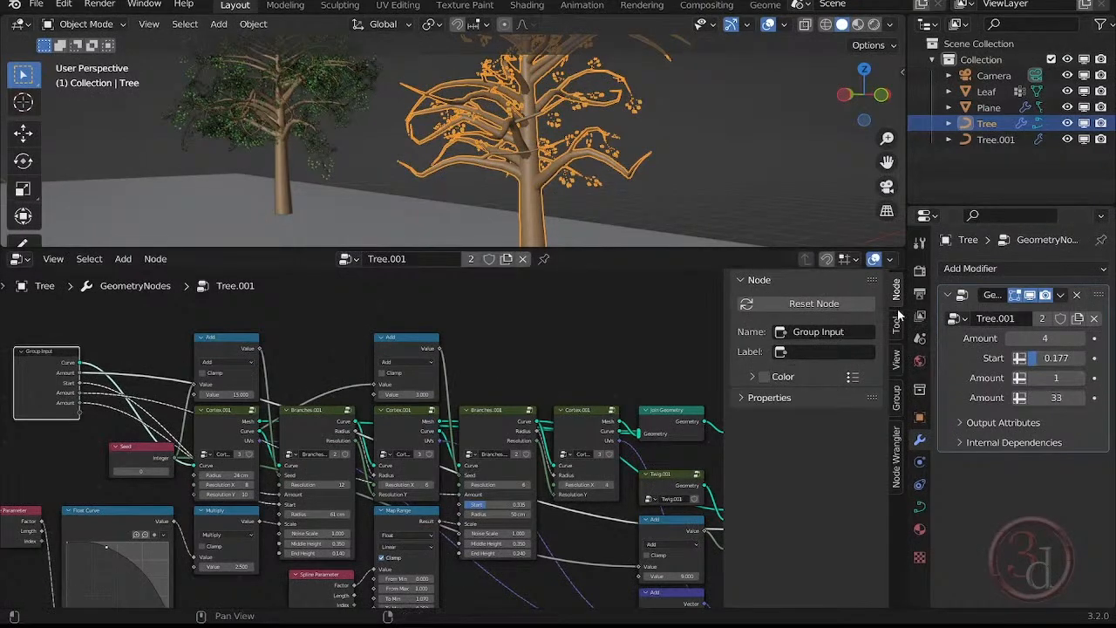
left_click(897, 398)
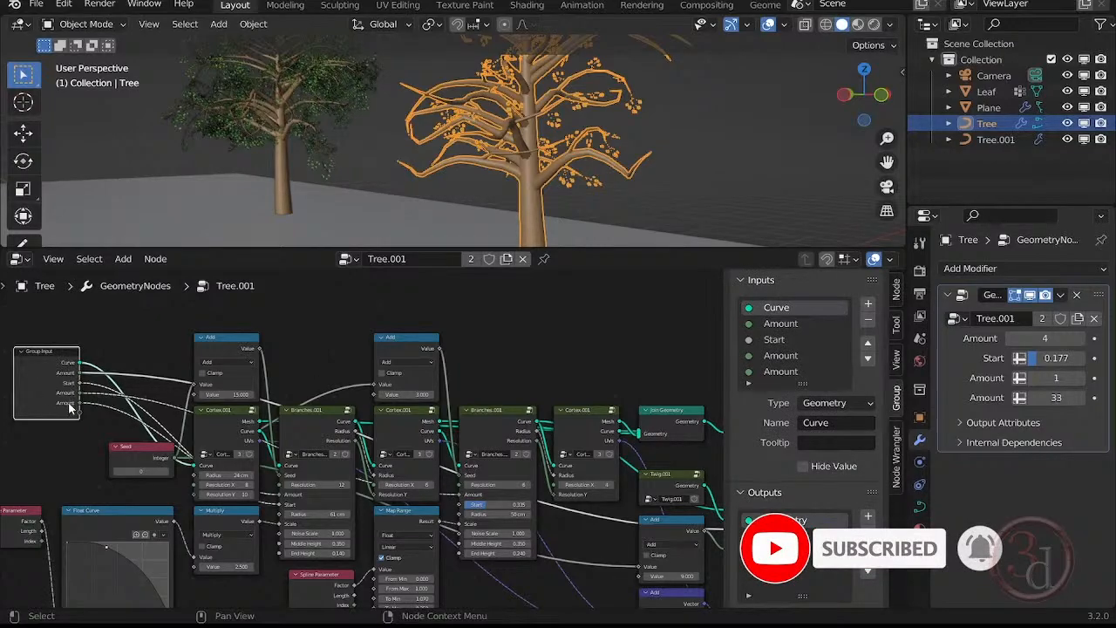
Rename the last Amount input of the Tree.001 node group as distance.
scroll(784, 348, "down", 1)
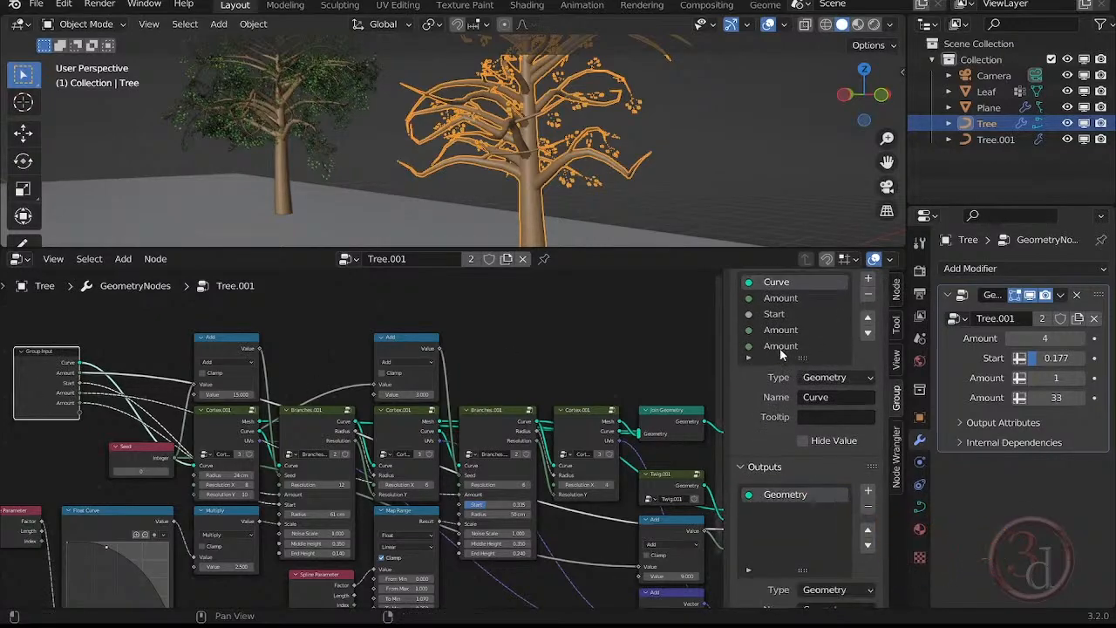
mouse_move(1051, 398)
left_mouse_down()
mouse_move(1065, 397)
mouse_move(1035, 398)
mouse_move(1047, 397)
left_mouse_up()
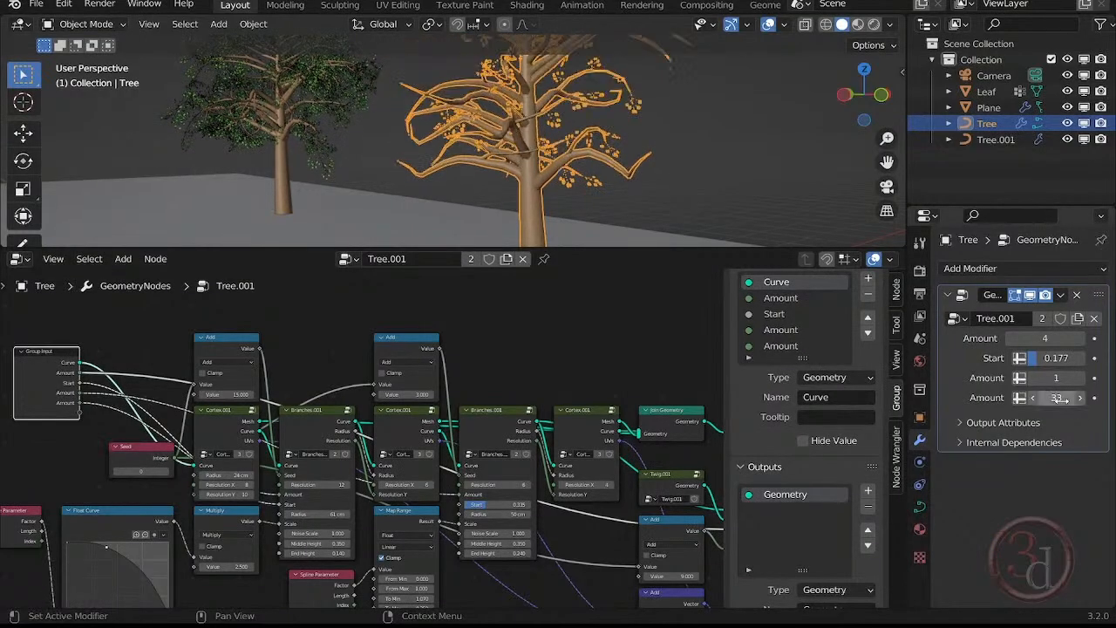
double_click(781, 345)
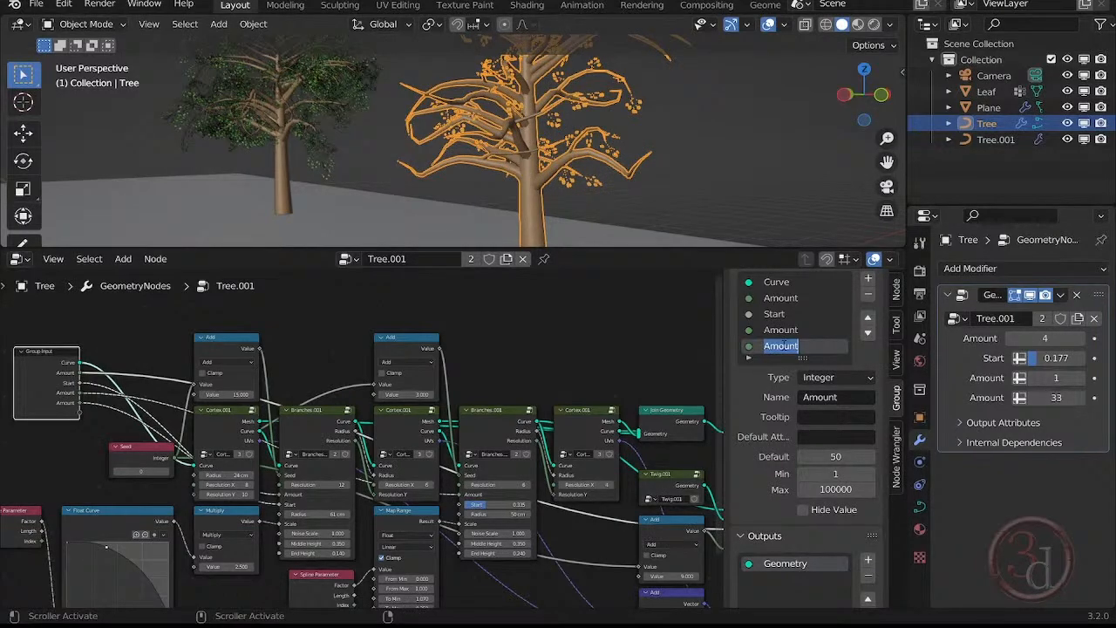
type("distance")
key("Return")
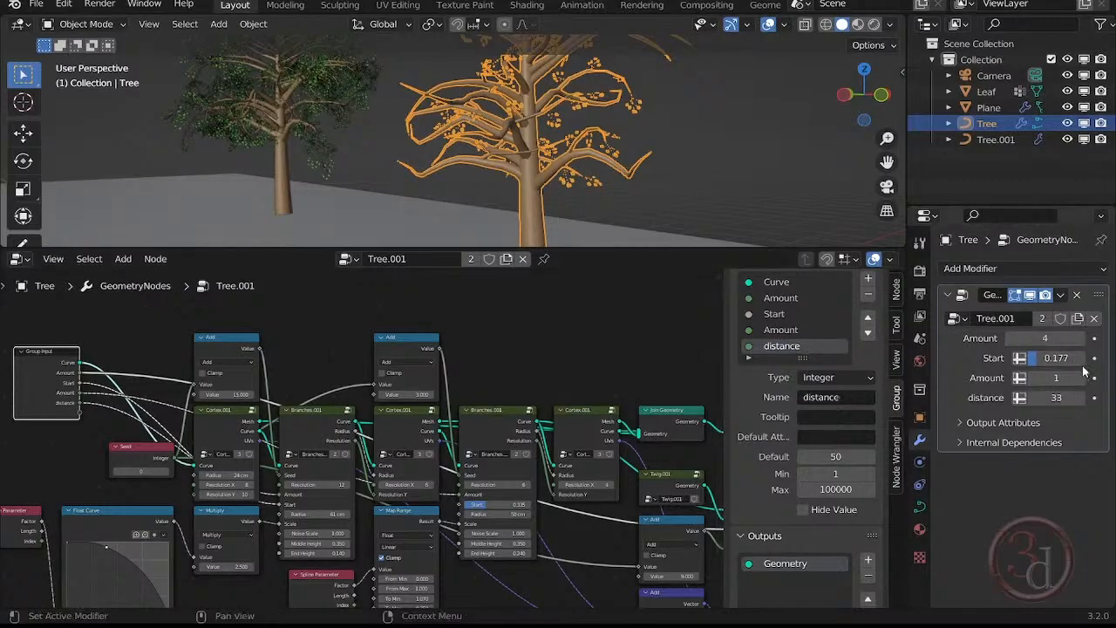
Try a value of 6 for the modifier's Amount above distance and return it to 1.
left_click(1055, 378)
type("6")
key("Return")
left_click_drag(1056, 377, 1029, 377)
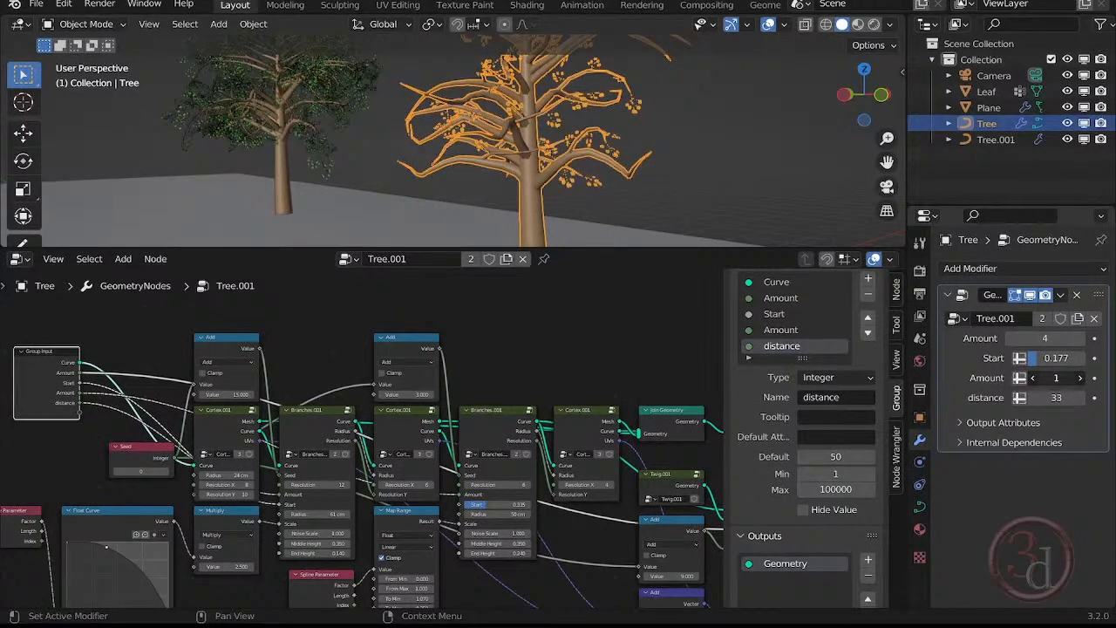
Rename the Amount group input directly above distance as banch.
double_click(781, 330)
type("ban")
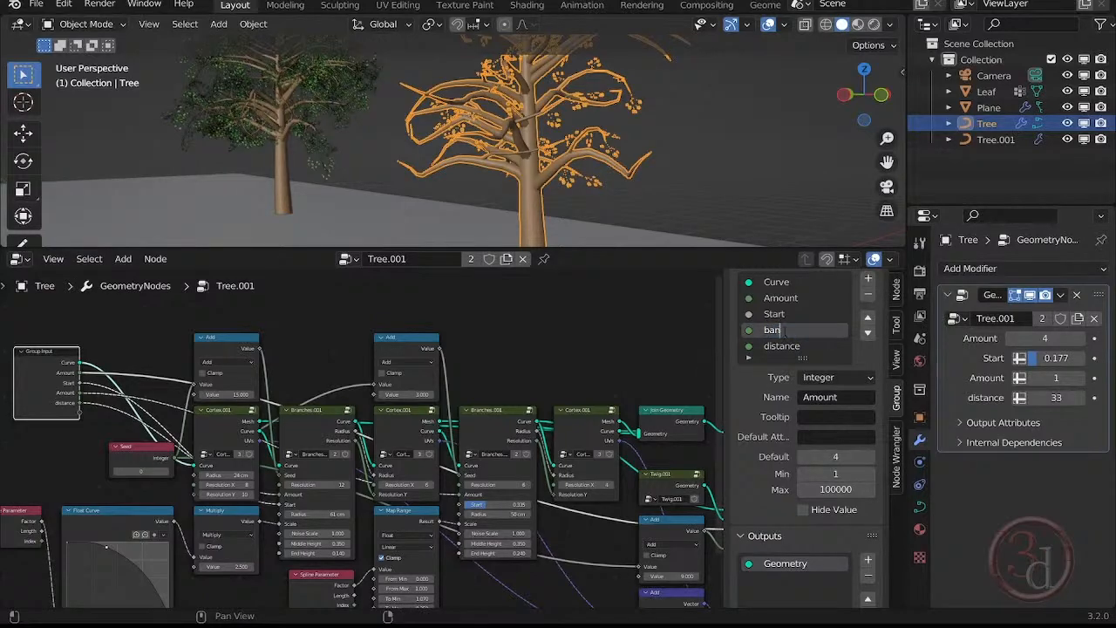
type("ch")
key("Return")
Set the front tree's modifier Start to 0.245 and its leaf Amount to 18.
left_click(783, 314)
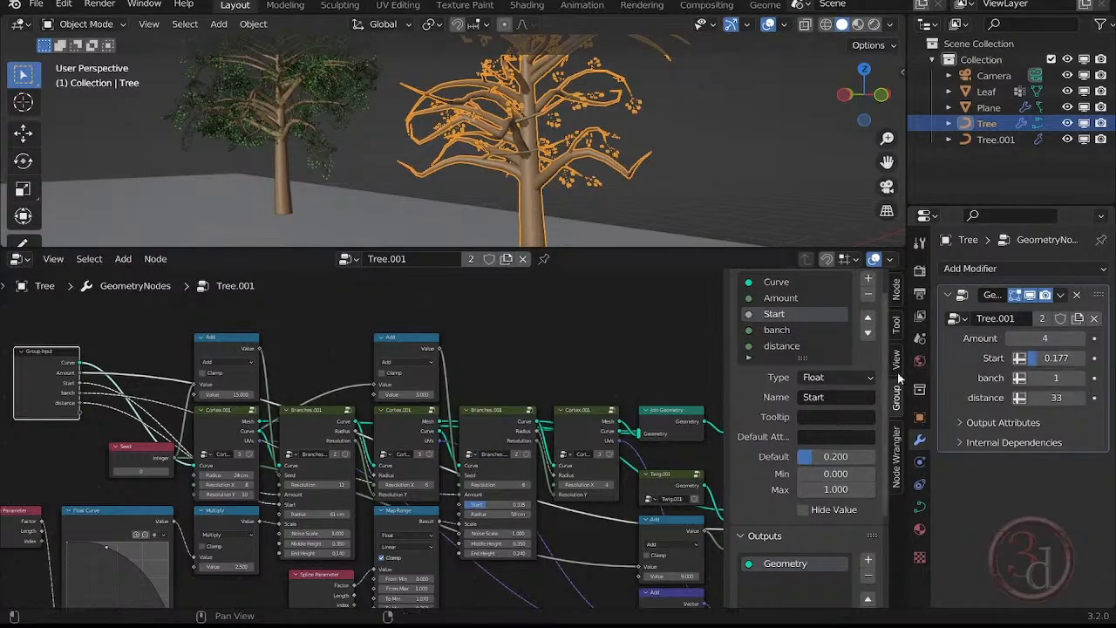
mouse_move(1056, 357)
left_mouse_down()
mouse_move(1065, 357)
mouse_move(1055, 338)
left_mouse_up()
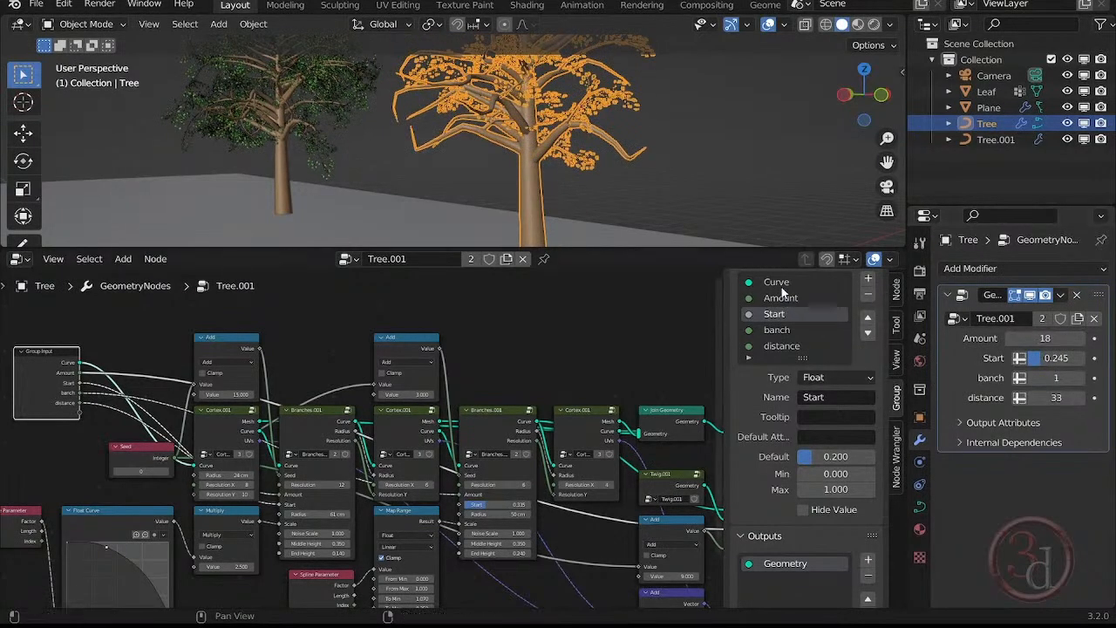